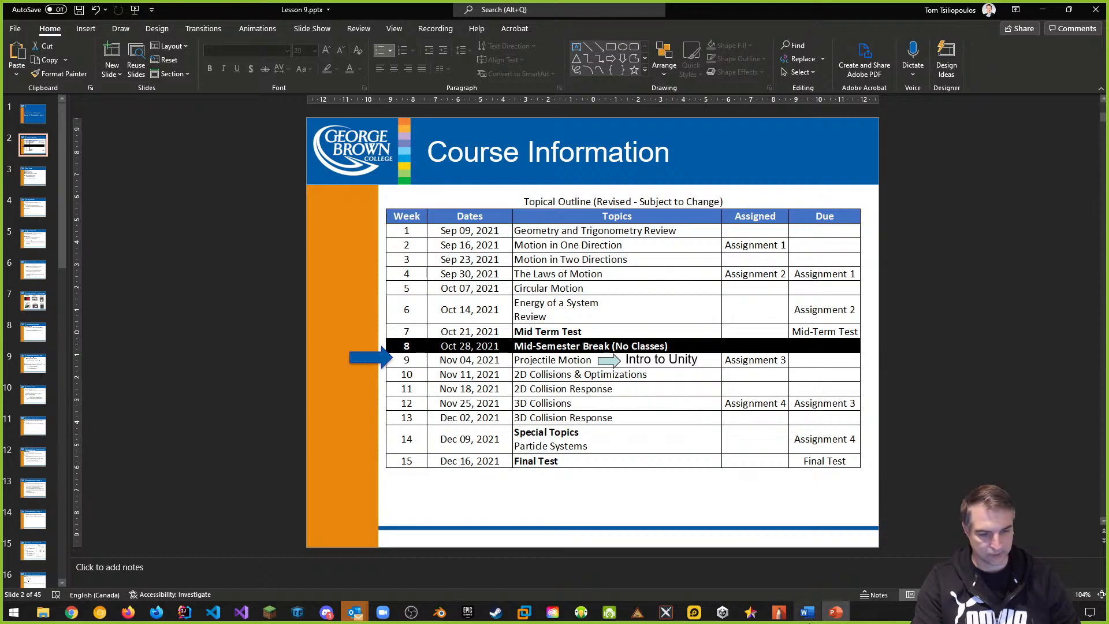
Switch to the Assignment 3 - Part 1 document in Word and examine its header details and the ball pit project overview
left_click(808, 620)
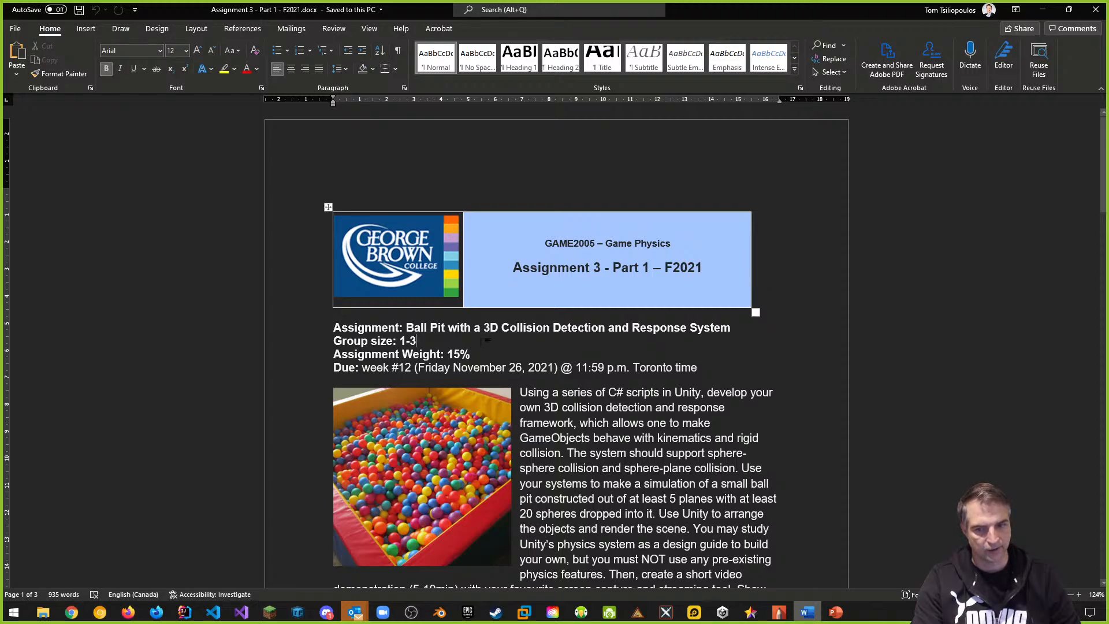
left_click(492, 354)
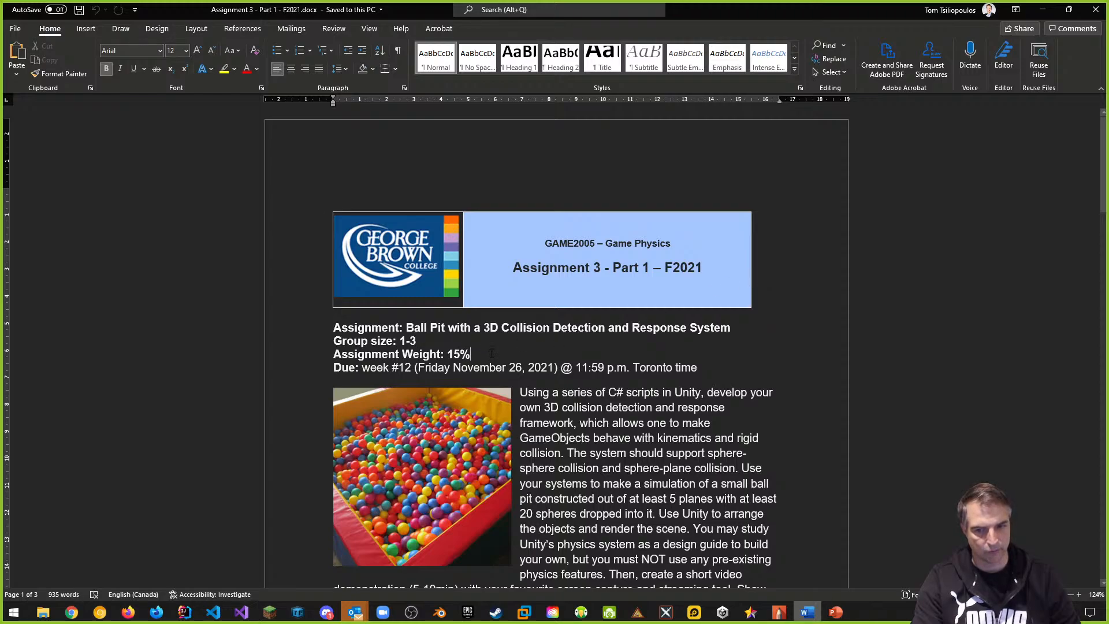
left_click(702, 369)
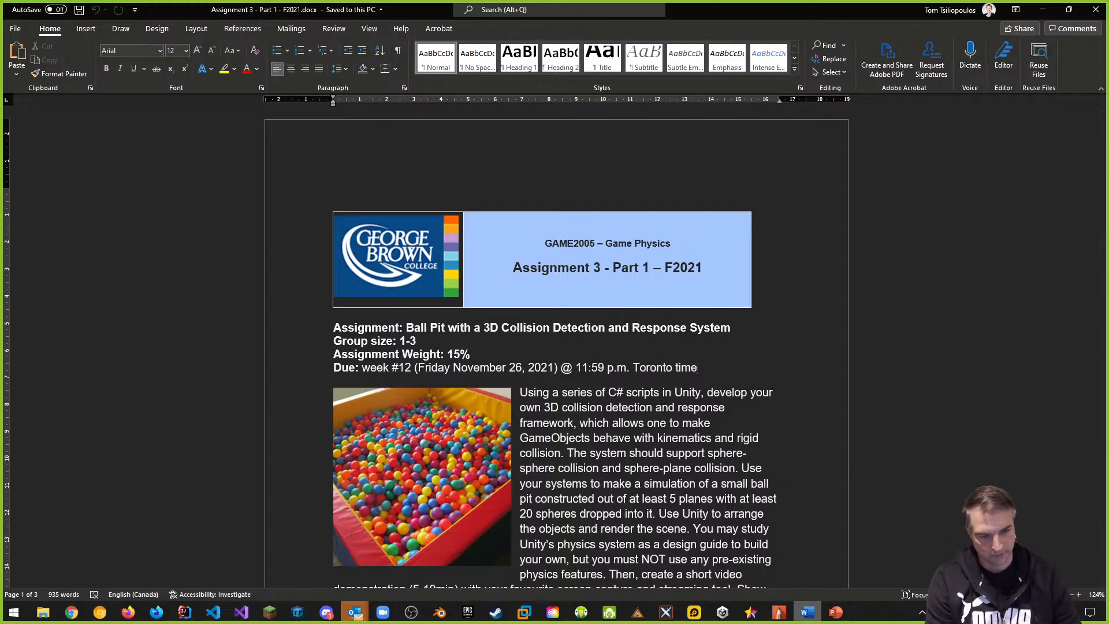
scroll(555, 347, "up", 2, "ctrl")
scroll(310, 317, "up", 3, "ctrl")
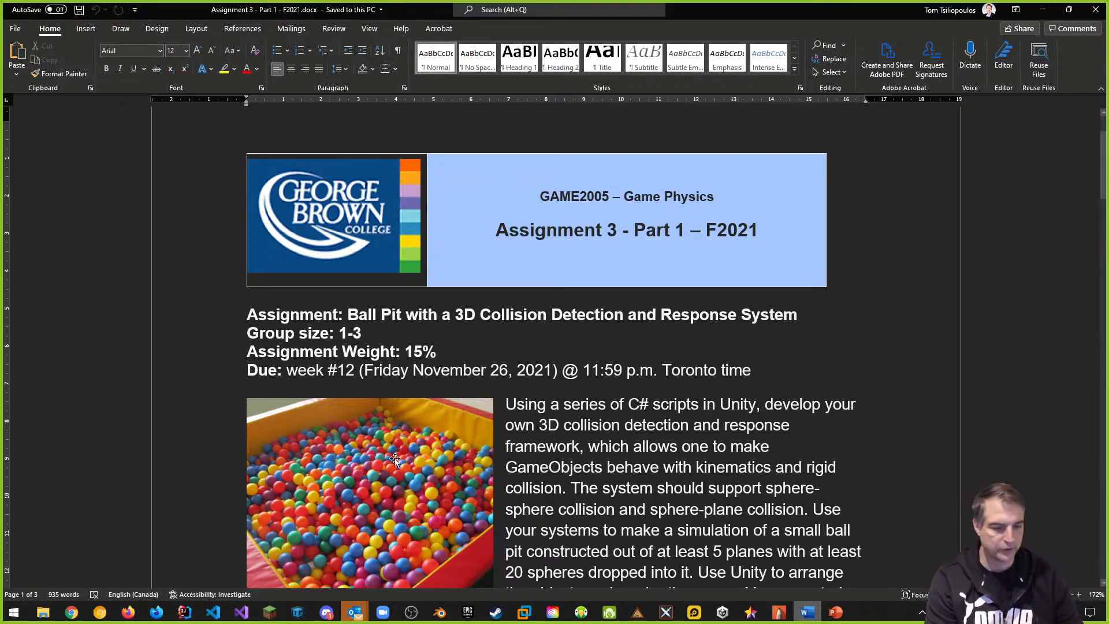
scroll(738, 358, "down", 3)
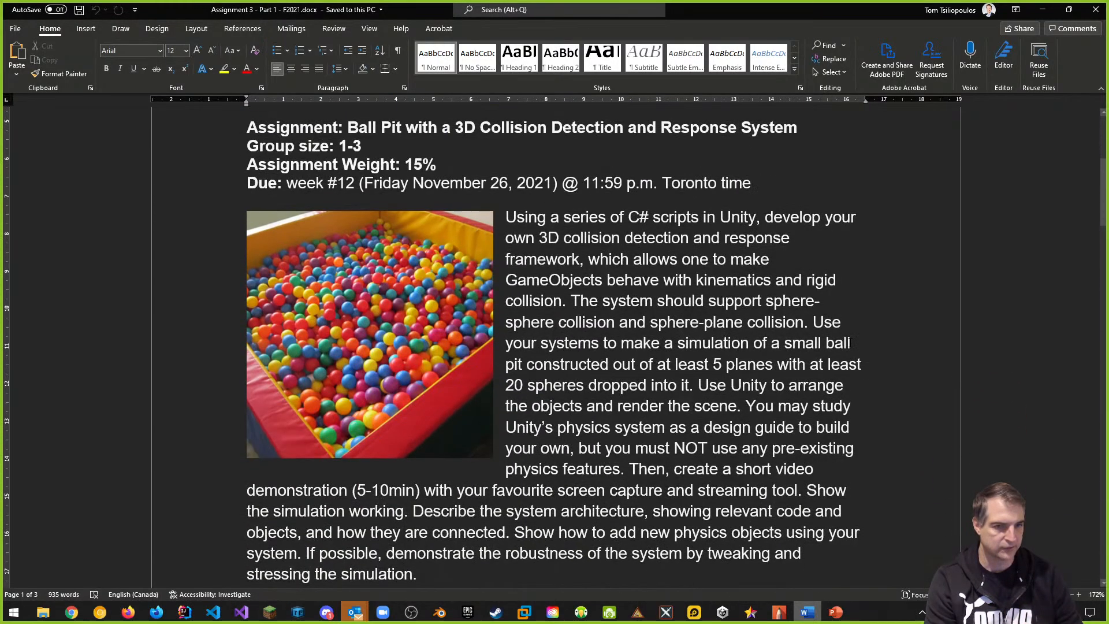
scroll(933, 349, "down", 1)
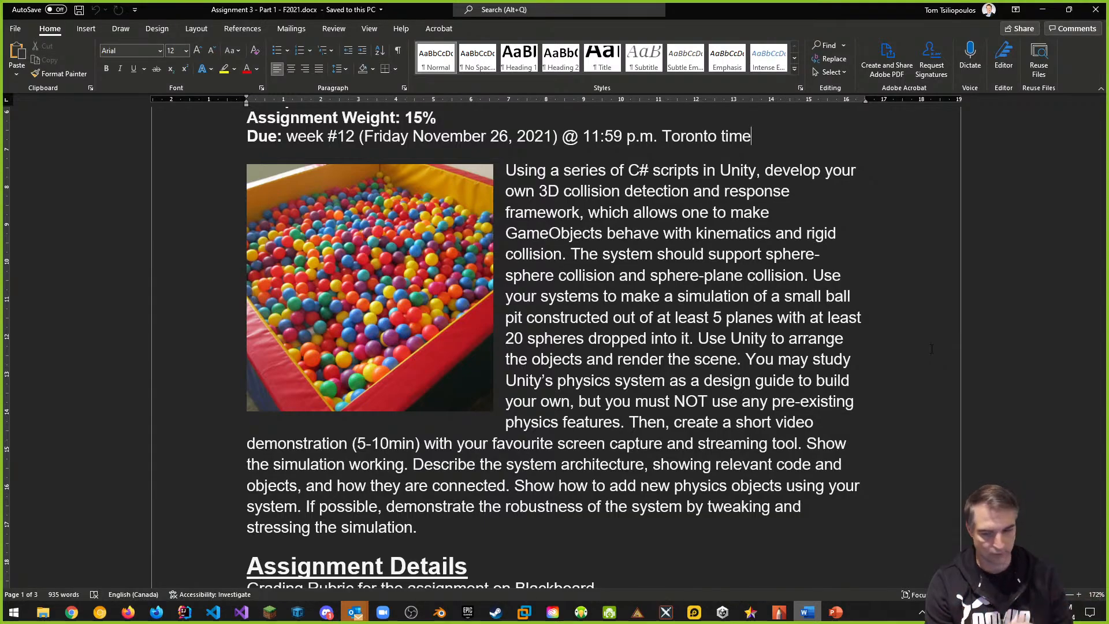
Examine the Assignment Details section, covering the kinematics, collision, code quality and demonstration criteria
scroll(932, 349, "down", 5)
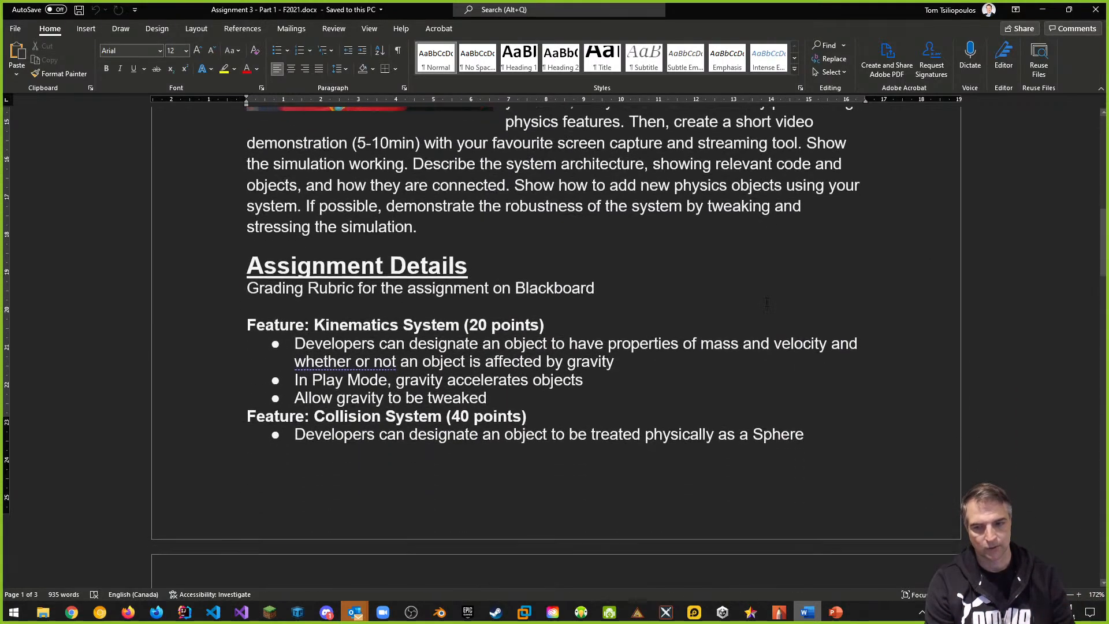
scroll(448, 373, "down", 2)
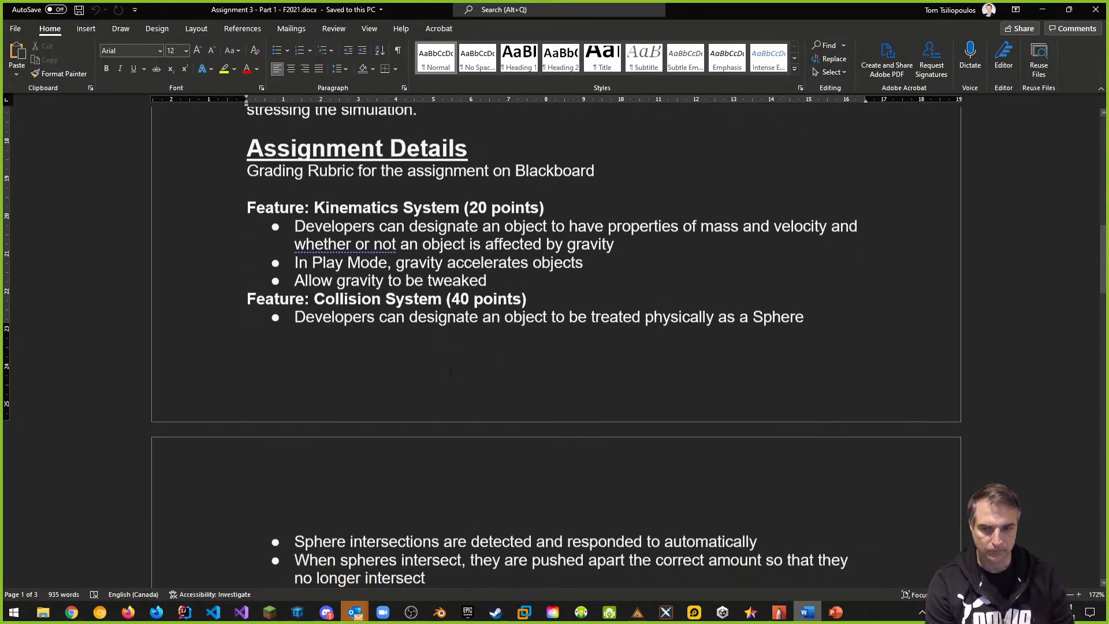
scroll(448, 372, "down", 1)
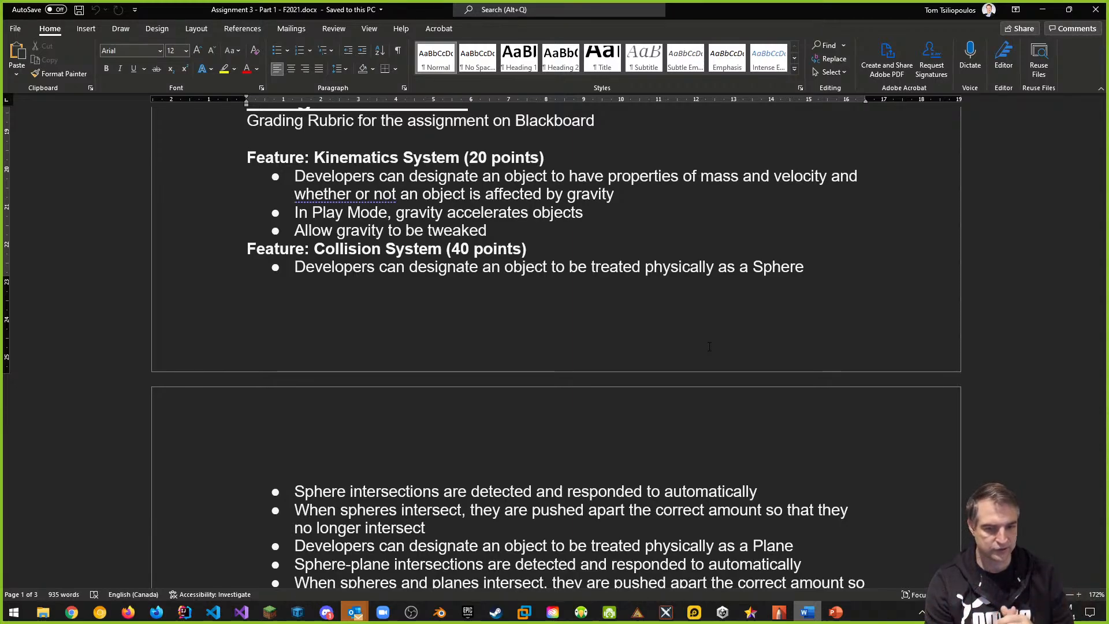
scroll(796, 347, "down", 3)
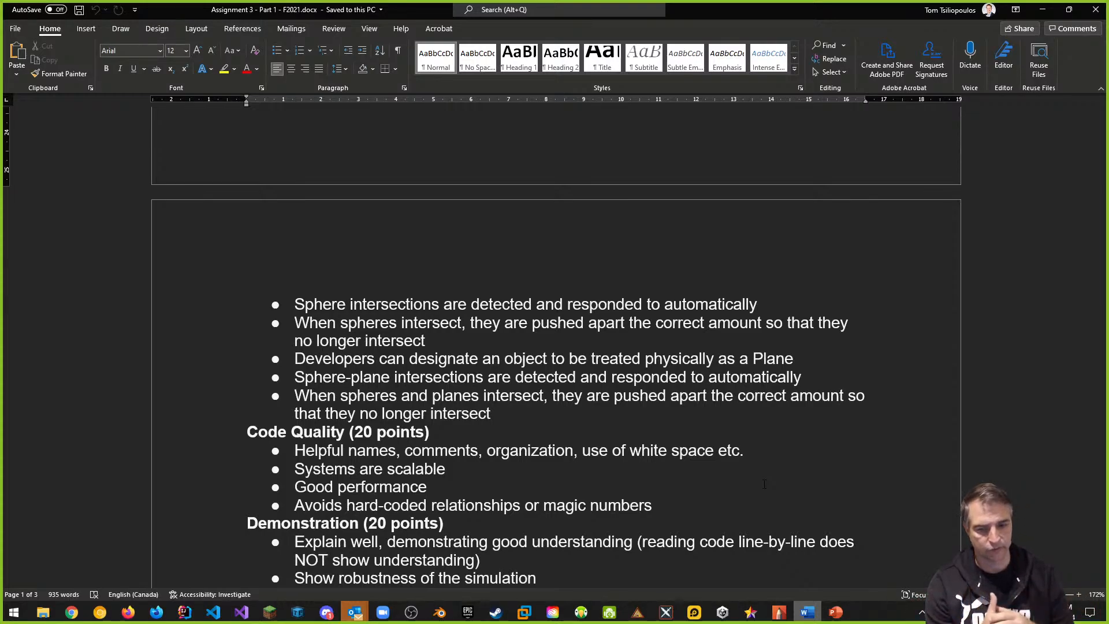
scroll(644, 409, "down", 1)
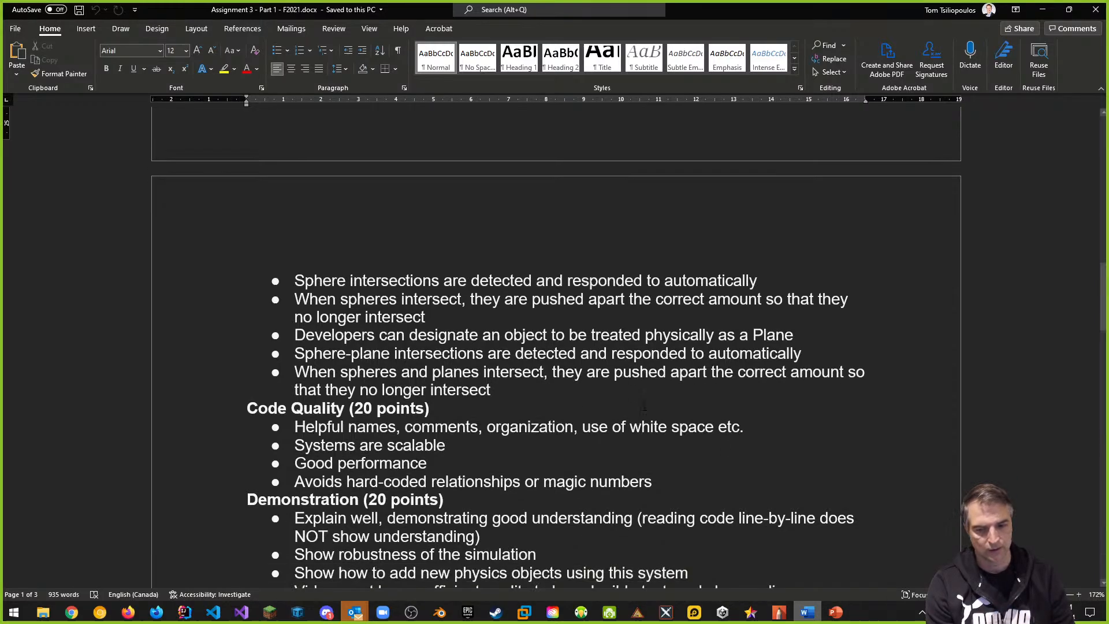
scroll(645, 409, "down", 2)
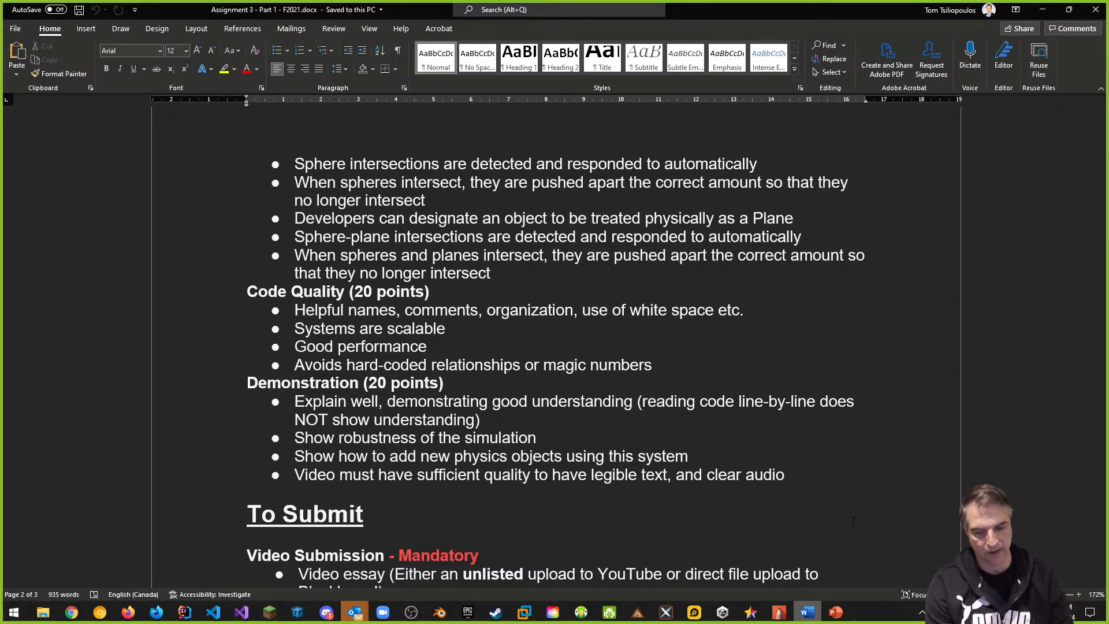
Examine the video and project submission requirements and the Project Constraints section of the assignment
scroll(752, 406, "down", 5)
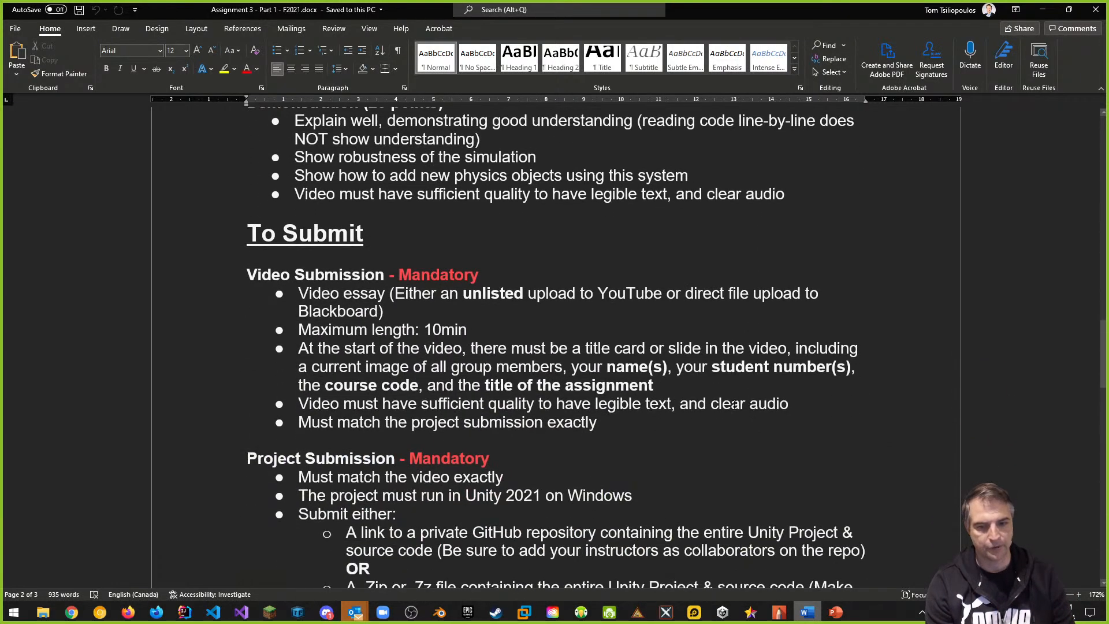
scroll(752, 406, "down", 1)
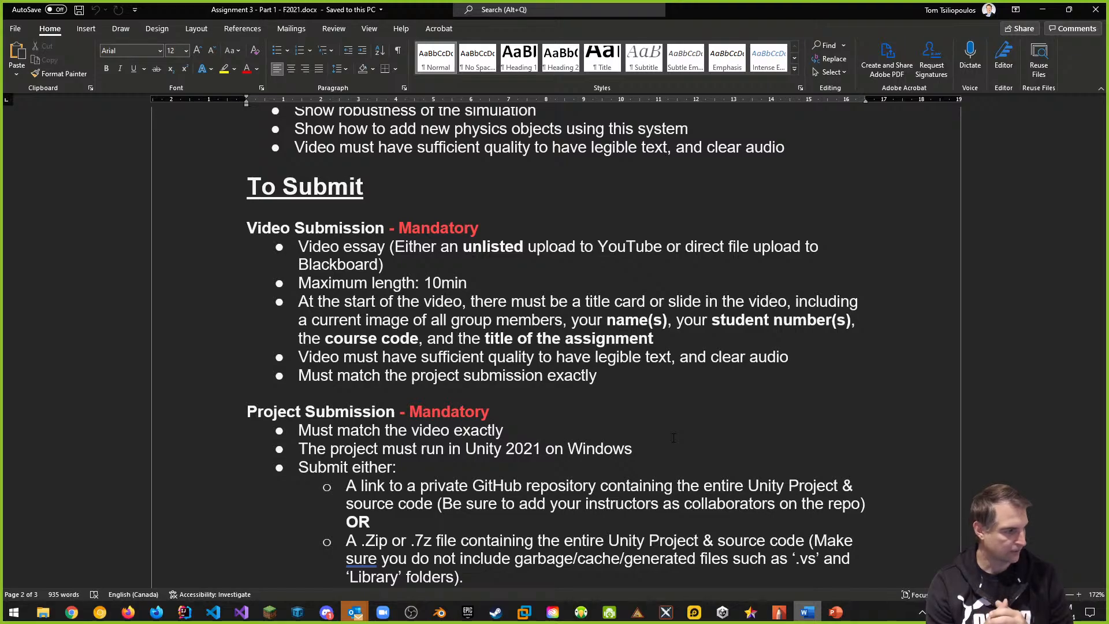
scroll(669, 435, "down", 3)
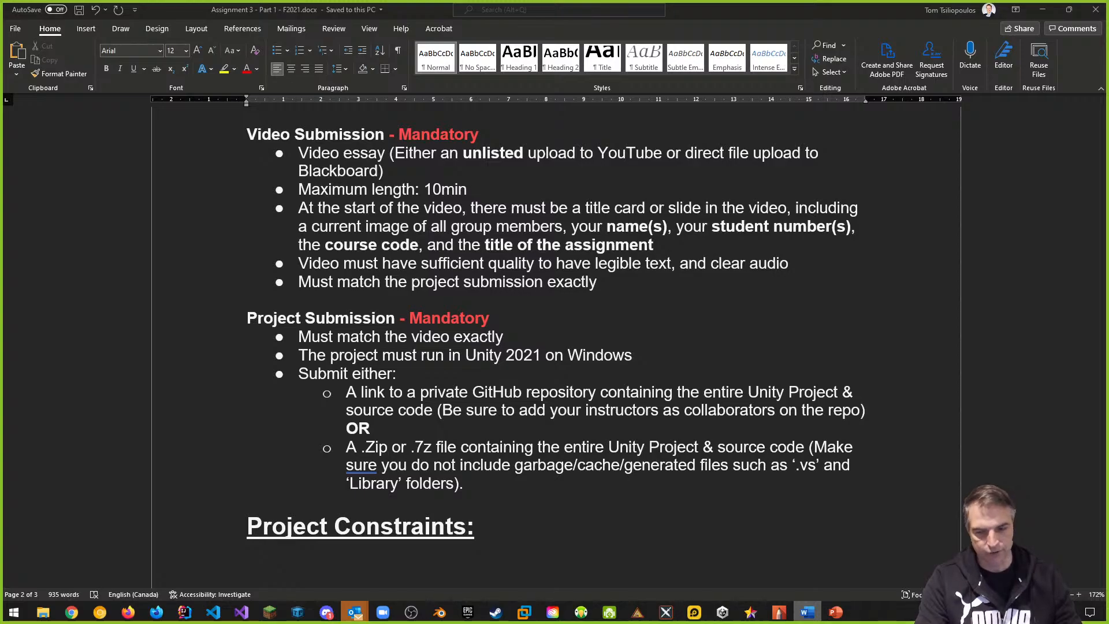
scroll(375, 335, "down", 10)
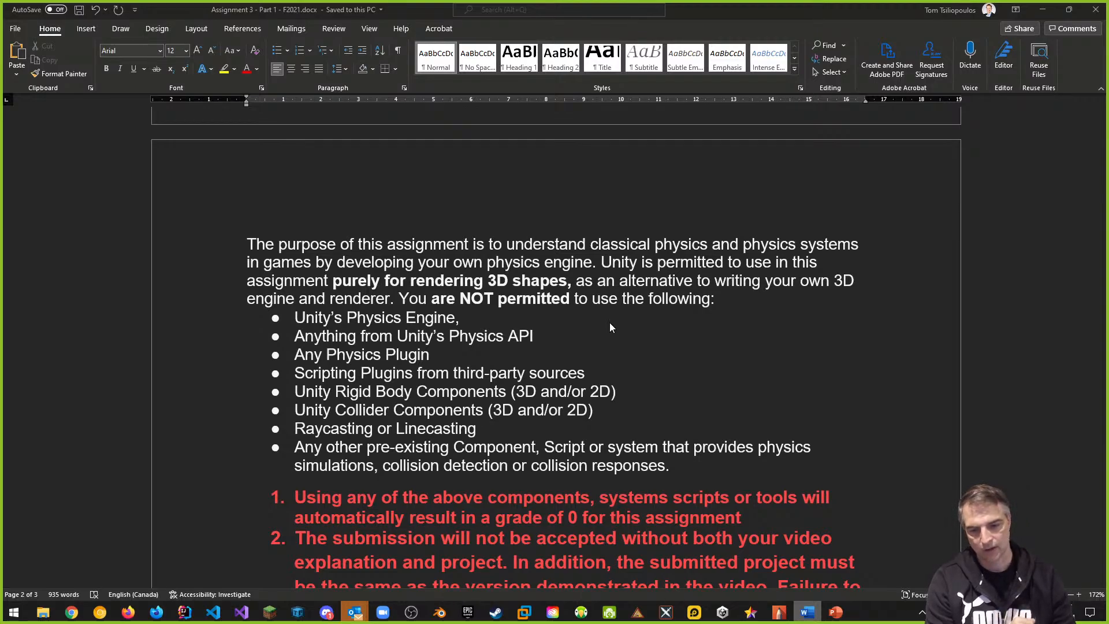
scroll(609, 322, "down", 2)
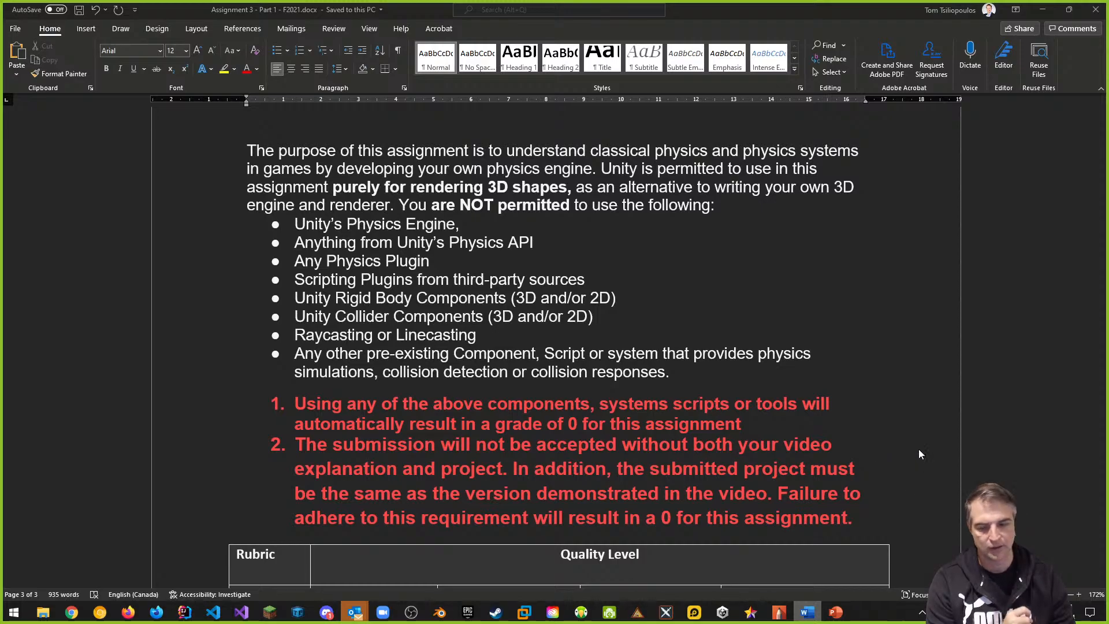
scroll(919, 449, "down", 2)
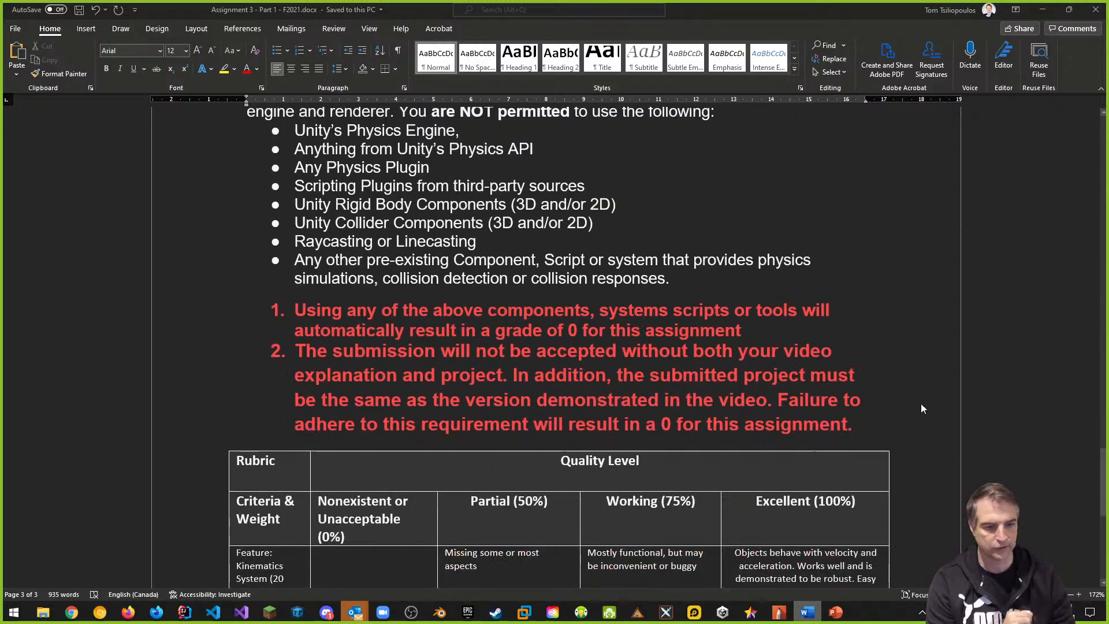
Examine the grading rubric table at the end of the document, then return to the assignment overview on page 1
scroll(921, 404, "down", 5)
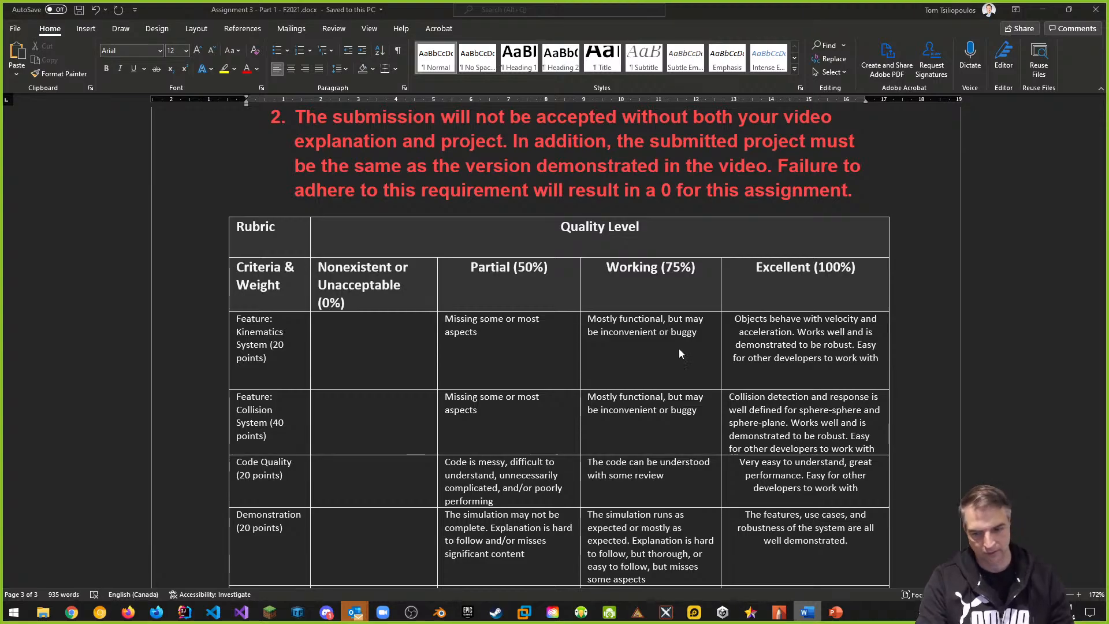
scroll(799, 328, "down", 3)
scroll(798, 328, "down", 1)
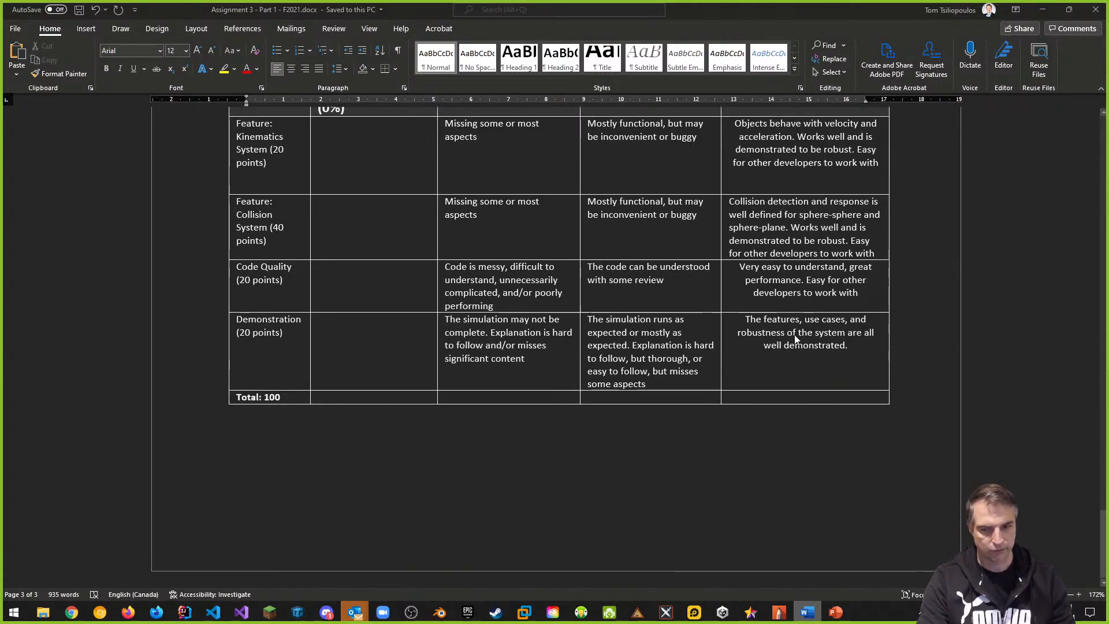
scroll(859, 438, "up", 6)
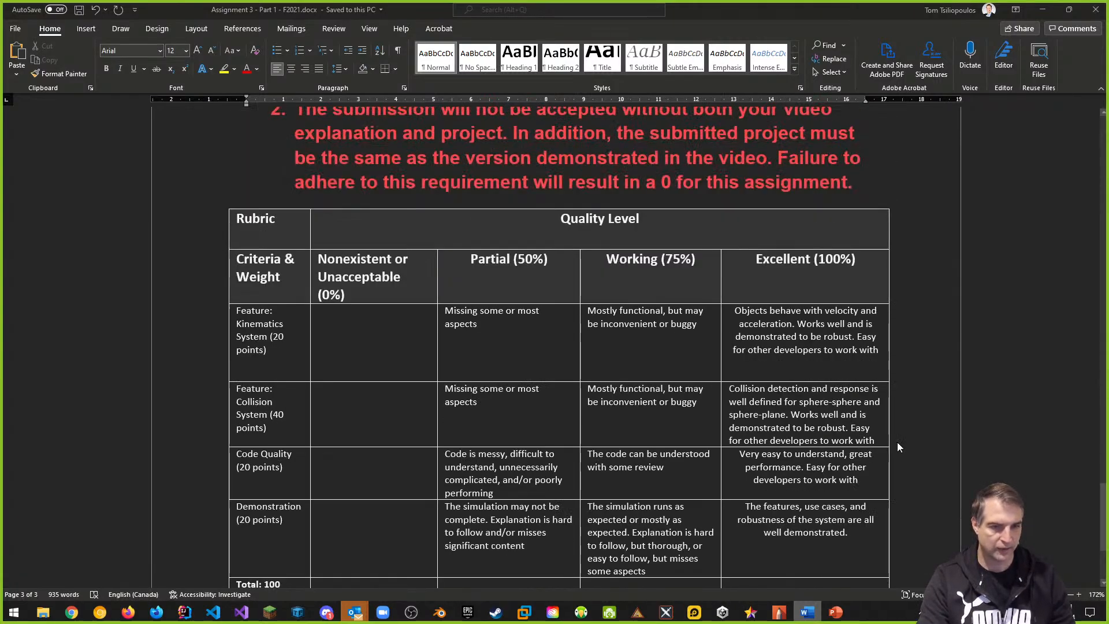
scroll(897, 442, "up", 20)
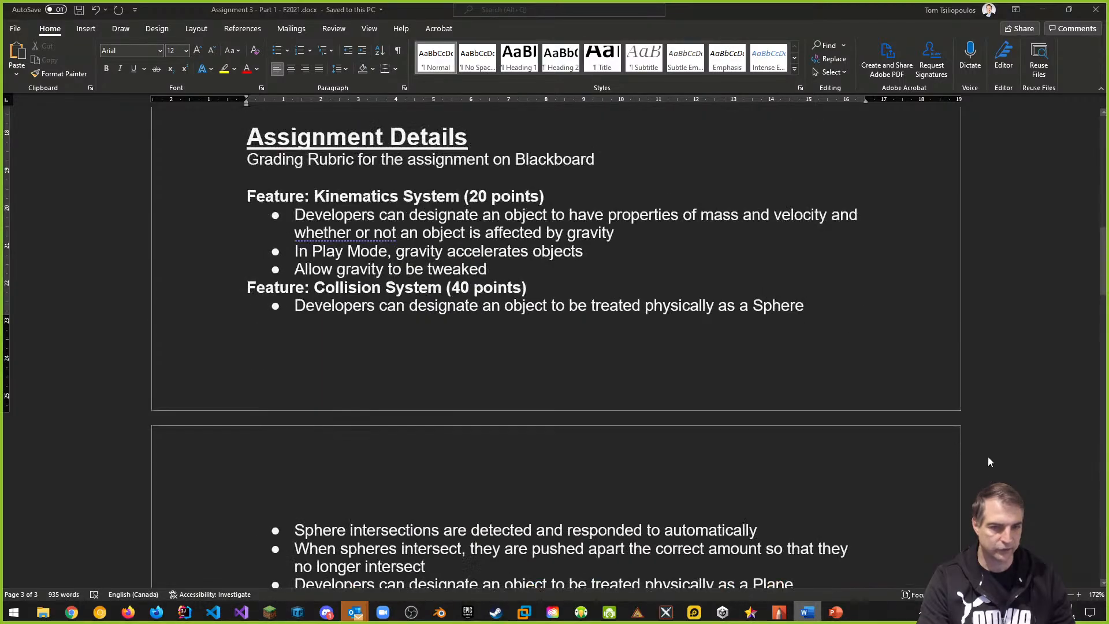
scroll(998, 469, "up", 4)
scroll(1006, 475, "down", 4)
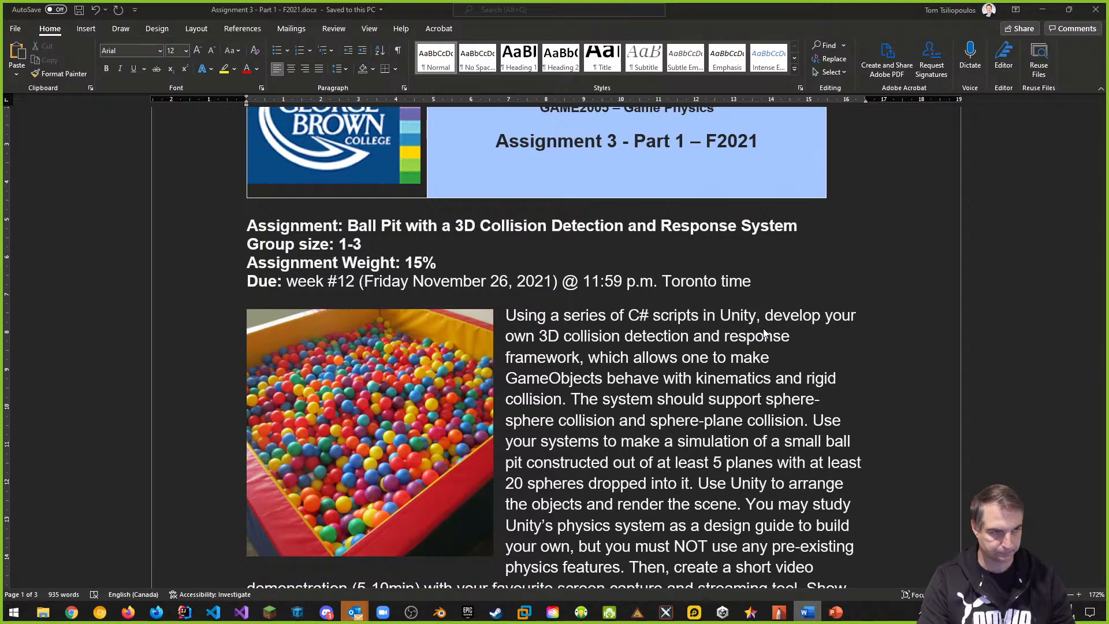
Minimize Word, switch to Chrome, and copy the web address of the already opened Unity download page
left_click(1045, 9)
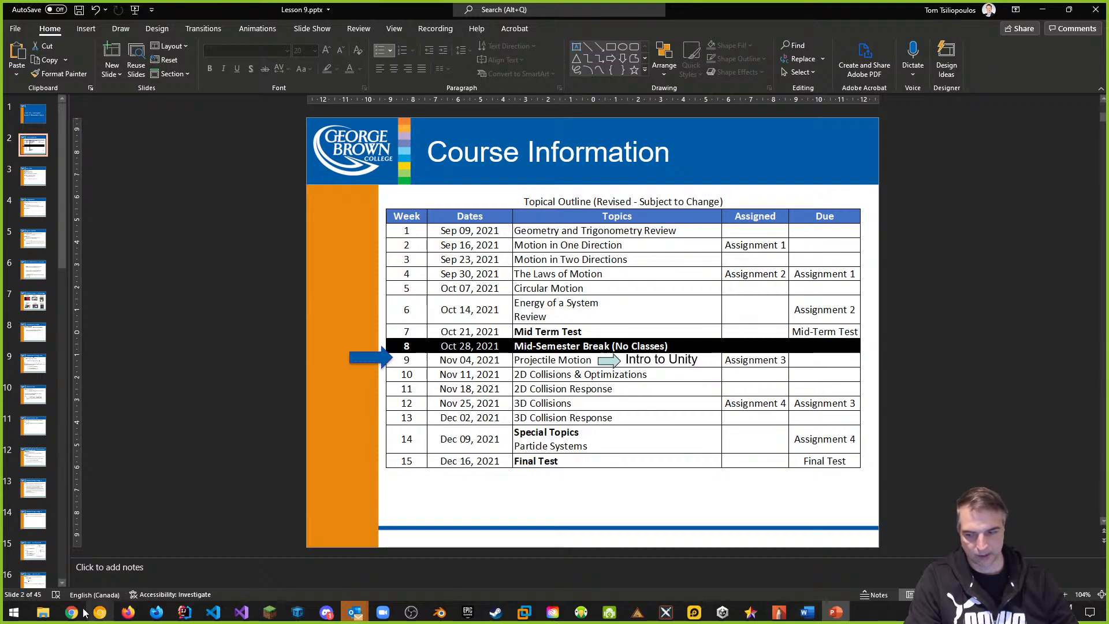
mouse_move(68, 613)
left_click(85, 588)
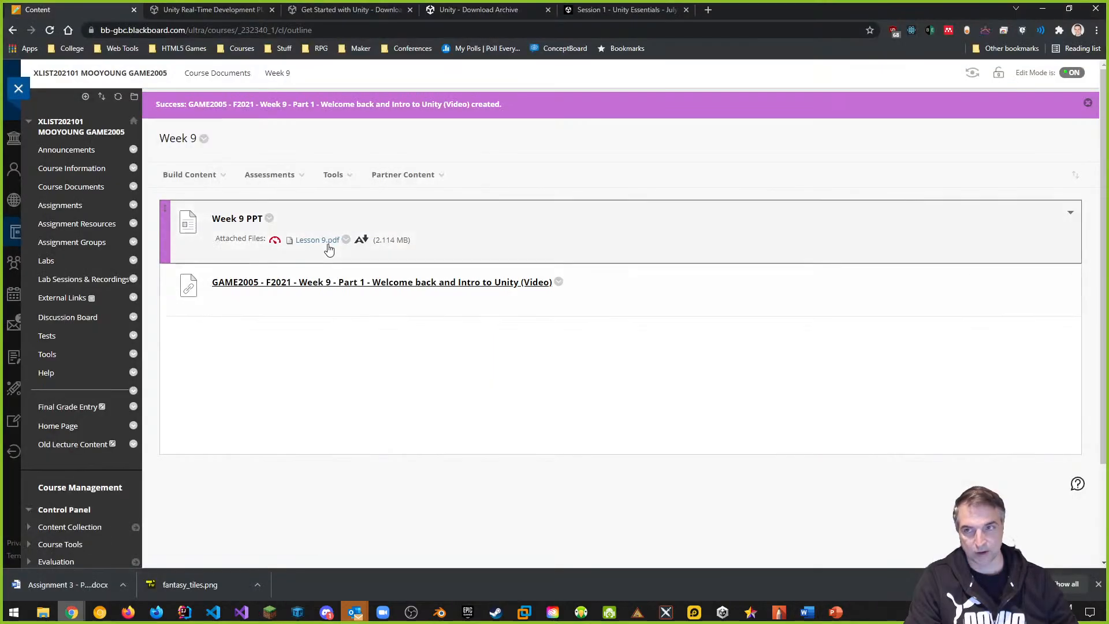
left_click(213, 16)
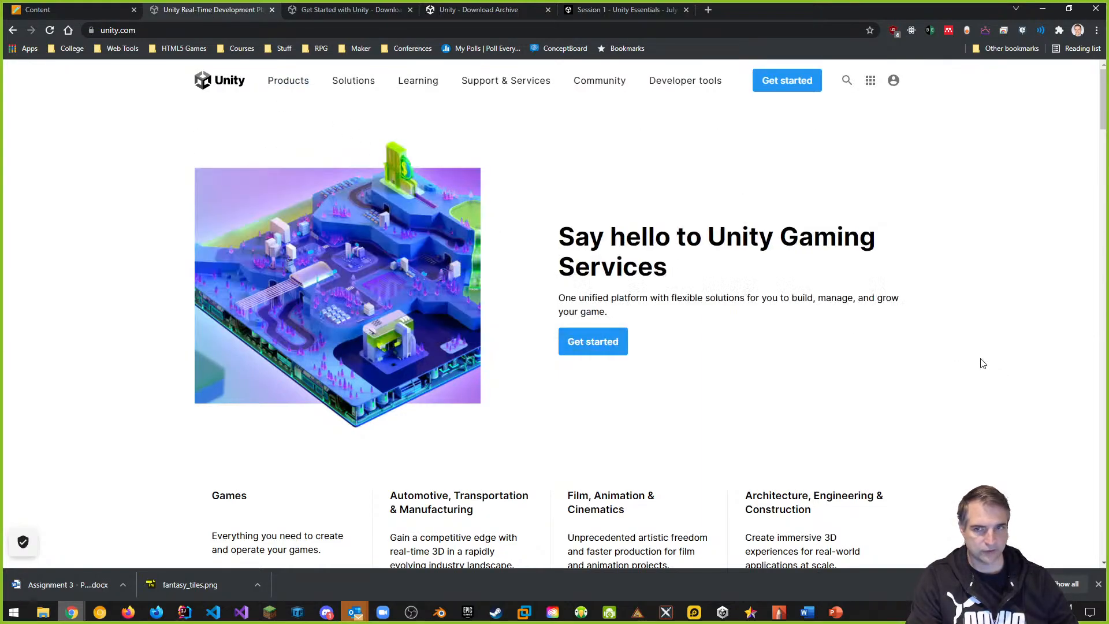
left_click(383, 12)
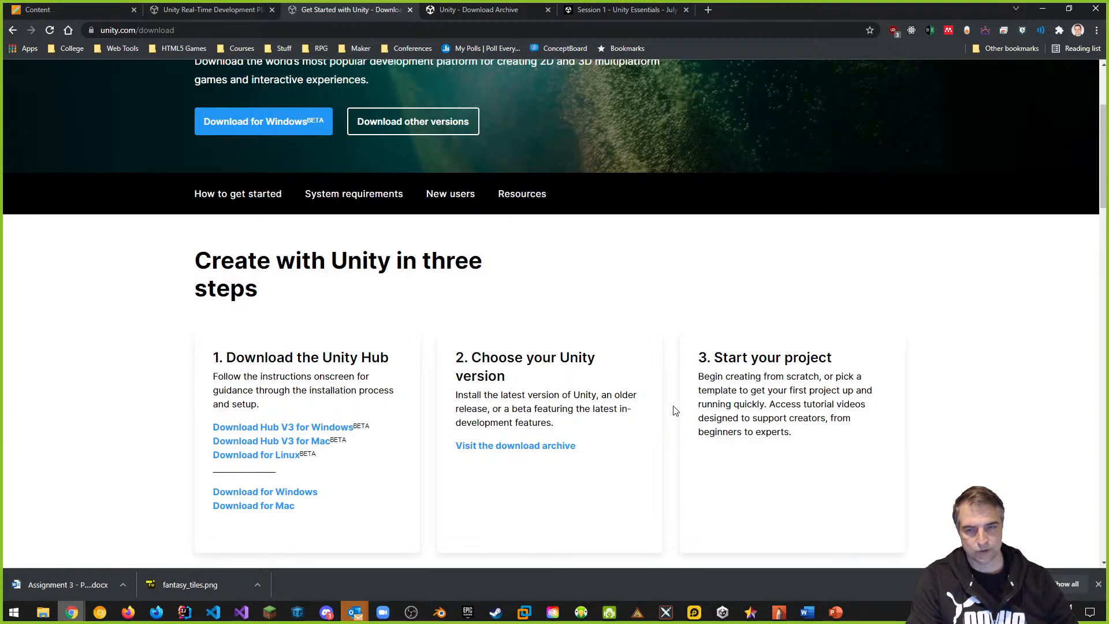
scroll(671, 408, "up", 3)
scroll(664, 392, "down", 3)
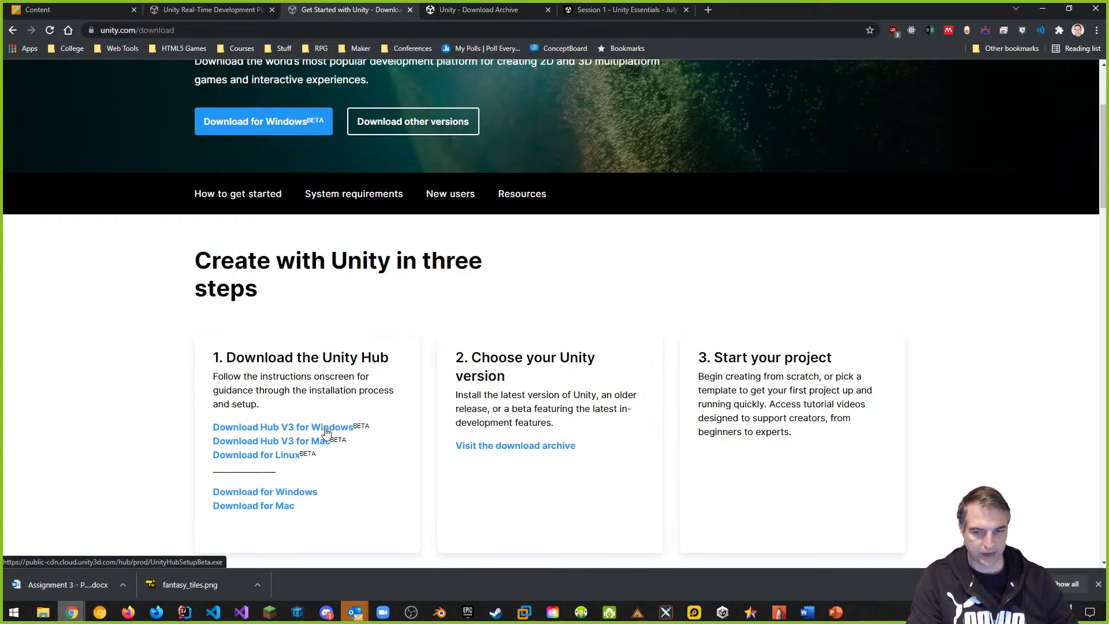
left_click(219, 30)
key("ctrl+c")
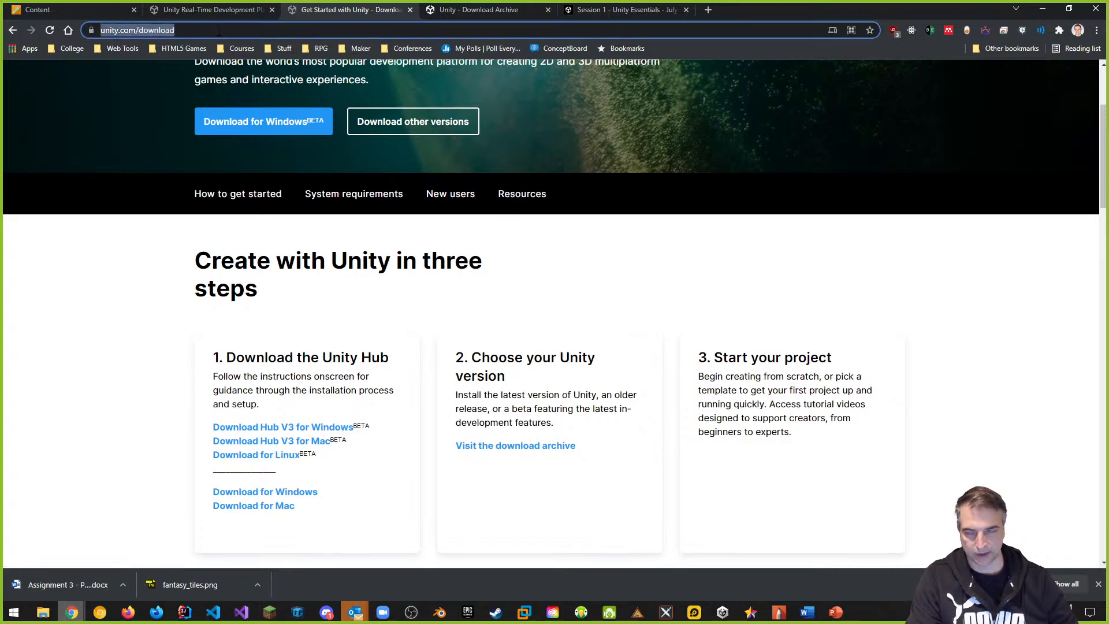
left_click(63, 10)
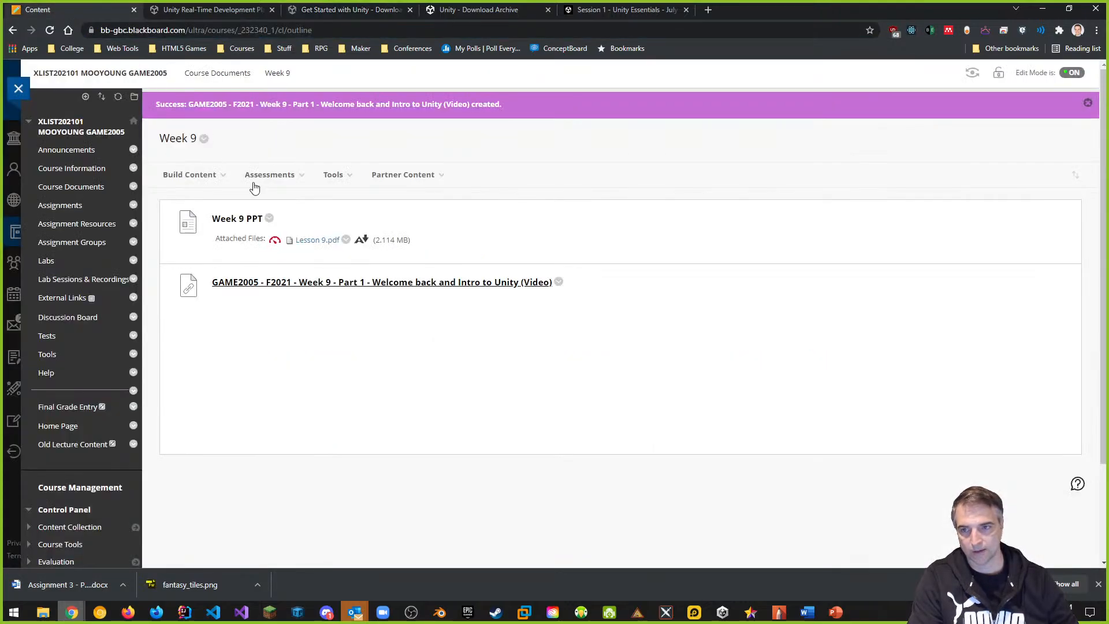
left_click(192, 183)
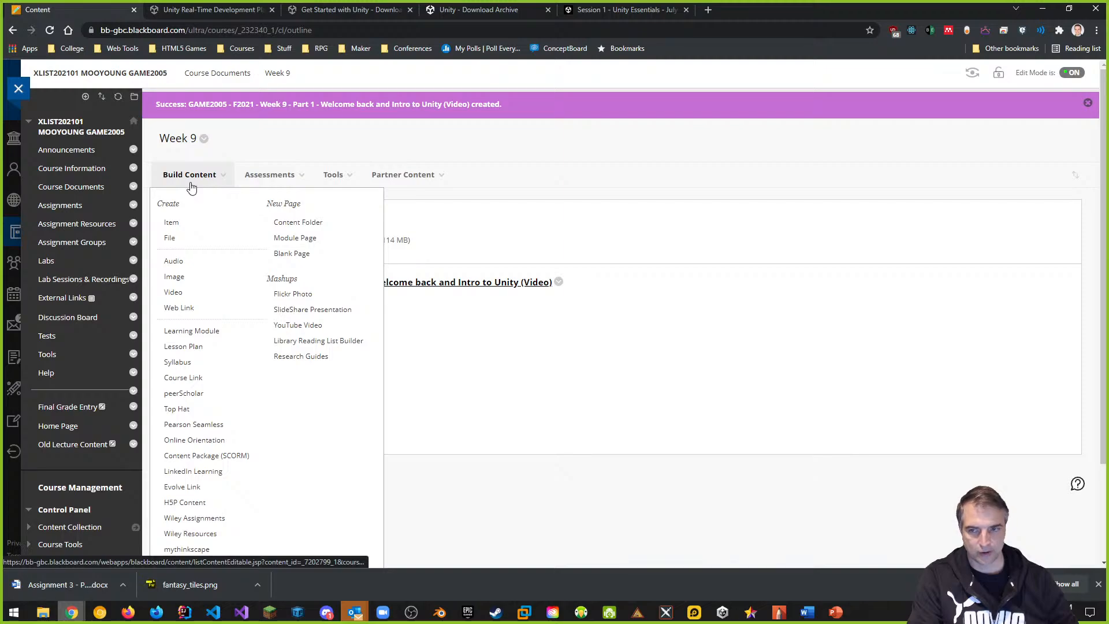
left_click(199, 307)
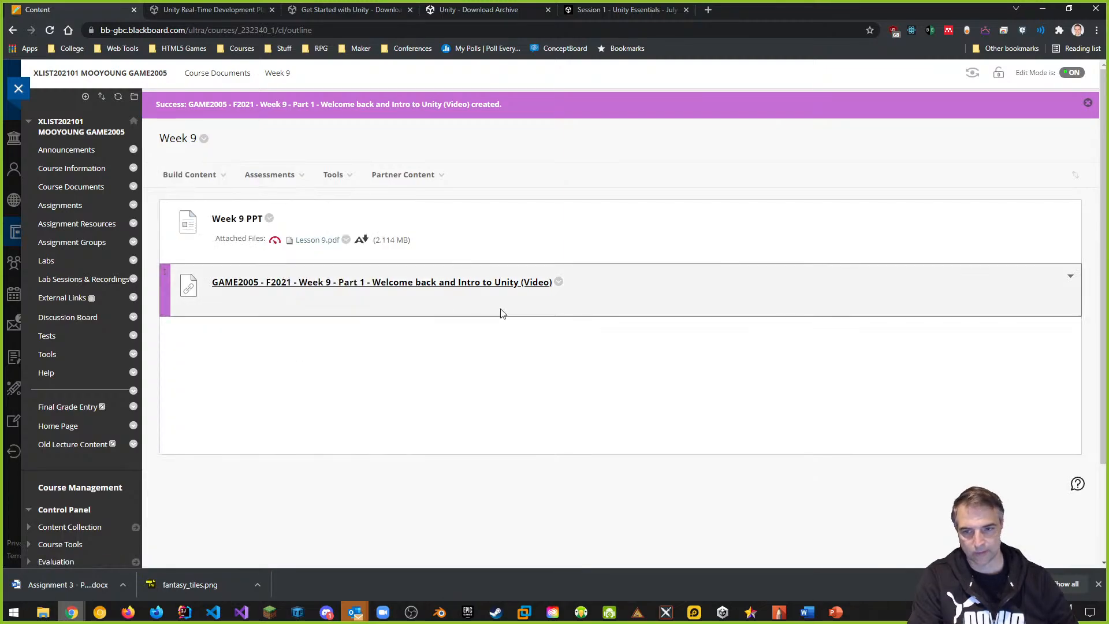
left_click(322, 268)
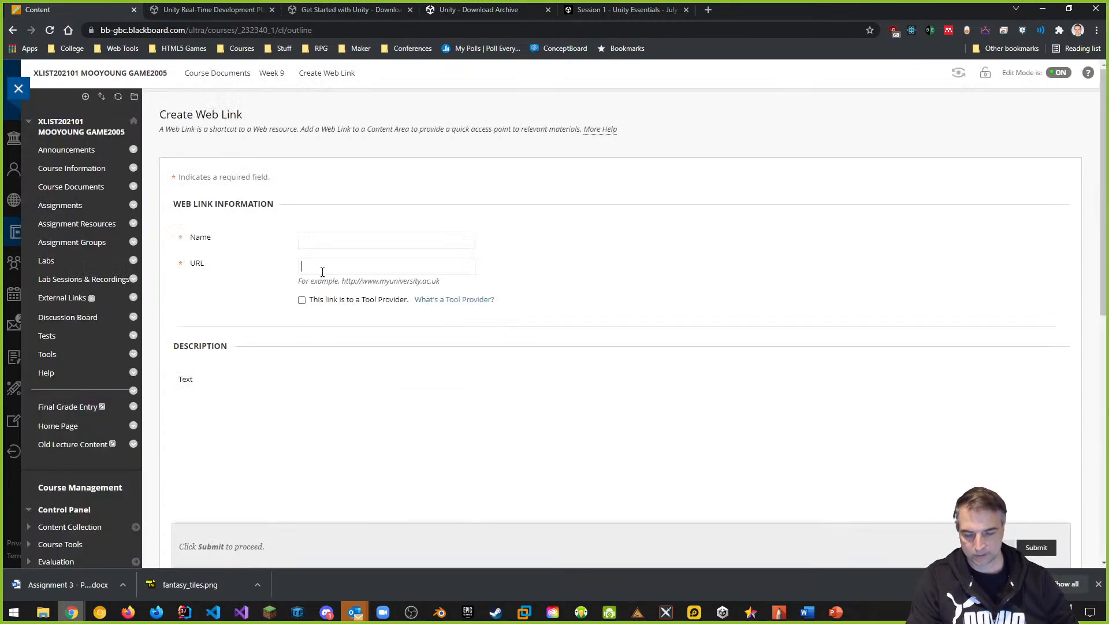
key("ctrl+v")
Name the web link "Download Unity Hub v3 Installer" and submit it
left_click(351, 237)
type("D")
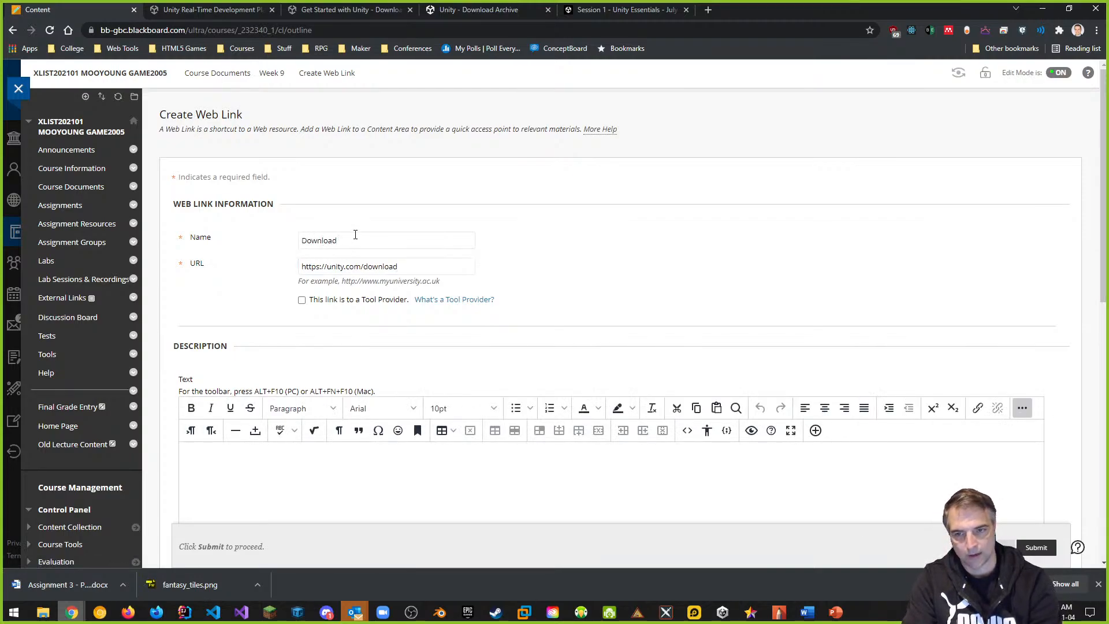
type("ownload Unity Hub v3 Installer")
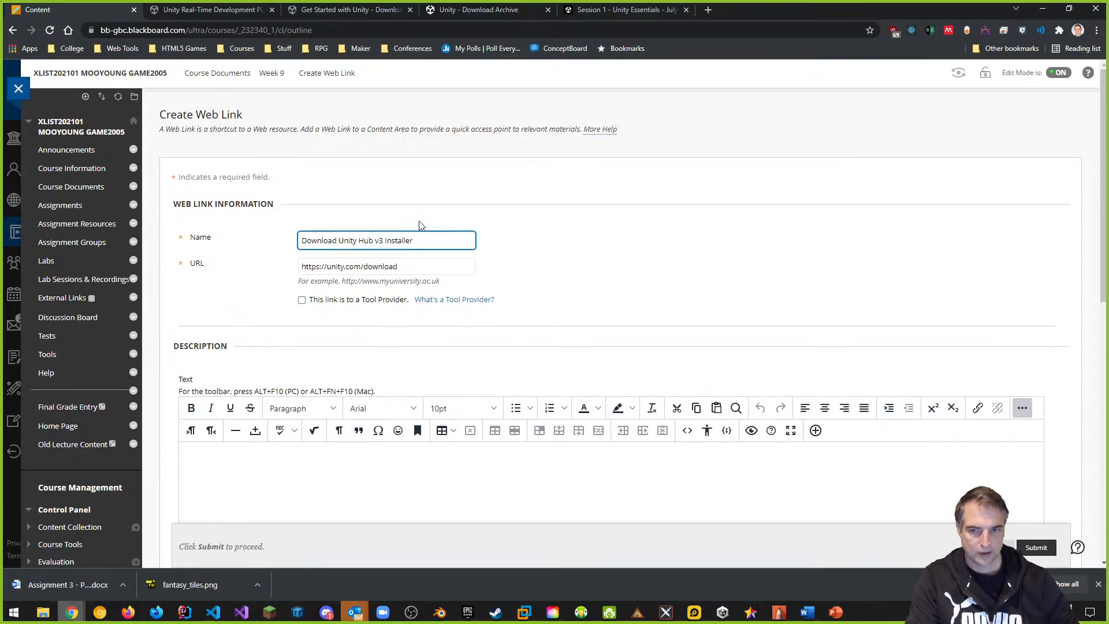
left_click(418, 240)
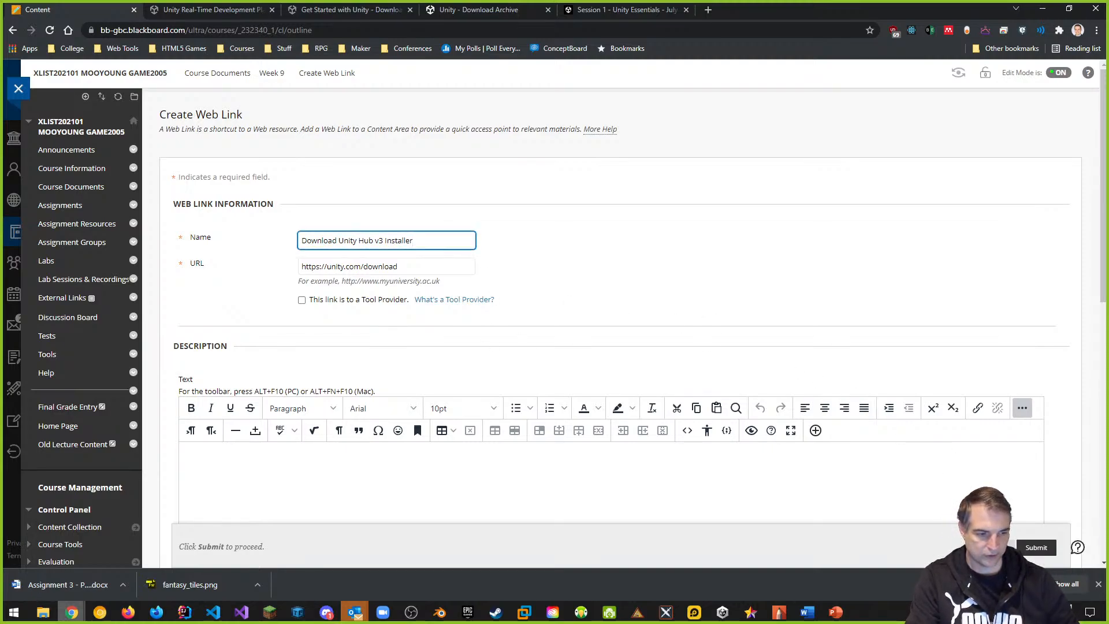
left_click(1036, 548)
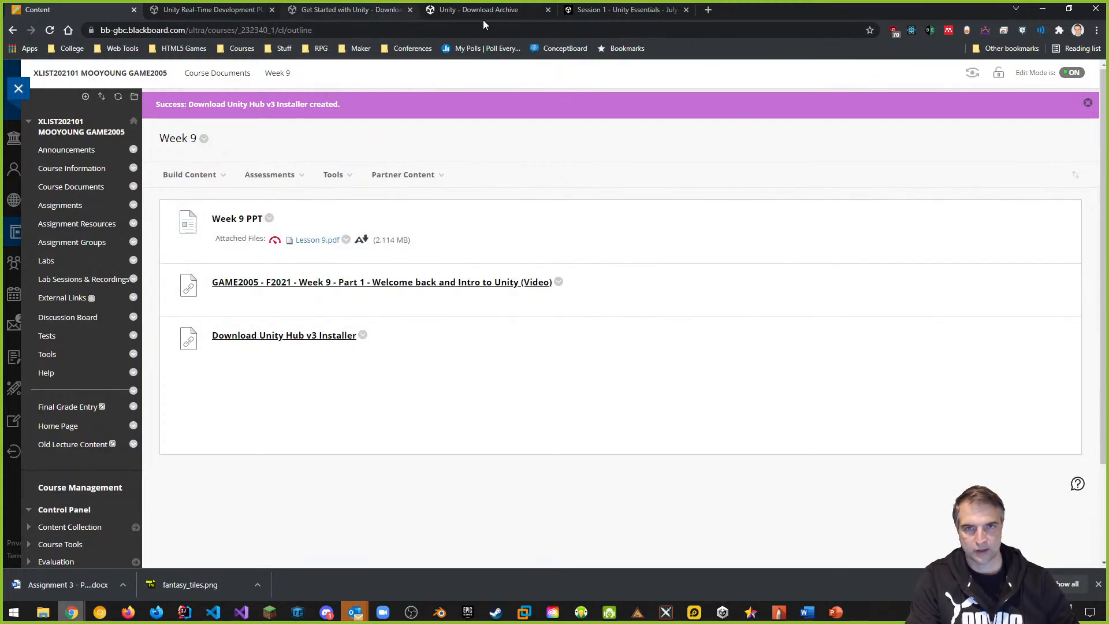
Copy the web address of the already opened Unity Download Archive page
left_click(493, 12)
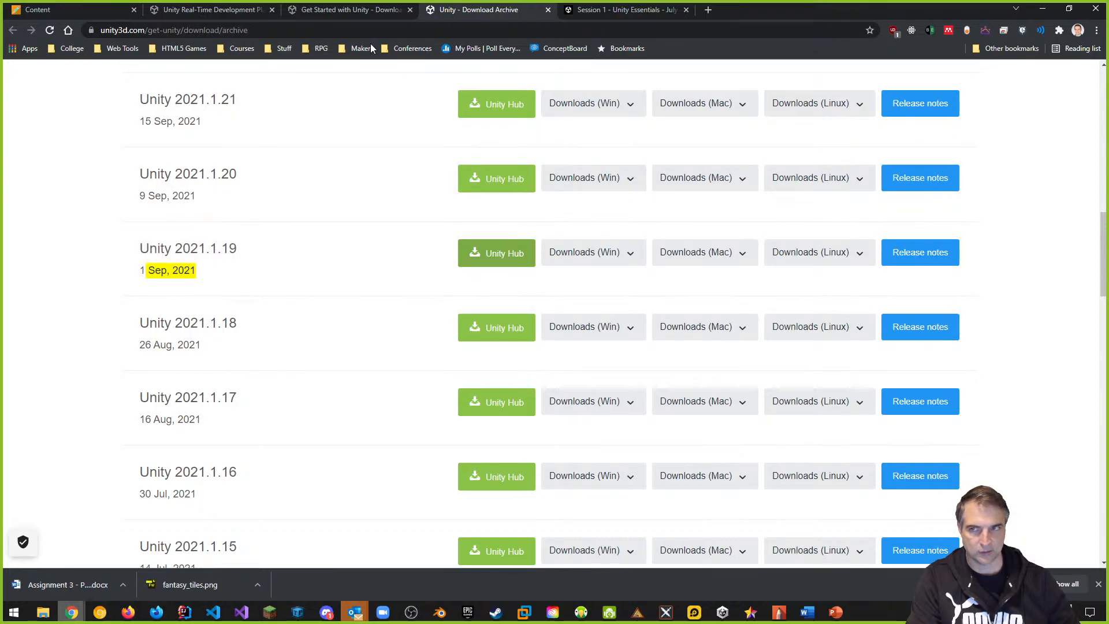
left_click(266, 31)
key("ctrl+c")
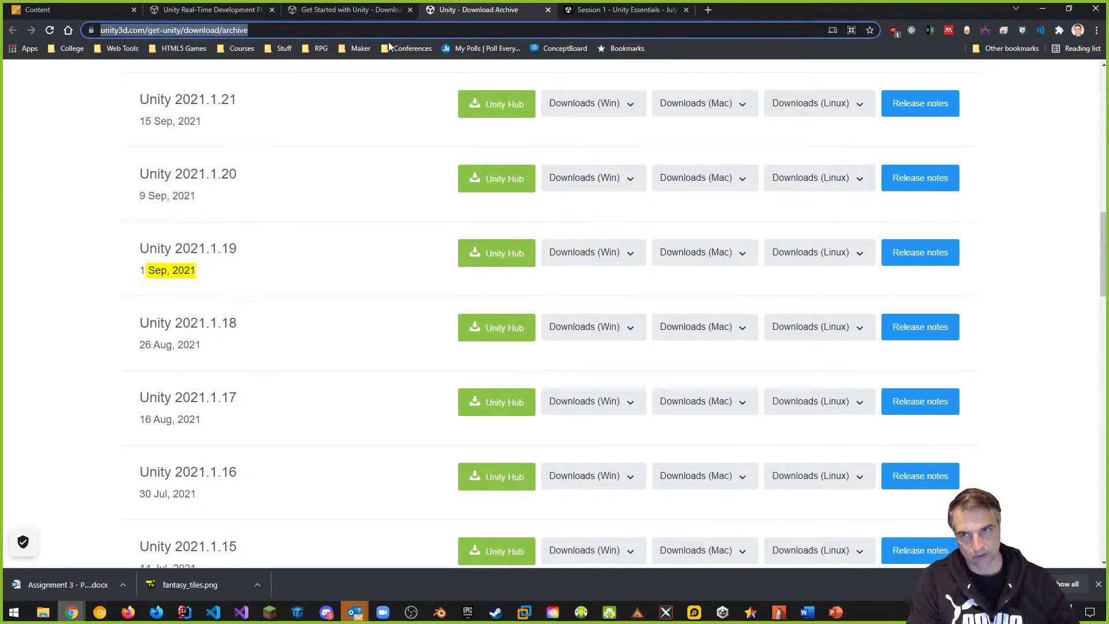
left_click(112, 15)
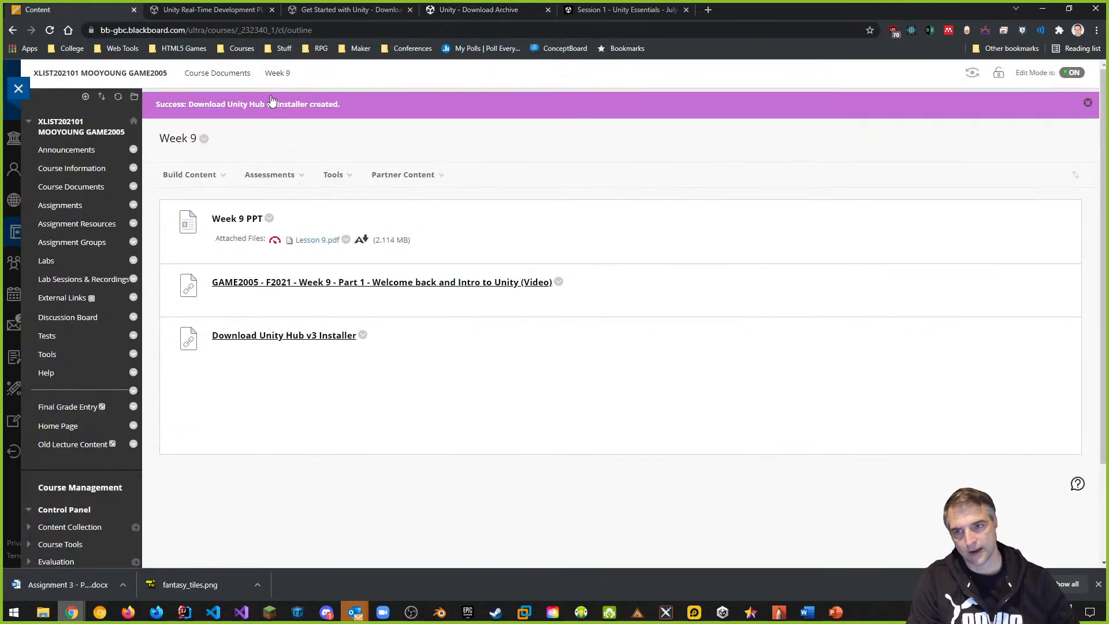
left_click(270, 175)
left_click(189, 175)
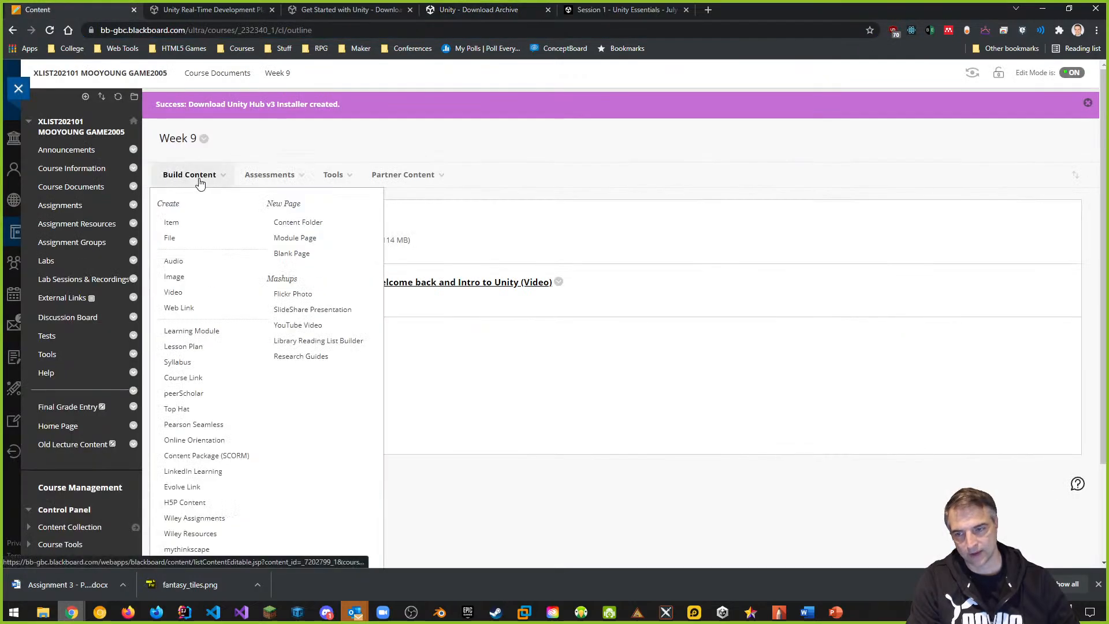
left_click(179, 307)
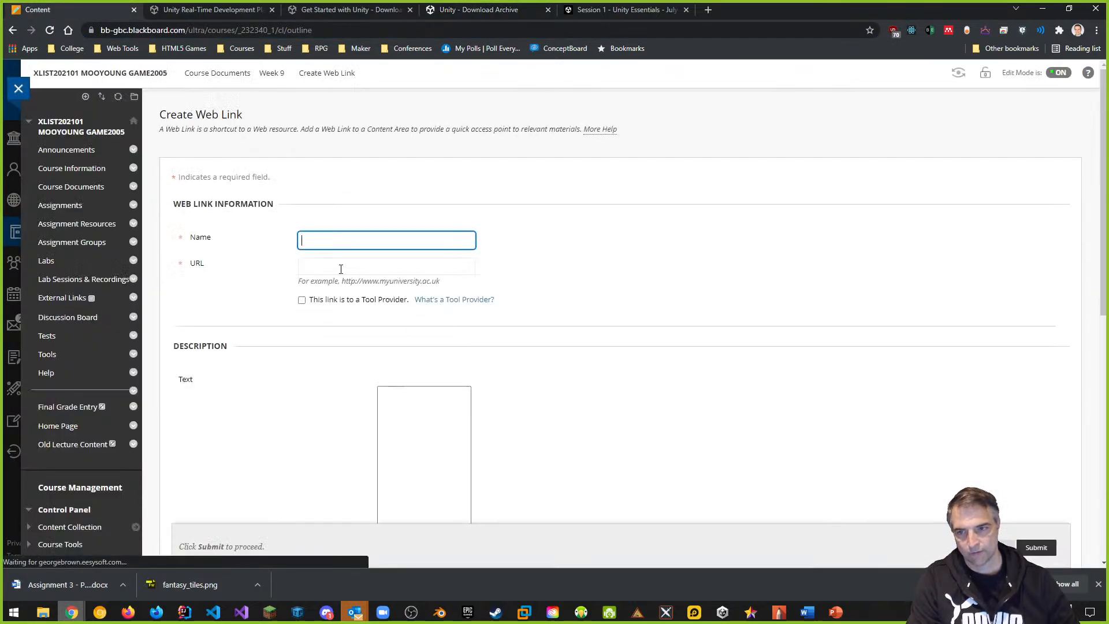
left_click(330, 265)
key("ctrl+v")
Name the web link "Download Unity Editor version 2021.1.19f1 from the Unity Archive" and submit it
left_click(335, 241)
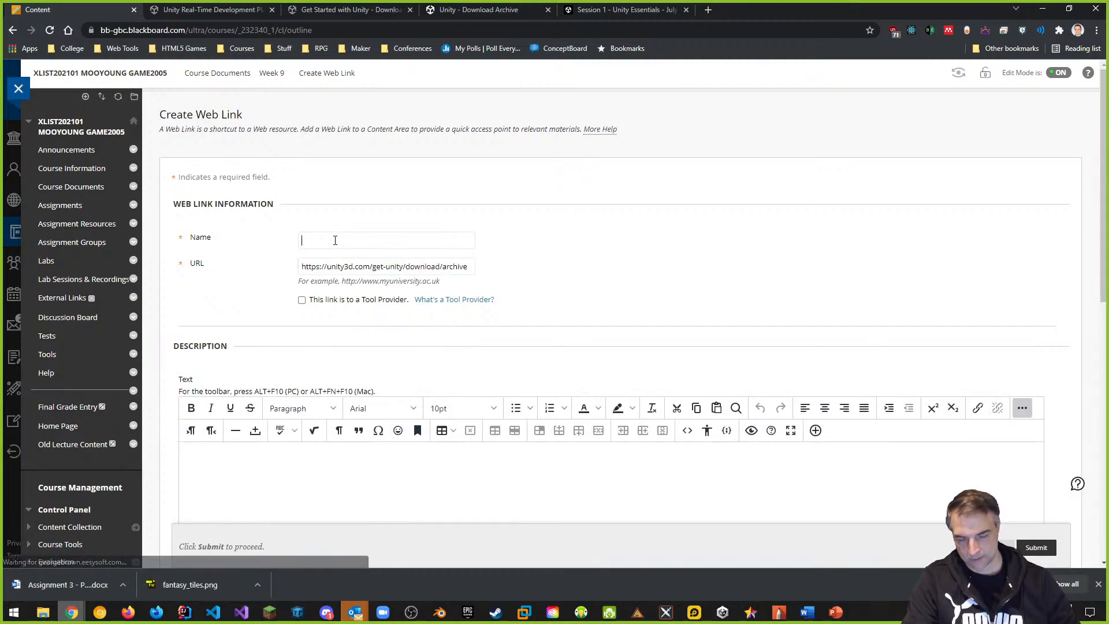
type("Download")
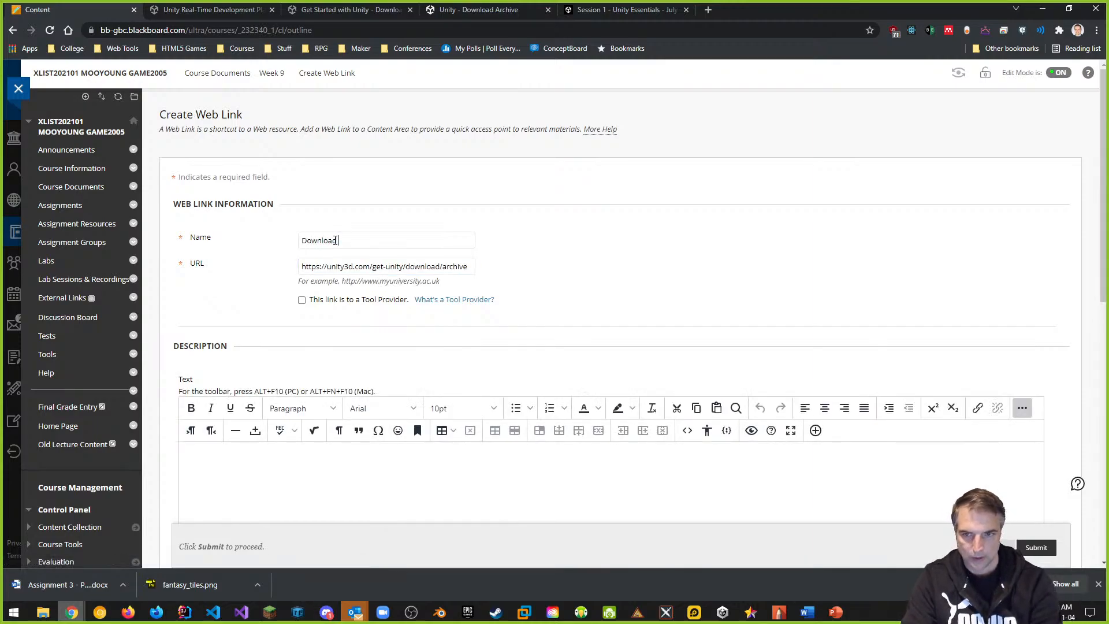
type(" Unity E")
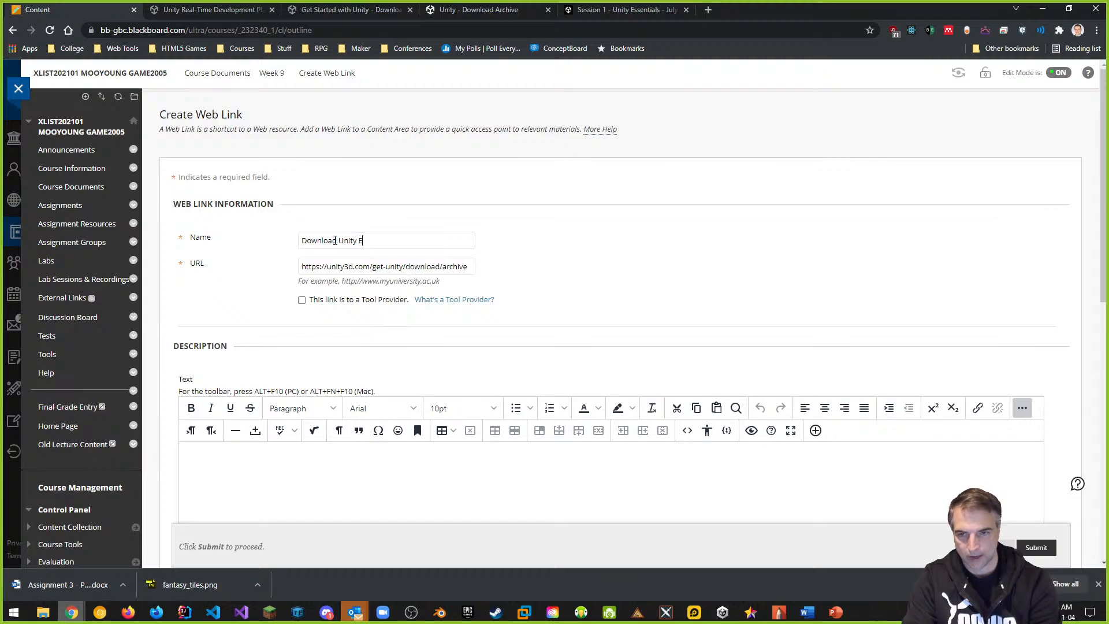
type("ditor vers")
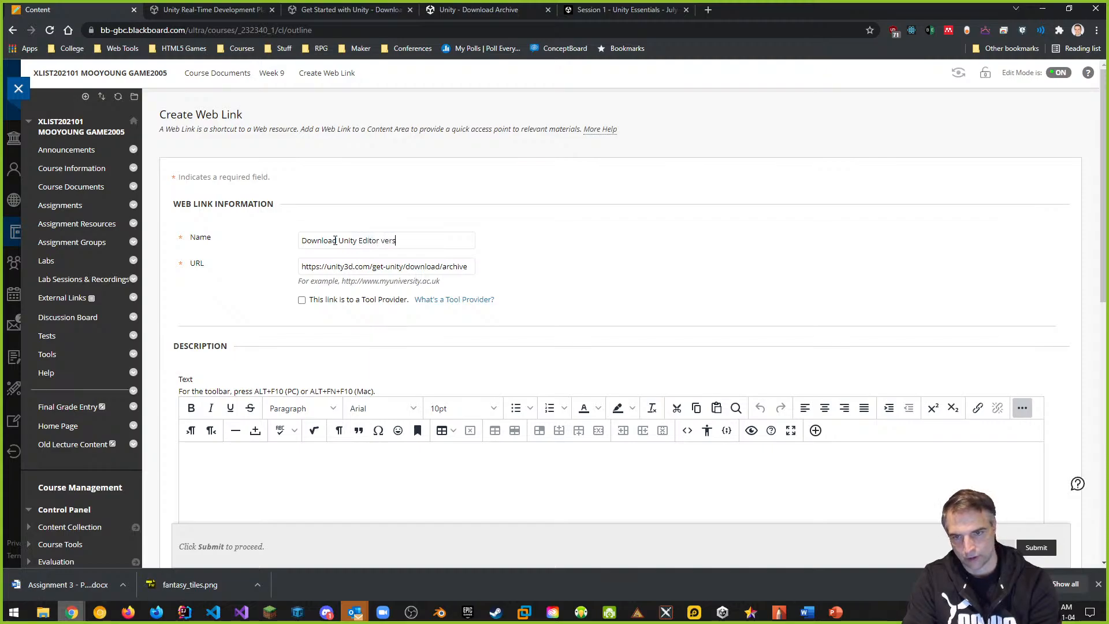
type("ion 2021.1.19f1")
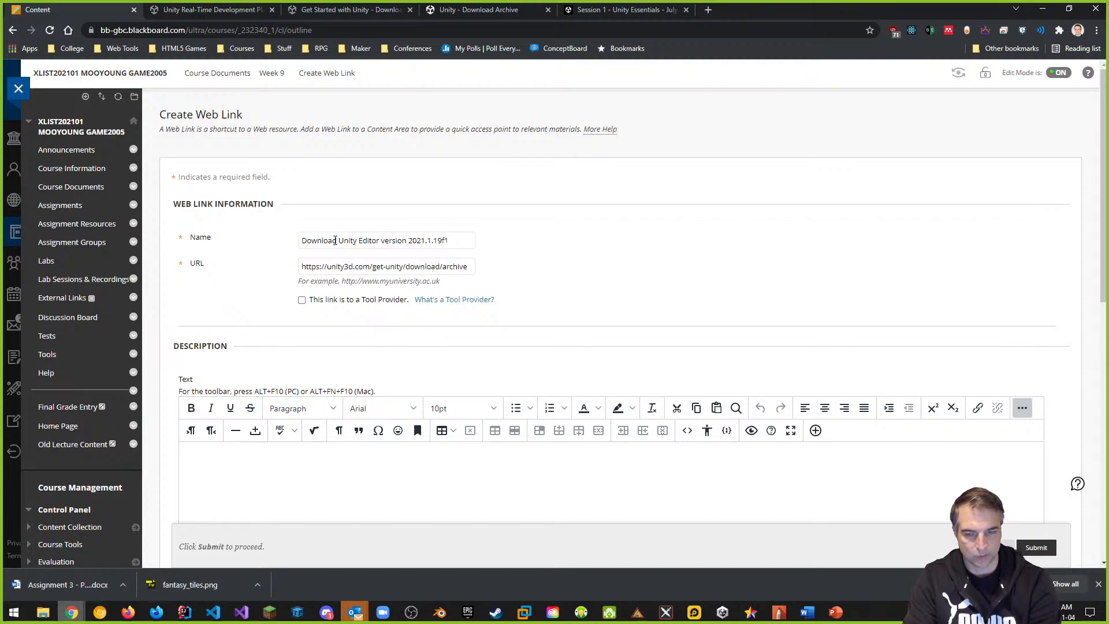
type(" from t")
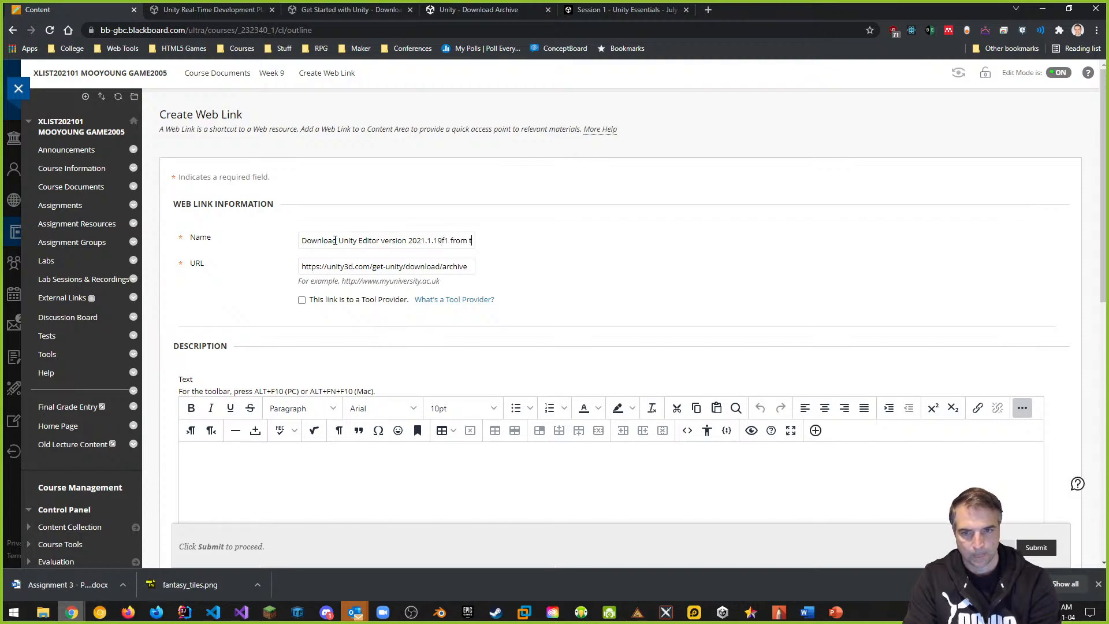
type("he Unity Arc")
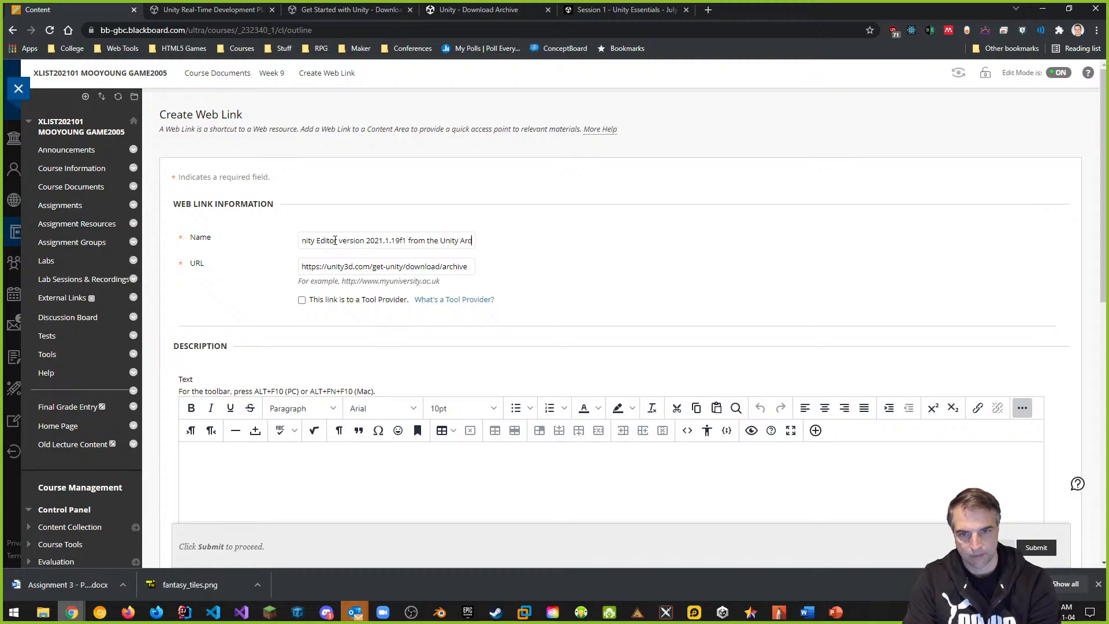
type("hive")
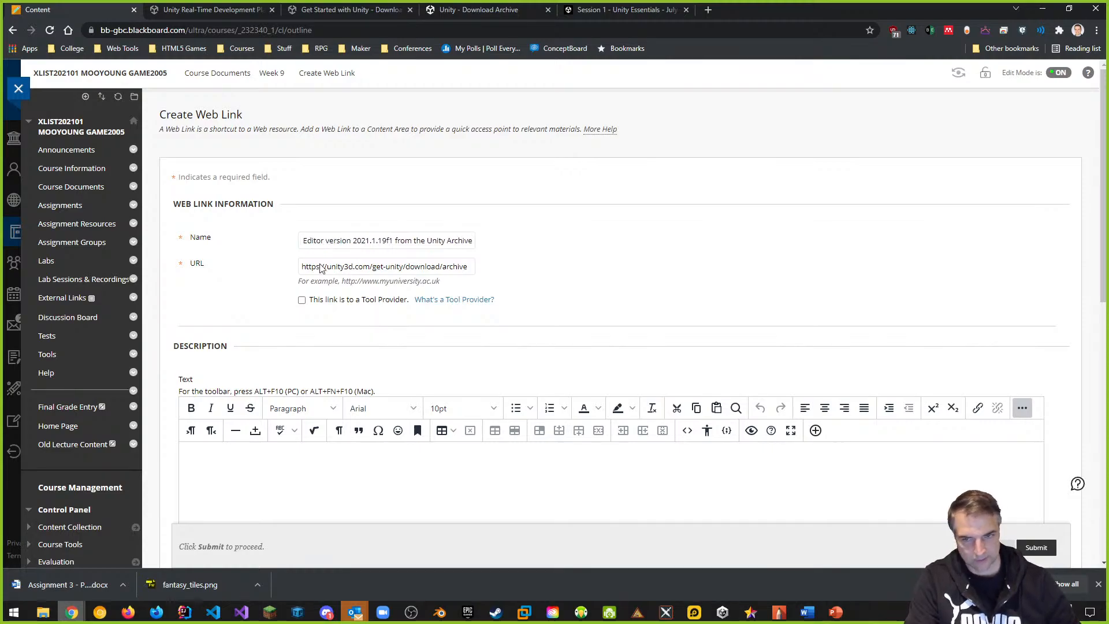
left_click(1034, 548)
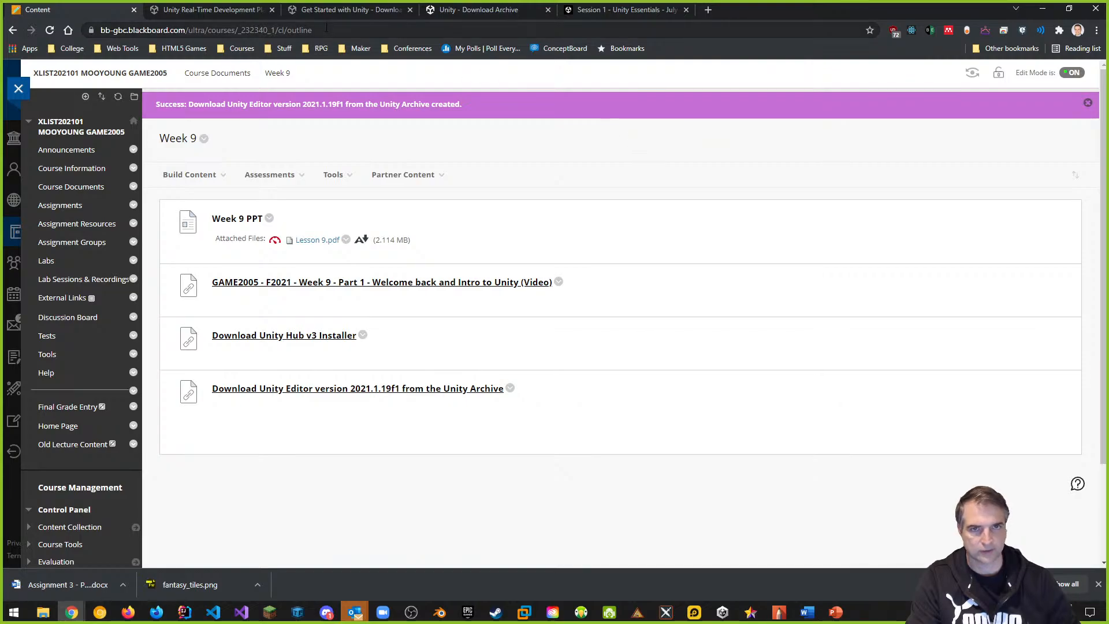
Examine the Unity Learn tutorial "Session 1 - Unity Essentials" down to its Next steps homework, ending back at the page's beginning
left_click(364, 13)
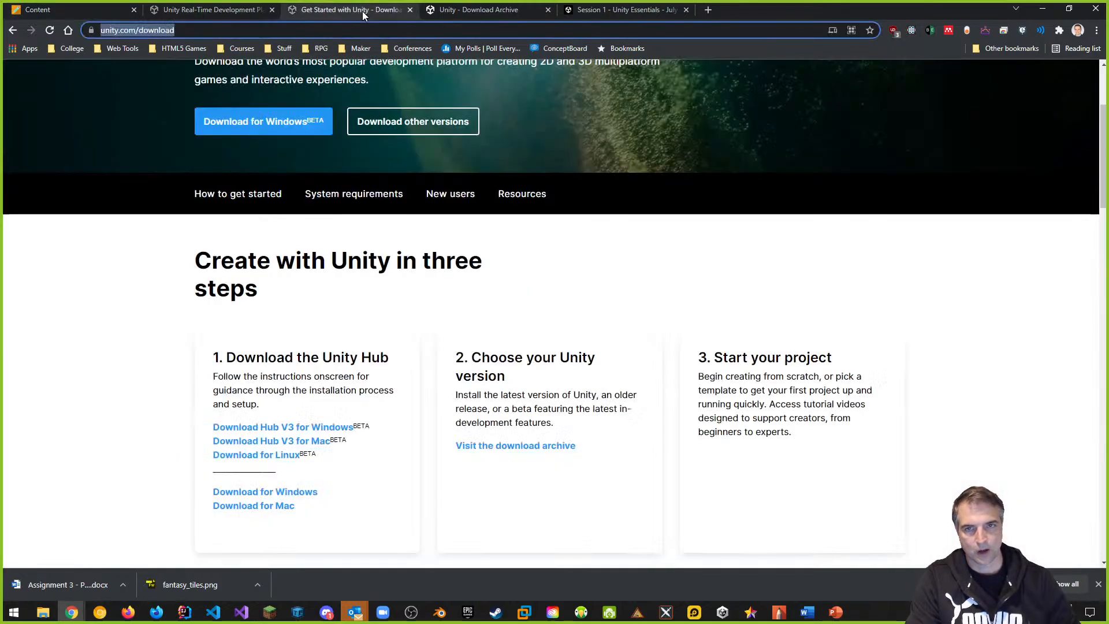
left_click(500, 12)
left_click(608, 10)
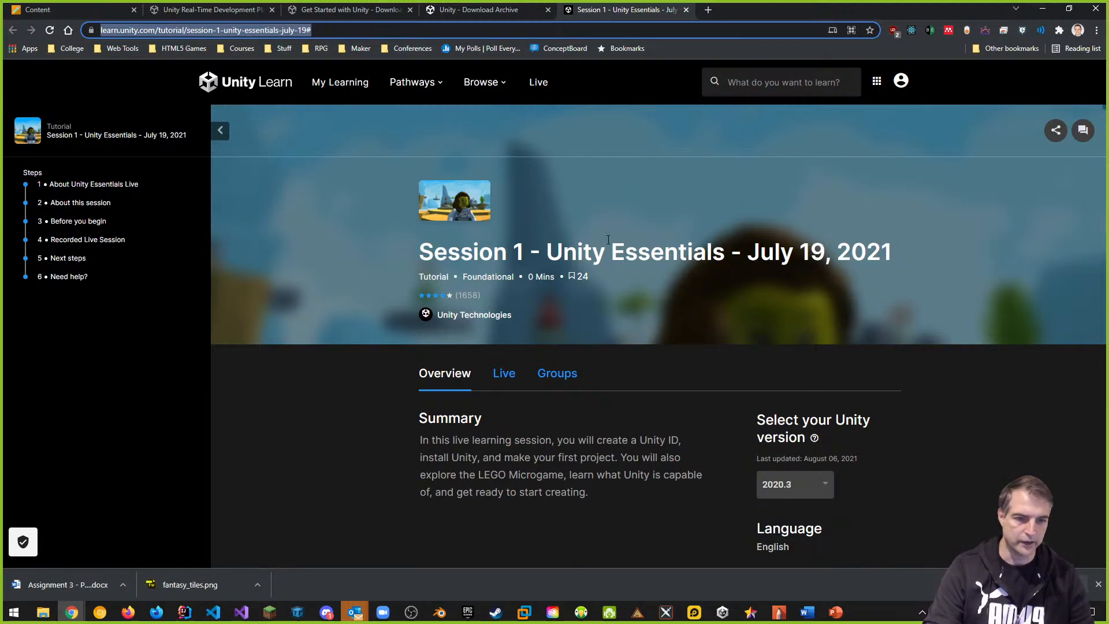
scroll(563, 245, "down", 10)
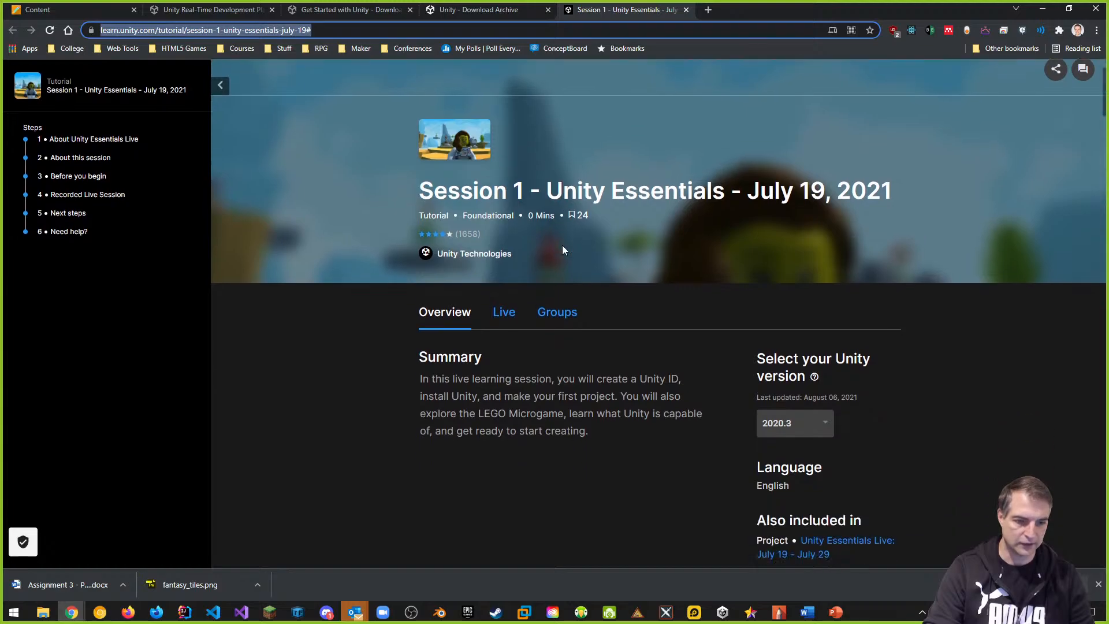
scroll(578, 234, "down", 15)
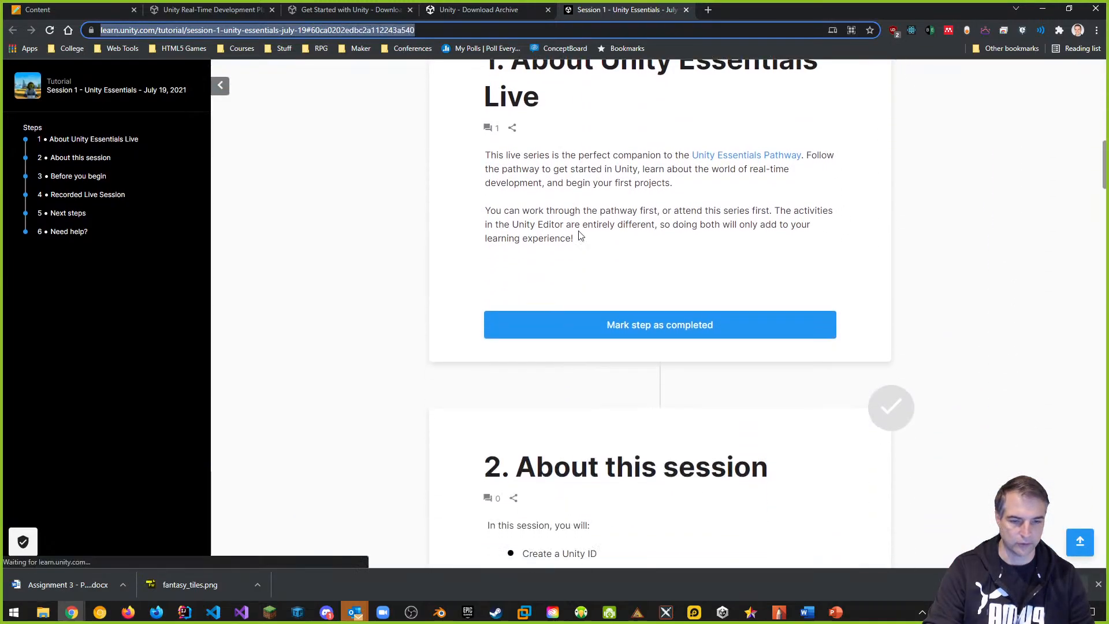
scroll(587, 231, "down", 10)
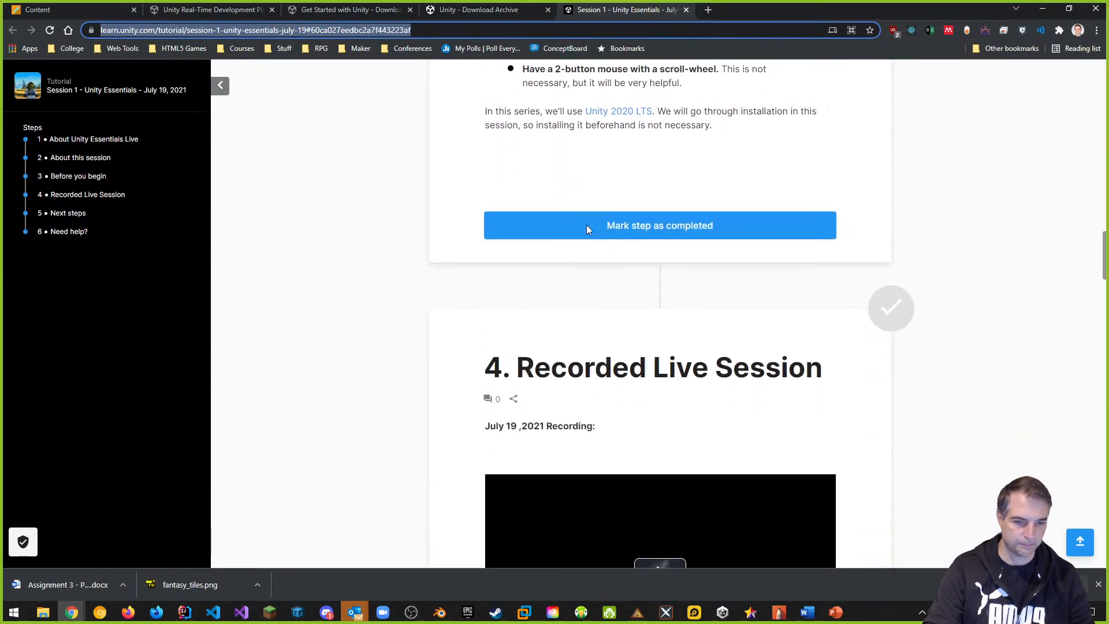
scroll(869, 268, "down", 3)
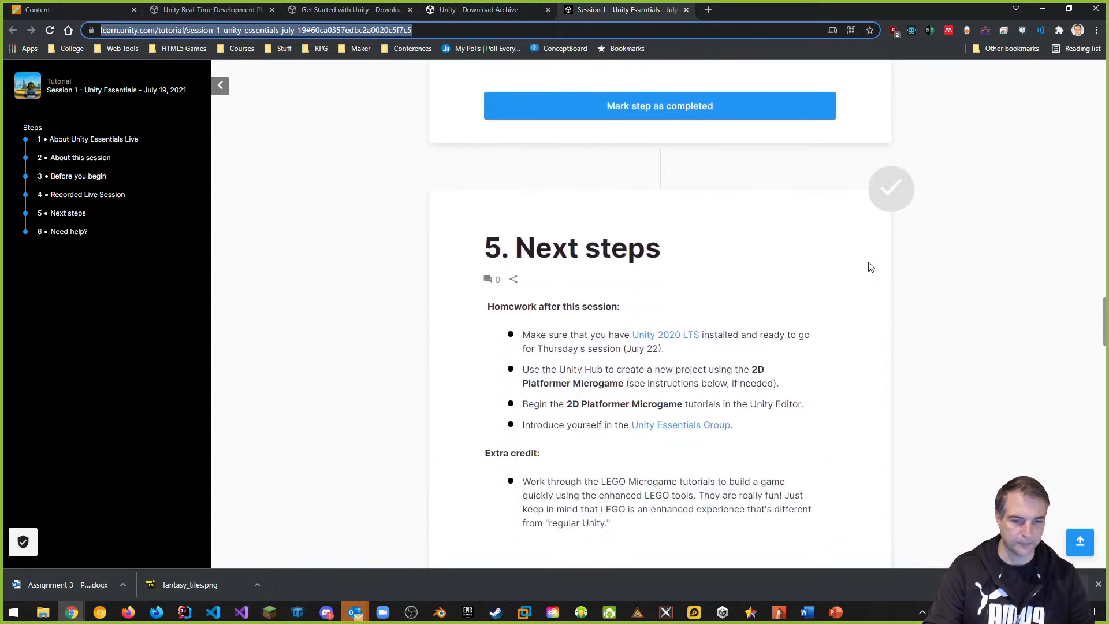
scroll(809, 277, "down", 3)
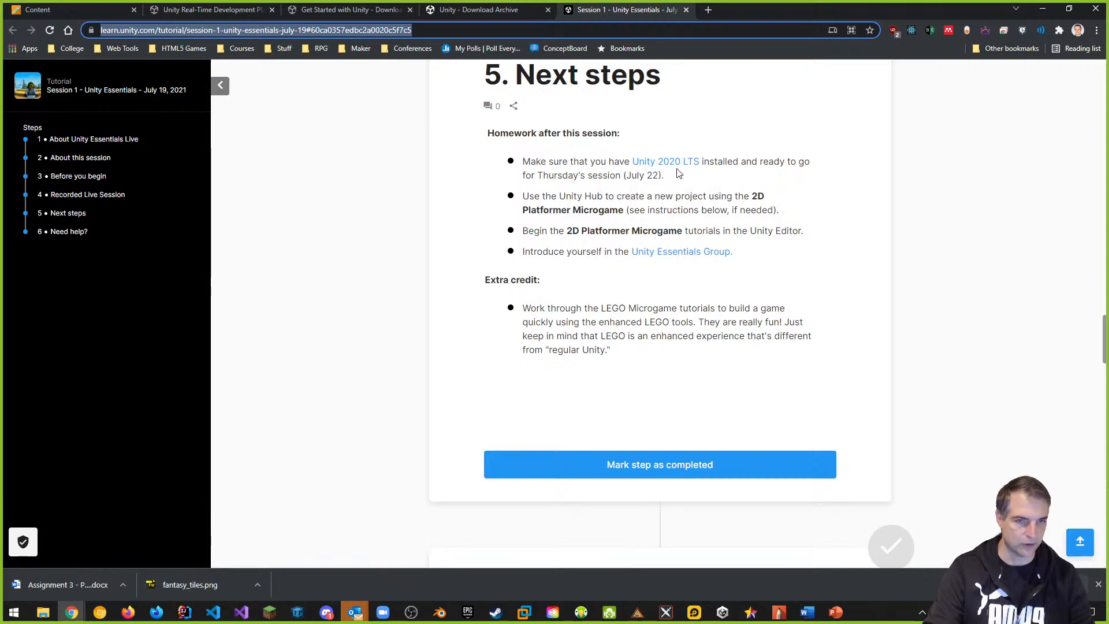
scroll(872, 254, "up", 10)
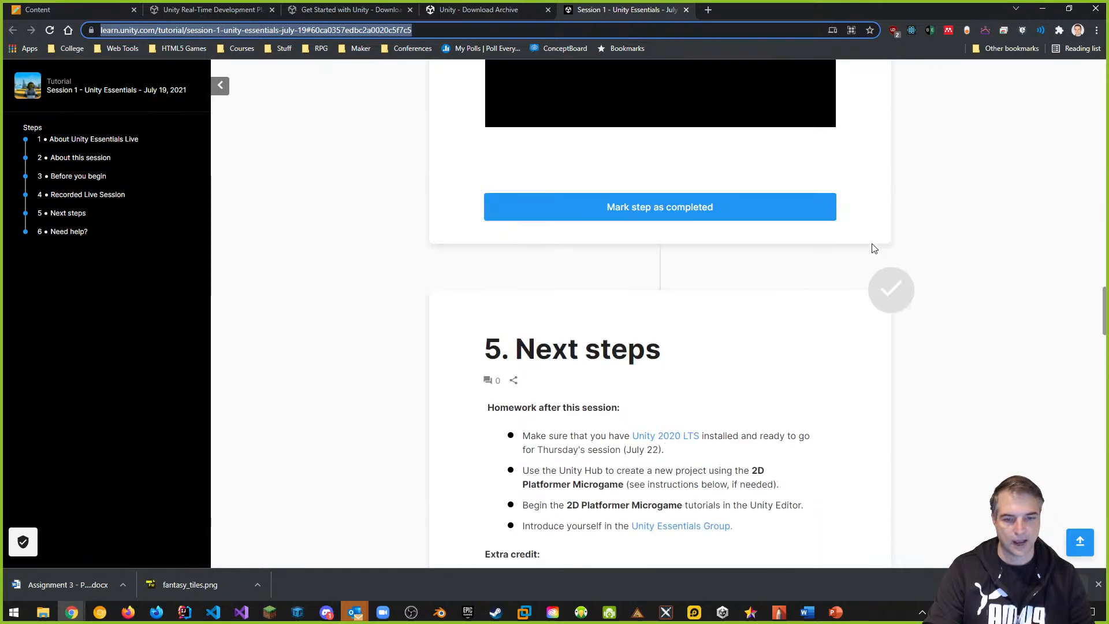
scroll(886, 269, "up", 20)
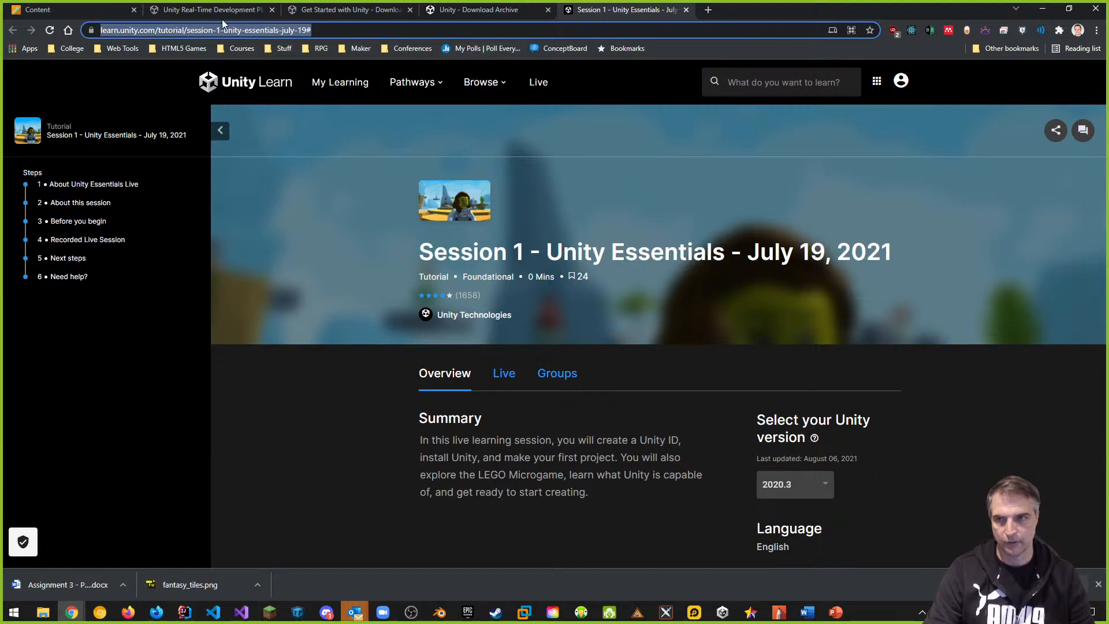
Start a web link in the Week 9 content, using the copied Unity Essentials Session 1 tutorial address as its URL
left_click(62, 10)
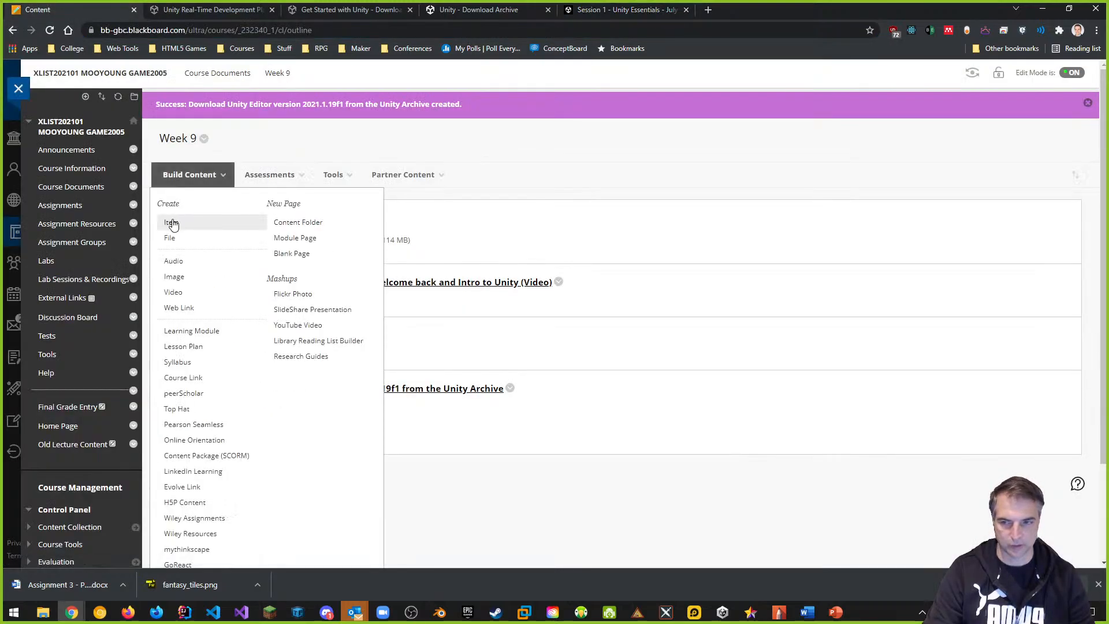
left_click(188, 309)
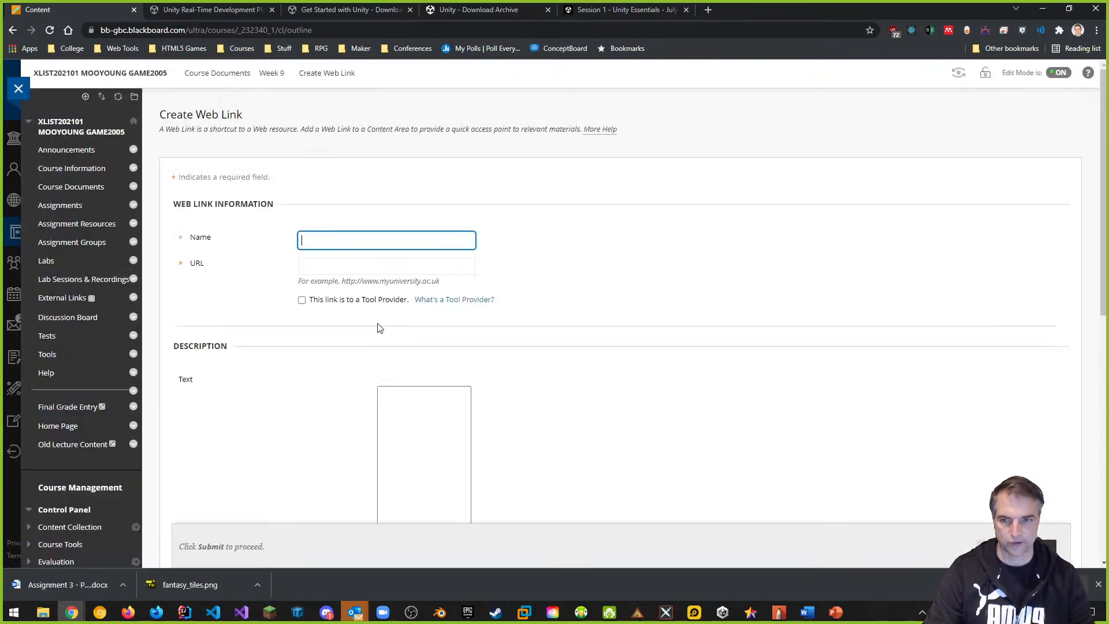
left_click(347, 268)
key("ctrl+v")
Name the web link "Unity Tutorial Microgame (Homework)" and submit it
left_click(344, 241)
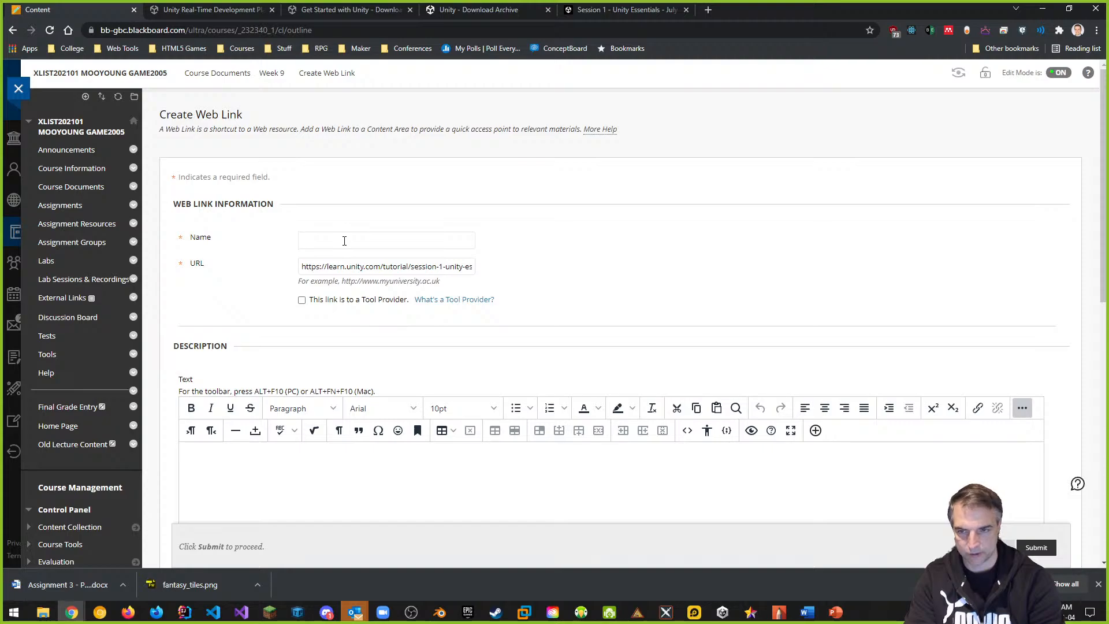
type("Unity Tut")
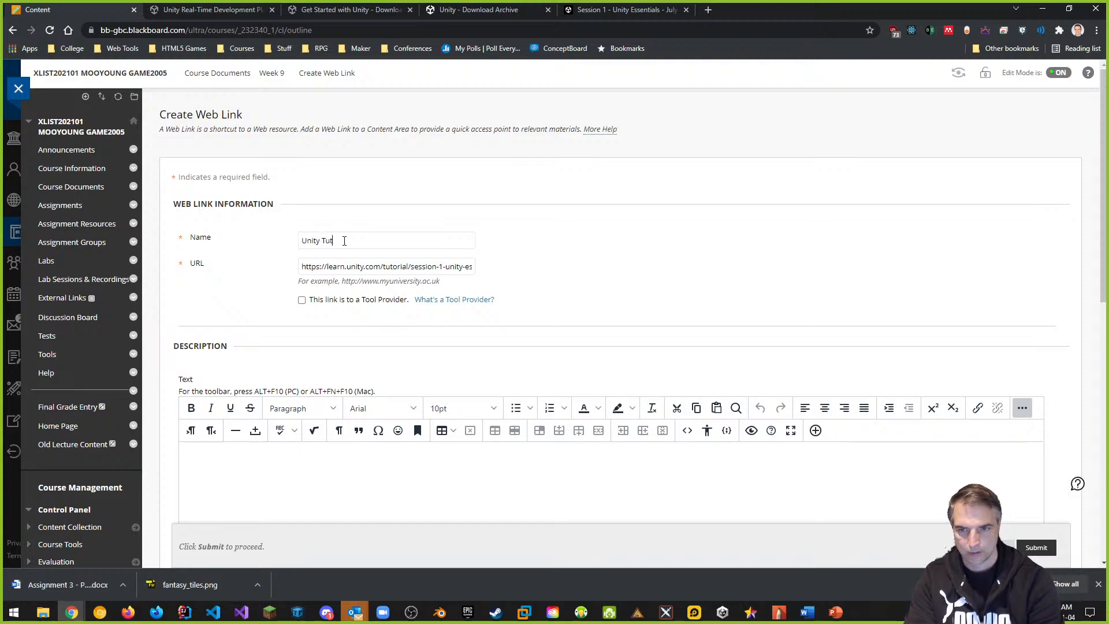
type("orial Mic")
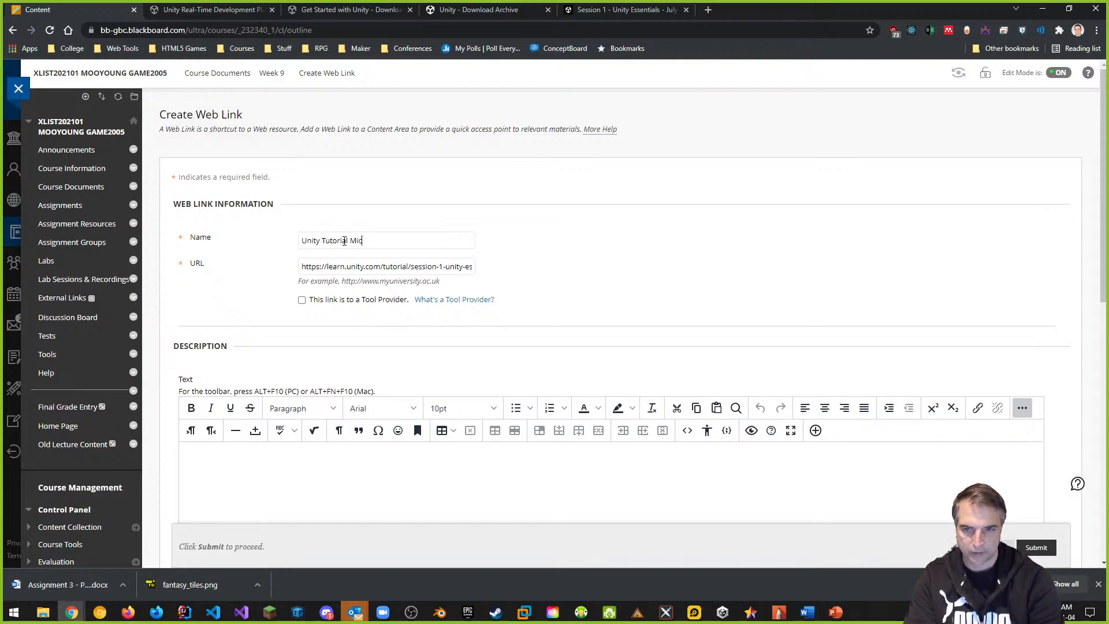
type("rogame")
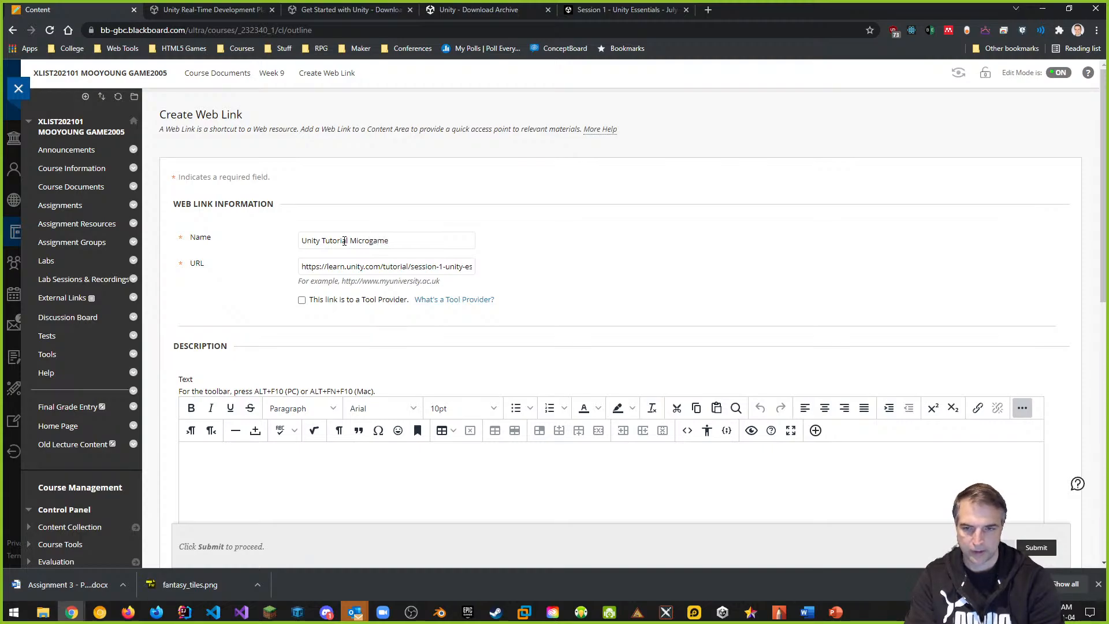
type(" (Homework)")
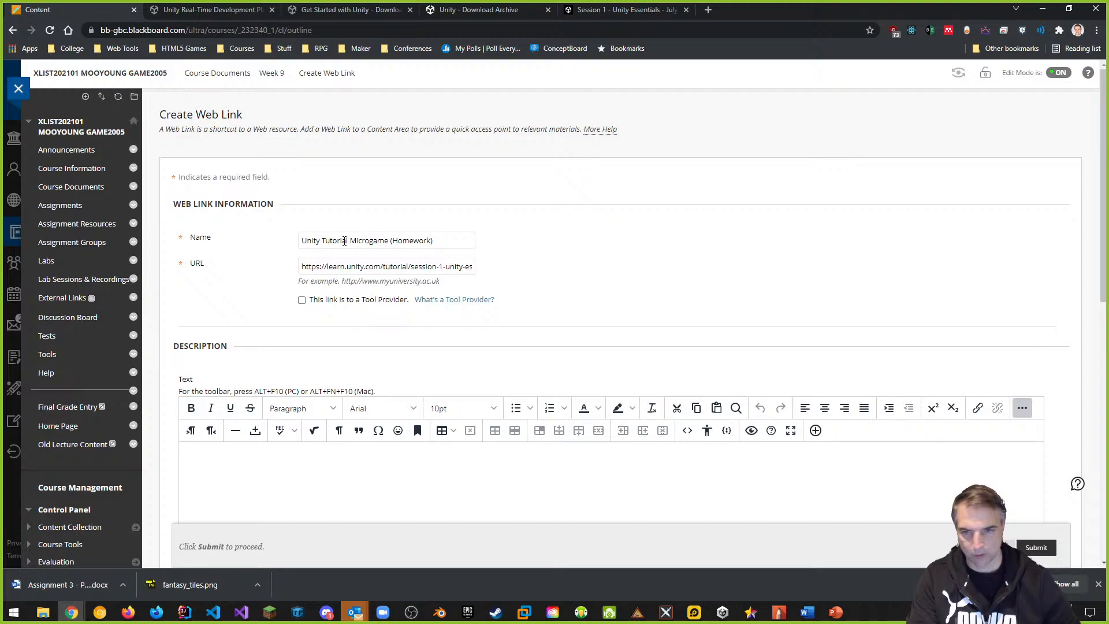
left_click(345, 240)
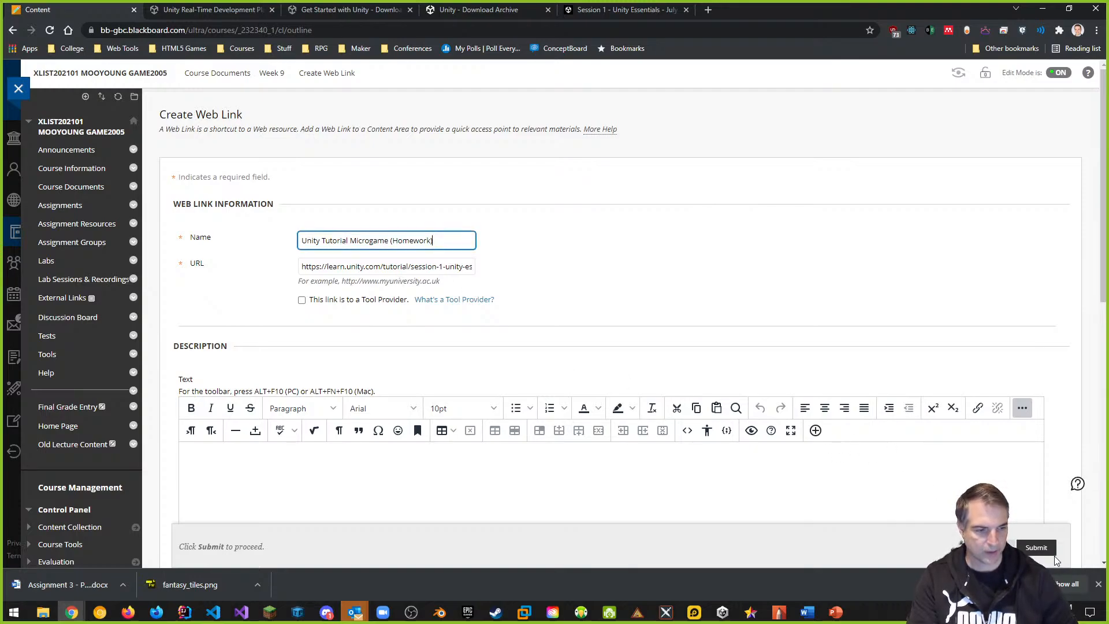
left_click(1037, 548)
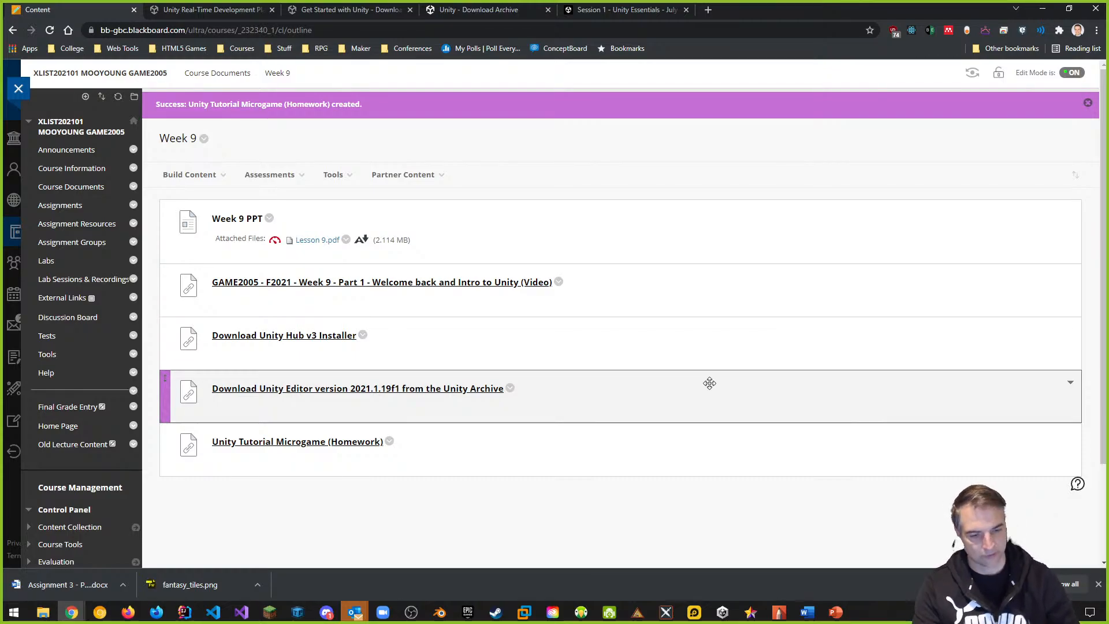
Switch to Unity Hub and set its release channel to Production in the advanced preferences
left_click(723, 613)
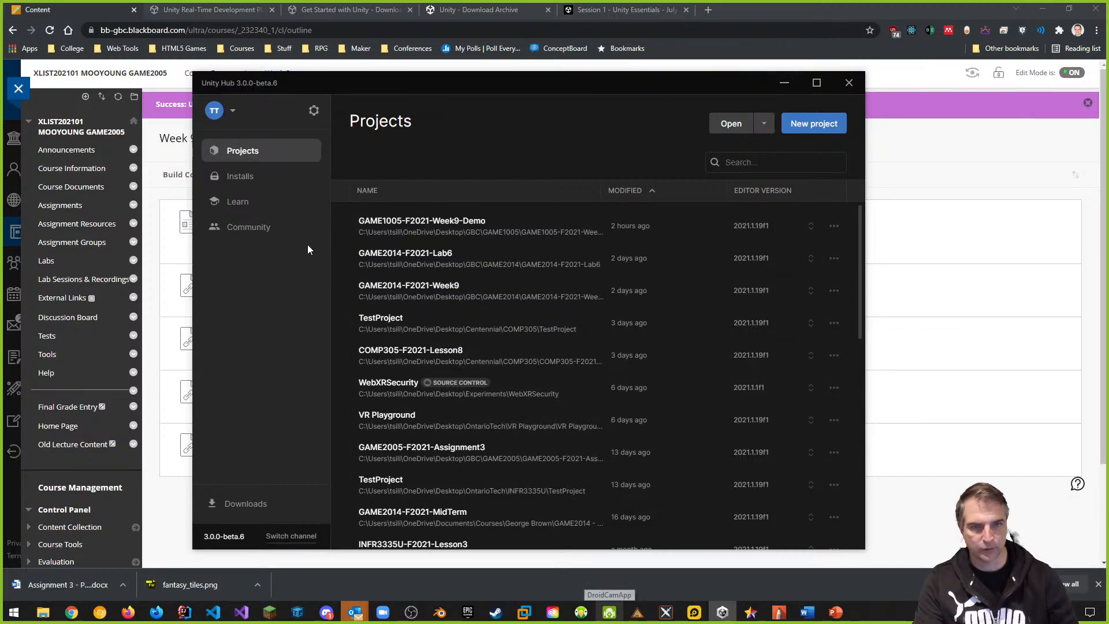
left_click(314, 112)
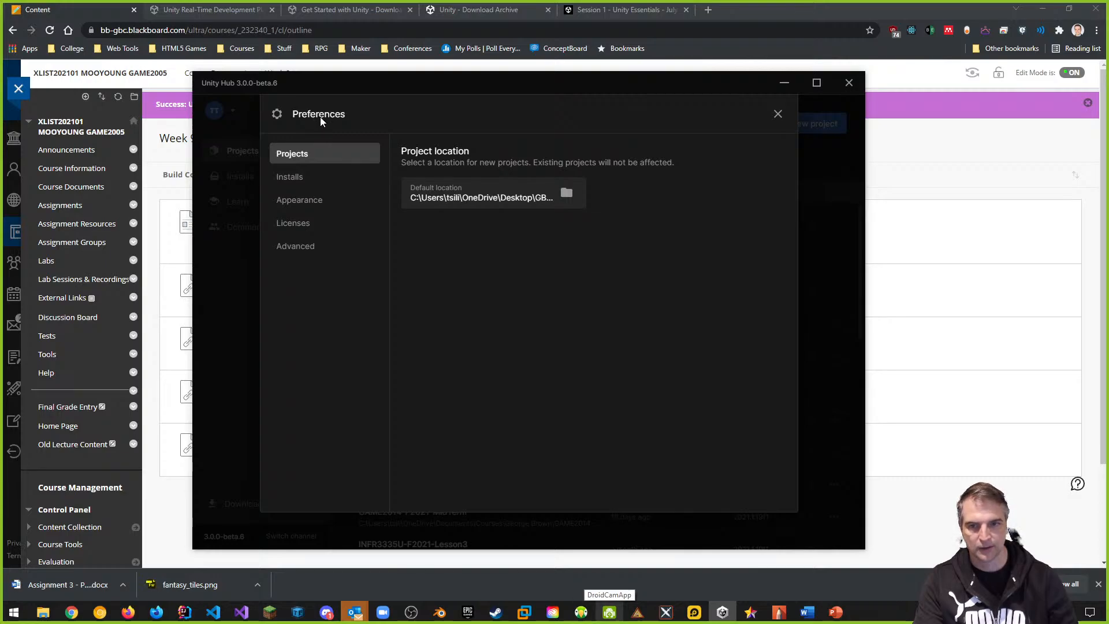
left_click(293, 248)
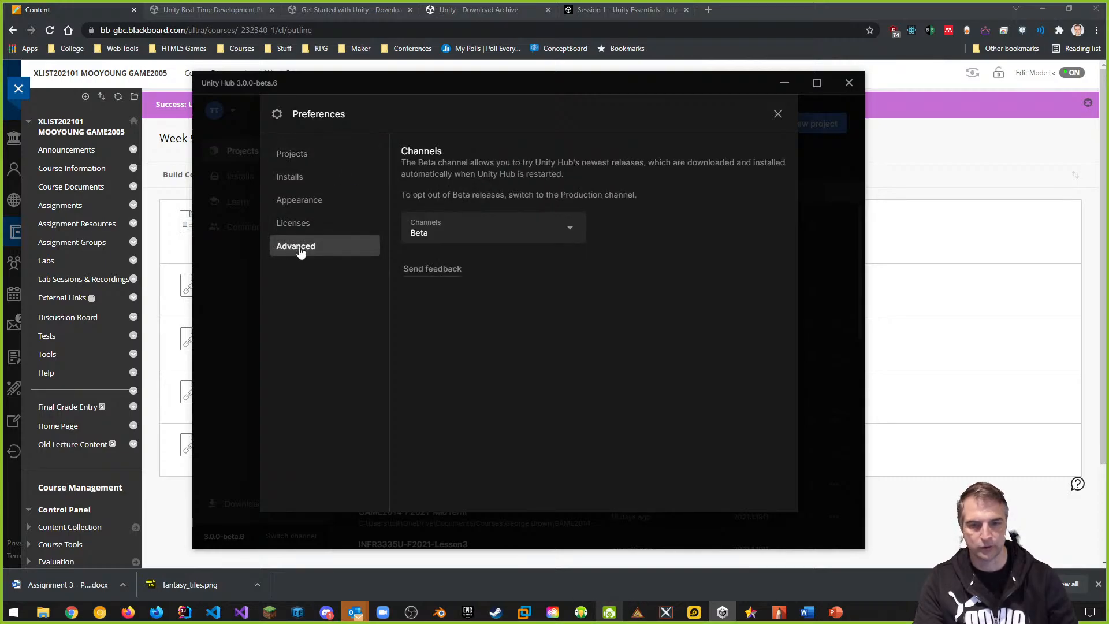
left_click(459, 230)
left_click(443, 247)
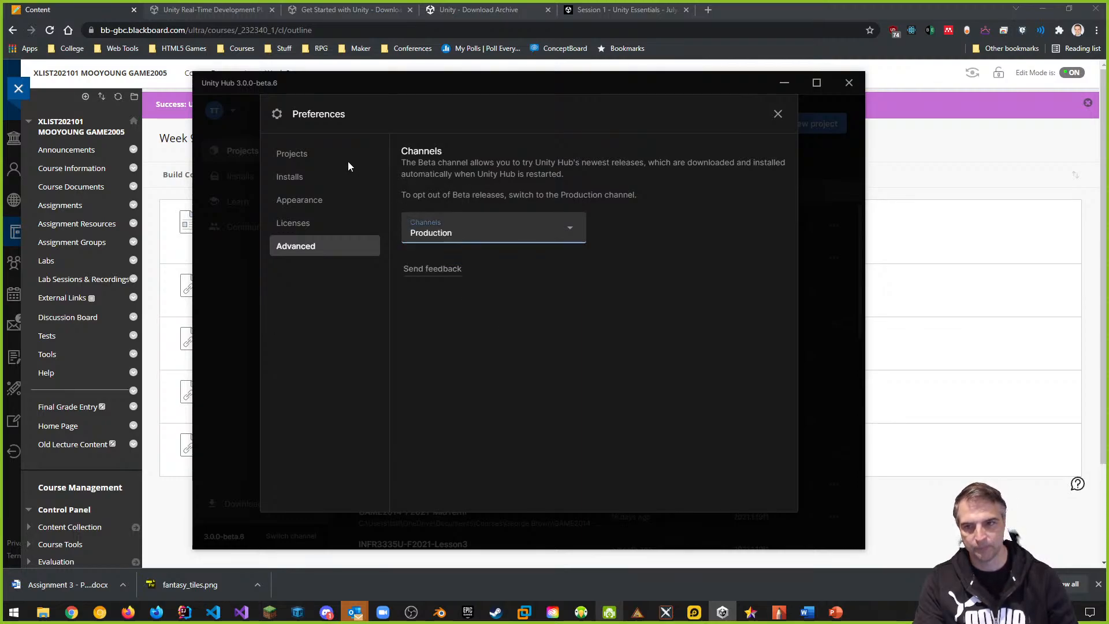
left_click(294, 153)
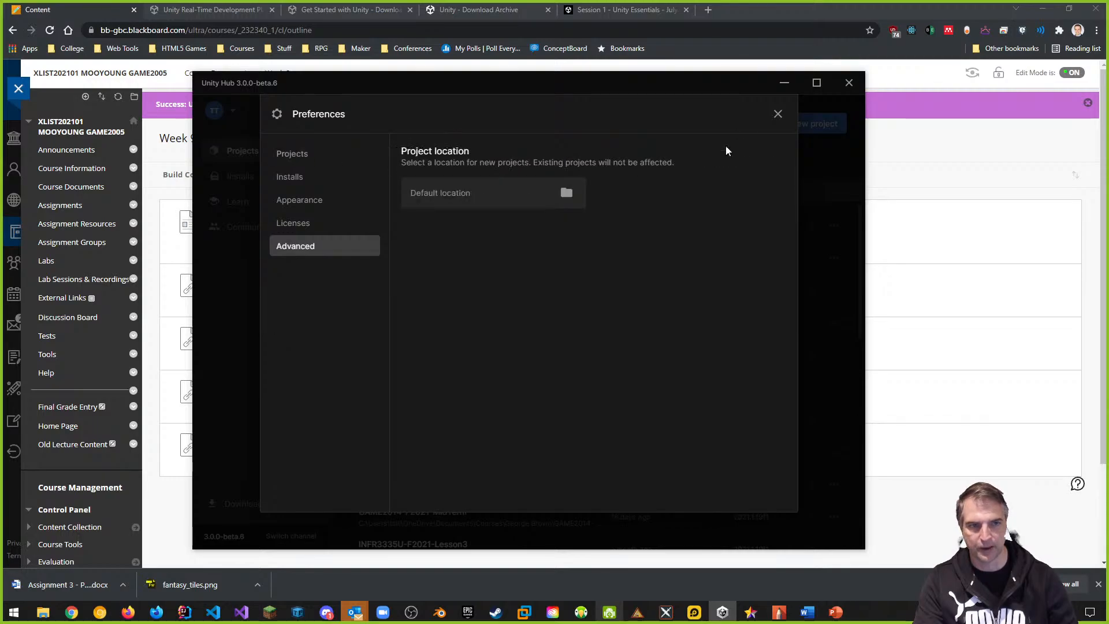
left_click(777, 113)
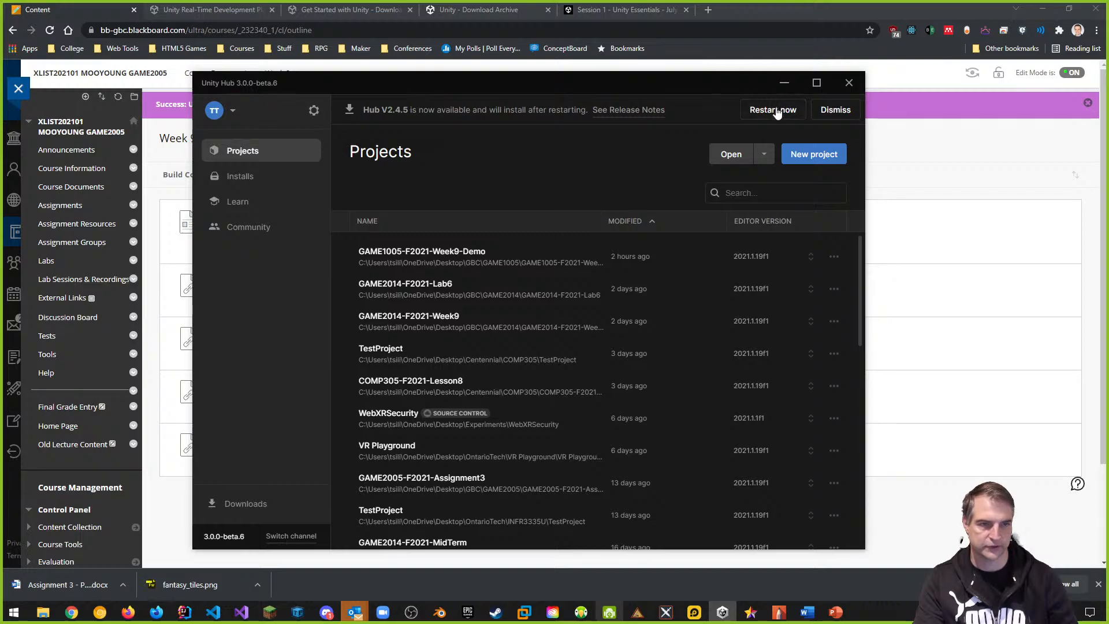
Restart Unity Hub to install version 2.4.5 and bring its window up again
left_click(777, 112)
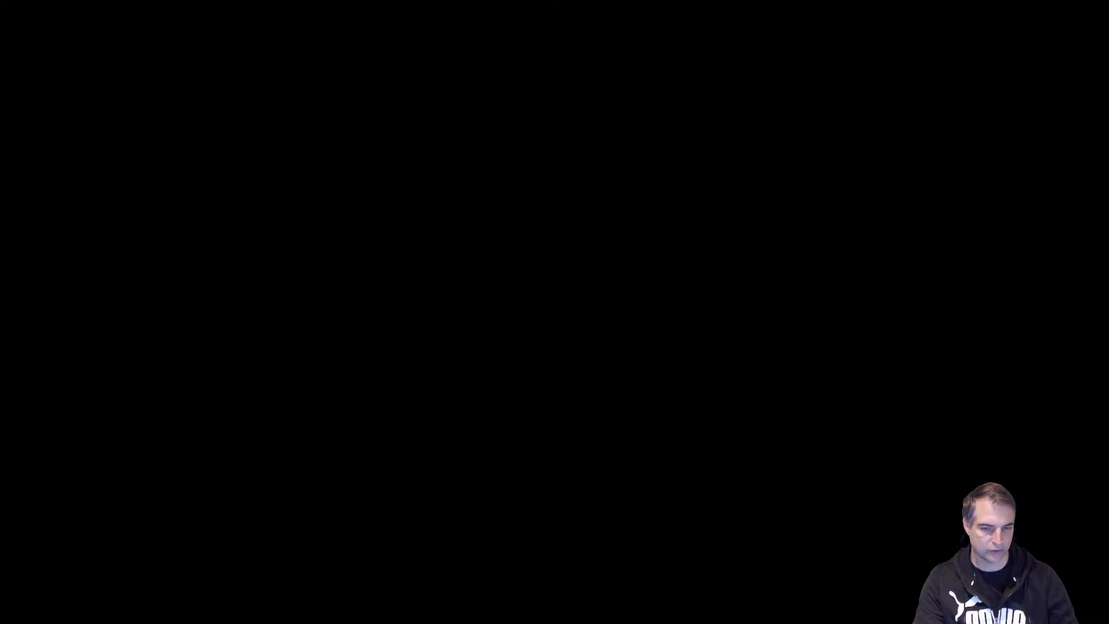
left_click(556, 382)
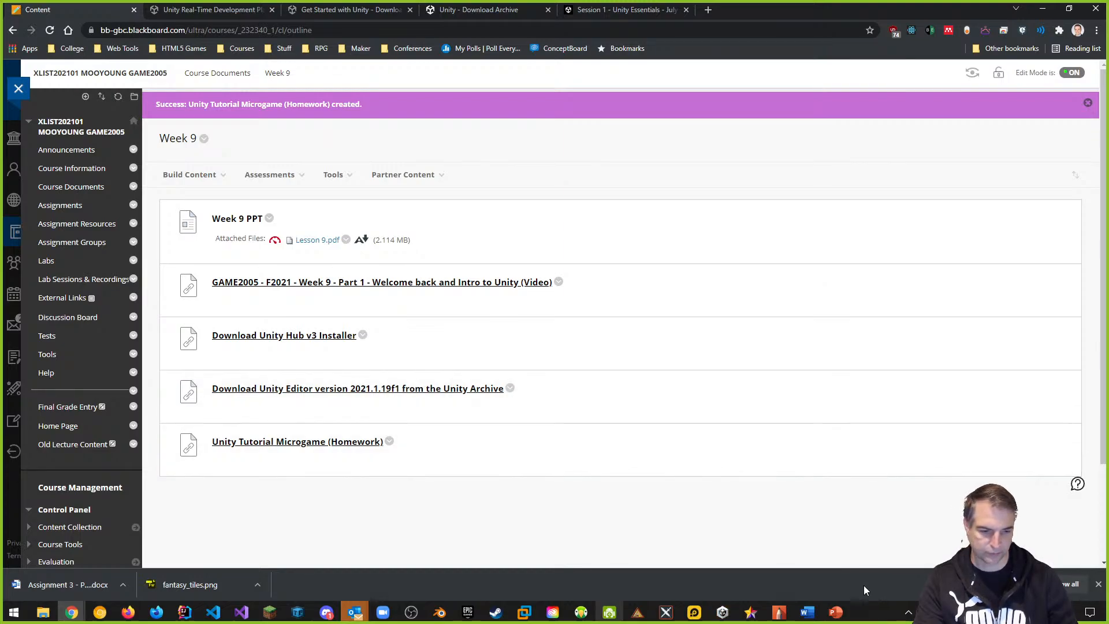
left_click(722, 613)
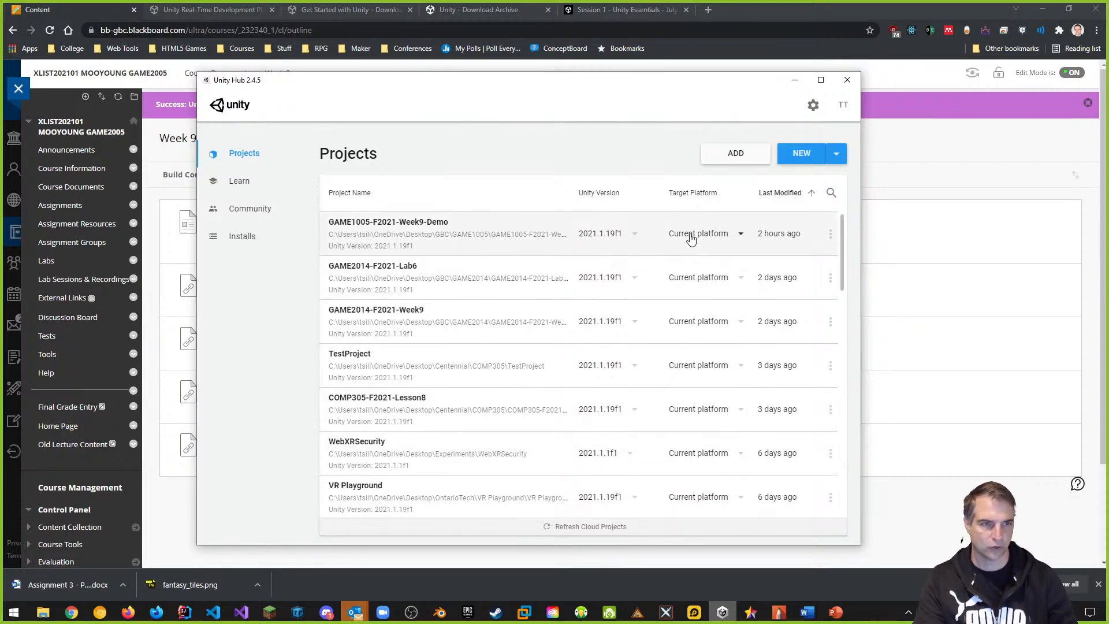
left_click_drag(454, 90, 505, 89)
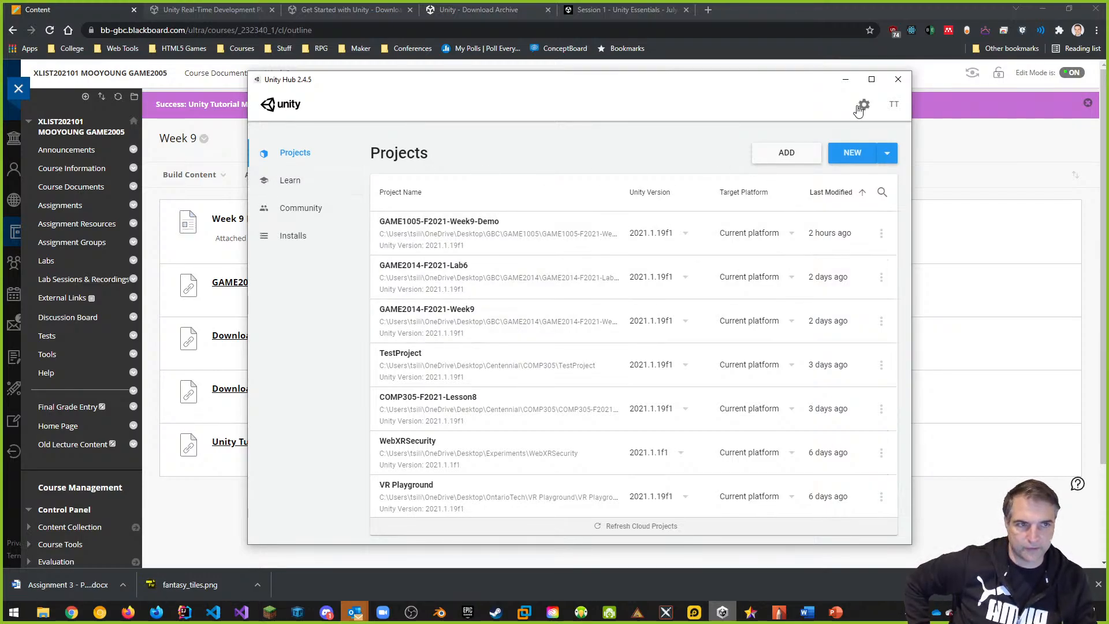
Set the release channel to Beta in the advanced preferences of Hub 2.4.5 and return to the projects list
left_click(864, 106)
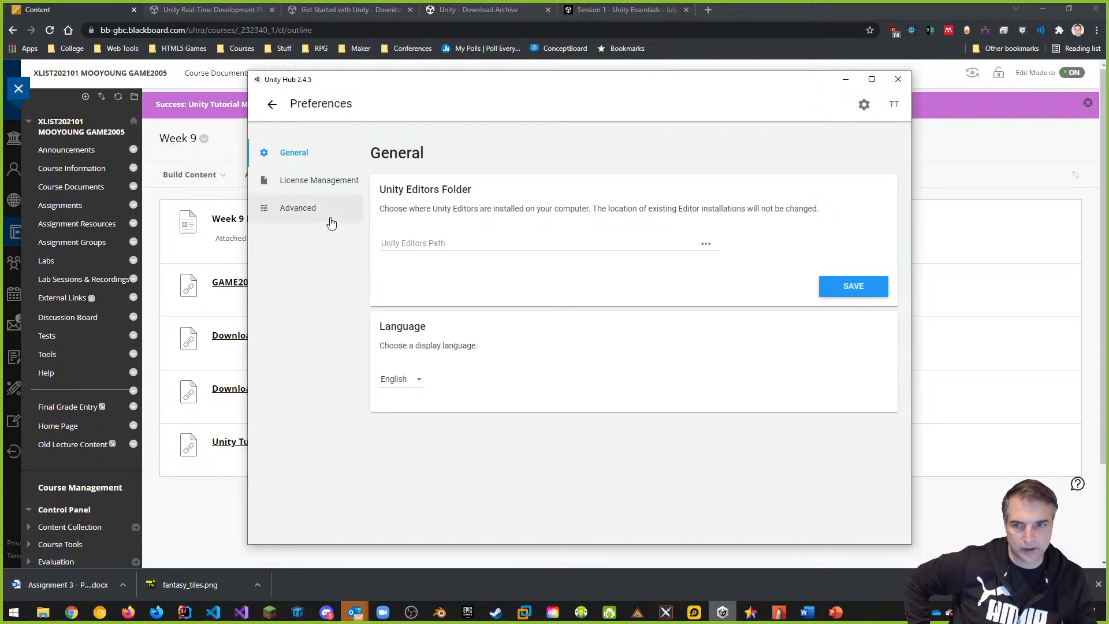
left_click(299, 215)
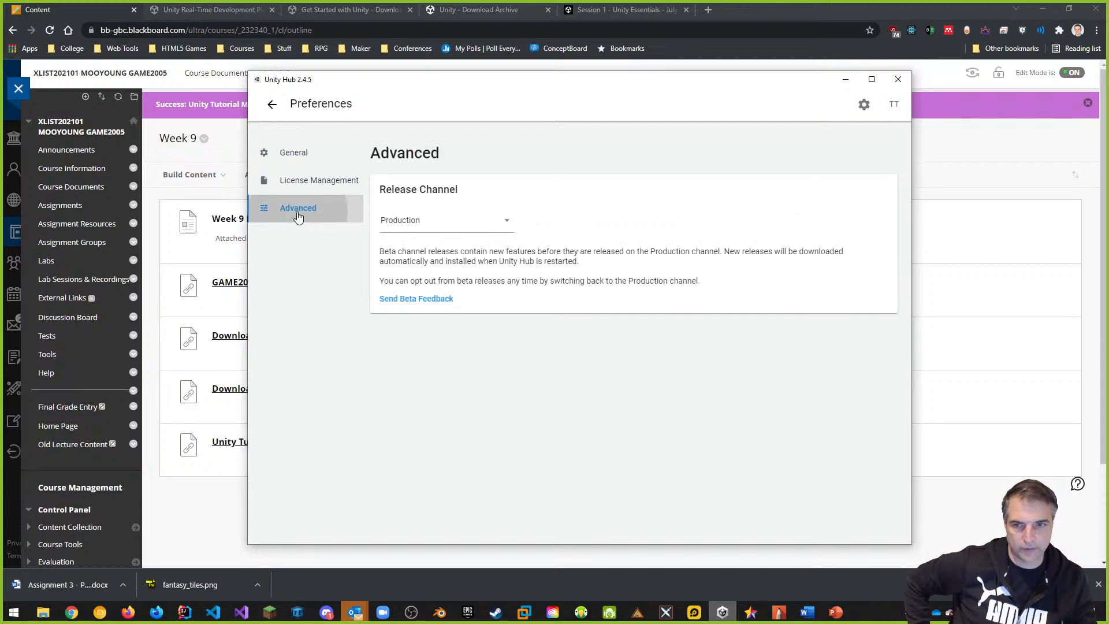
left_click(420, 228)
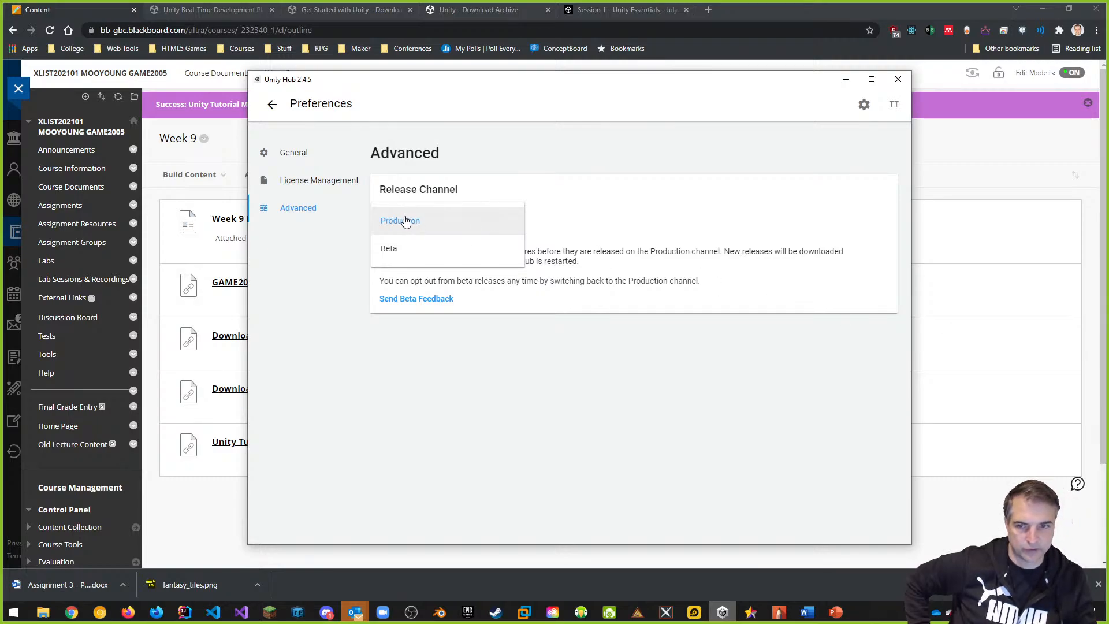
left_click(411, 258)
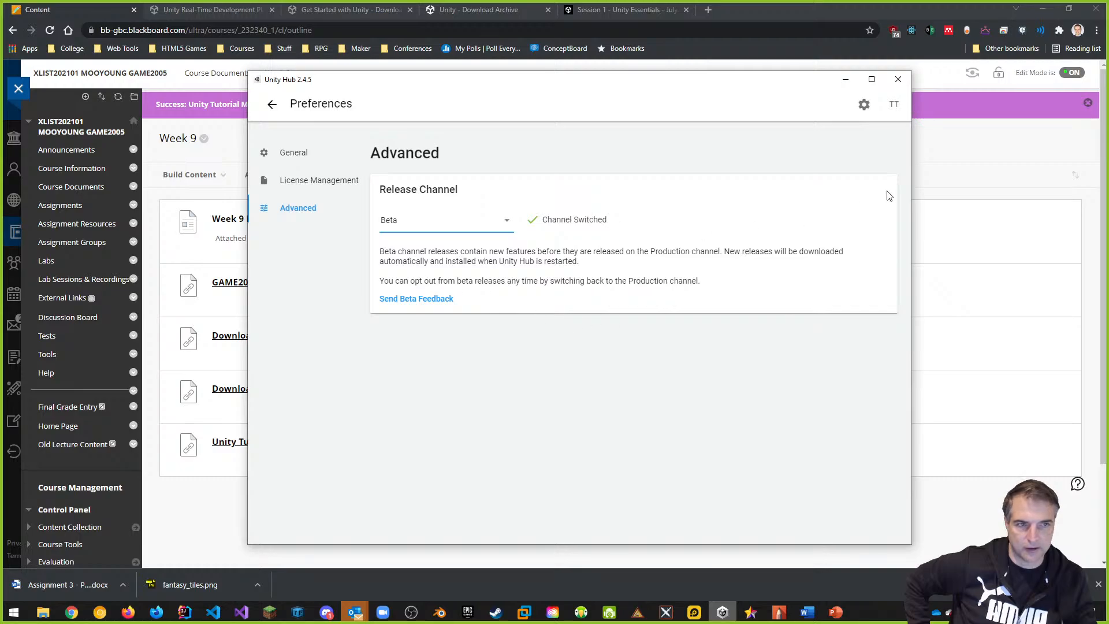
left_click(270, 106)
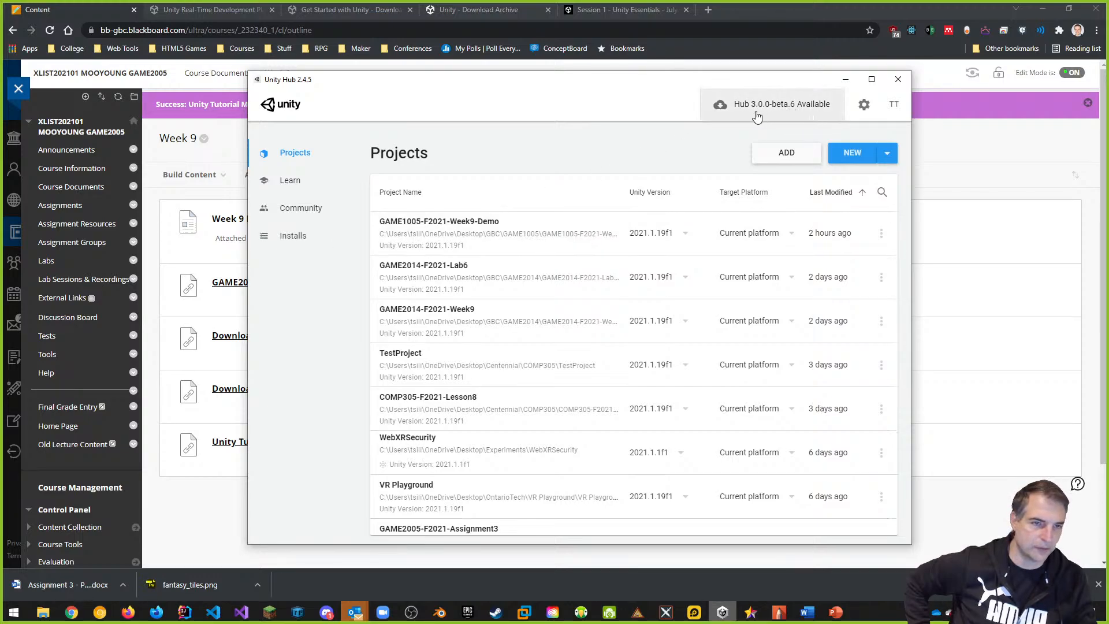
Install the offered Hub 3.0.0-beta.6 update and close the blank Unity Hub window that opens after the restart
left_click(813, 110)
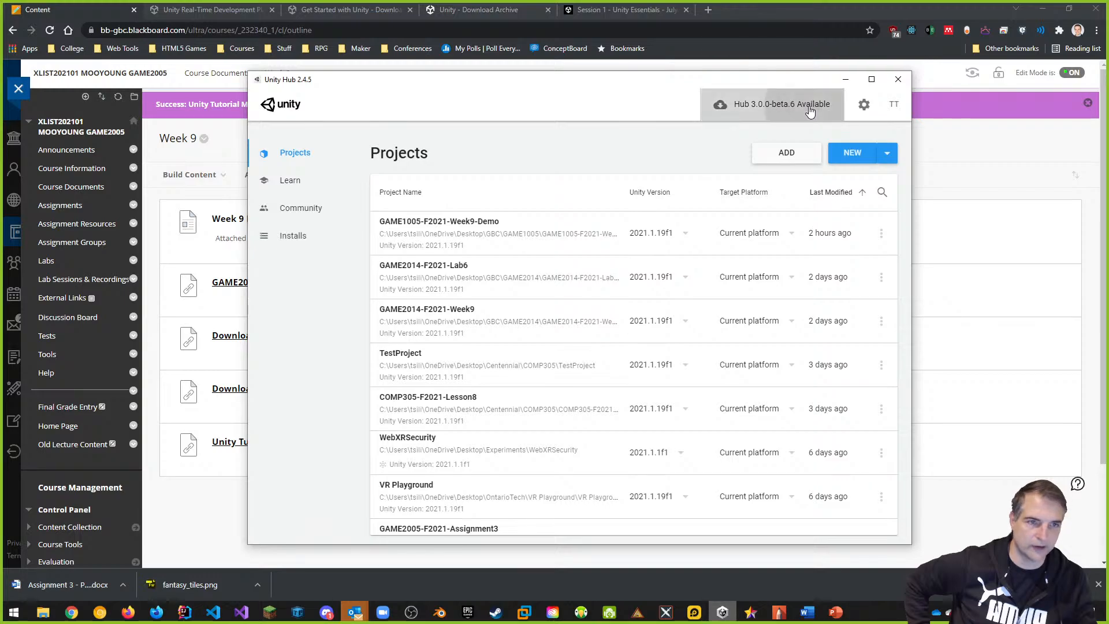
left_click(773, 220)
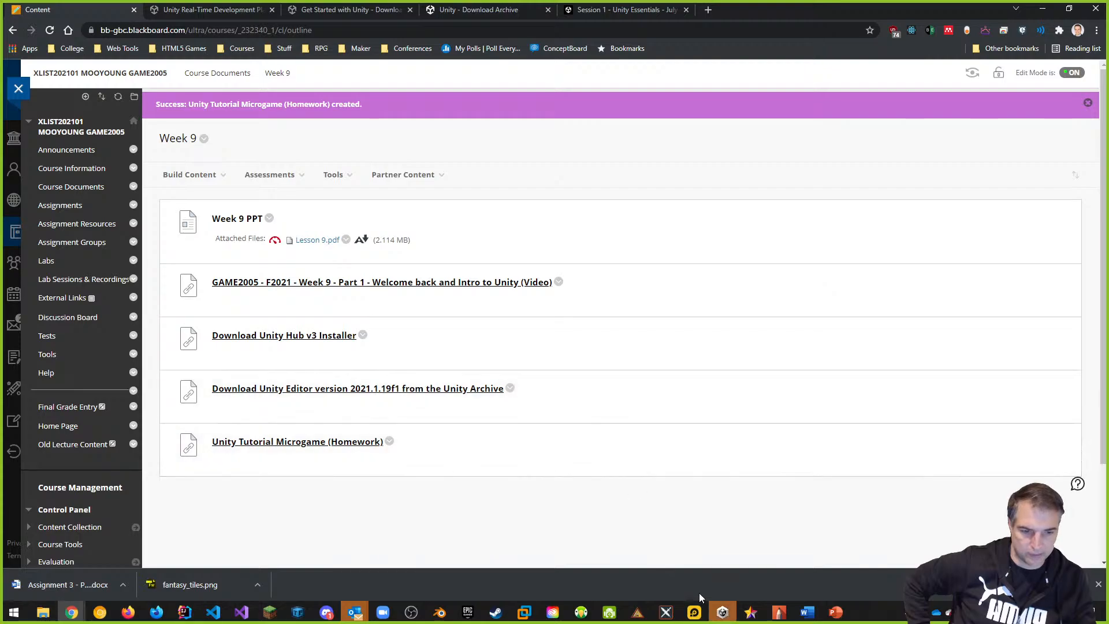
left_click(723, 613)
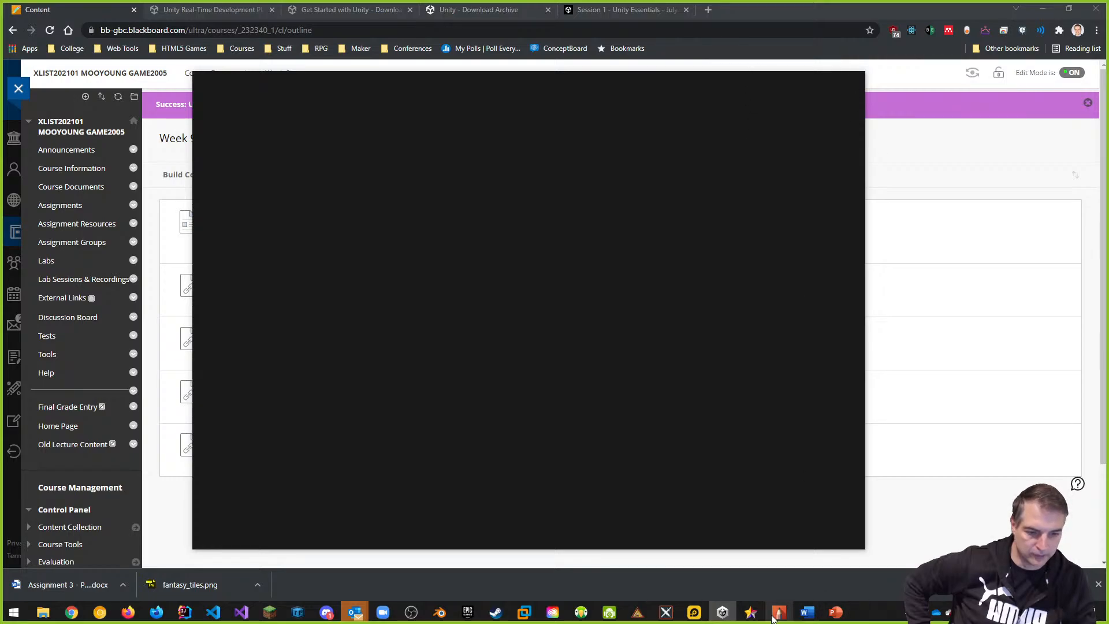
right_click(731, 616)
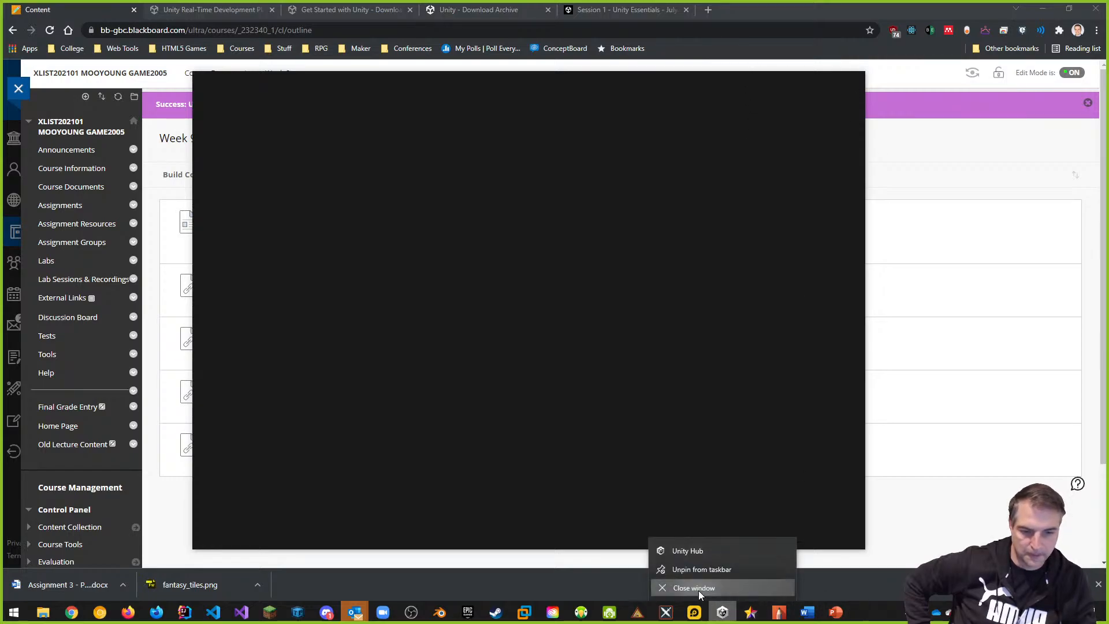
left_click(699, 590)
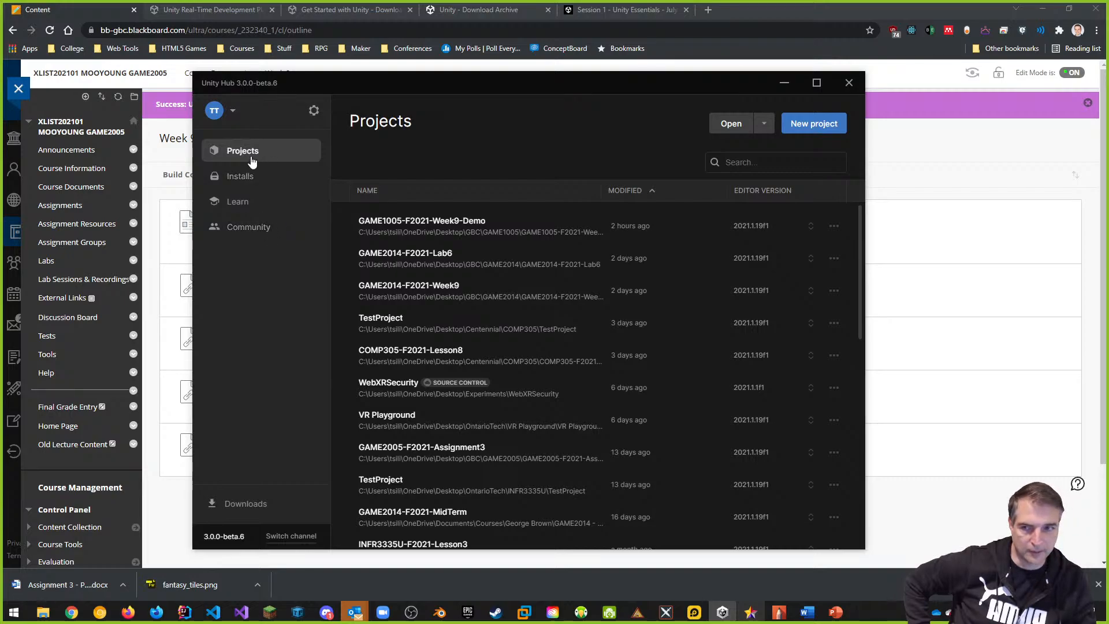
Set the channel to Beta in the advanced preferences of Hub 3.0.0-beta.6 and close the preferences
left_click(314, 111)
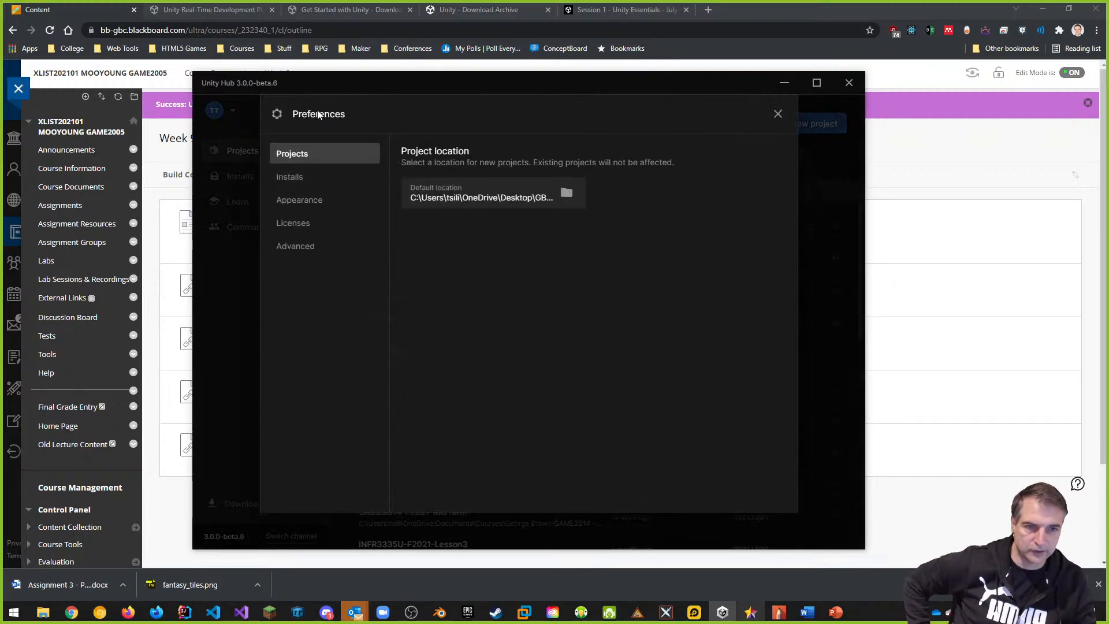
left_click(309, 246)
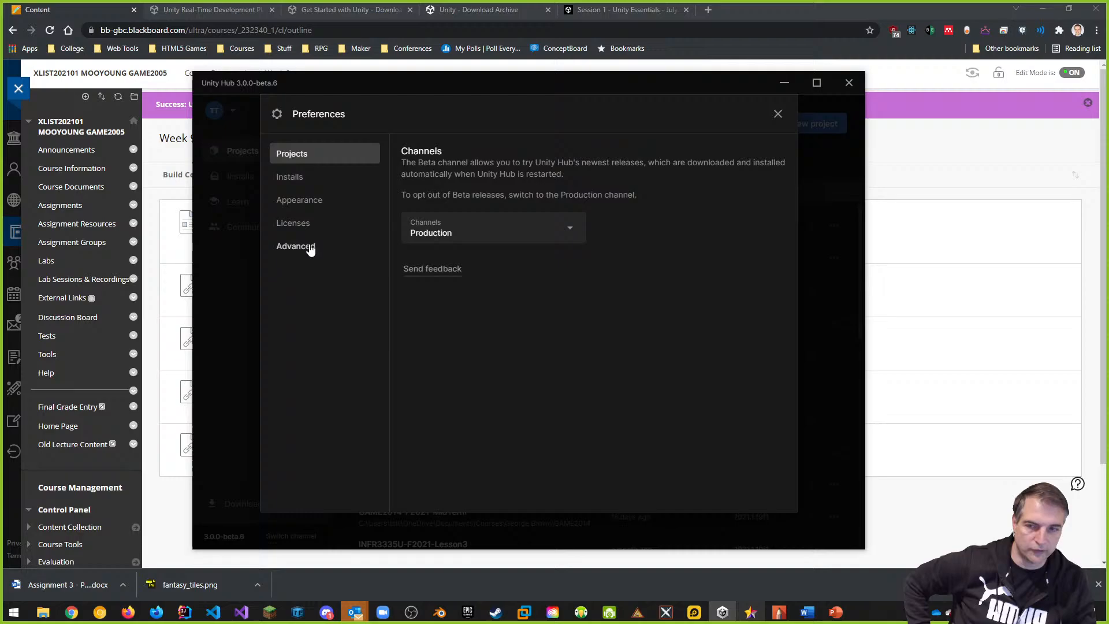
left_click(464, 230)
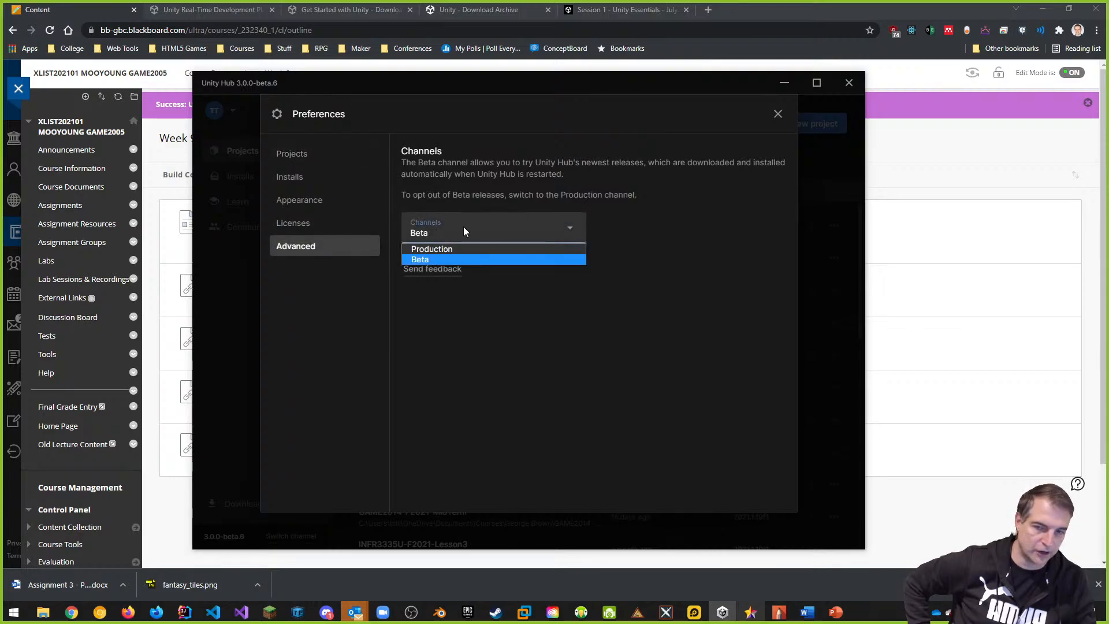
left_click(434, 258)
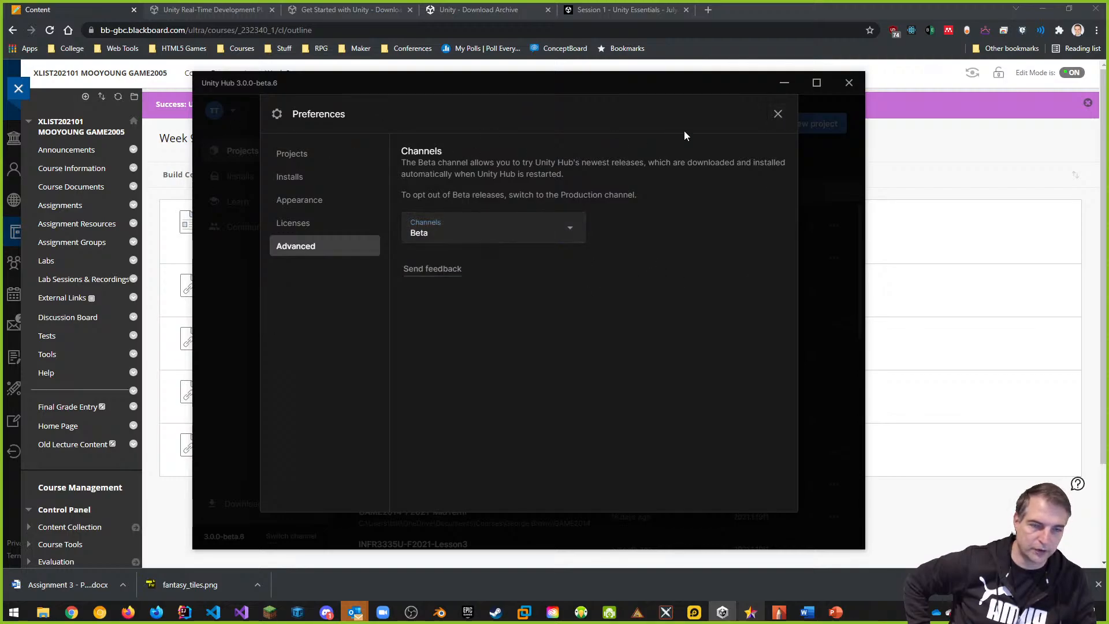
left_click(777, 115)
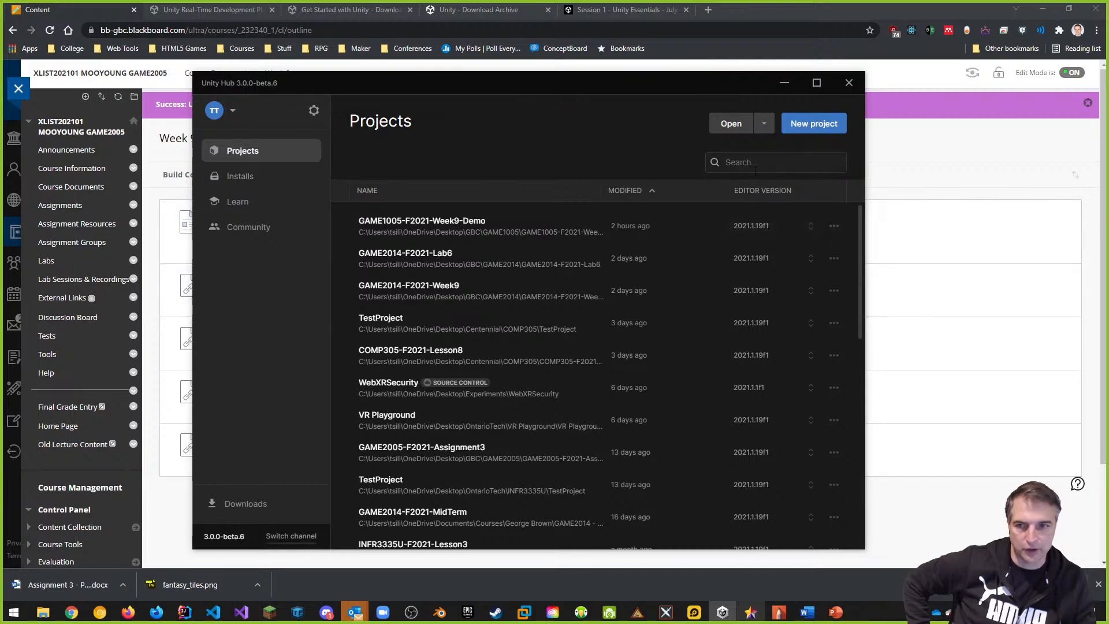
Try to install Unity 2021.1.19 into Unity Hub from the download archive page, and dismiss the resulting notice
left_click(238, 182)
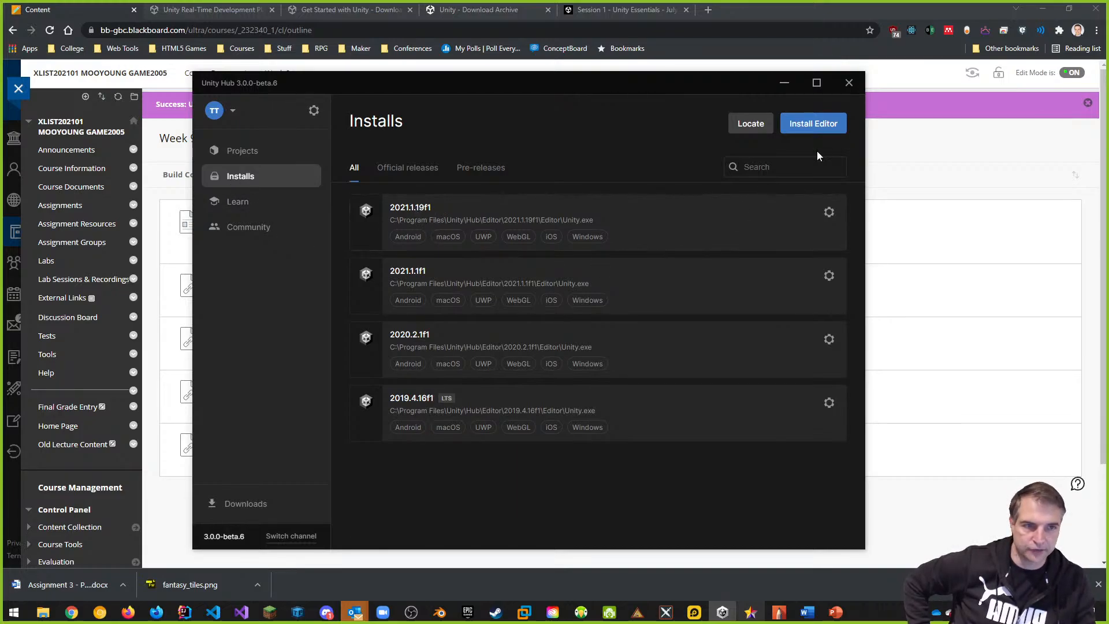
left_click(818, 122)
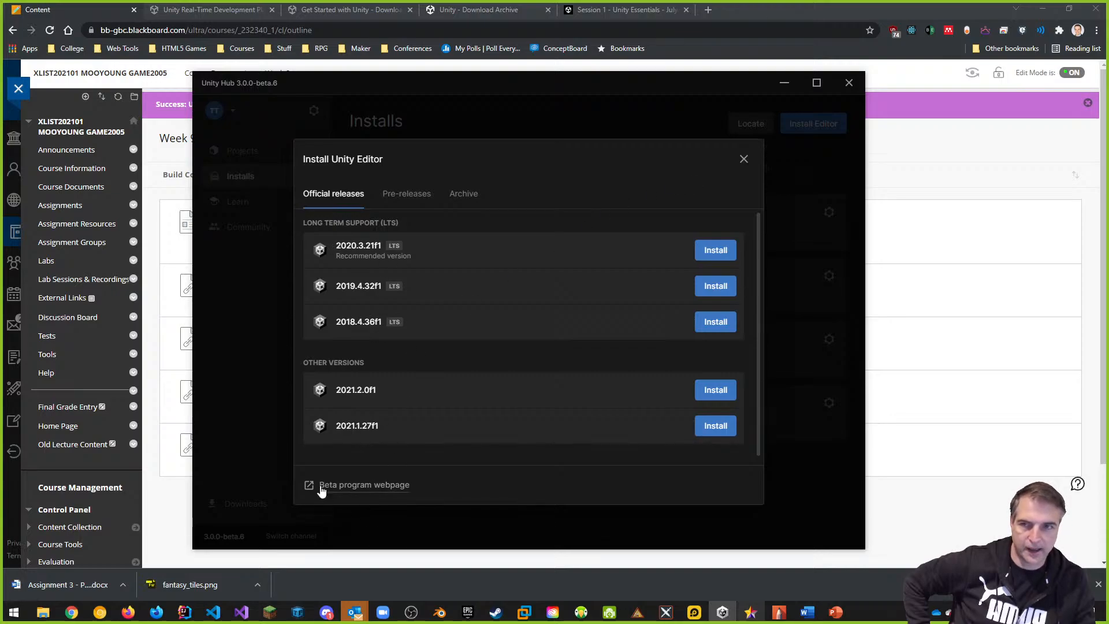
left_click(479, 9)
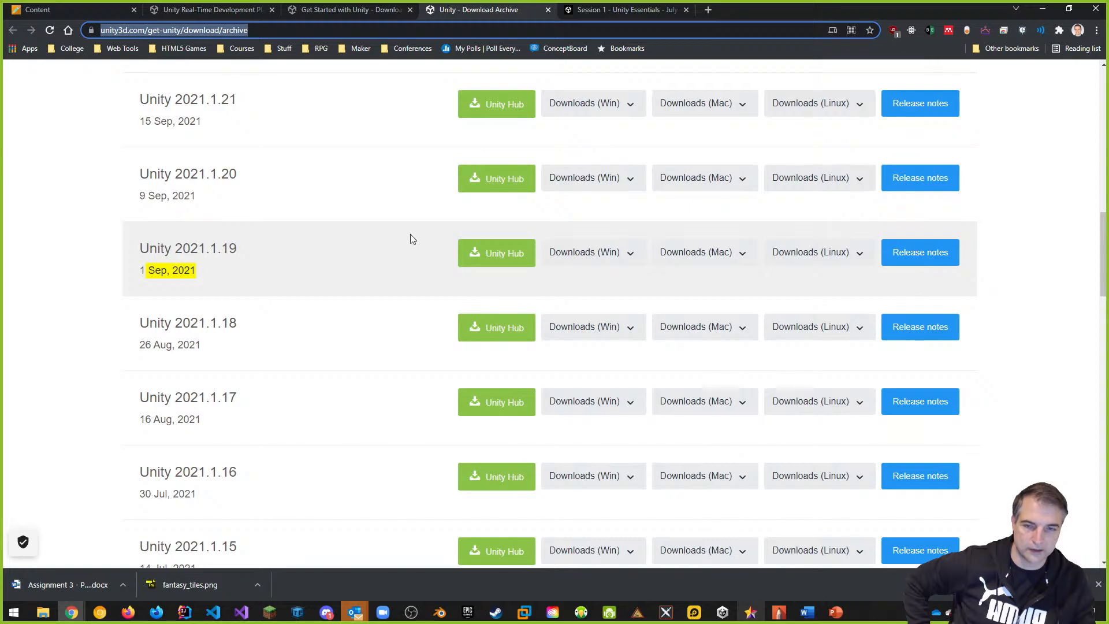
left_click(495, 261)
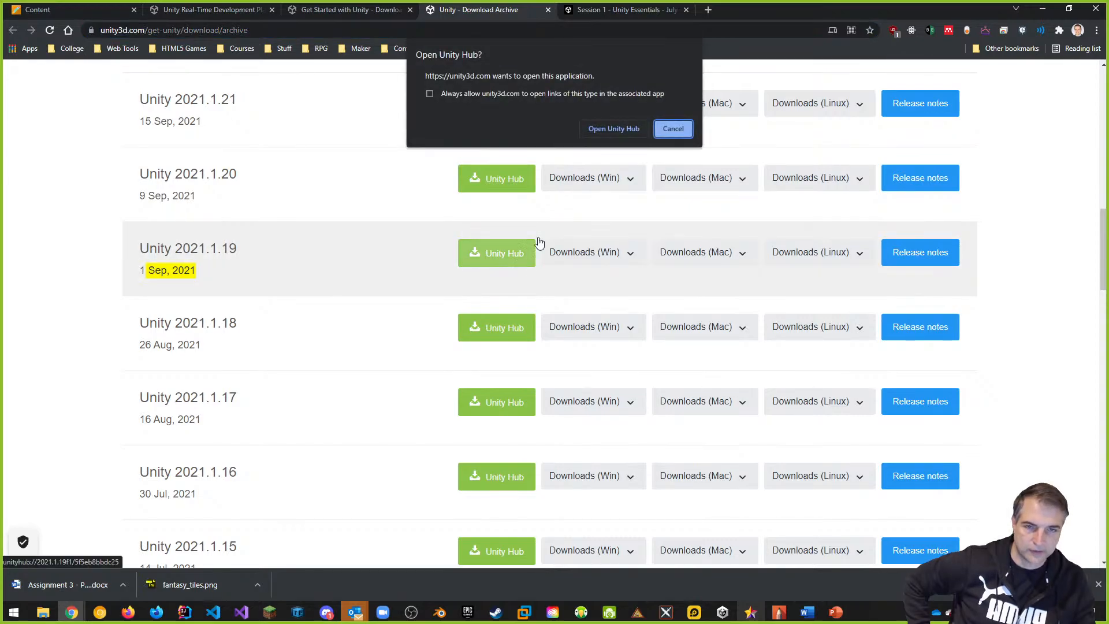
left_click(601, 131)
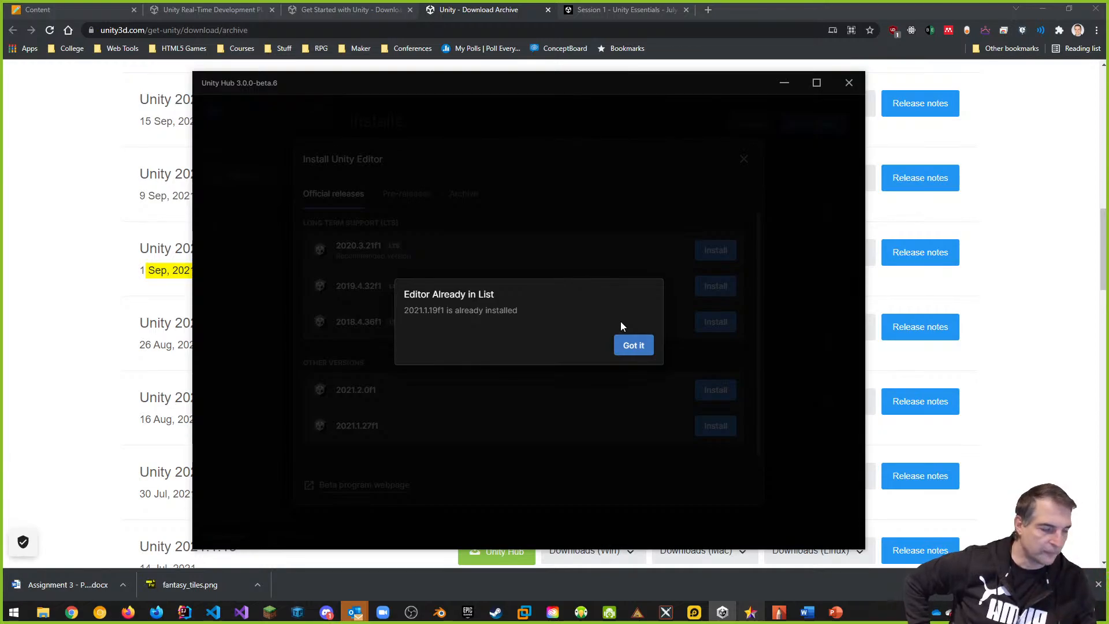
left_click(636, 349)
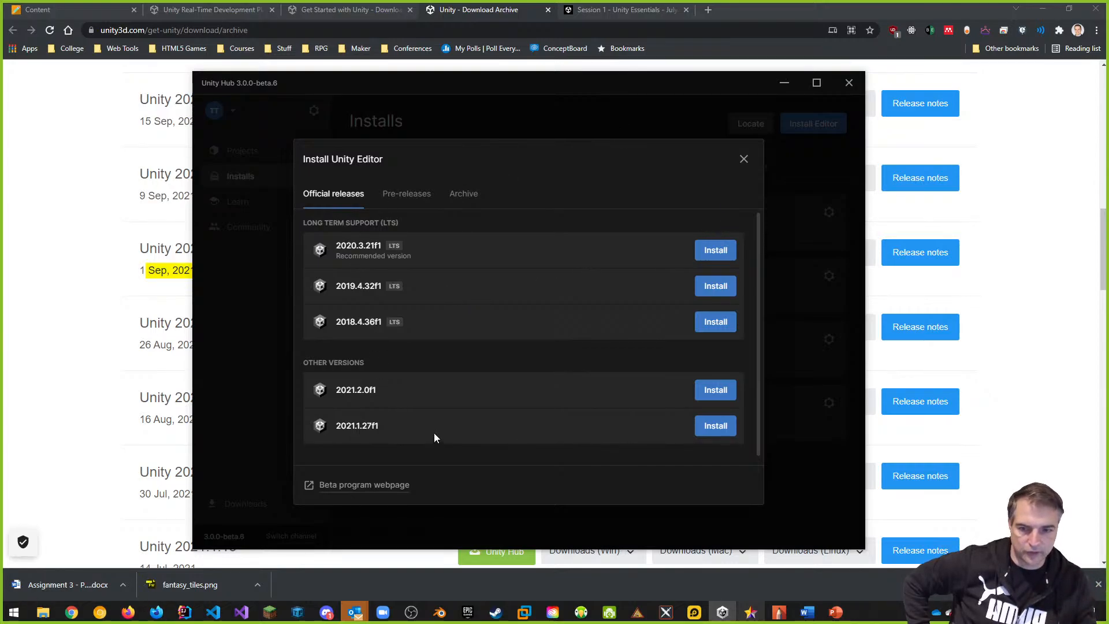
Select WebGL and Windows (IL2CPP) build support without documentation for a Unity 2021.1.27f1 install, and close the setup without installing
left_click(708, 433)
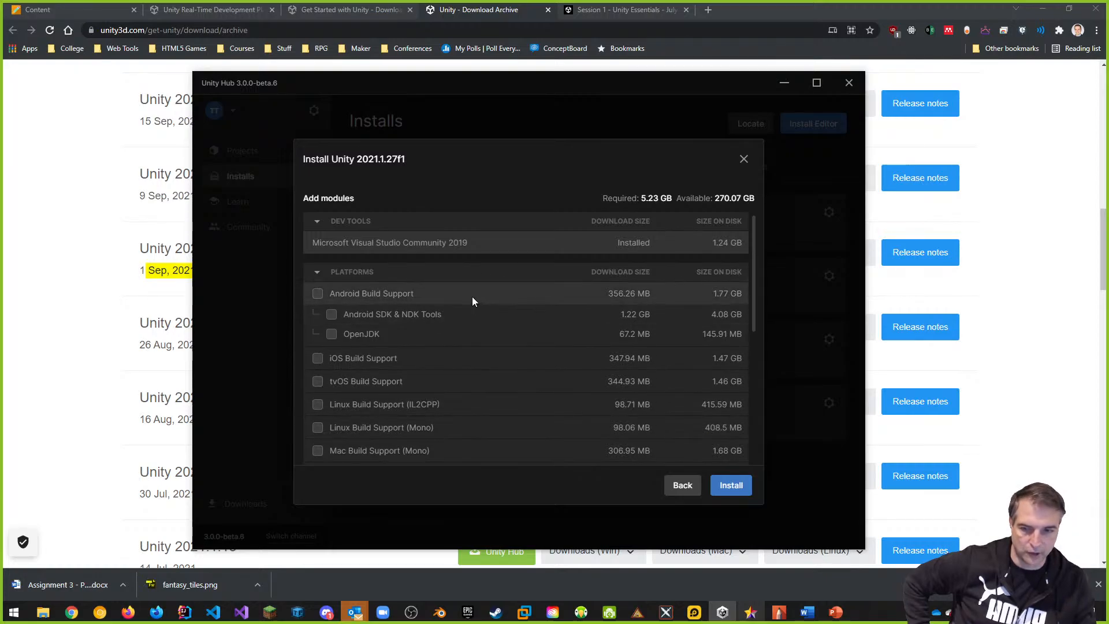
scroll(472, 298, "down", 5)
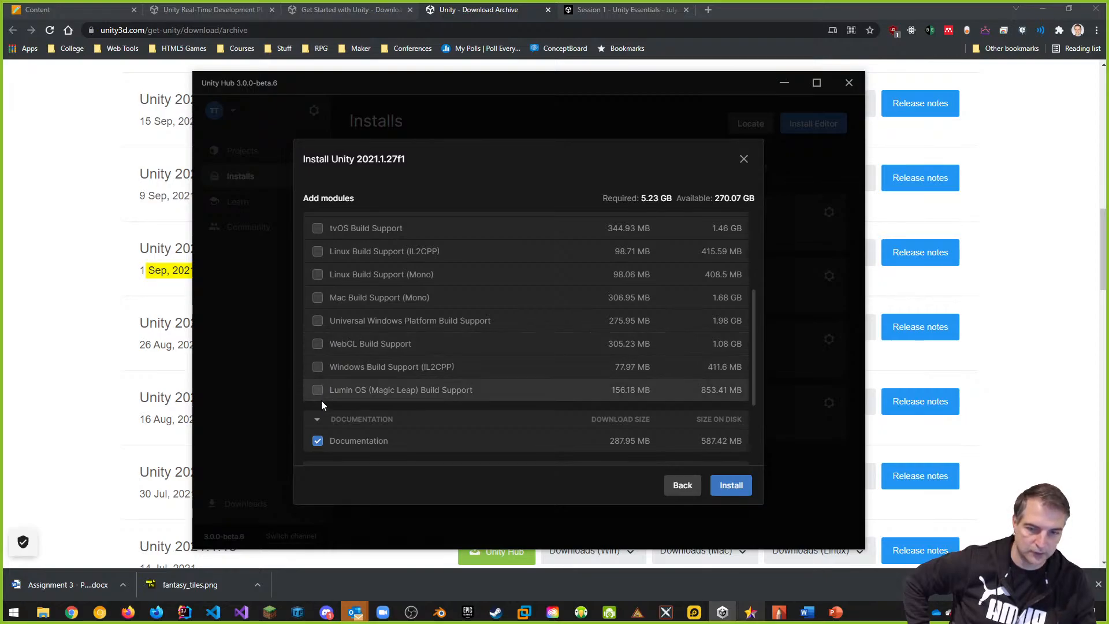
left_click(318, 443)
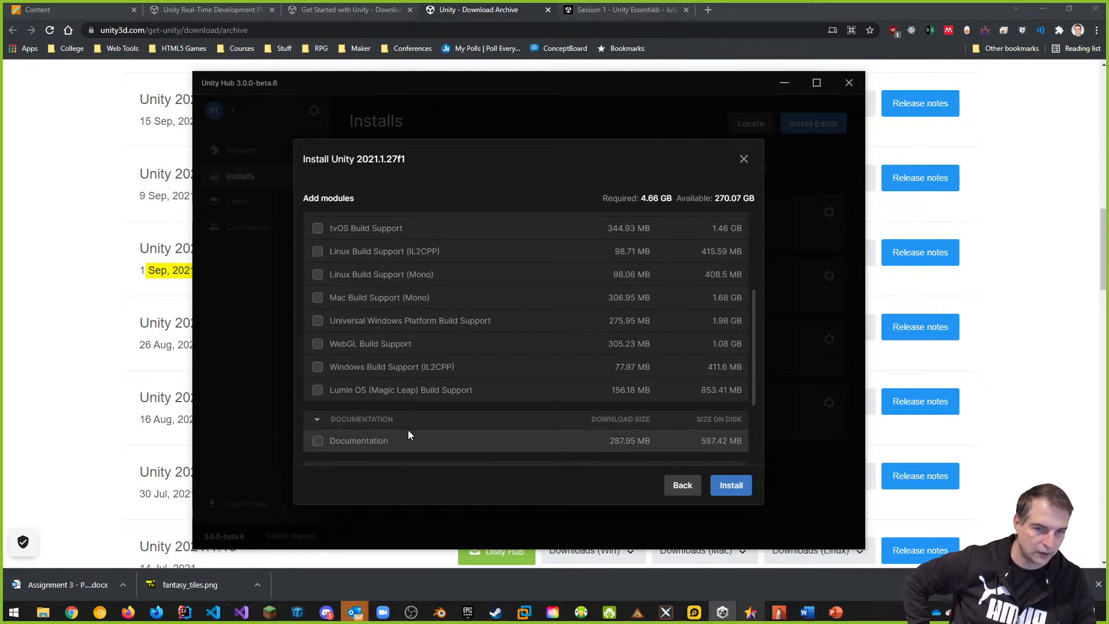
left_click(318, 368)
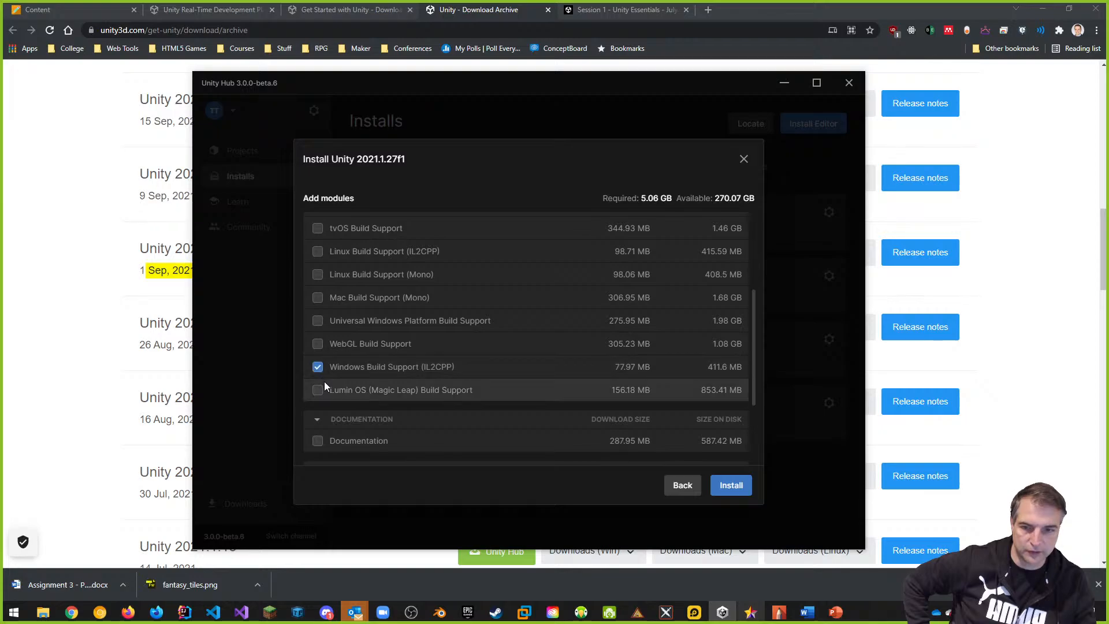
left_click(317, 390)
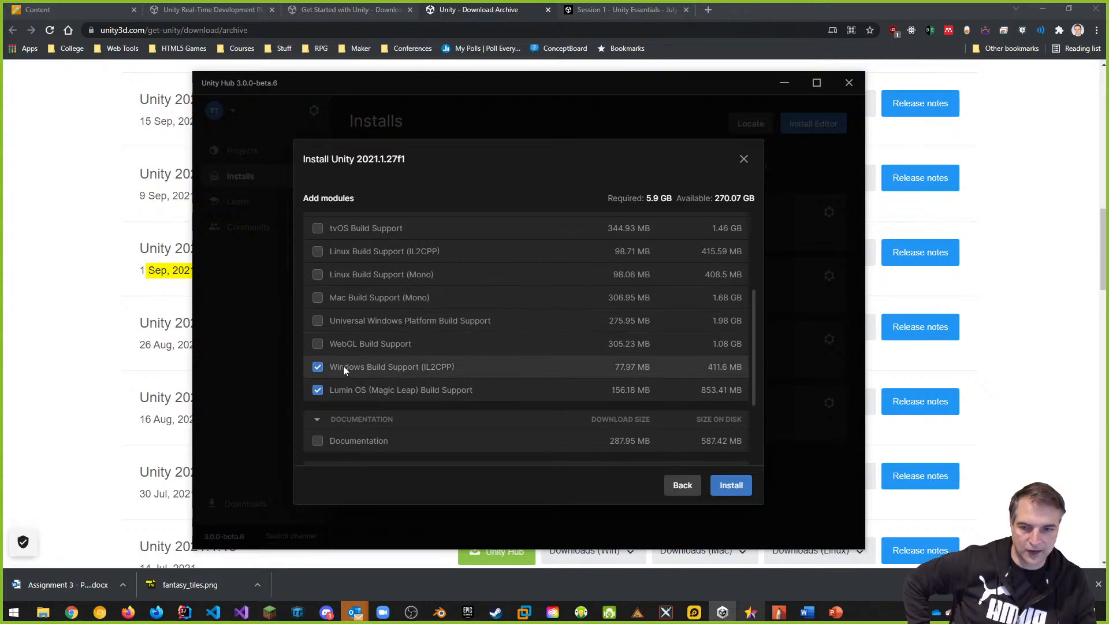
left_click(318, 389)
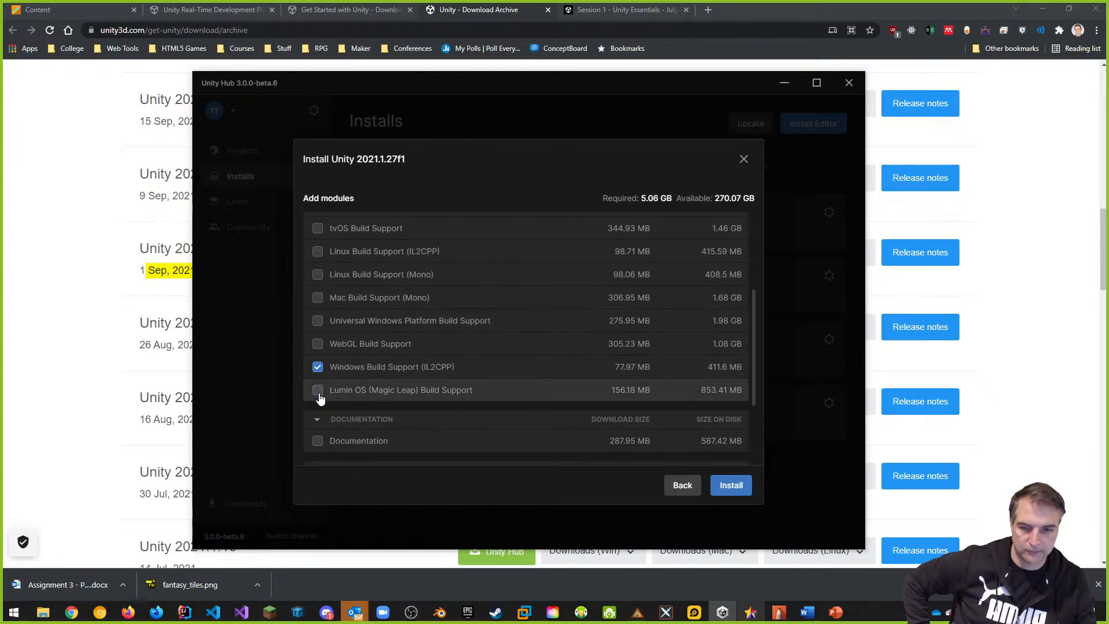
scroll(372, 363, "down", 1)
scroll(382, 353, "down", 2)
scroll(392, 340, "up", 1)
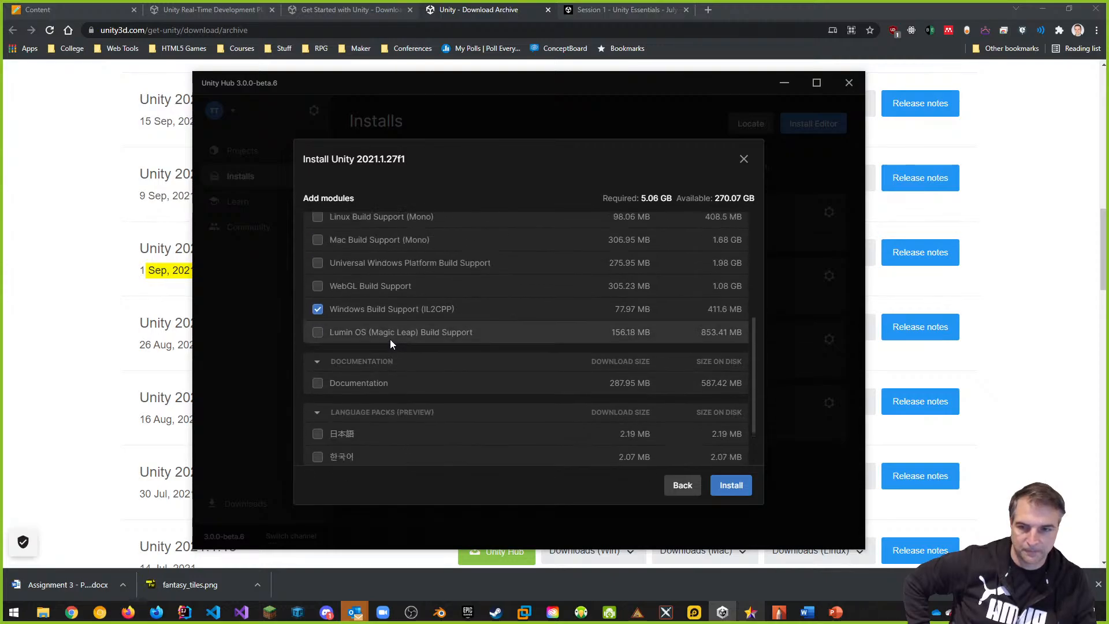
left_click(317, 287)
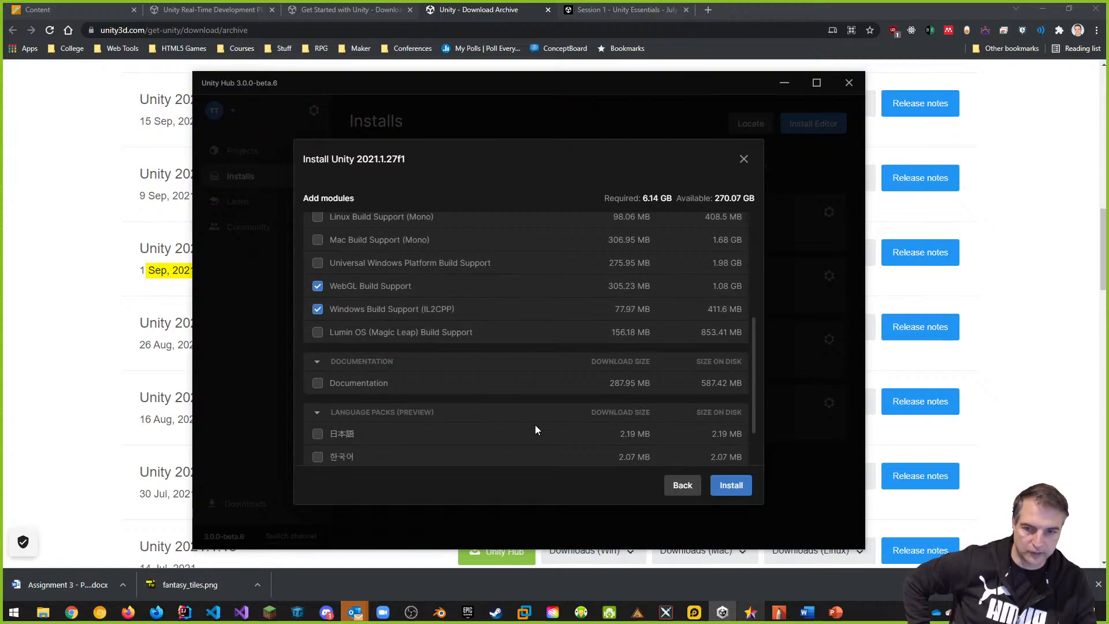
left_click(744, 159)
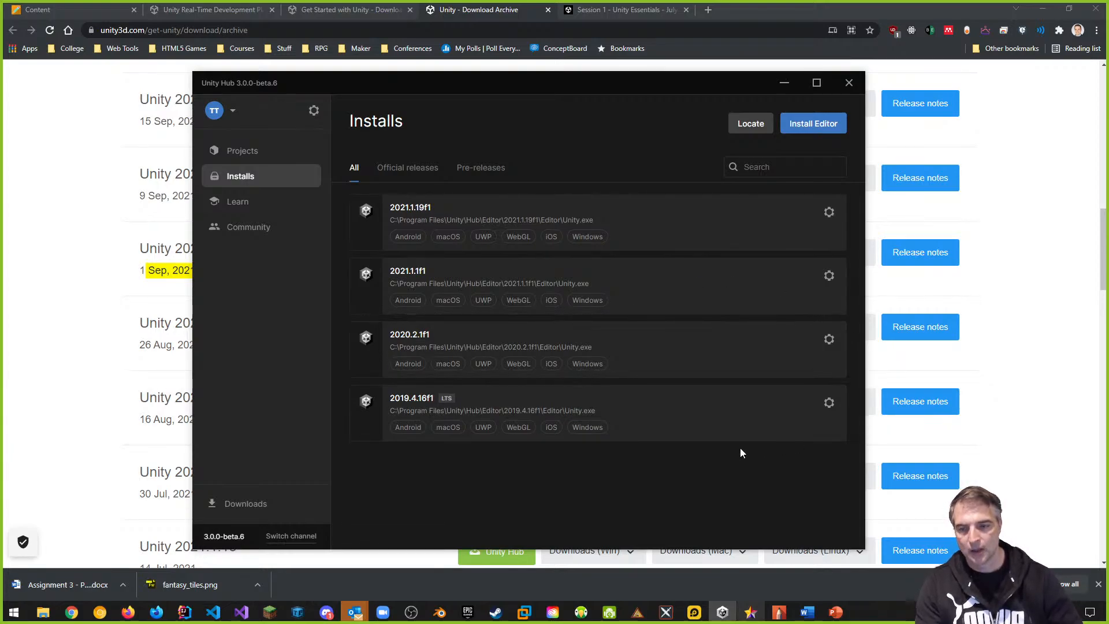
Start a new project with editor version 2021.1.19f1 and look through the templates, keeping 3D selected
left_click(243, 155)
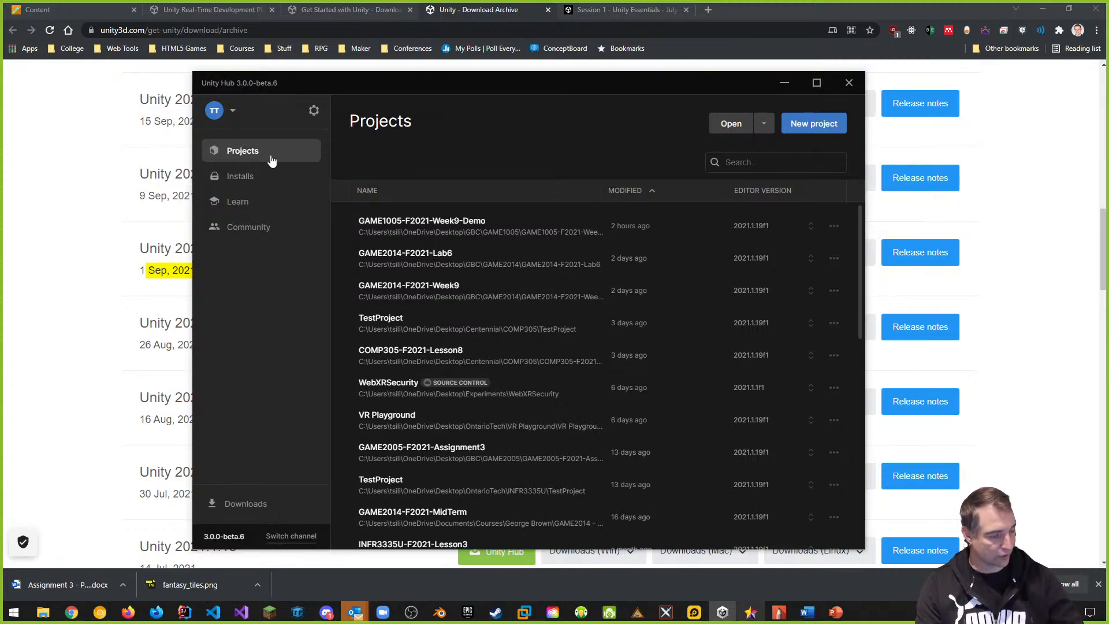
left_click(810, 125)
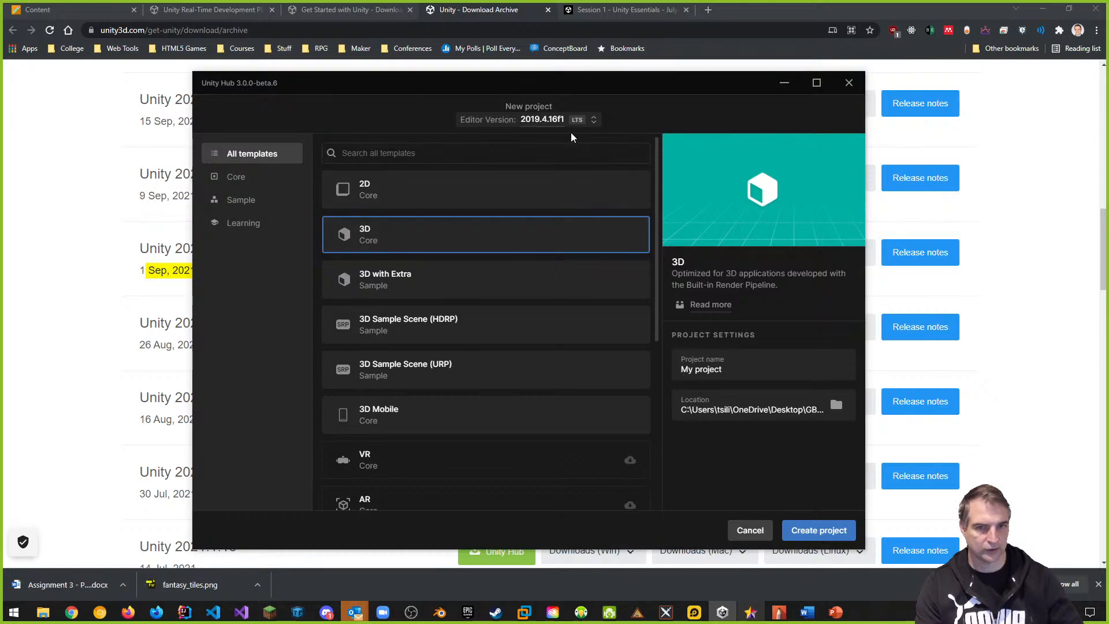
left_click(543, 120)
left_click(490, 188)
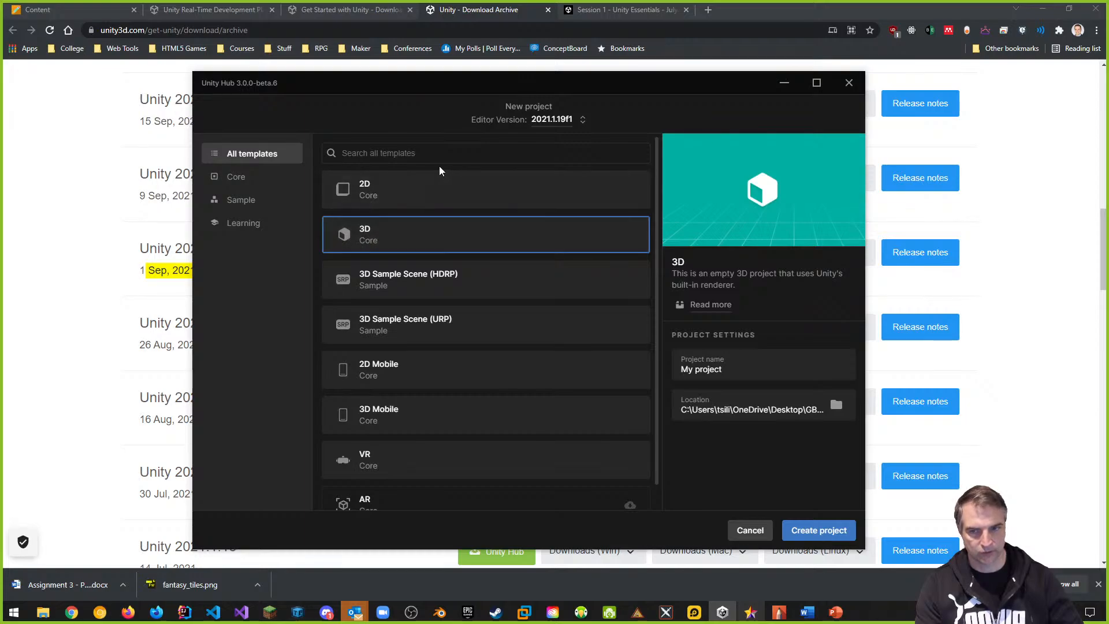
scroll(461, 439, "down", 1)
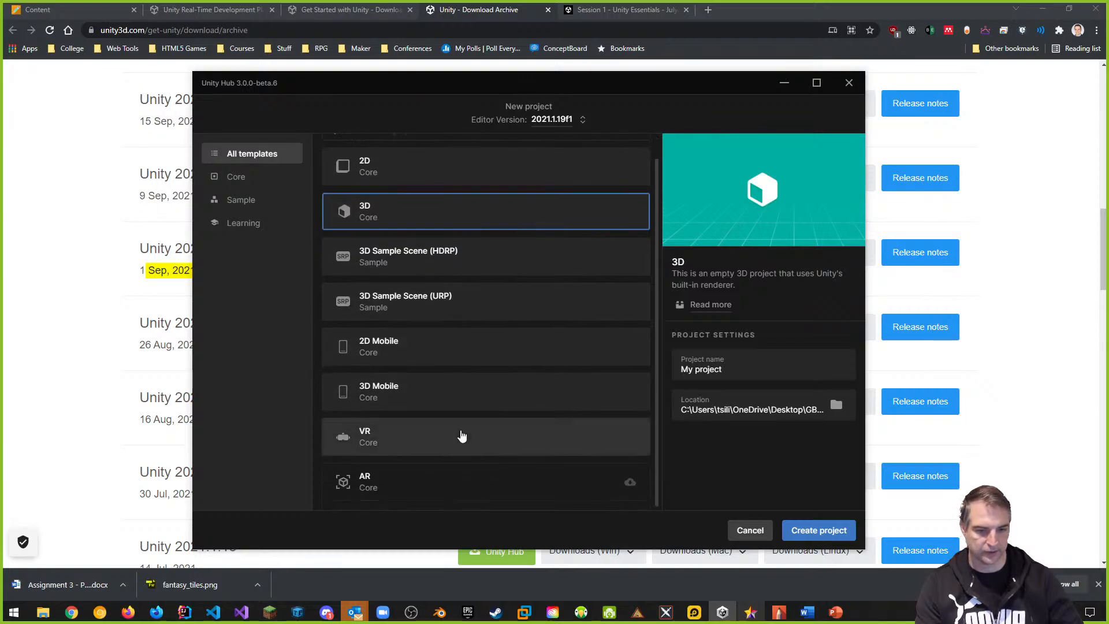
scroll(551, 451, "up", 1)
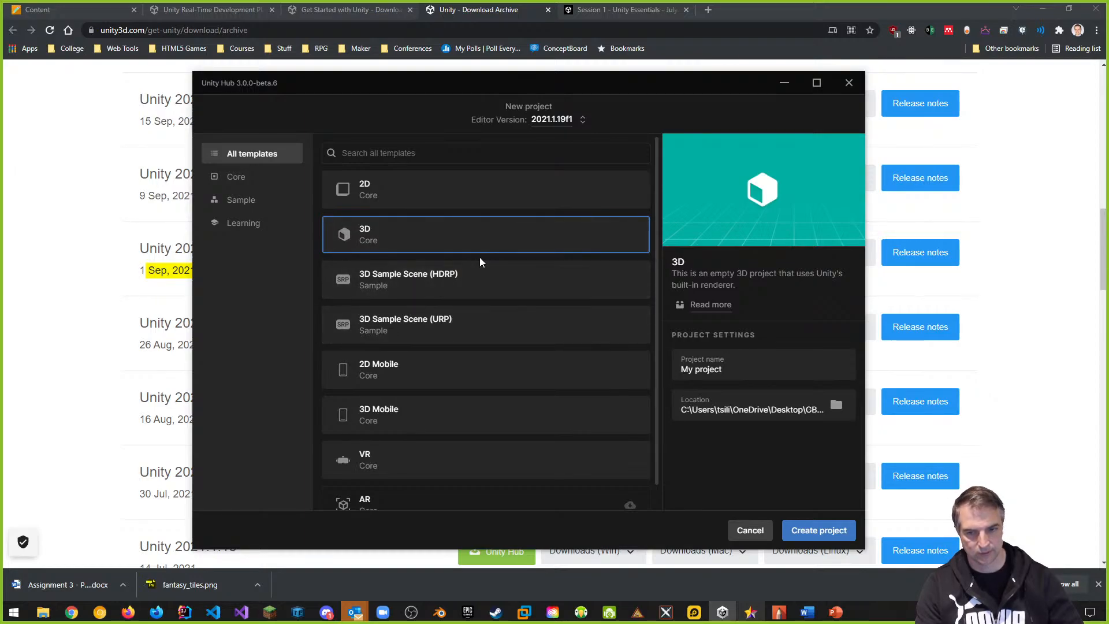
Name the new project GAME2005-F2021-Assignment3-Starter
key("Tab")
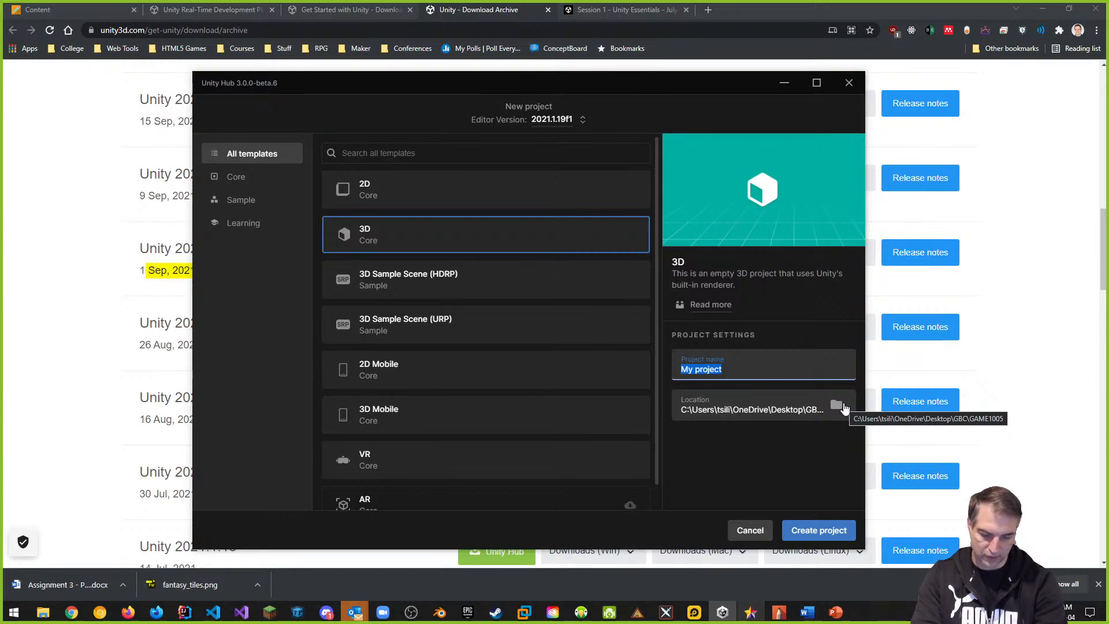
type("GAME2005")
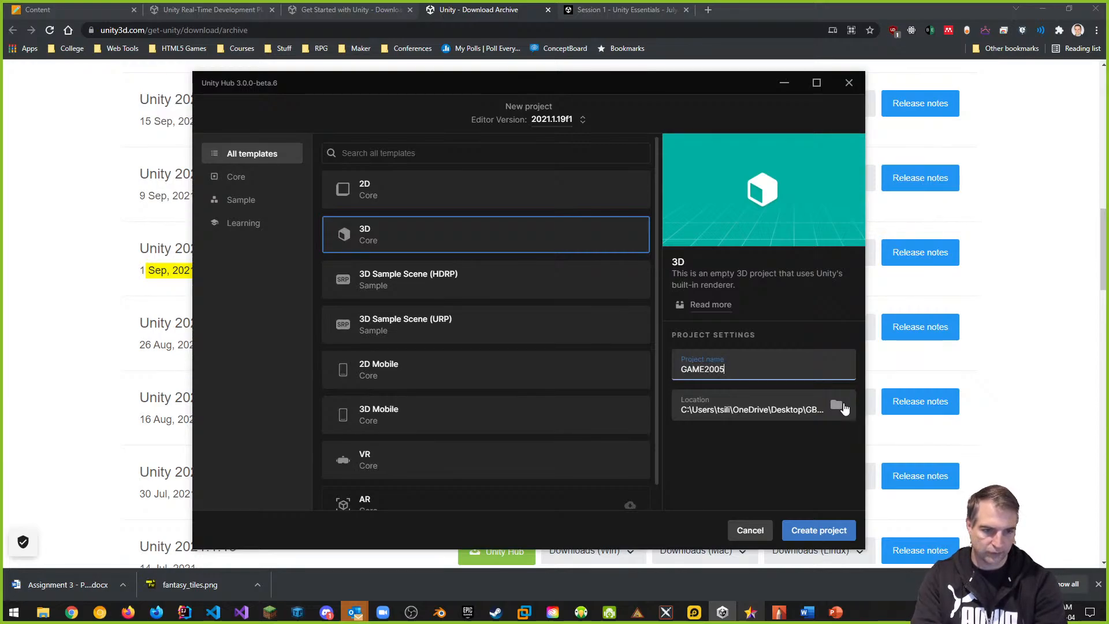
type("-F2021")
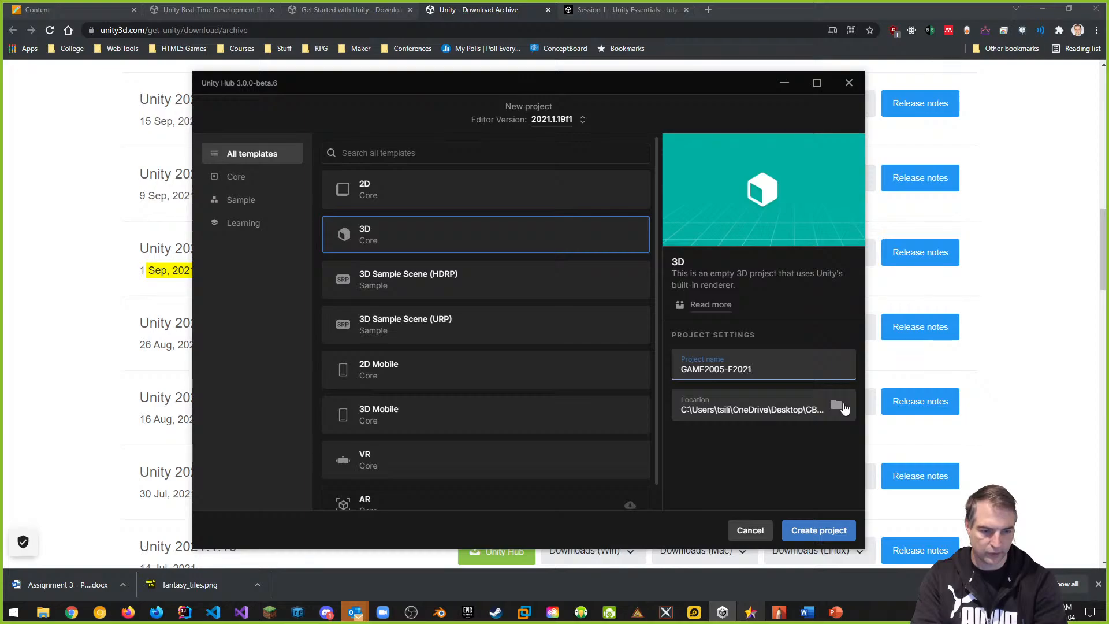
type("-Assignment3-St")
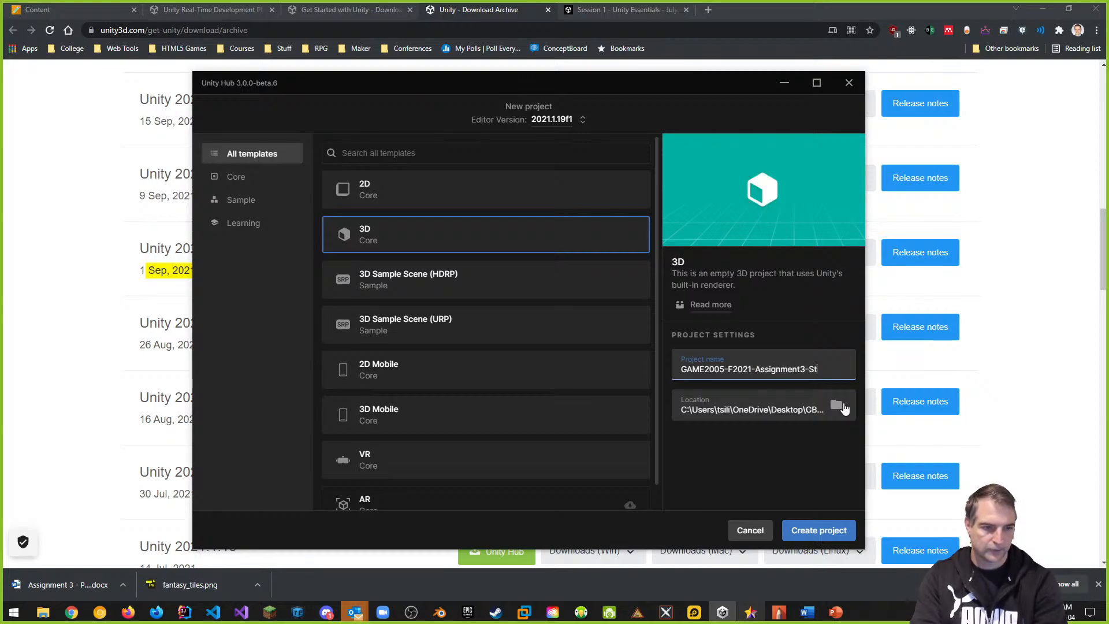
type("arter")
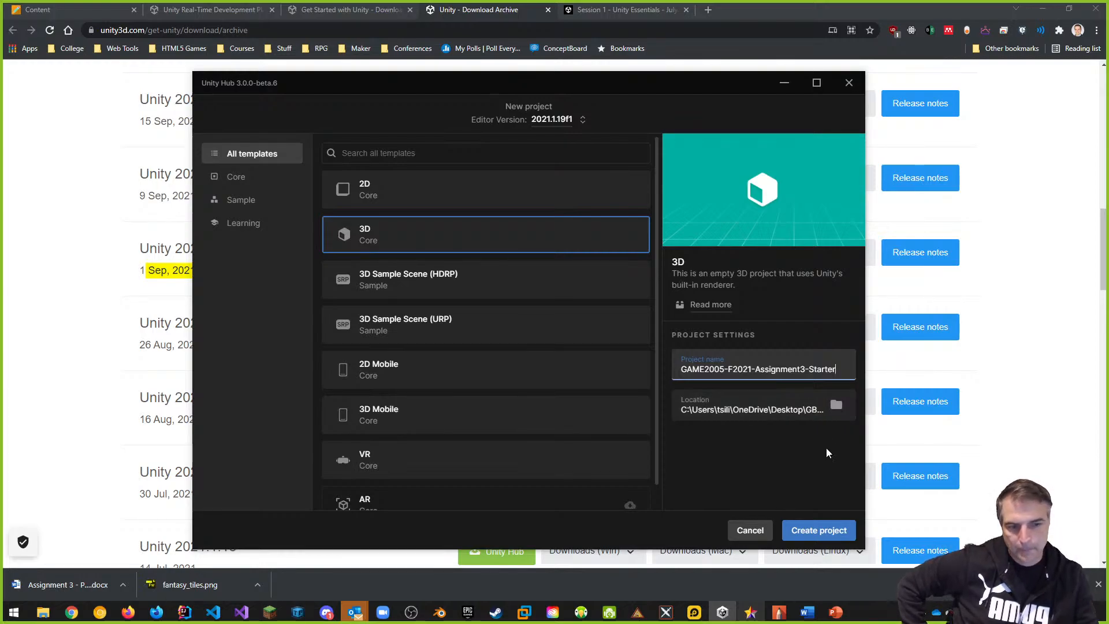
Set the project location to the GAME2005 folder inside GBC on the desktop and create the project
left_click(836, 405)
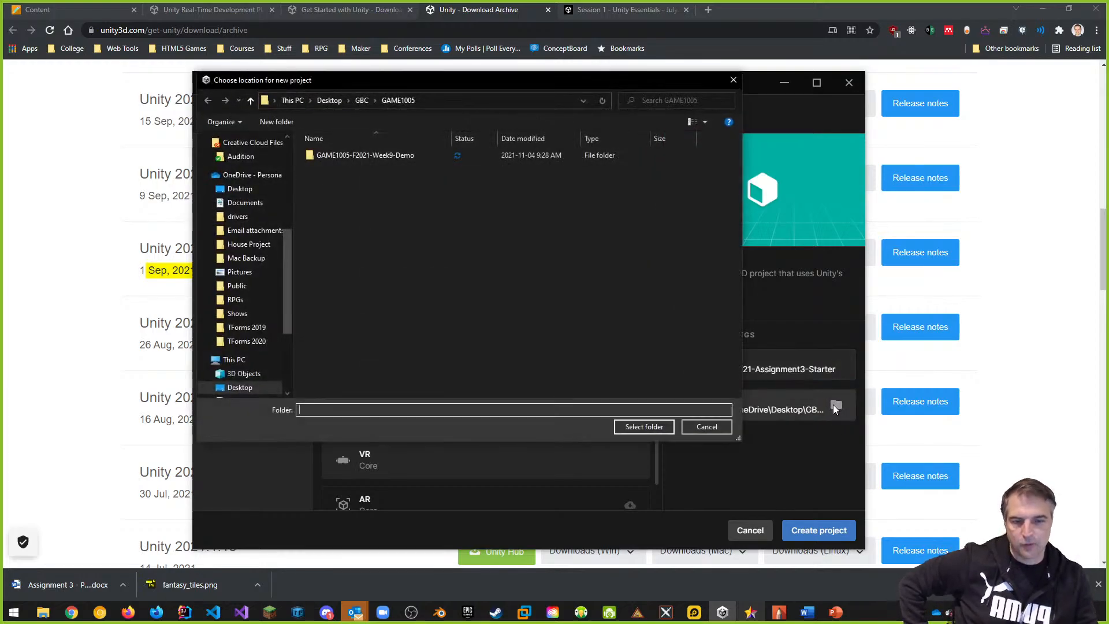
left_click(362, 102)
double_click(348, 179)
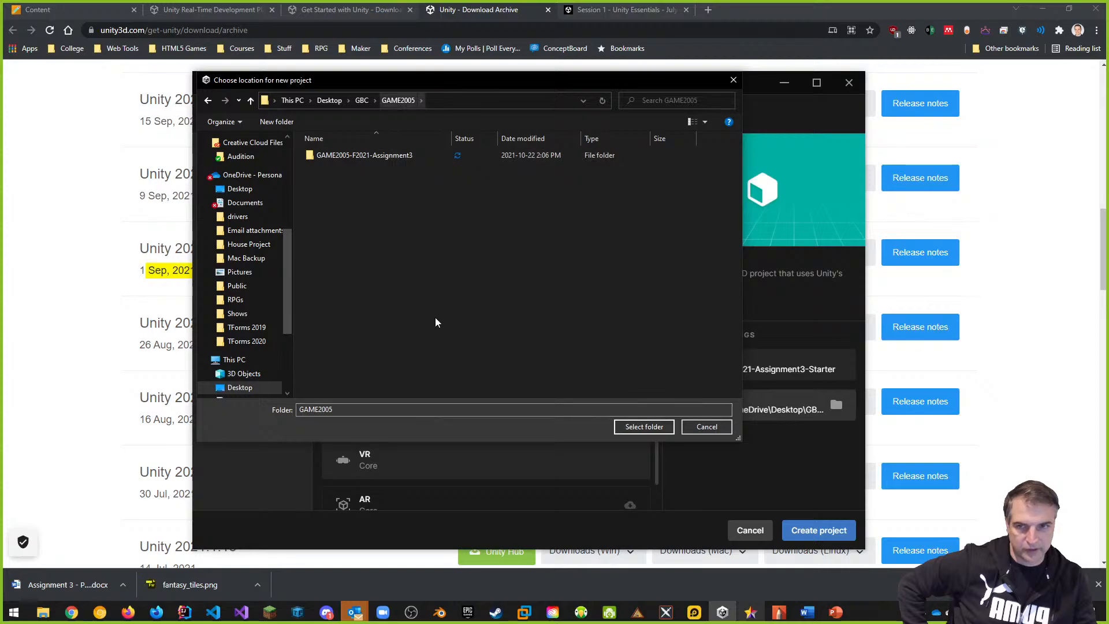
left_click(655, 427)
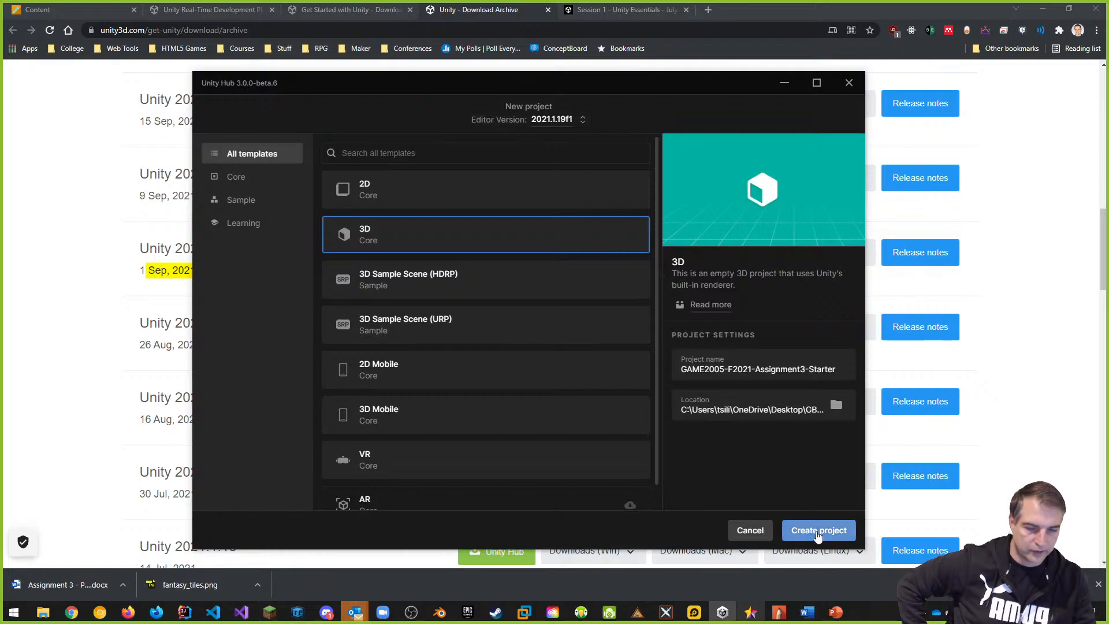
left_click(817, 536)
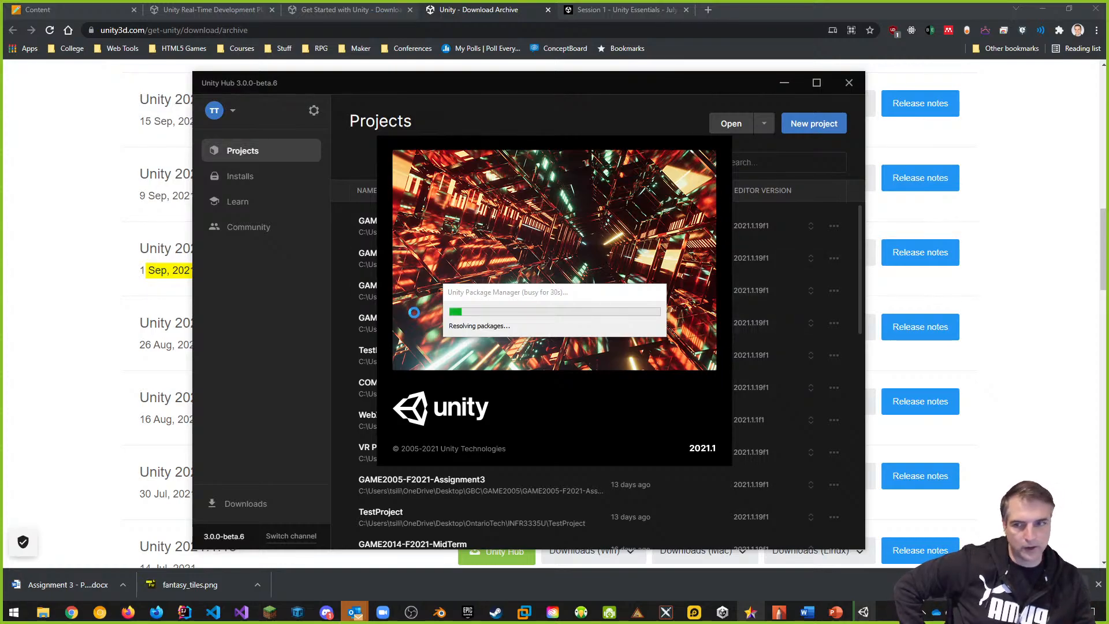
left_click(66, 305)
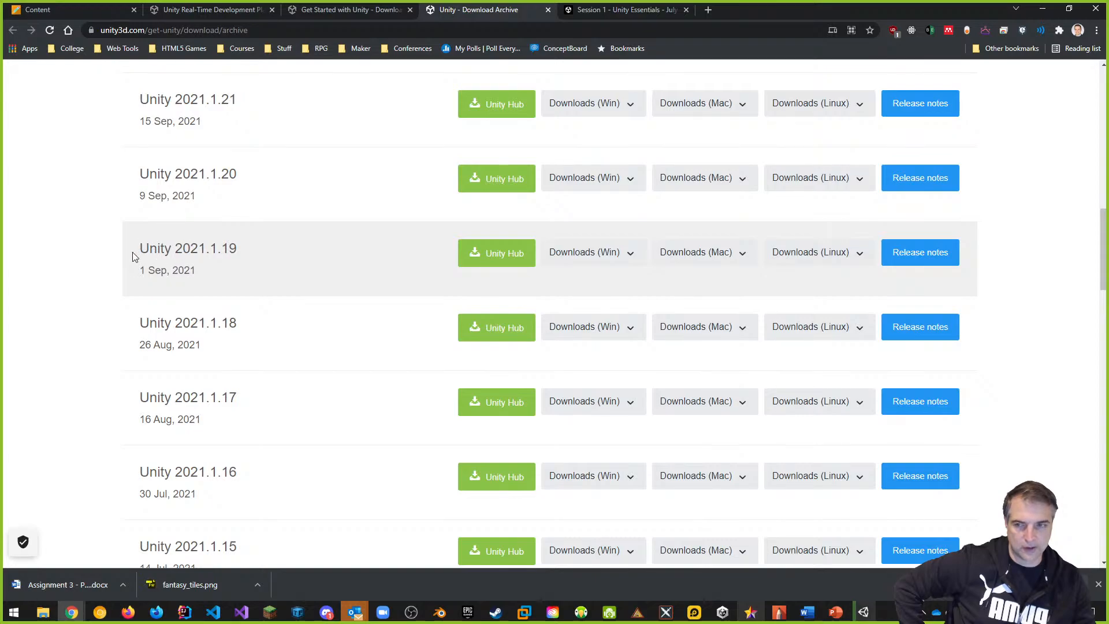
scroll(404, 379, "up", 5)
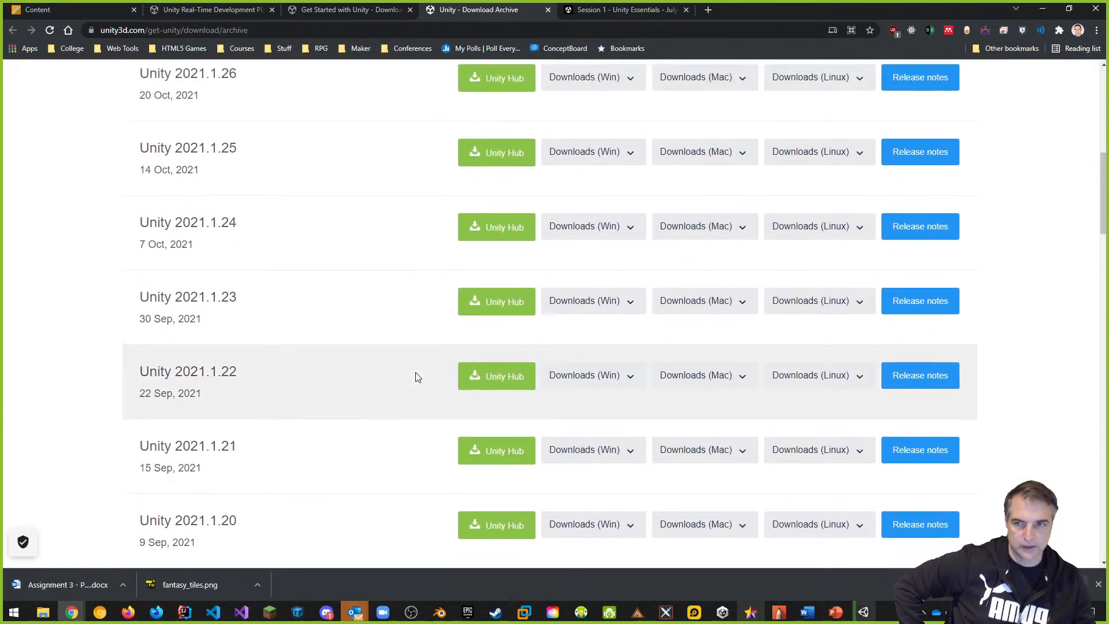
scroll(417, 377, "up", 5)
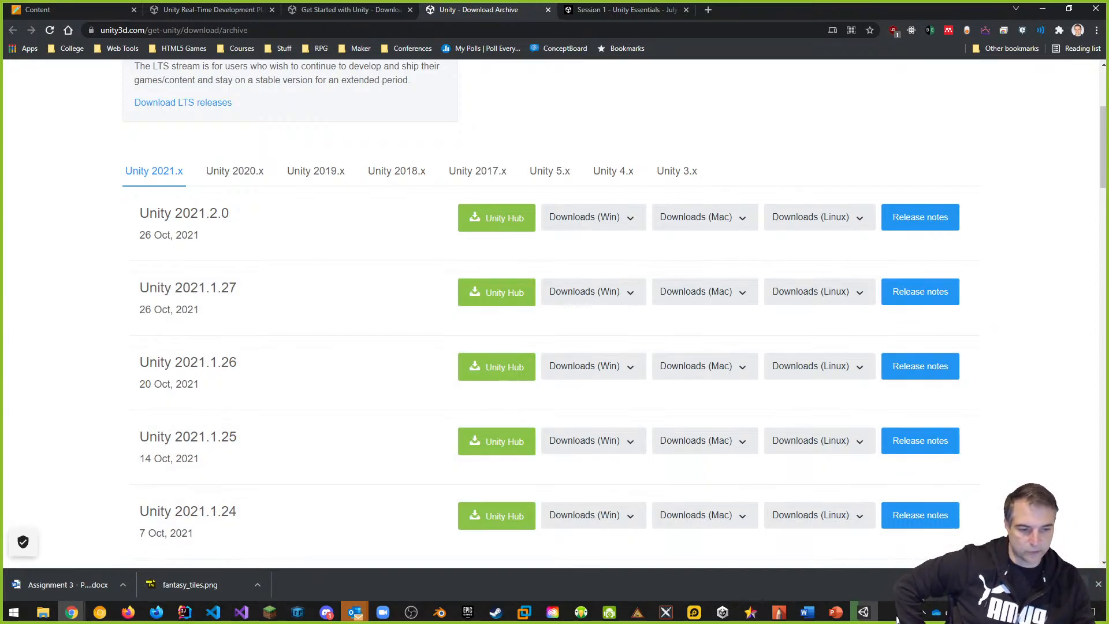
scroll(289, 410, "down", 5)
scroll(294, 396, "down", 3)
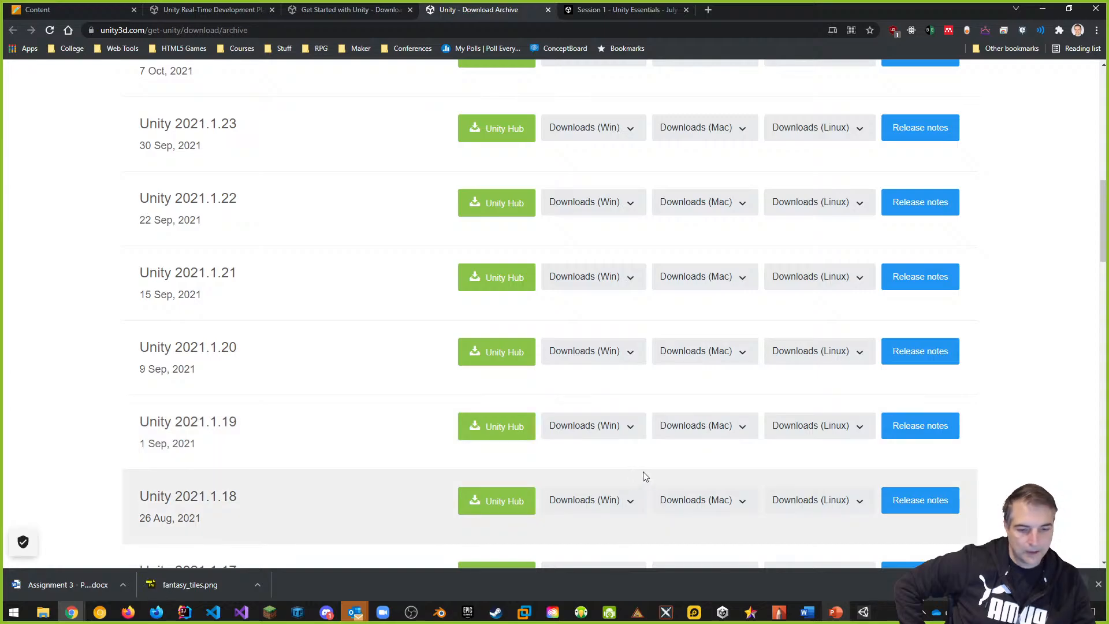
Switch to the Unity editor and change the window layout to Default
left_click(864, 613)
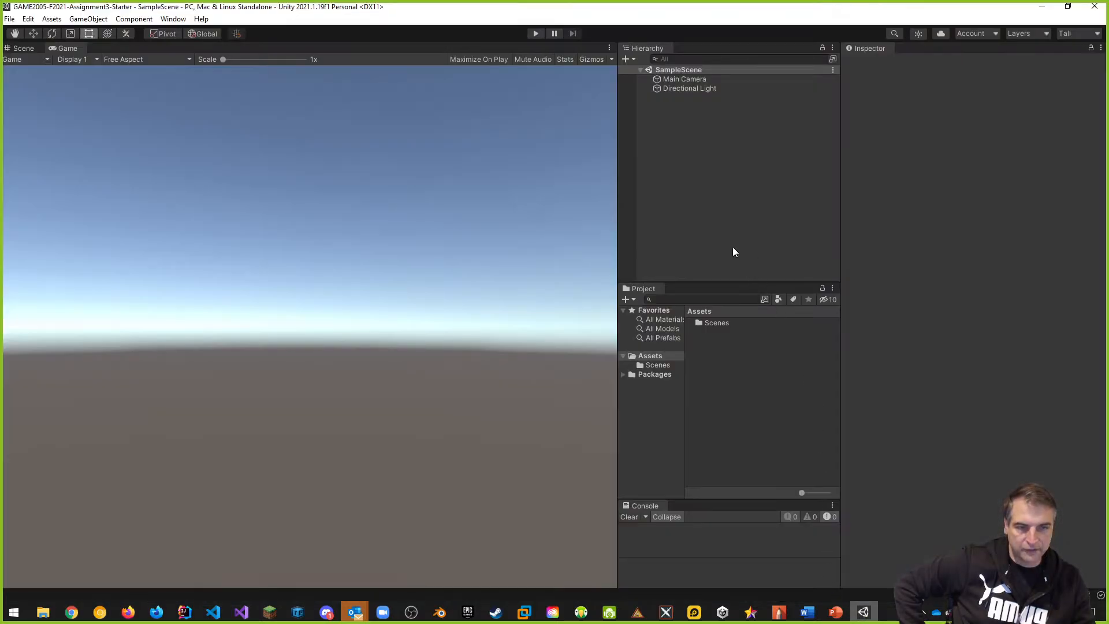
left_click(1085, 33)
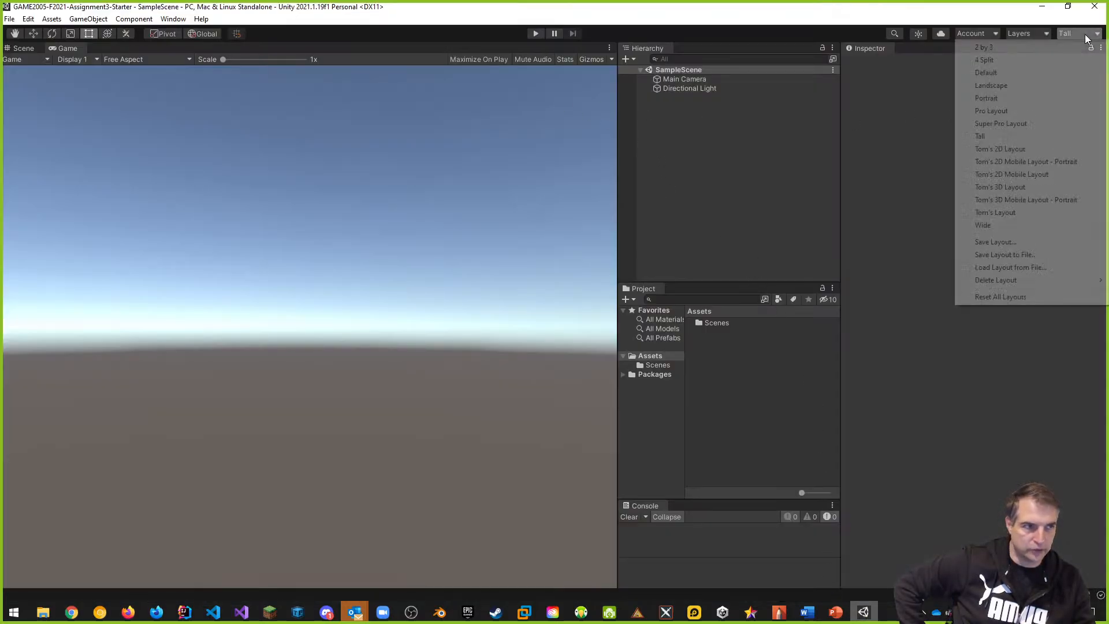
left_click(985, 72)
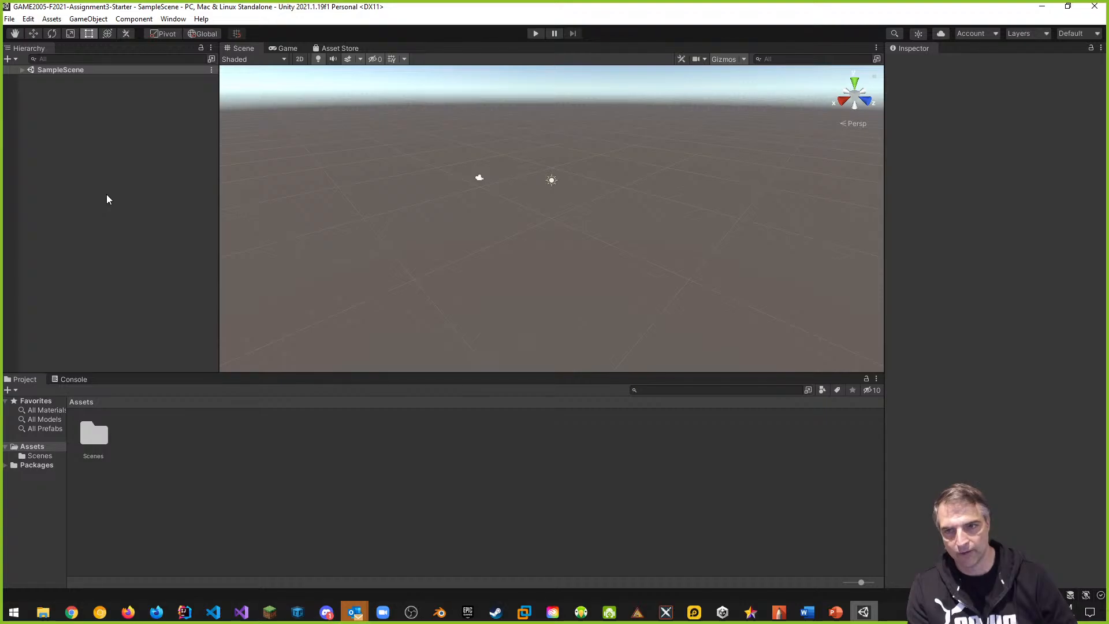
Look at the Game and Asset Store views, and return to the Scene view
left_click(285, 49)
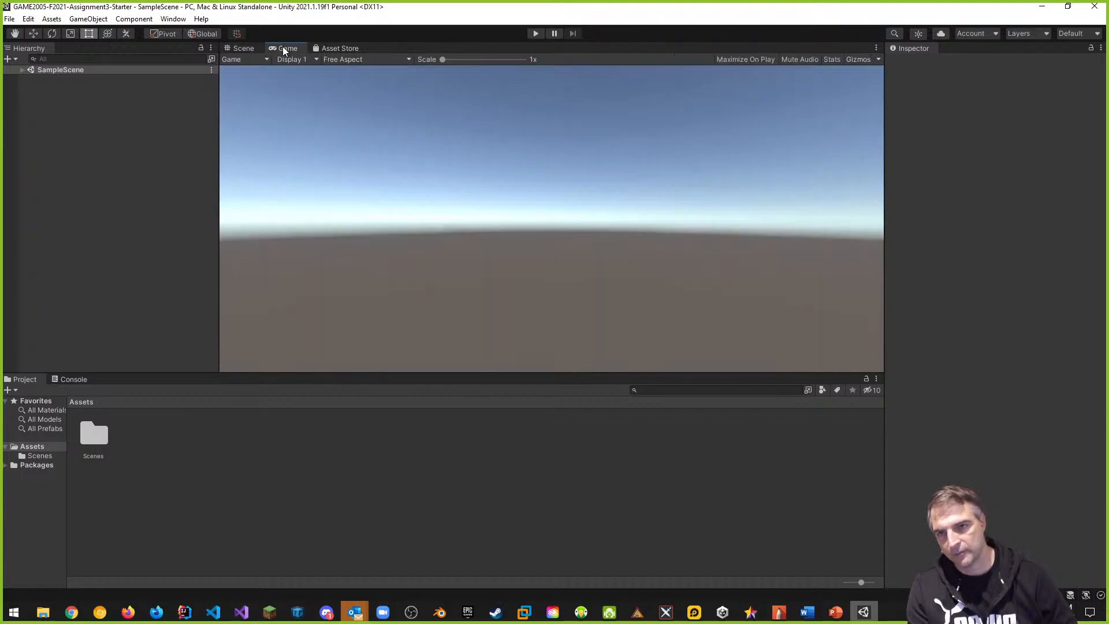
left_click(347, 48)
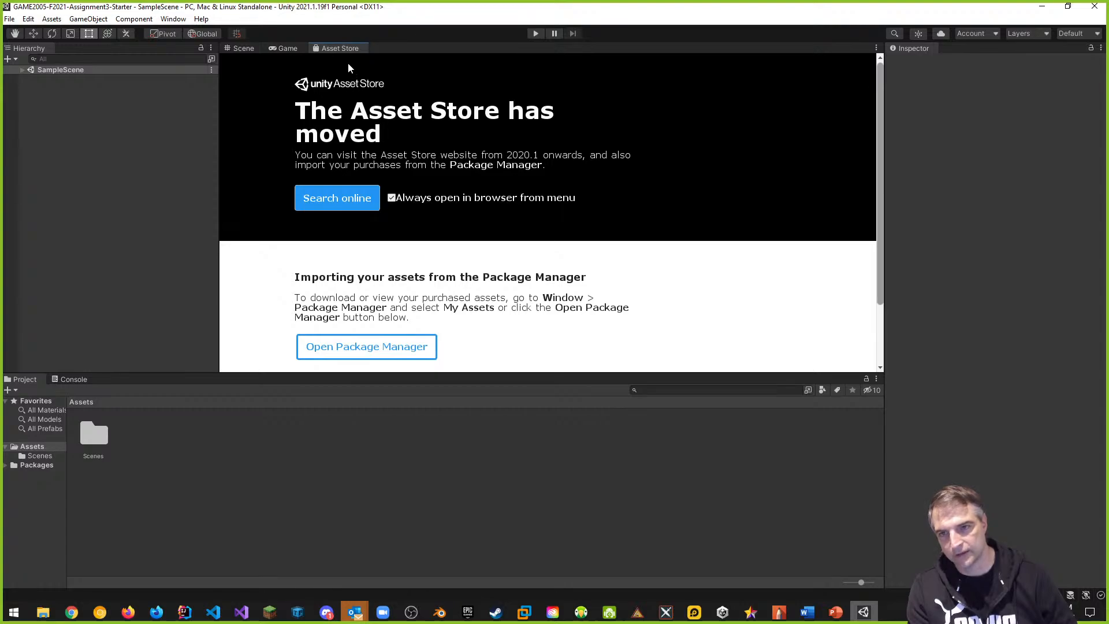
left_click(239, 50)
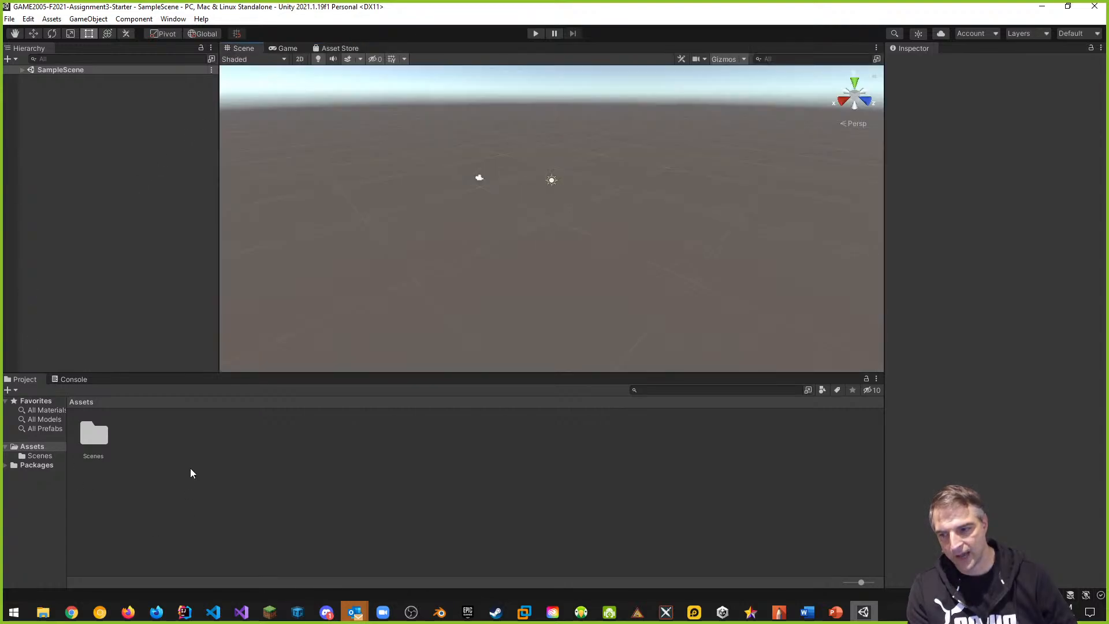
Show the Console, reduce its height and narrow the Hierarchy to enlarge the Scene view
left_click(72, 379)
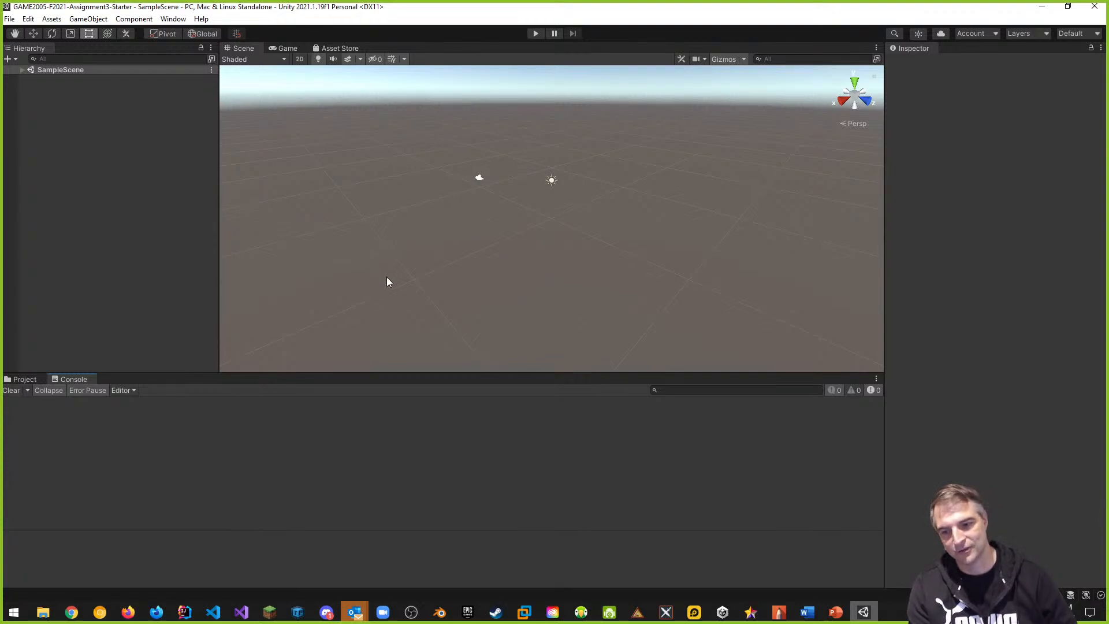
left_click_drag(408, 374, 391, 564)
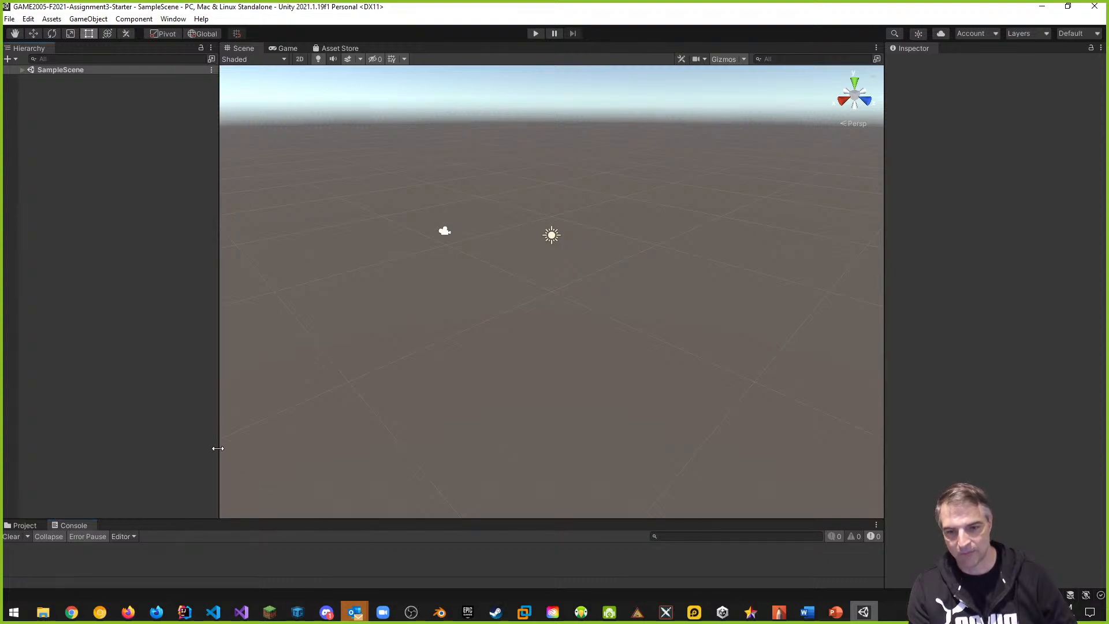
left_click_drag(219, 449, 83, 444)
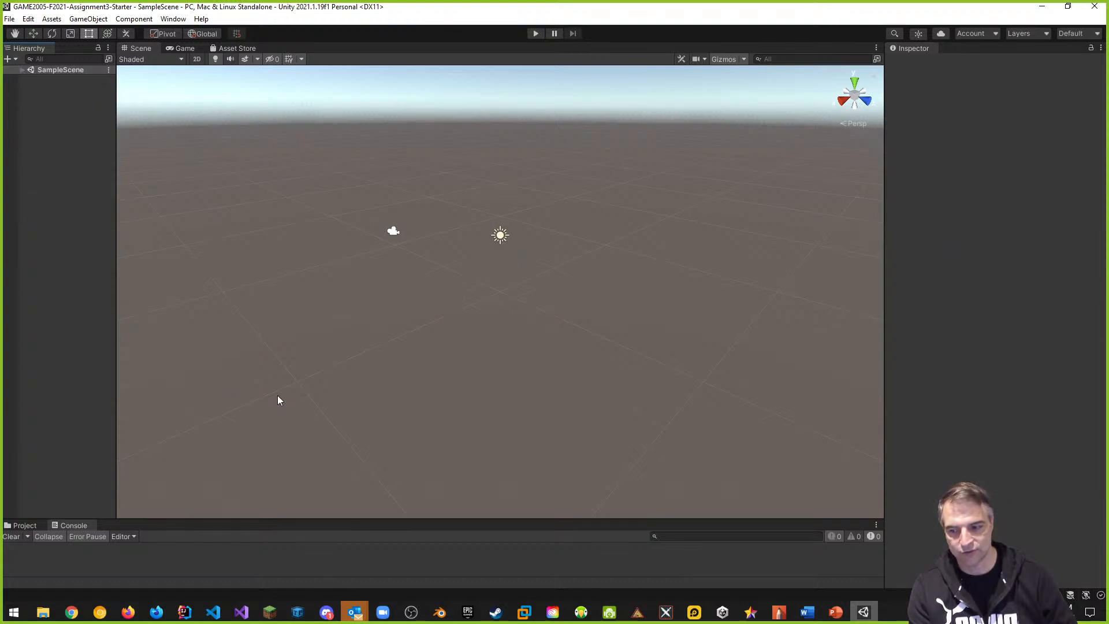
Switch the editor to the Tall layout and widen its Scene view
left_click(1086, 34)
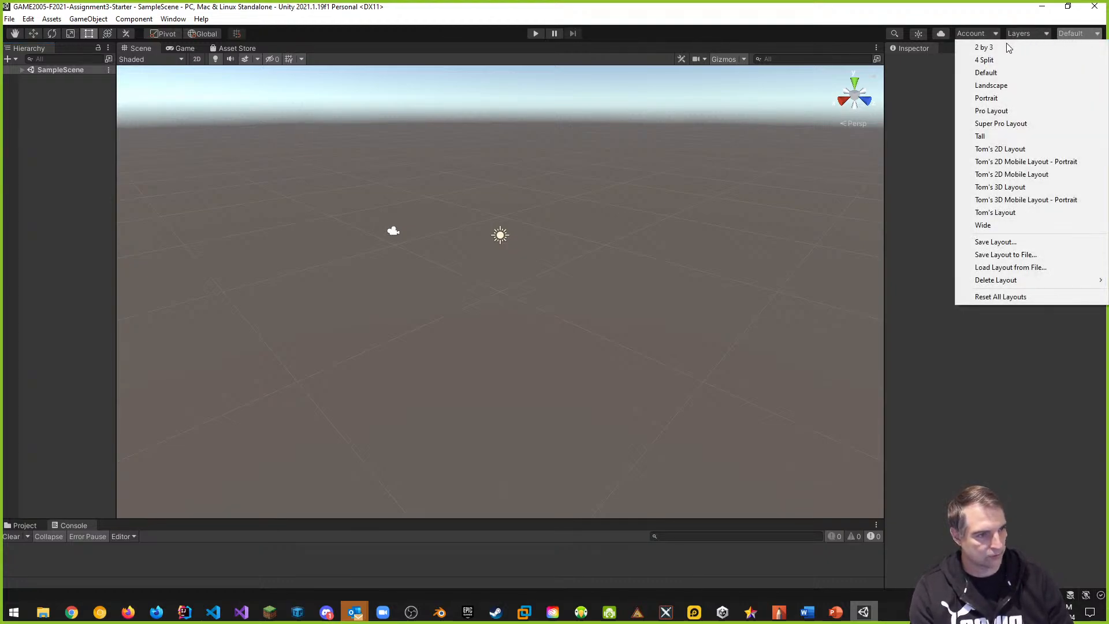
left_click(998, 137)
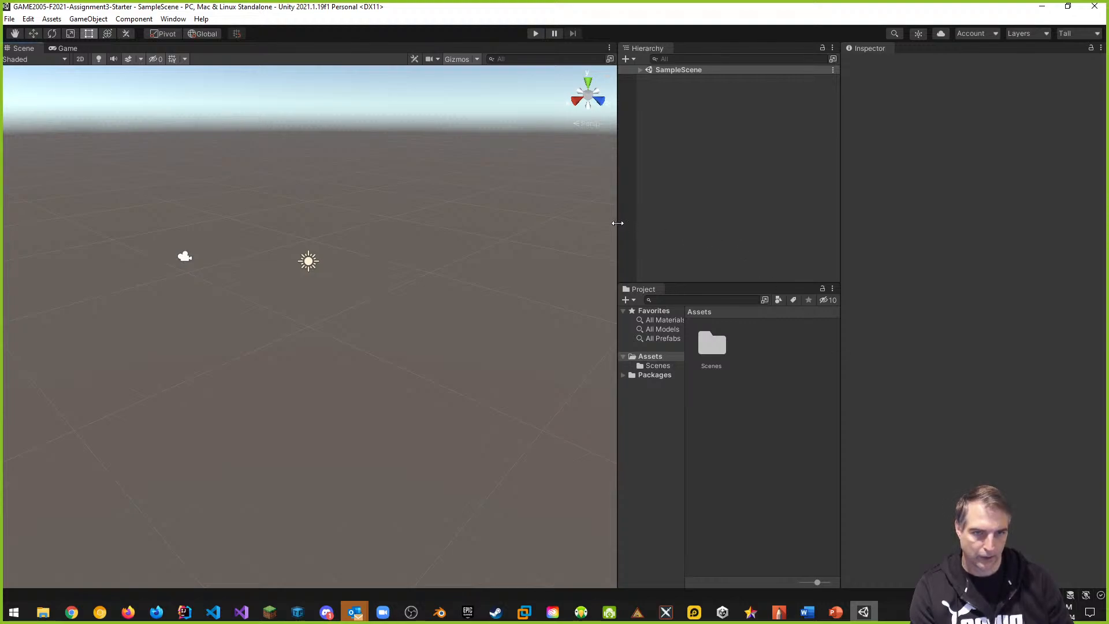
left_click_drag(618, 224, 821, 226)
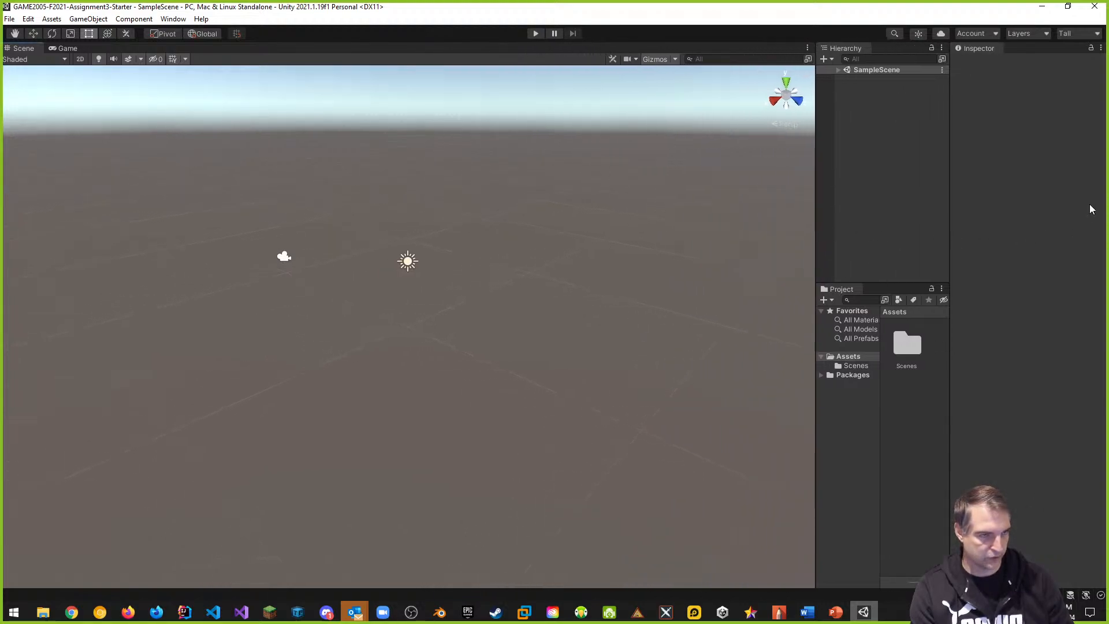
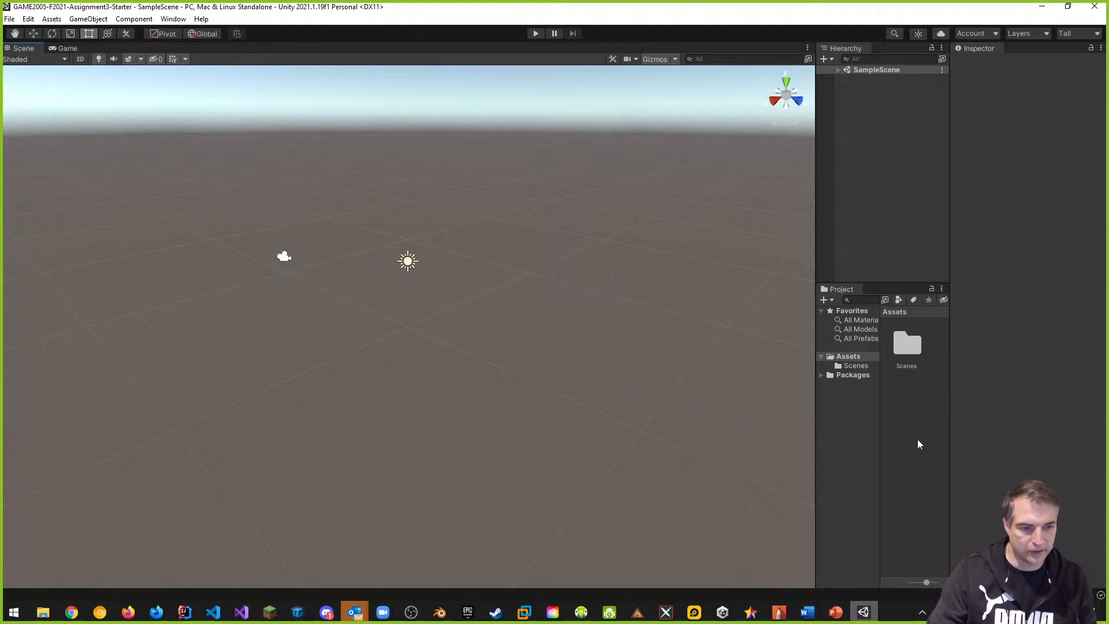
Open the Console window and dock it directly below the Project window
left_click(168, 20)
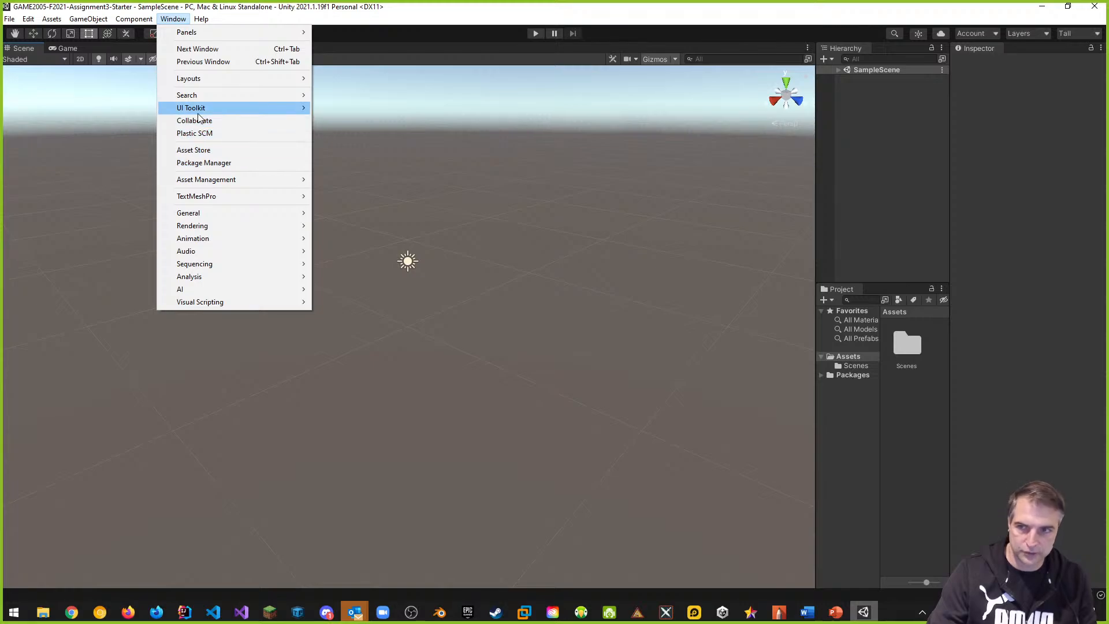
mouse_move(208, 217)
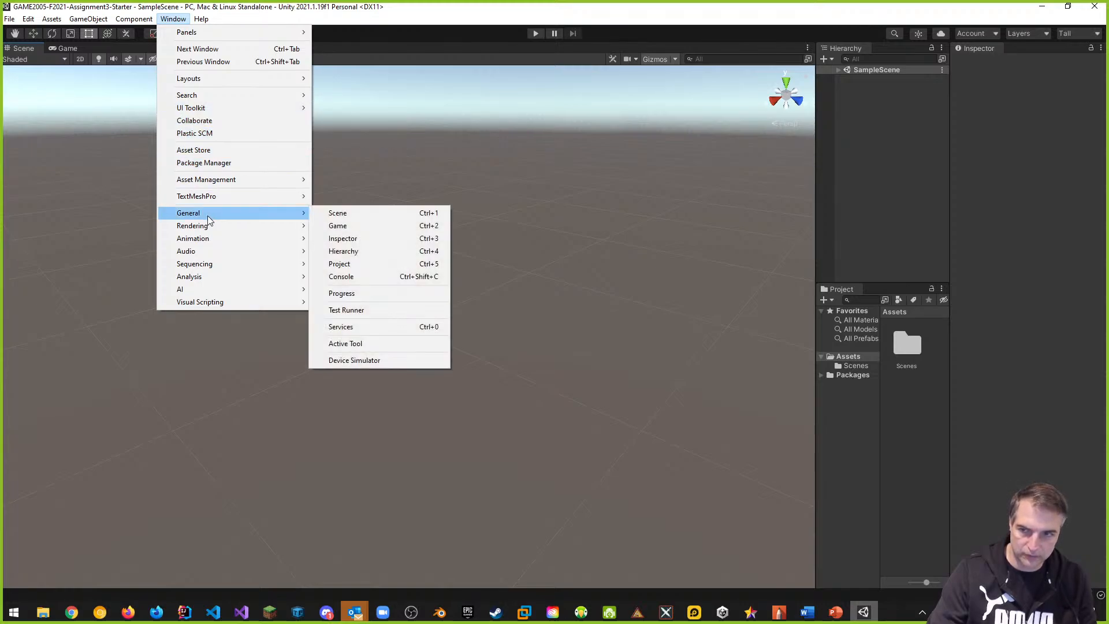
left_click(356, 277)
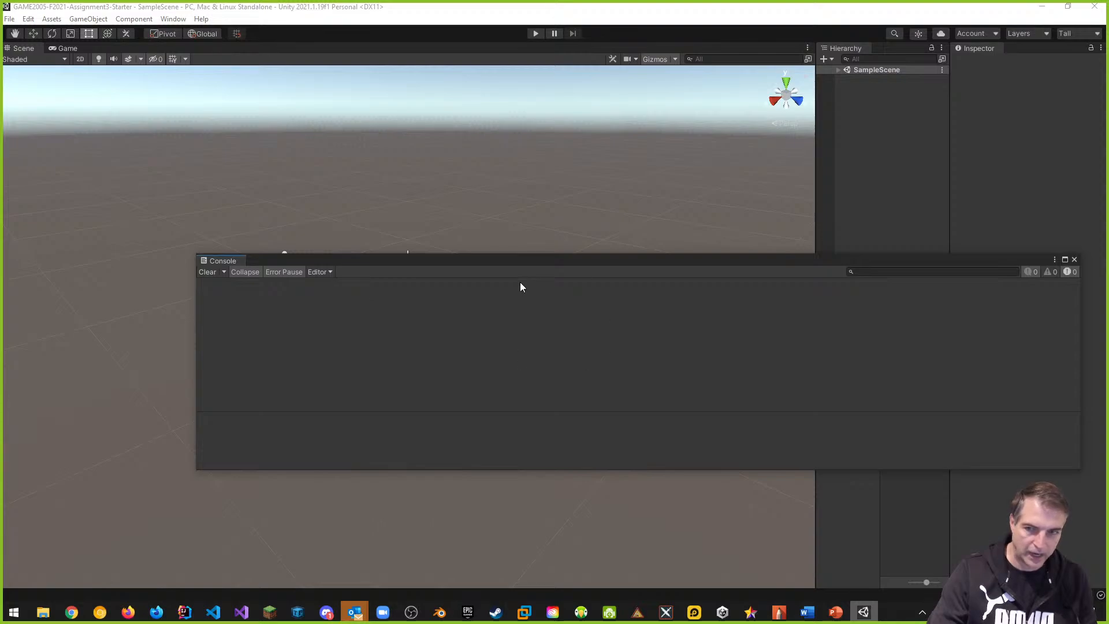
left_click_drag(392, 267, 204, 304)
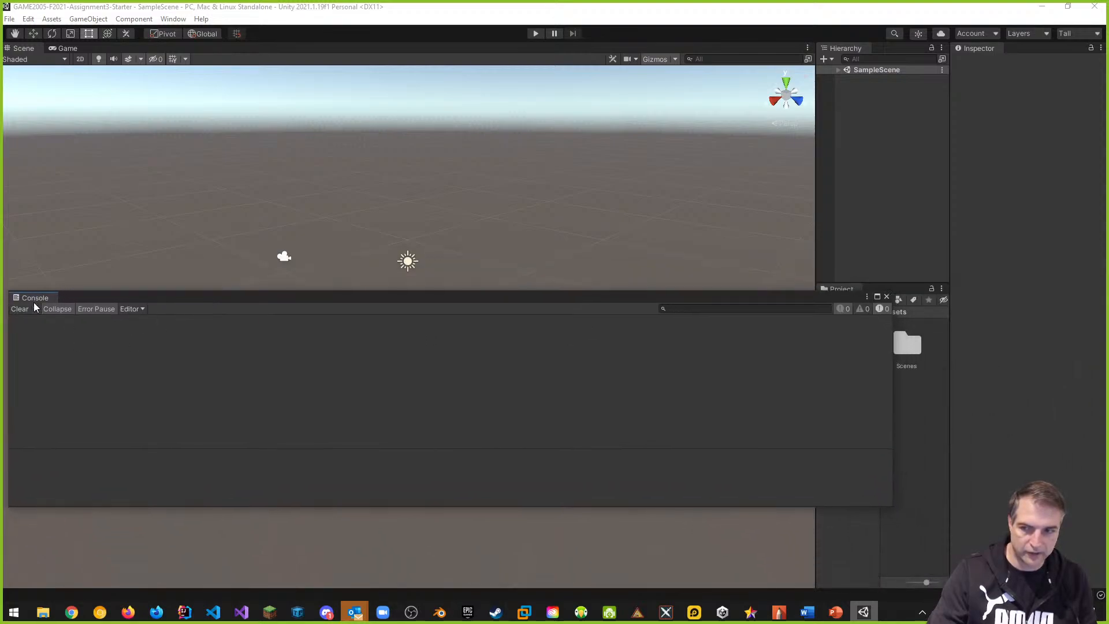
left_click_drag(34, 300, 877, 538)
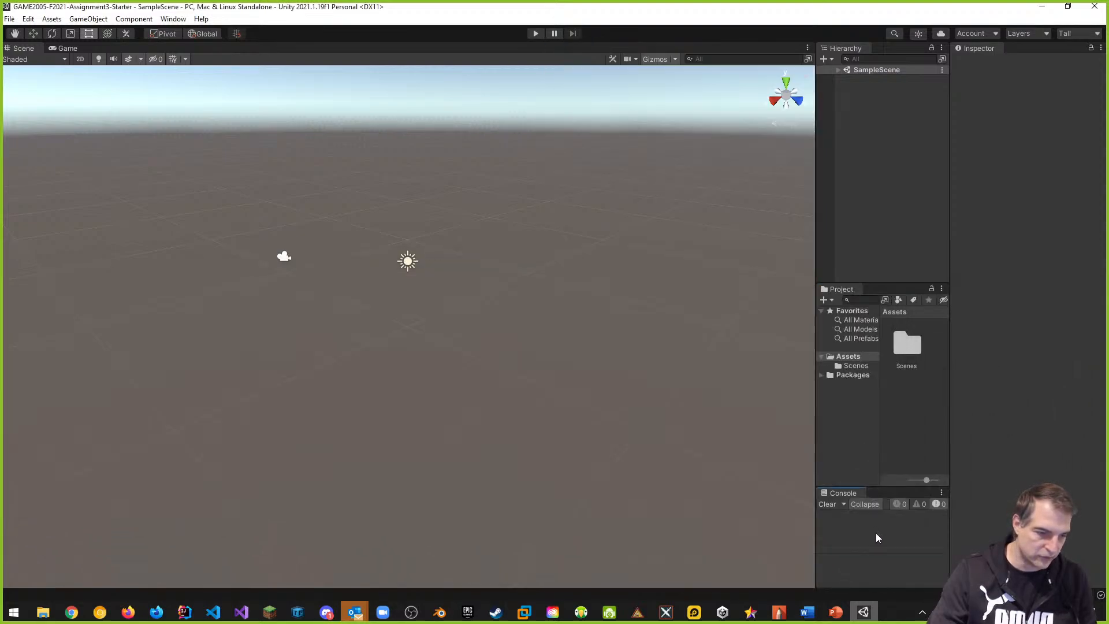
Widen the Hierarchy, Project and Console column, and show the project assets as a list with the smallest icons
left_click_drag(816, 453, 723, 543)
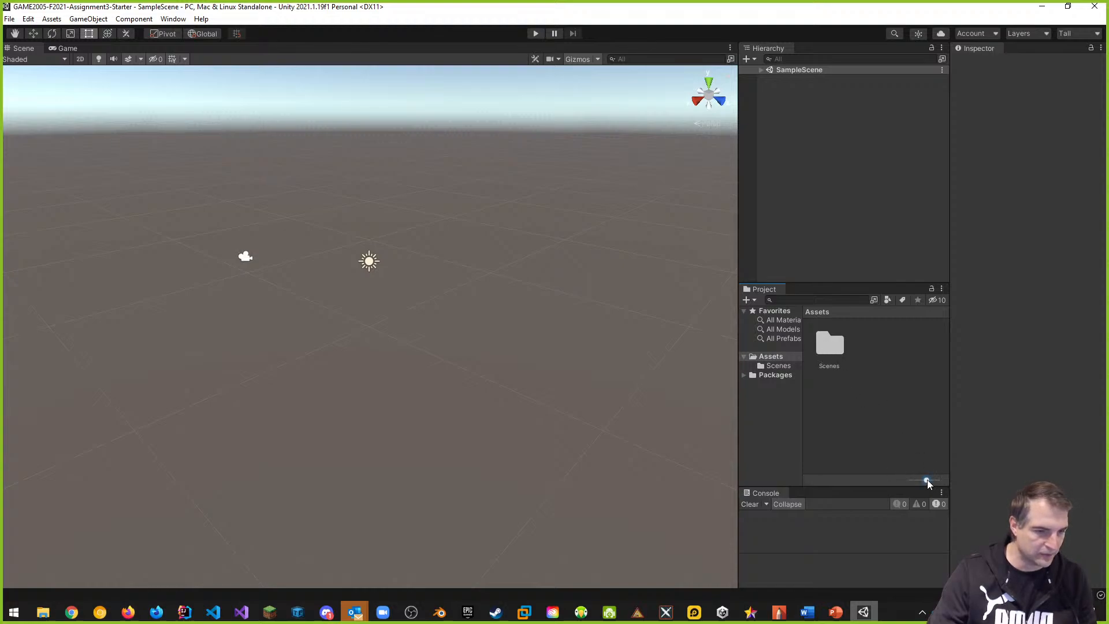
left_click_drag(928, 480, 889, 480)
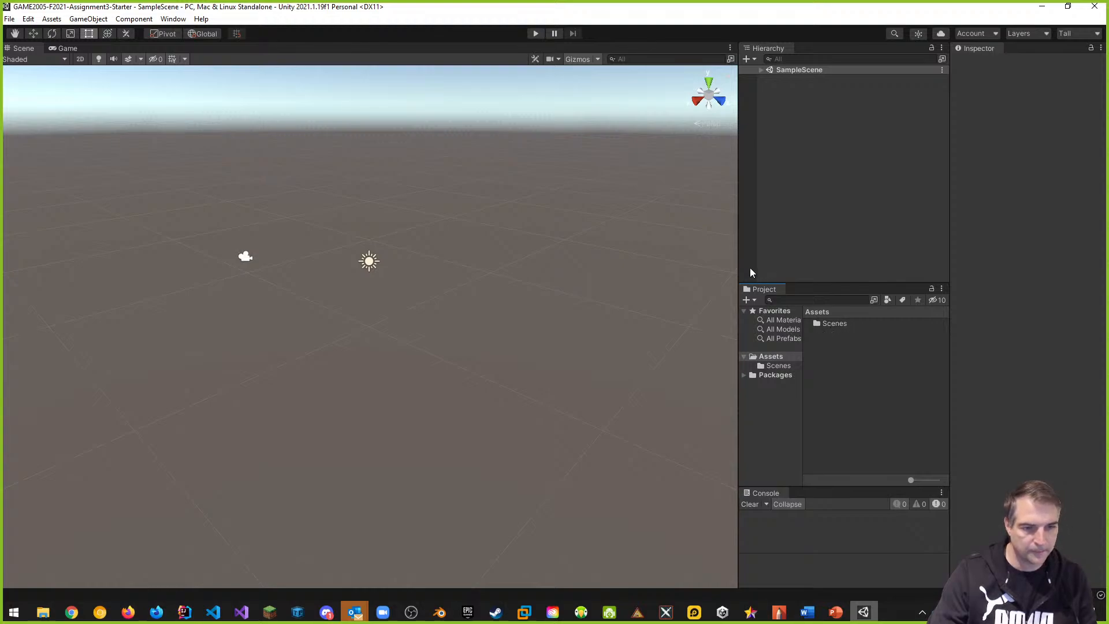
left_click_drag(740, 263, 642, 266)
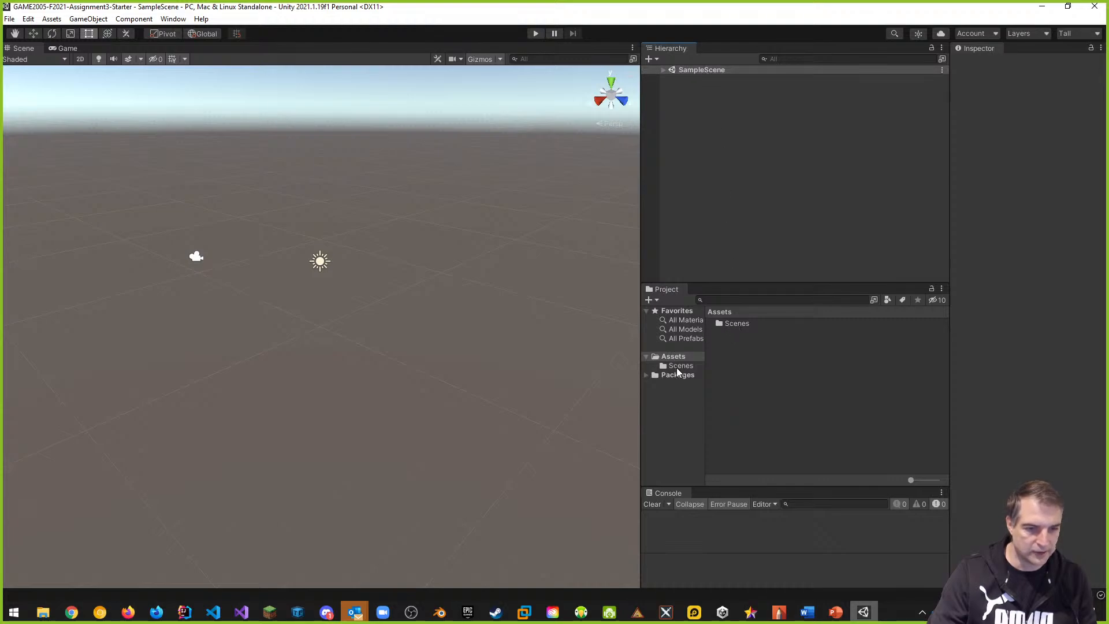
Rename the SampleScene asset in the Scenes folder to Main and reload the scene
double_click(737, 327)
left_click(758, 326)
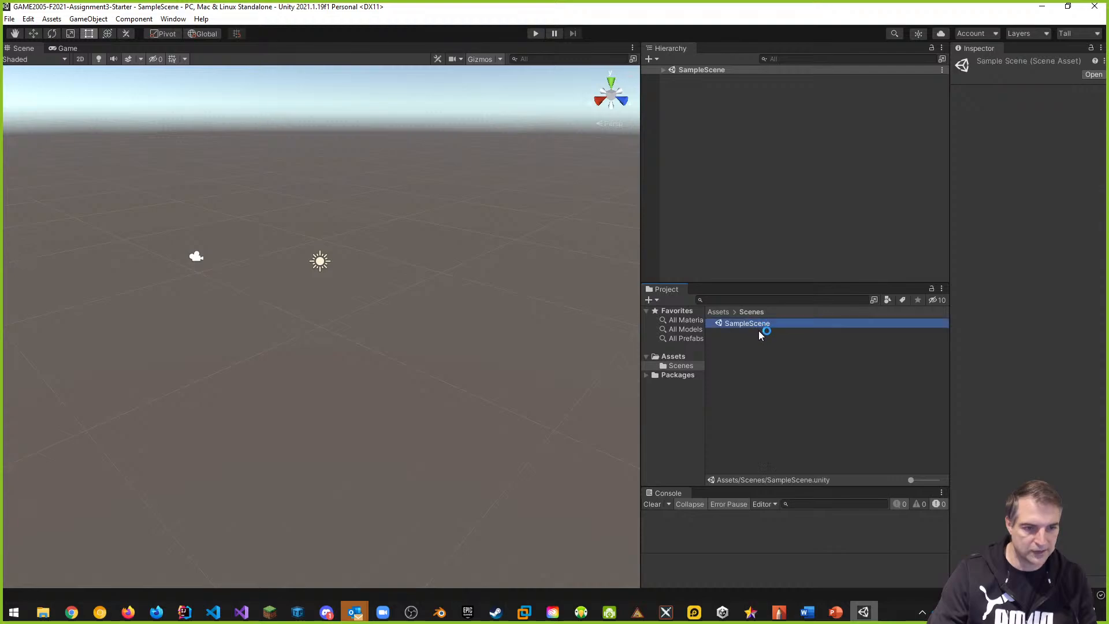
left_click(759, 325)
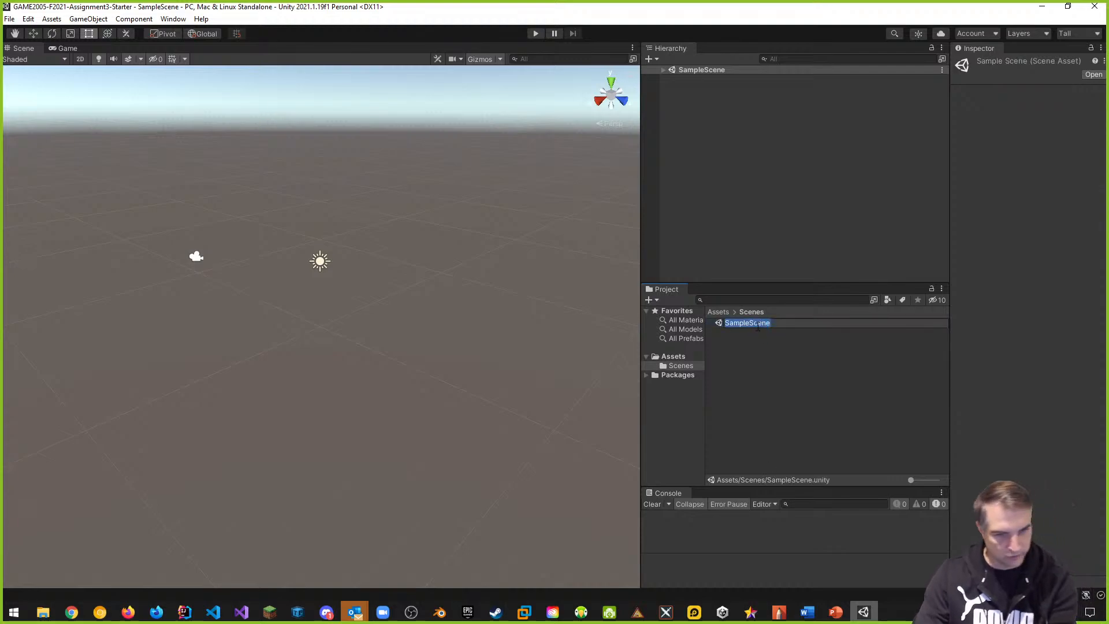
type("Main")
key("Return")
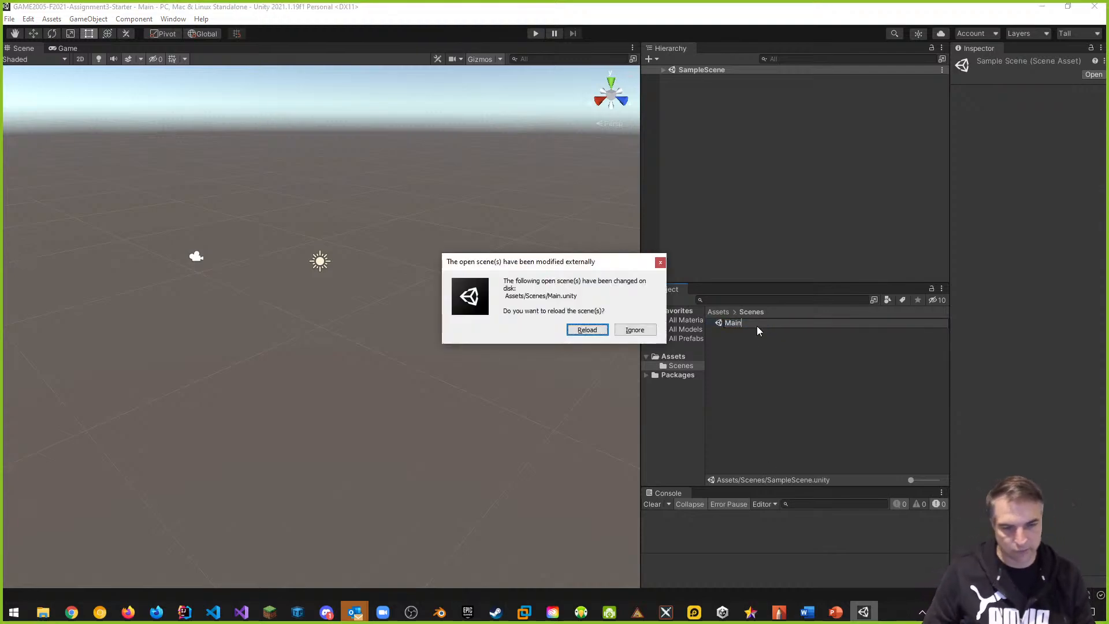
left_click(577, 332)
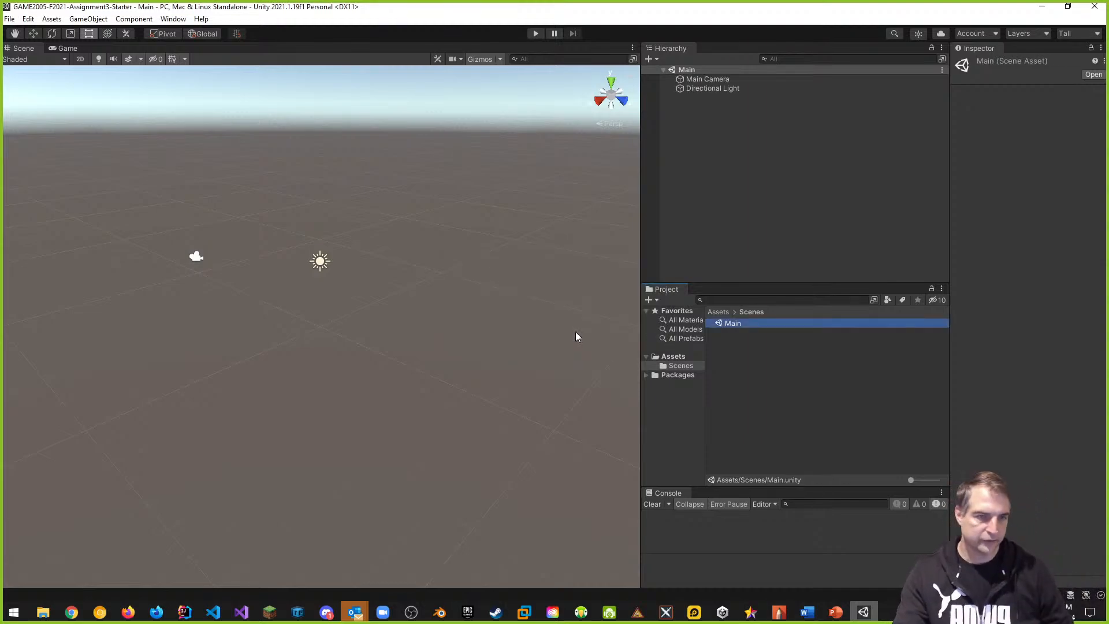
Create a new folder named Scripts in Assets
left_click(675, 357)
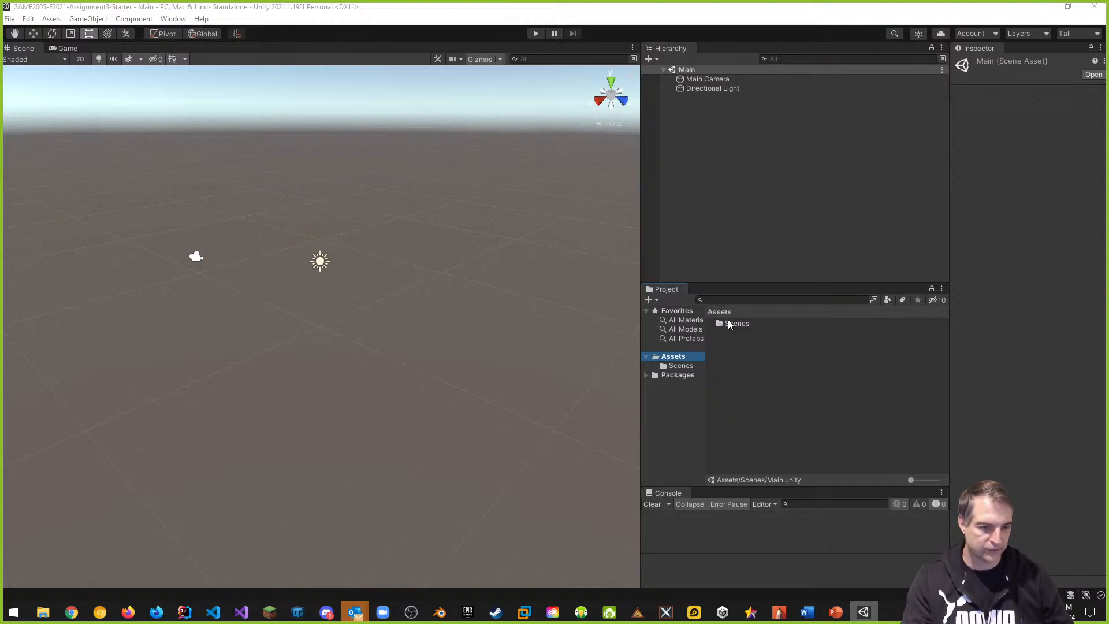
right_click(740, 349)
mouse_move(777, 63)
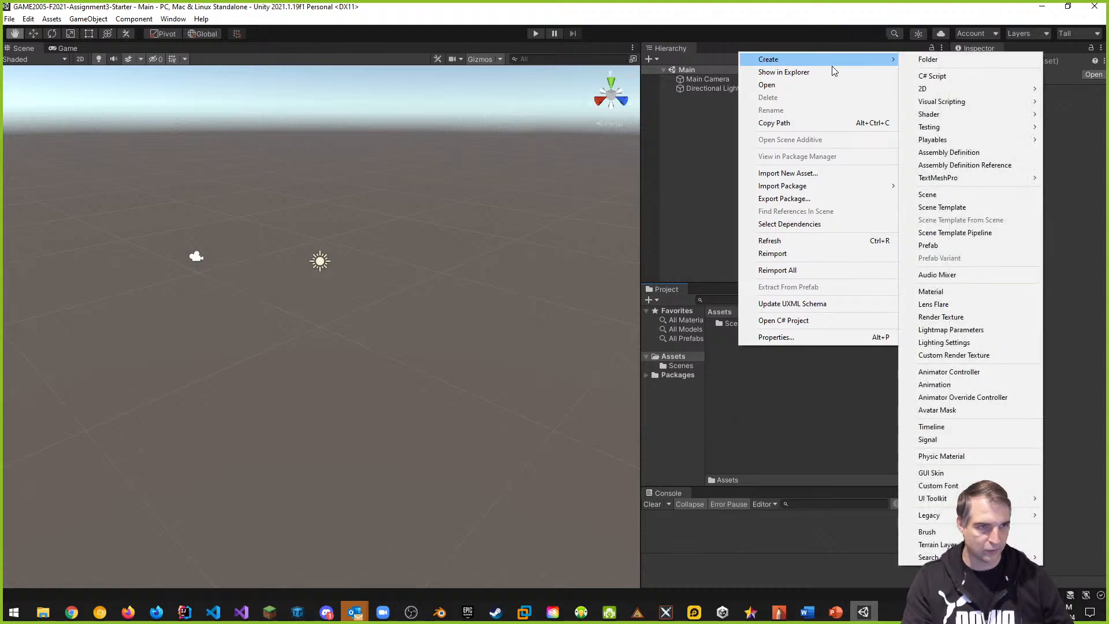
left_click(955, 60)
type("Sc")
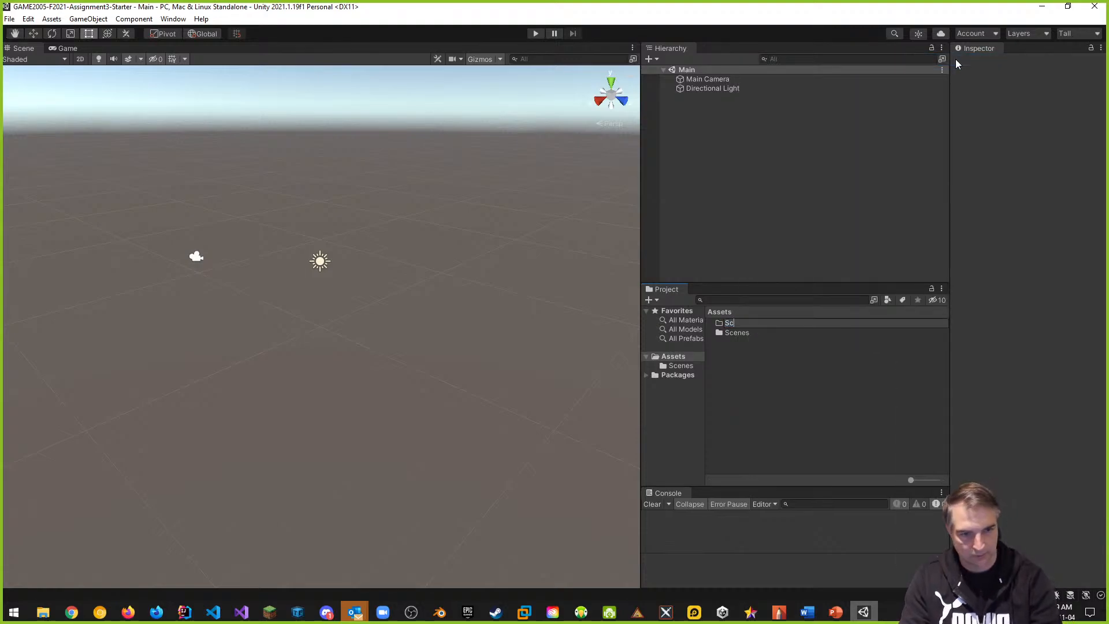
type("ripts")
key("Return")
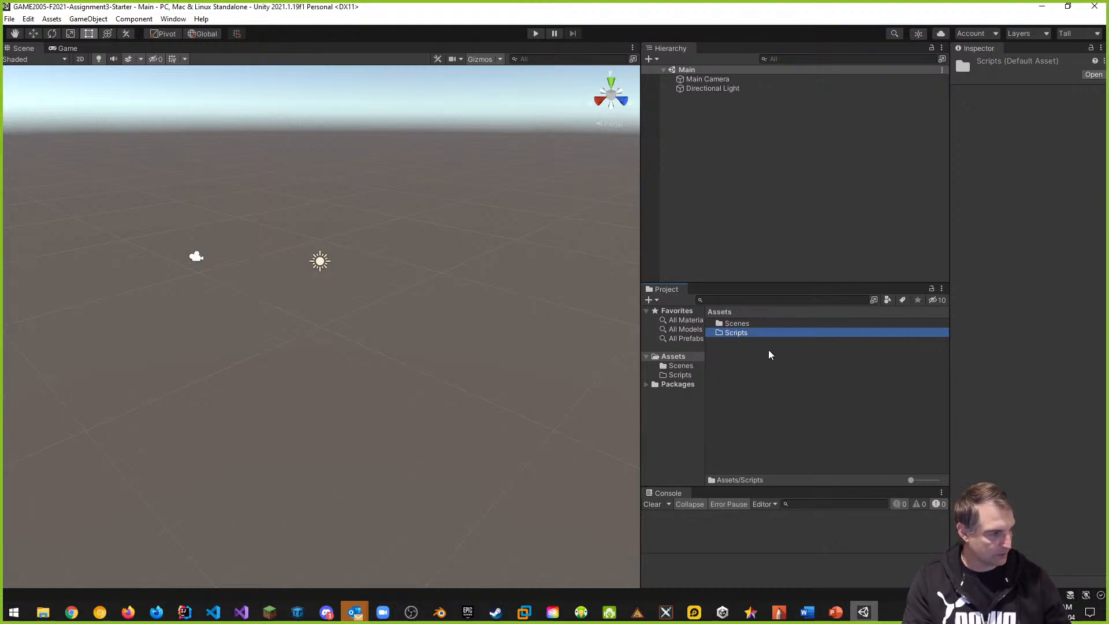
Rename the Scenes folder to [Scenes]
left_click(729, 324)
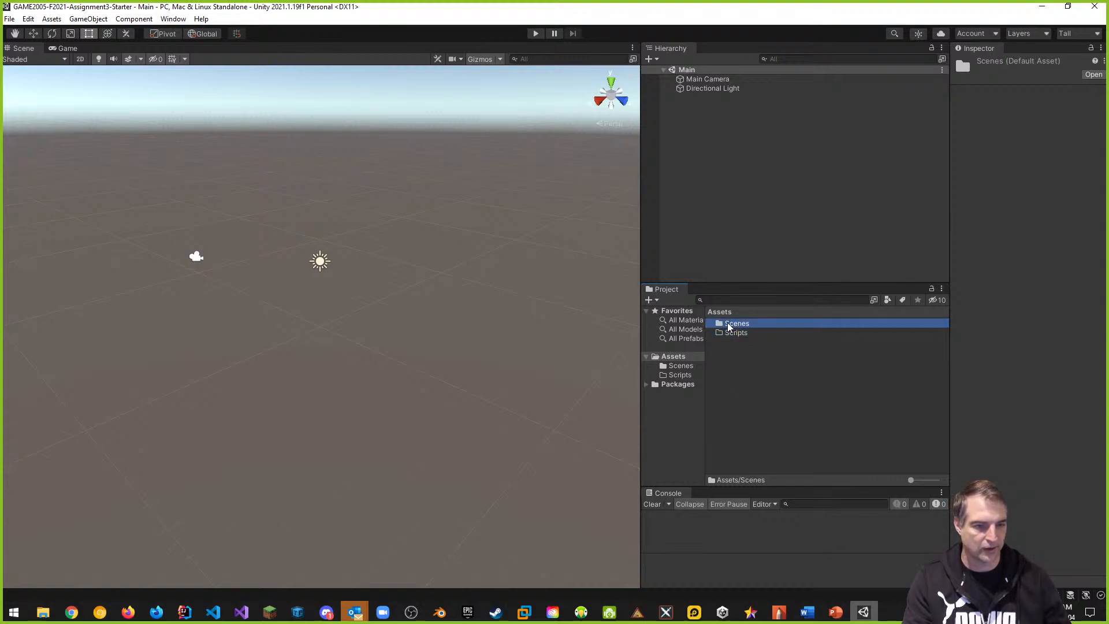
left_click(729, 325)
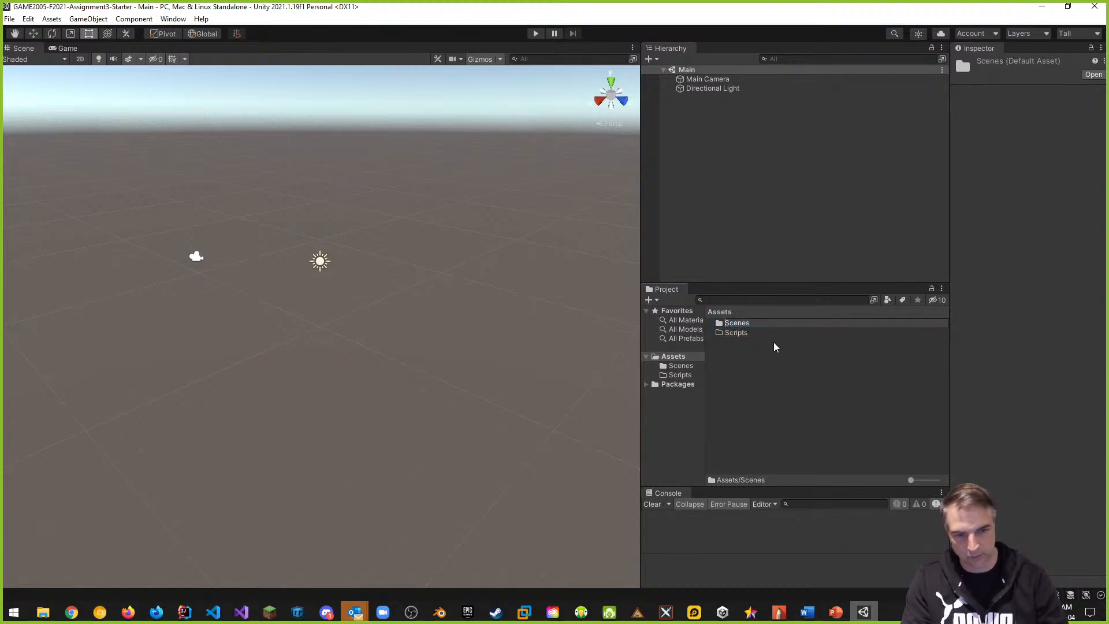
type("[")
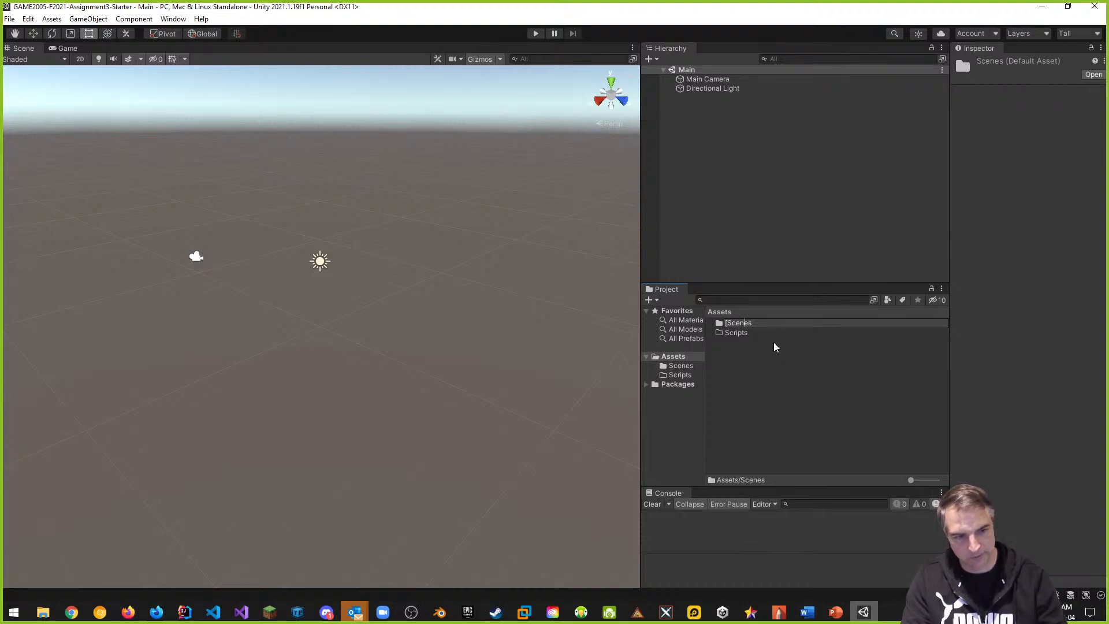
type("]")
key("Return")
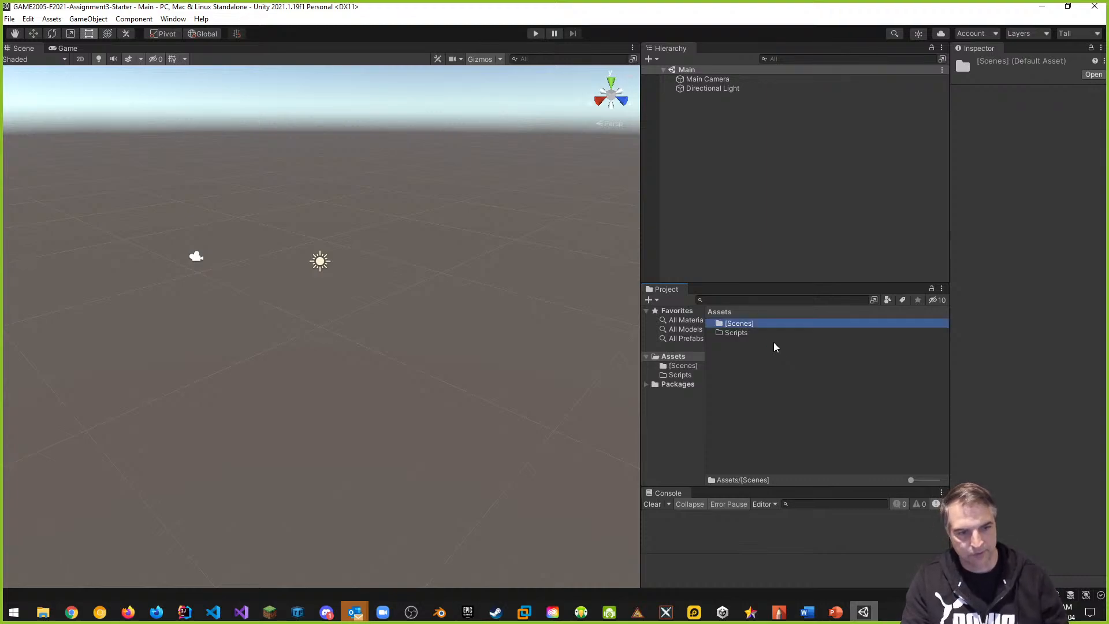
Rename the Scripts folder in Assets to [Scripts]
left_click(729, 335)
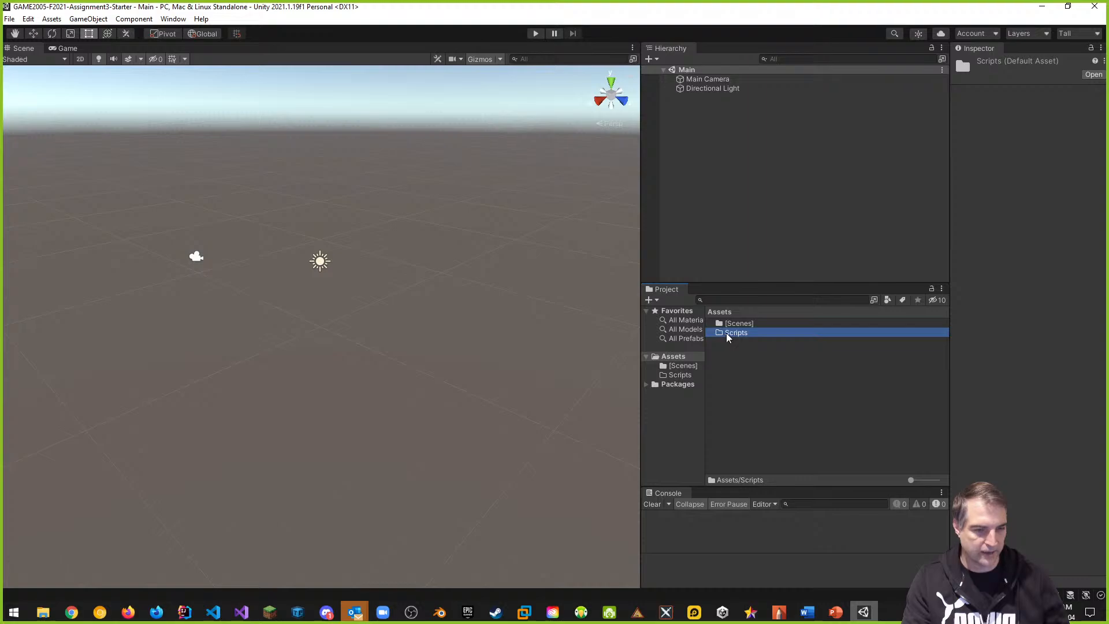
left_click(728, 334)
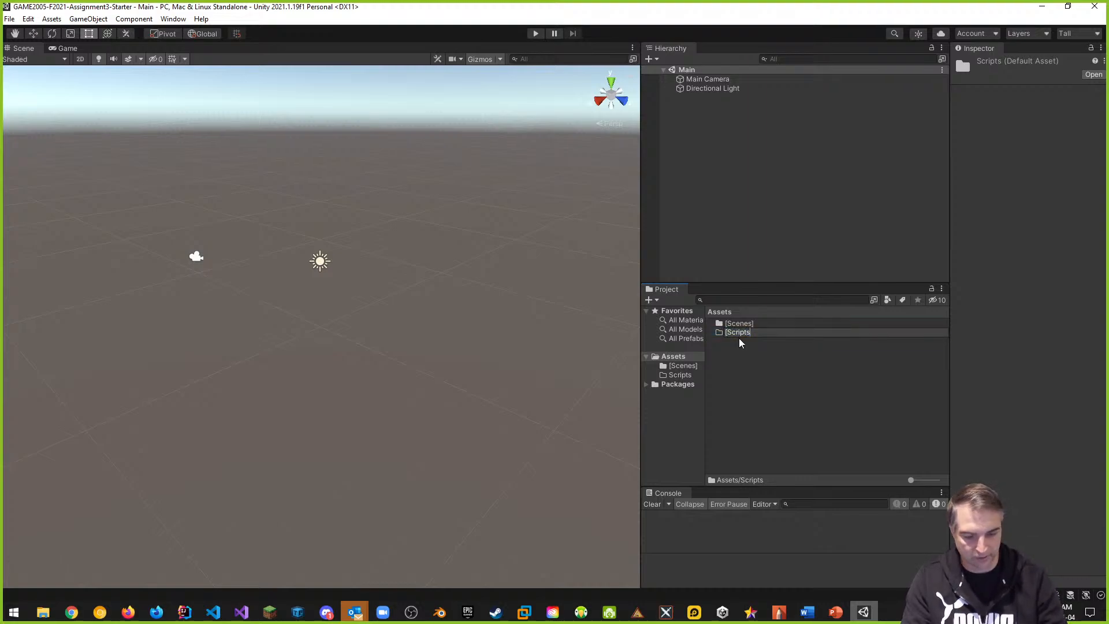
type("]")
key("Return")
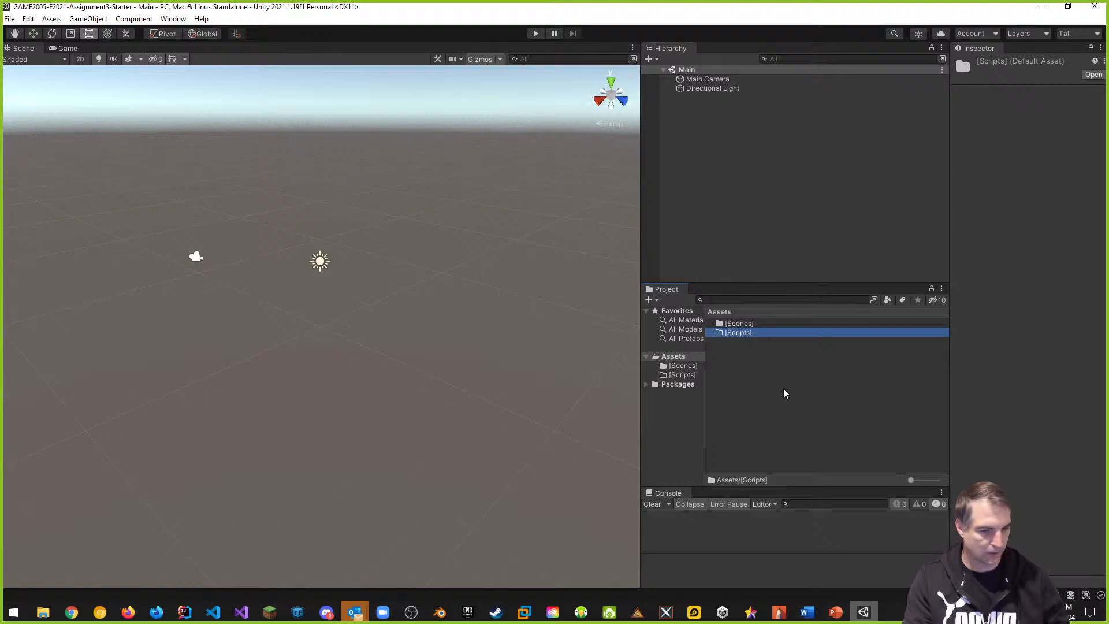
Create a new folder named Materials in Assets
left_click(784, 388)
right_click(740, 362)
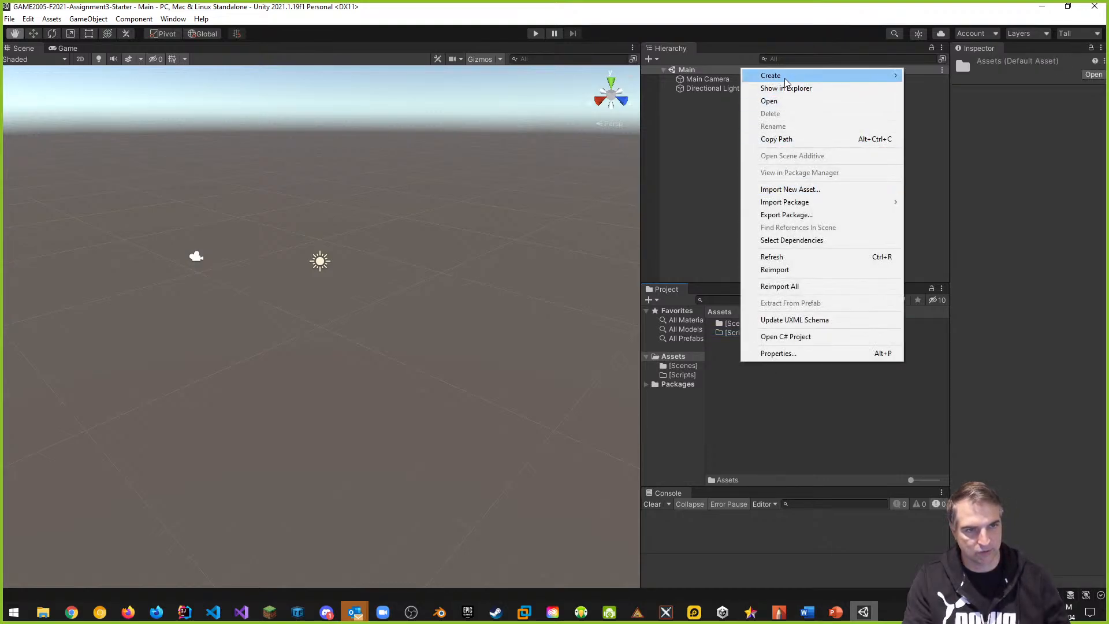
mouse_move(878, 76)
left_click(925, 77)
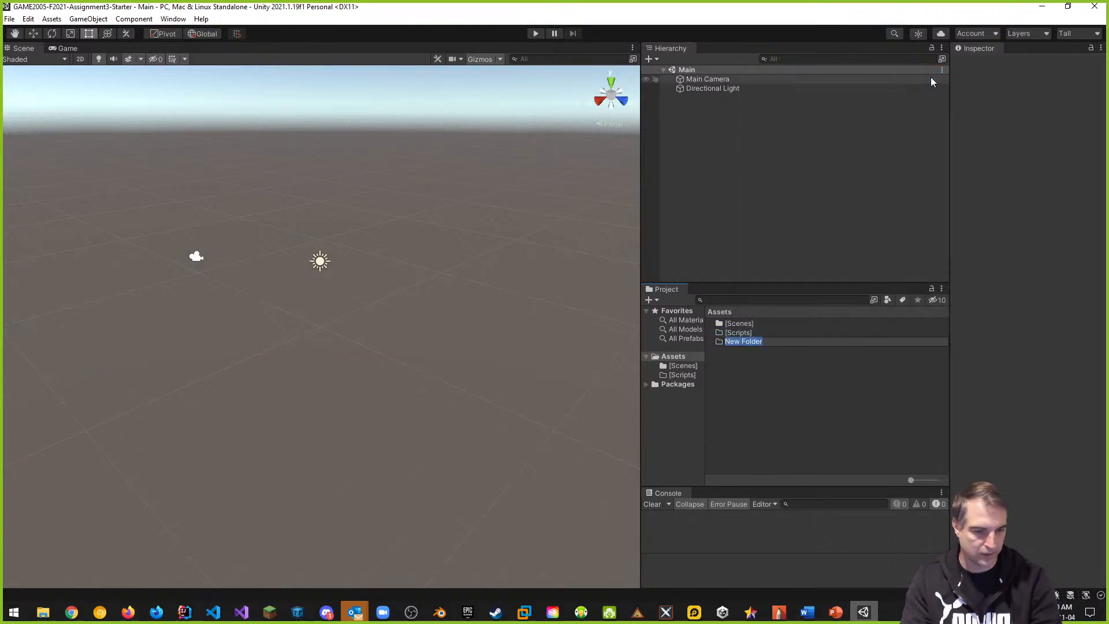
type("Mae")
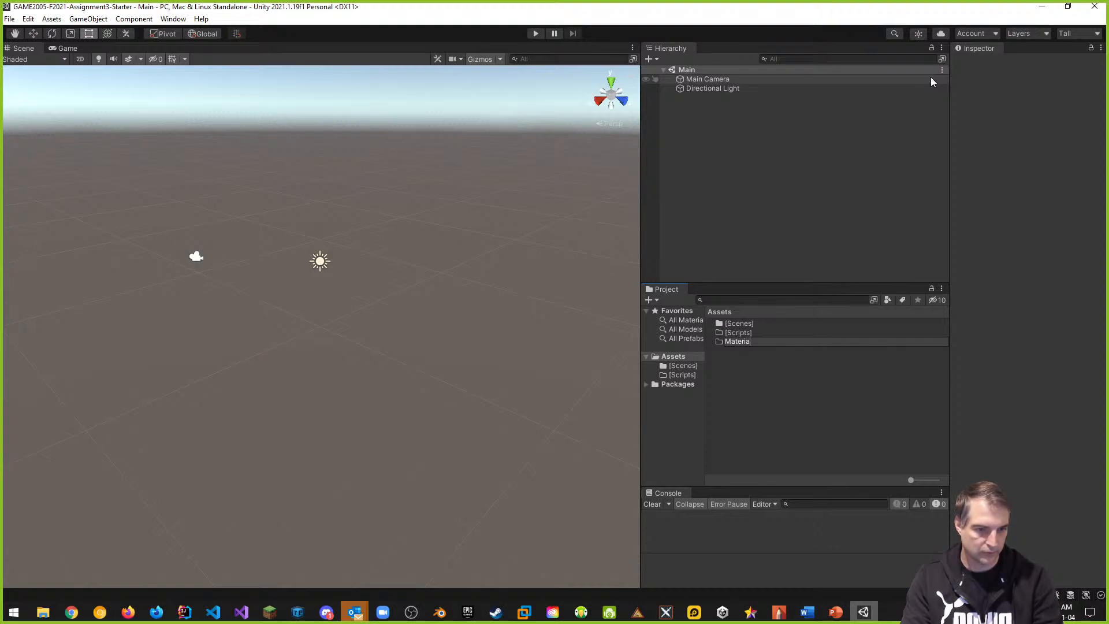
type("s")
key("Return")
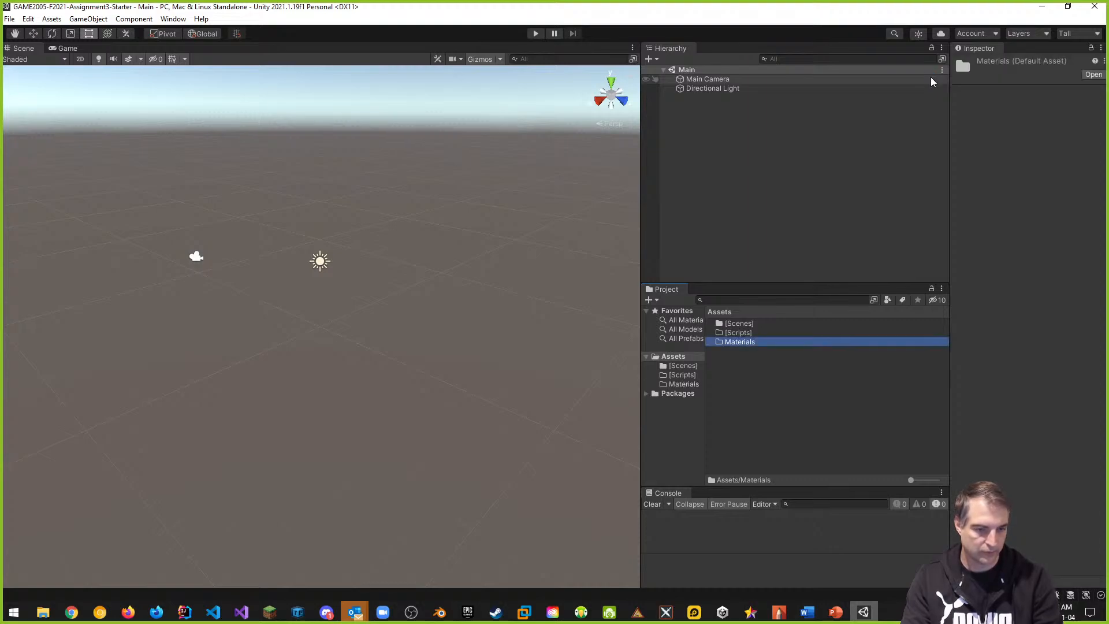
Create a new folder named Models in Assets
right_click(733, 373)
mouse_move(766, 75)
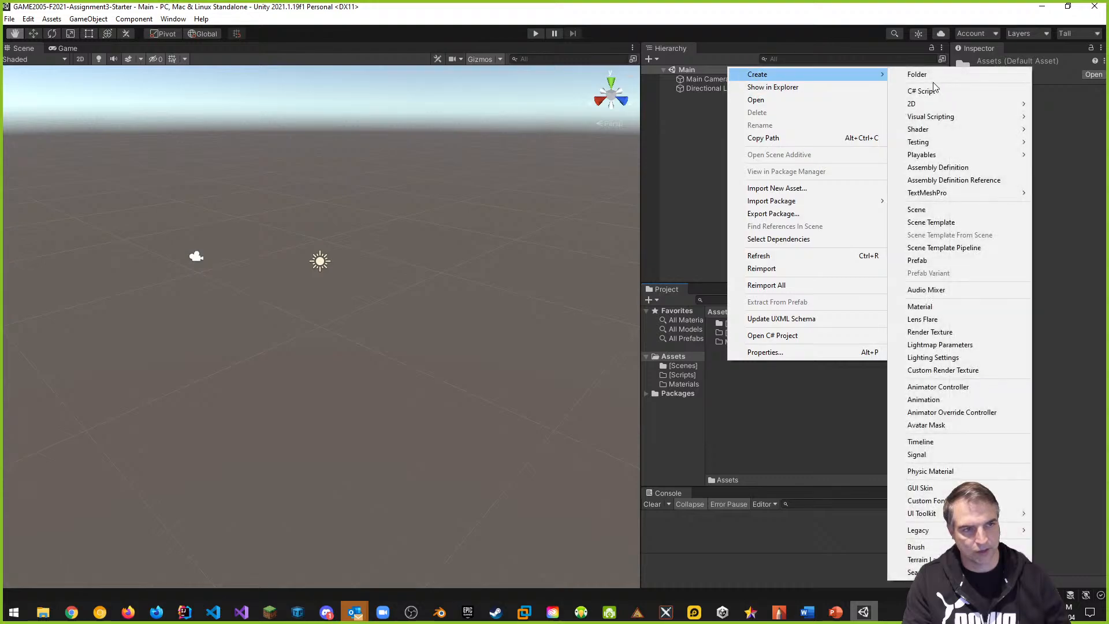
left_click(940, 74)
type("Mod")
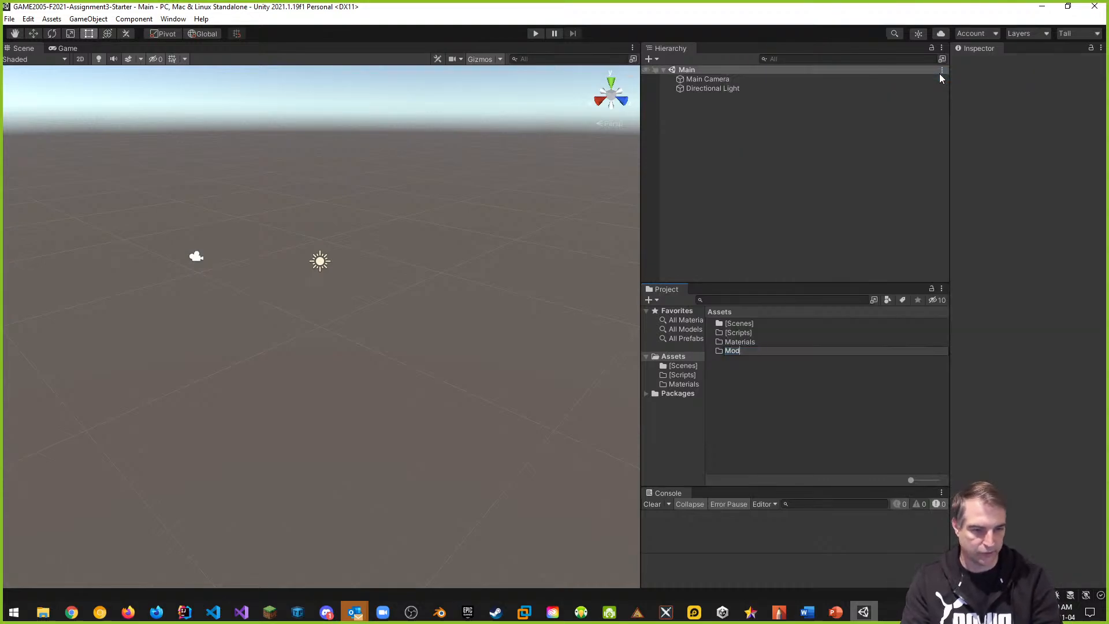
type("els")
key("Return")
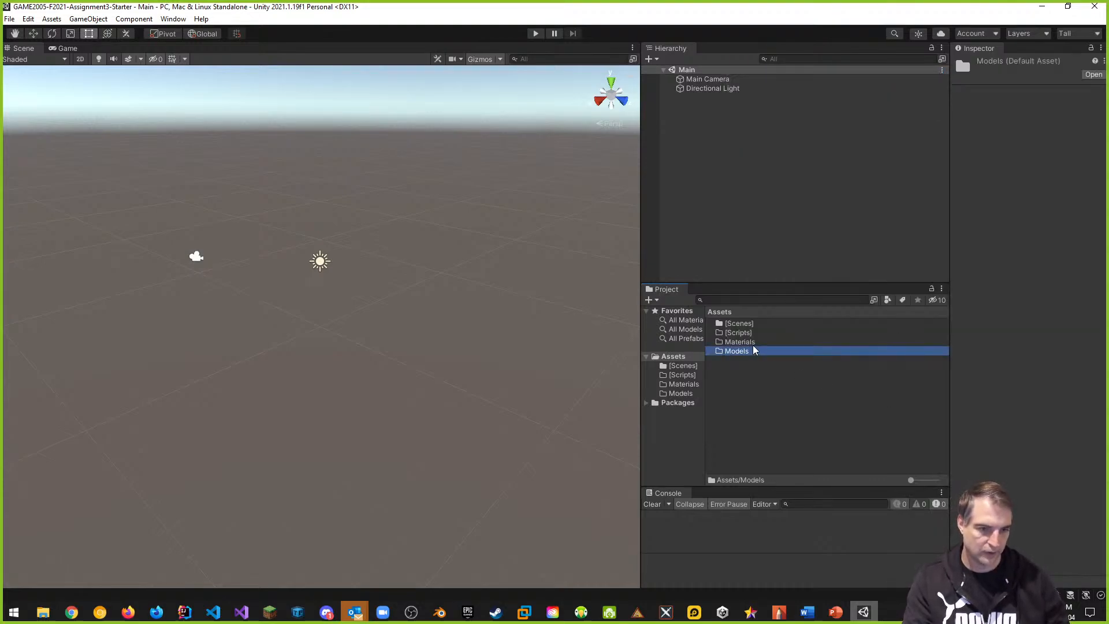
Create a new folder named Textures in Assets
right_click(721, 367)
mouse_move(805, 79)
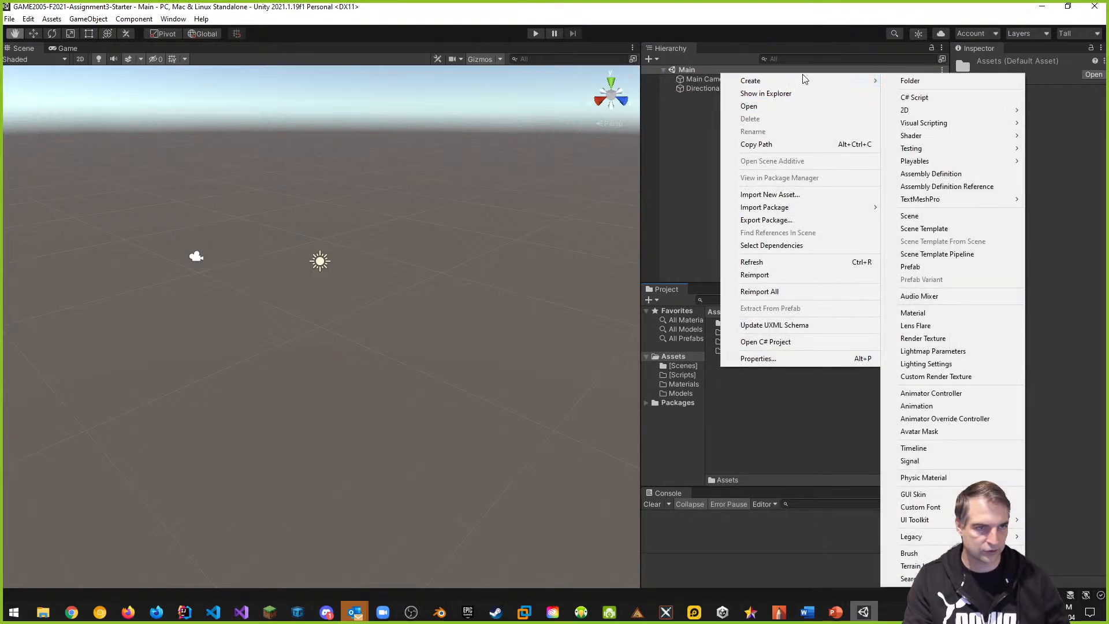
left_click(912, 81)
type("Textures")
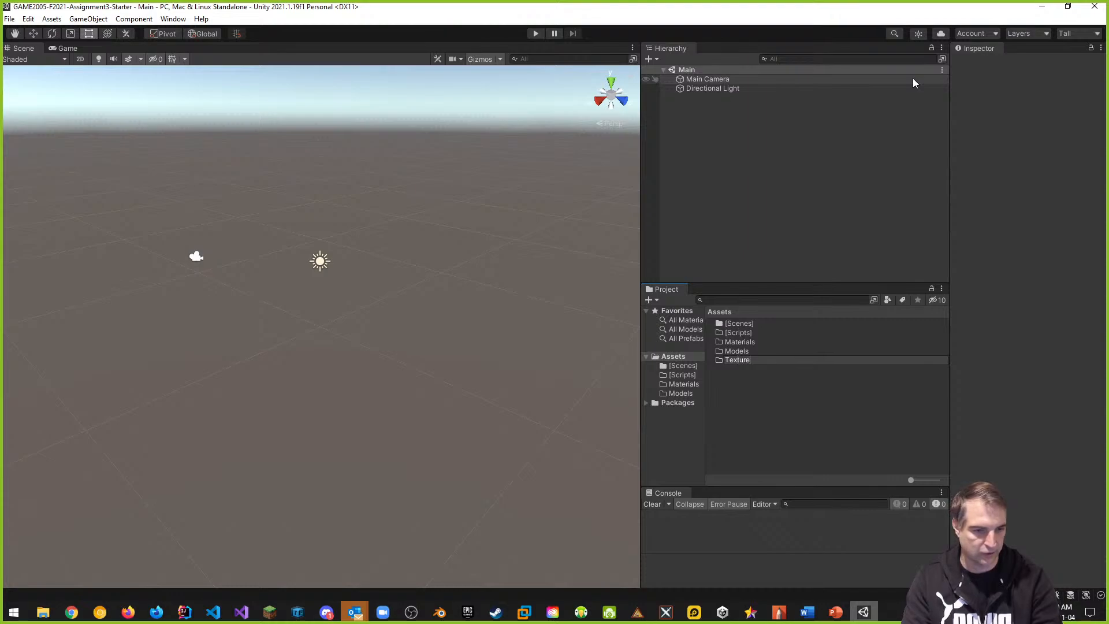
key("Return")
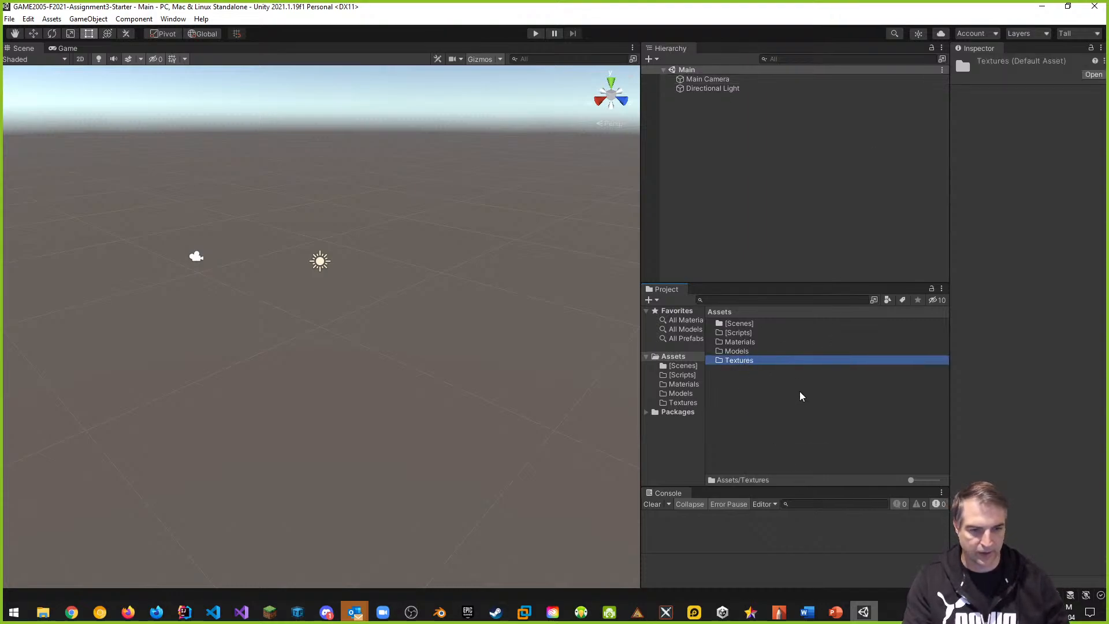
Create a new folder named Prefabs in Assets
right_click(717, 383)
mouse_move(770, 92)
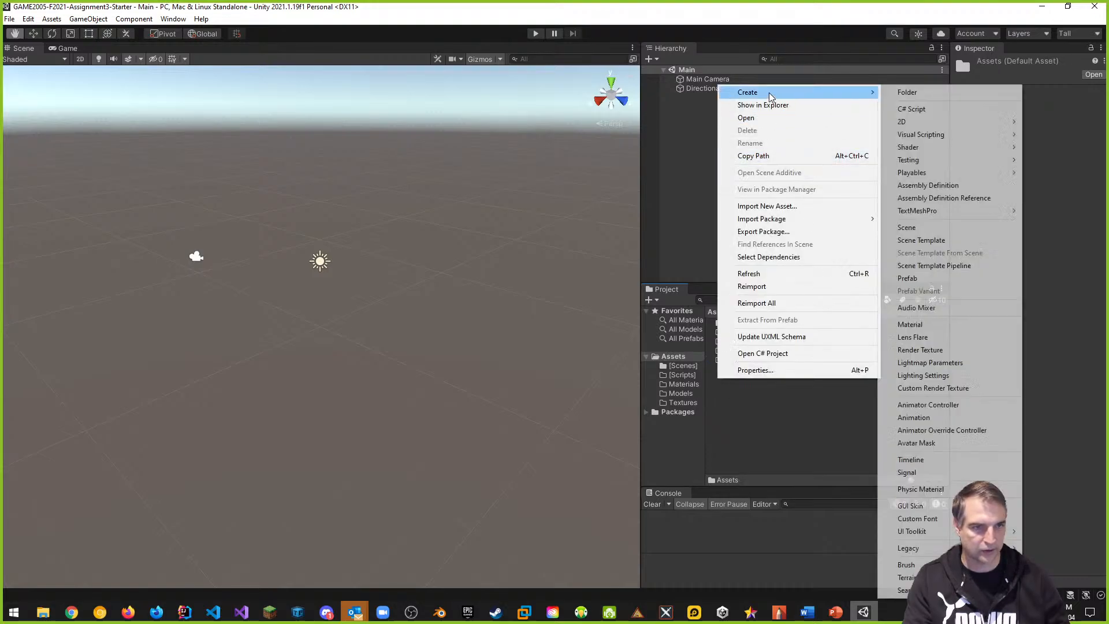
left_click(924, 92)
type("Prefabs")
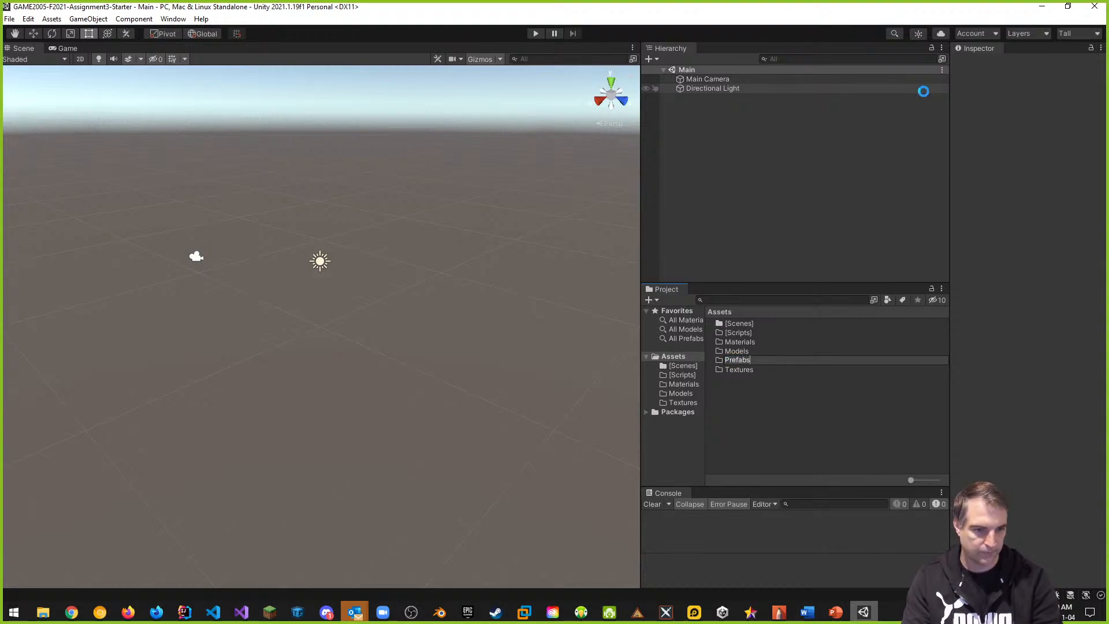
key("Return")
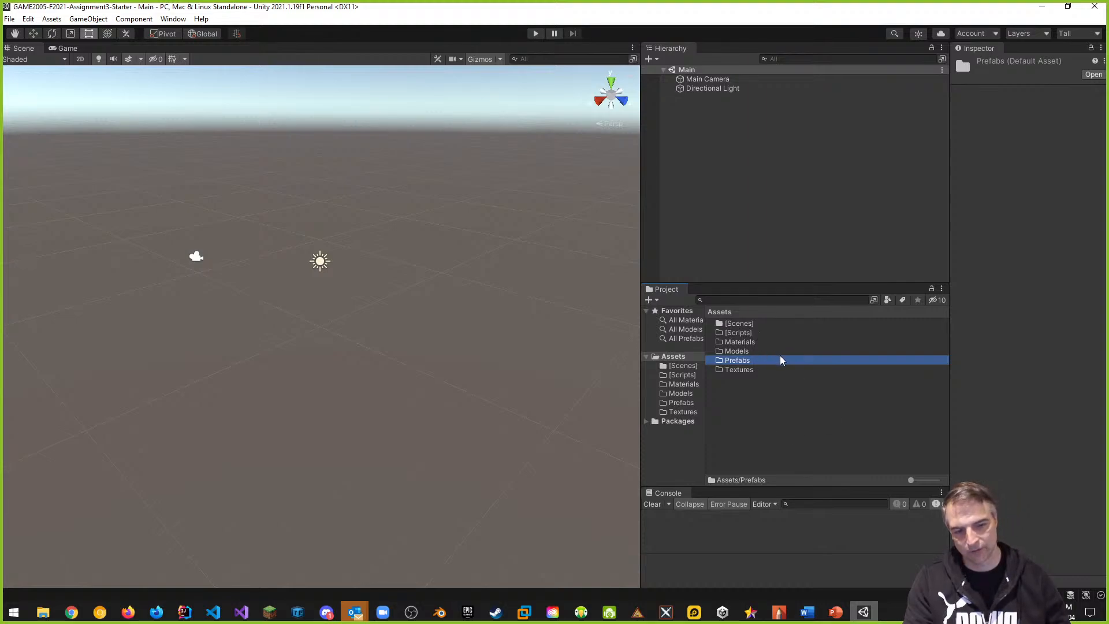
Create a new folder named Audio in Assets and clear the folder selection
right_click(730, 405)
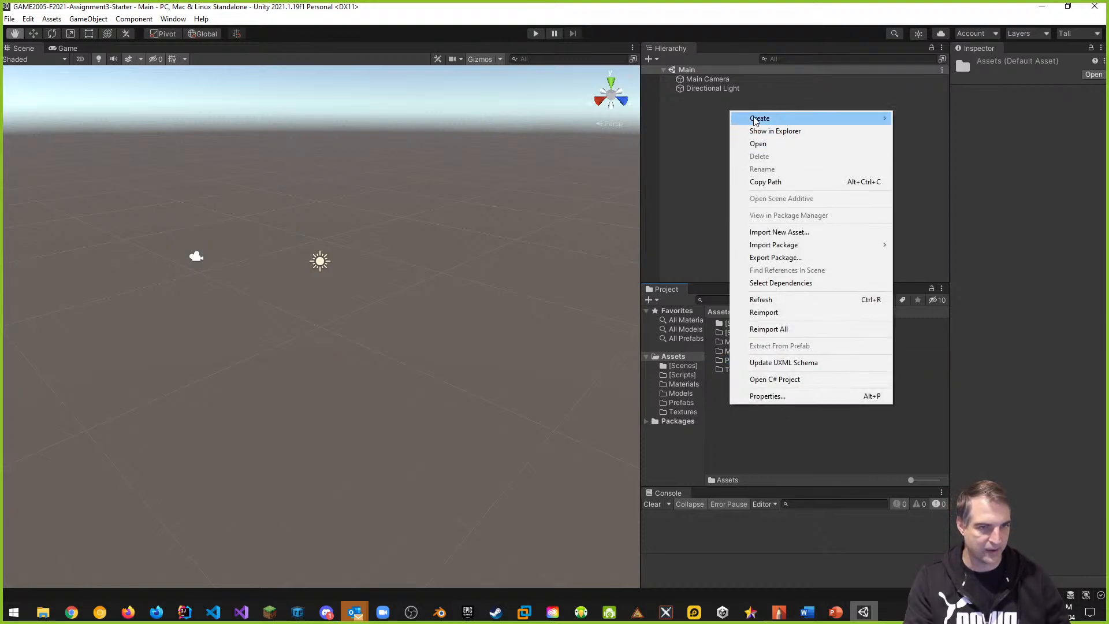
mouse_move(754, 118)
left_click(932, 121)
type("Audio")
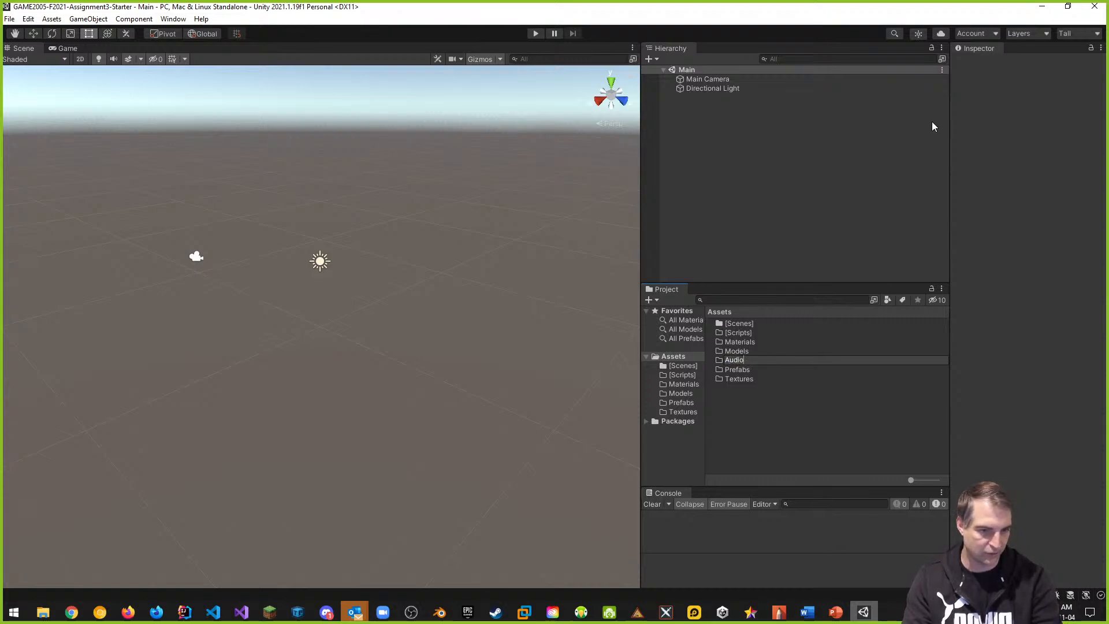
key("Return")
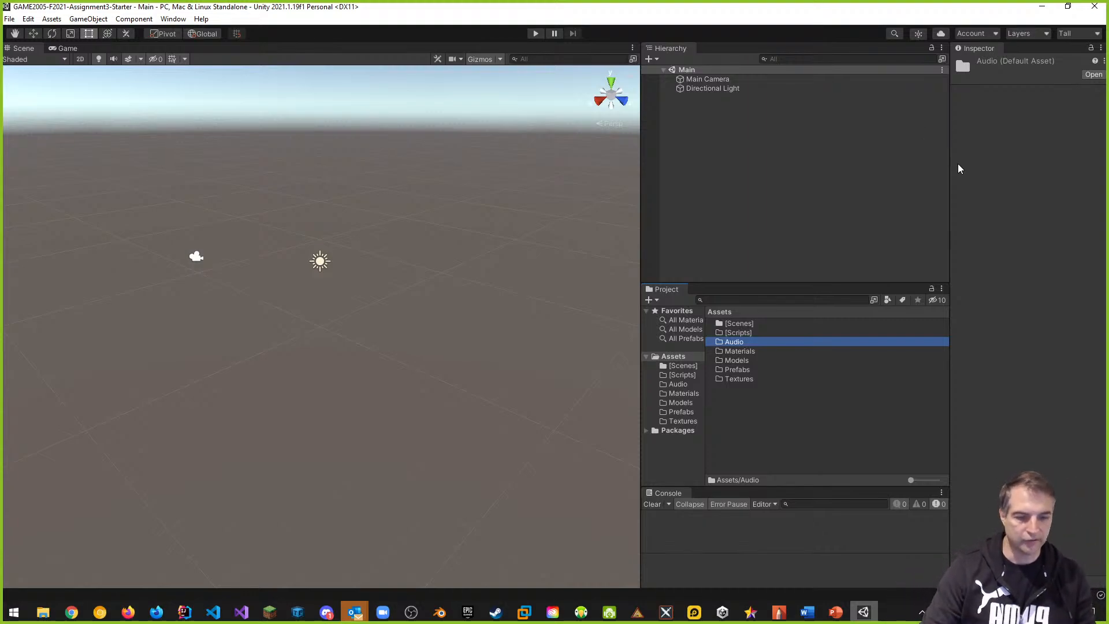
left_click(744, 420)
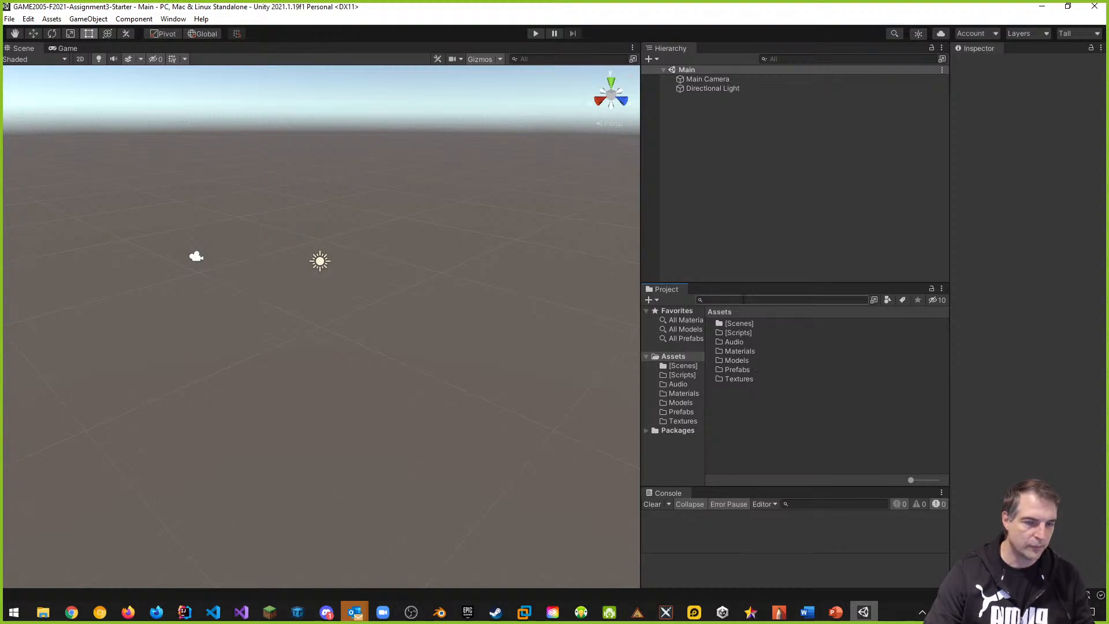
Narrow the Hierarchy, Project and Console column, and bring up the Save Layout dialog without saving a layout
left_click_drag(641, 250, 707, 250)
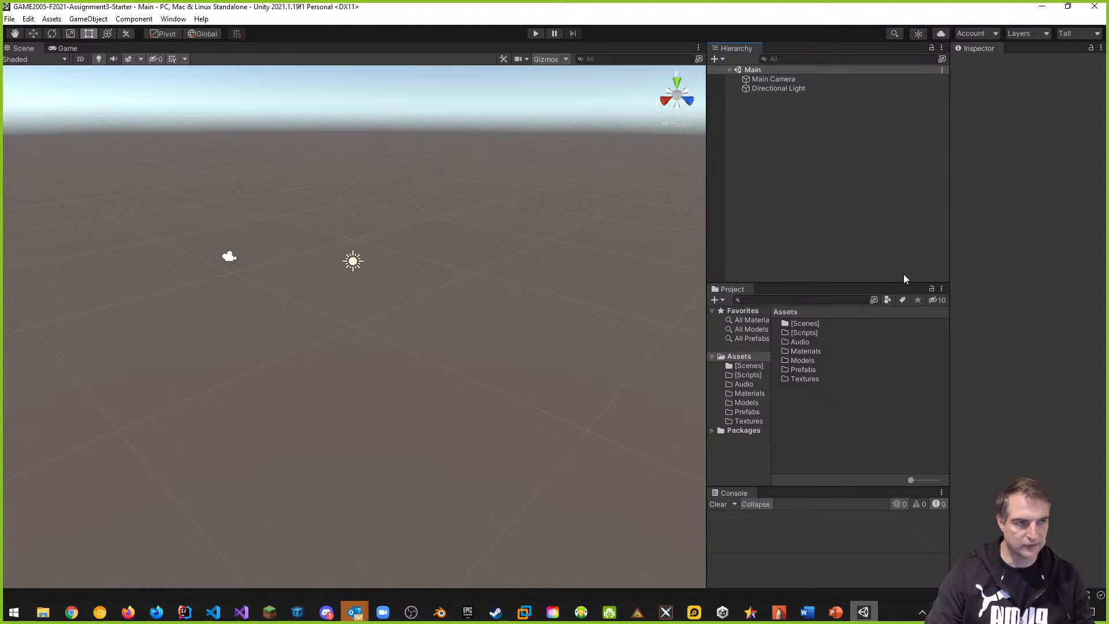
left_click(1067, 35)
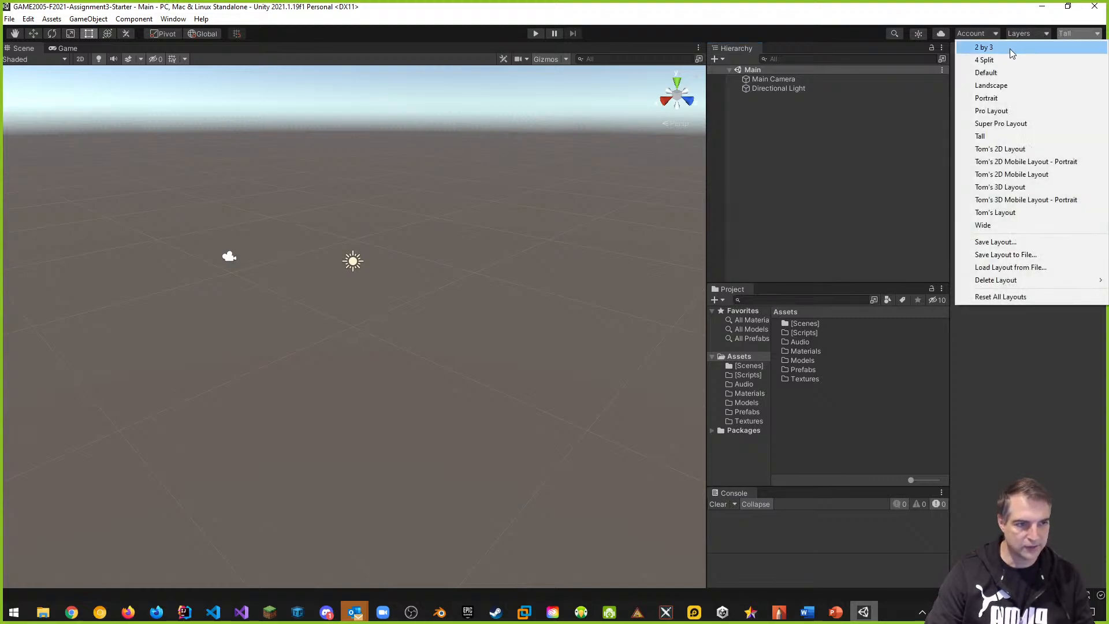
left_click(998, 245)
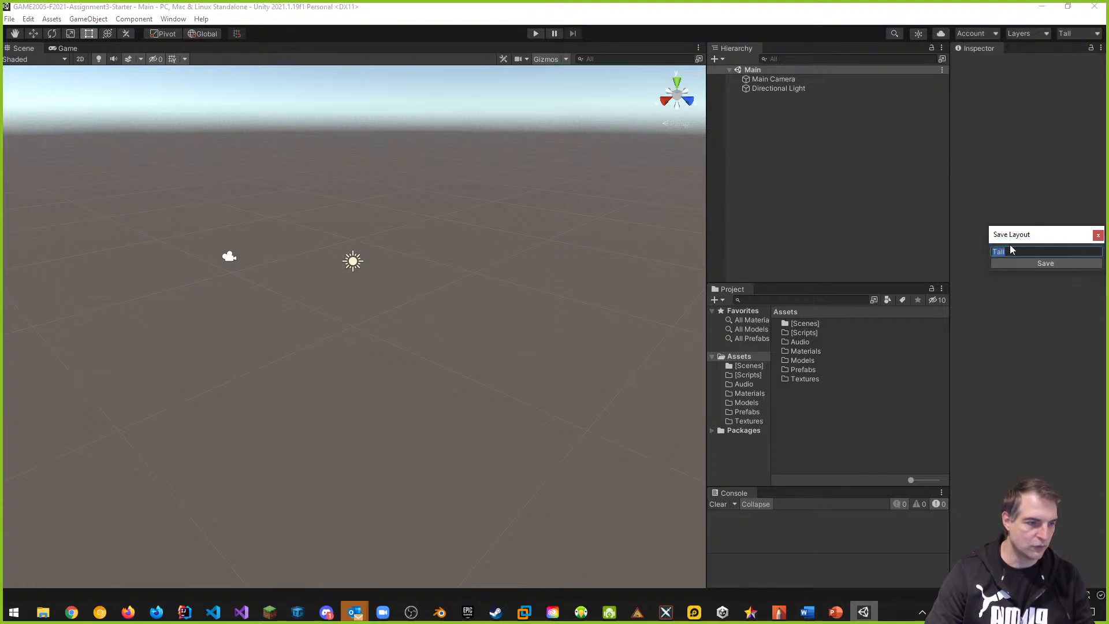
left_click(1098, 235)
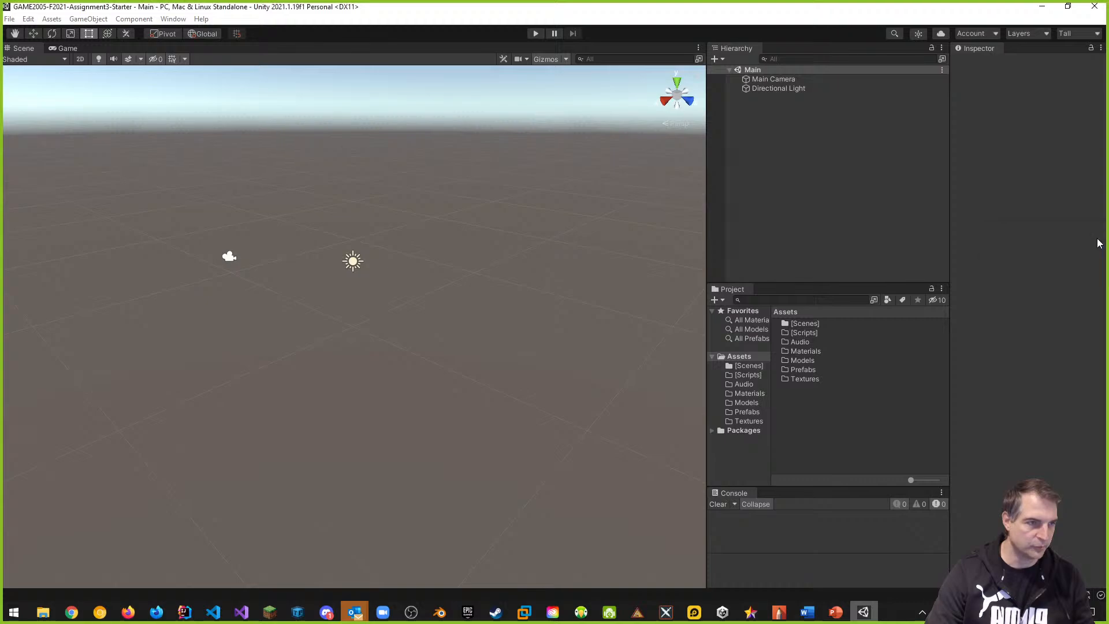
Switch the editor to the Default window layout, and replace it with the saved custom 3D Layout
left_click(1066, 35)
left_click(988, 73)
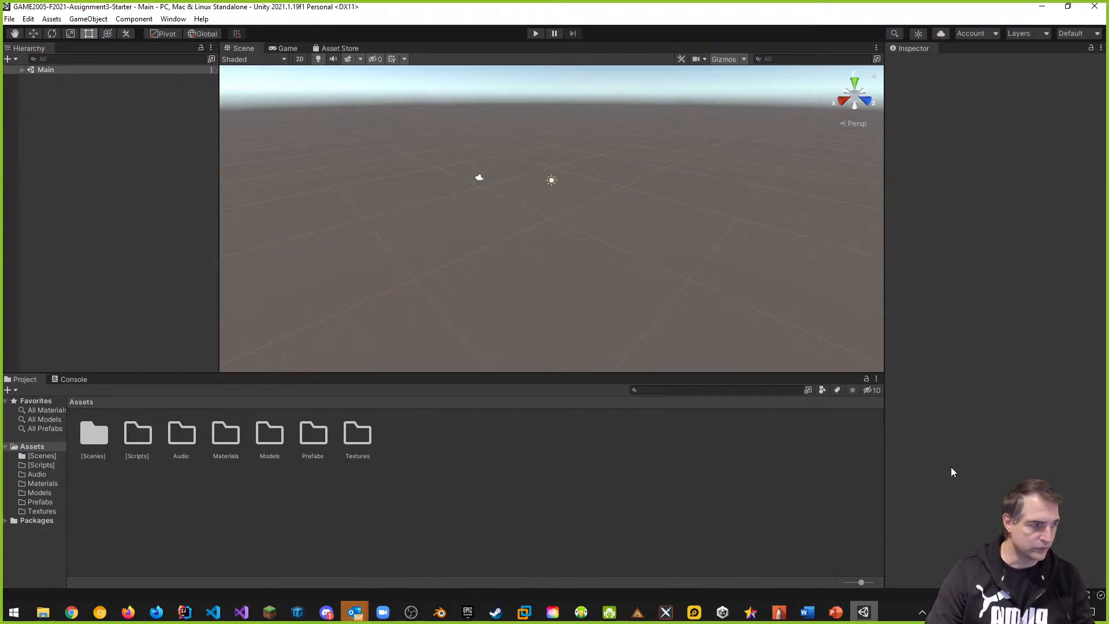
left_click(1078, 33)
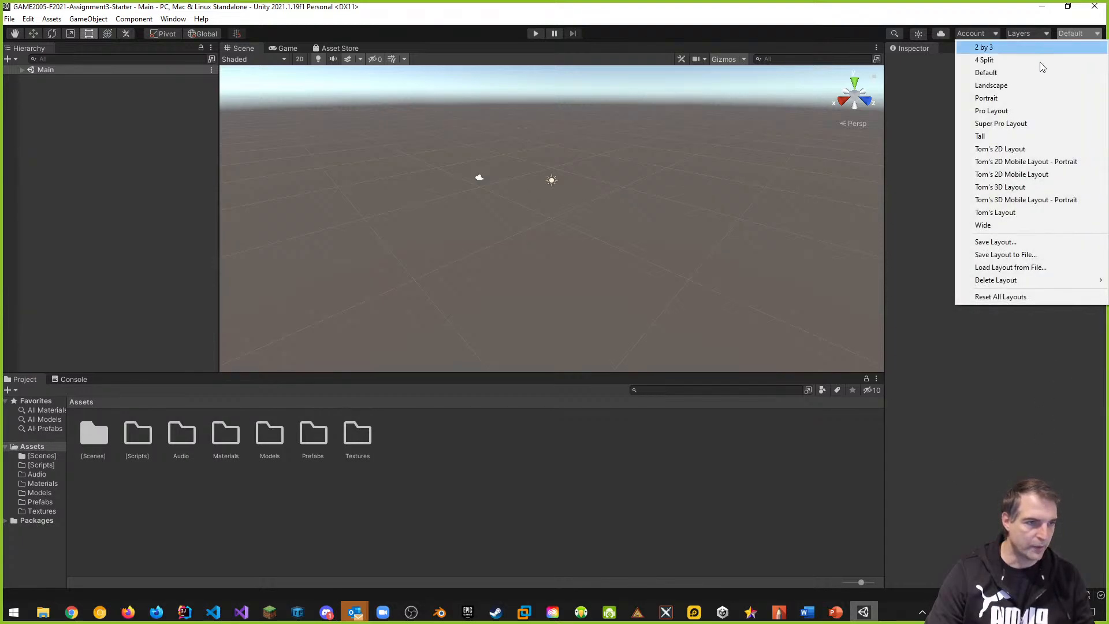
left_click(1009, 189)
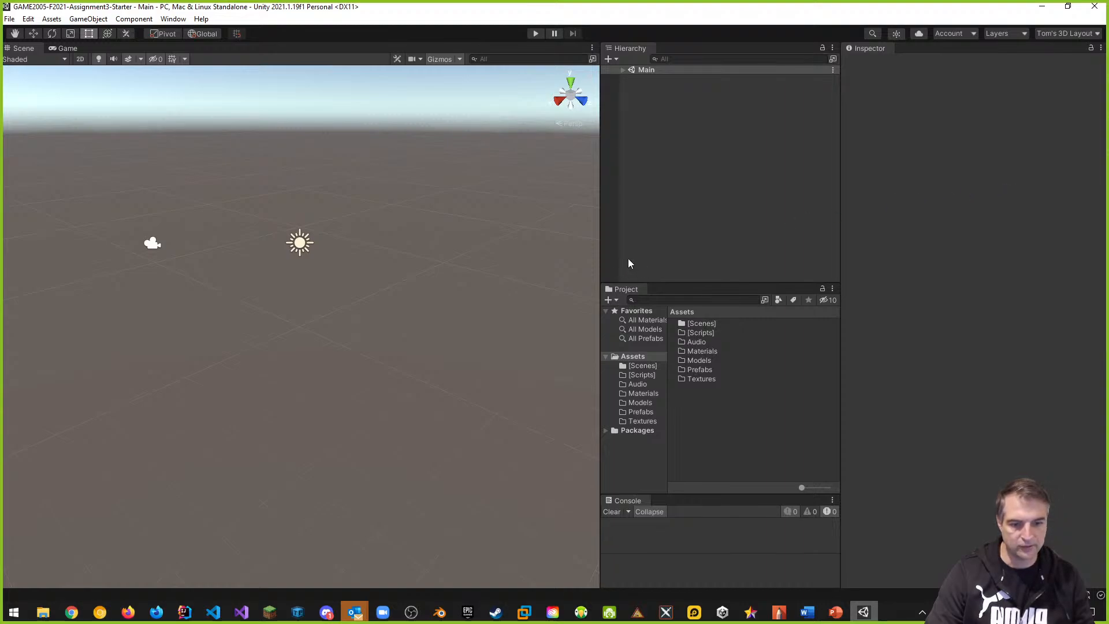
Enlarge the Scene view by narrowing the Hierarchy, Project and Console column, and expand the Main scene's objects
left_click_drag(601, 244, 832, 244)
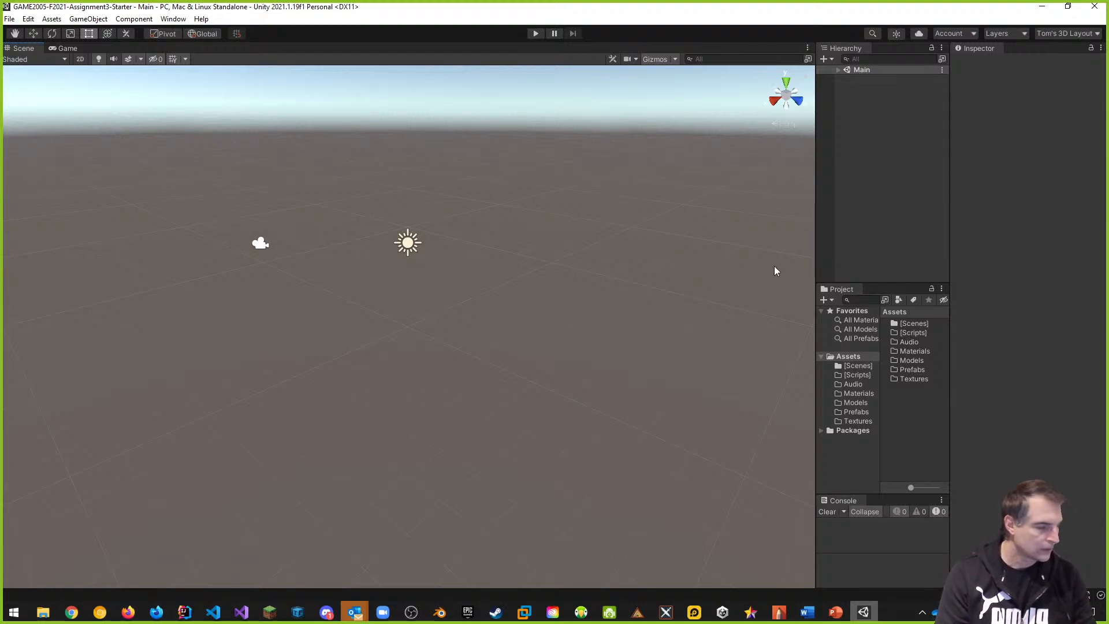
left_click(838, 70)
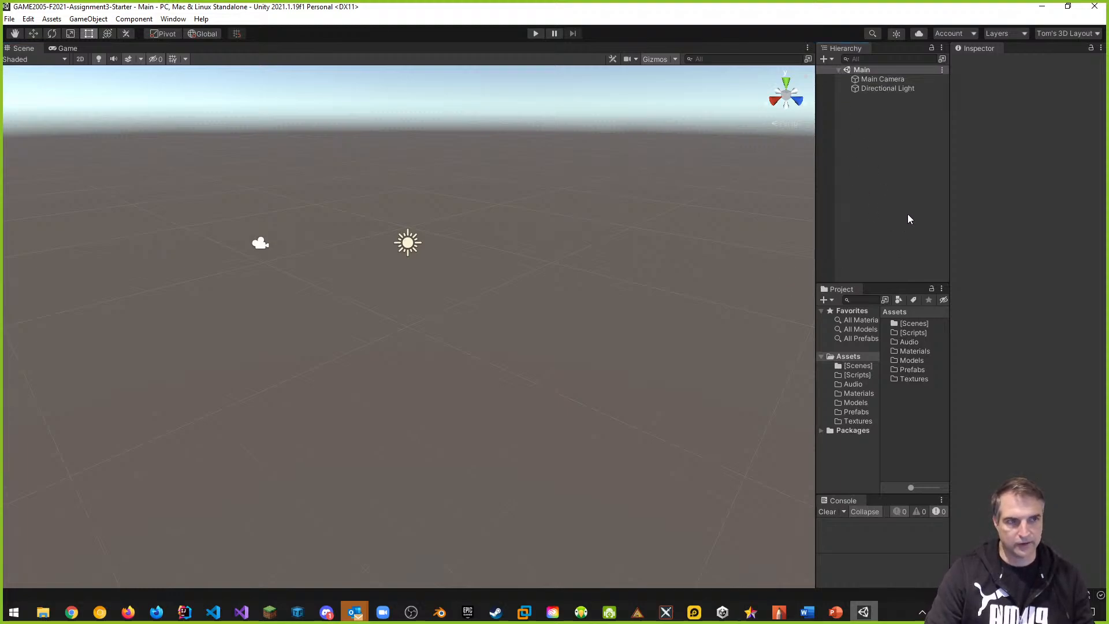
Widen the Hierarchy, Project and Console column, and inspect the components of the Main Camera and Directional Light
left_click(871, 81)
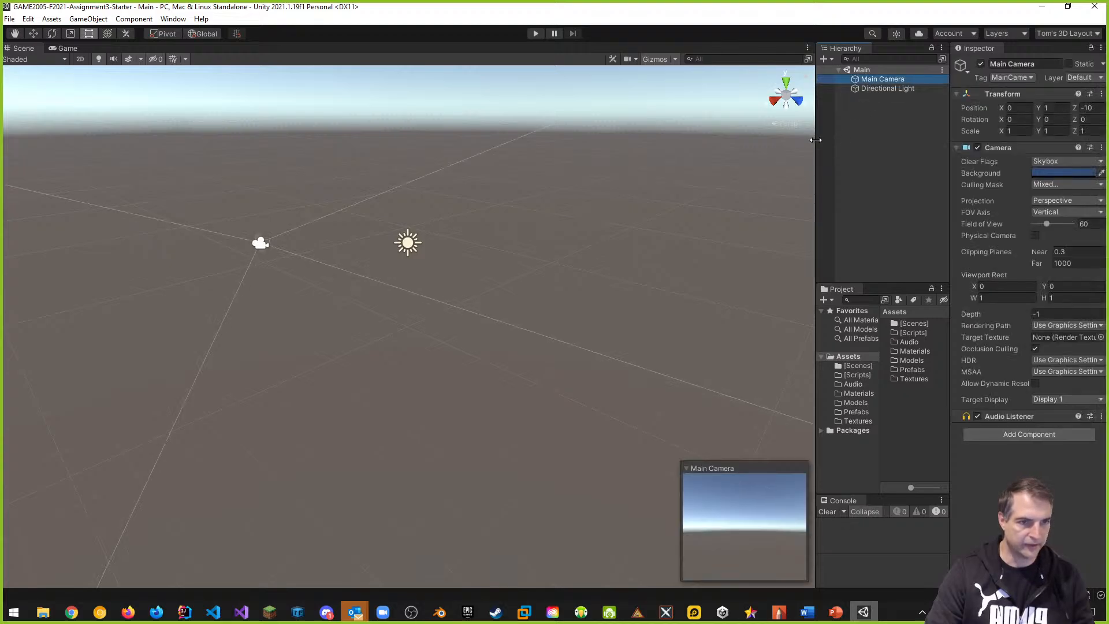
left_click_drag(815, 140, 723, 140)
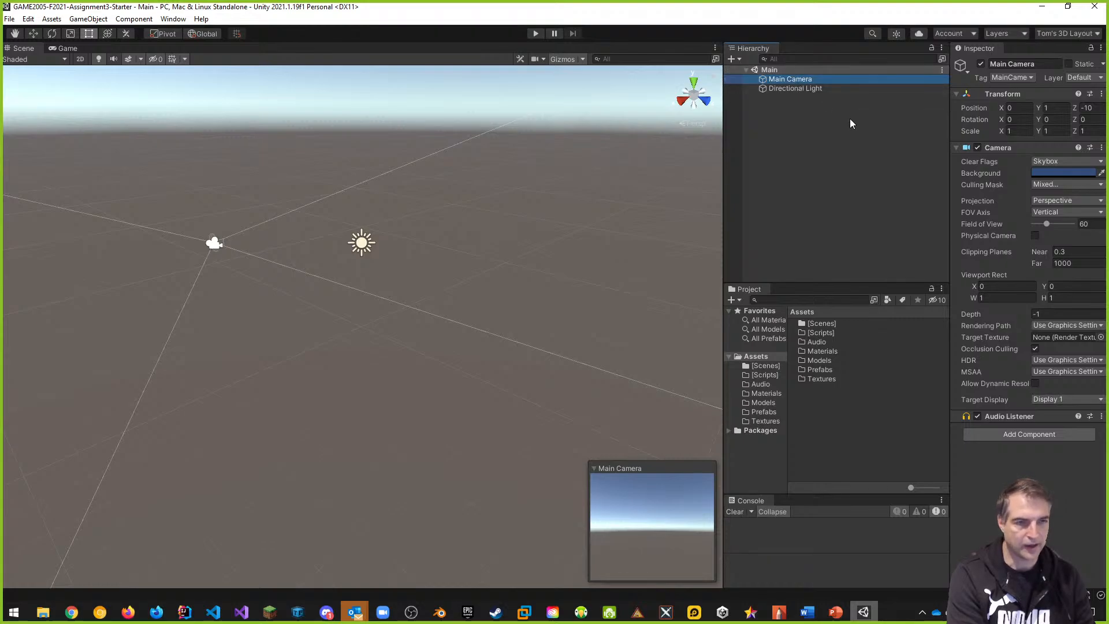
left_click(782, 88)
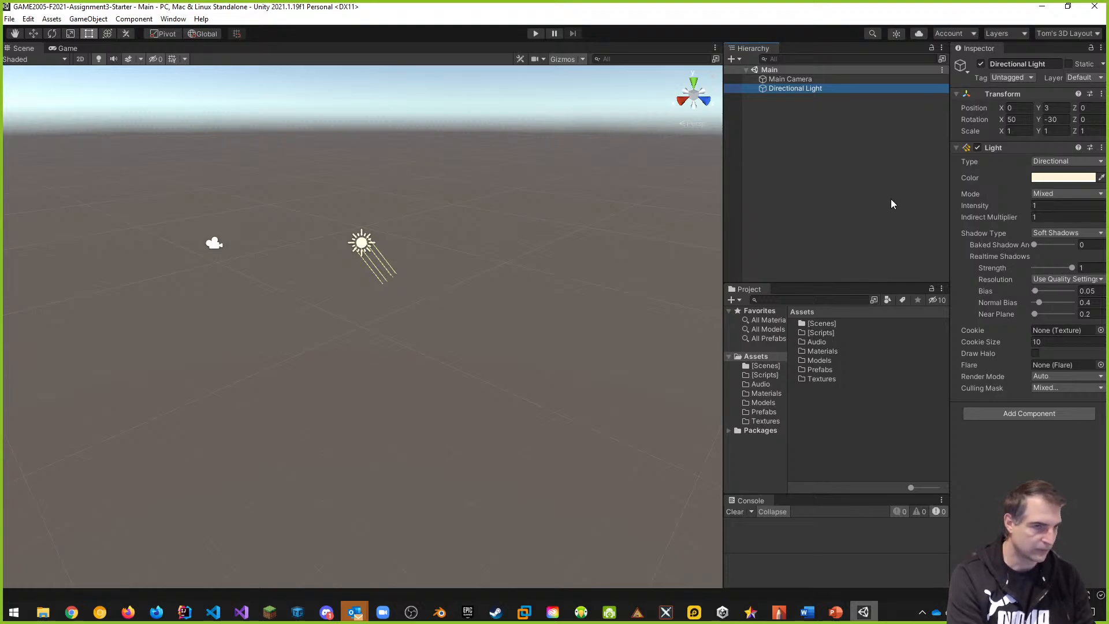
left_click(799, 79)
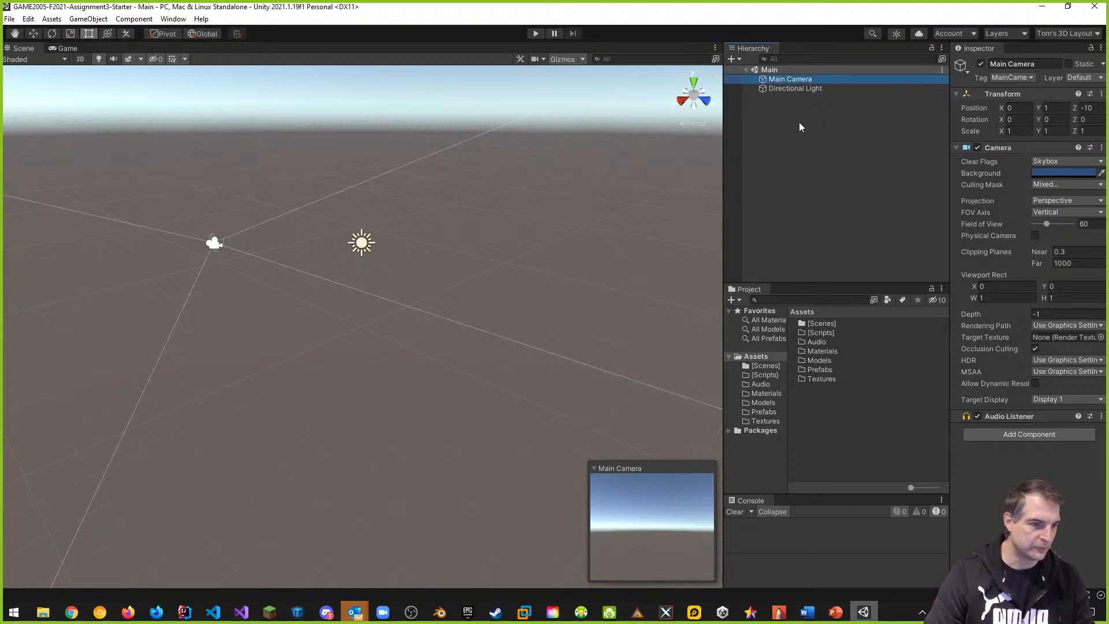
Create an empty object in the Main scene, keep its default name, and select it
right_click(785, 128)
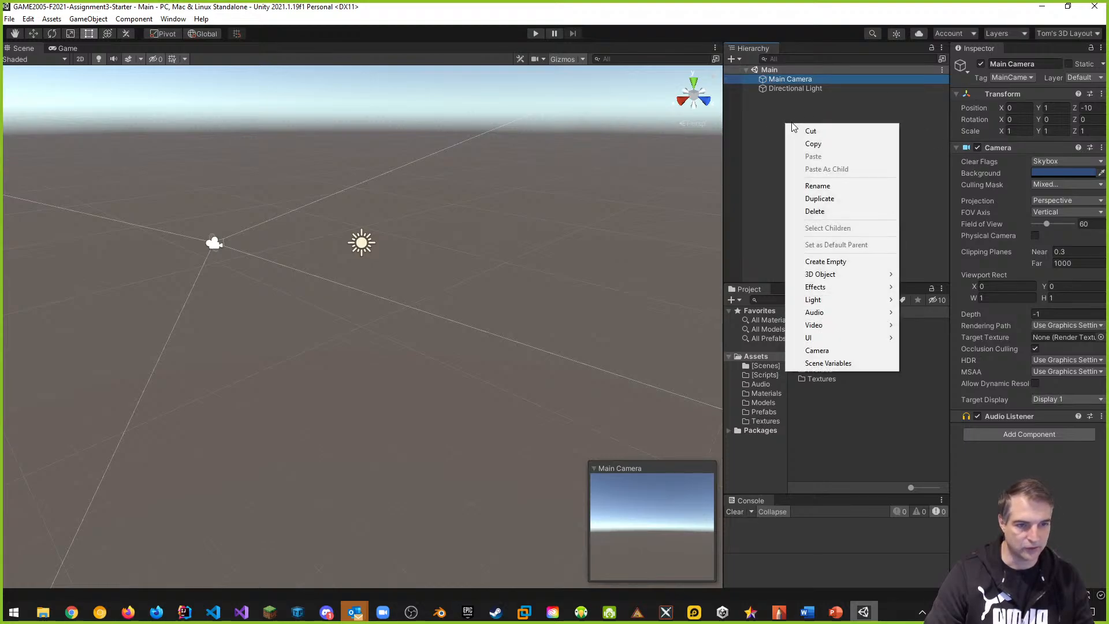
left_click(825, 262)
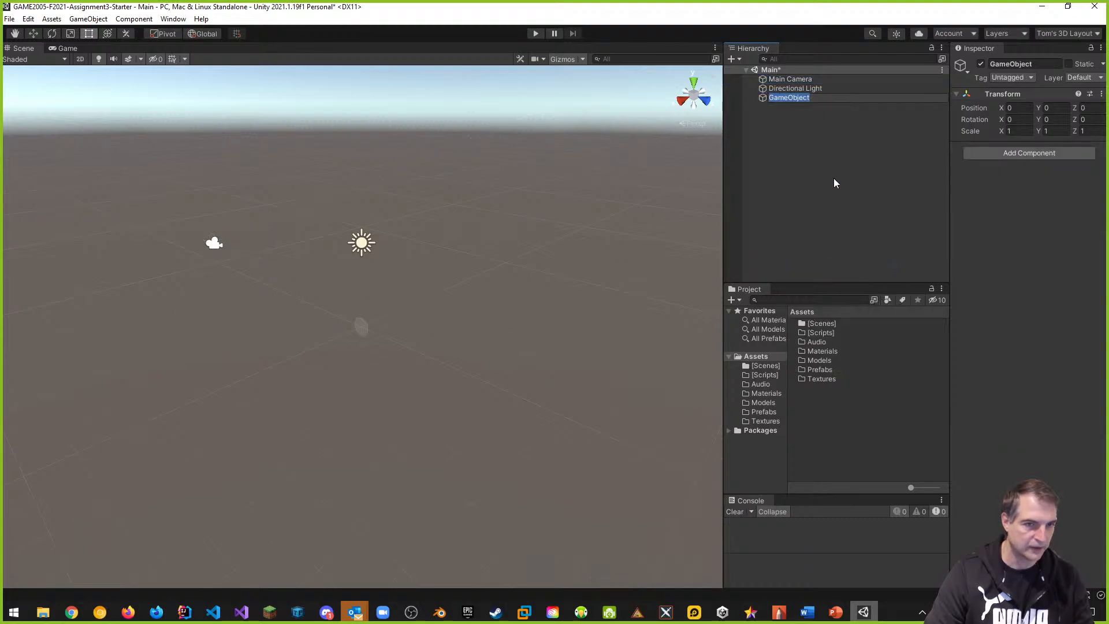
left_click(808, 134)
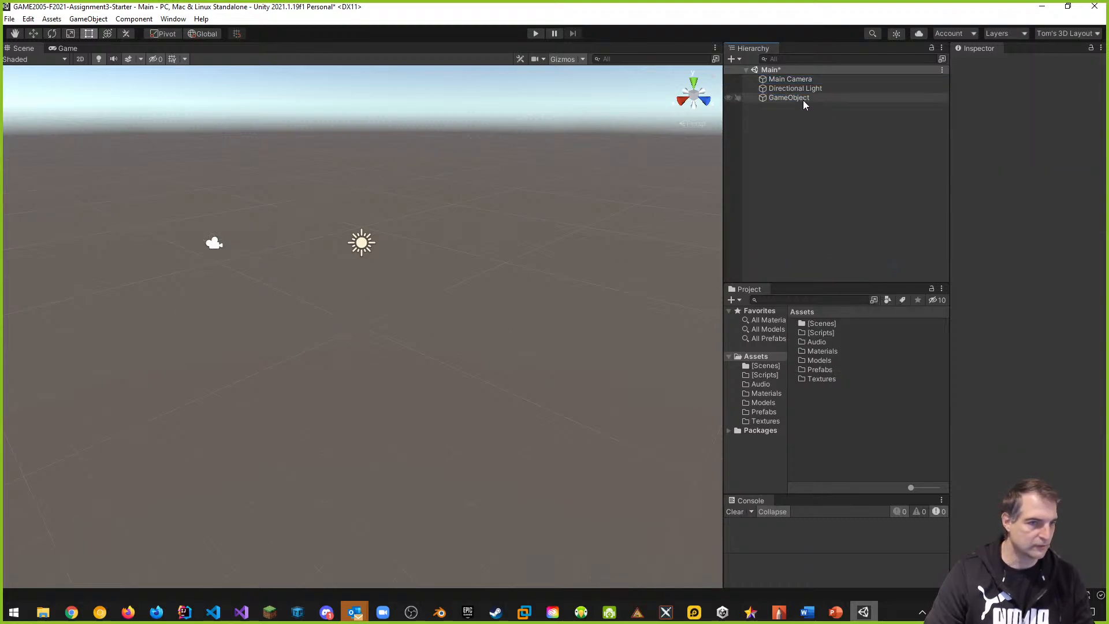
left_click(799, 98)
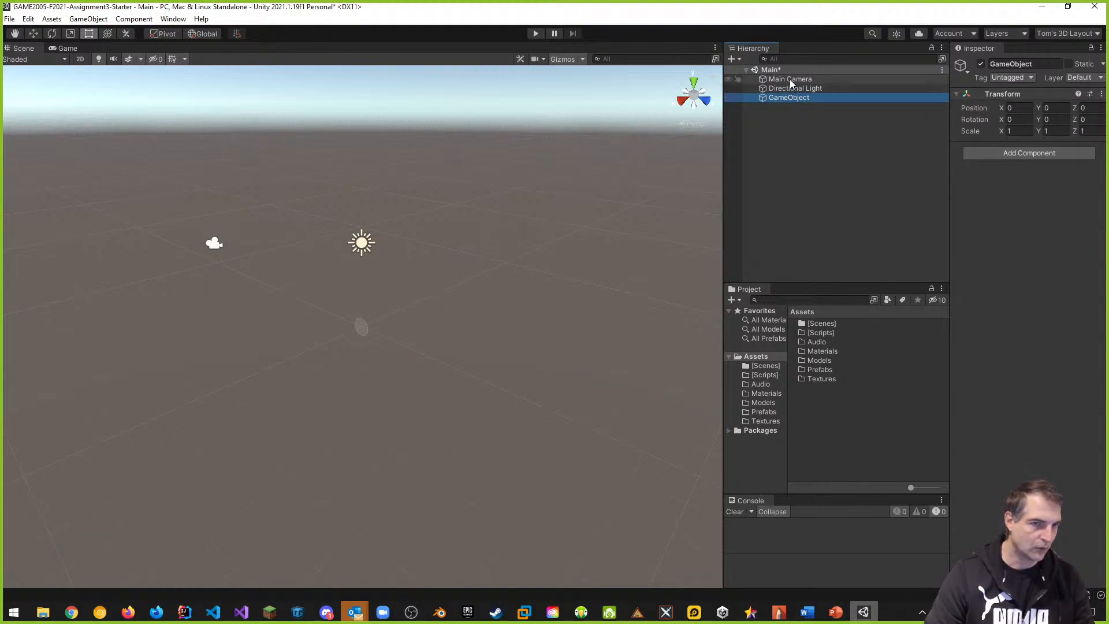
Compare the components of the Main Camera, the Directional Light and the empty GameObject in the Inspector
left_click(825, 79)
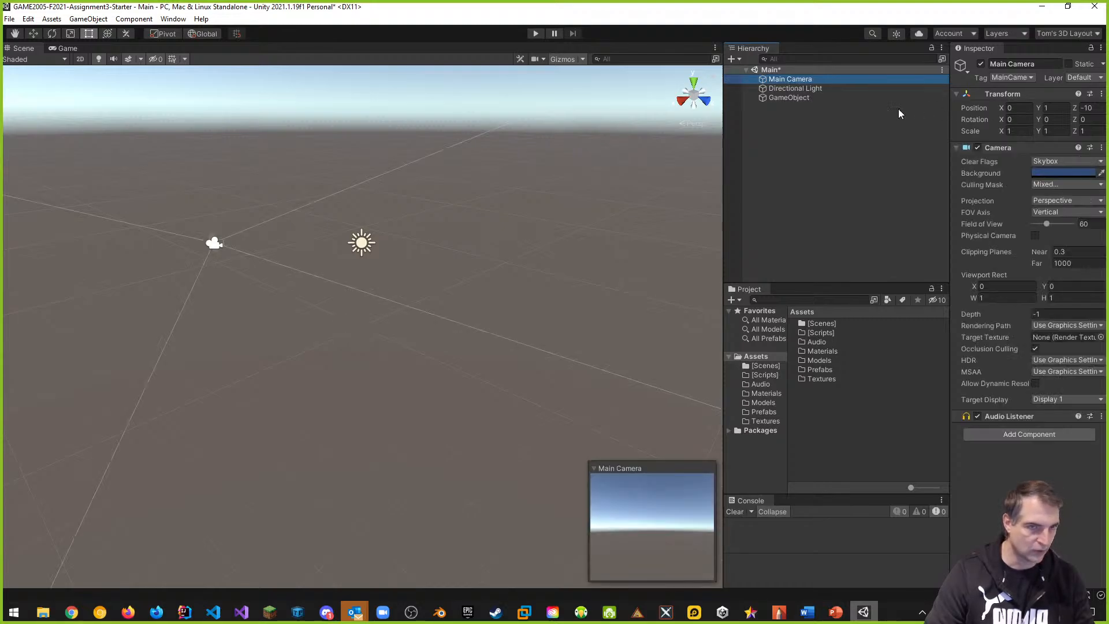
left_click(831, 90)
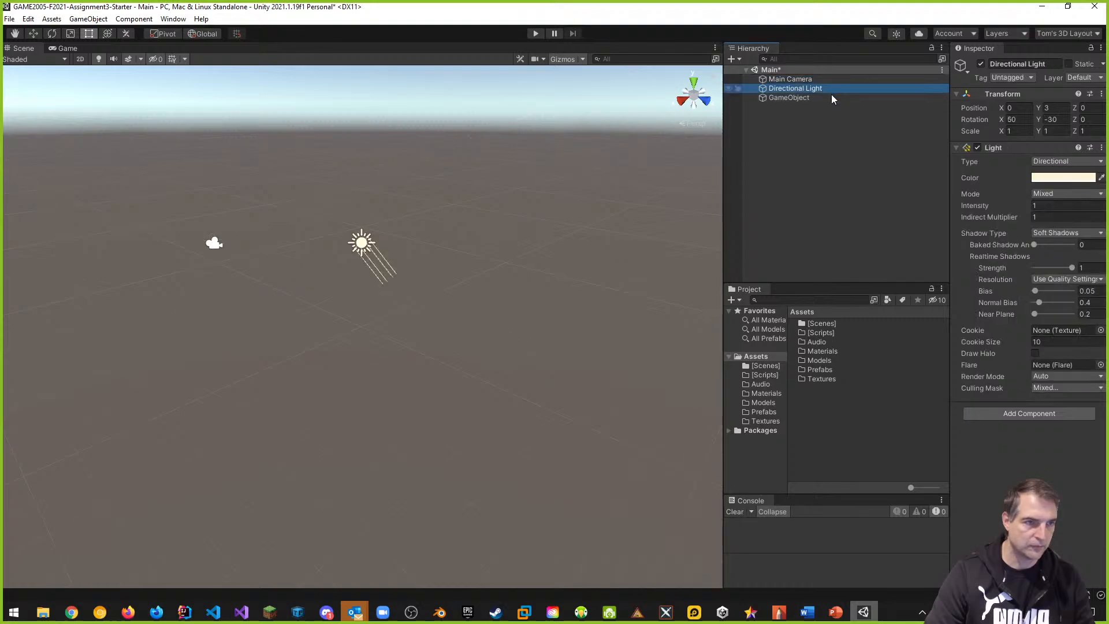
left_click(802, 97)
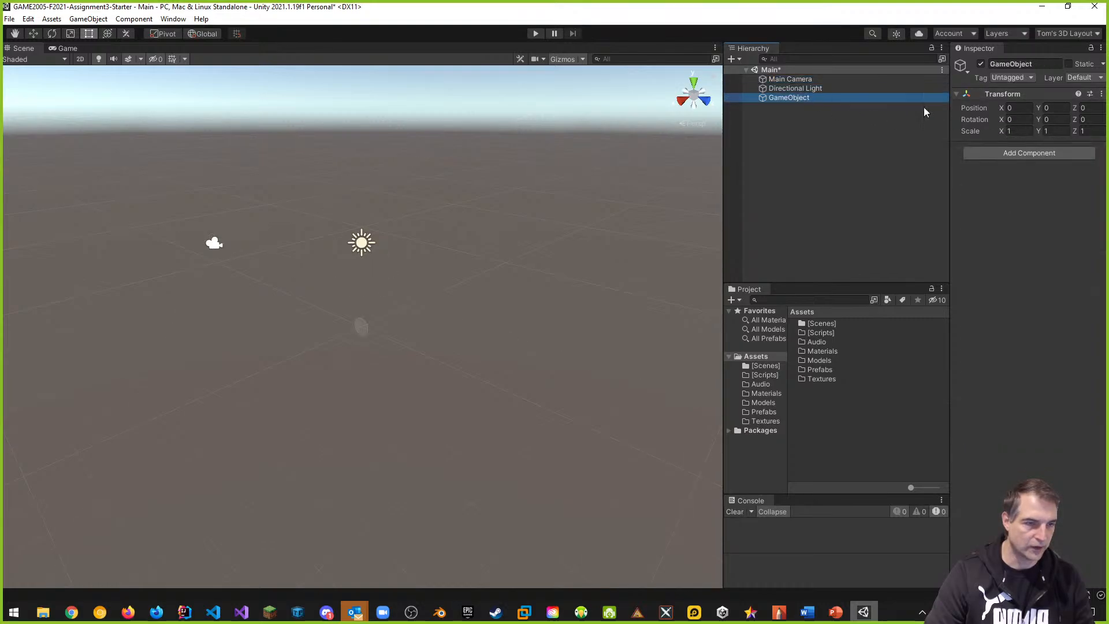
left_click(791, 78)
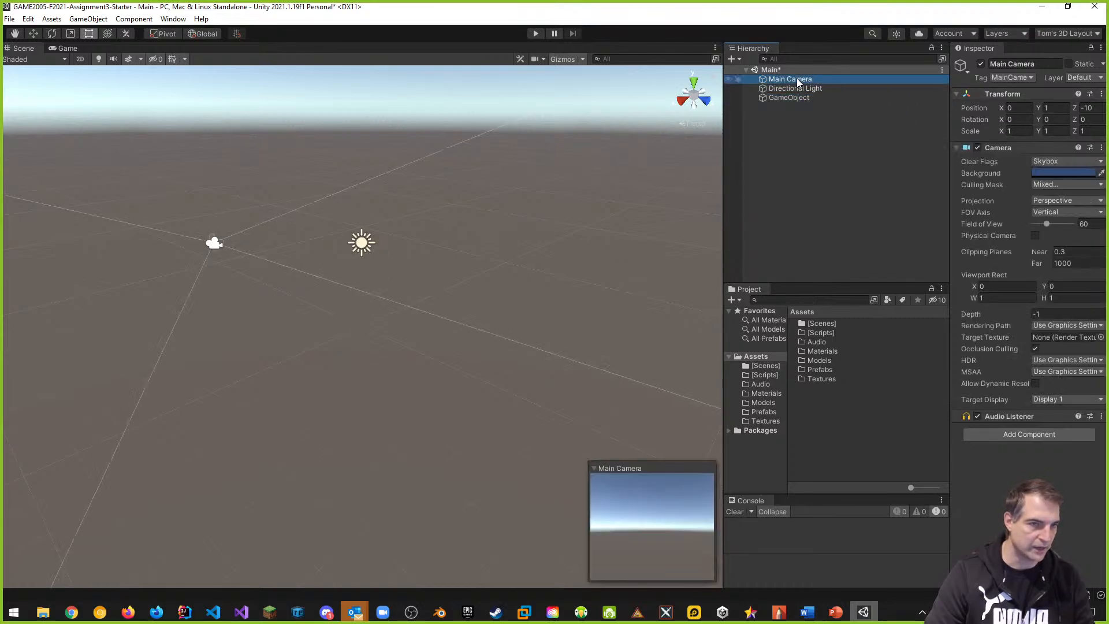
left_click(810, 90)
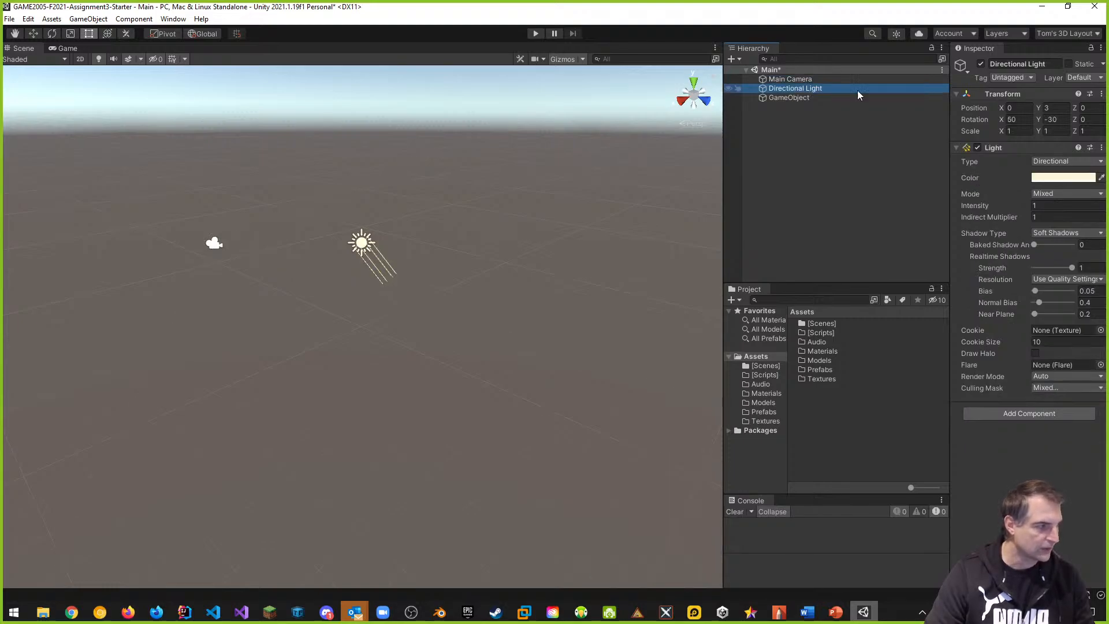
left_click(795, 77)
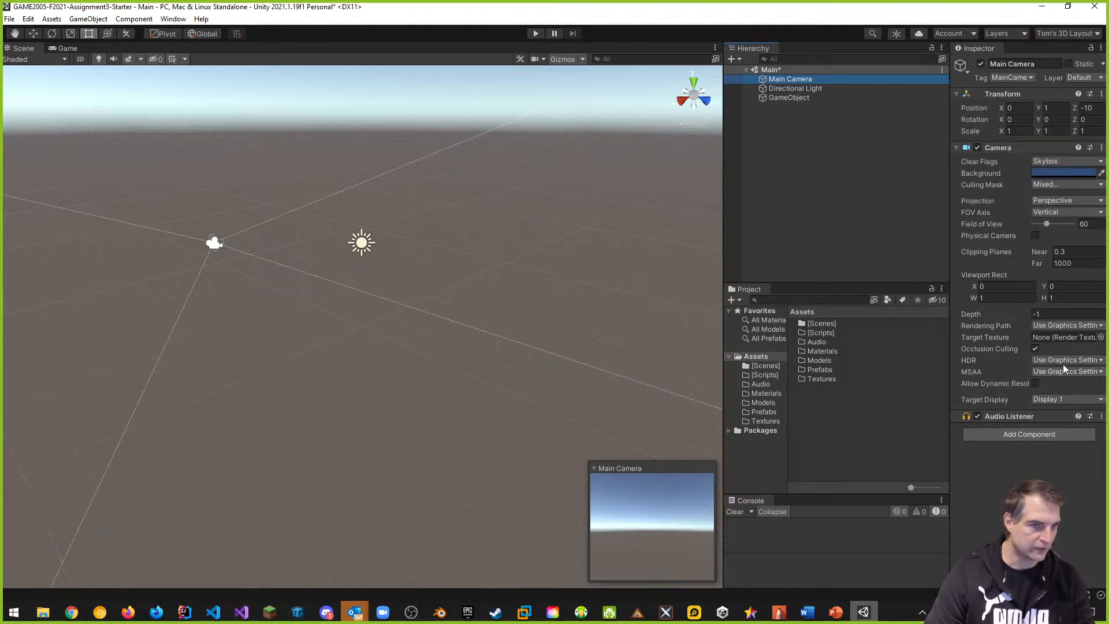
left_click(799, 87)
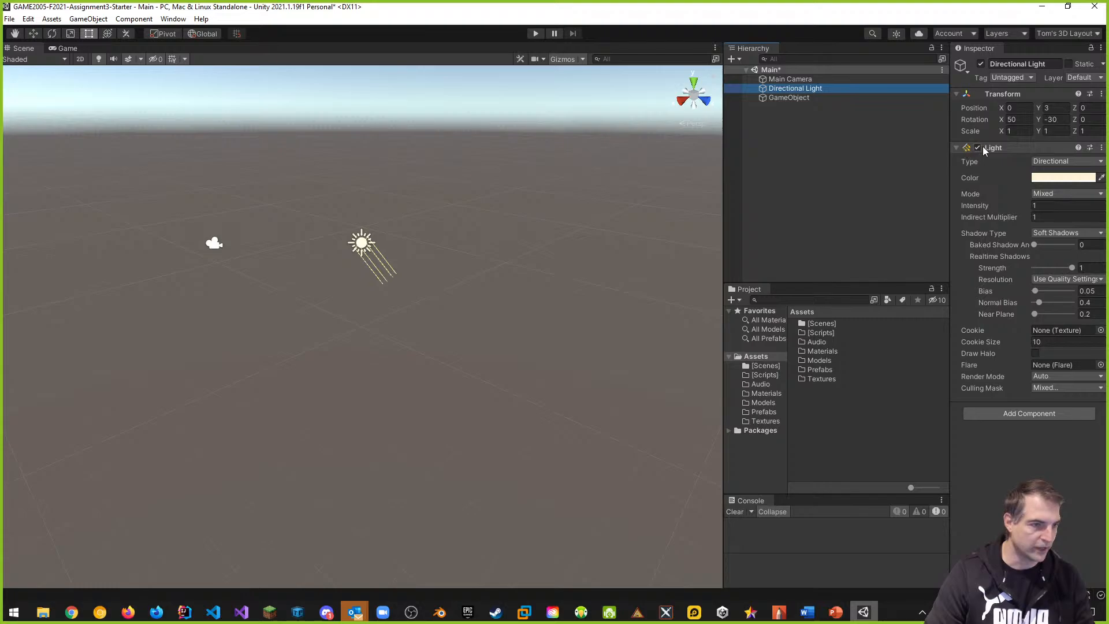
left_click(799, 79)
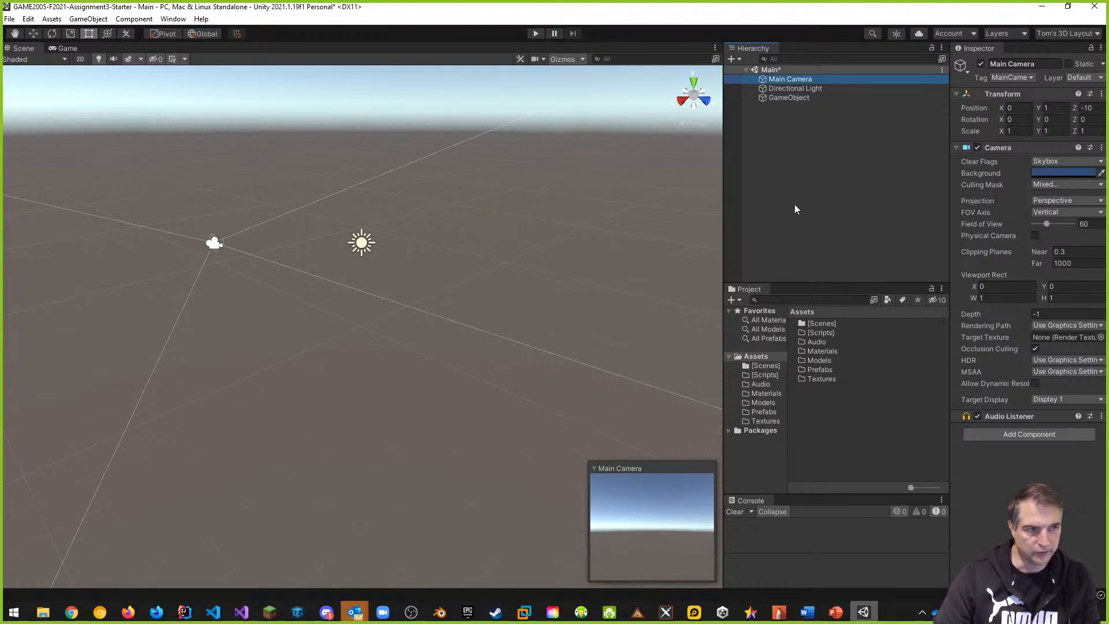
Delete the empty GameObject from the Main scene and save the scene
left_click(789, 98)
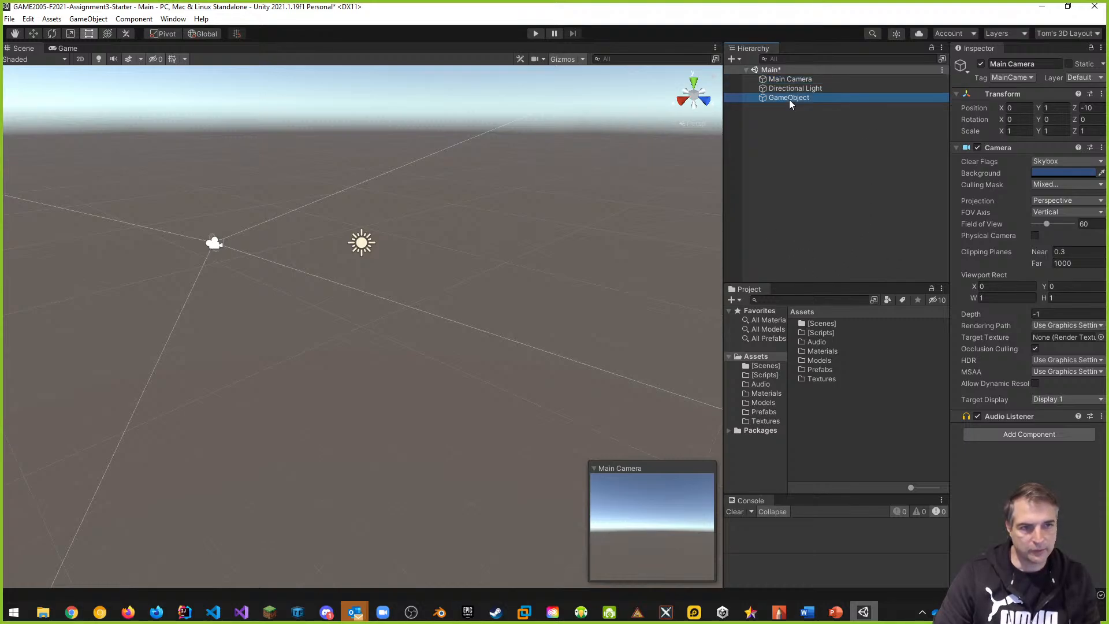
key("Delete")
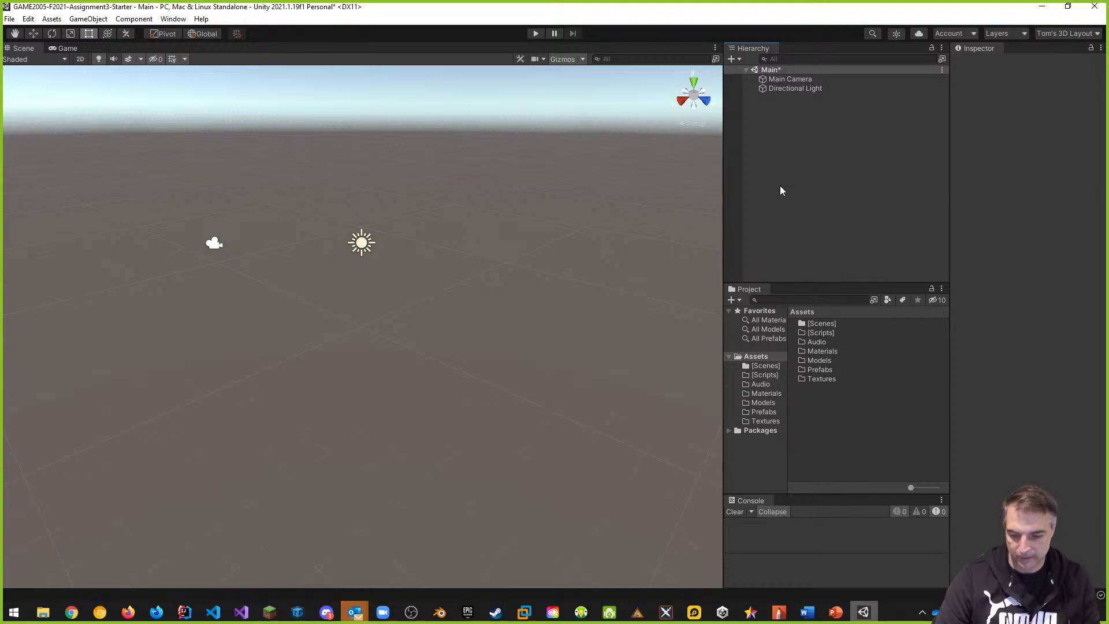
key("ctrl+s")
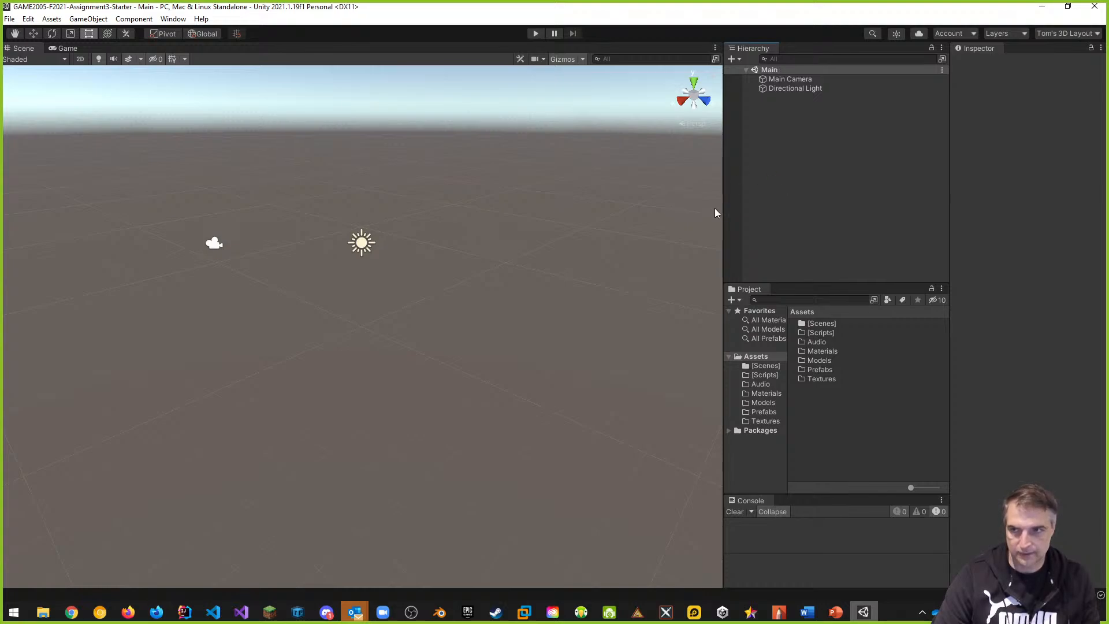
Preview the scene in the Game view, and highlight "sphere-plane collision" in the Assignment 3 Part 1 brief in Word
left_click(66, 48)
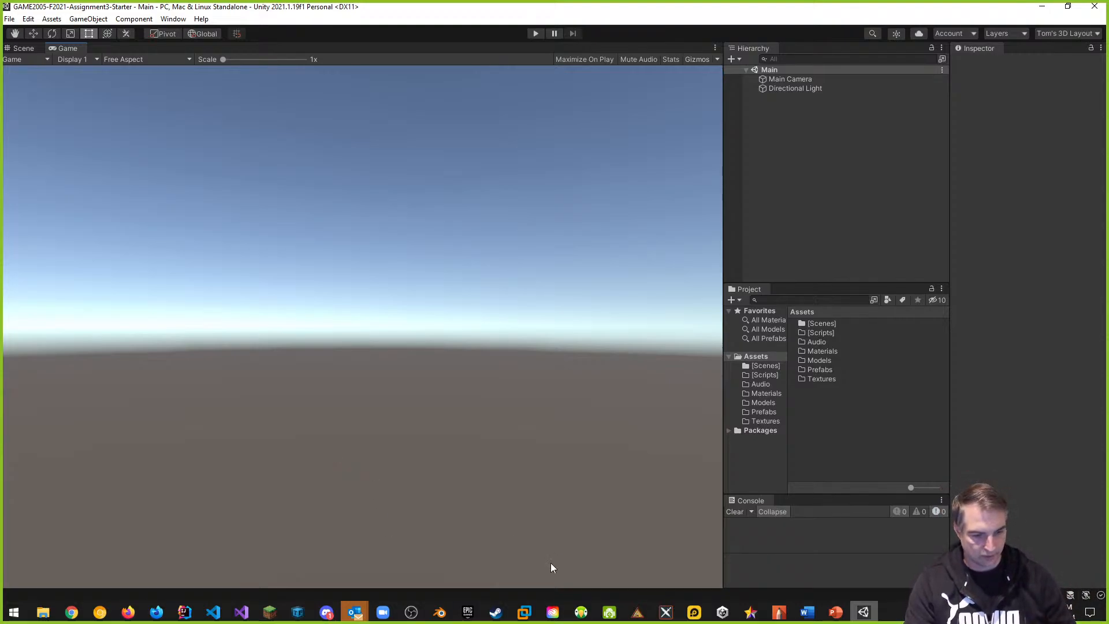
left_click(807, 612)
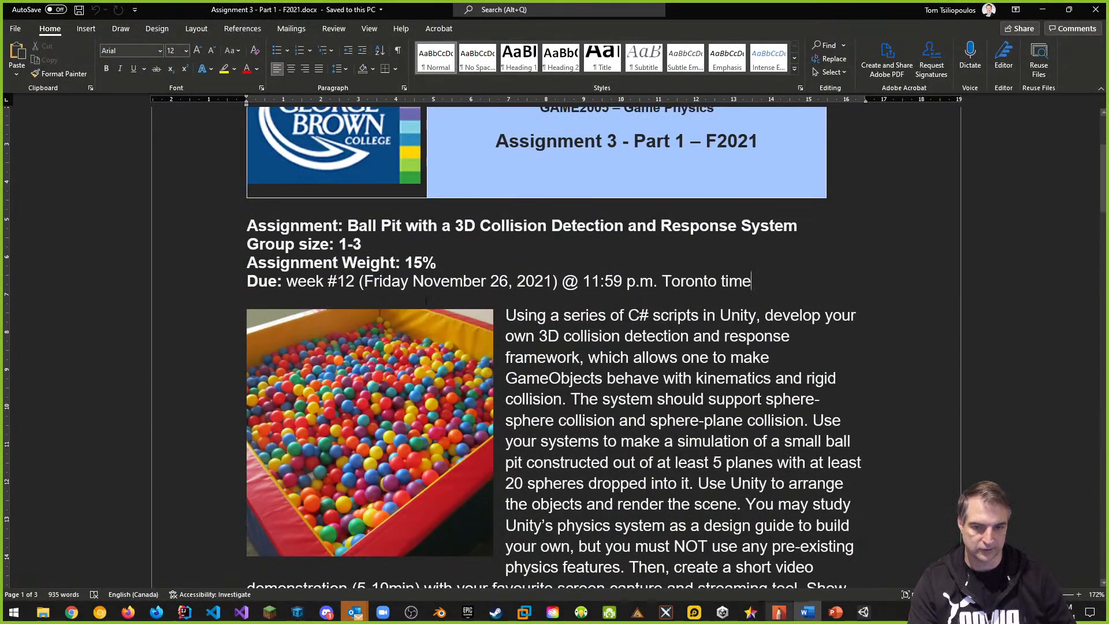
scroll(613, 404, "down", 2)
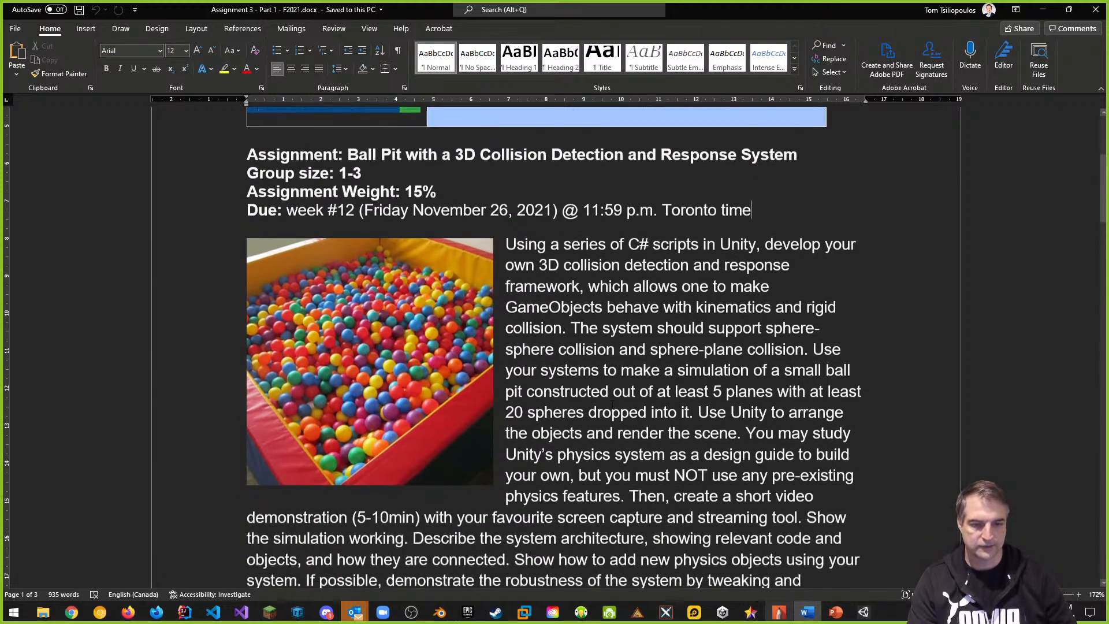
scroll(613, 404, "down", 1)
scroll(641, 373, "down", 2)
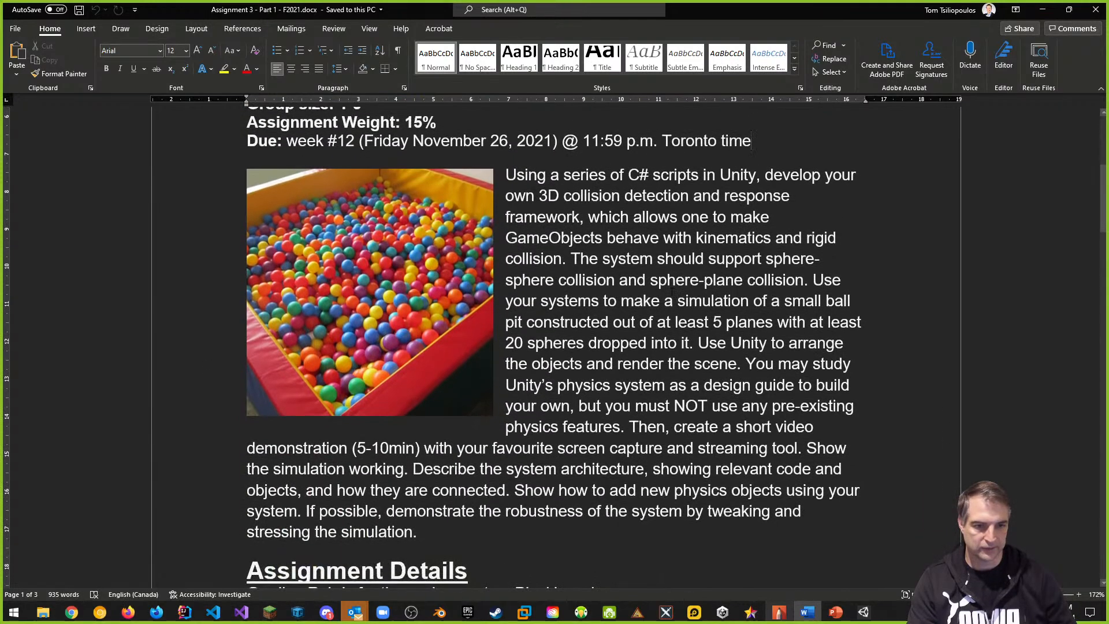
left_click_drag(651, 280, 763, 278)
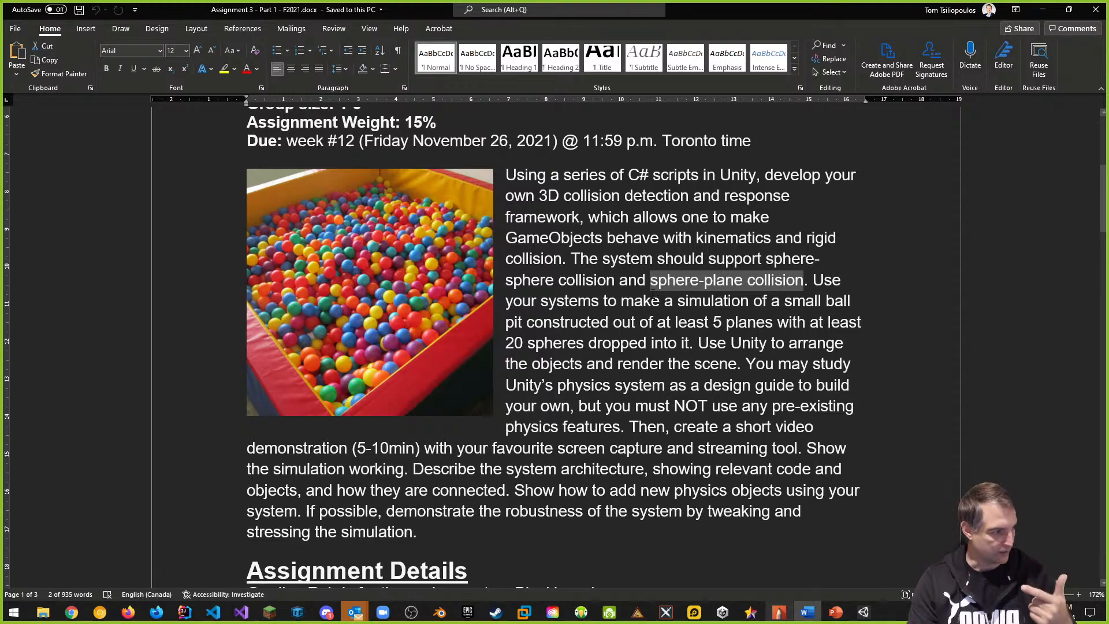
Return to Unity's Scene view and add a 3D plane named Ground to the Main scene
key("alt+Tab")
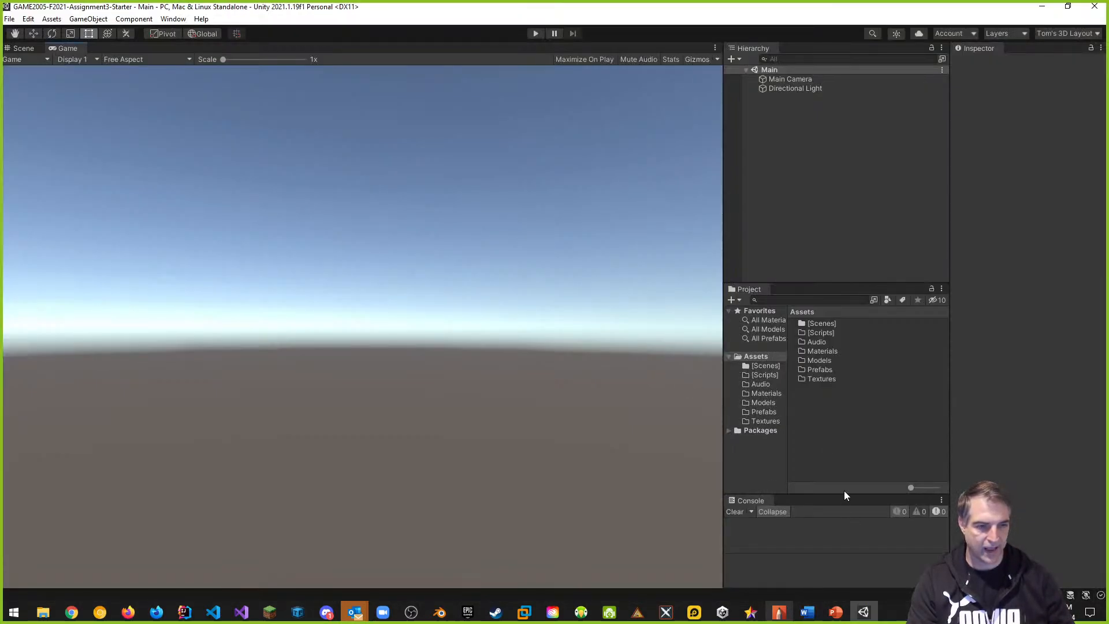
left_click(23, 48)
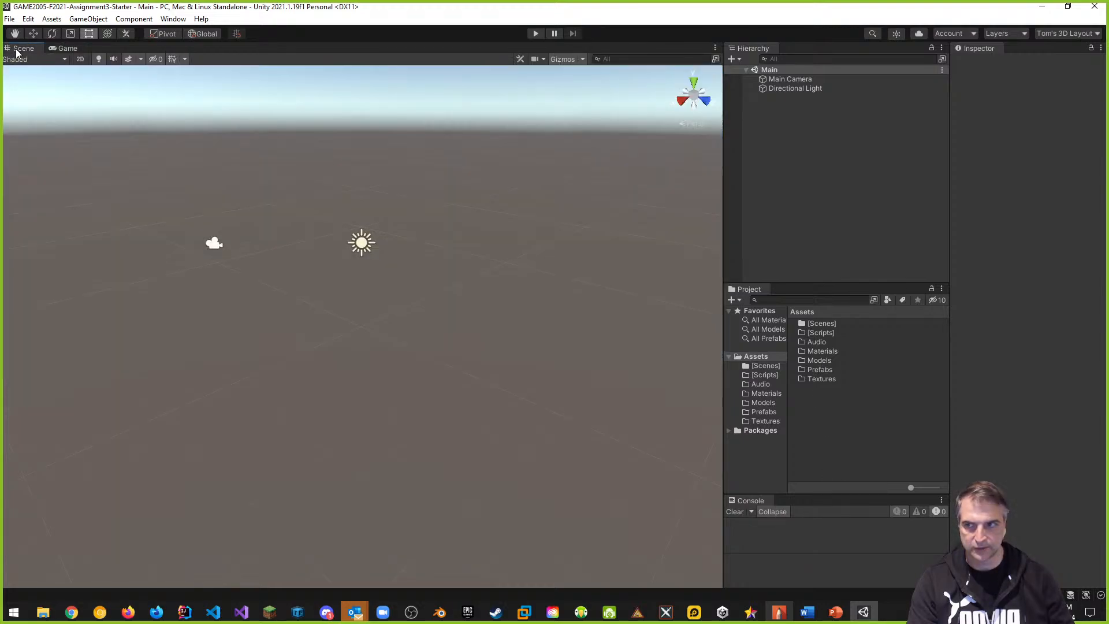
right_click(790, 127)
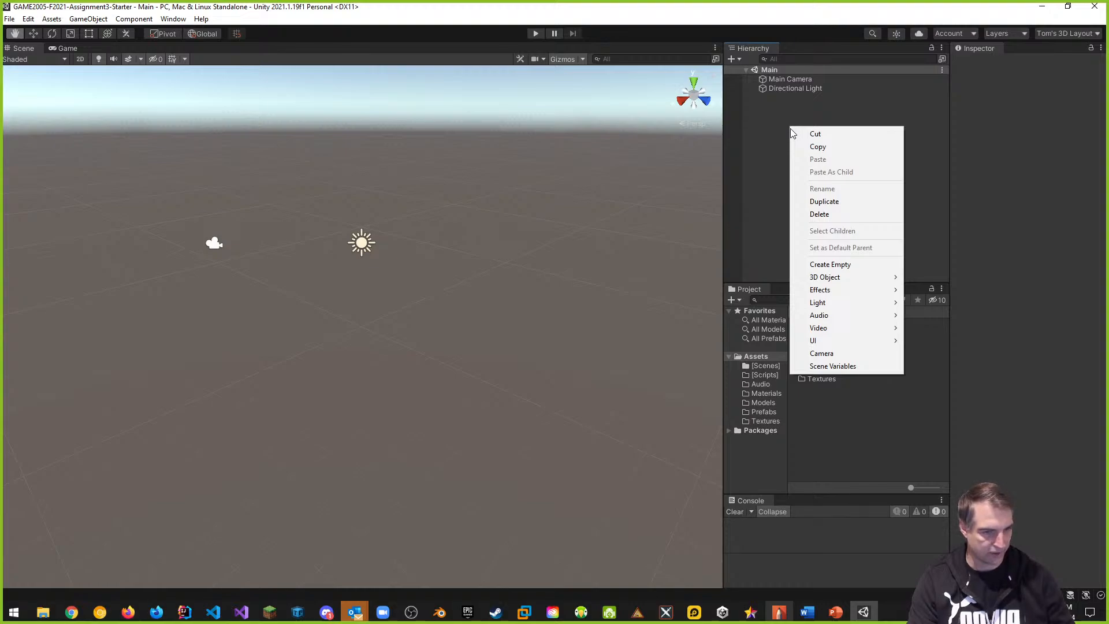
mouse_move(830, 279)
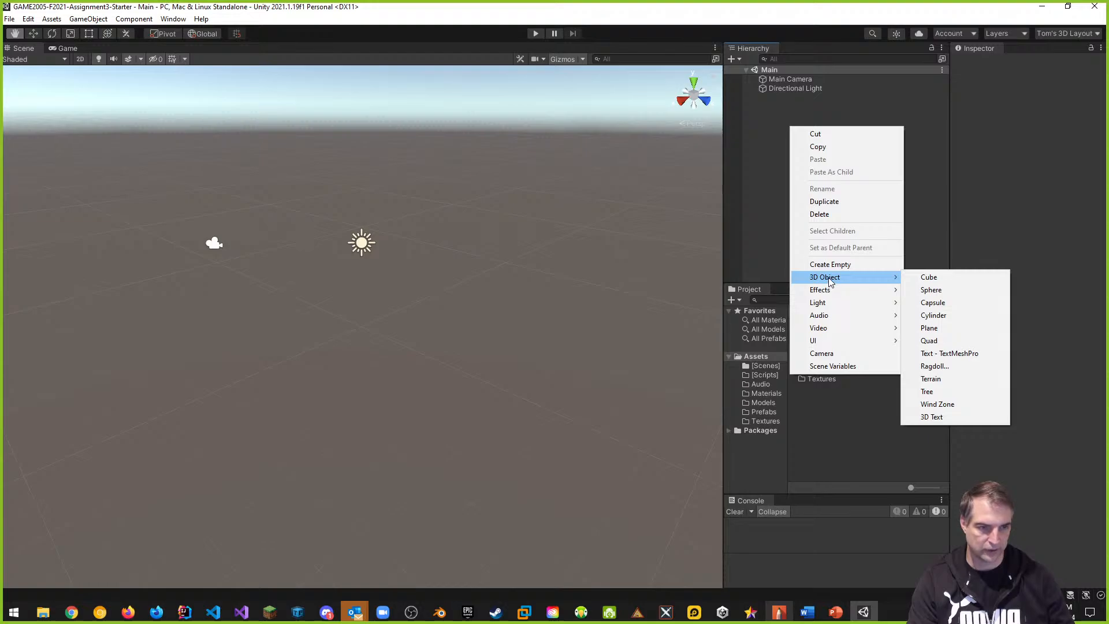
left_click(940, 329)
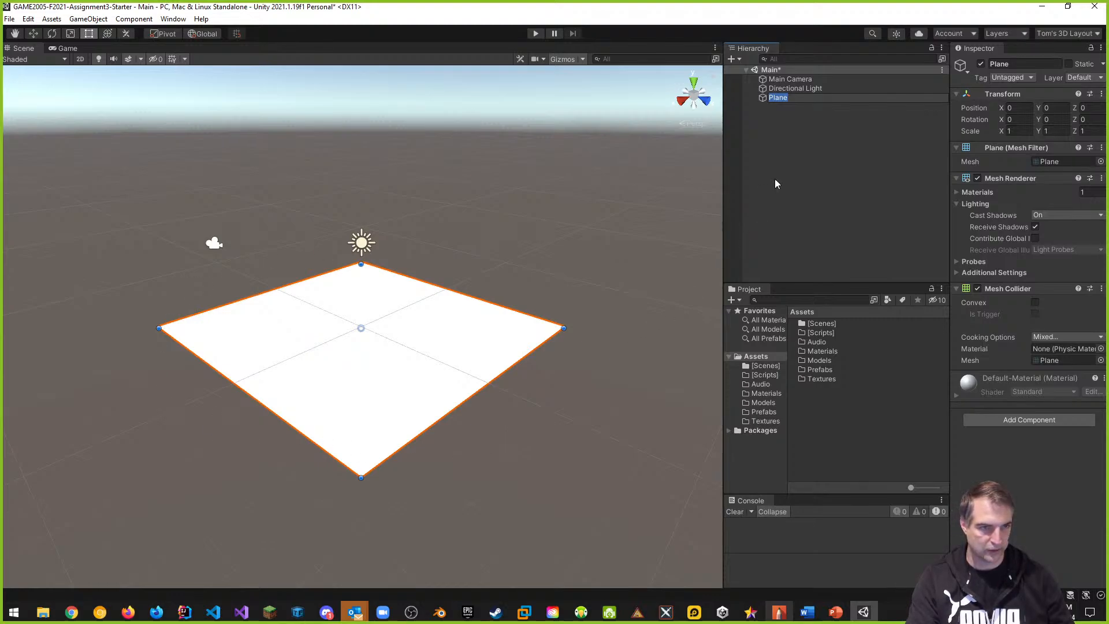
left_click(1017, 64)
type("Gr")
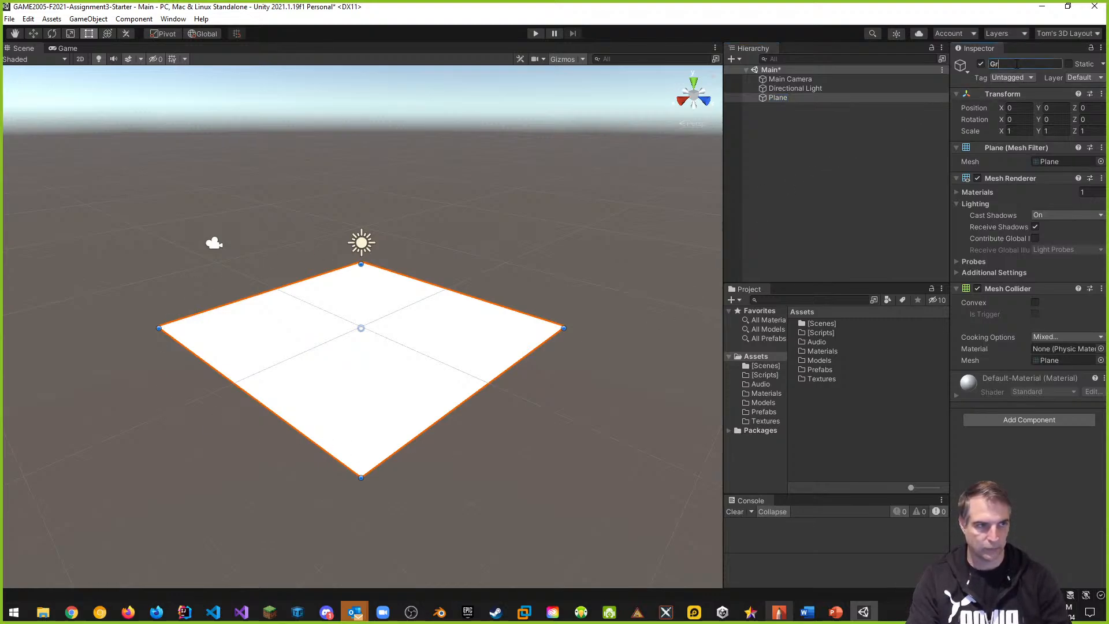
type("ound")
key("Return")
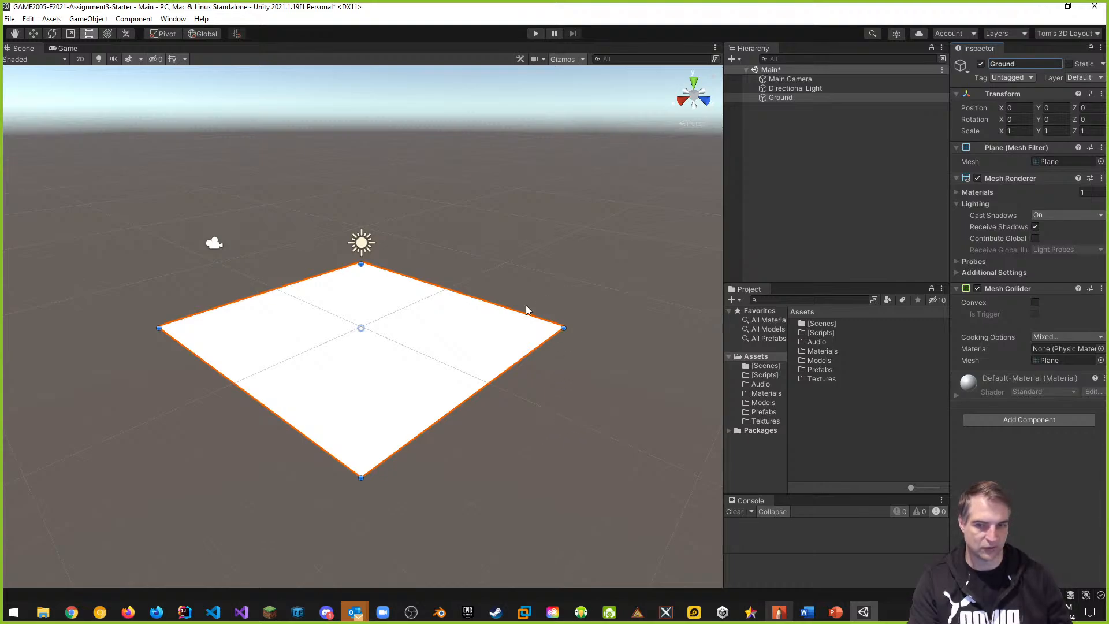
Check the Ground plane in the Game view against the Word assignment brief, and return to Unity's Scene view
left_click(63, 48)
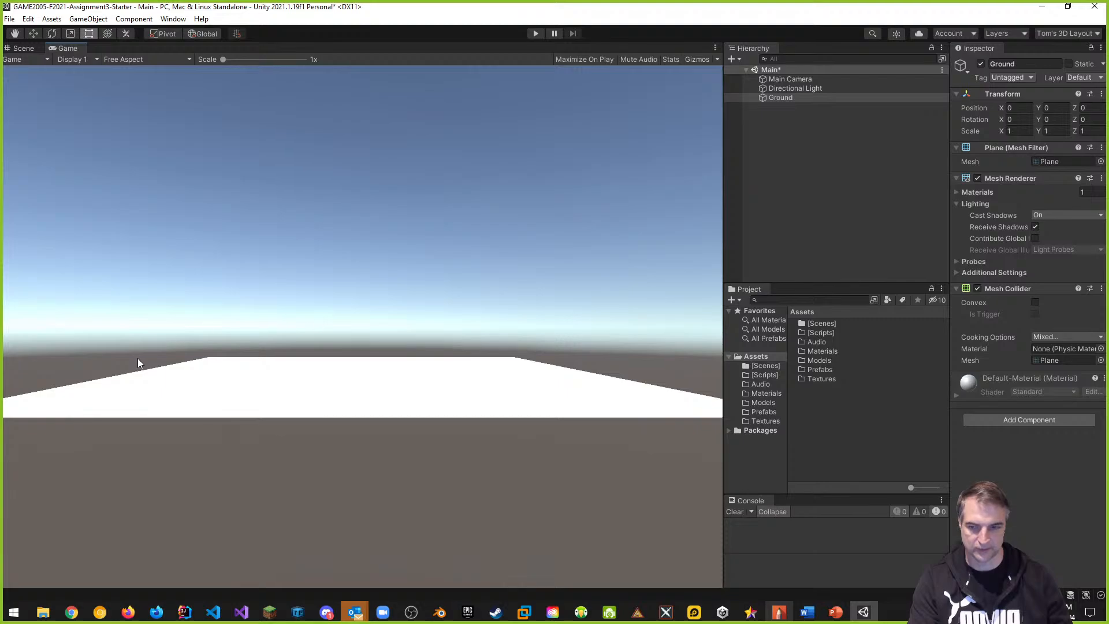
key("alt+Tab")
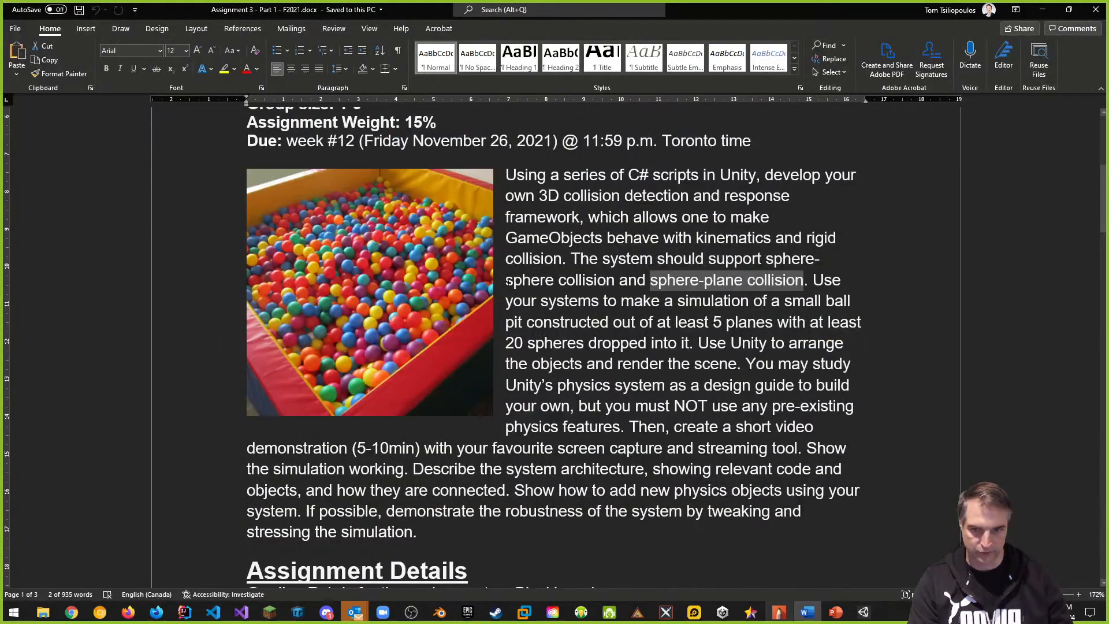
key("alt+Tab")
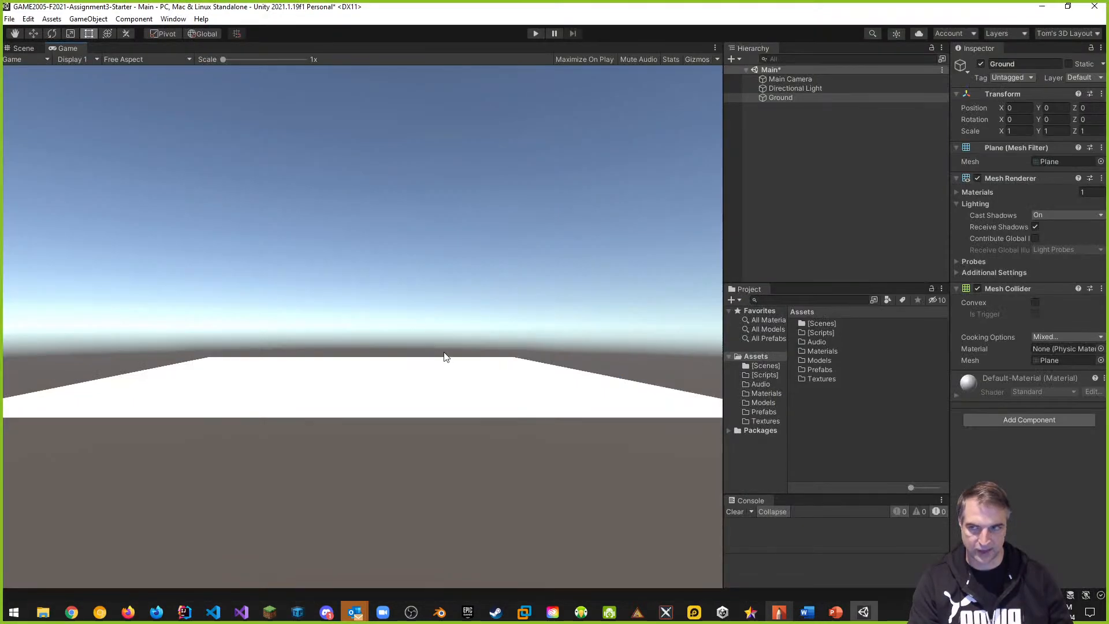
left_click(24, 47)
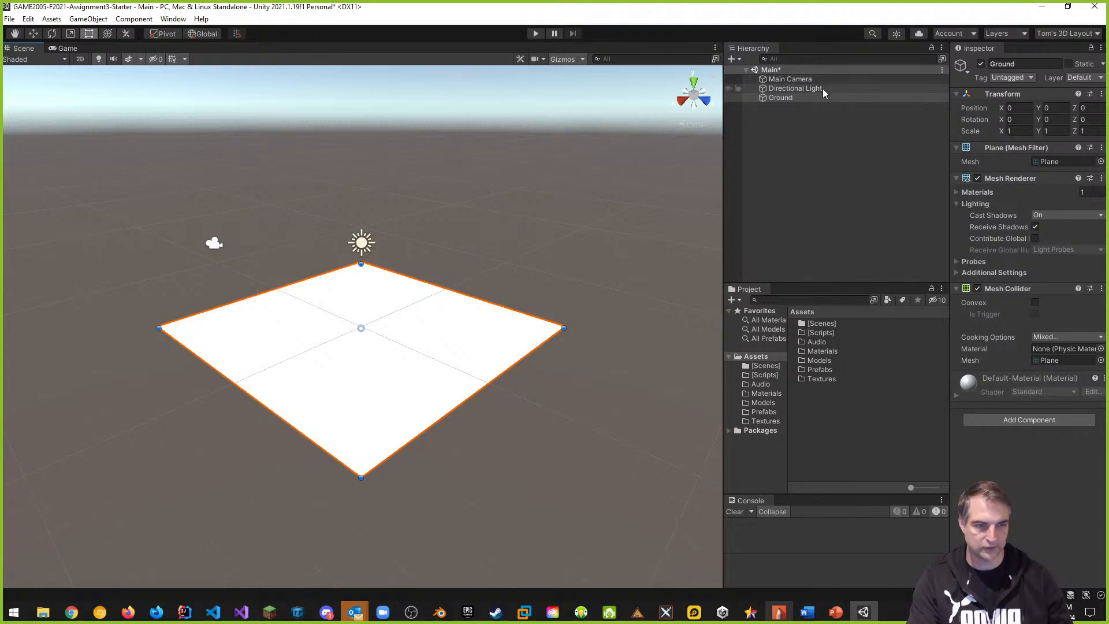
Select the Main Camera and demonstrate the Hand, Move, Rotate and Scale tools on it in the Scene view
left_click(796, 78)
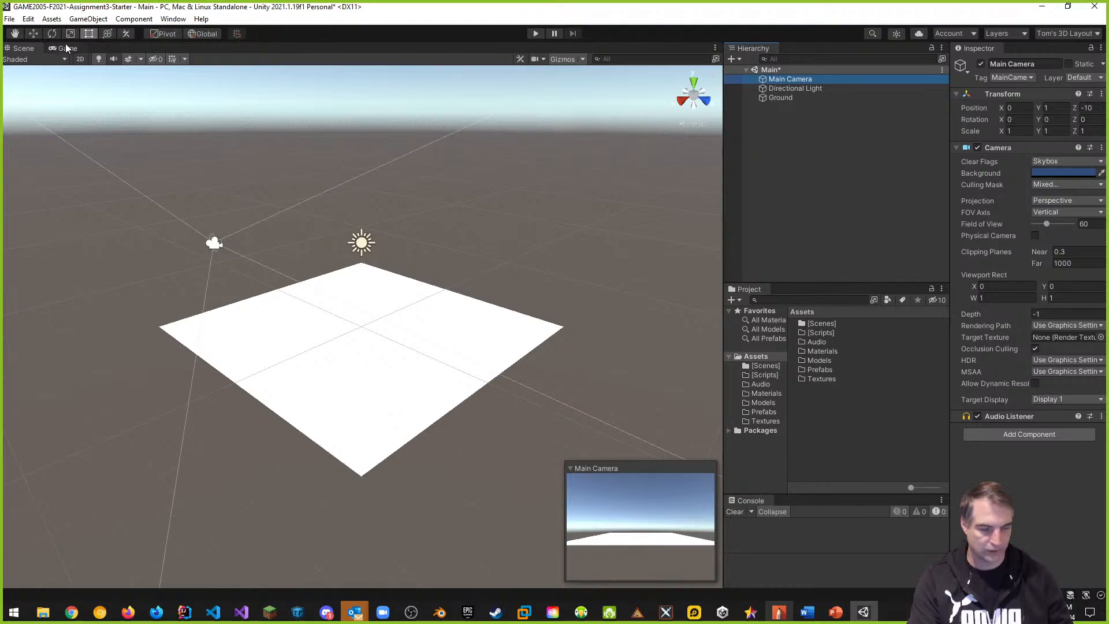
key("q")
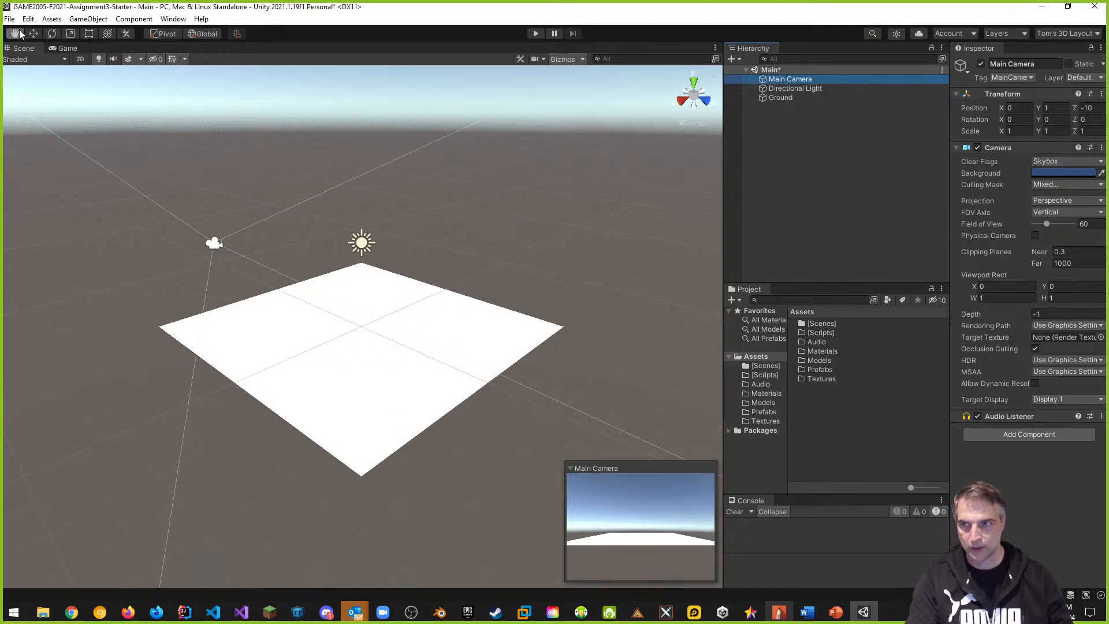
left_click_drag(529, 281, 595, 280)
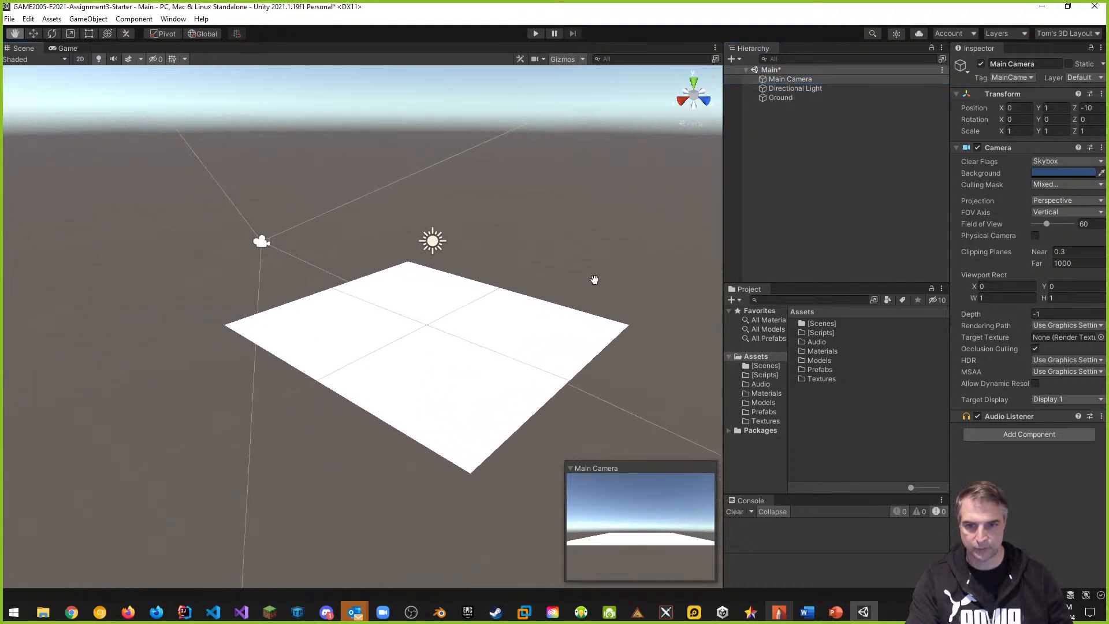
key("w")
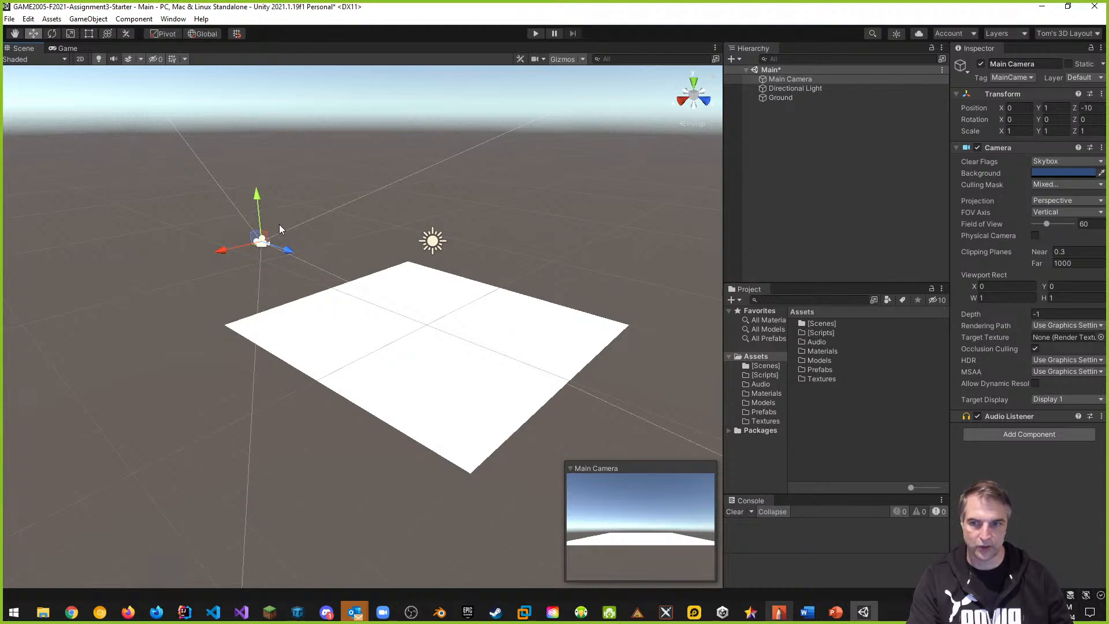
key("e")
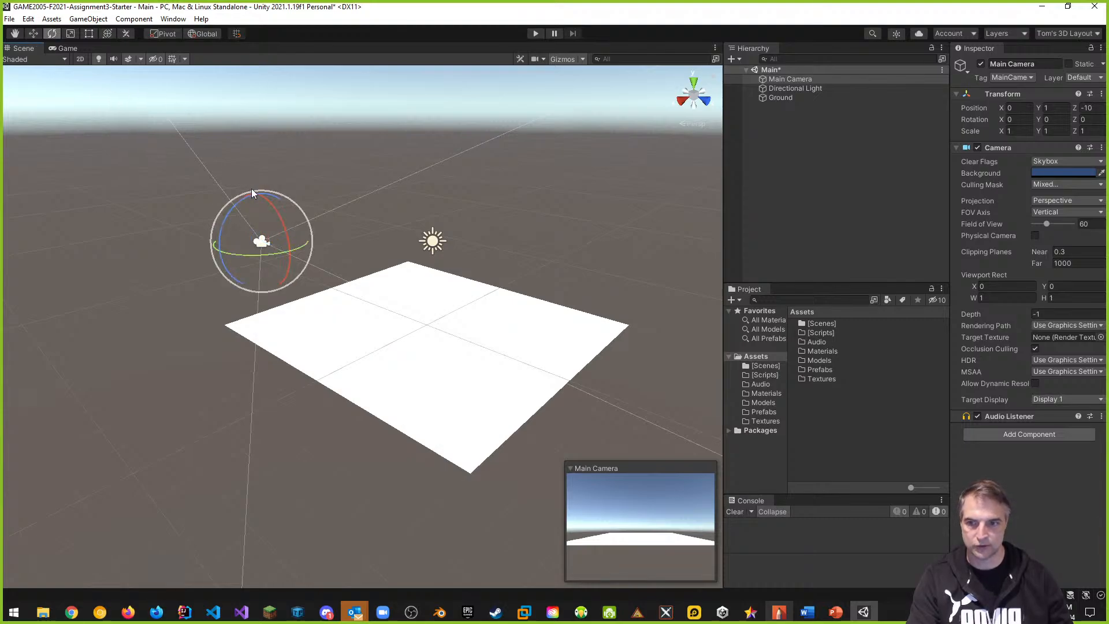
key("r")
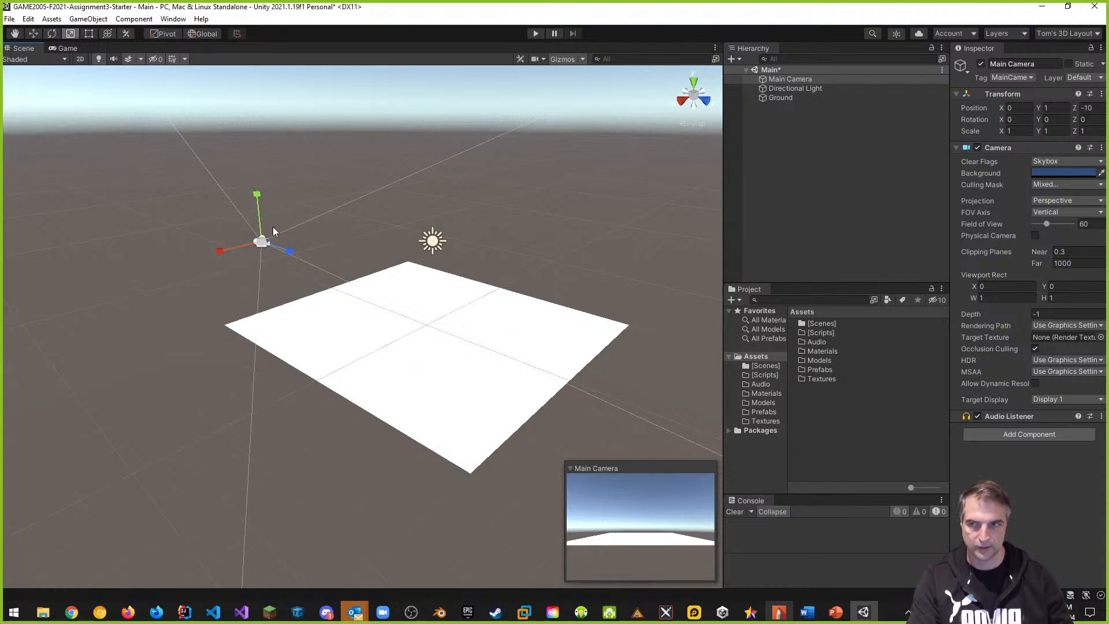
key("w")
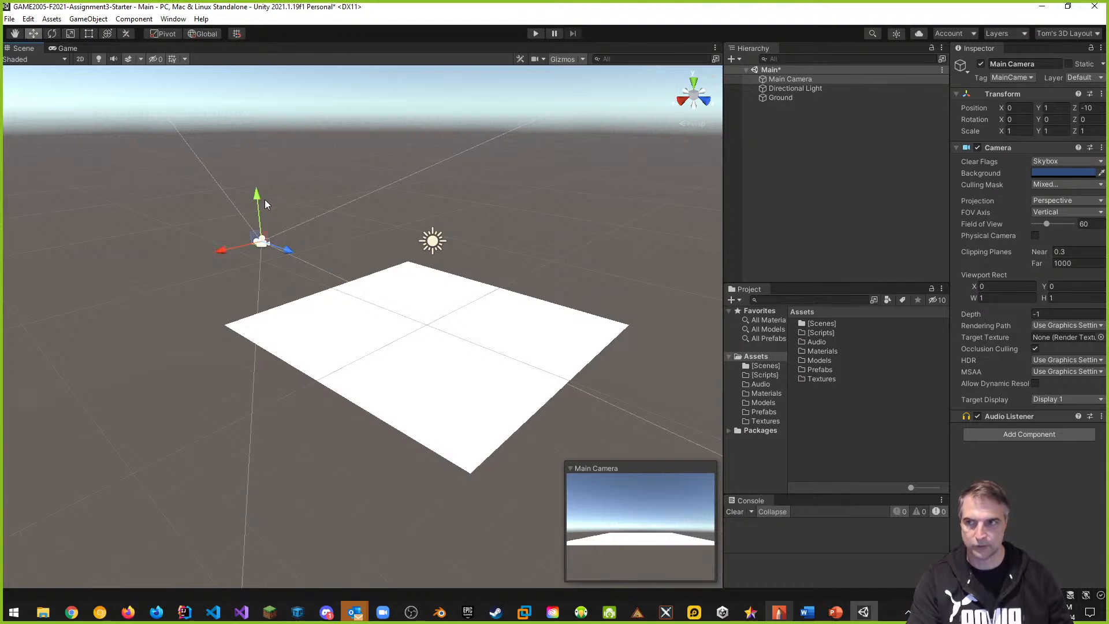
key("e")
key("r")
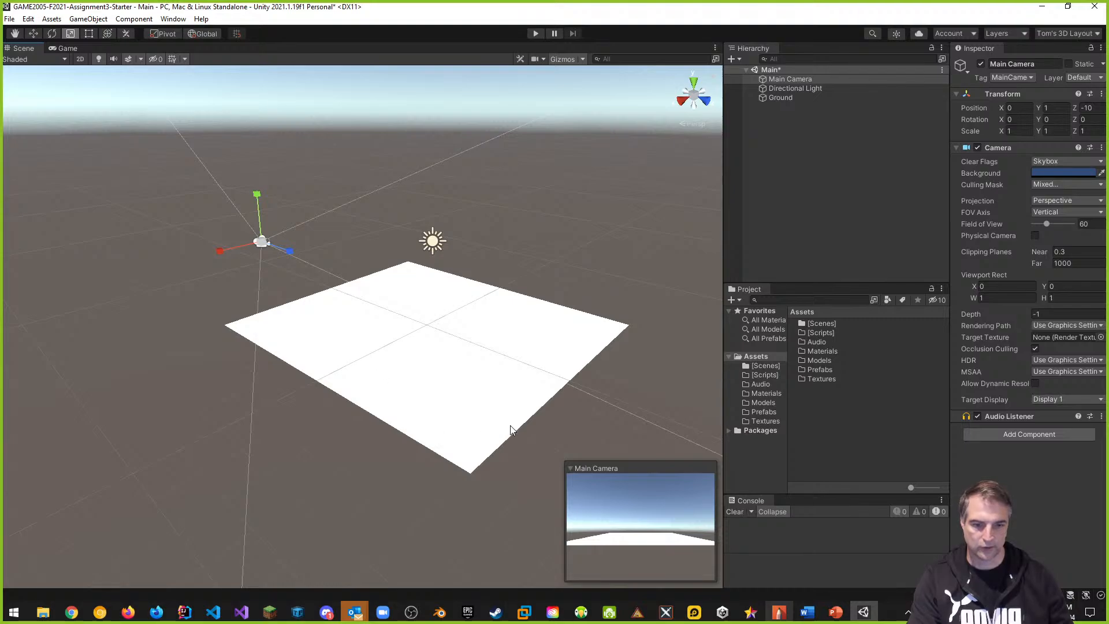
key("q")
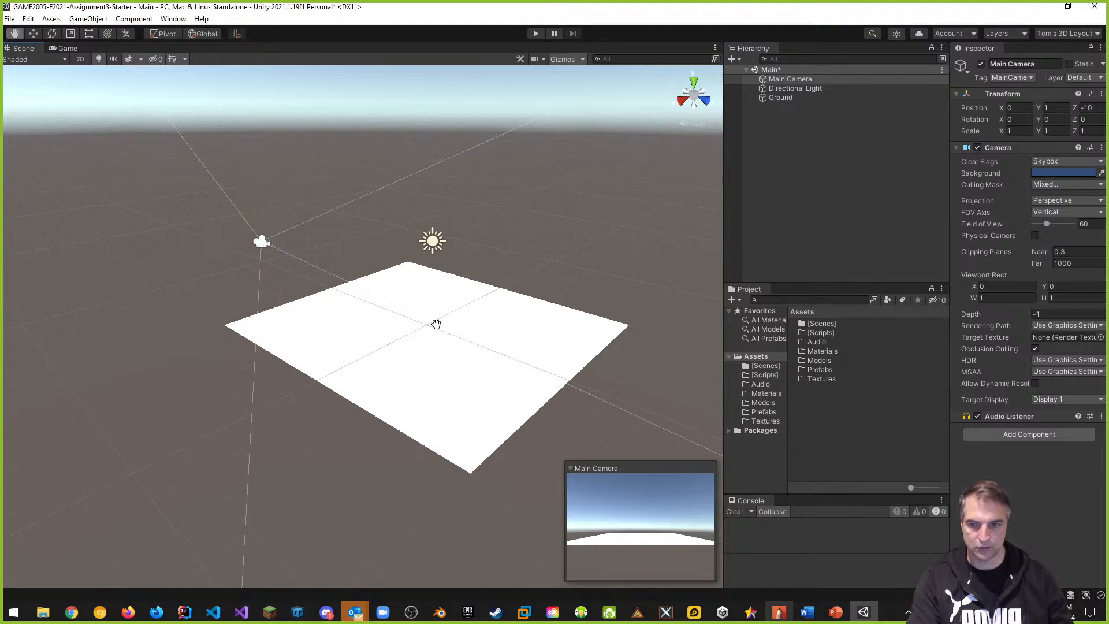
left_click_drag(510, 340, 479, 361)
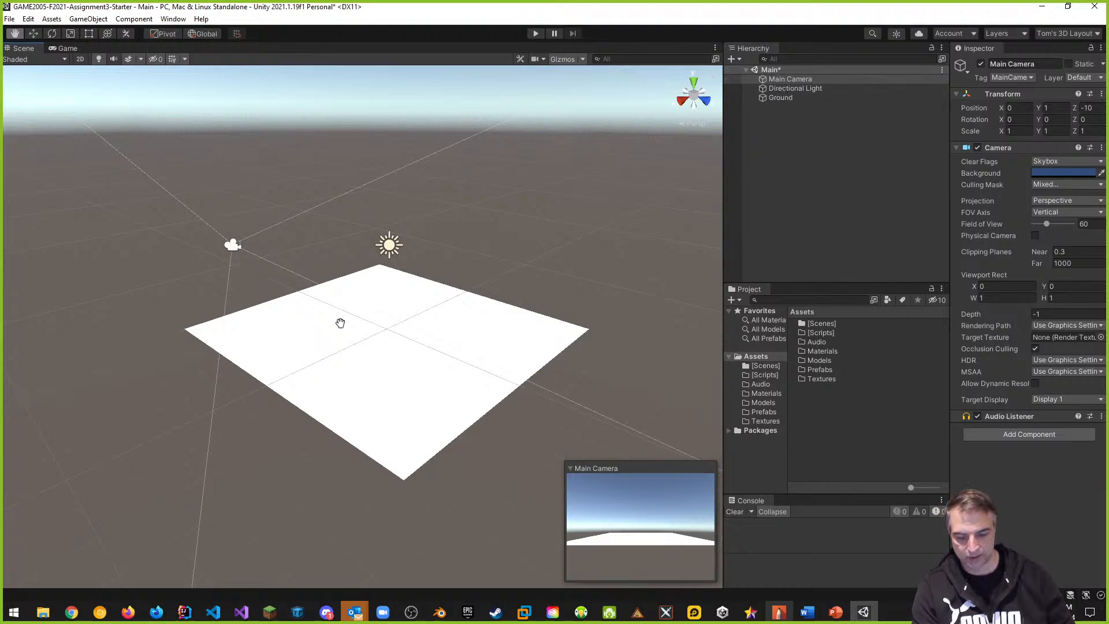
Move the Main Camera along Z to about -0.1, over the Ground plane's centre, and check it in the Game view
key("w")
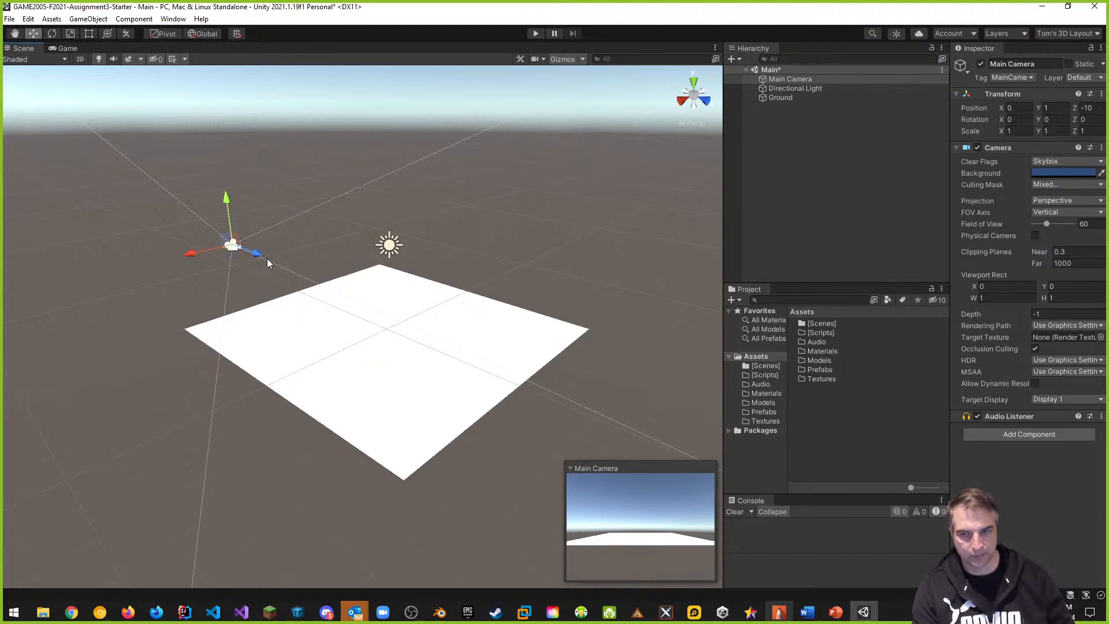
left_click_drag(256, 254, 408, 343)
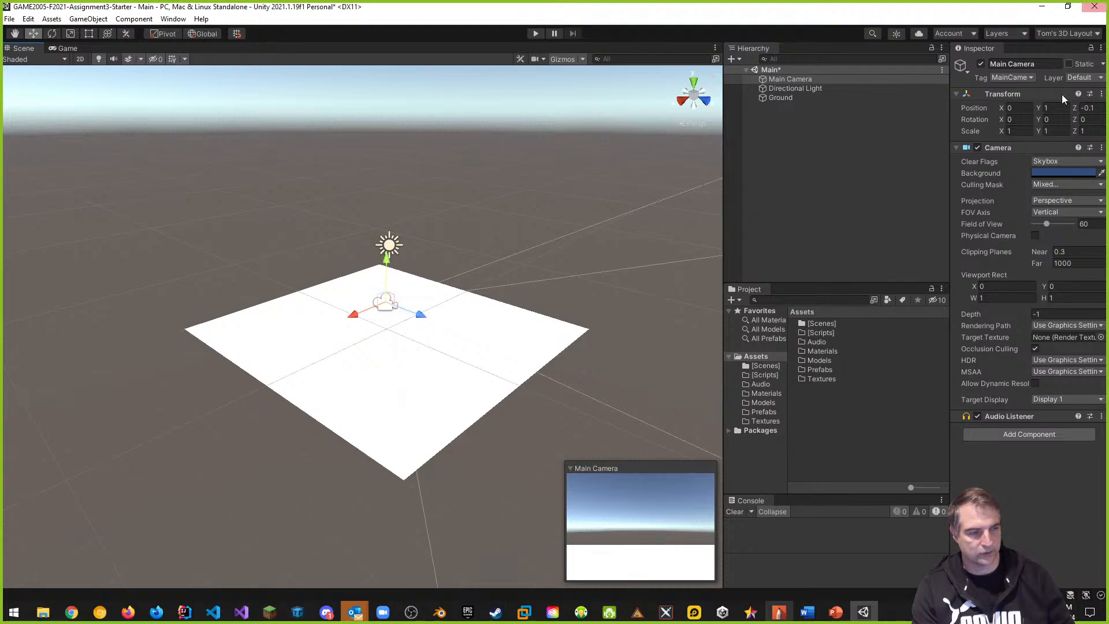
left_click(1091, 108)
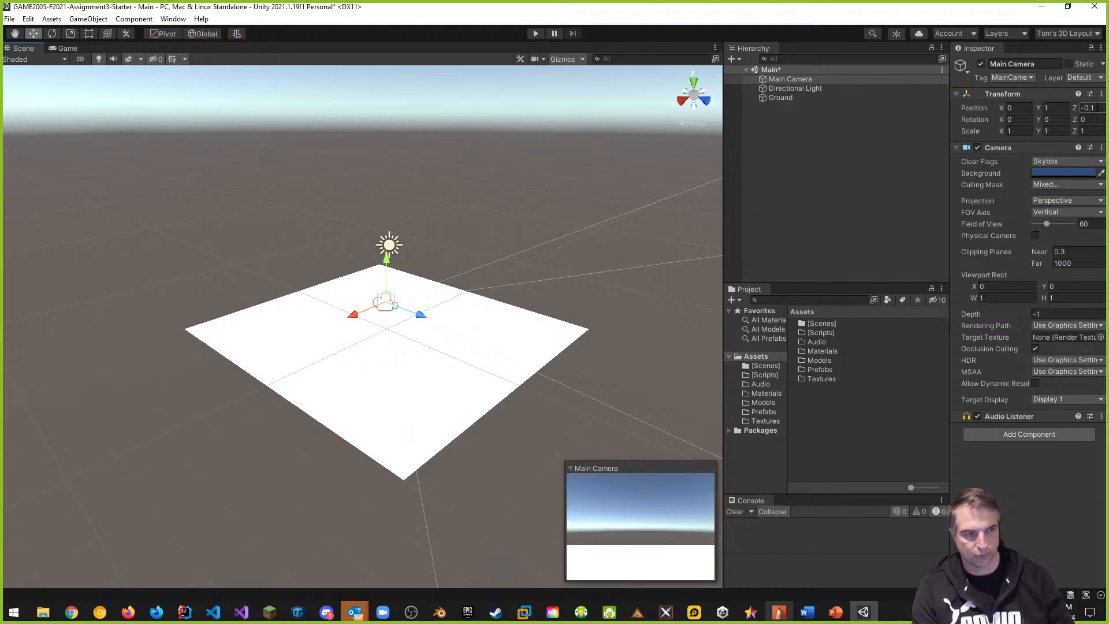
key("Return")
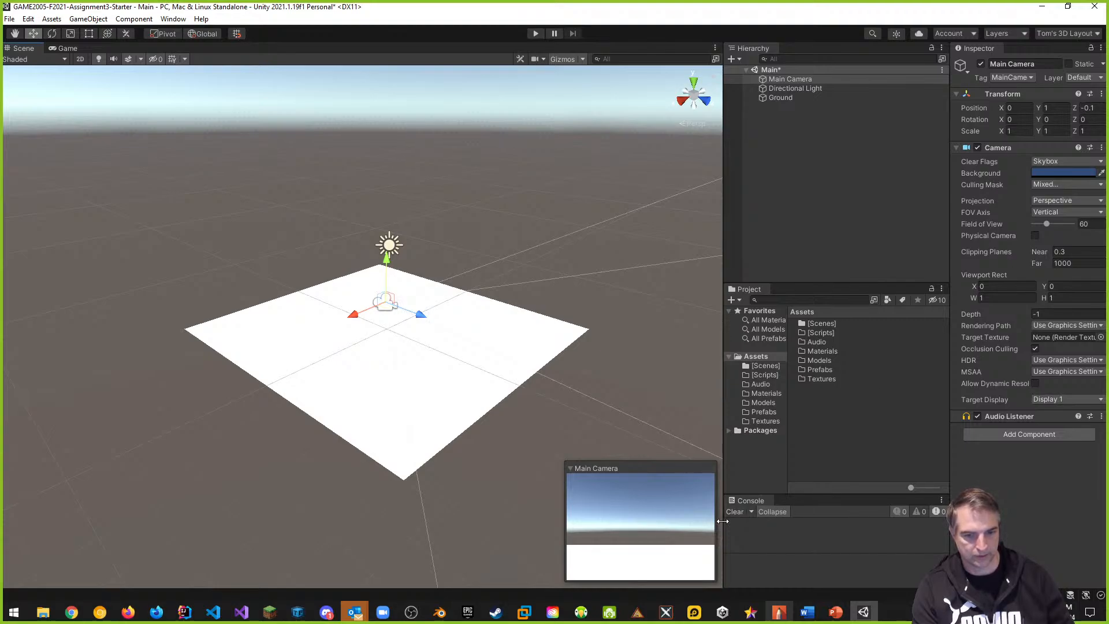
left_click(68, 49)
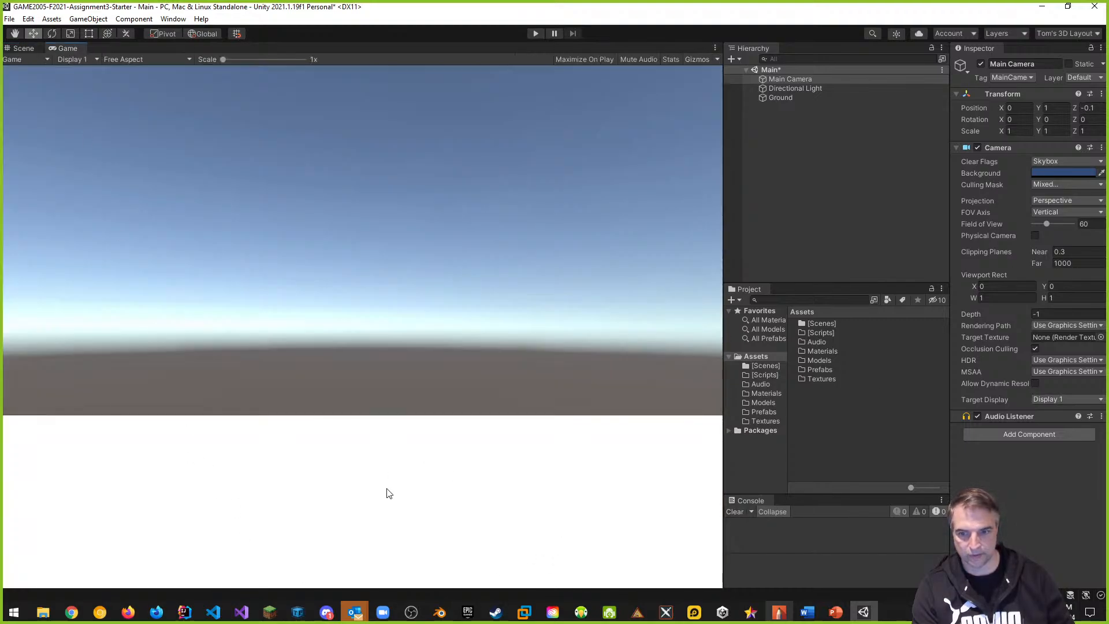
left_click(30, 46)
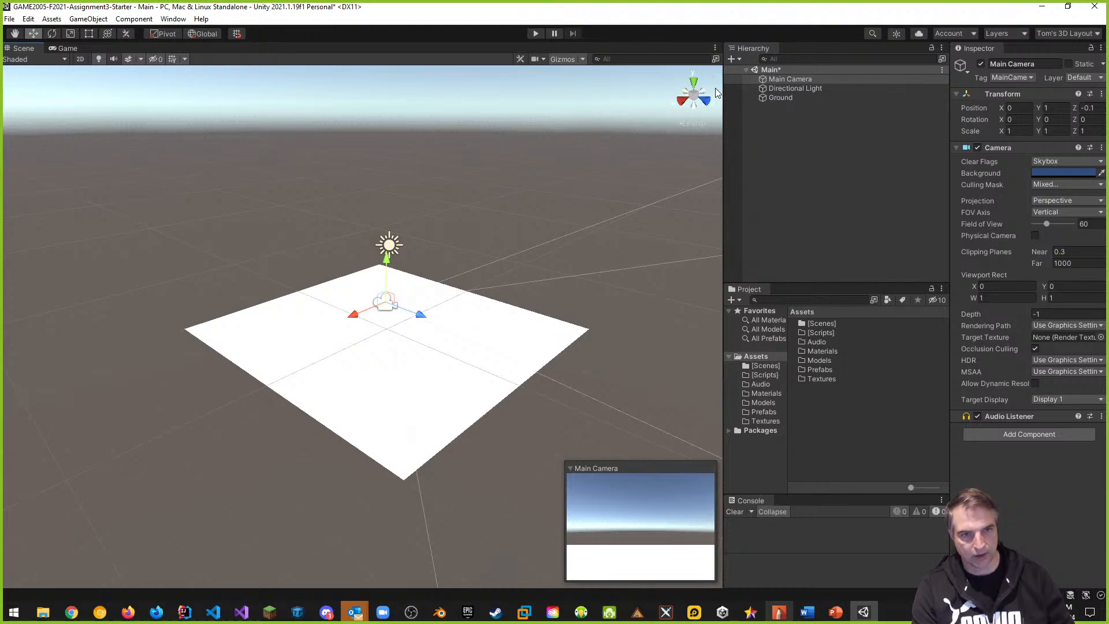
In the top view, move the Main Camera to the Ground's negative X and Z corner, at about X -4.64, Z -4.69
left_click(684, 104)
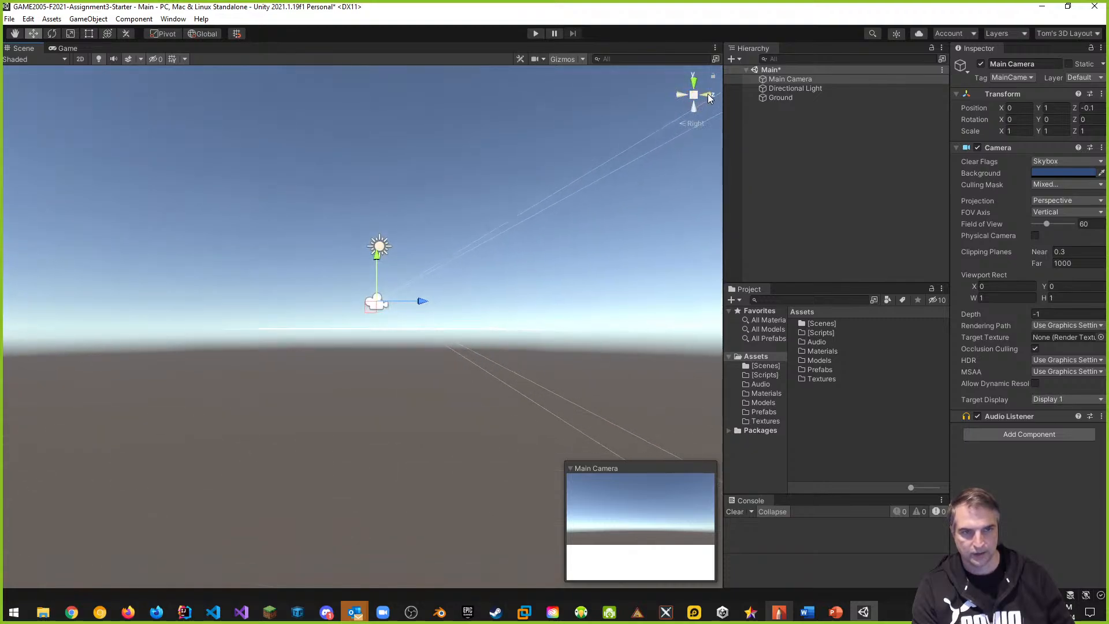
left_click(709, 98)
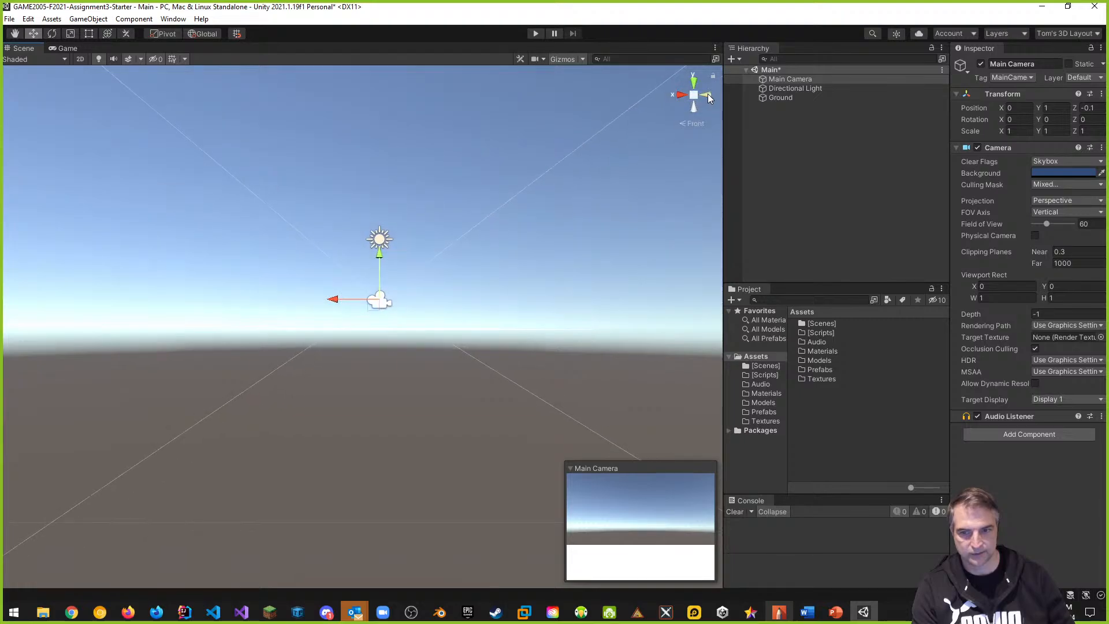
left_click(694, 81)
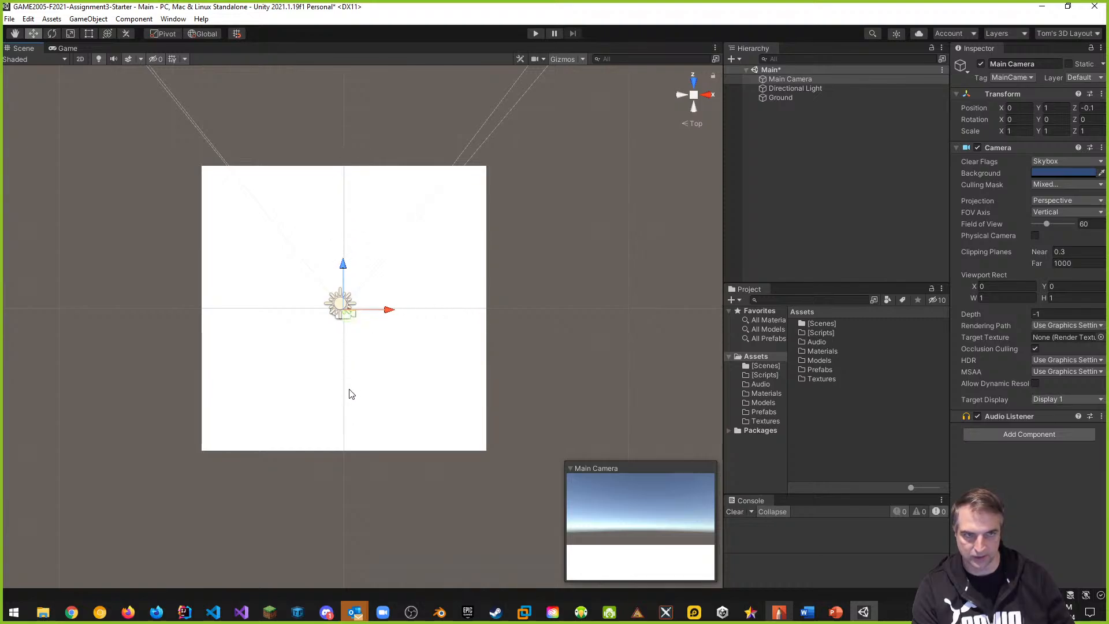
left_click_drag(389, 310, 245, 303)
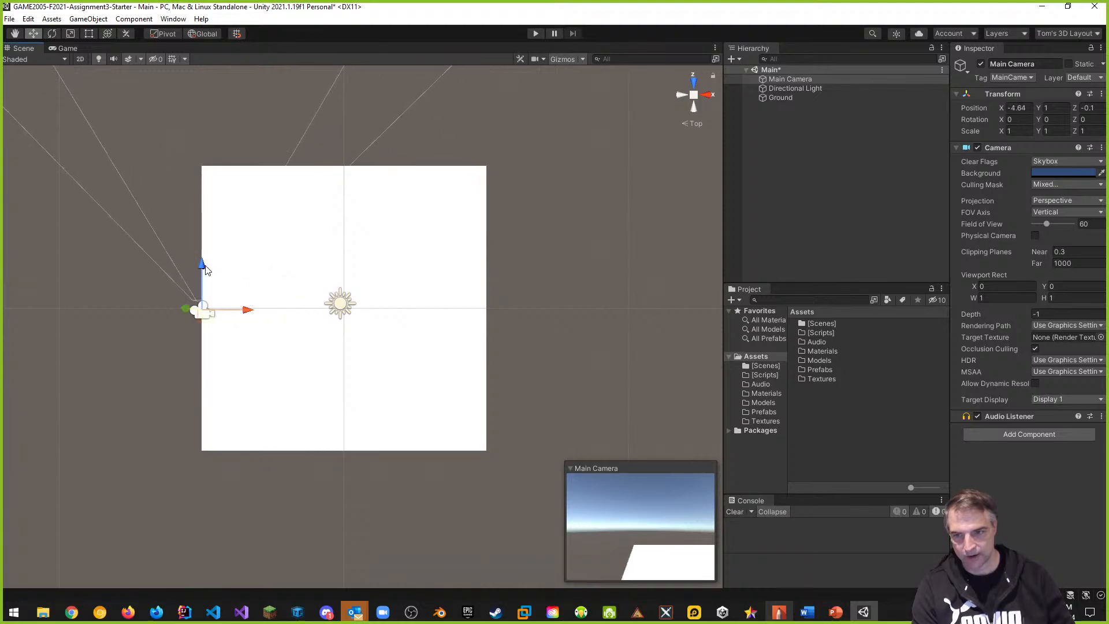
left_click_drag(203, 271, 197, 415)
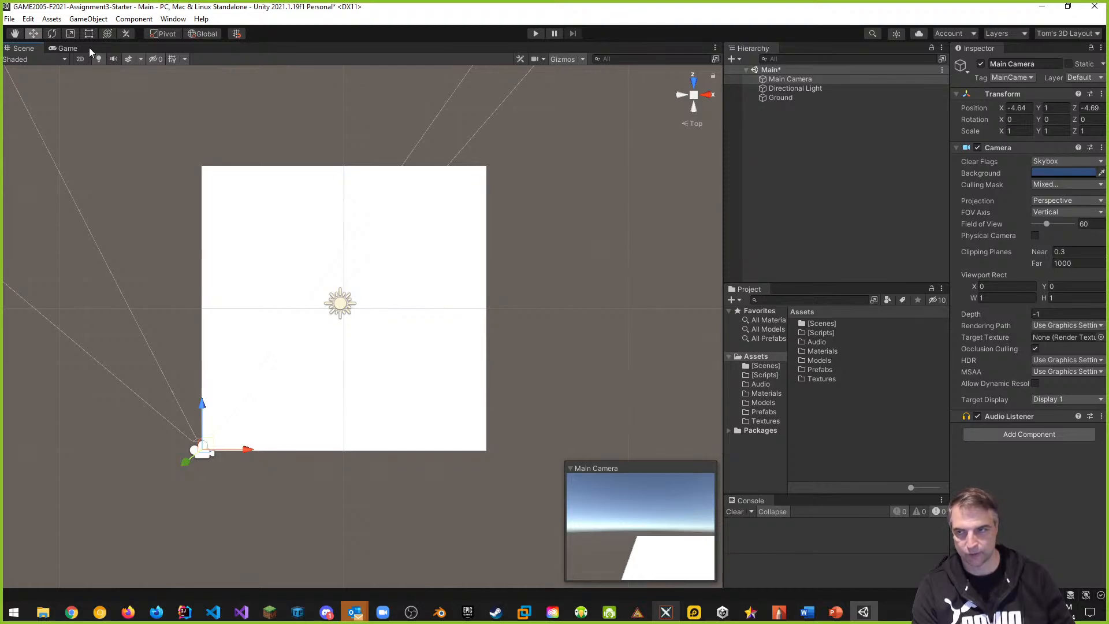
Rotate the Main Camera to 45 degrees about Y so it faces across the Ground, and preview it in the Game view
left_click(52, 35)
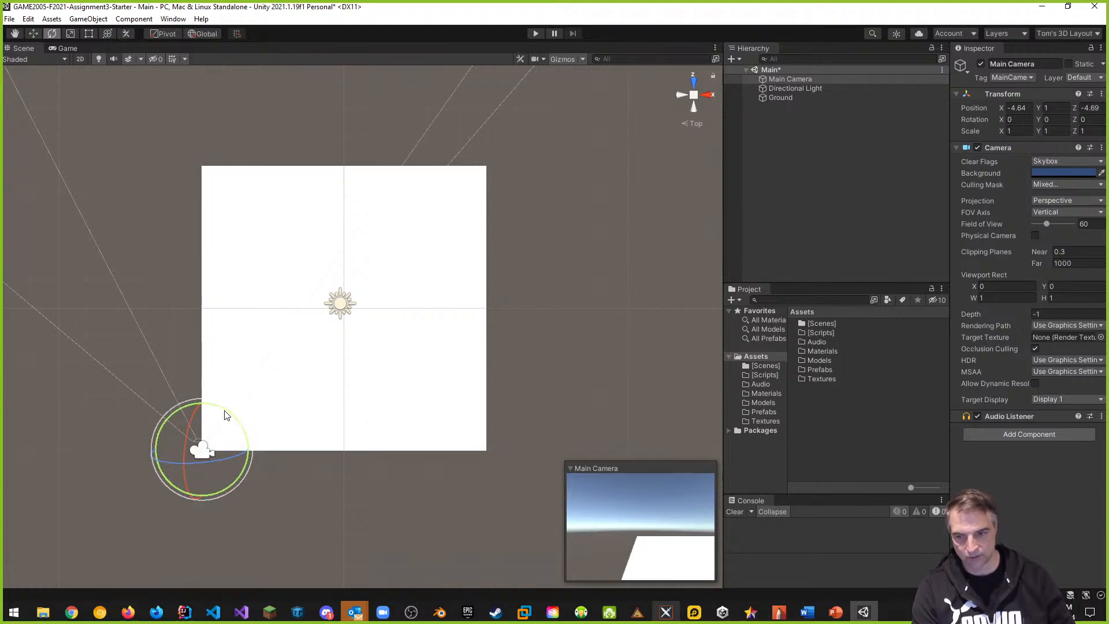
left_click_drag(217, 411, 274, 460)
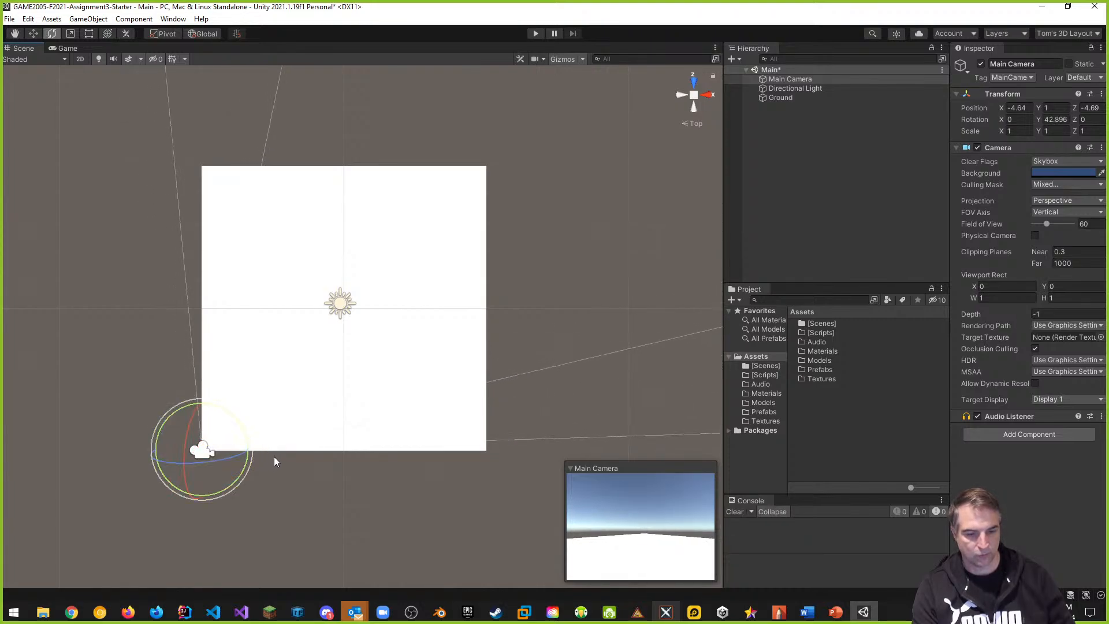
left_click(1056, 120)
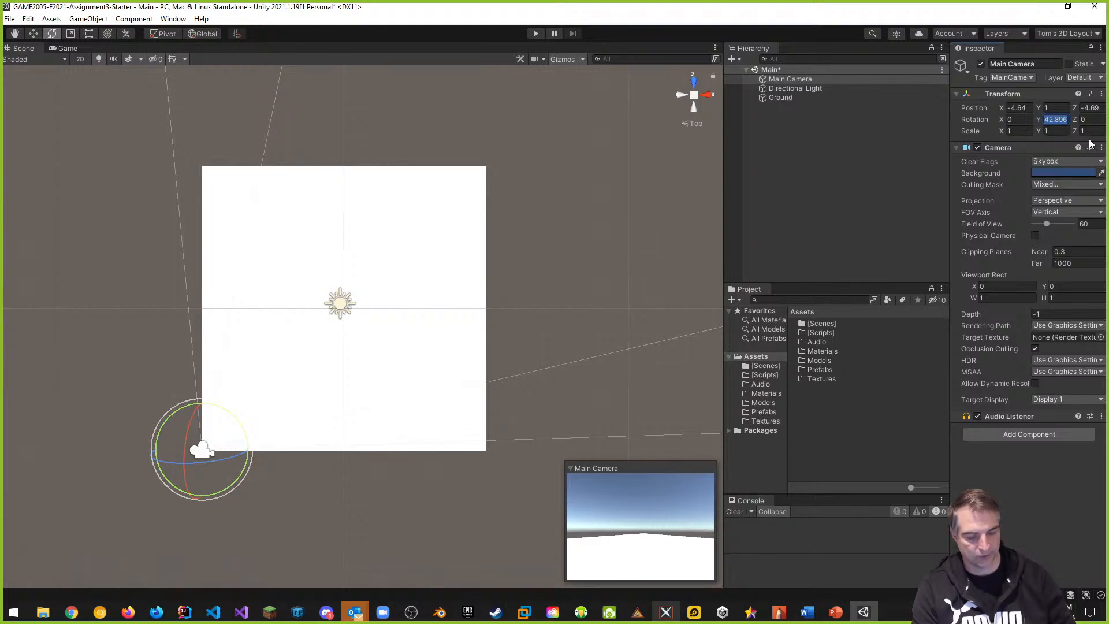
type("45")
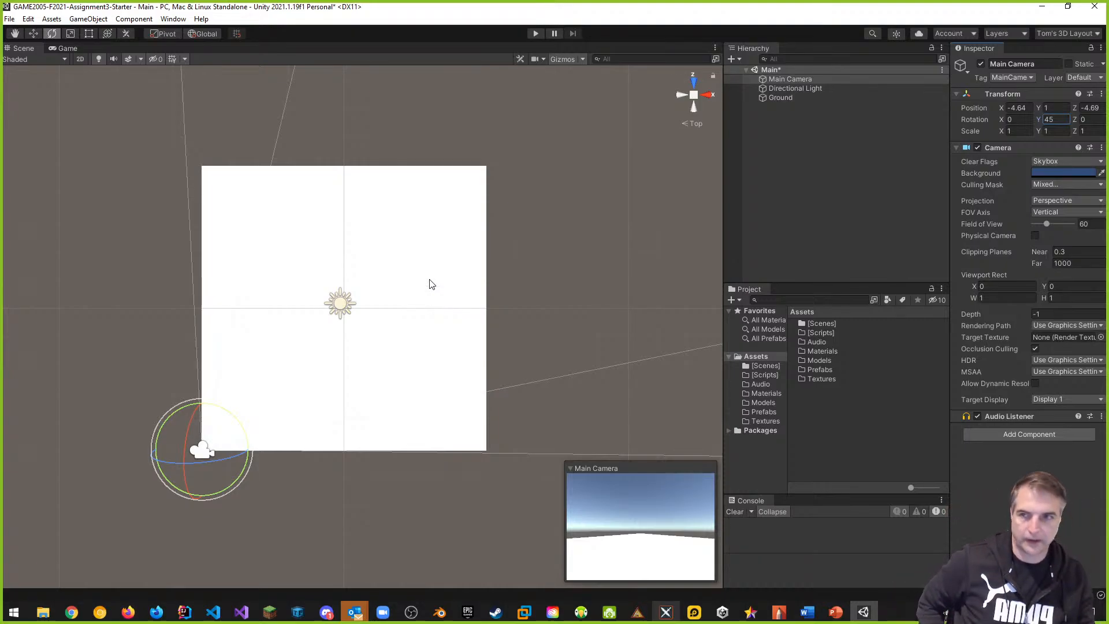
left_click(67, 49)
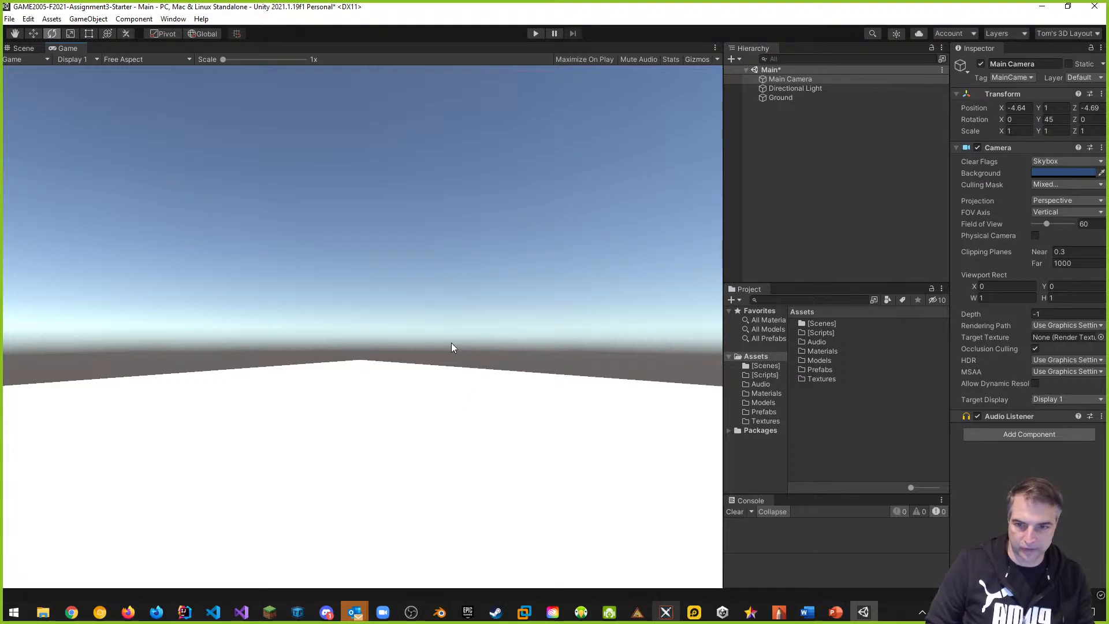
left_click(30, 49)
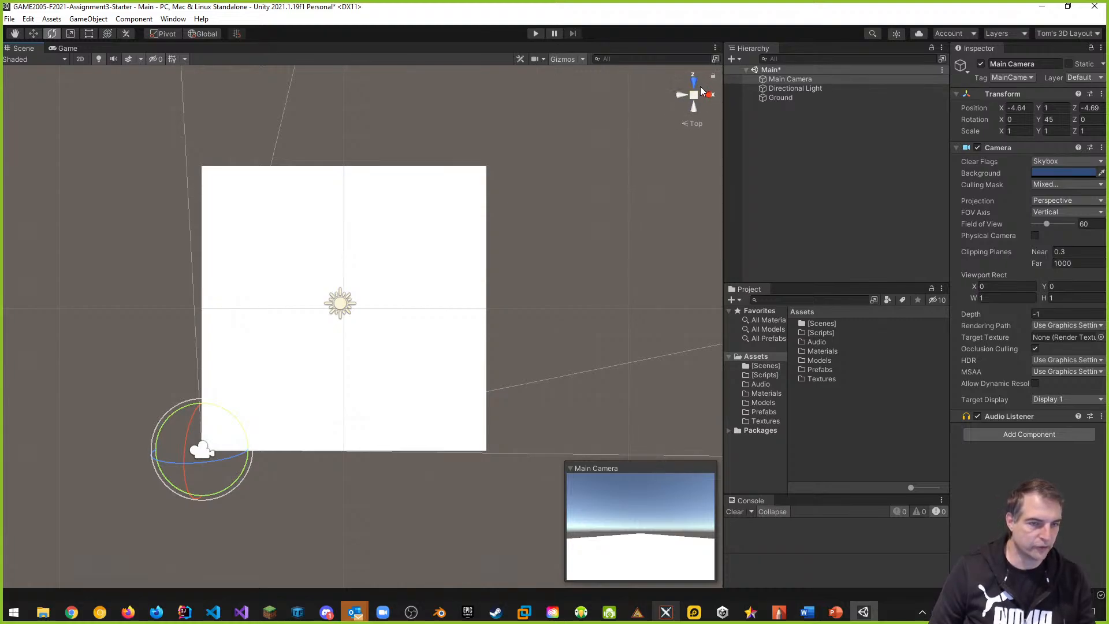
Compare orthographic and perspective projection in the top view, and set the Main Camera's X and Z position to -5
left_click(696, 124)
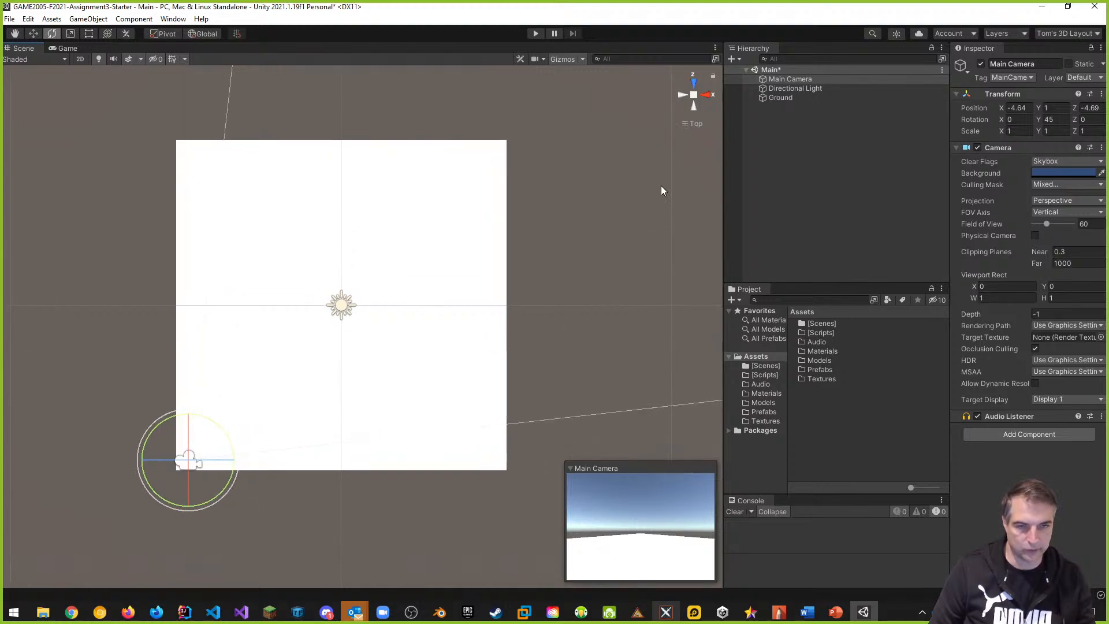
left_click(687, 123)
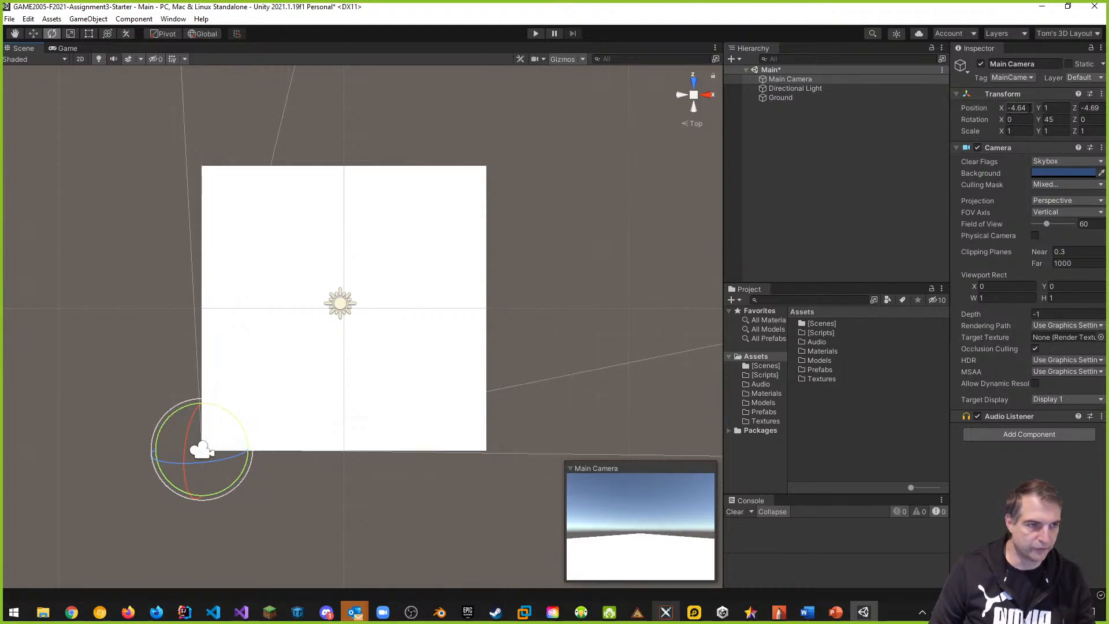
left_click(1023, 108)
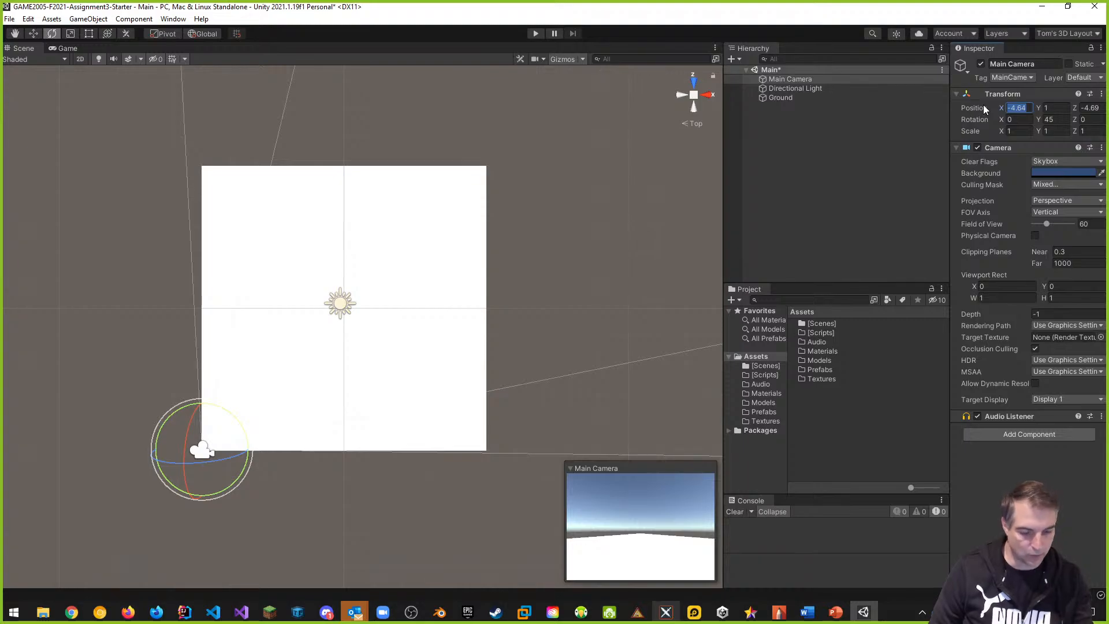
type("-5")
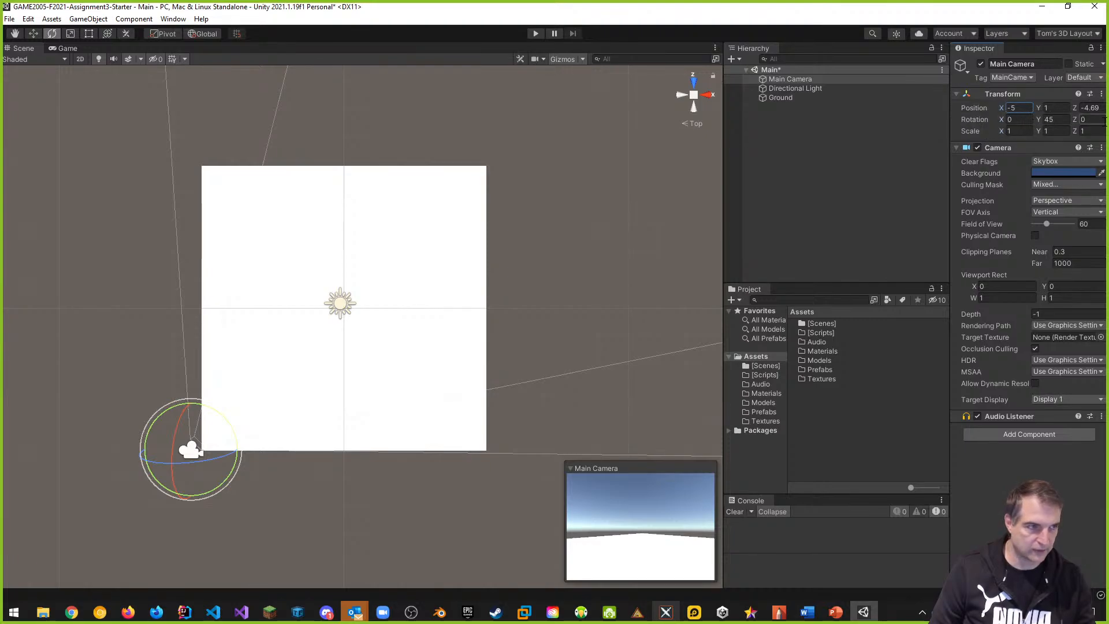
left_click(1104, 108)
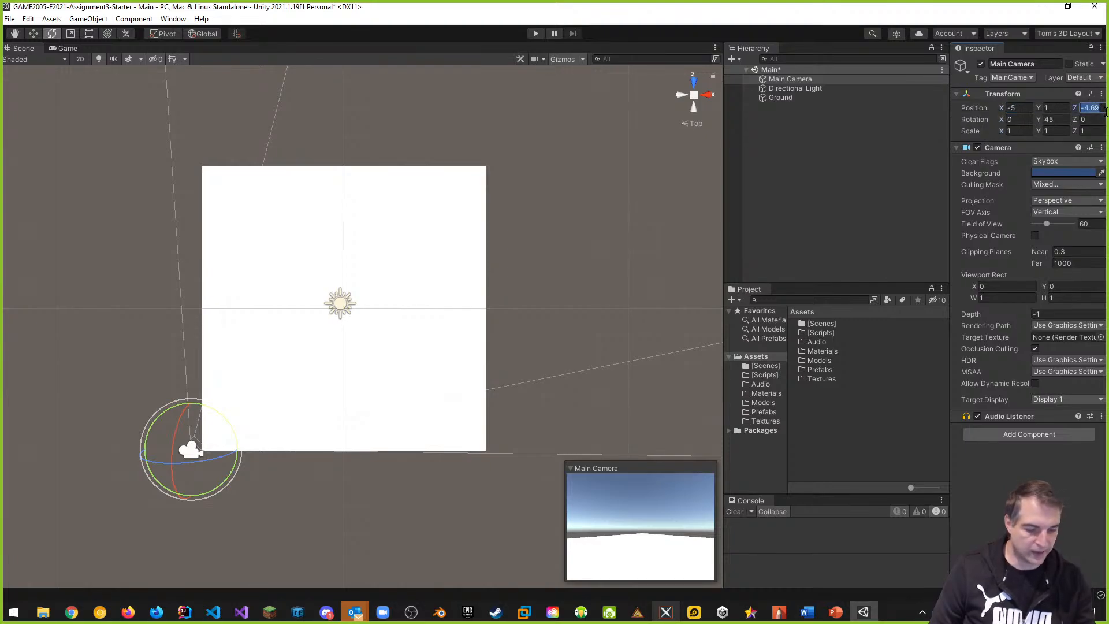
type("-5")
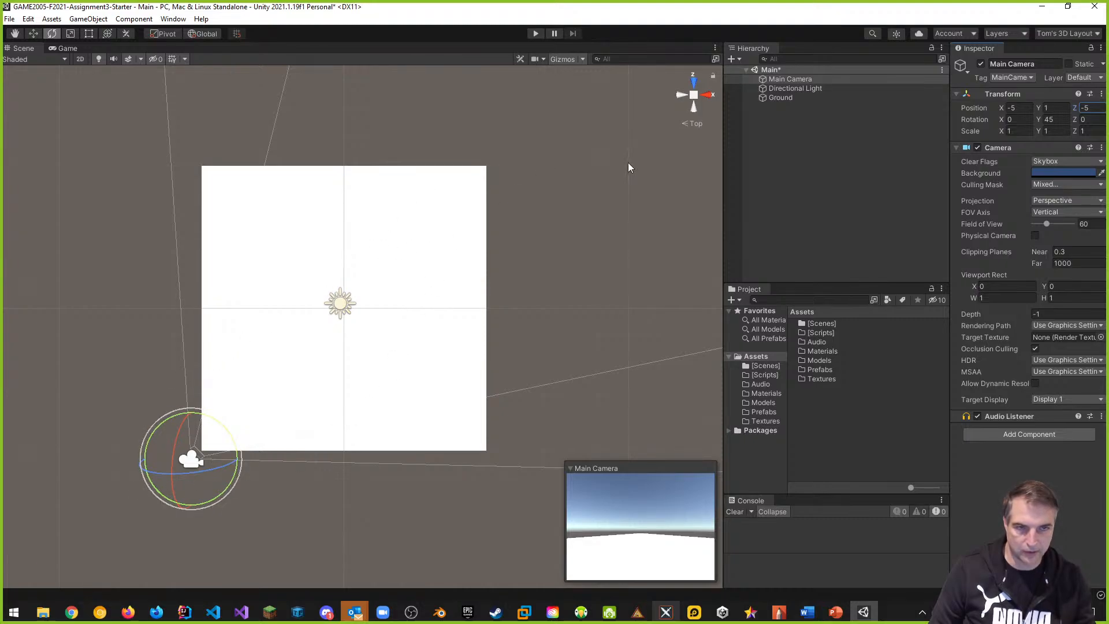
Examine the Main Camera's height and placement against the Ground plane from the right, left and back views, comparing perspective and orthographic projection
left_click(710, 99)
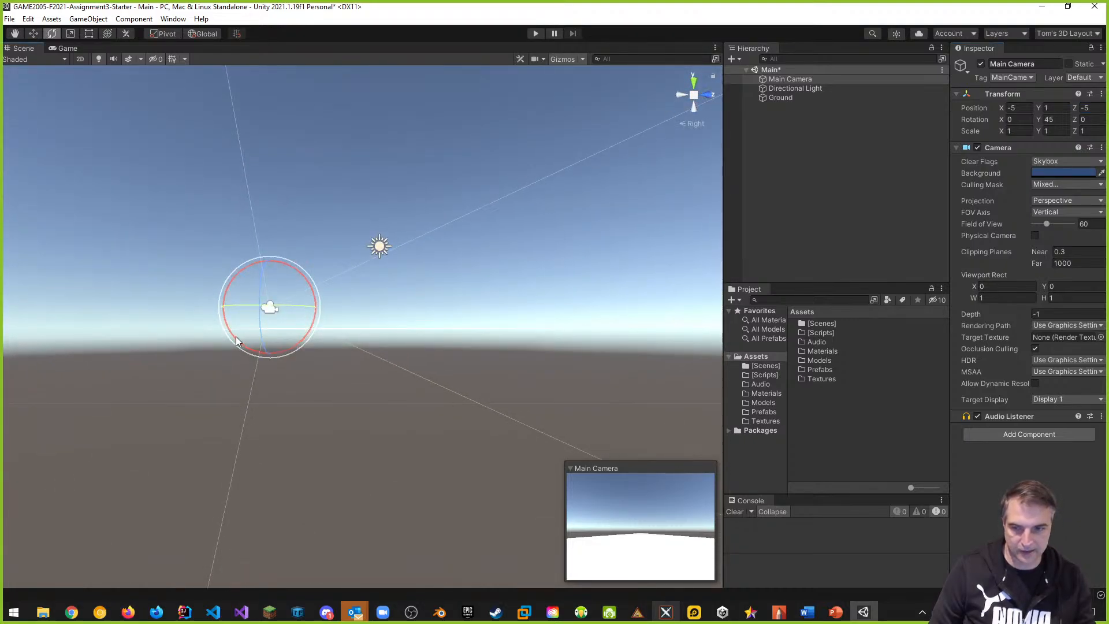
left_click(710, 99)
left_click(708, 97)
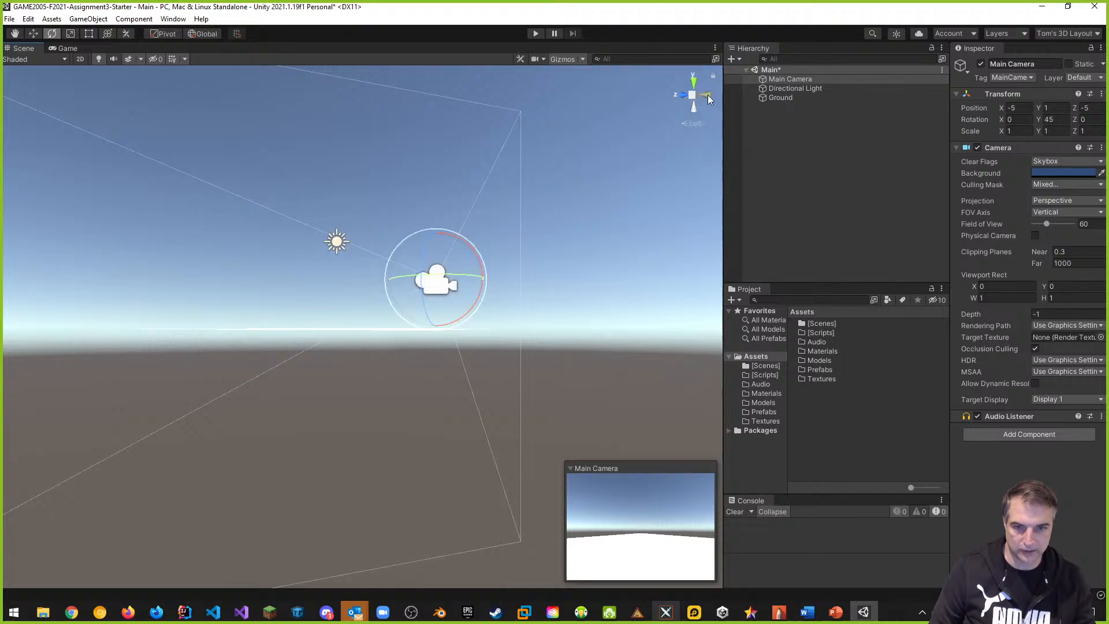
left_click(709, 97)
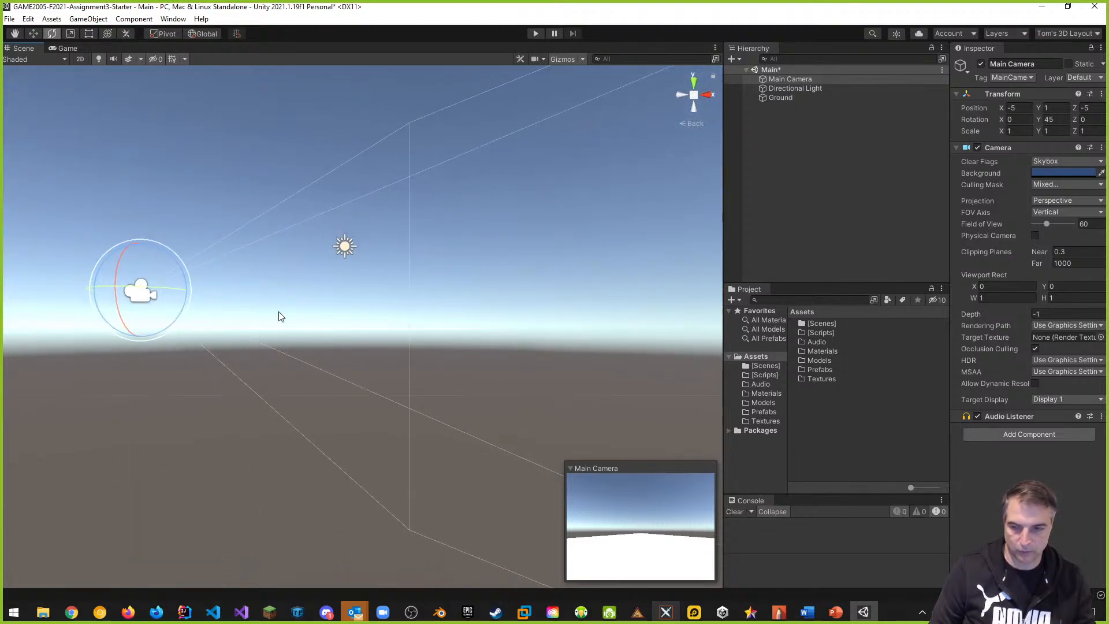
middle_click_drag(270, 265, 267, 329)
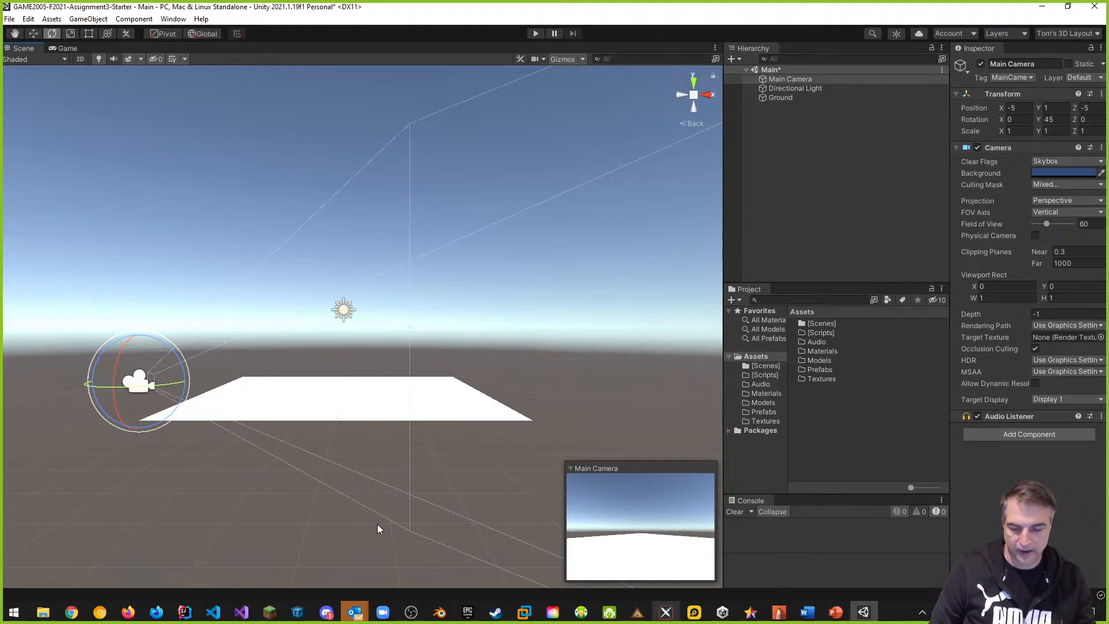
middle_click_drag(378, 525, 386, 445)
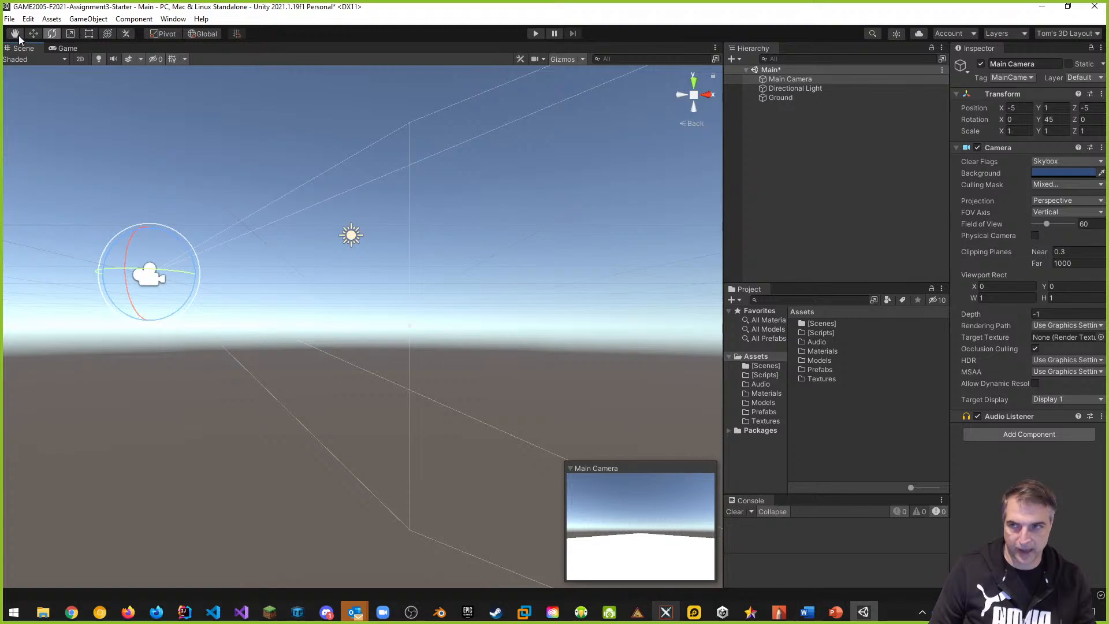
middle_click_drag(416, 334, 426, 397)
key("e")
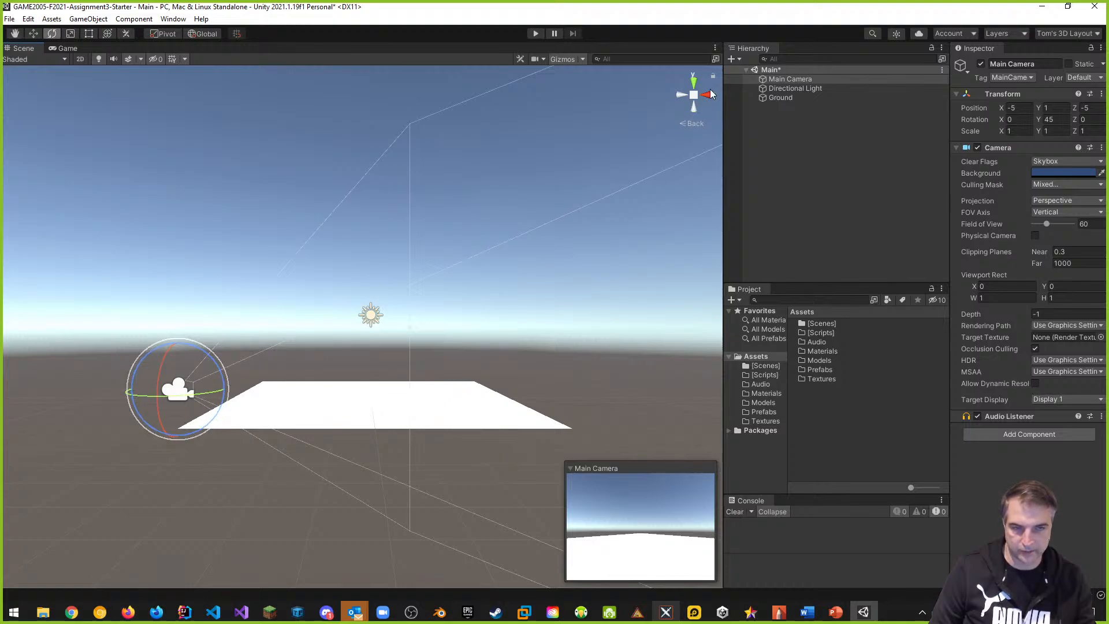
left_click(683, 98)
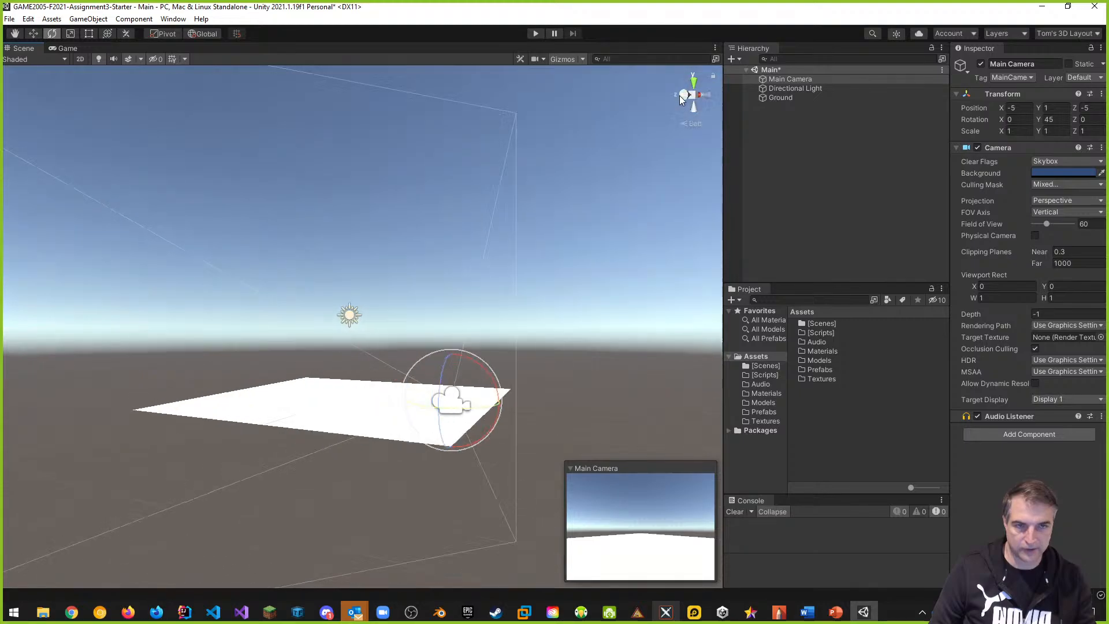
left_click(705, 95)
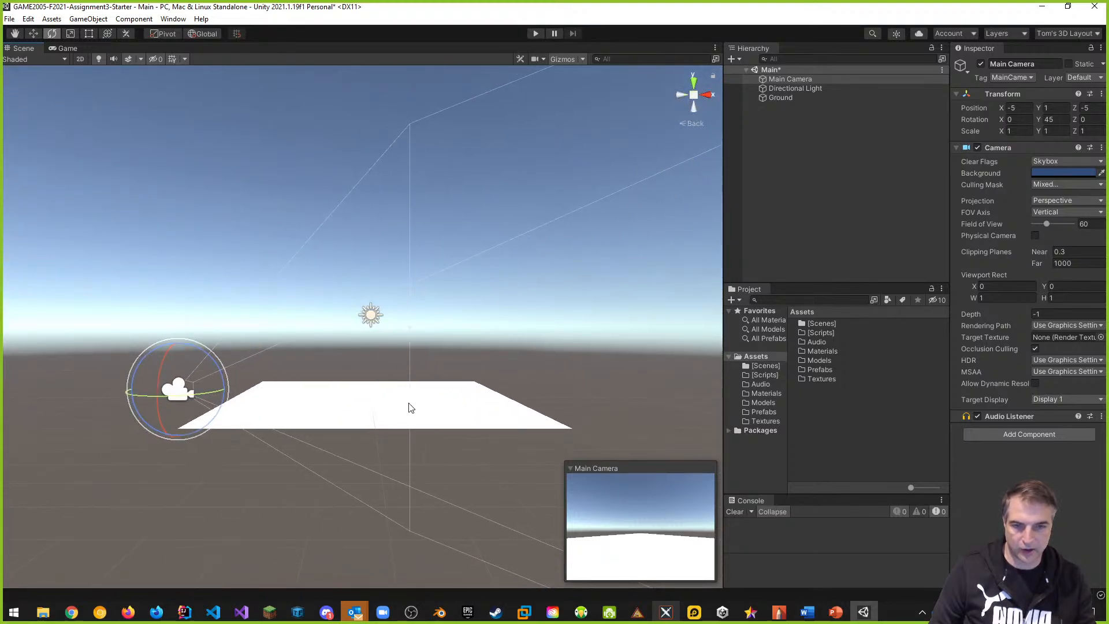
middle_click_drag(372, 436, 371, 423)
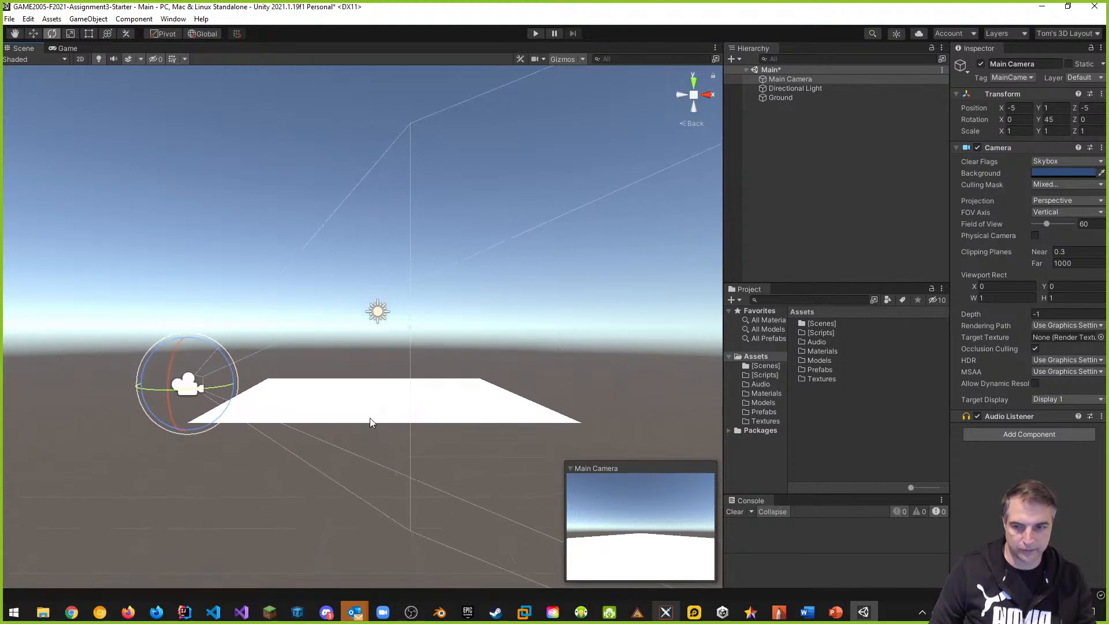
left_click(683, 123)
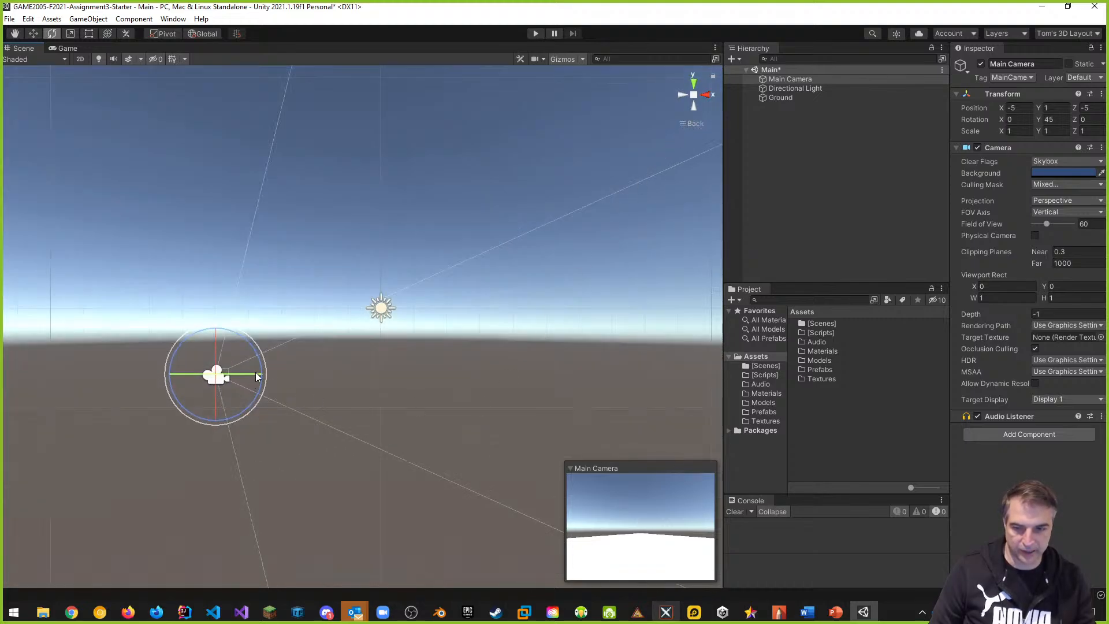
left_click(686, 123)
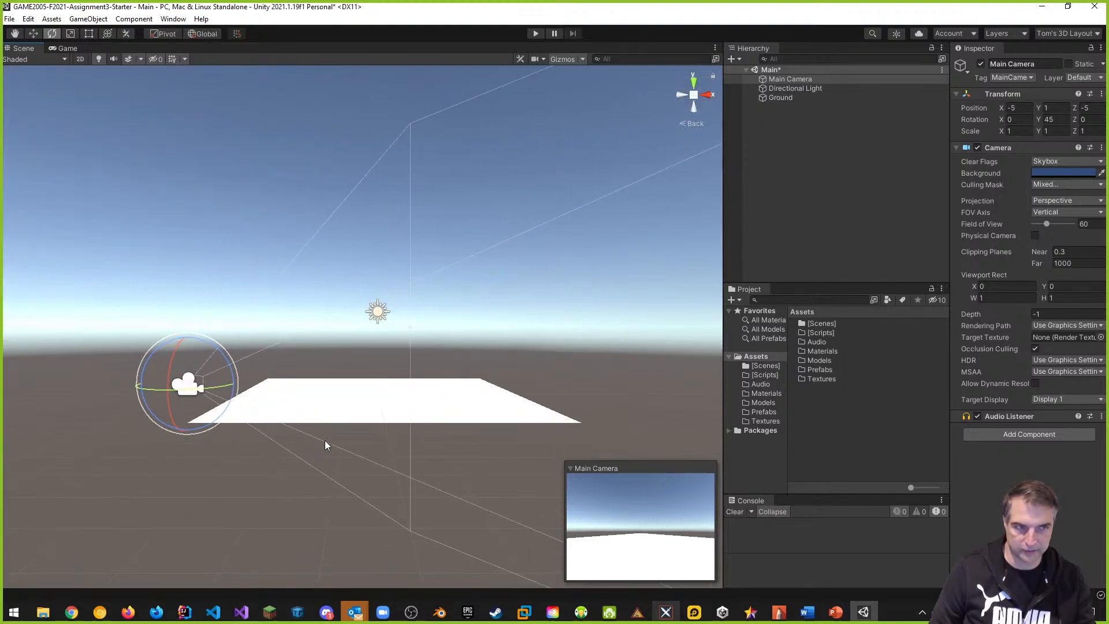
mouse_move(324, 442)
middle_mouse_down()
mouse_move(331, 371)
mouse_move(323, 426)
middle_mouse_up()
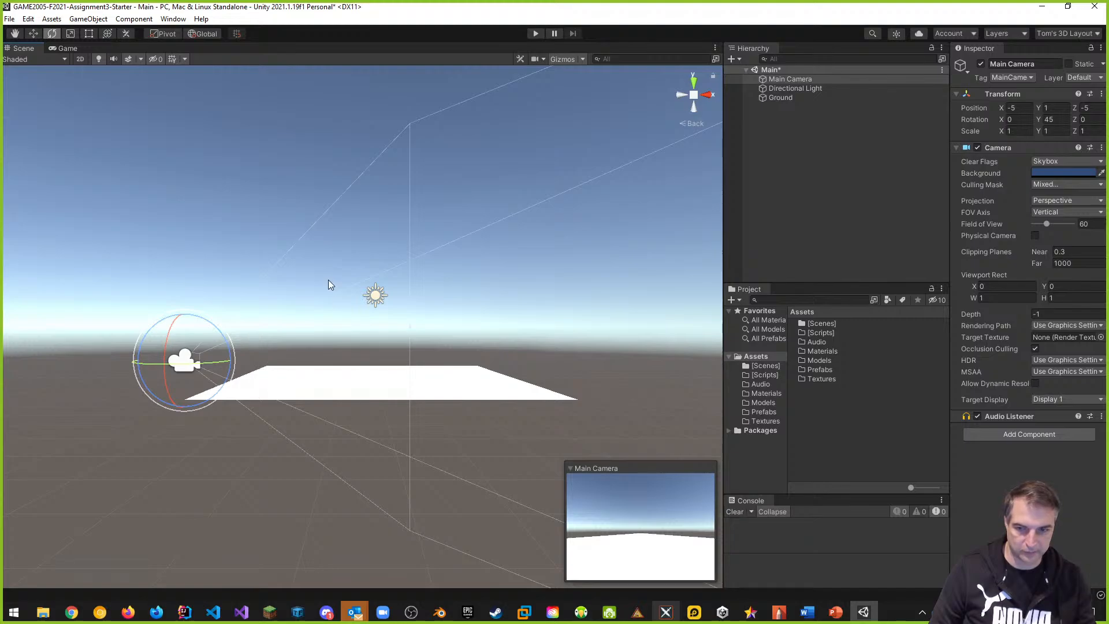
middle_click_drag(381, 365, 425, 446)
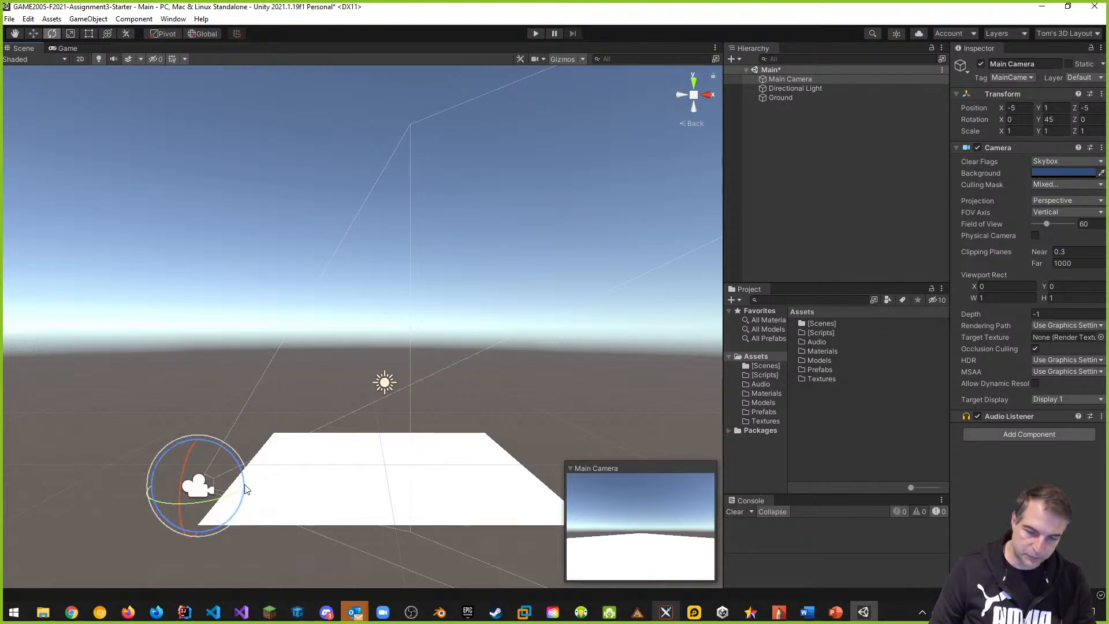
middle_click_drag(372, 407, 393, 379)
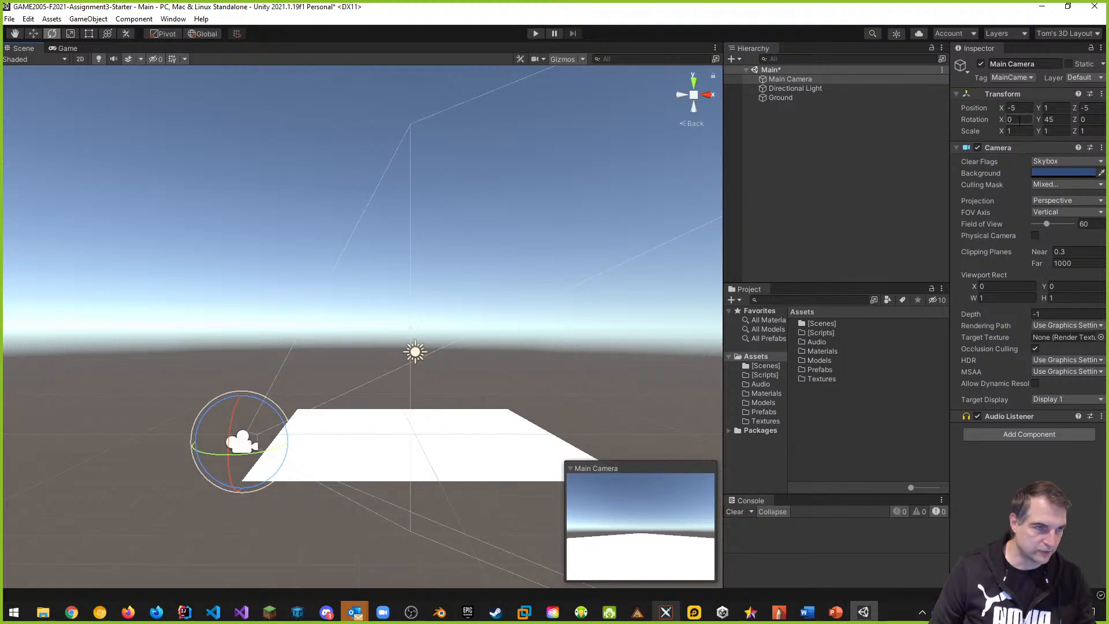
Tilt the Main Camera down towards the Ground by setting its X rotation to 10
left_click(1020, 120)
left_click_drag(1002, 120, 137, 133)
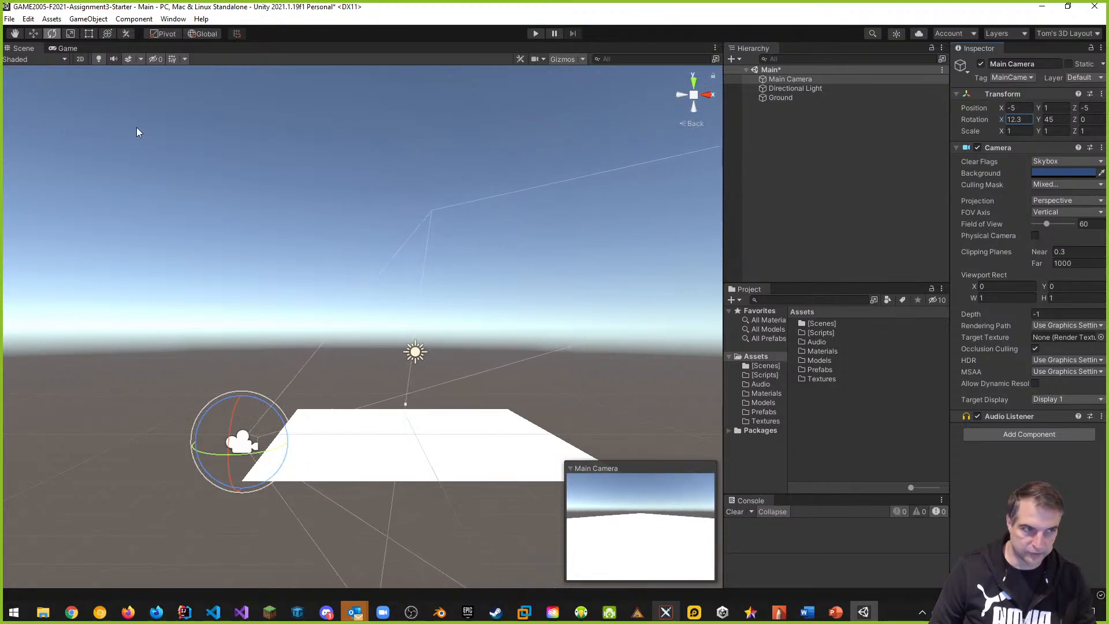
left_click(1016, 120)
type("10")
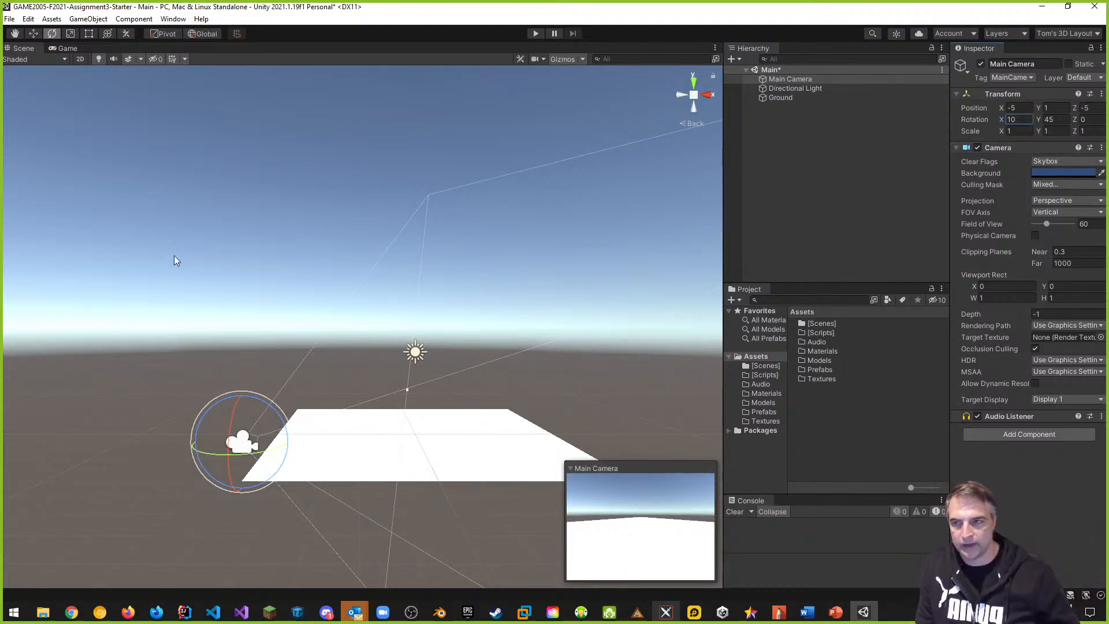
Raise the Main Camera to about Y 2.17 and move it back to X -7, Z -7
left_click(32, 36)
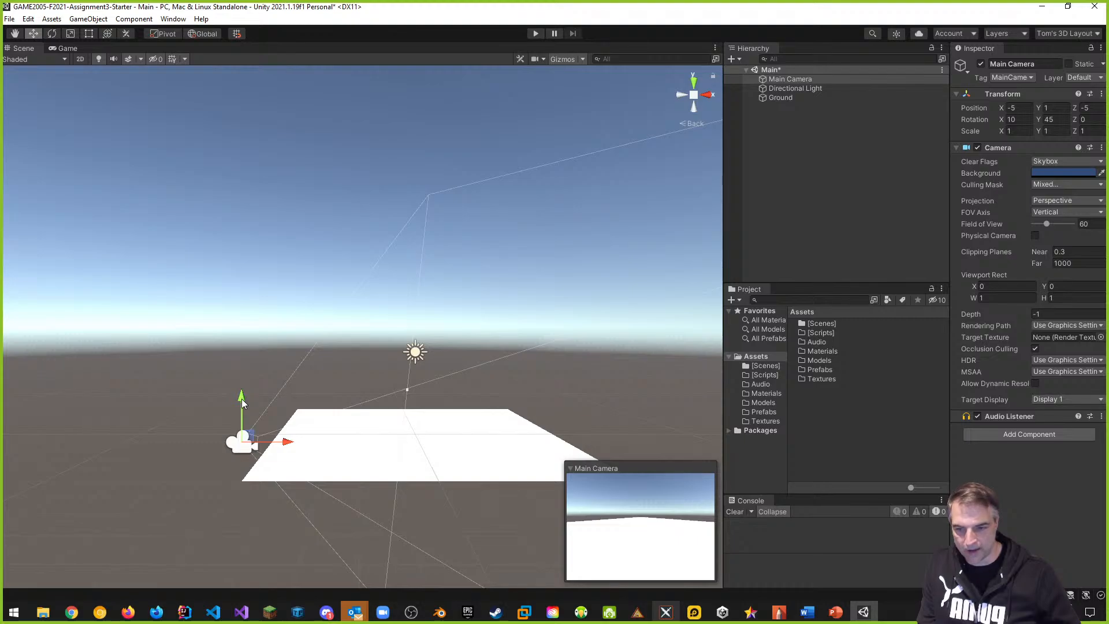
left_click_drag(241, 399, 242, 353)
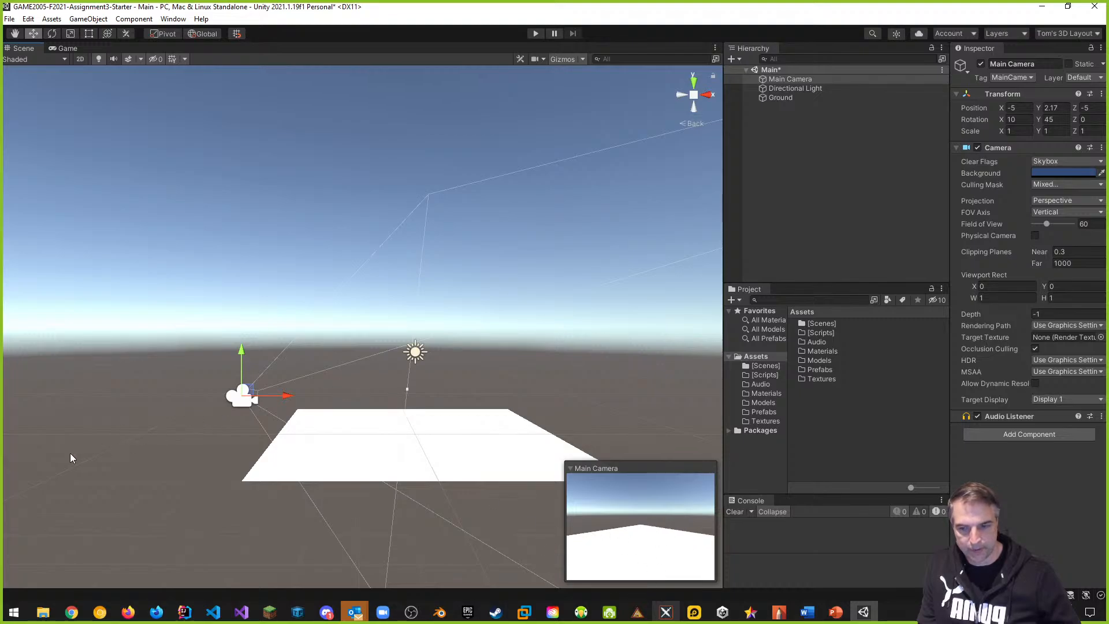
left_click(1021, 109)
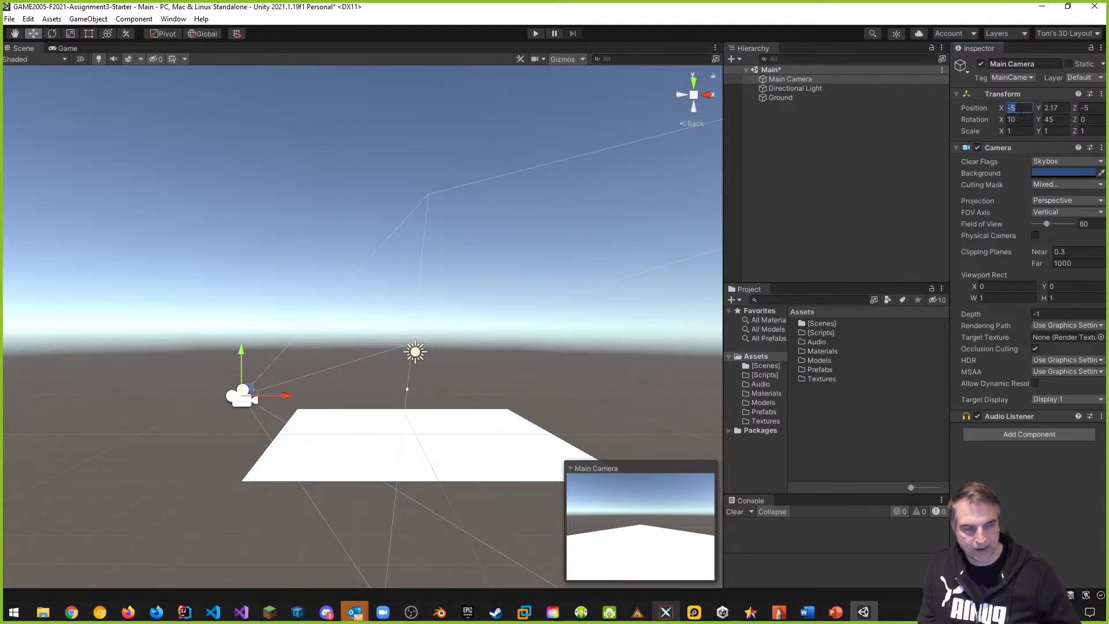
type("-")
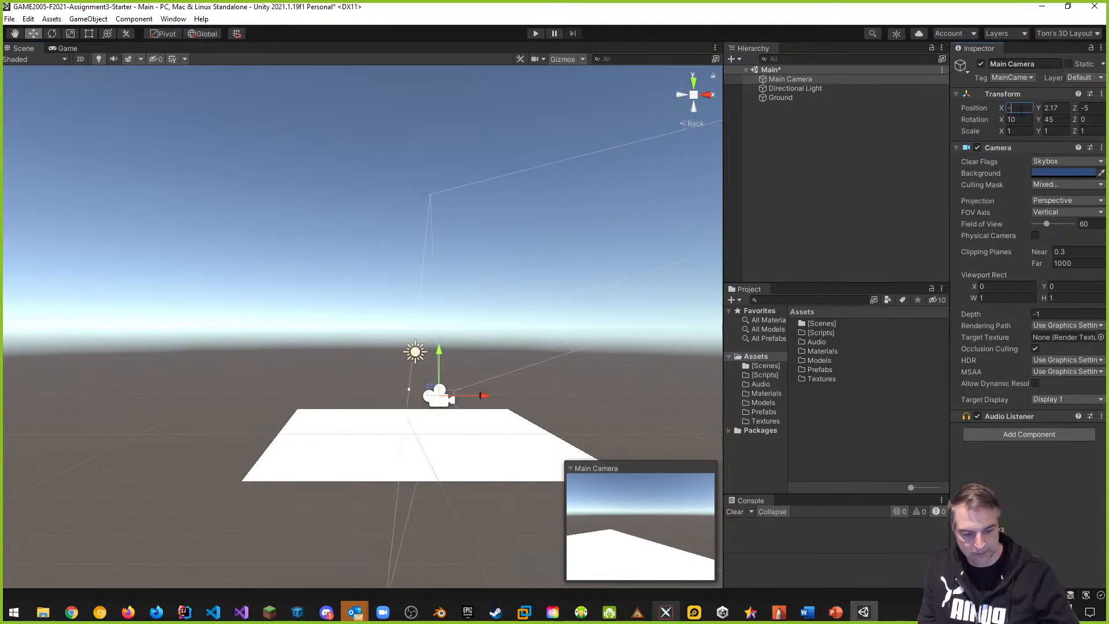
type("7")
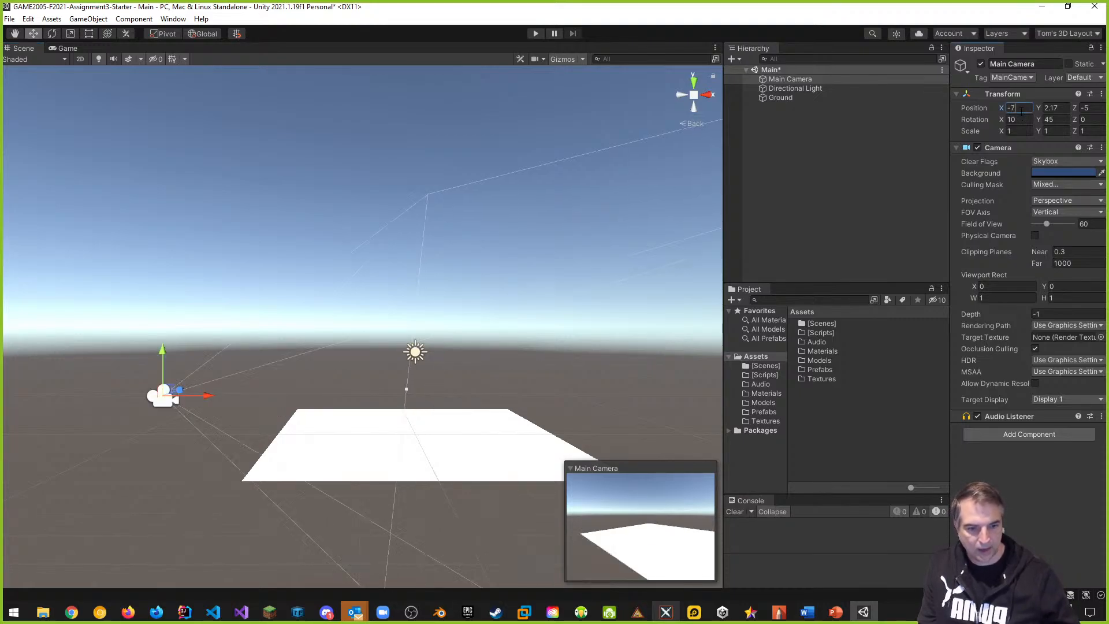
left_click(1097, 109)
type("-7")
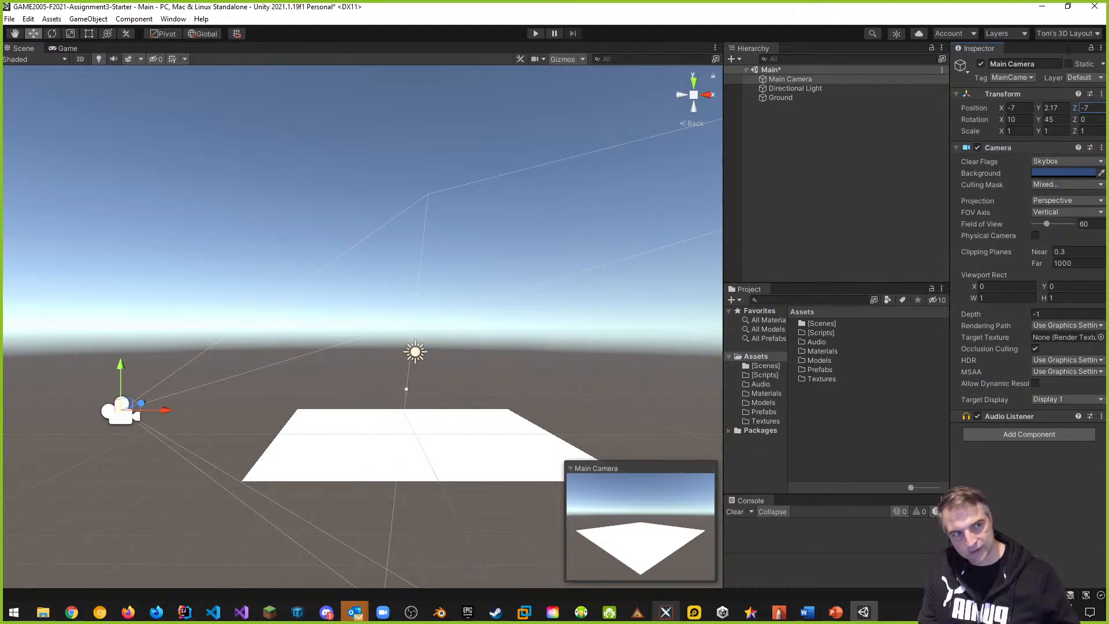
Set the Main Camera's X and Z position to -6 and check the ball pit photo in the Word assignment brief
left_click(1020, 108)
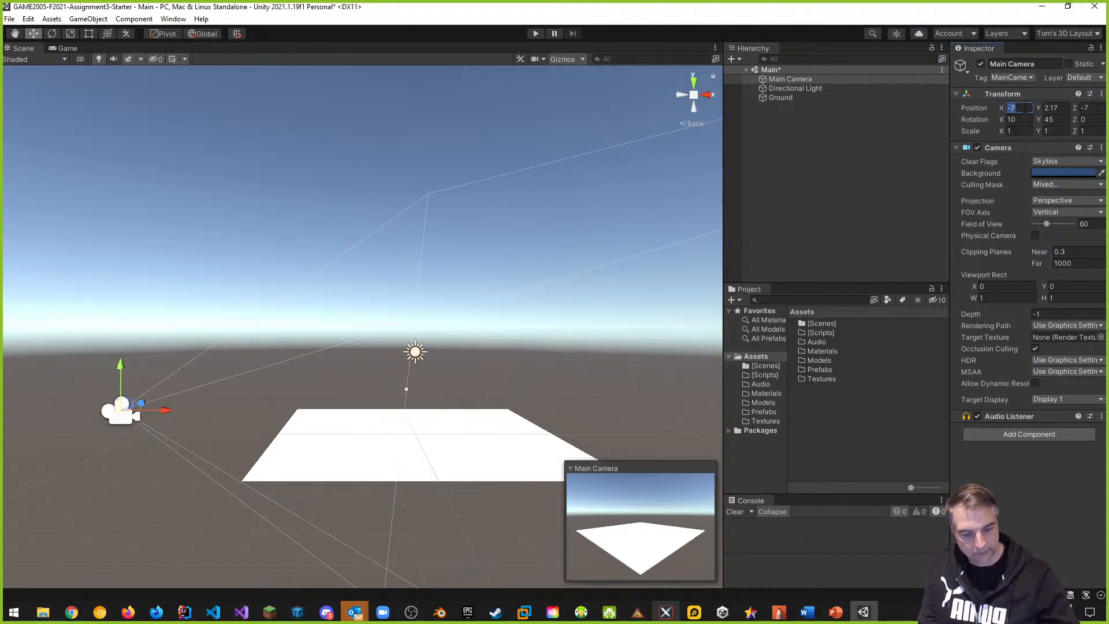
type("-6")
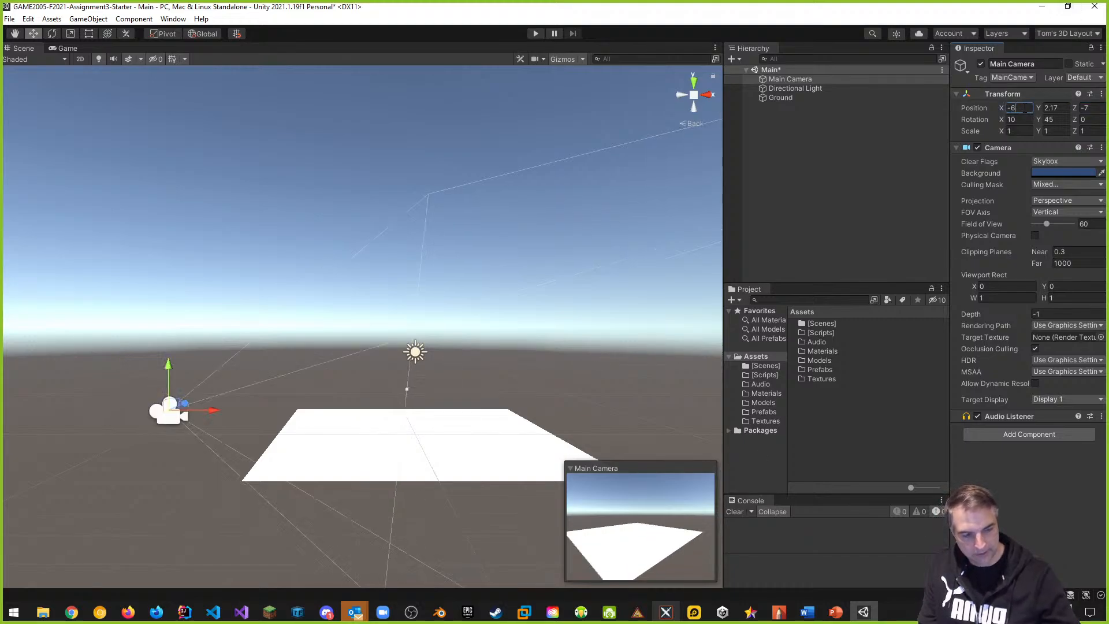
left_click(1091, 108)
type("-6")
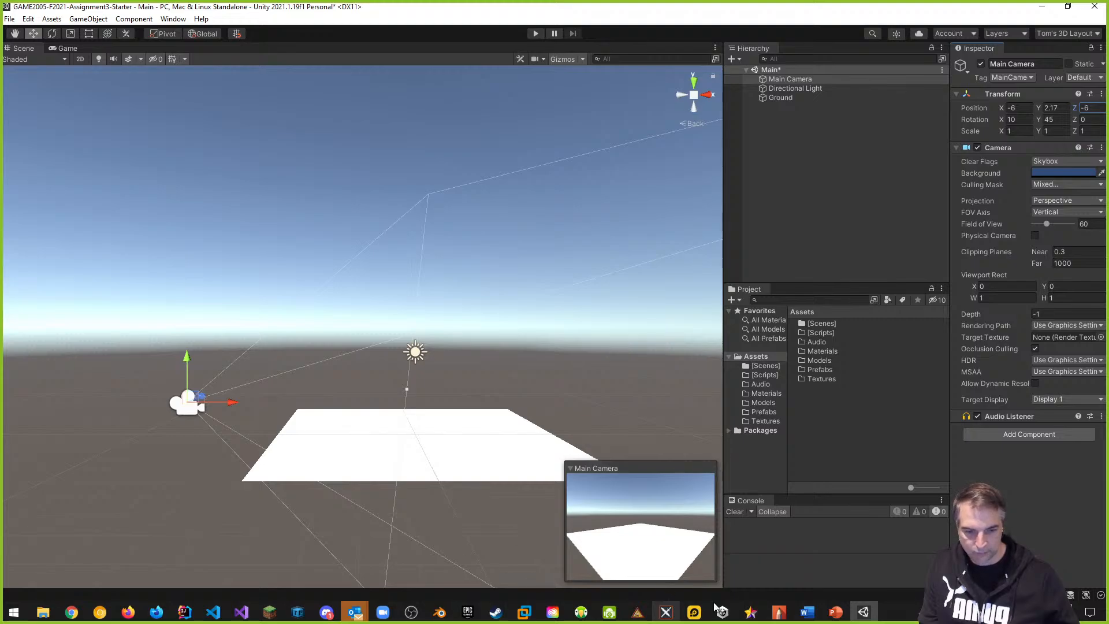
left_click(807, 612)
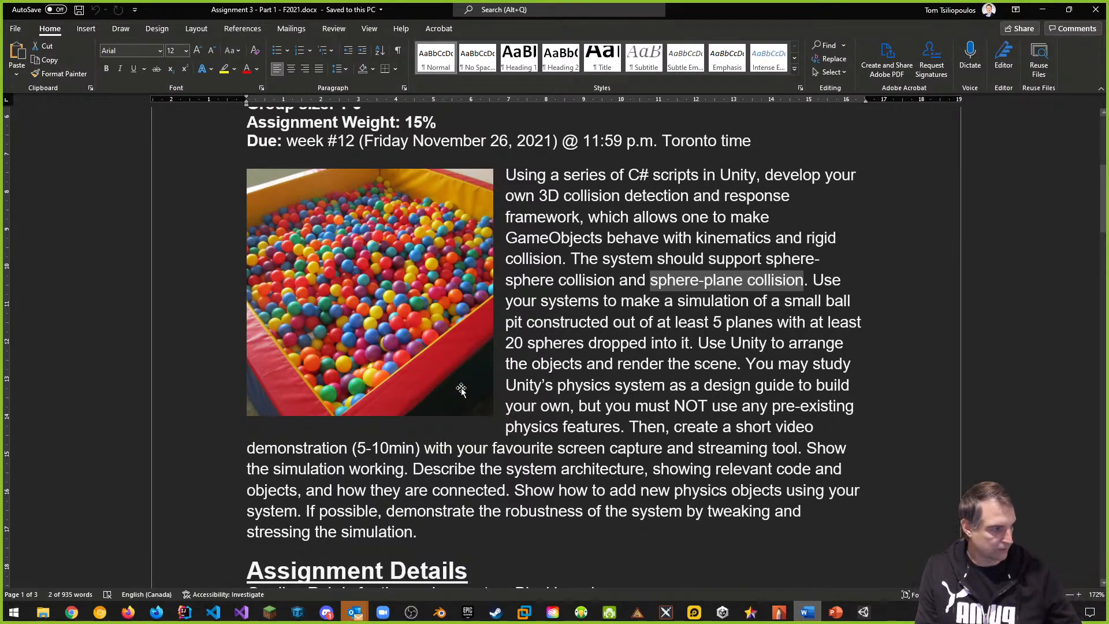
key("alt+Tab")
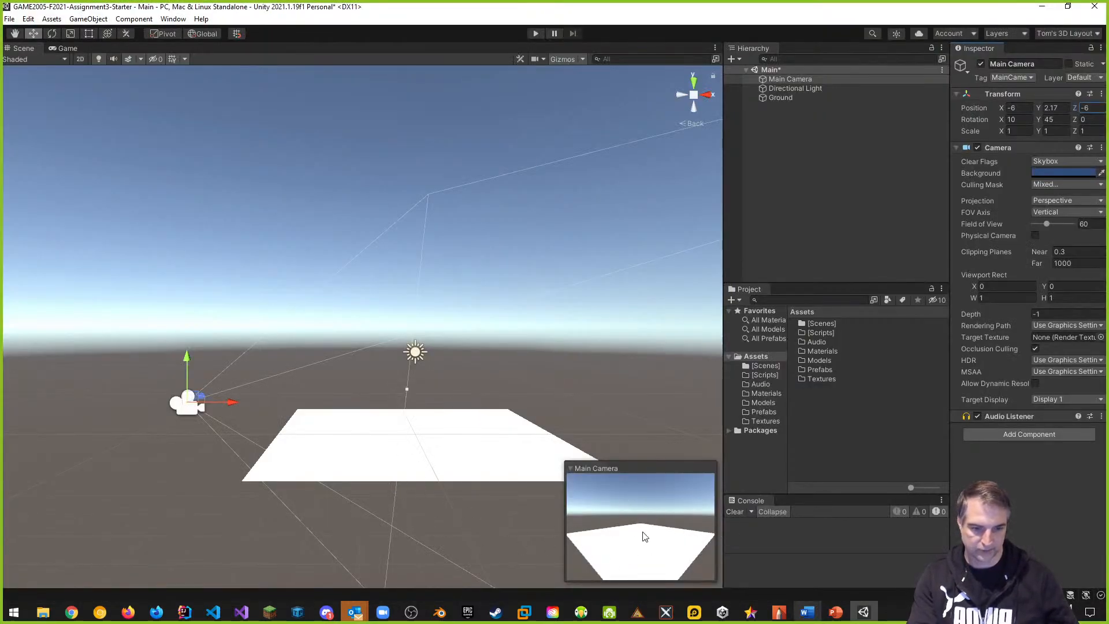
Set the Main Camera's X and Z position to -6.5 while previewing the Ground in the Game view
left_click(64, 48)
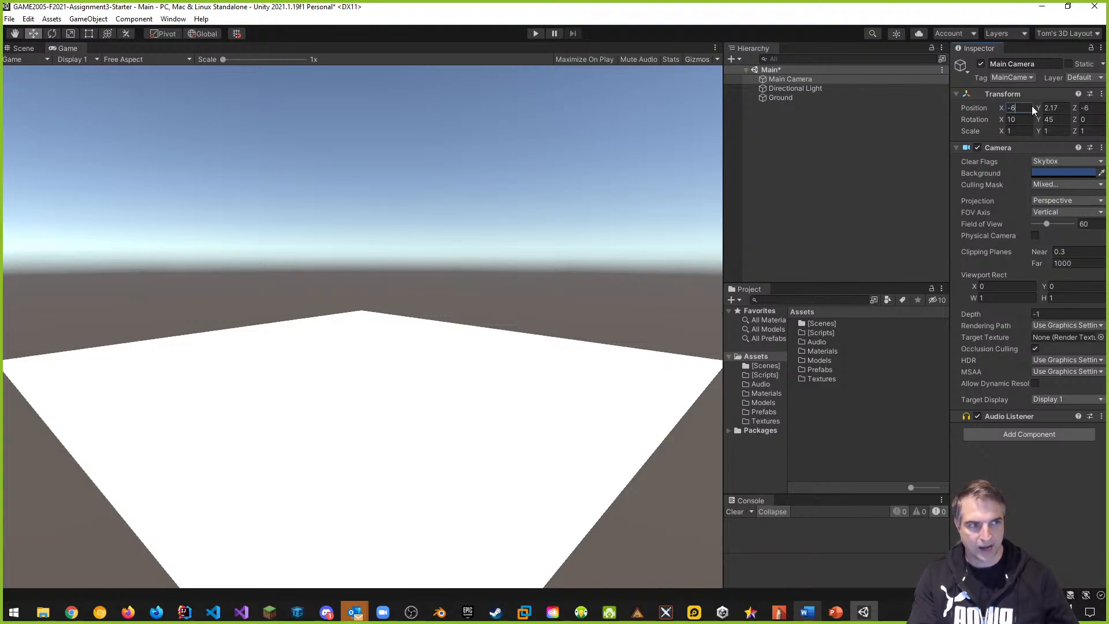
type("-6.5")
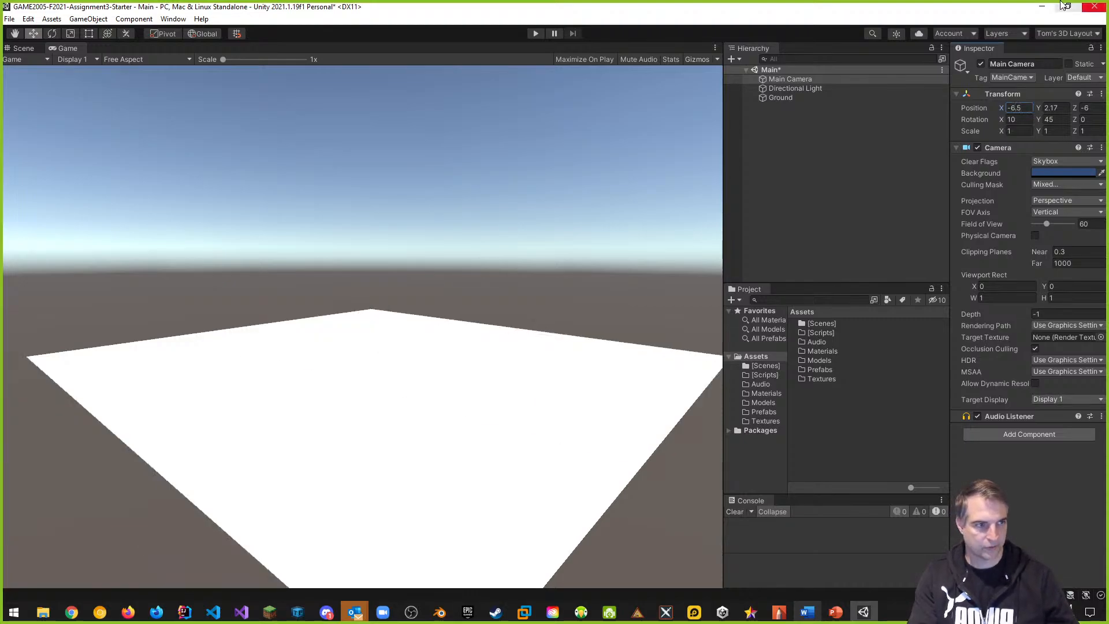
left_click(1098, 108)
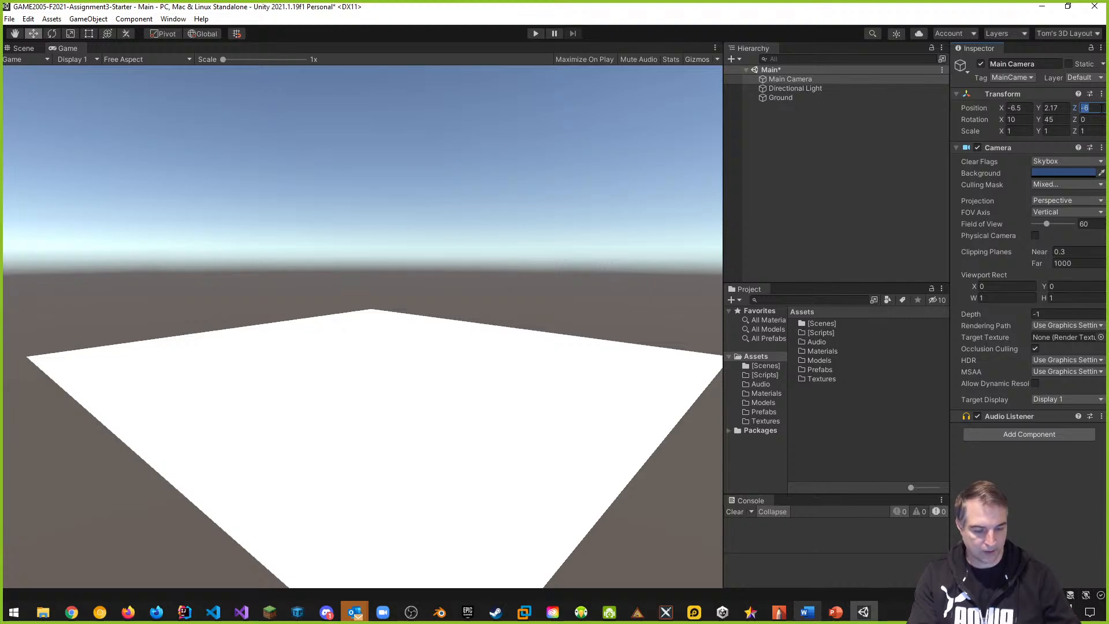
type("-6.5")
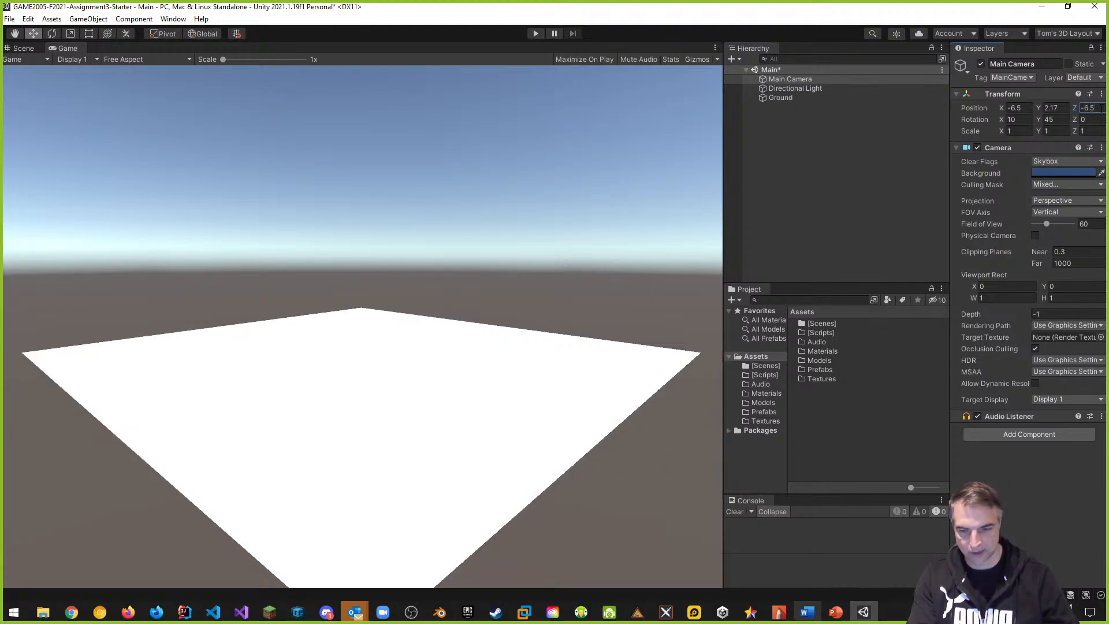
Set the Main Camera's Y position to 3 and its X rotation to 15
left_click(1060, 107)
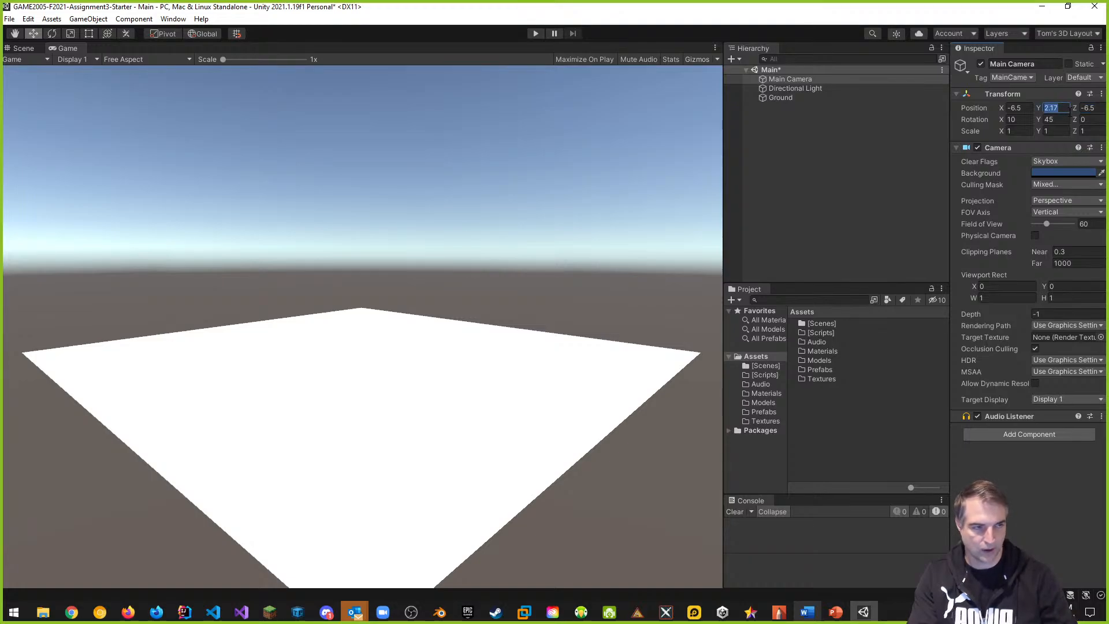
type("3")
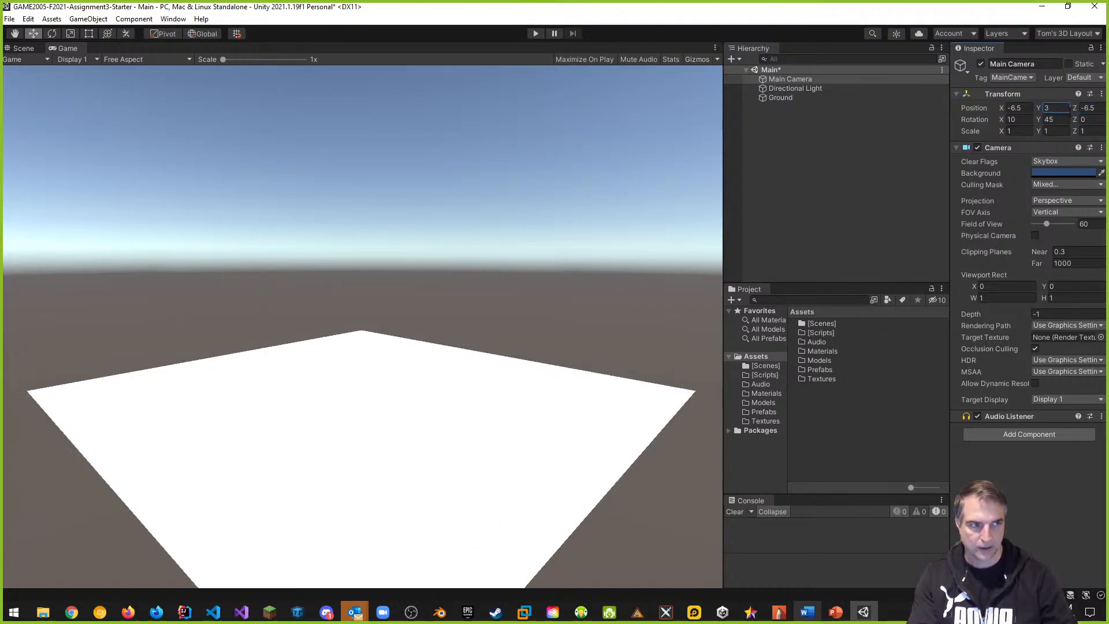
left_click(1020, 119)
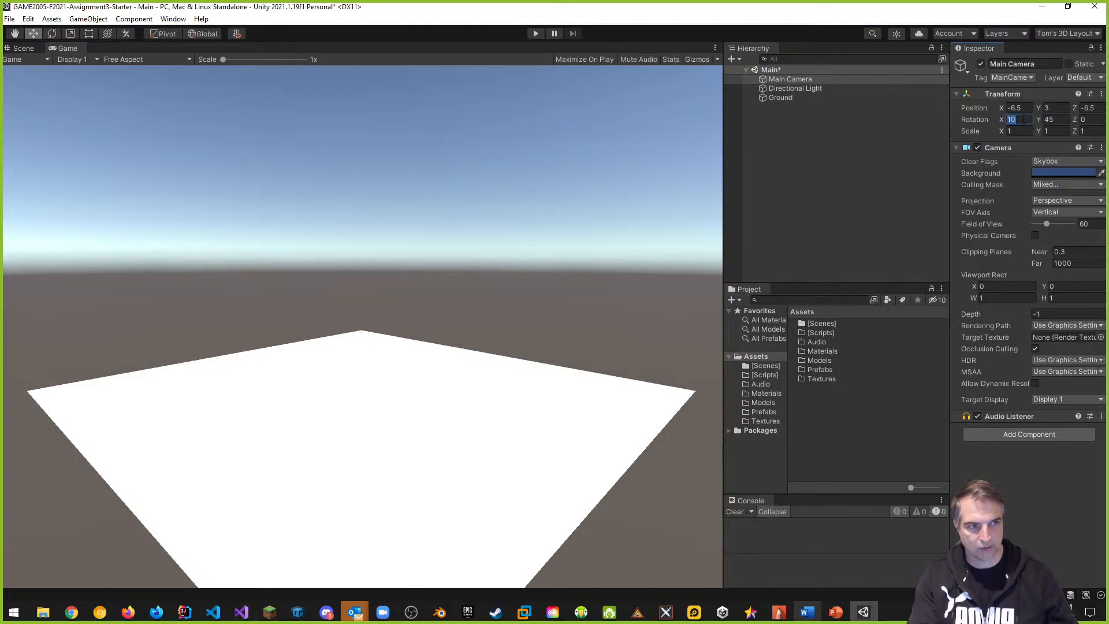
type("15")
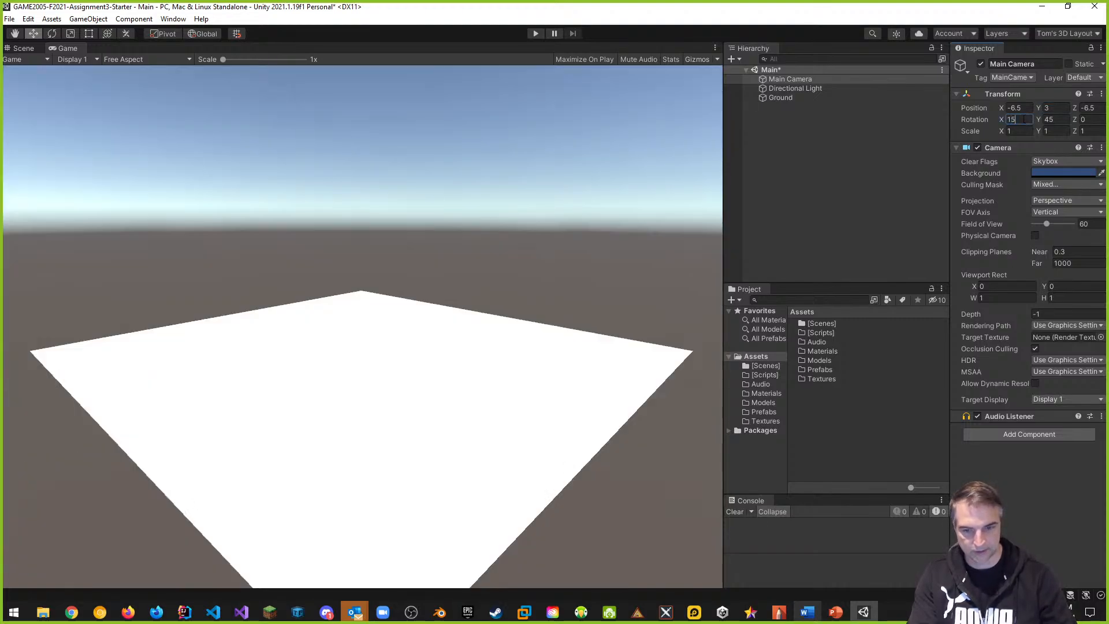
Set the Main Camera's X rotation to 20
key("BackSpace")
key("BackSpace")
type("20")
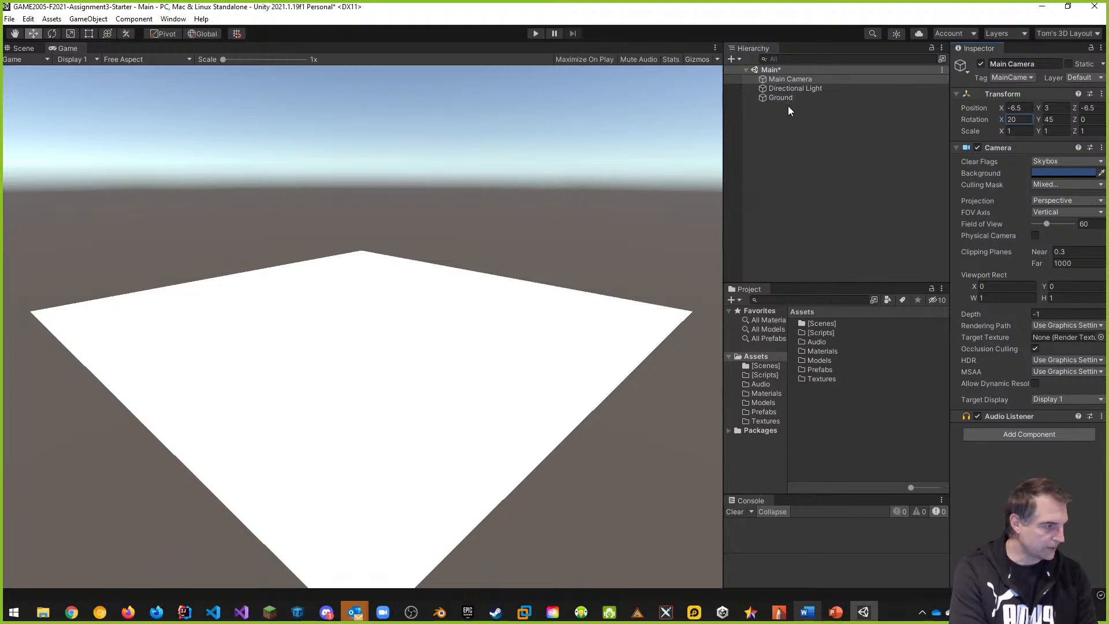
Create a new material named Ground in the project's Materials folder
double_click(823, 350)
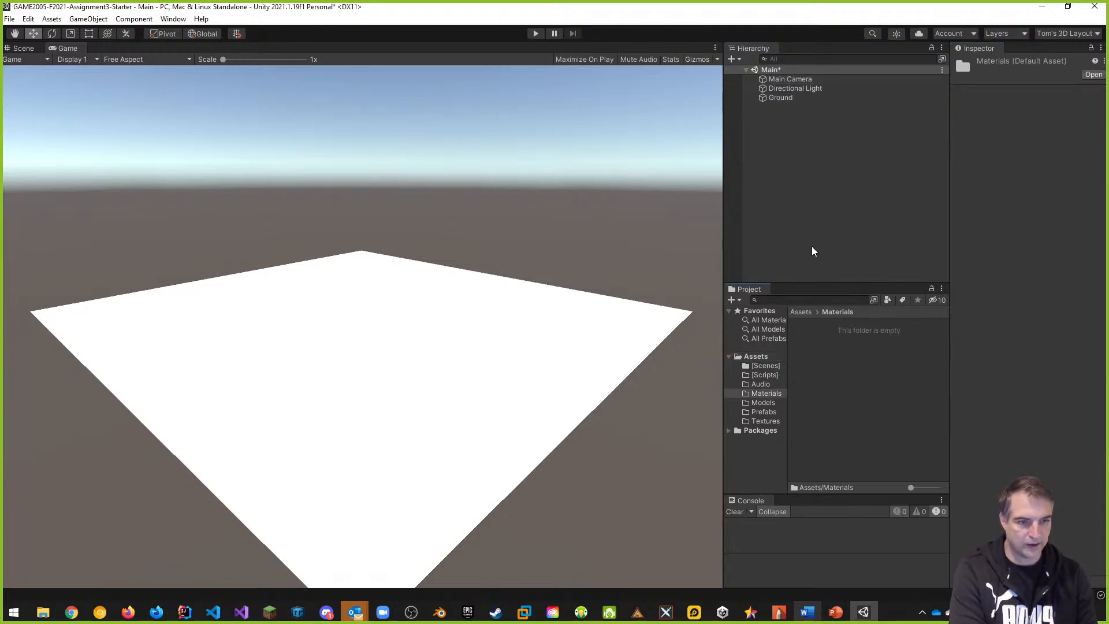
right_click(817, 364)
mouse_move(876, 78)
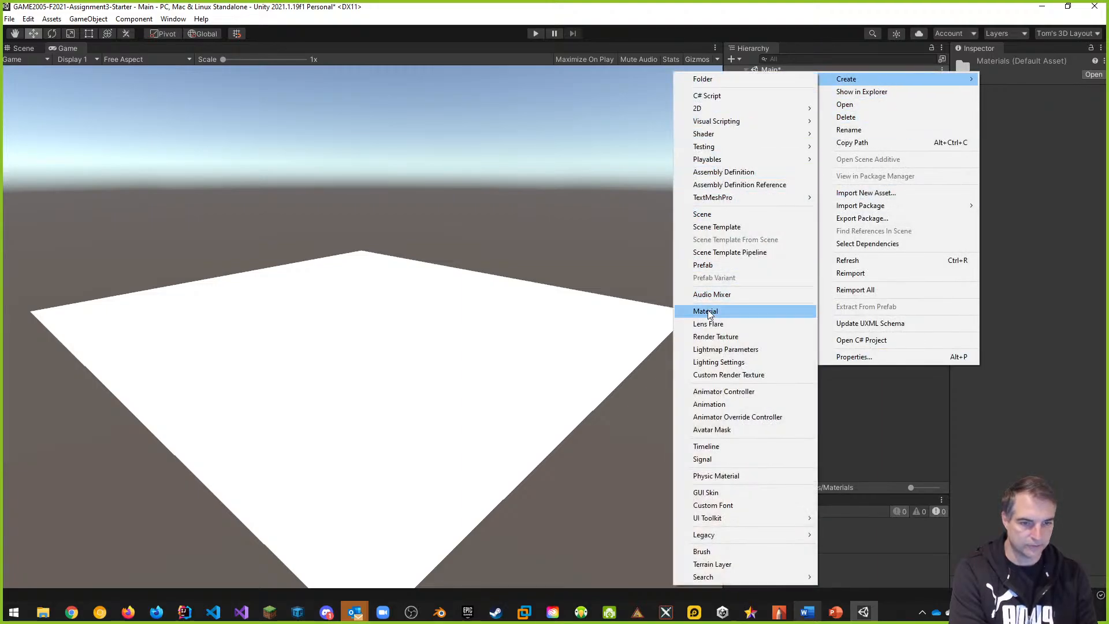
left_click(844, 419)
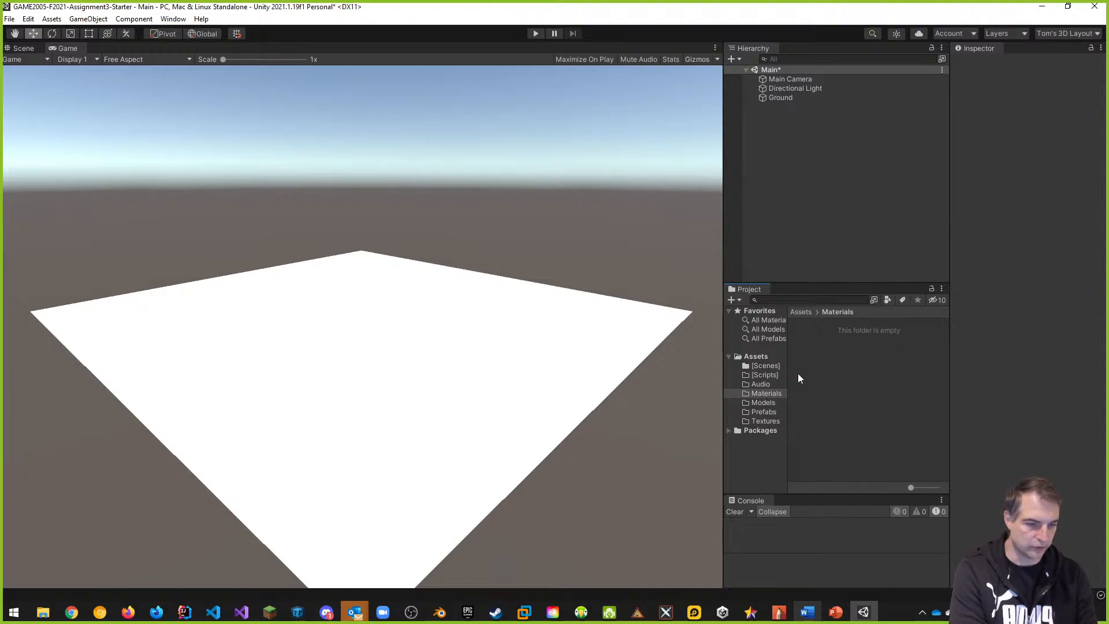
right_click(832, 369)
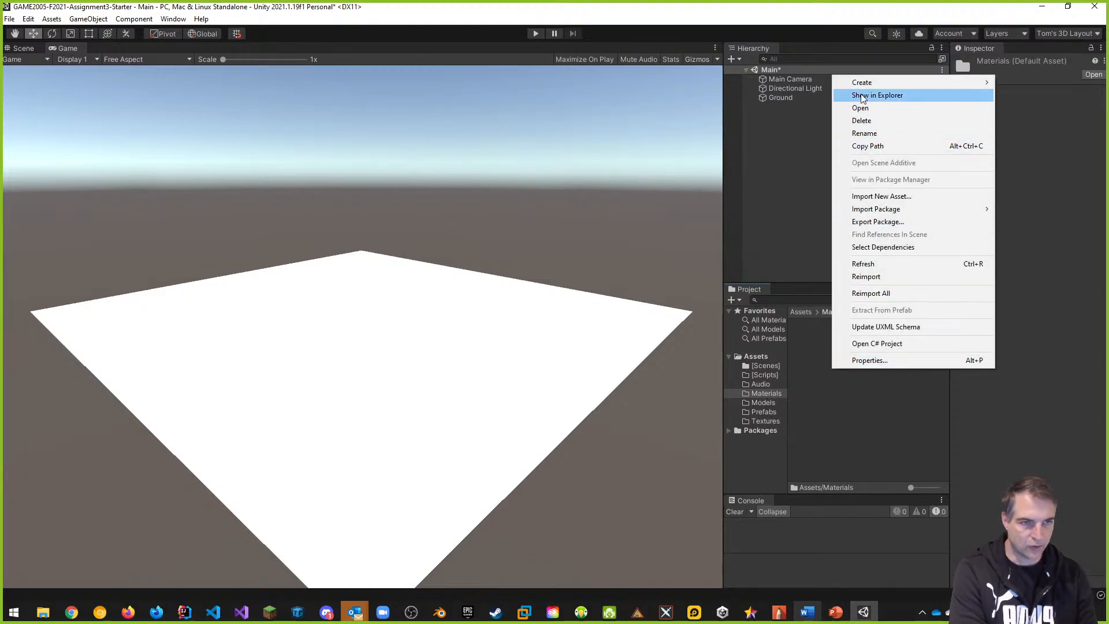
mouse_move(865, 85)
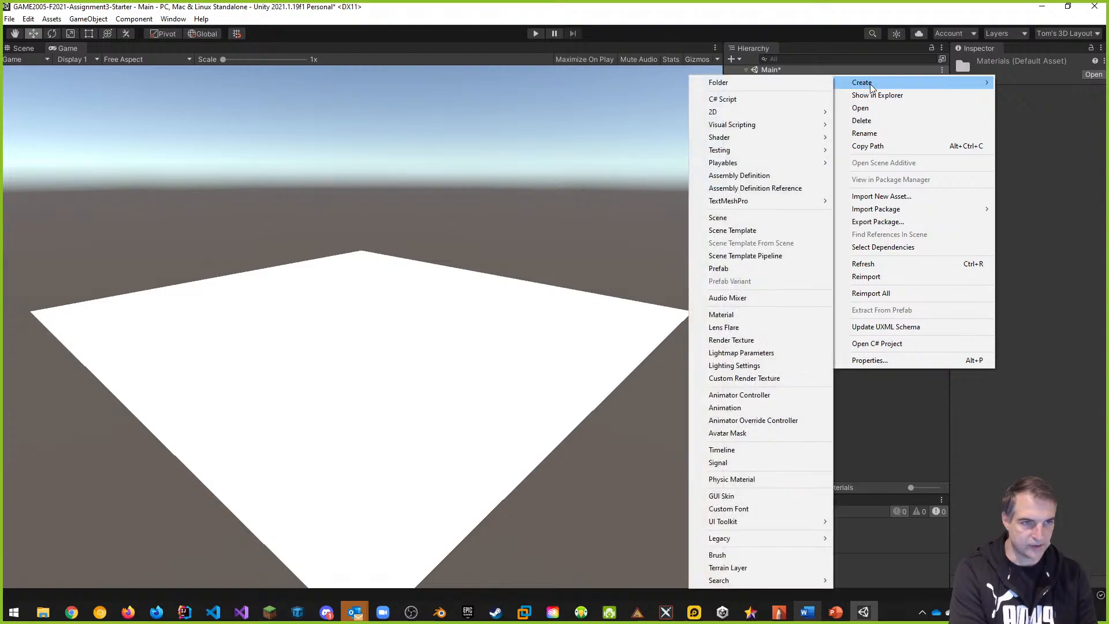
left_click(749, 322)
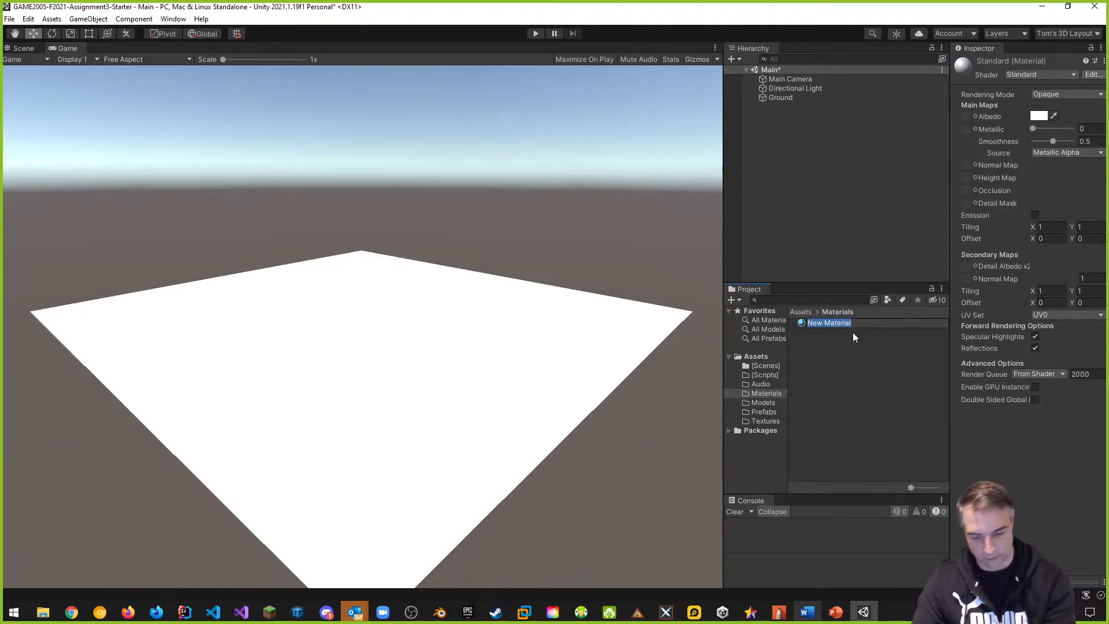
type("Ground")
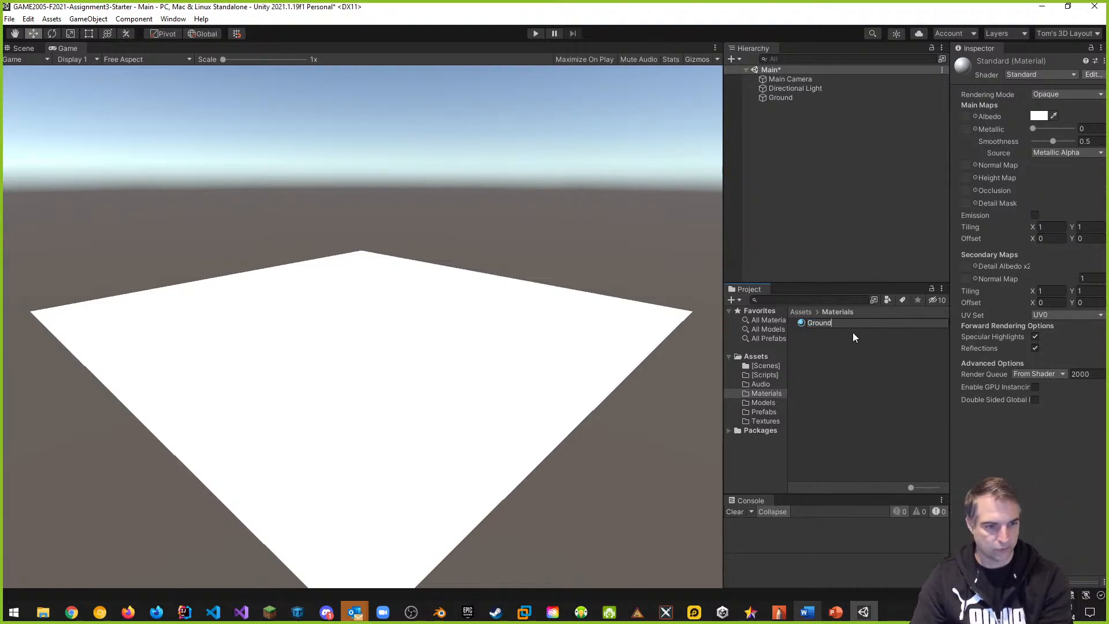
key("Return")
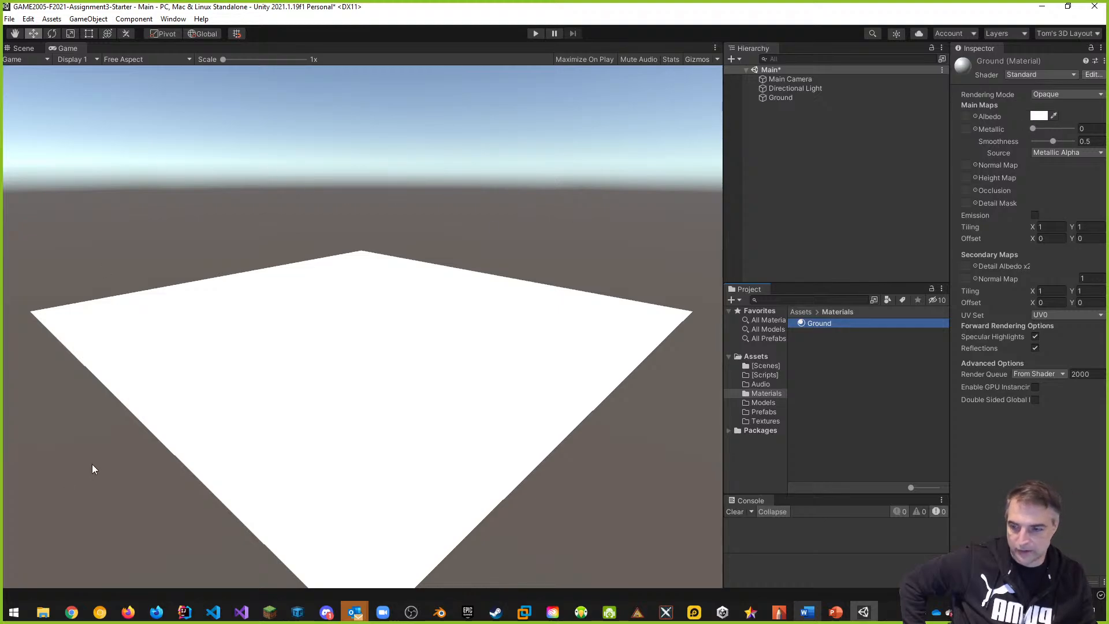
Switch to Chrome, search Google for "brown hex colour" in a new tab and open the shades of brown chart image
left_click(76, 612)
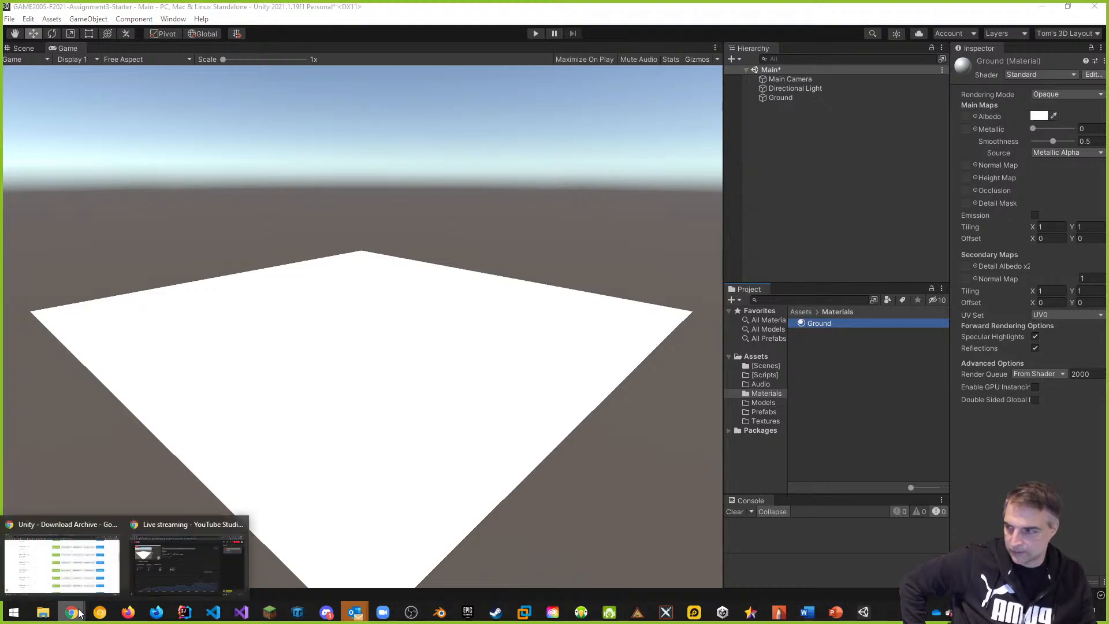
left_click(49, 584)
left_click(709, 11)
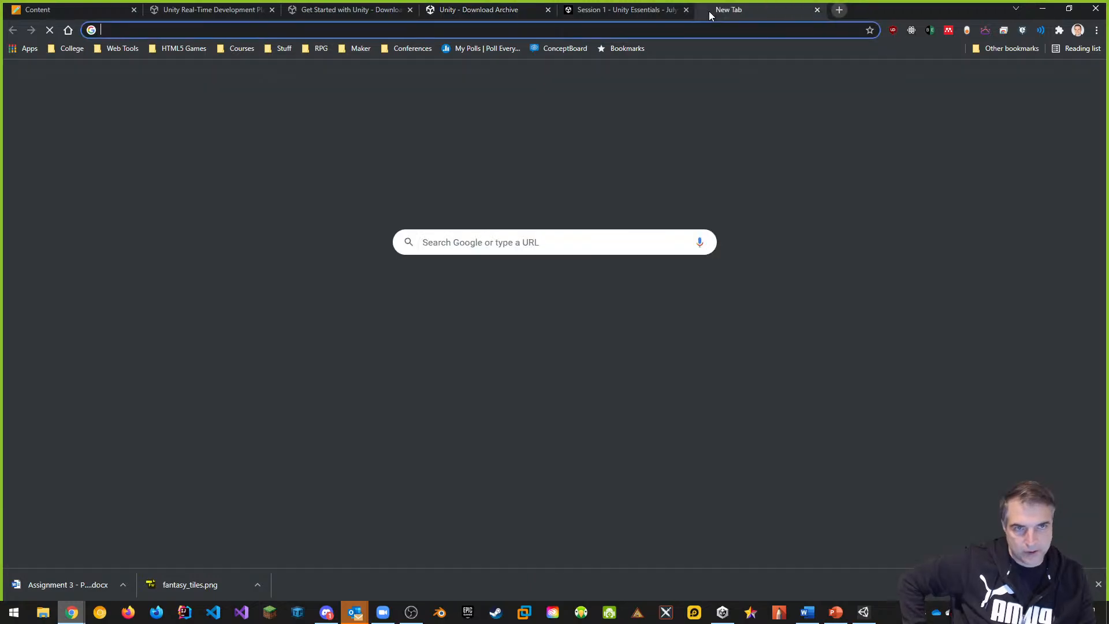
type("brown ")
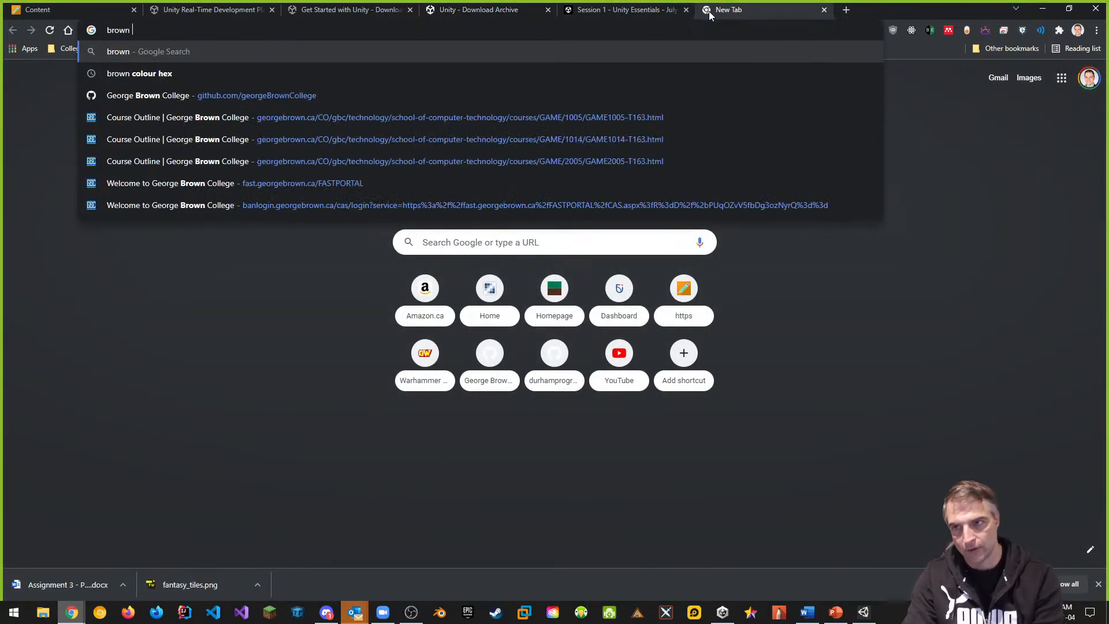
type("hex colour")
key("Return")
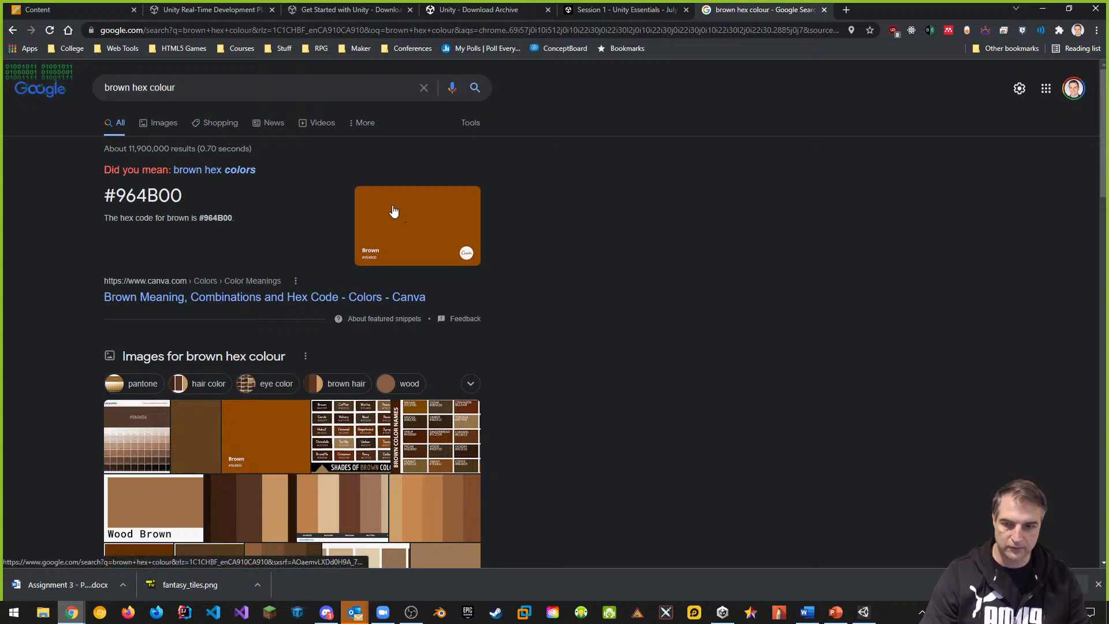
left_click(350, 440)
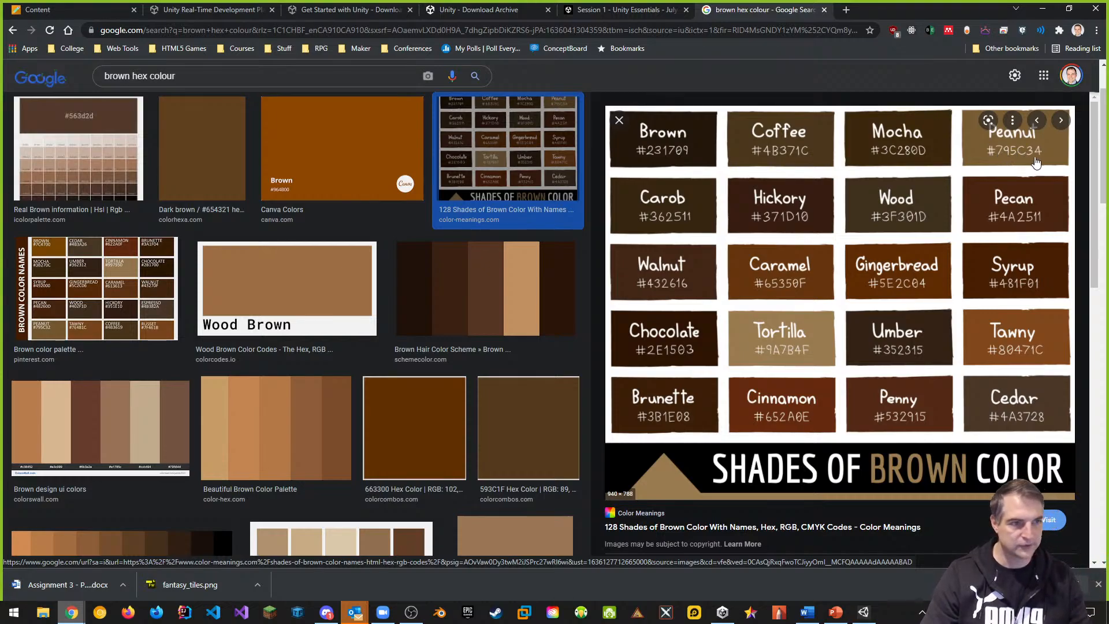
Return to Unity and set the Ground material's albedo colour to hexadecimal 795C34
key("alt+Tab")
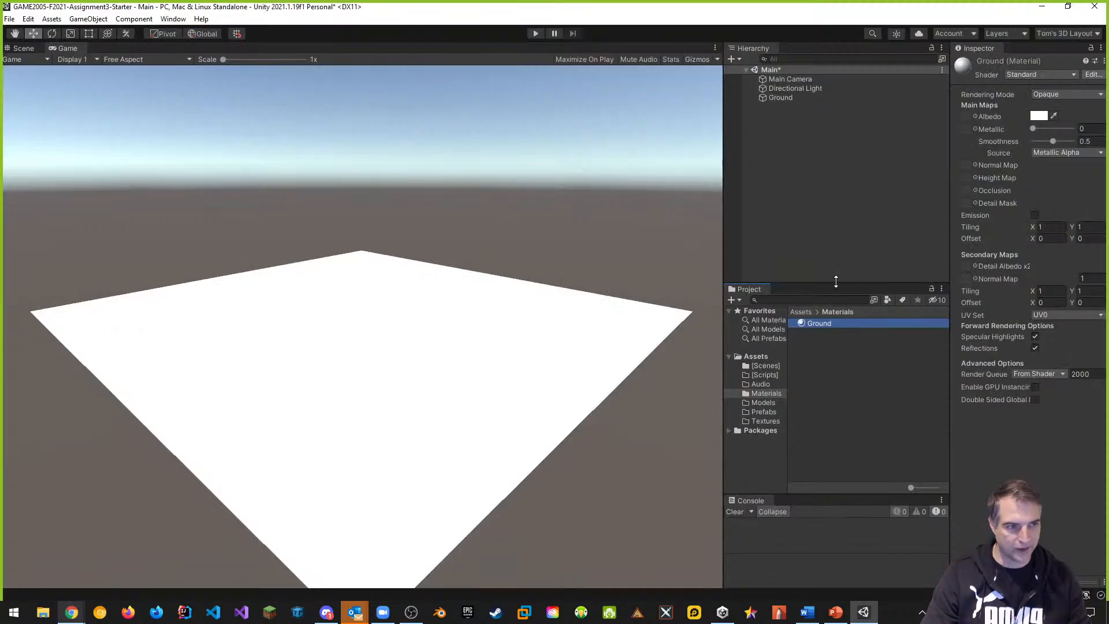
left_click(1040, 117)
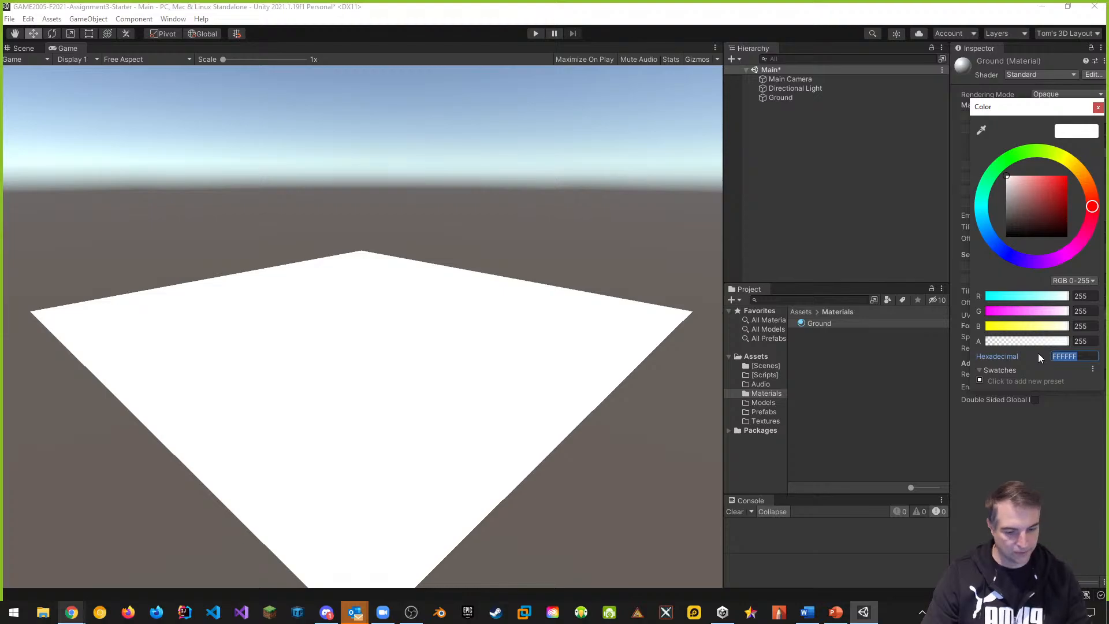
type("795")
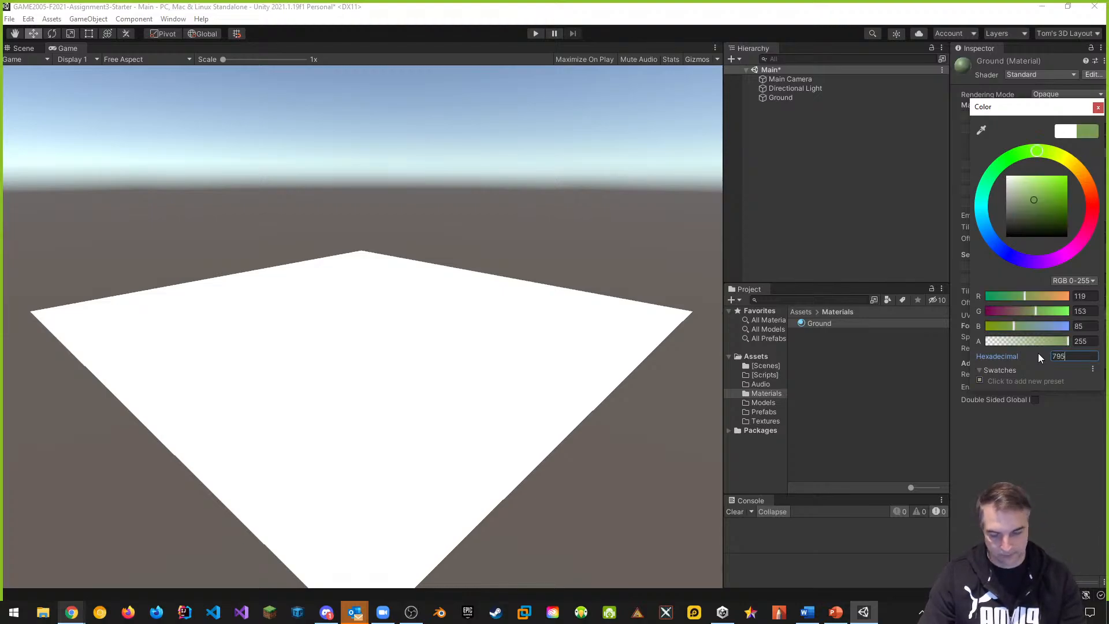
type("C34")
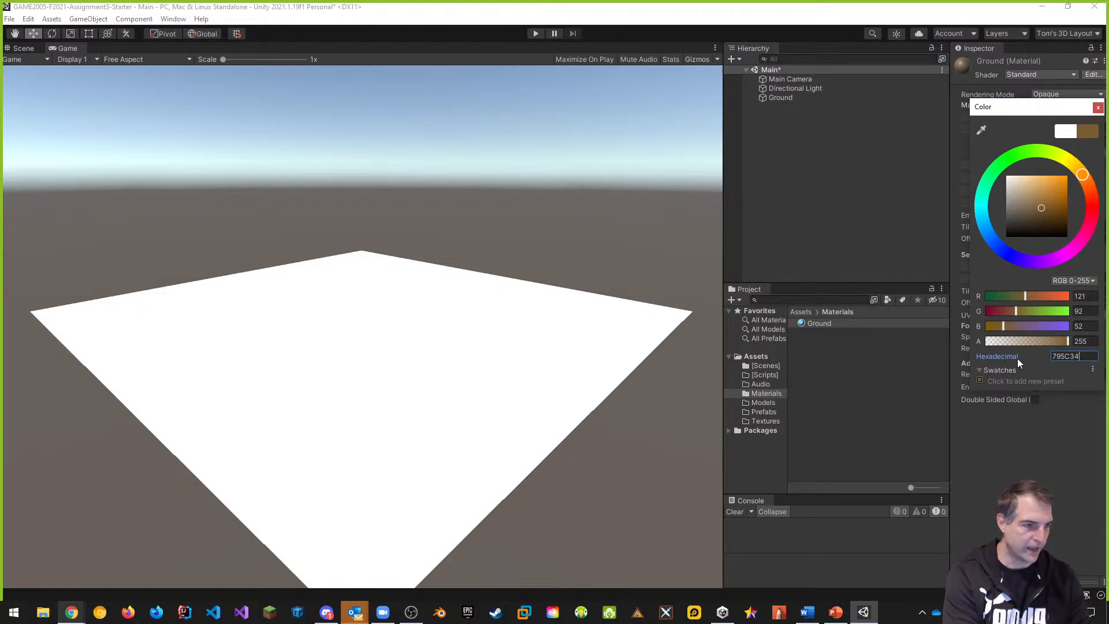
left_click(1046, 425)
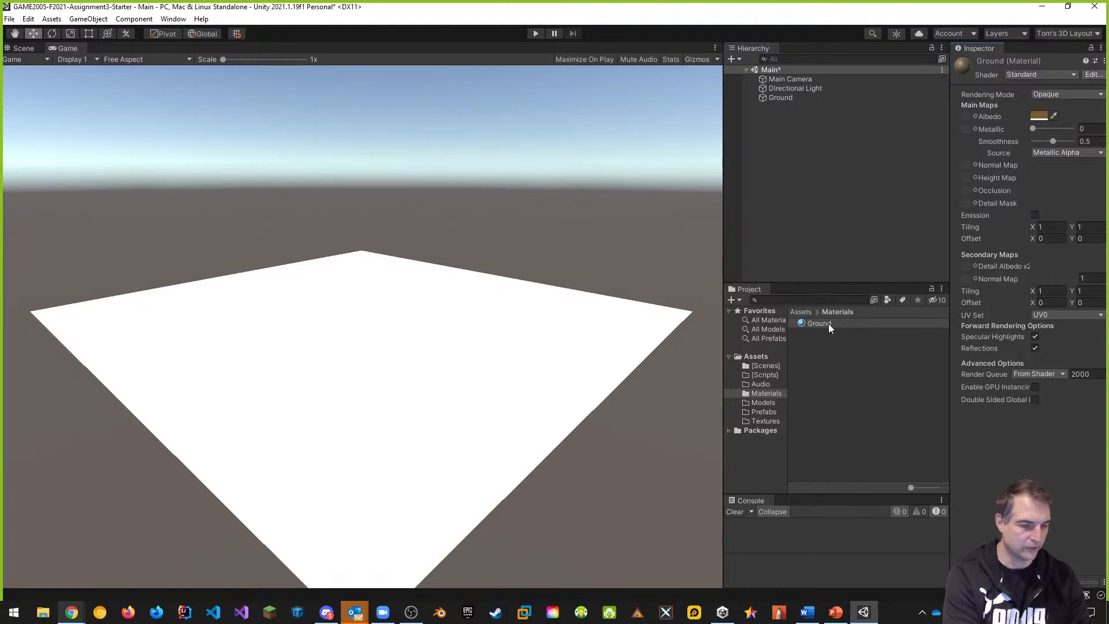
Rename the Ground material to "Ground (Peanut Colour)"
key("alt+Tab")
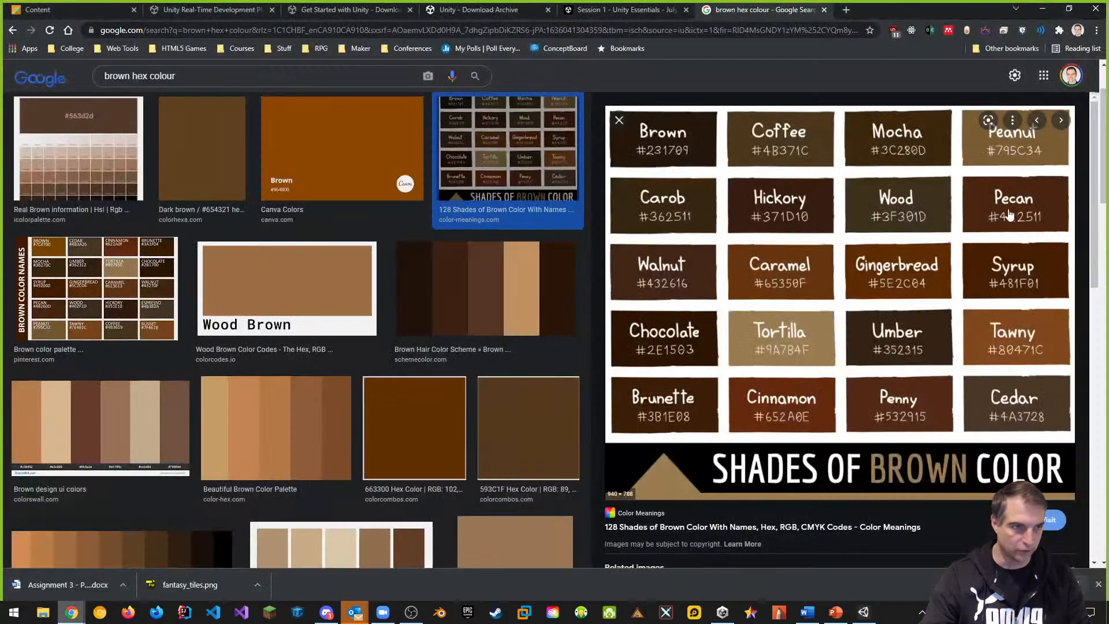
key("alt+Tab")
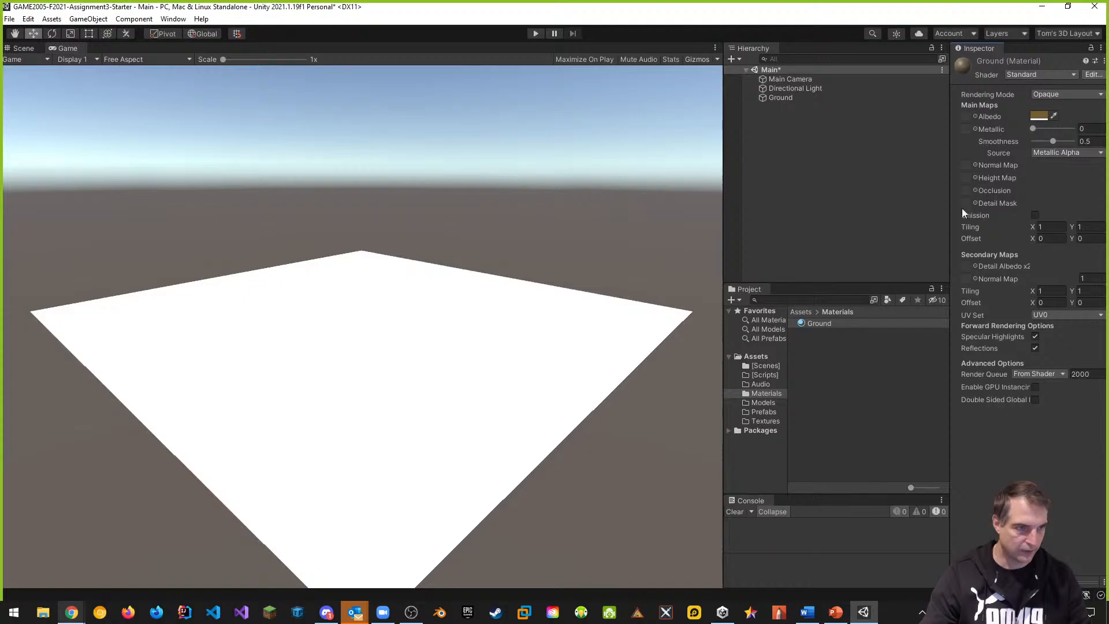
left_click(820, 324)
key("F2")
key("End")
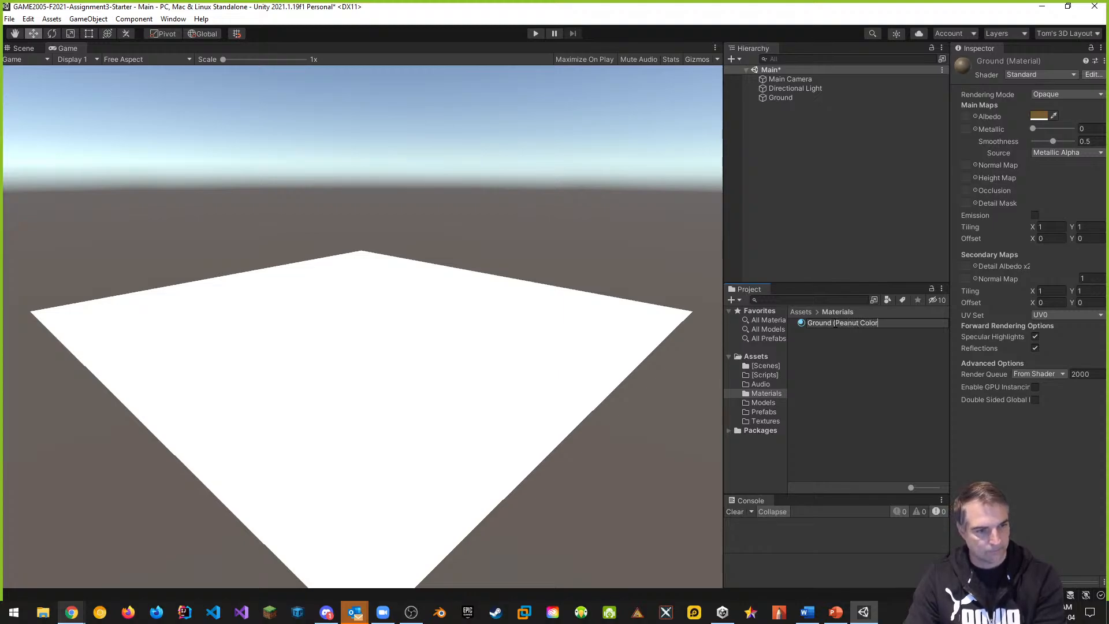
type("(Peanut Colour)")
key("Return")
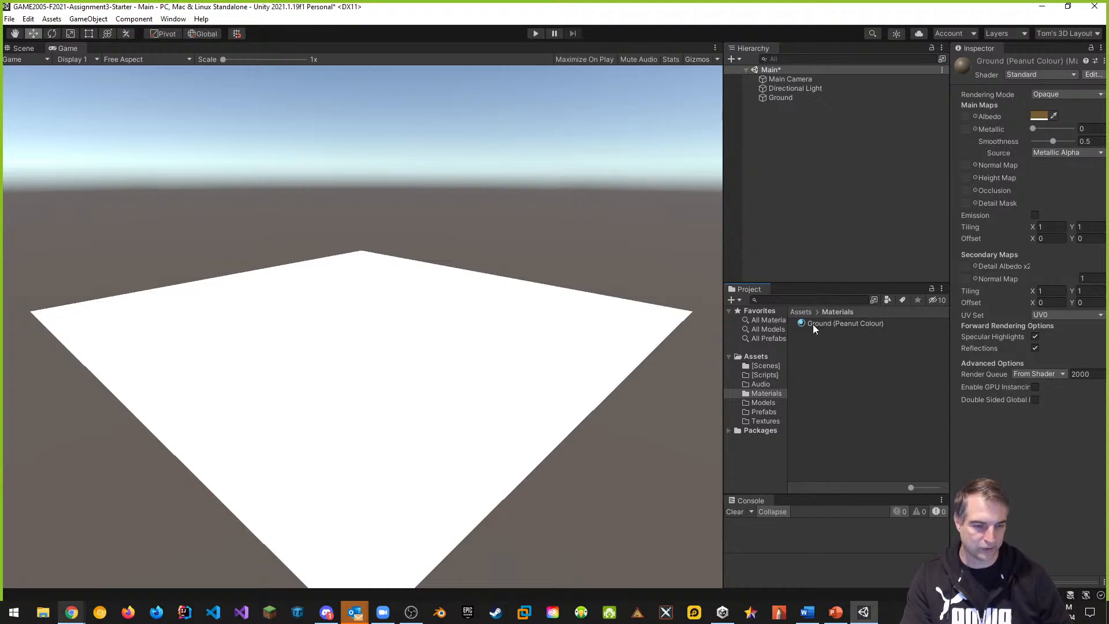
Assign the Ground (Peanut Colour) material to Element 0 of the Ground plane's Mesh Renderer
left_click_drag(817, 323, 678, 295)
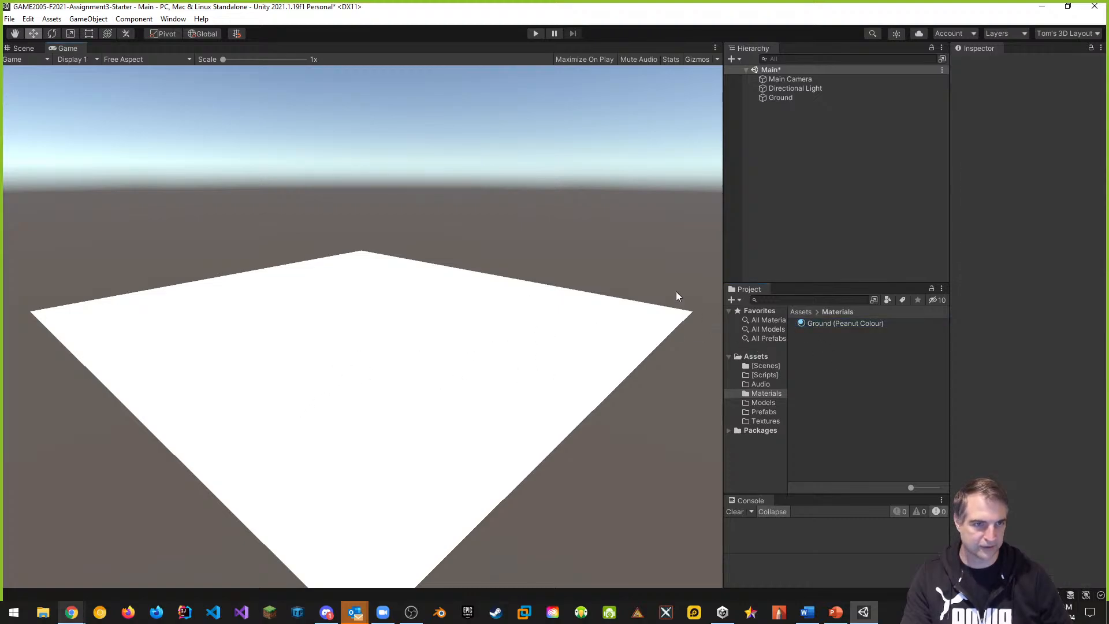
left_click(780, 96)
left_click(958, 192)
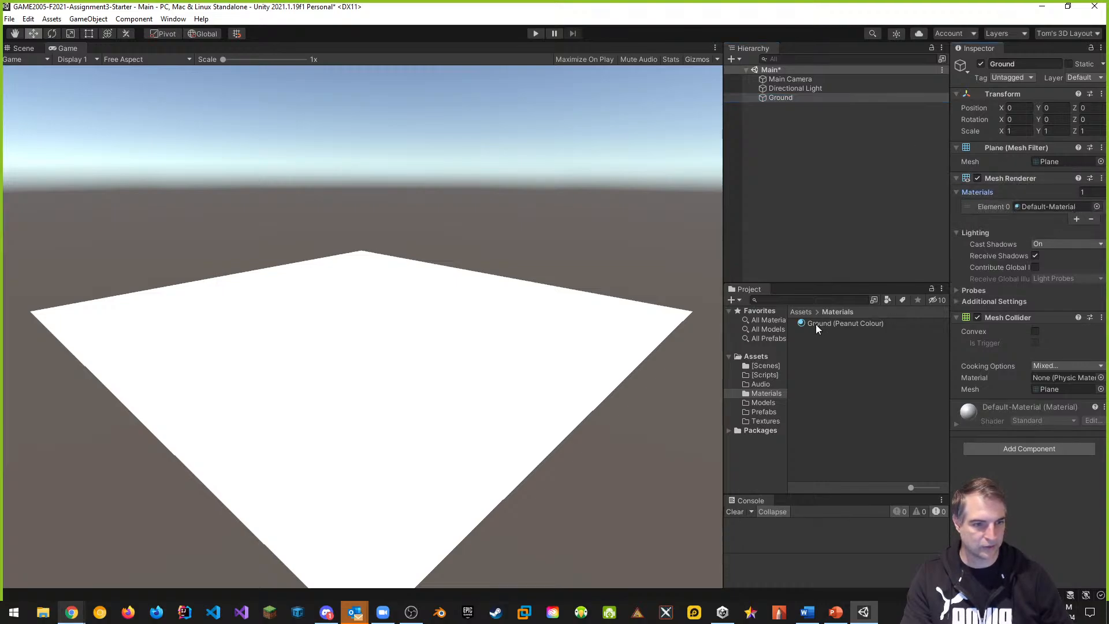
left_click_drag(816, 325, 1038, 206)
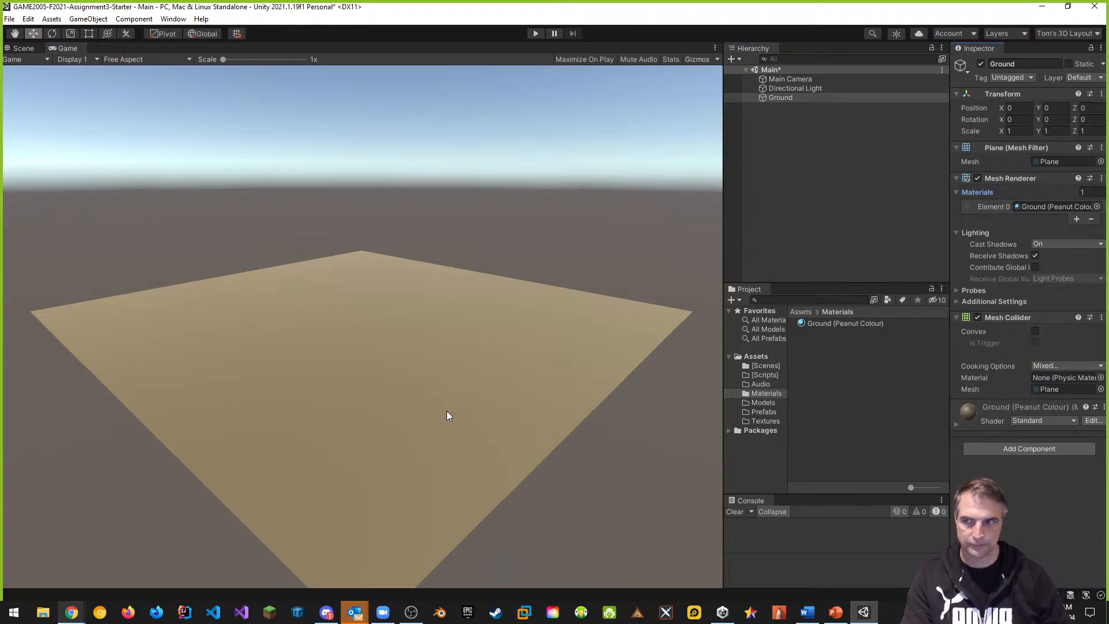
Examine the coloured Ground plane in the Game and Scene views, looking at it from several angles
left_click(23, 48)
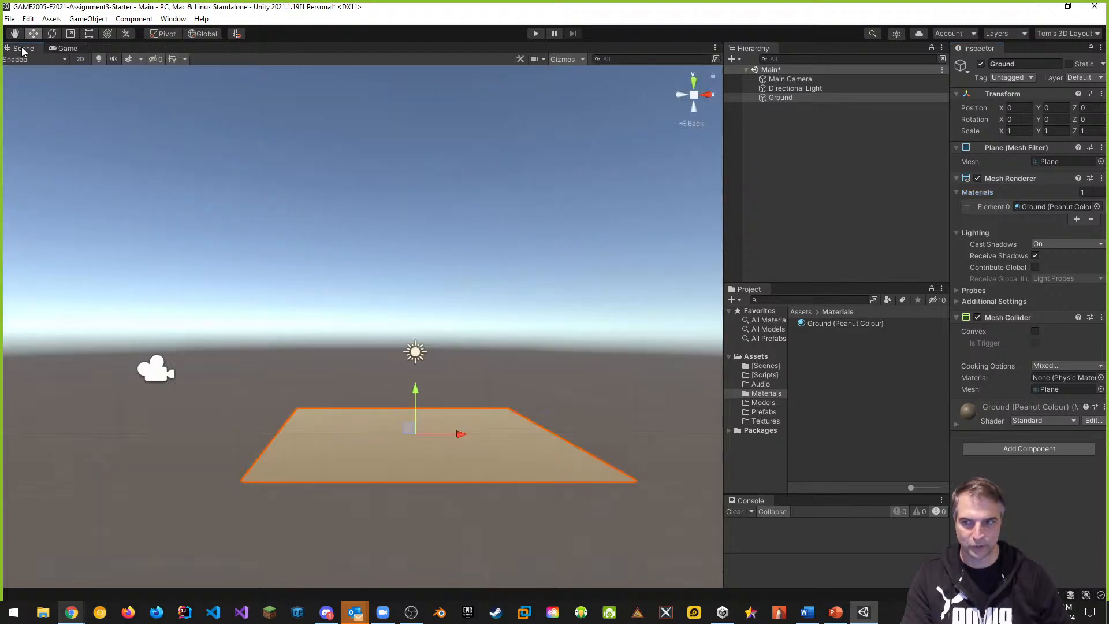
left_click(66, 48)
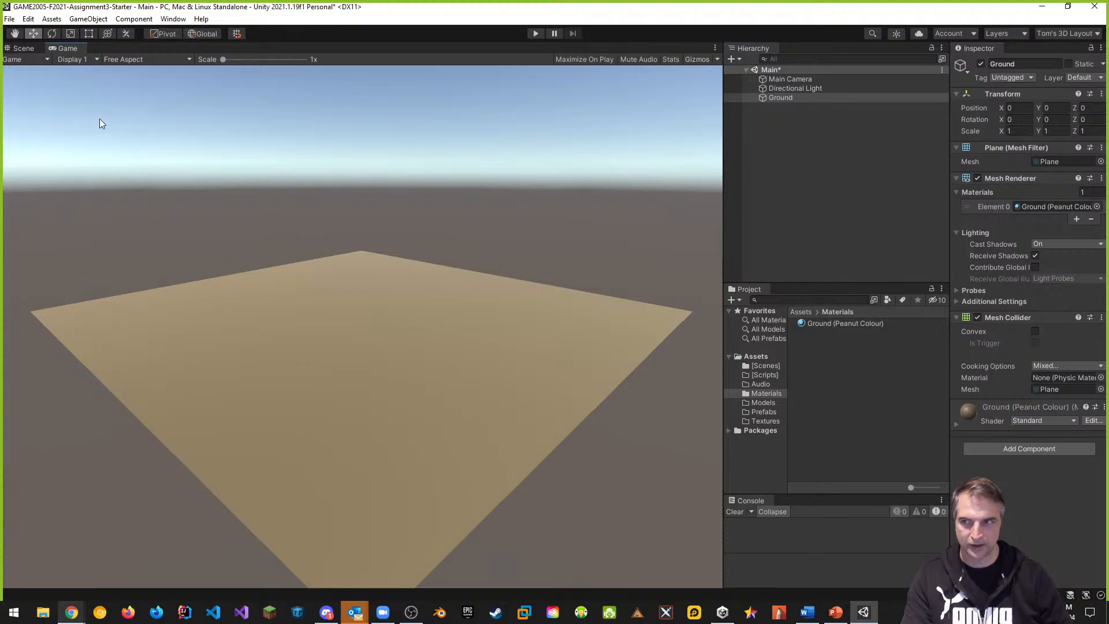
left_click(25, 50)
right_click_drag(317, 369, 460, 435)
key("w")
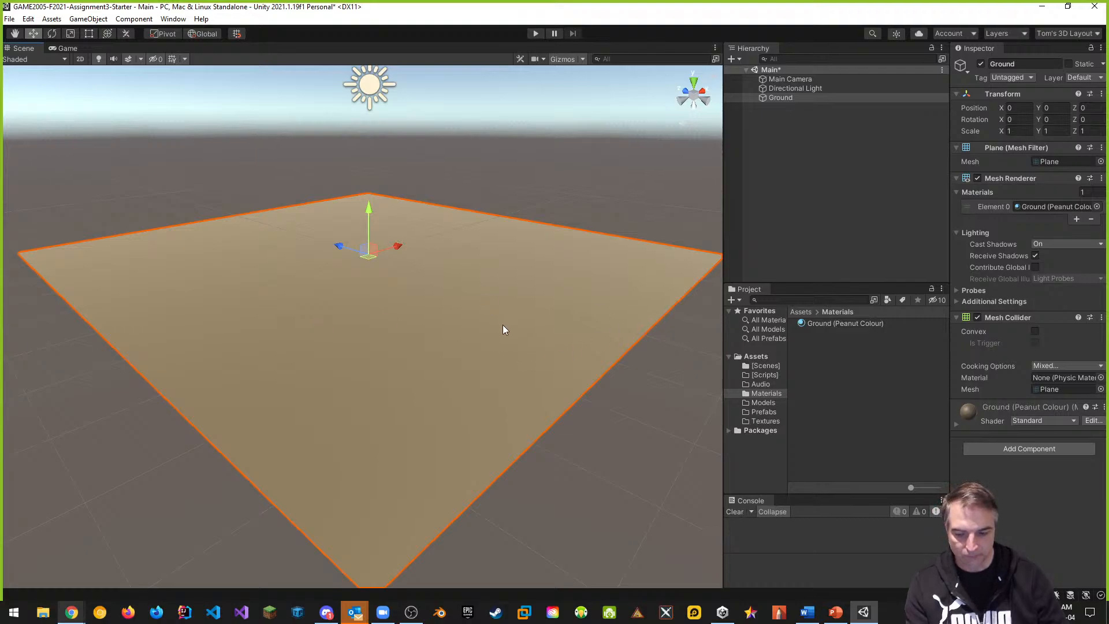
right_click_drag(502, 330, 434, 350)
key("w")
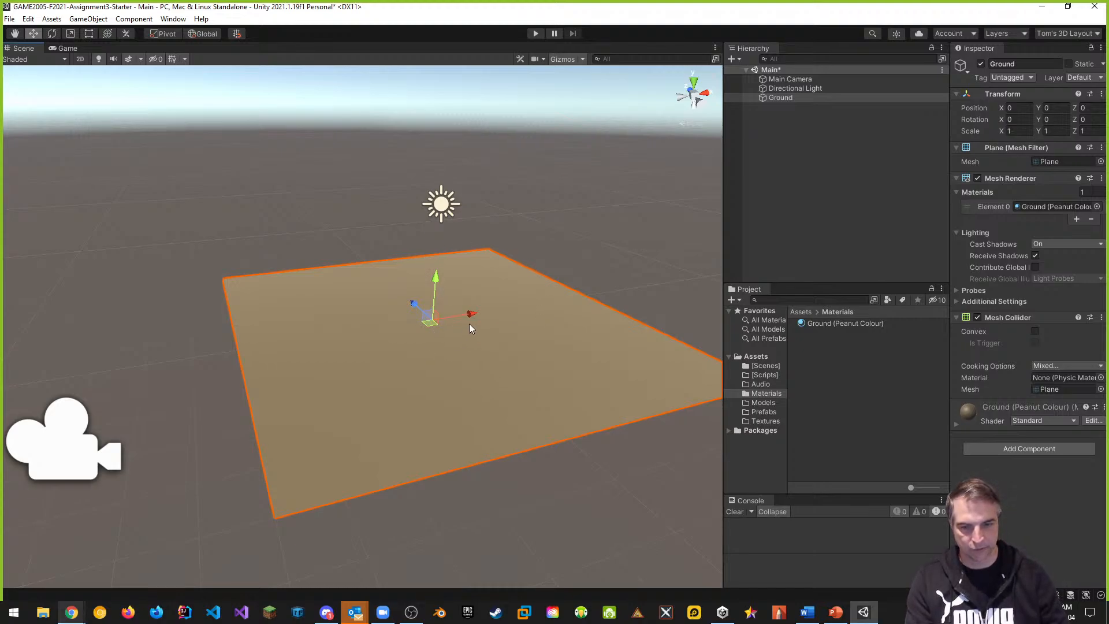
right_click_drag(469, 328, 516, 342)
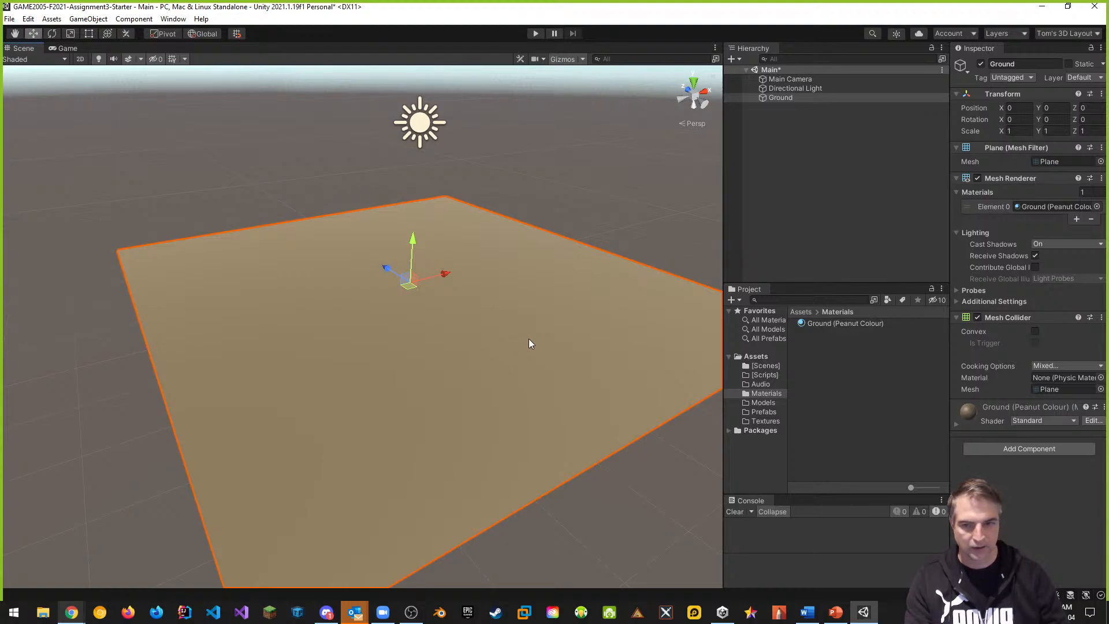
right_click_drag(529, 338, 516, 336)
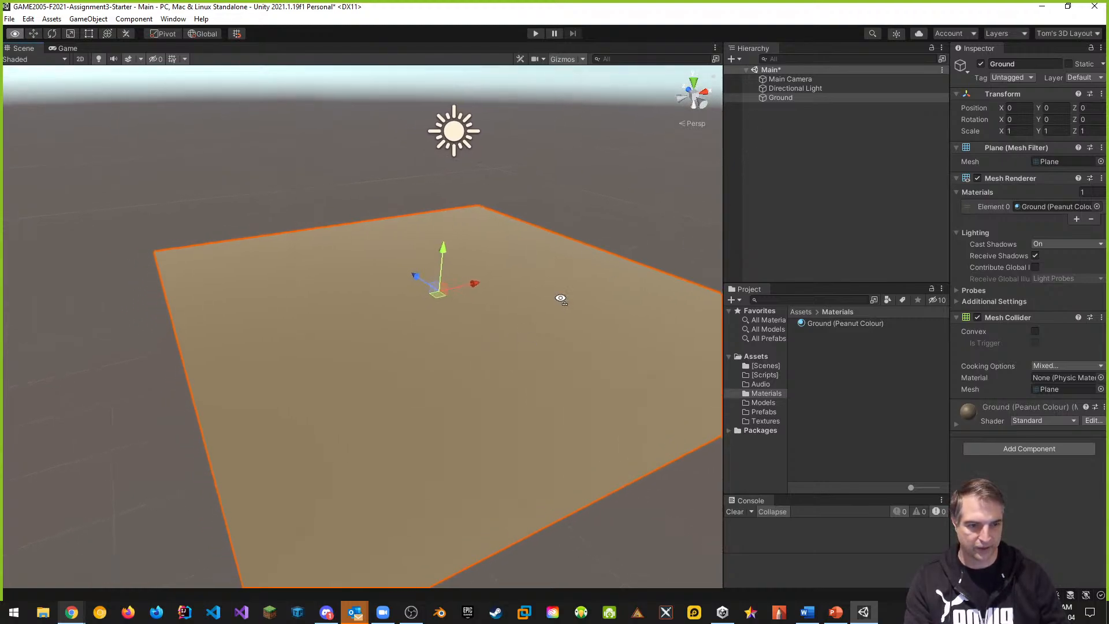
right_click_drag(560, 297, 482, 298)
key("s")
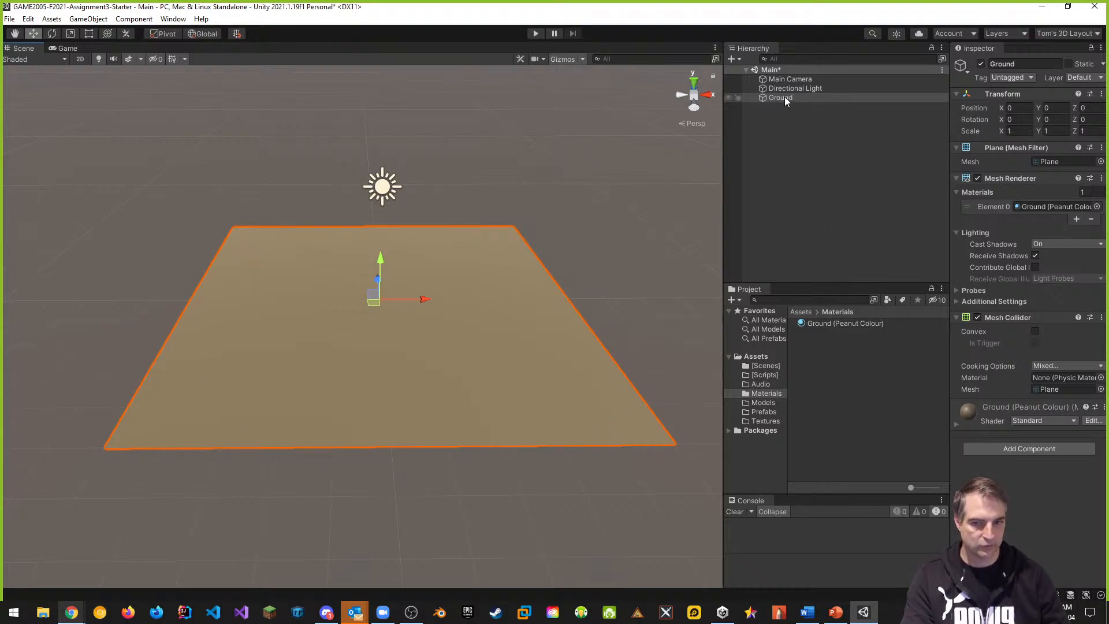
left_click_drag(429, 265, 723, 346, "alt")
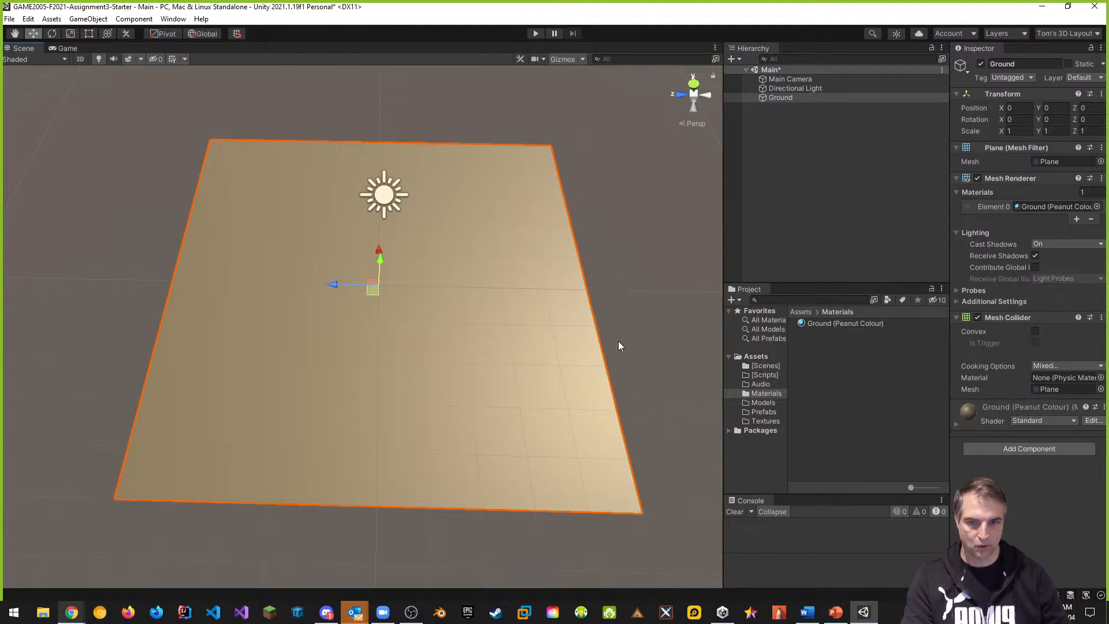
Duplicate the Ground plane and name the copy "Right Wall"
left_click(779, 97)
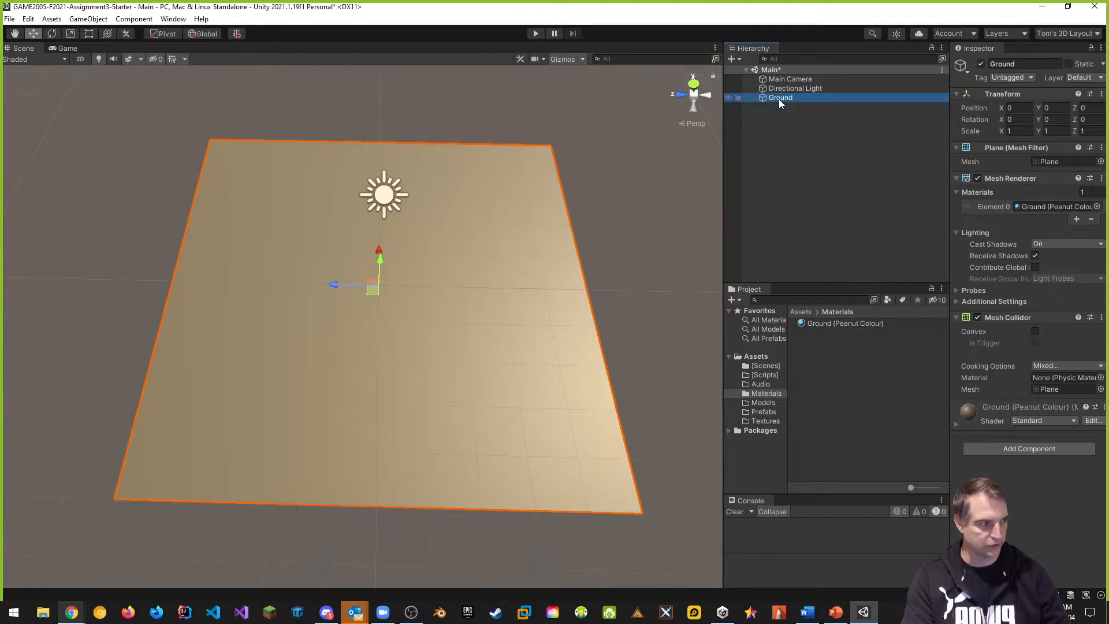
key("ctrl+d")
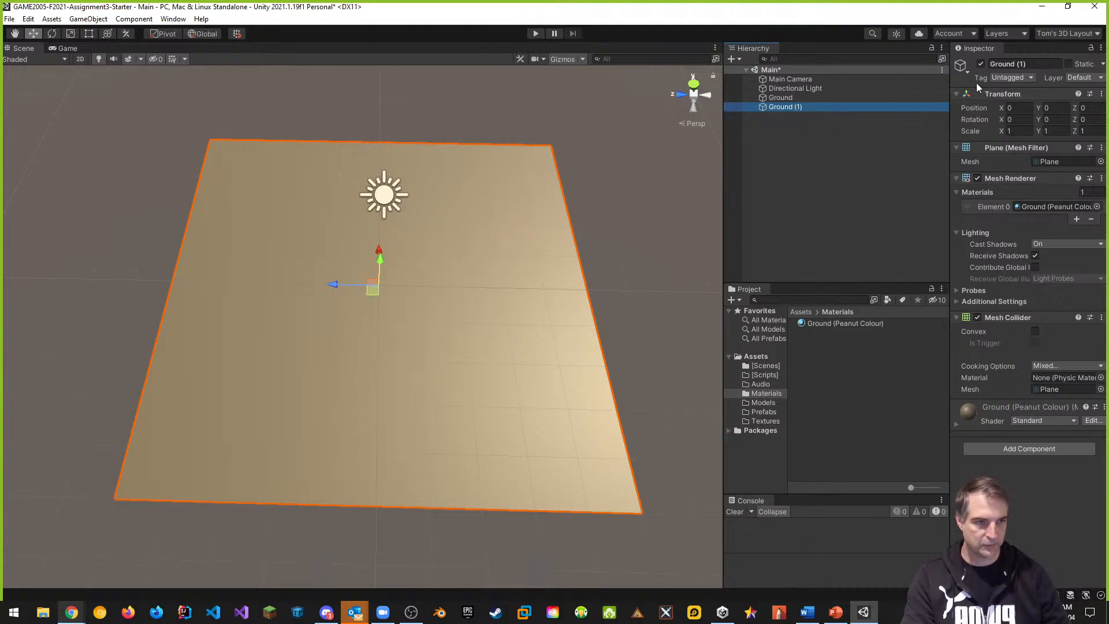
left_click(1031, 64)
type("Rig")
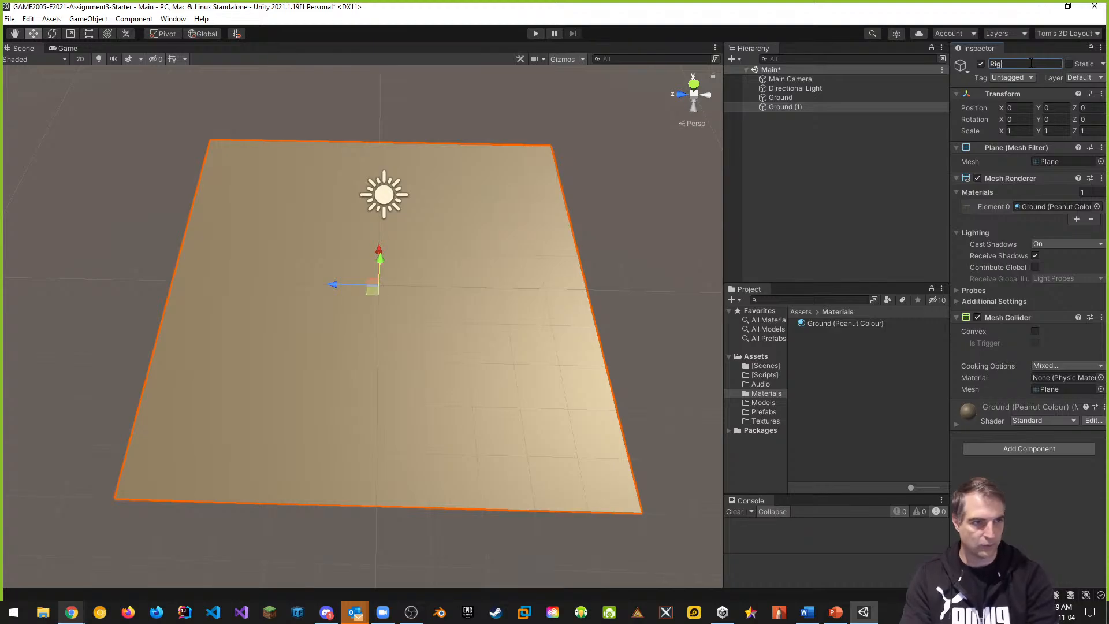
type("ht Wall")
key("Return")
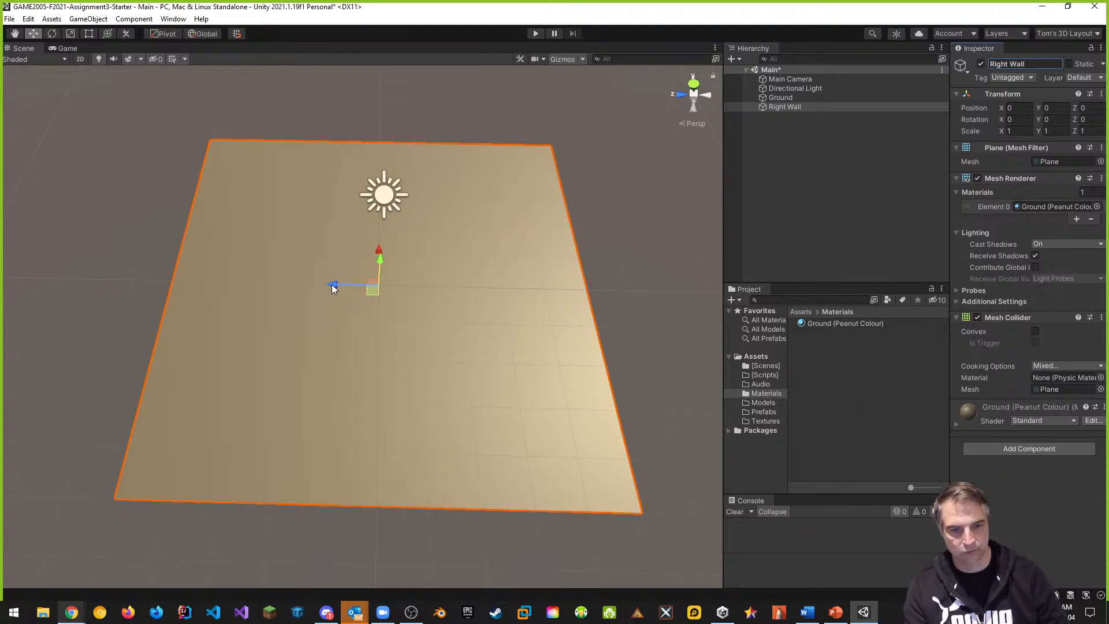
Move the Right Wall plane along the Z axis to the ground's edge, setting its Z position to -5
left_click_drag(332, 287, 417, 284)
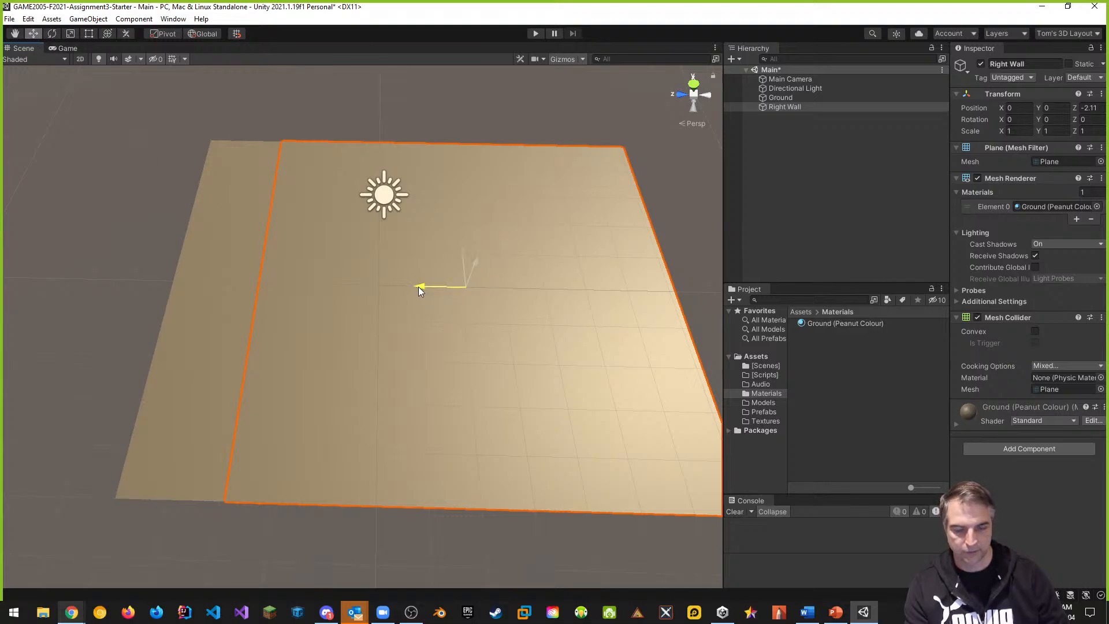
left_click_drag(418, 287, 549, 297)
left_click(1091, 107)
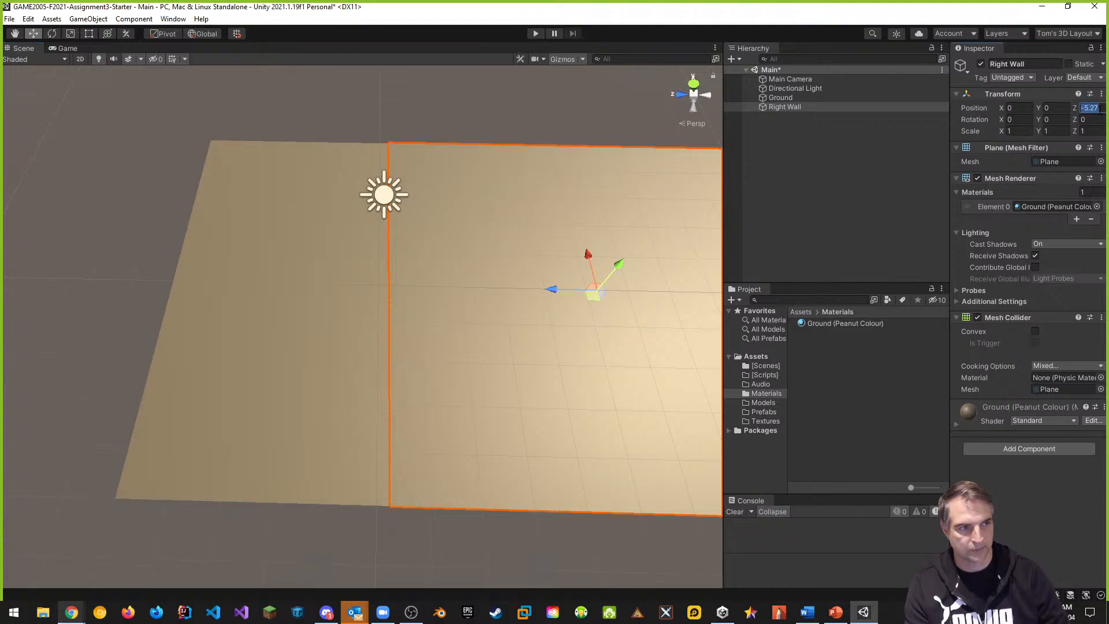
type("-5")
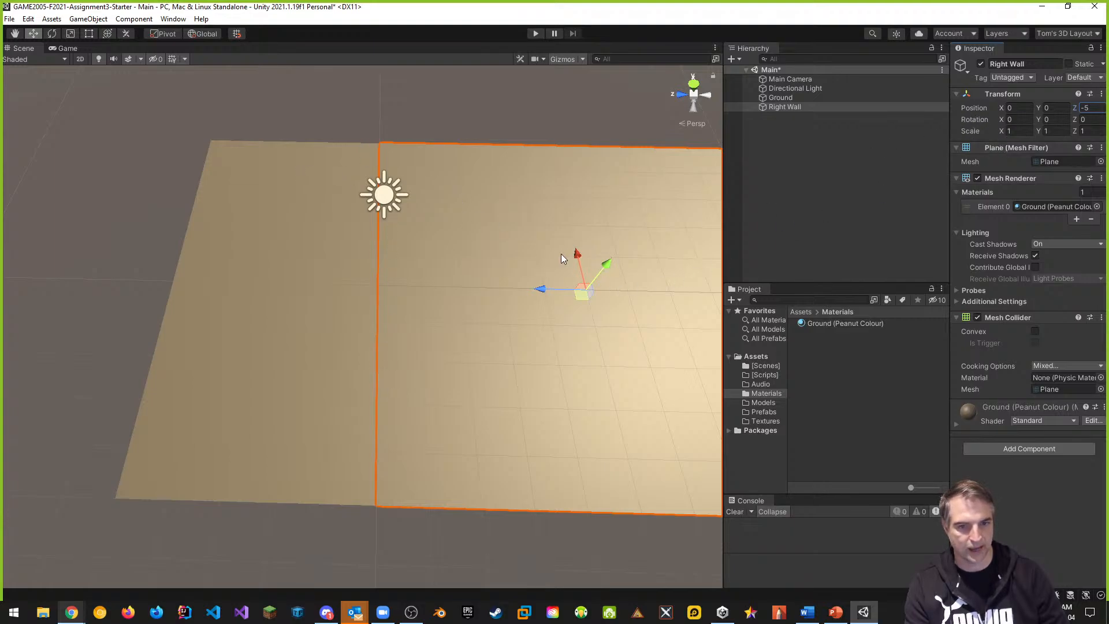
Stand the Right Wall upright by setting its X rotation to 90, and check it from both sides
left_click(1005, 120)
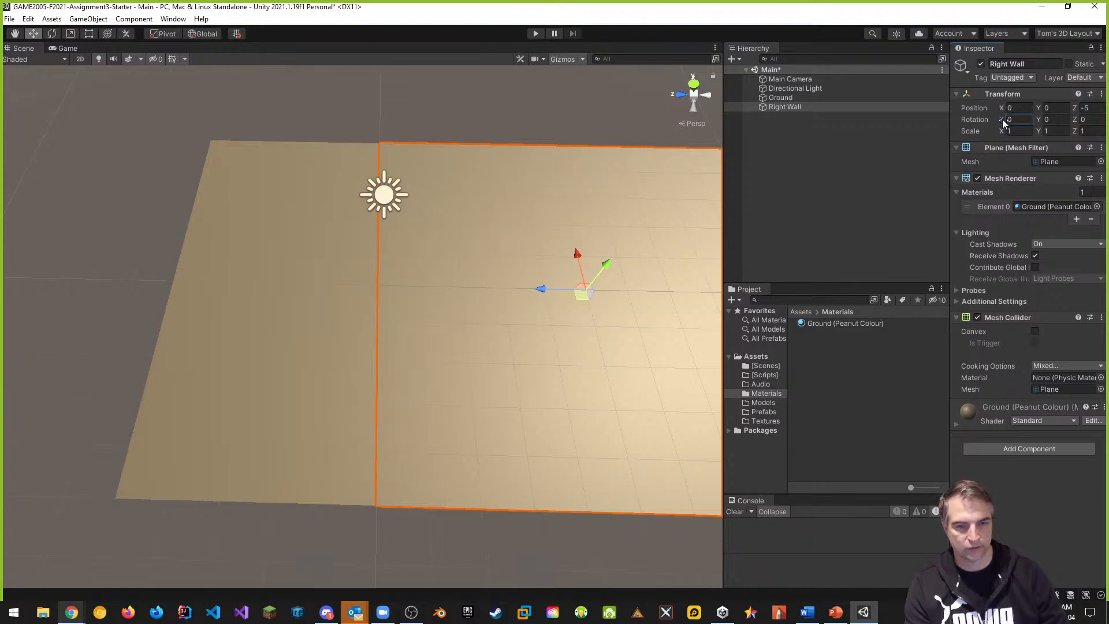
left_click_drag(1004, 122, 161, 127)
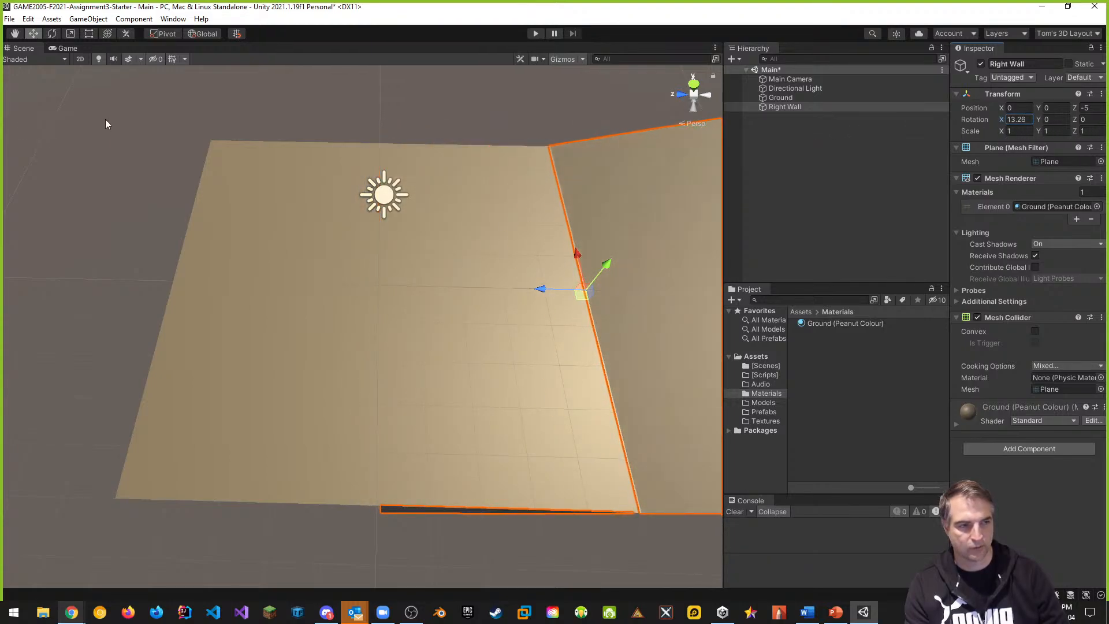
double_click(1018, 120)
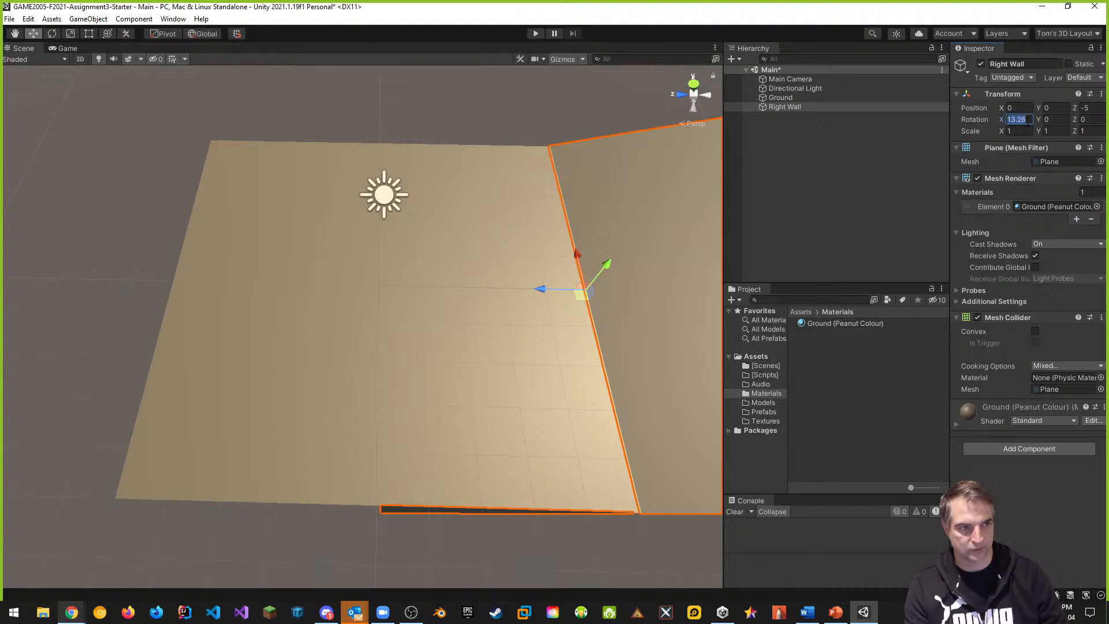
type("90")
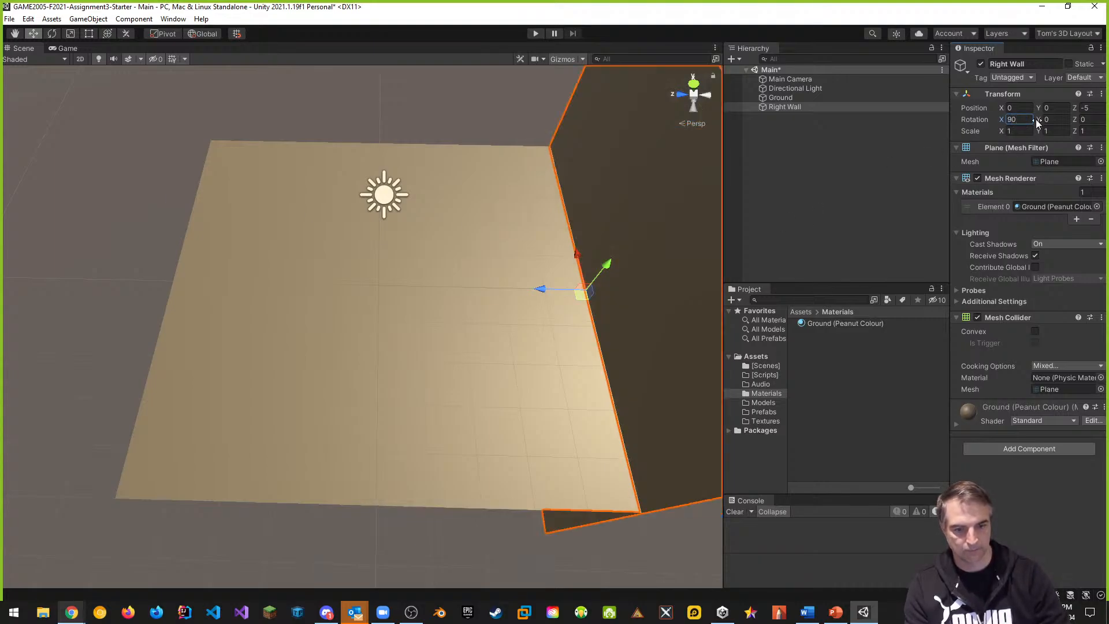
right_click_drag(317, 229, 324, 151)
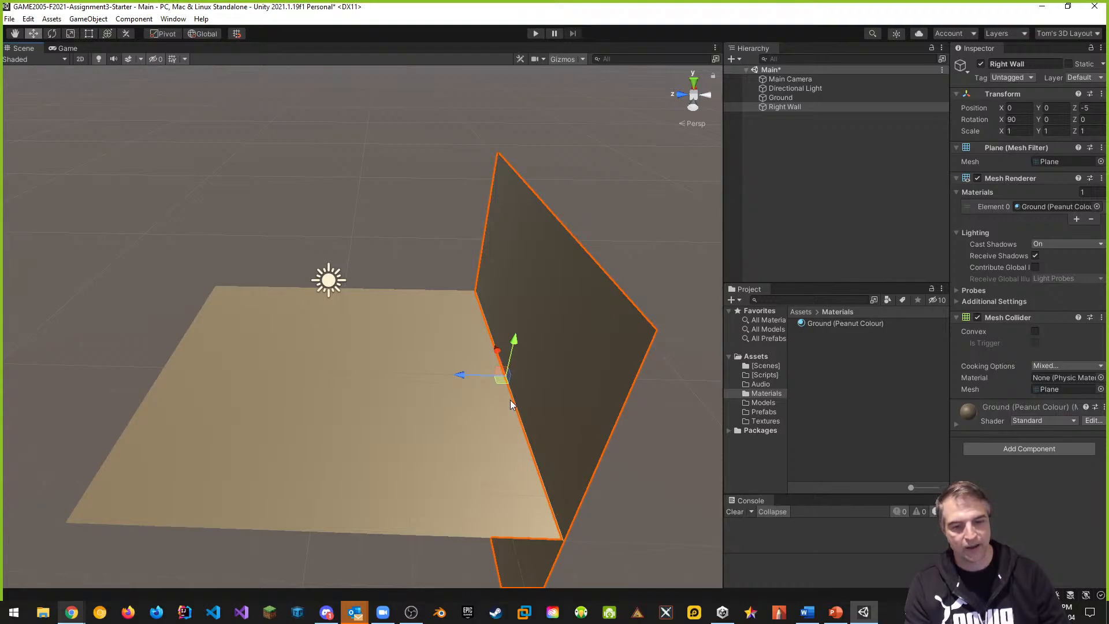
right_click_drag(501, 397, 350, 384)
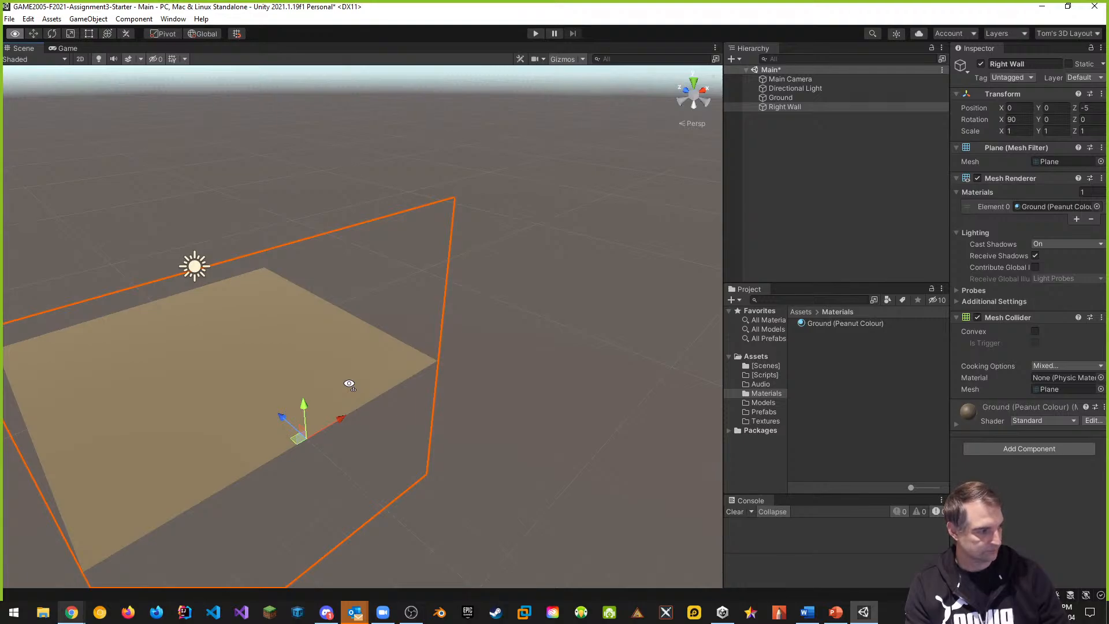
right_click_drag(350, 384, 514, 372)
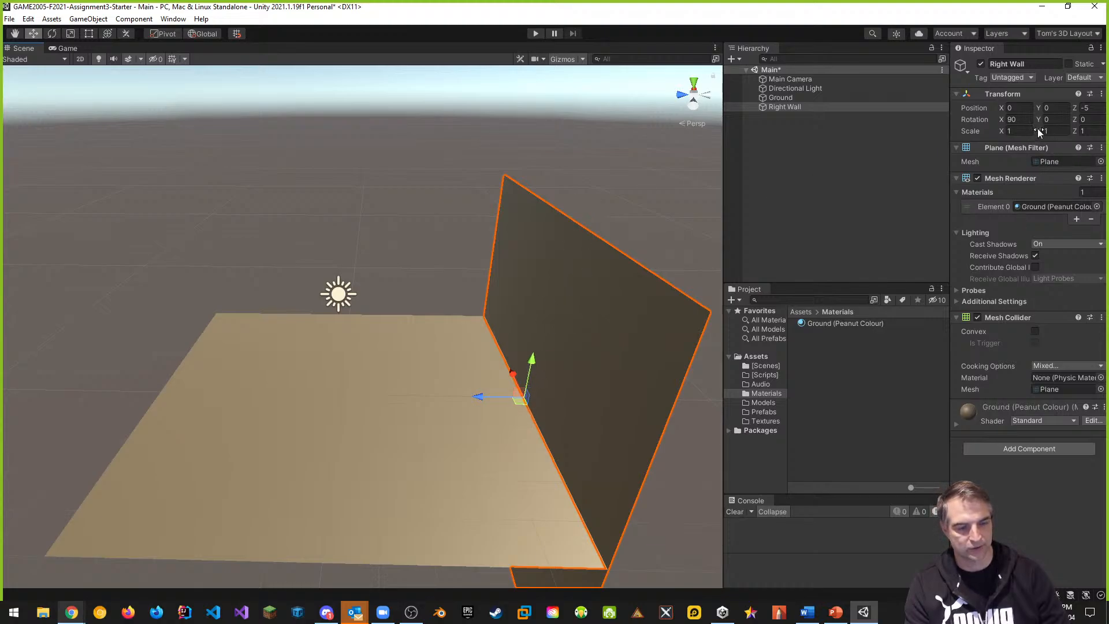
Try a Y scale of 0.5 on the Right Wall and set it back to 1
mouse_move(1038, 133)
left_mouse_down()
mouse_move(951, 140)
mouse_move(1039, 137)
left_mouse_up()
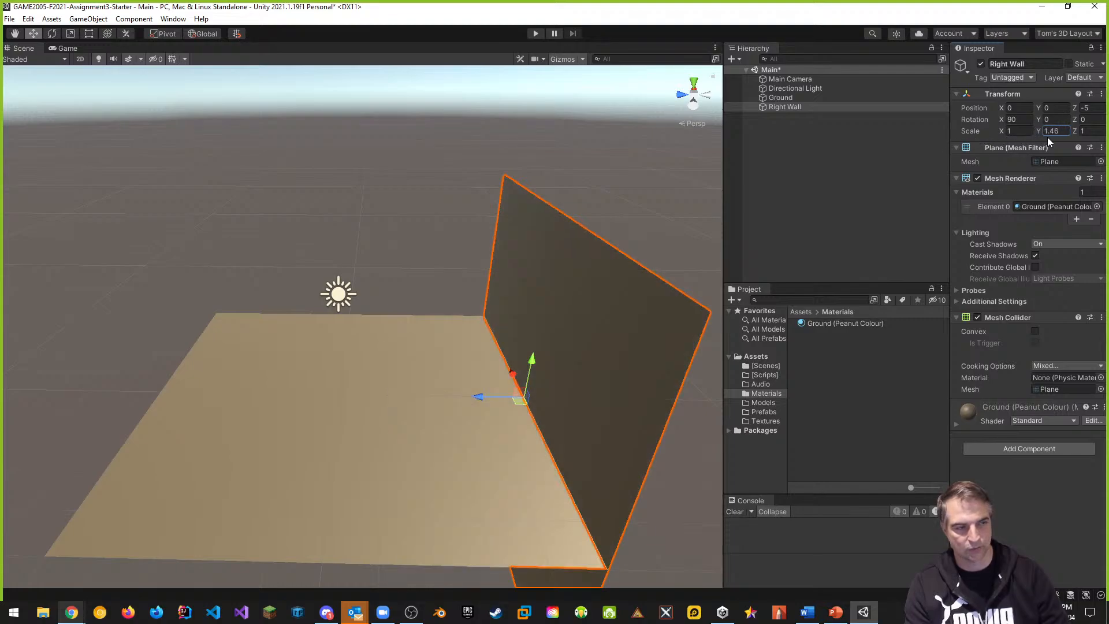
left_click(1050, 132)
type("0.5")
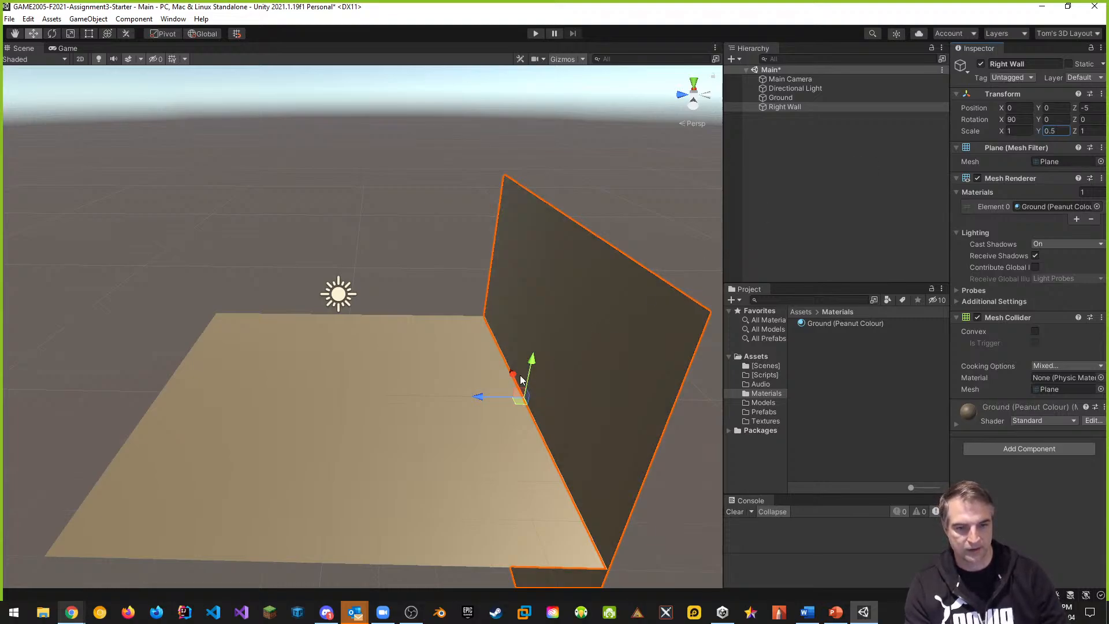
left_click_drag(523, 379, 528, 412, "alt")
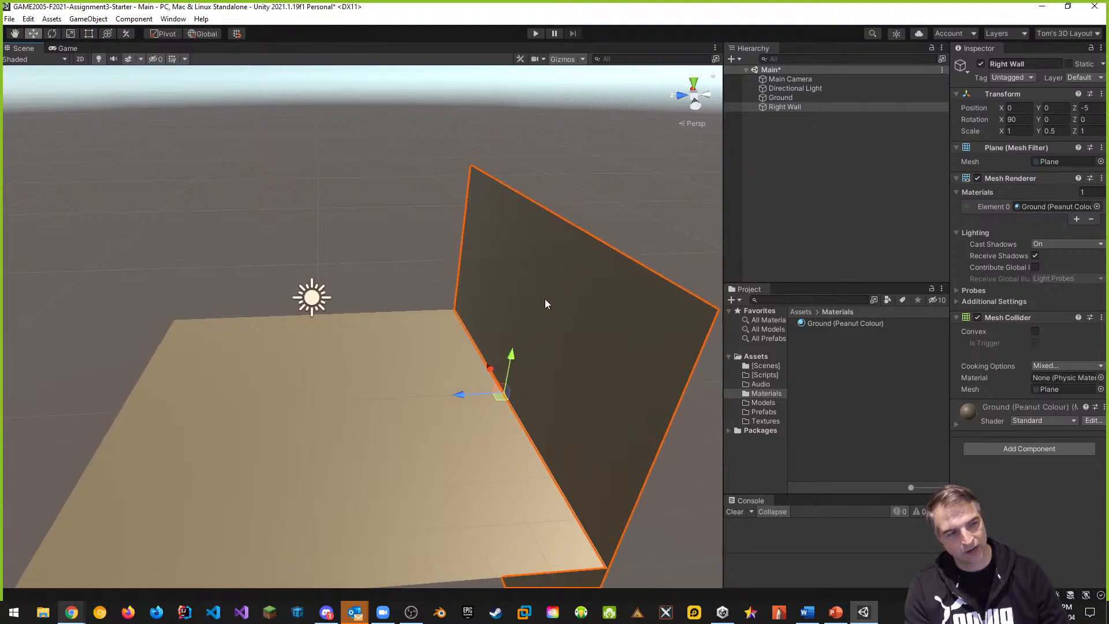
left_click(1063, 131)
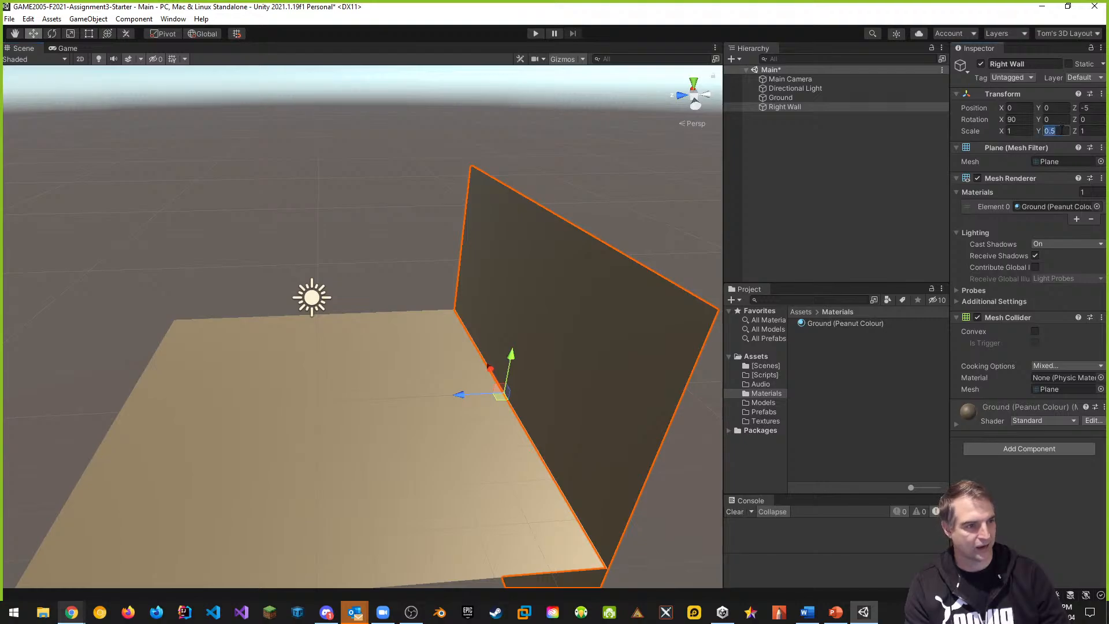
type("1")
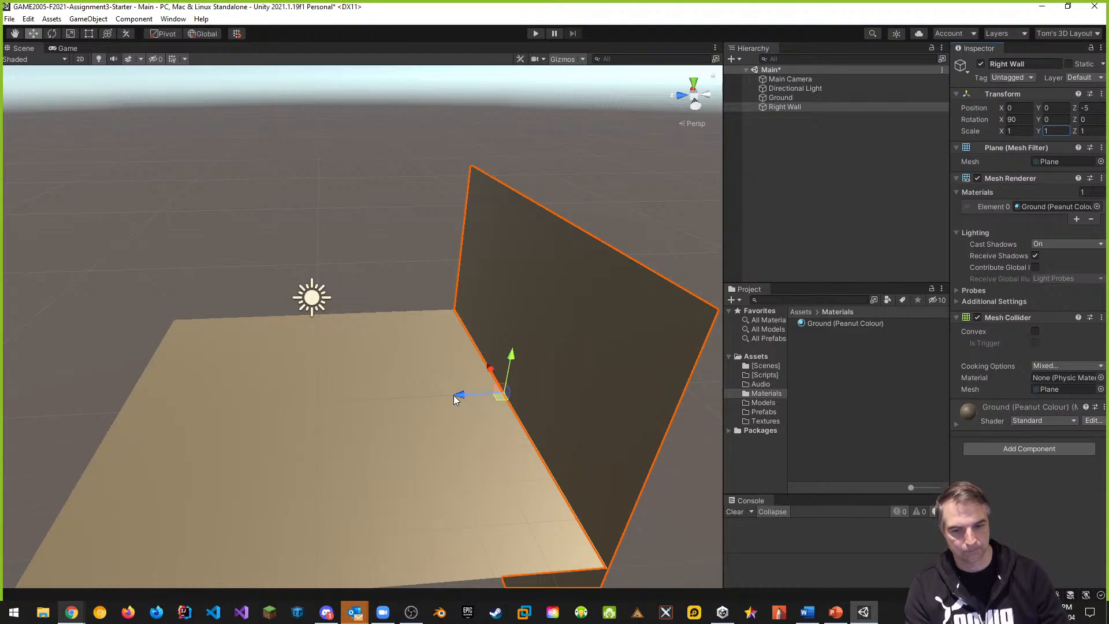
Try a Z scale of 0.5 on the Right Wall and check its height from another angle
left_click(1088, 130)
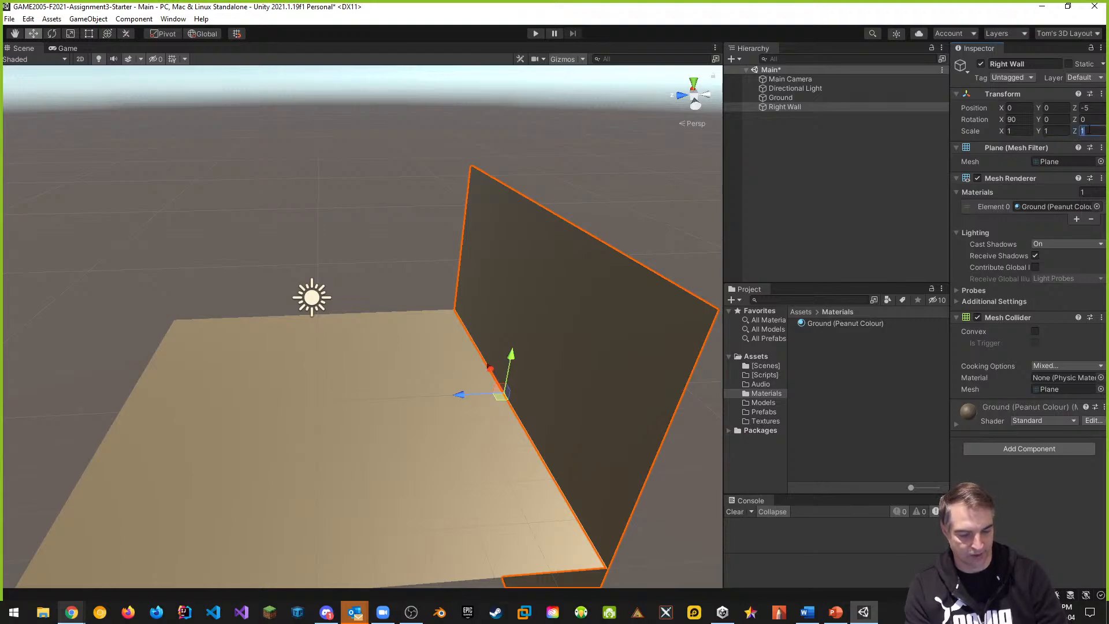
type("0.5")
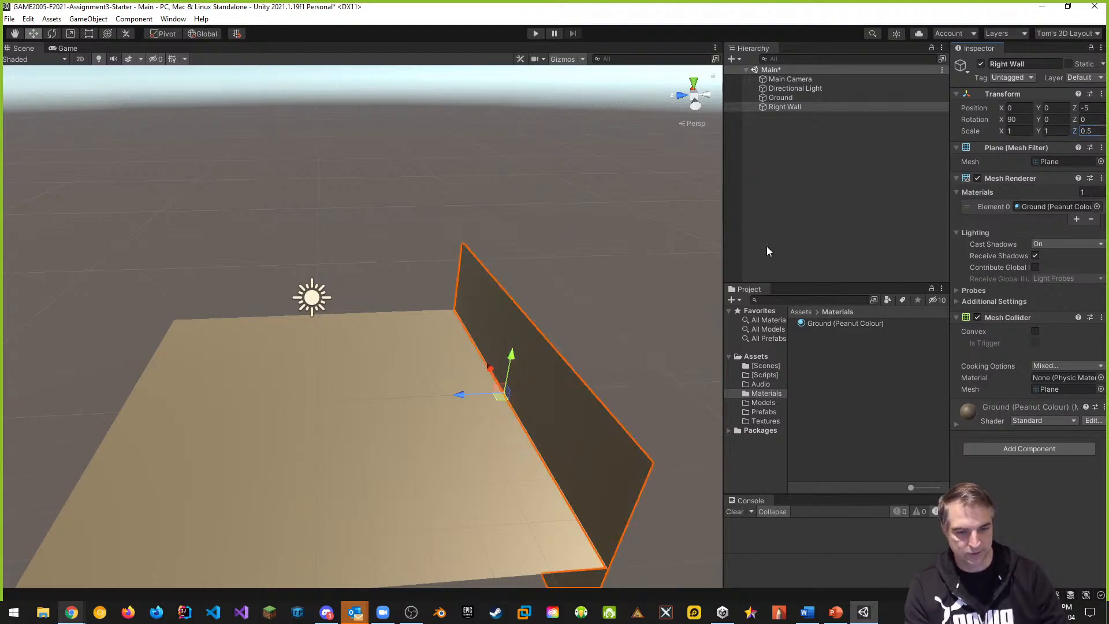
left_click_drag(410, 462, 442, 472, "alt")
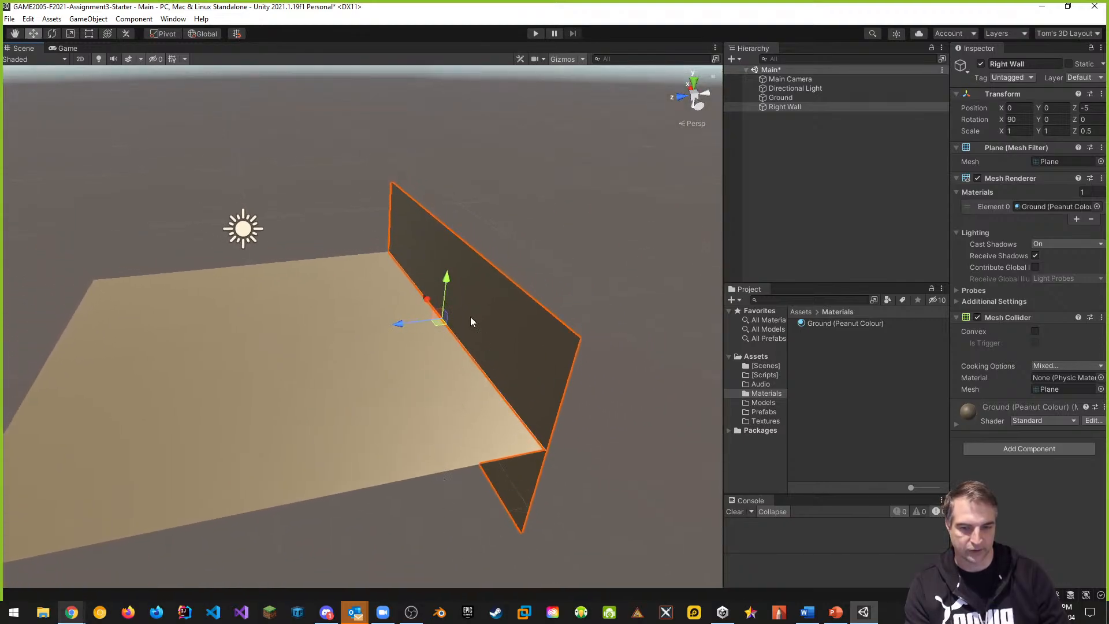
Lower the Right Wall's height by setting its Z scale to 0.25
left_click(1089, 131)
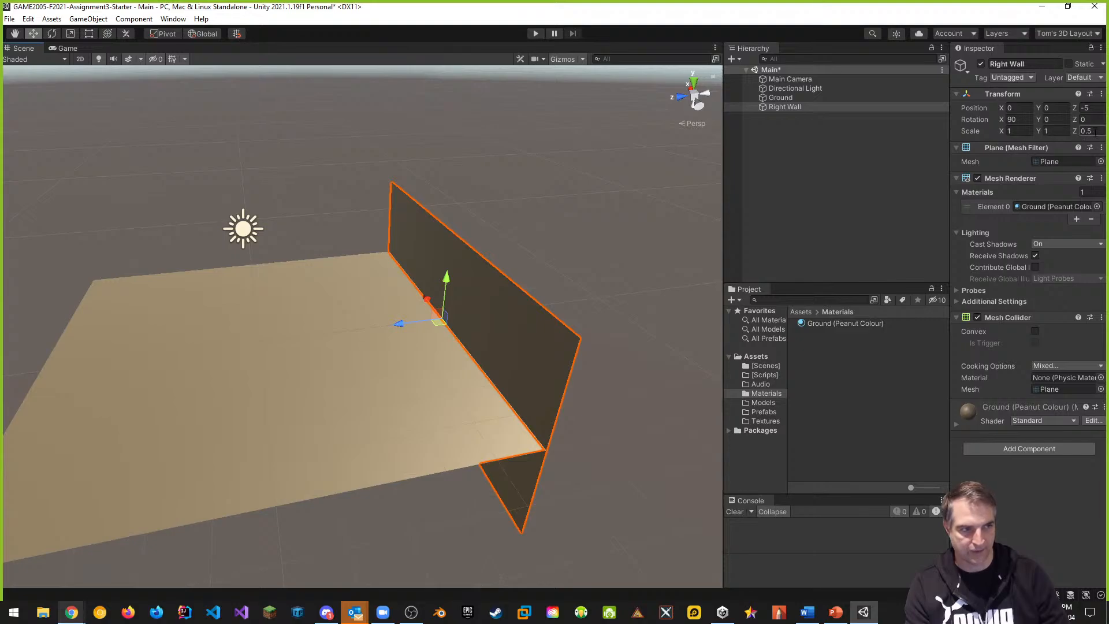
double_click(1095, 130)
type("0.")
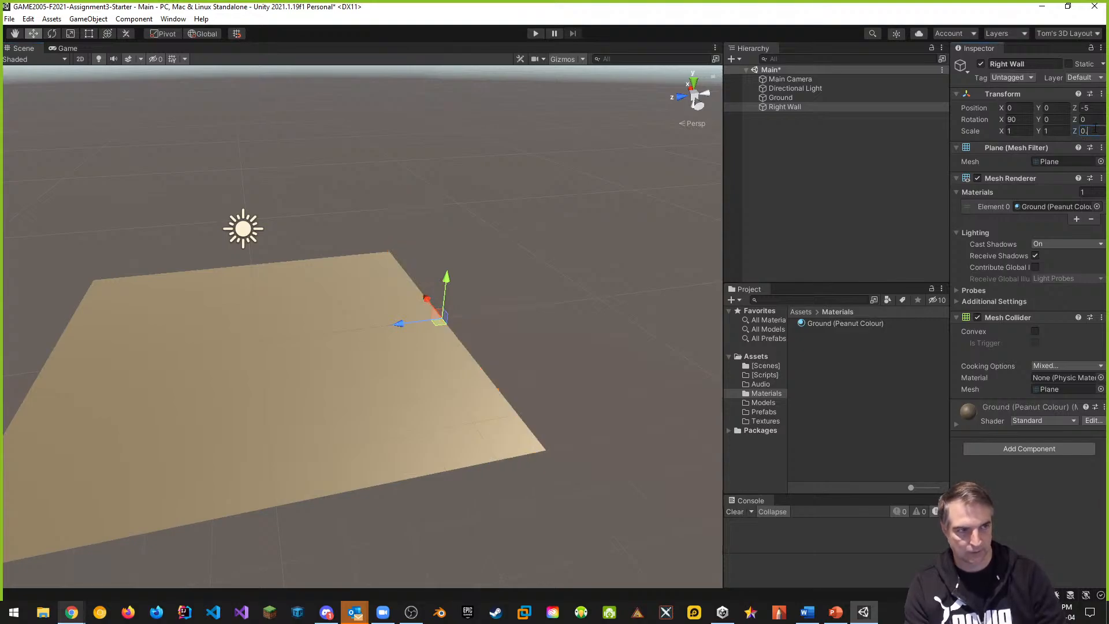
type("25")
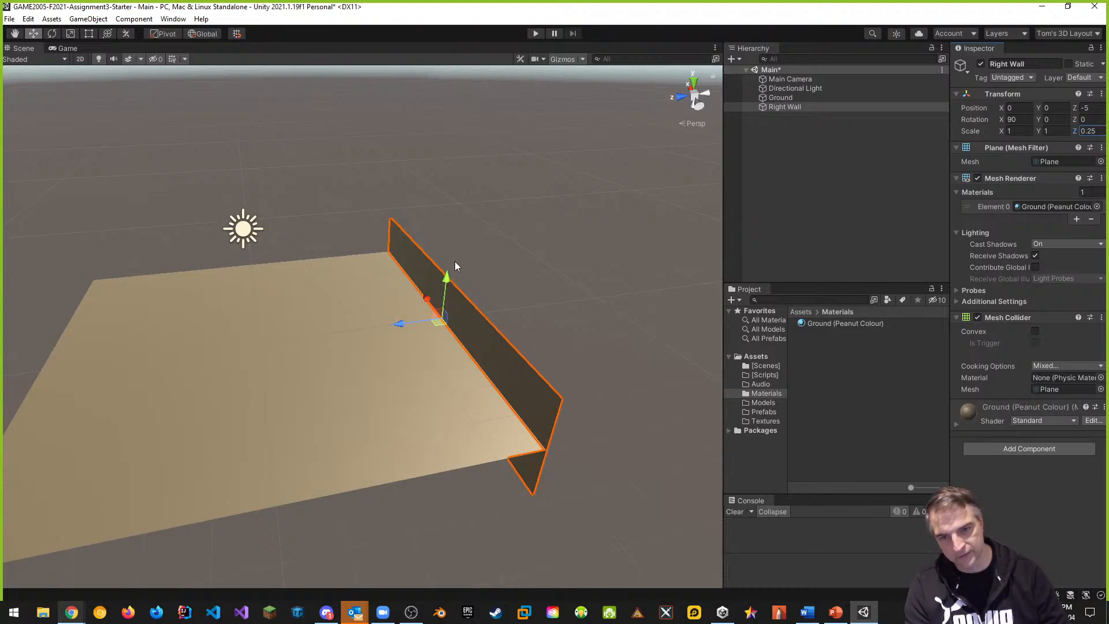
Raise the Right Wall until its lower edge rests on the ground, setting its Y position to 1.25
left_click_drag(451, 280, 451, 236)
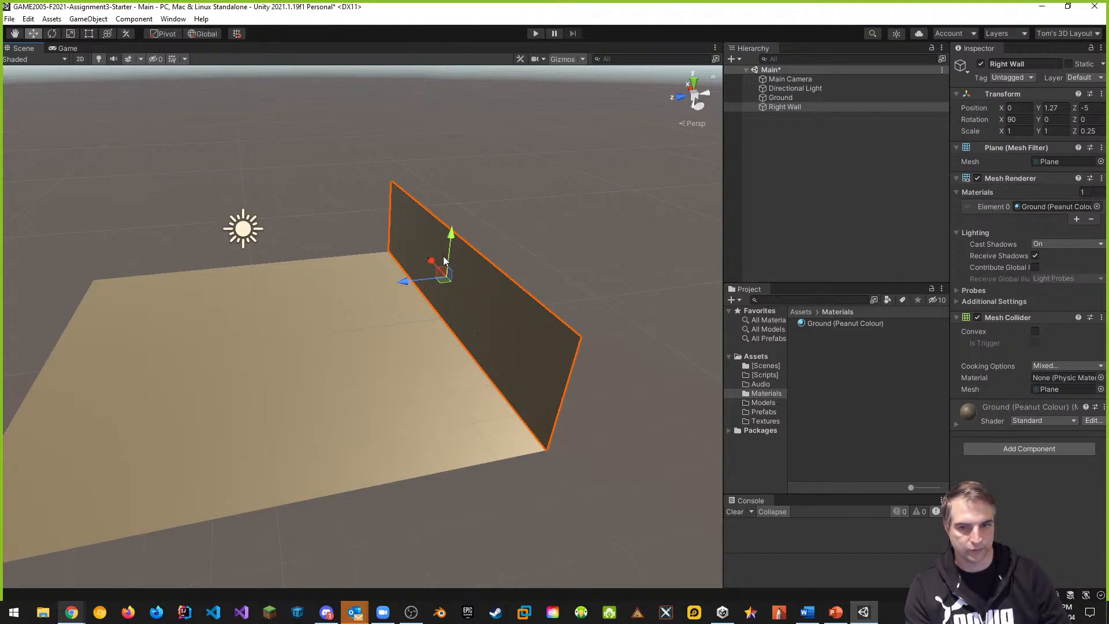
left_click_drag(444, 260, 439, 231)
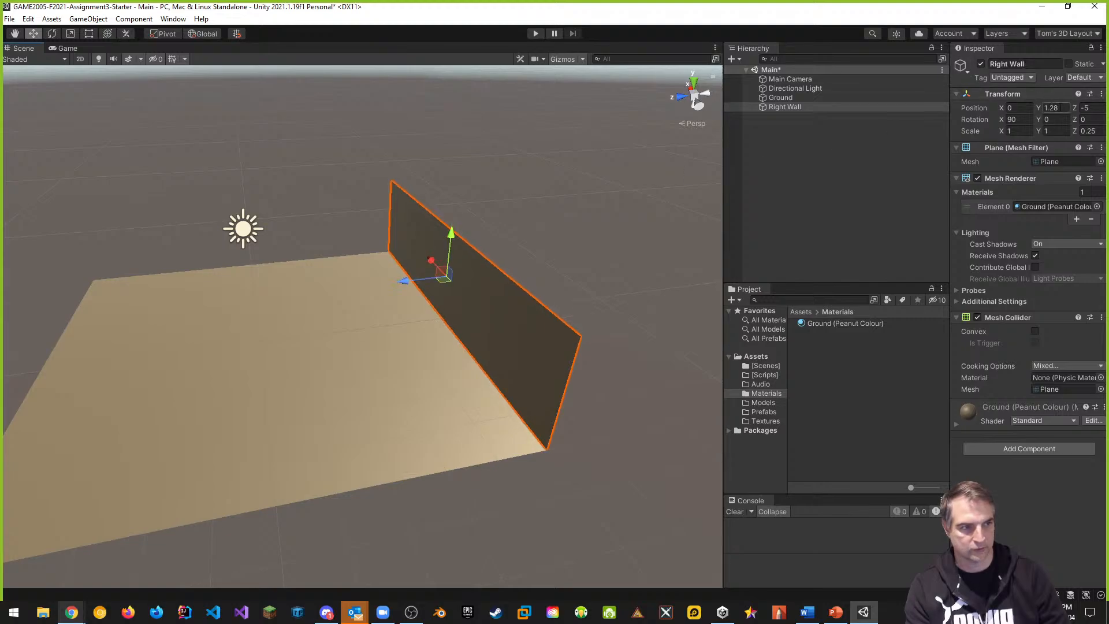
left_click(1061, 108)
type("1.25")
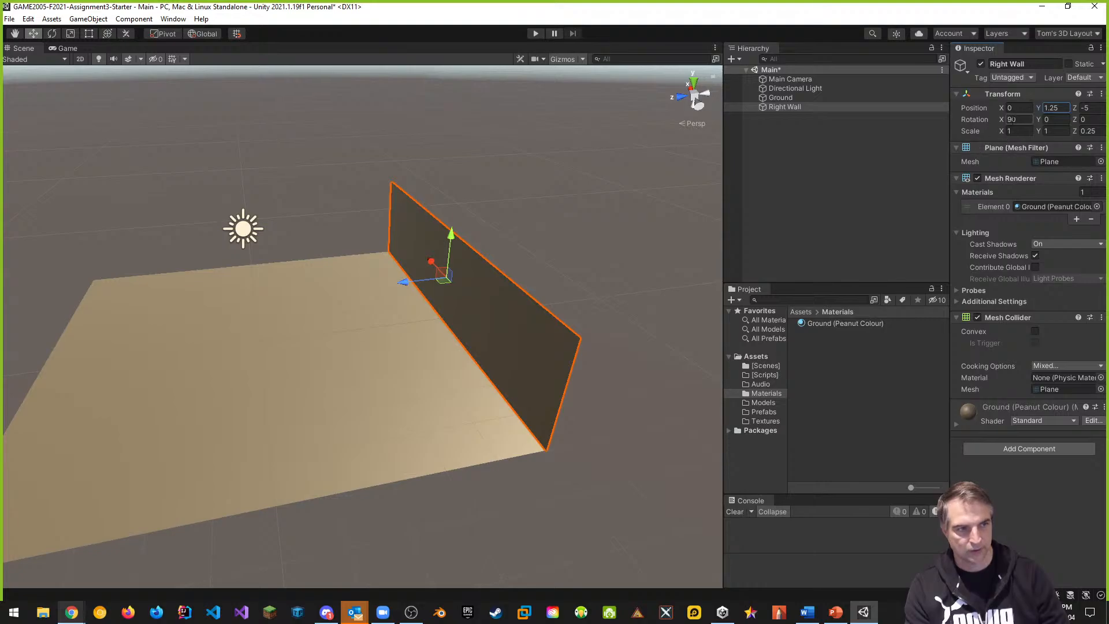
left_click(1085, 119)
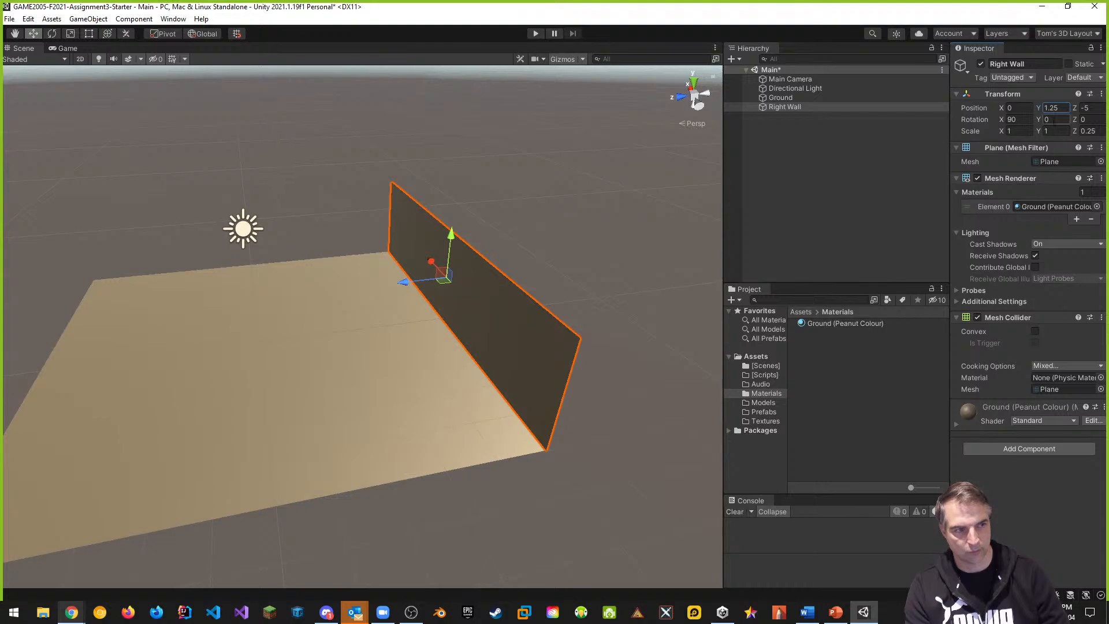
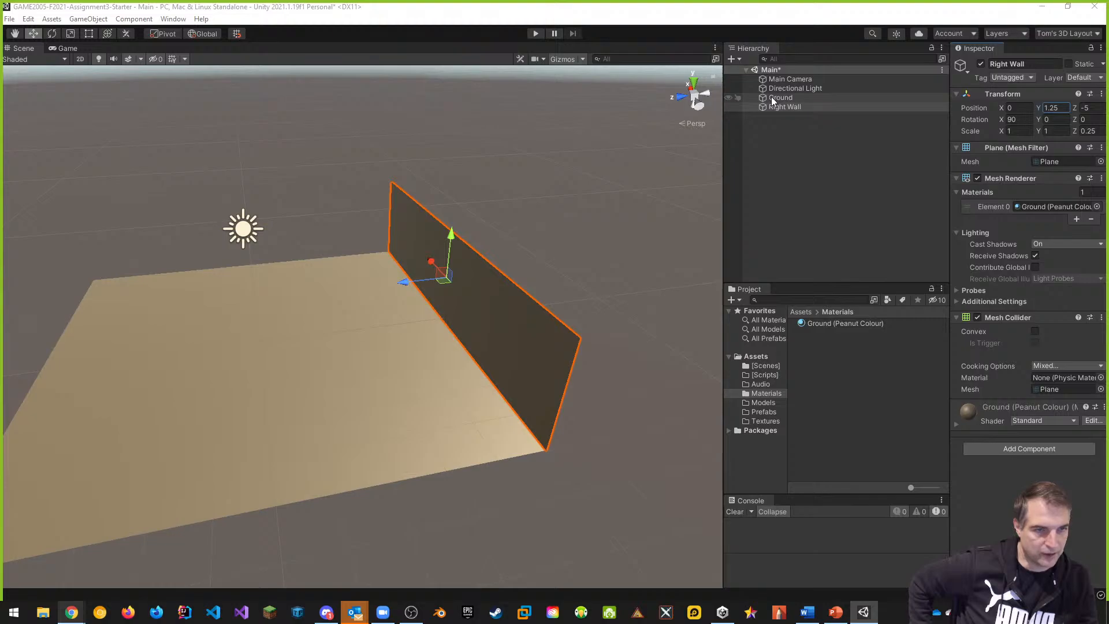
Duplicate the Right Wall and name the copy "Left Wall"
left_click(772, 97)
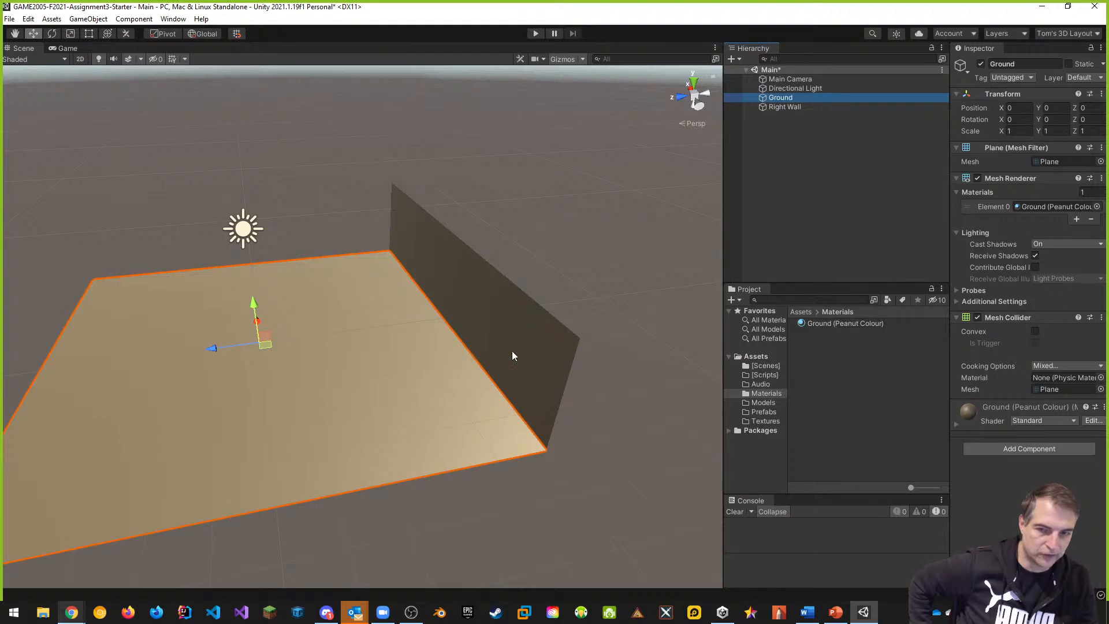
left_click(753, 178)
left_click(783, 109)
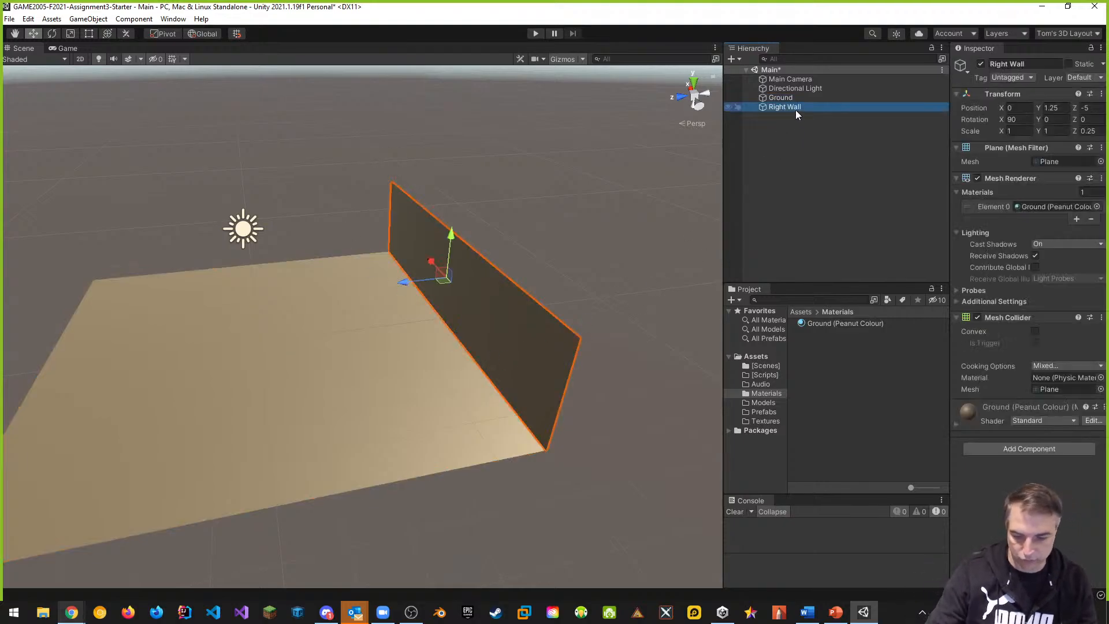
key("ctrl+d")
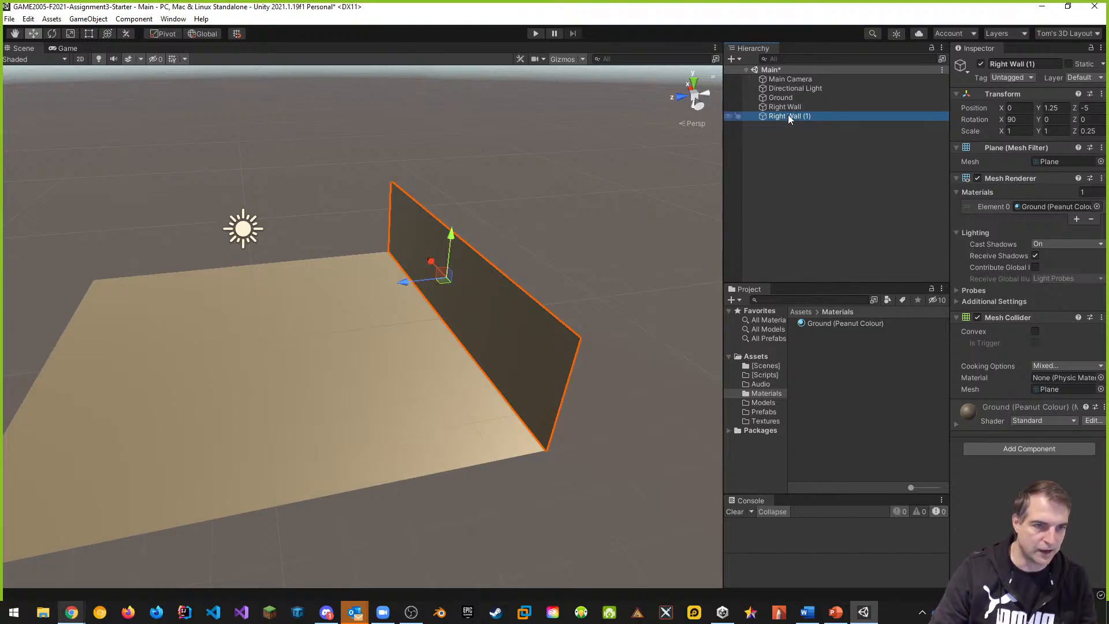
left_click(778, 114)
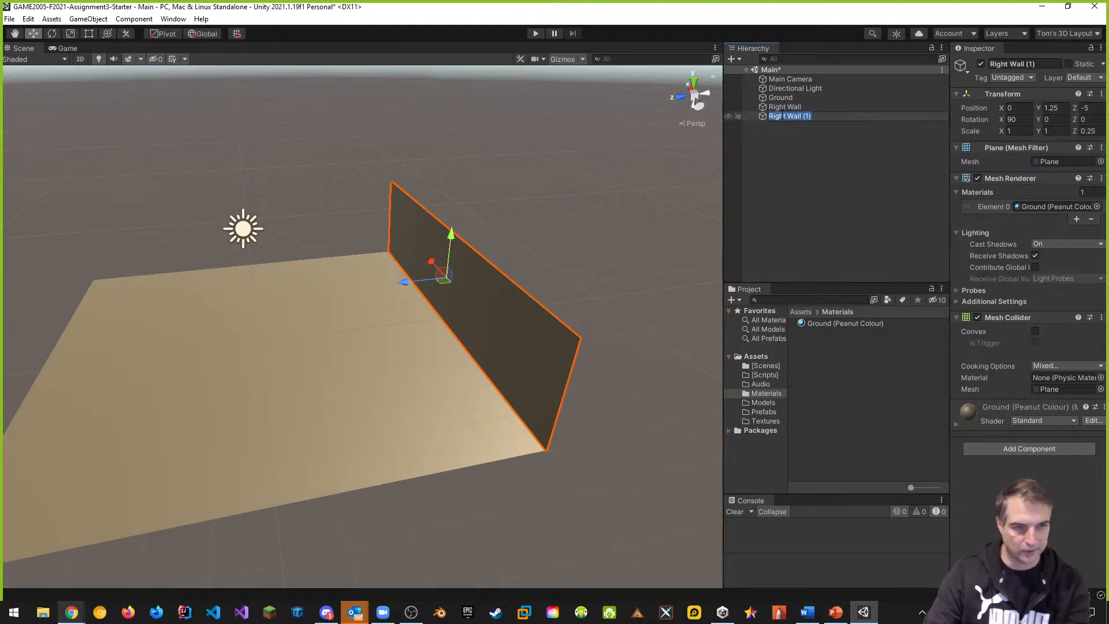
type("Left Wa")
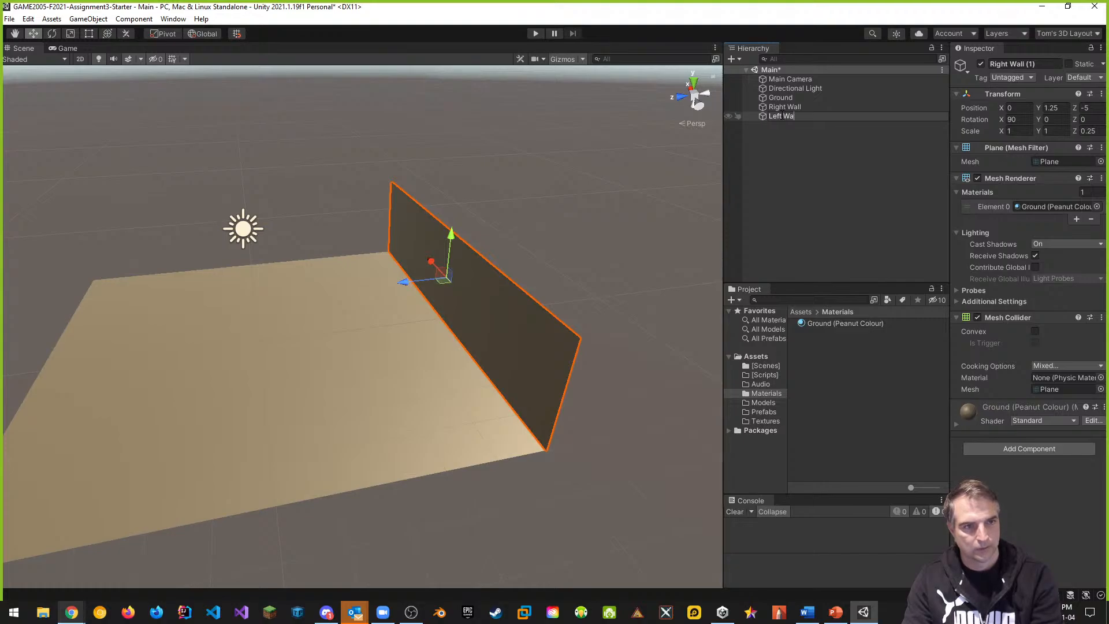
type("ll")
key("Return")
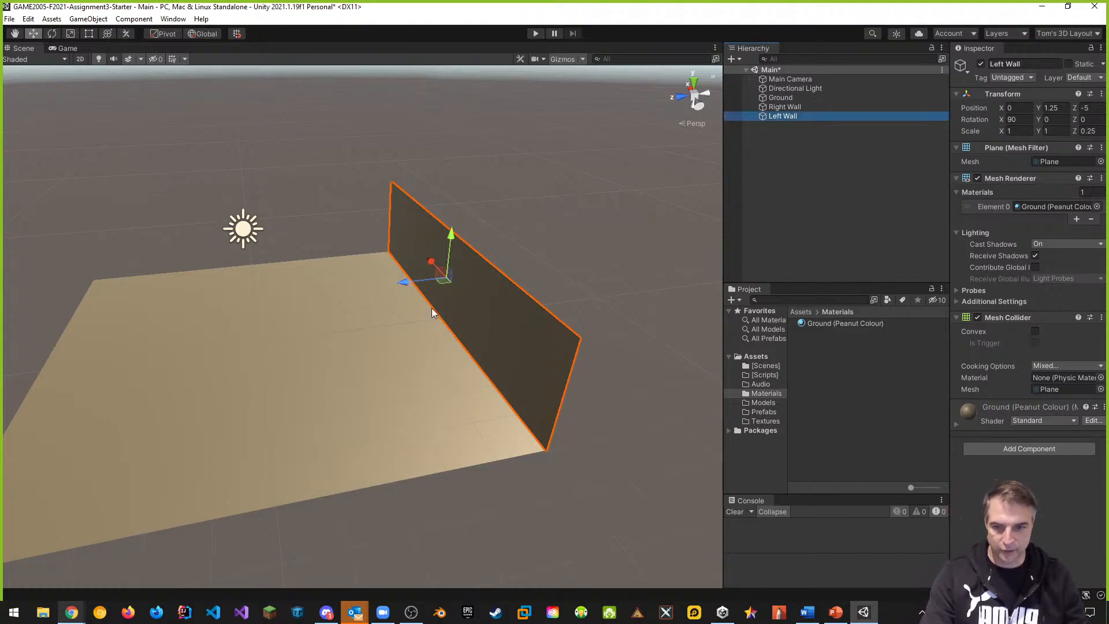
Move the Left Wall along the Z axis to the ground's opposite edge, at Z position 5
left_click_drag(403, 283, 3, 295)
scroll(183, 306, "down", 3)
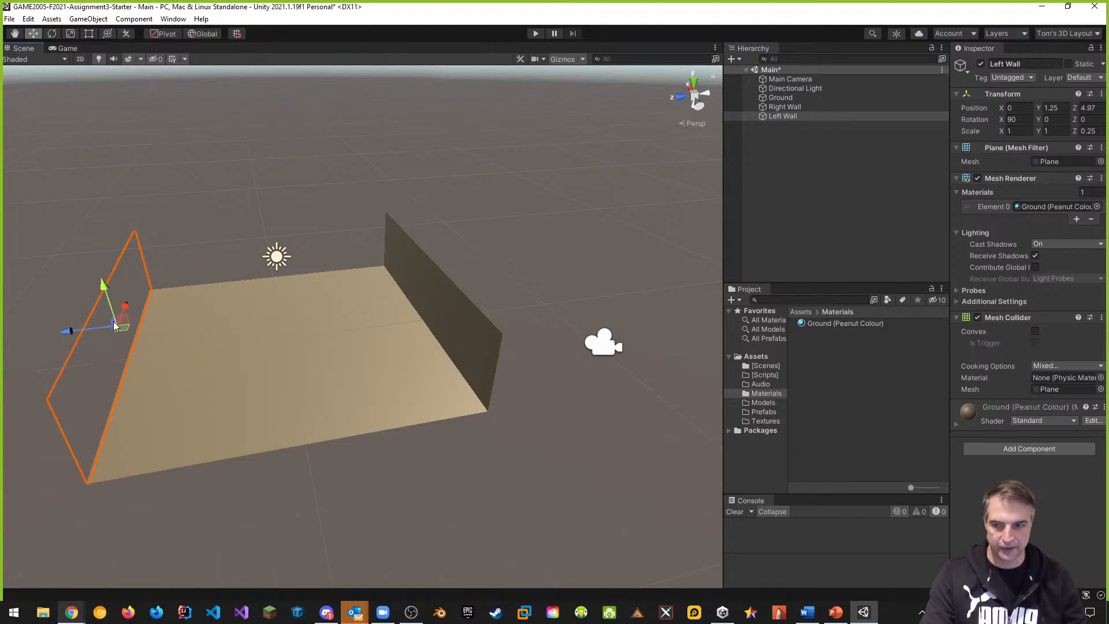
mouse_move(68, 331)
left_mouse_down()
mouse_move(101, 334)
mouse_move(69, 331)
left_mouse_up()
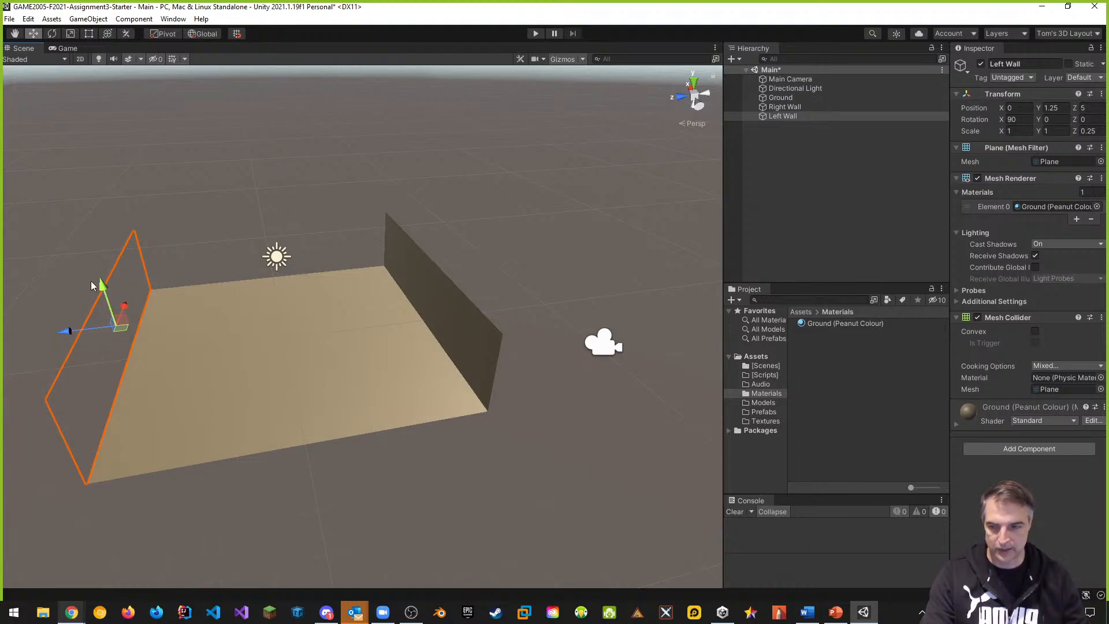
Rotate the Left Wall so its visible side faces the ground's interior, setting its Z rotation to 180
left_click(52, 34)
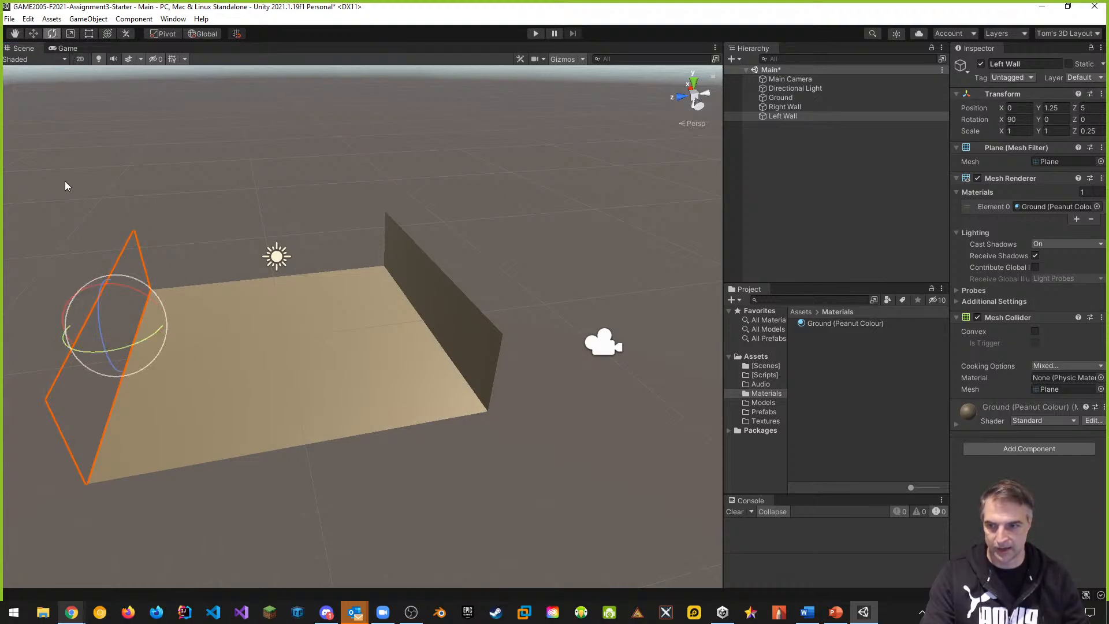
left_click_drag(85, 349, 258, 197)
left_click_drag(88, 351, 206, 327)
left_click(1104, 119)
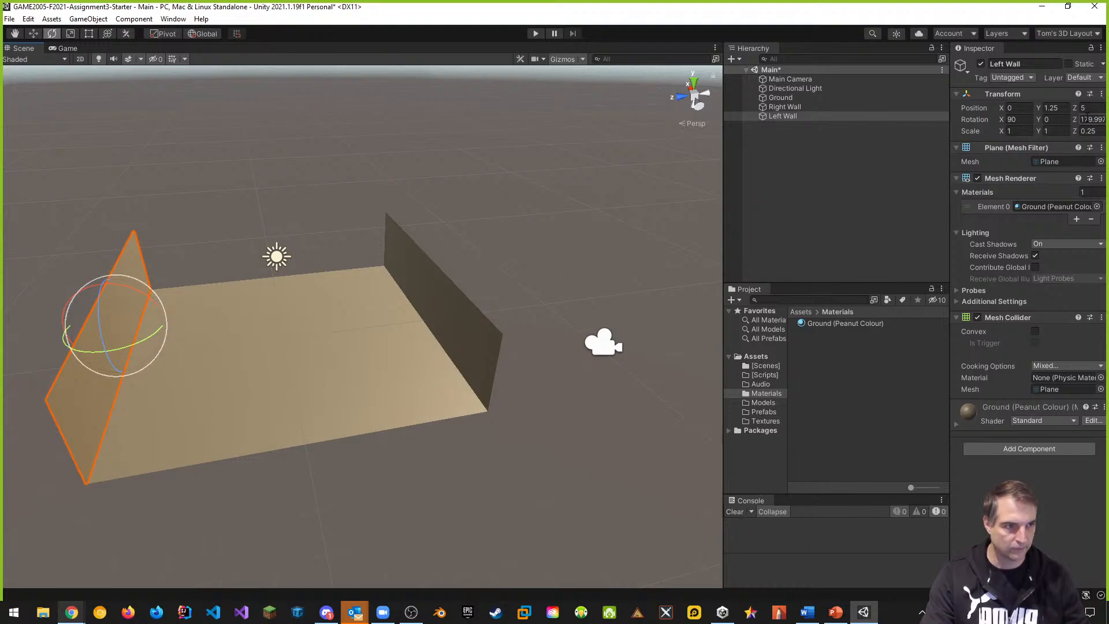
type("180")
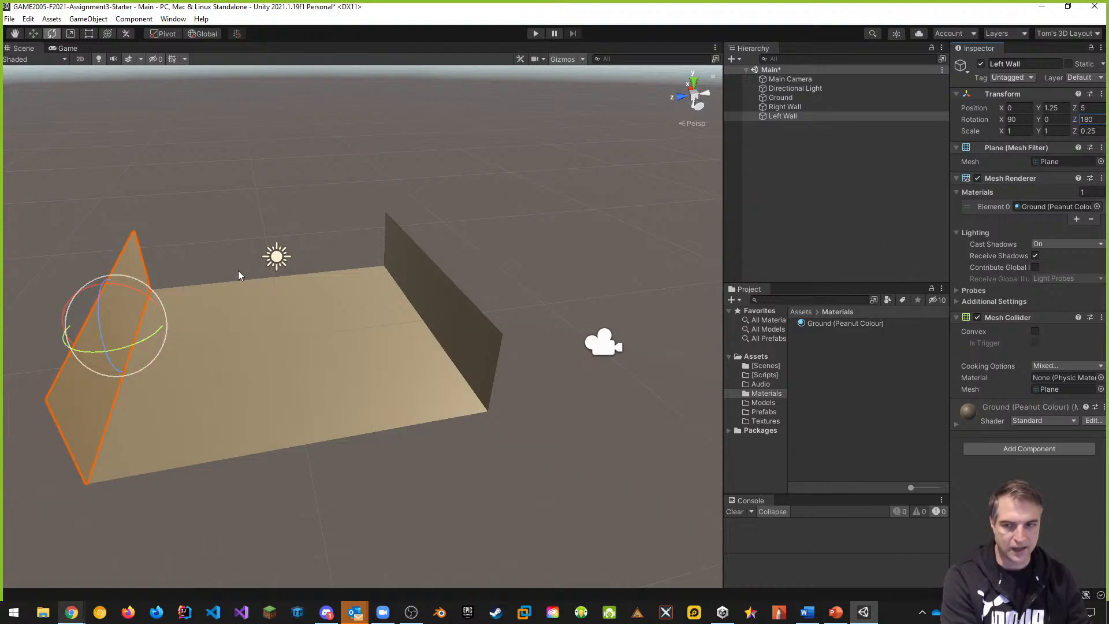
left_click(849, 169)
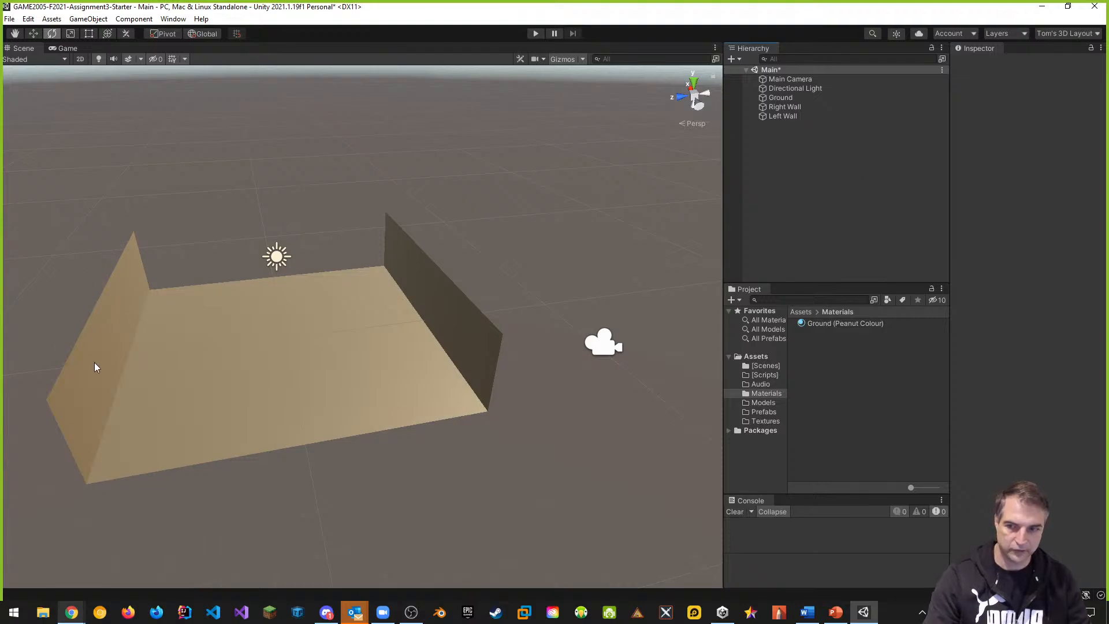
Duplicate the Left Wall and name the copy "Top Wall"
left_click(777, 117)
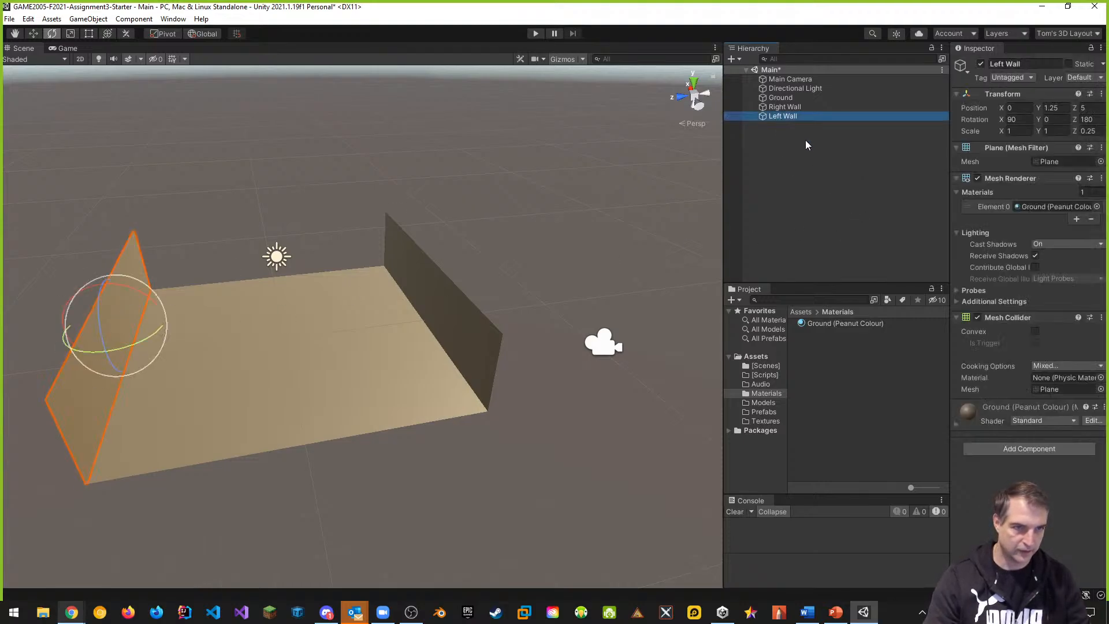
key("ctrl+d")
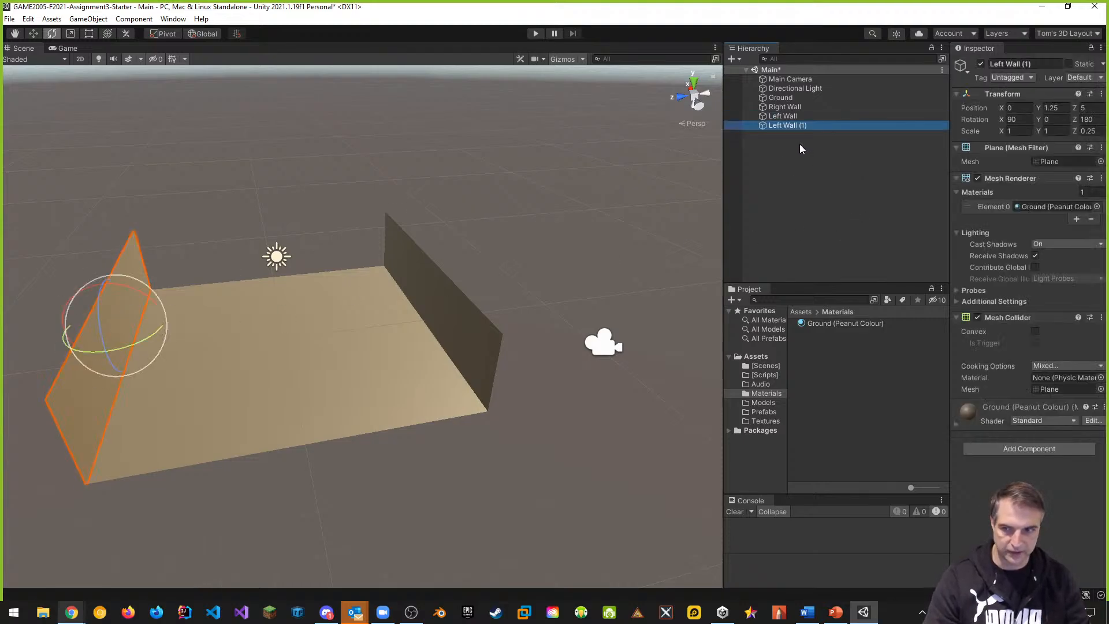
key("F2")
type("Top Wall")
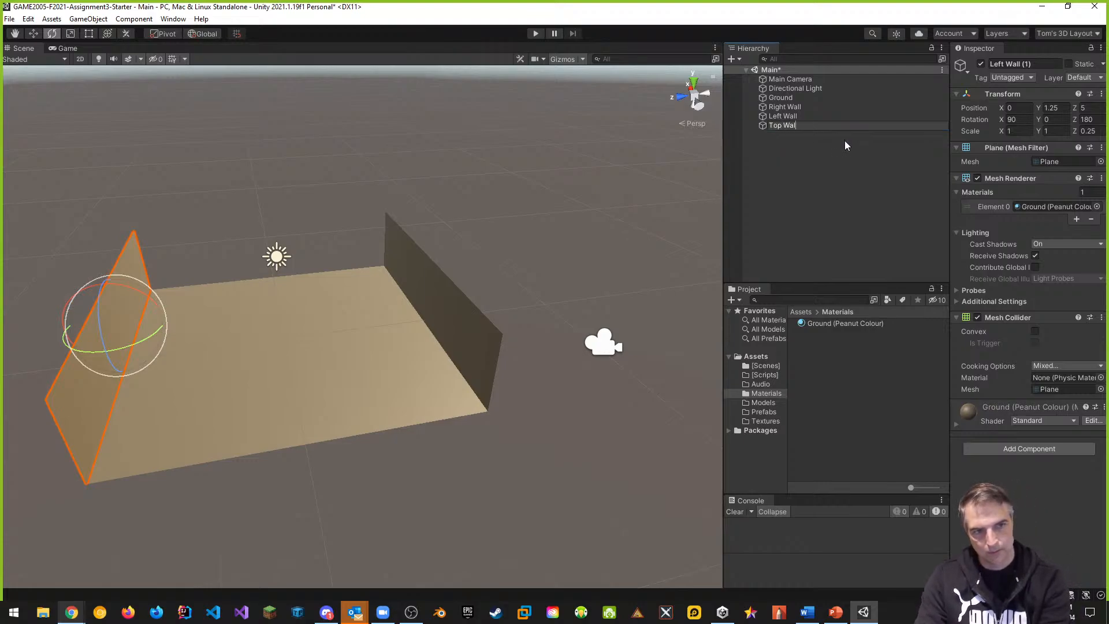
key("Return")
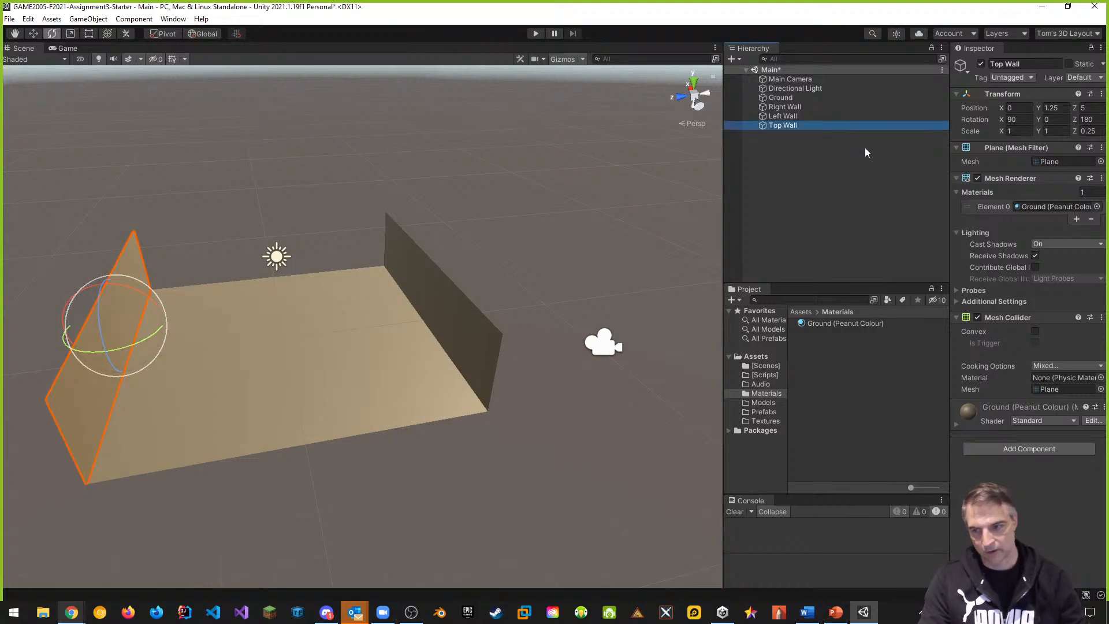
Move the Top Wall along the X axis, trying X position 10 before setting it to 5 at the ground's far edge
left_click(33, 33)
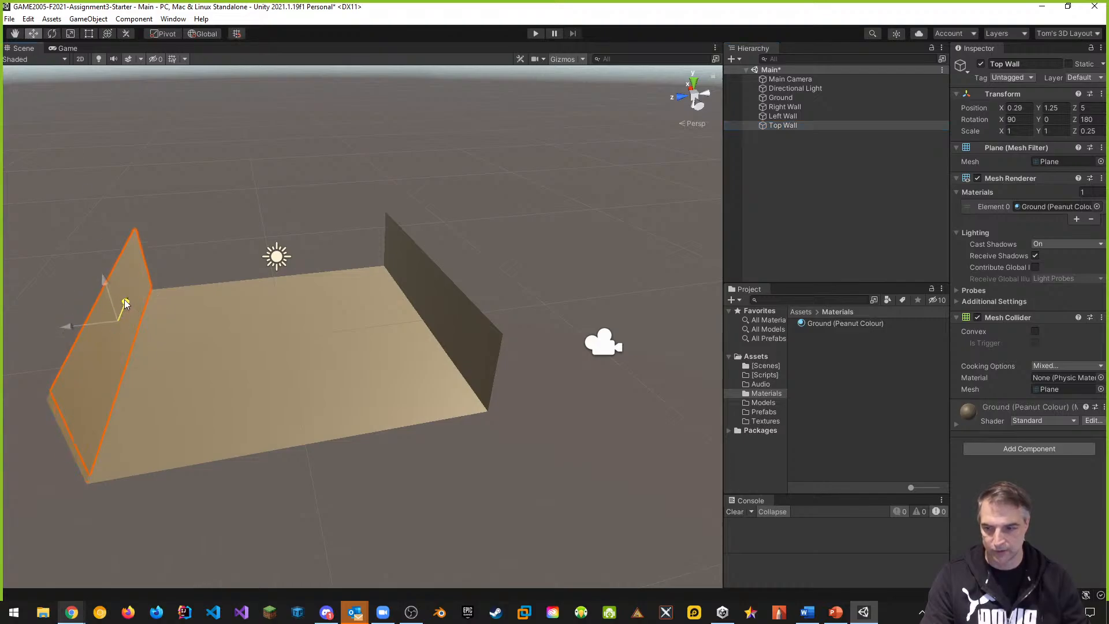
left_click_drag(125, 309, 145, 206)
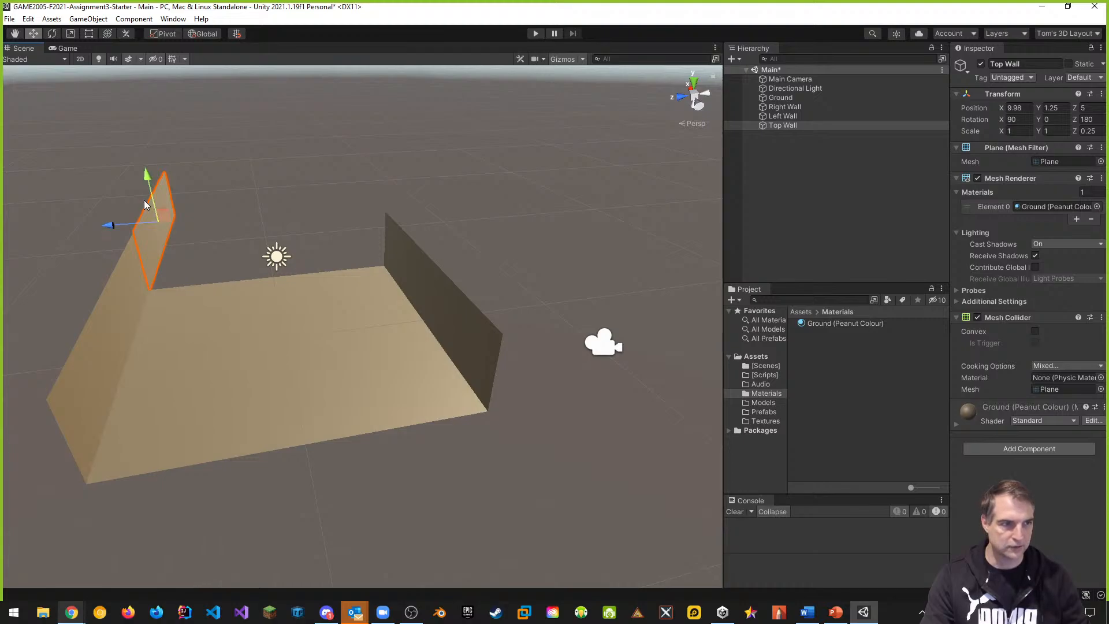
left_click(1014, 108)
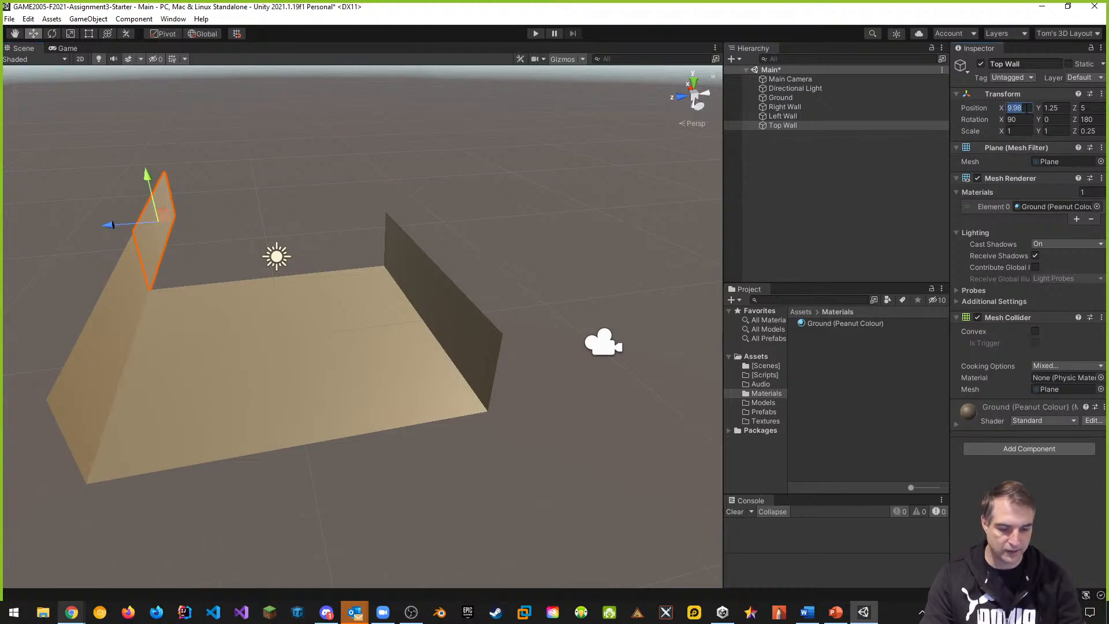
type("10")
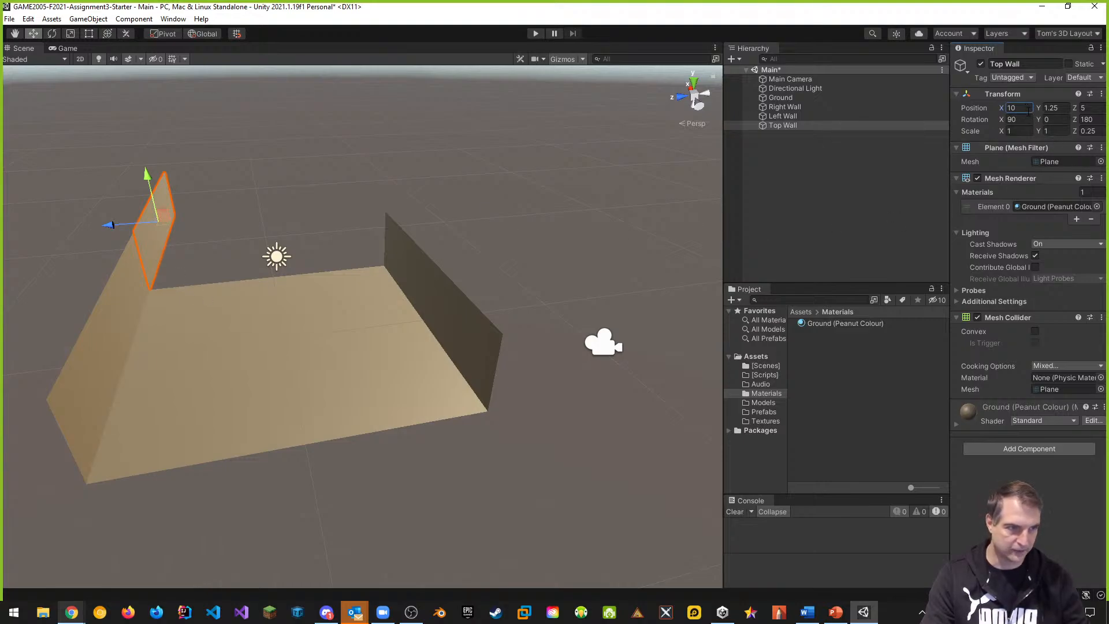
key("Return")
type("5")
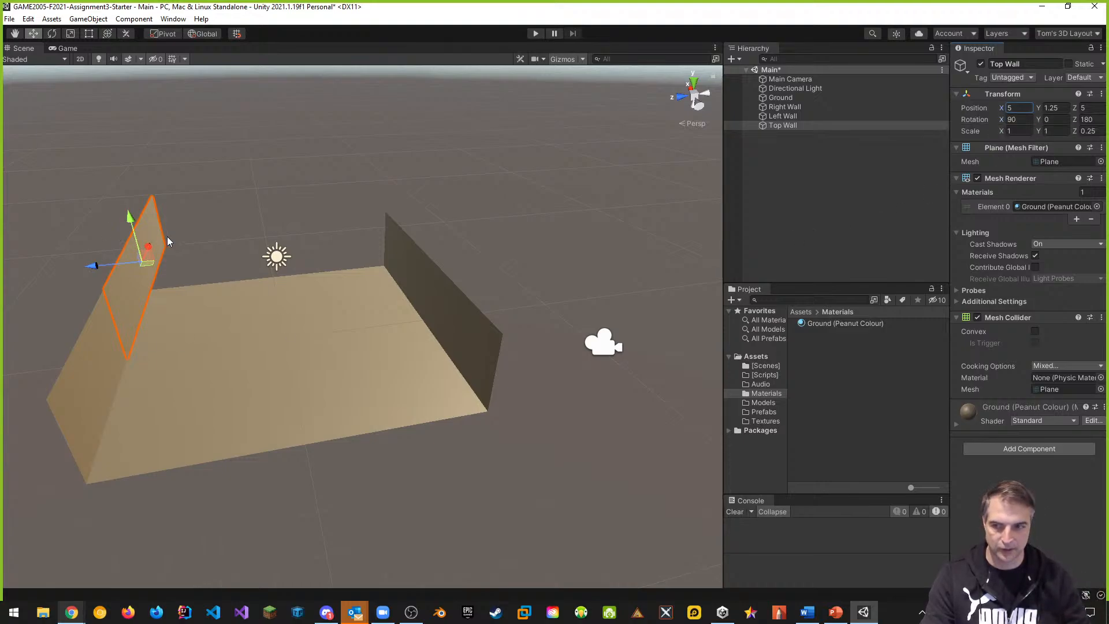
Turn the Top Wall perpendicular to the Left Wall by setting its Z rotation to 90
left_click(52, 33)
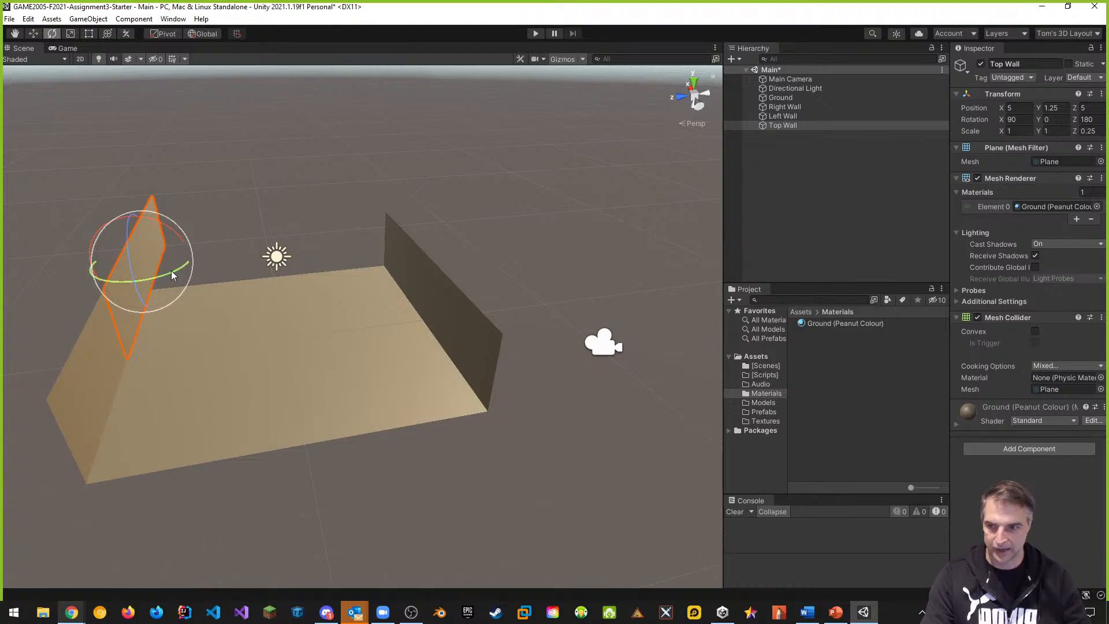
left_click_drag(173, 273, 138, 280)
left_click(1090, 119)
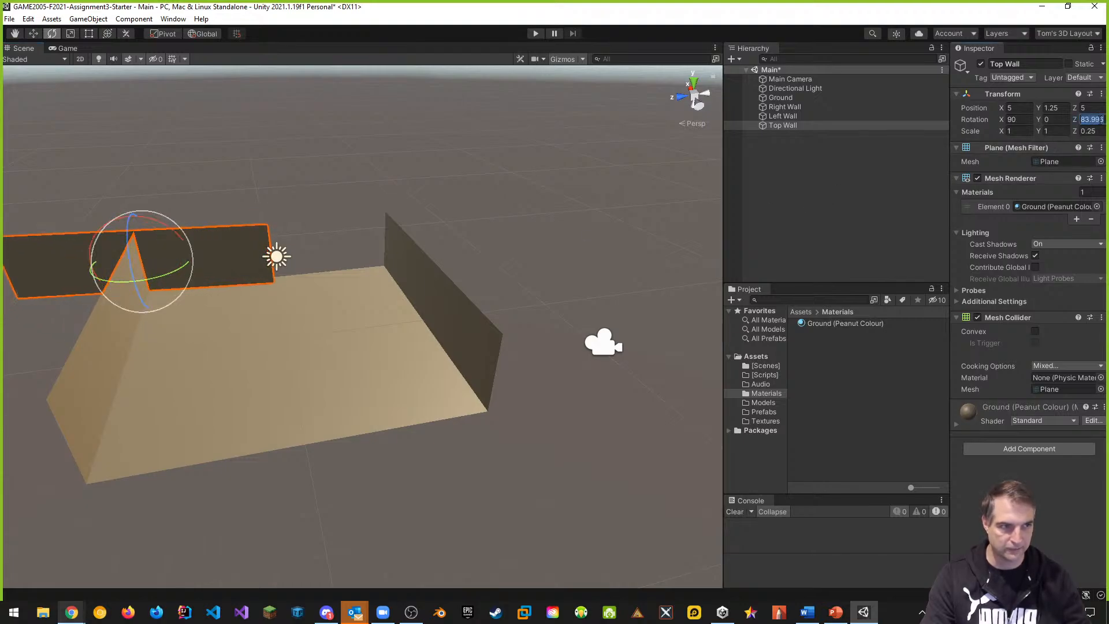
type("90")
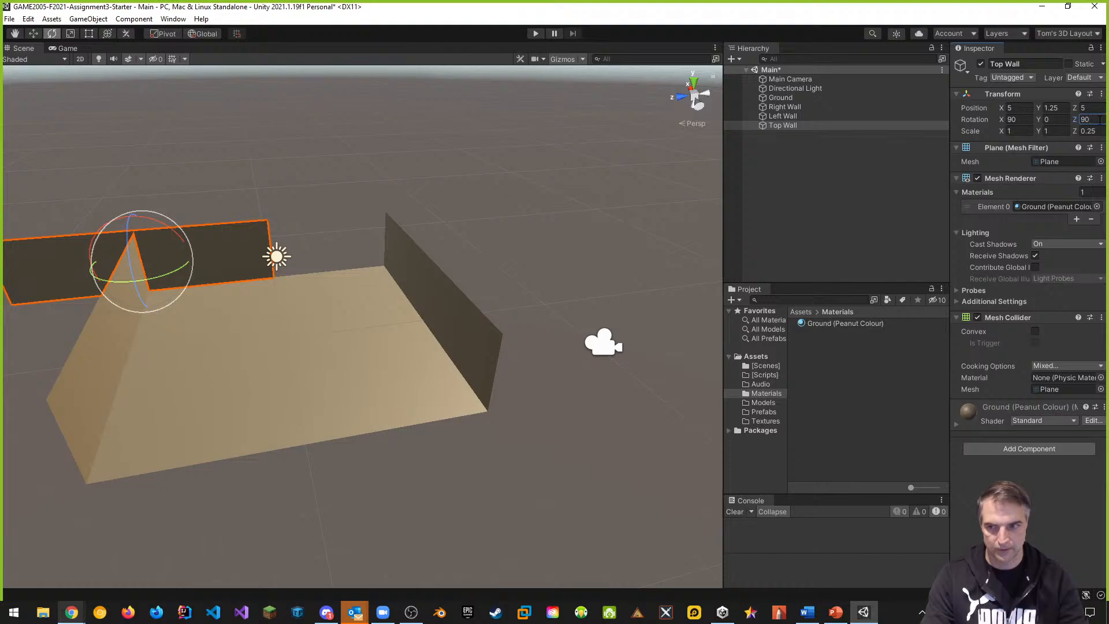
Slide the Top Wall along the Z axis onto the ground's far edge, setting its Z position to 0
left_click(35, 34)
left_click_drag(91, 270, 235, 264)
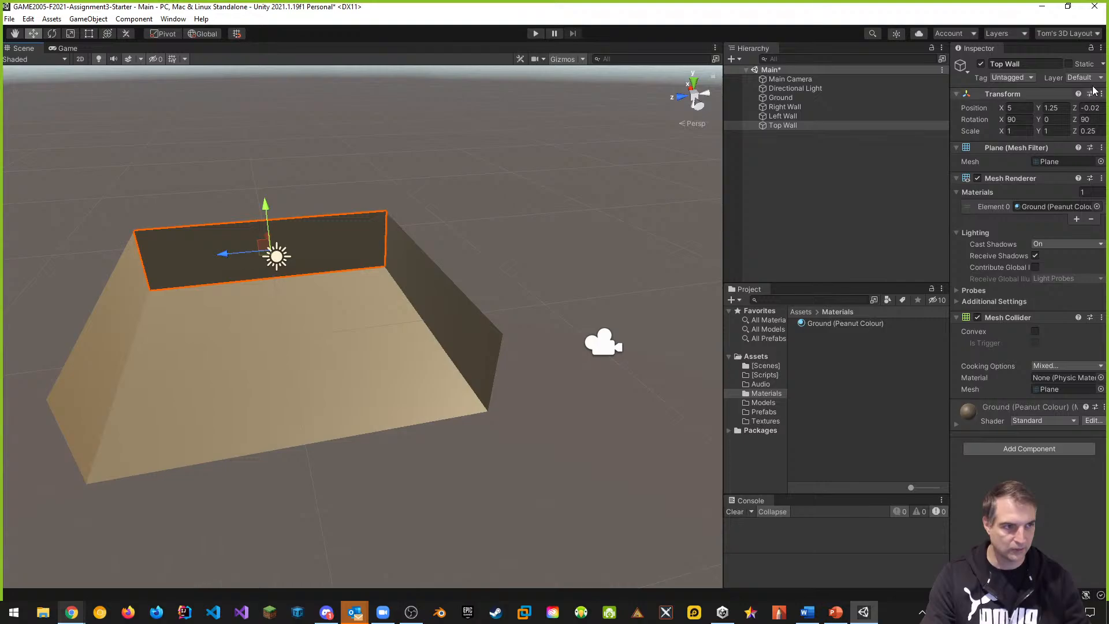
left_click(1091, 108)
type("0")
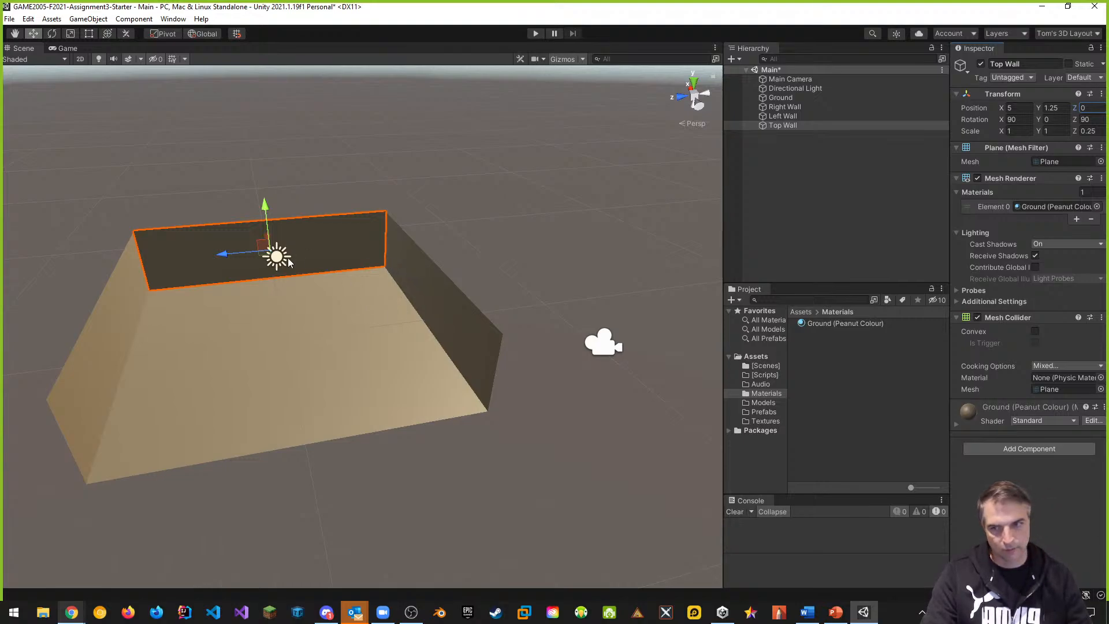
Duplicate the Top Wall and move the copy along the X axis to about the middle of the ground
left_click(787, 127)
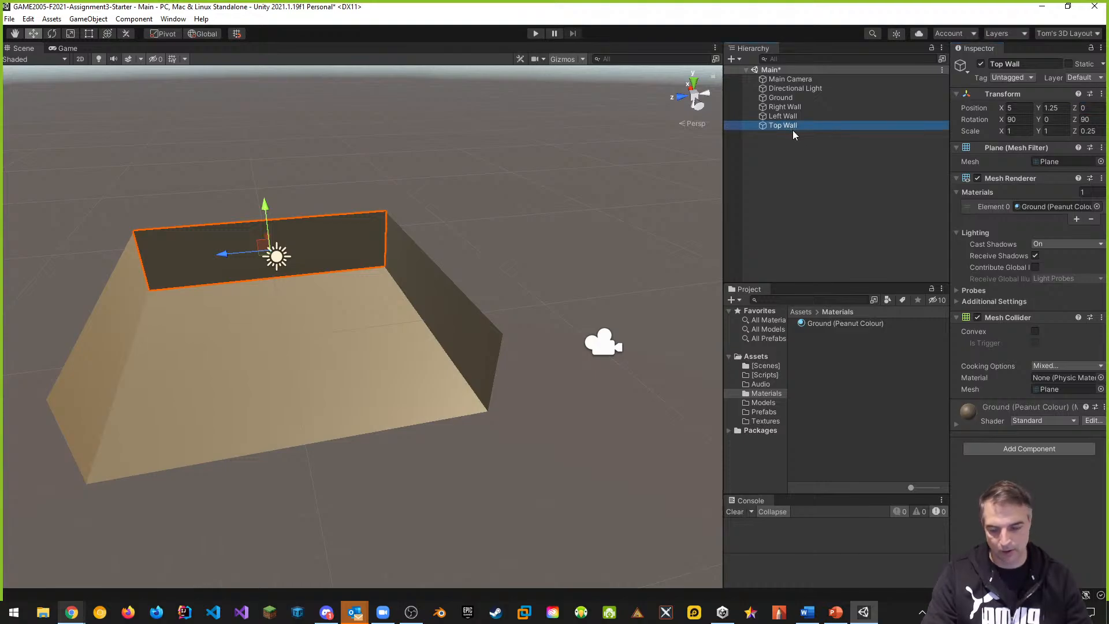
key("ctrl+d")
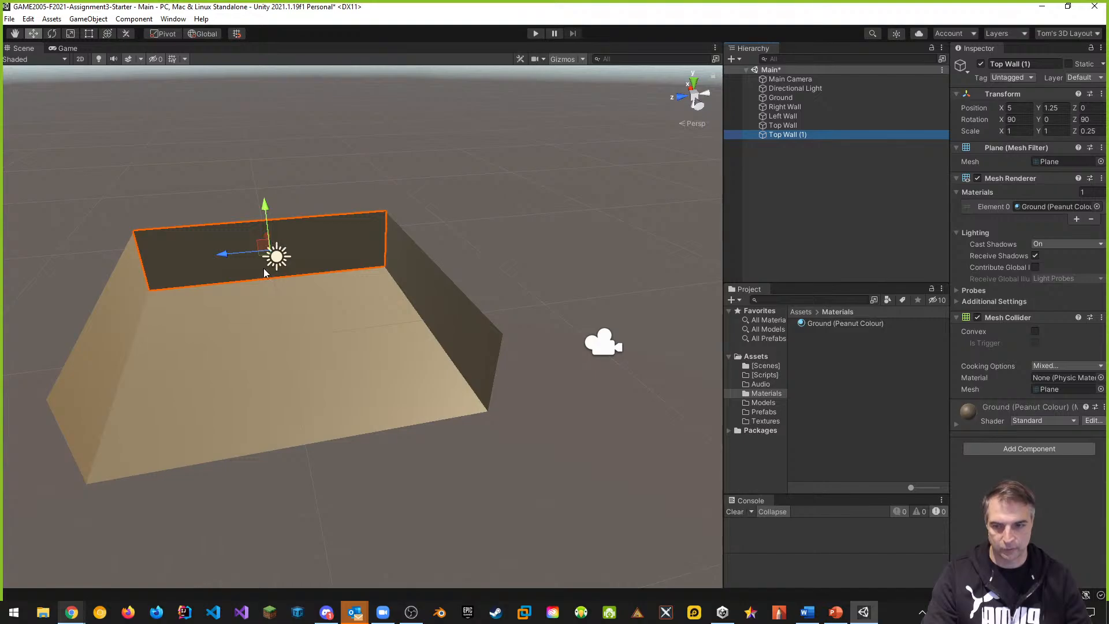
right_click_drag(230, 271, 263, 270)
key("a")
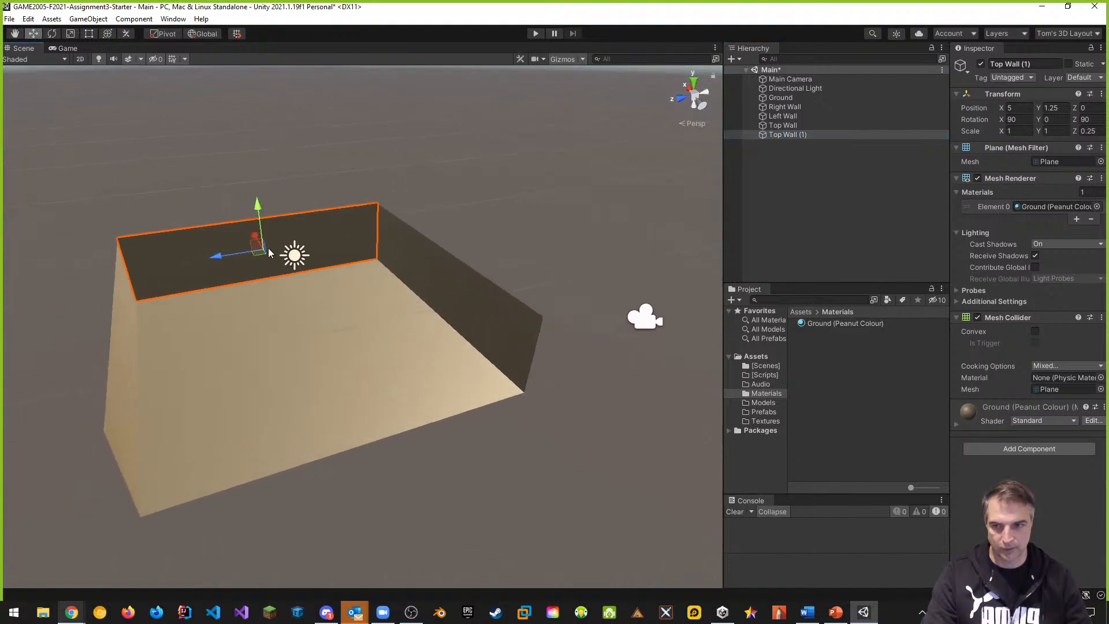
left_click_drag(256, 240, 287, 289)
Rename the duplicated Top Wall as "Bottom Wall"
left_click(783, 135)
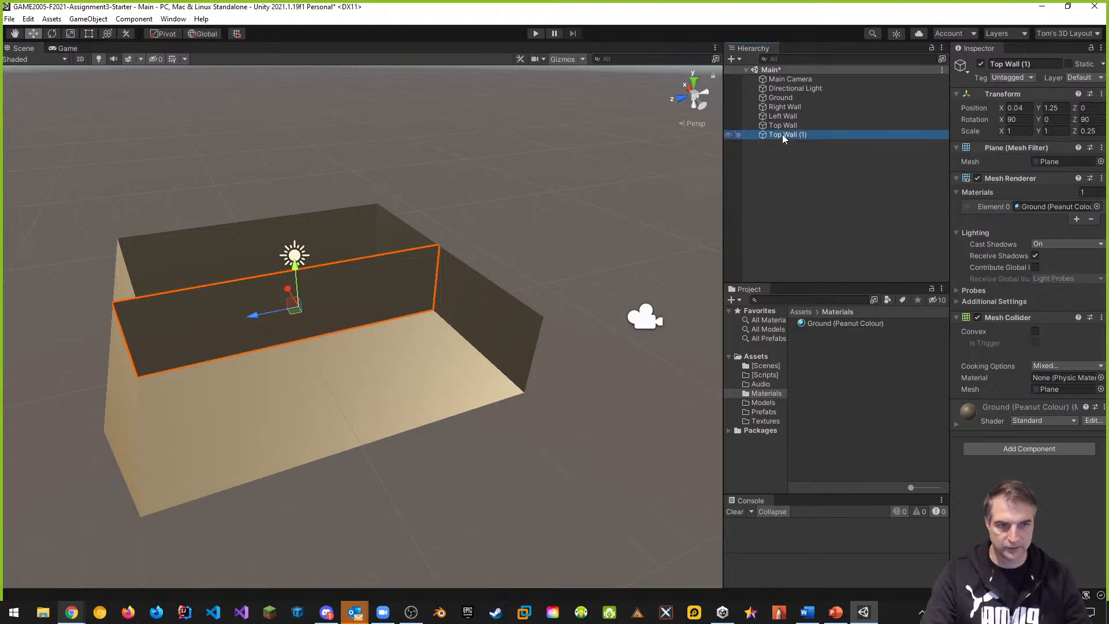
left_click(782, 135)
type("B")
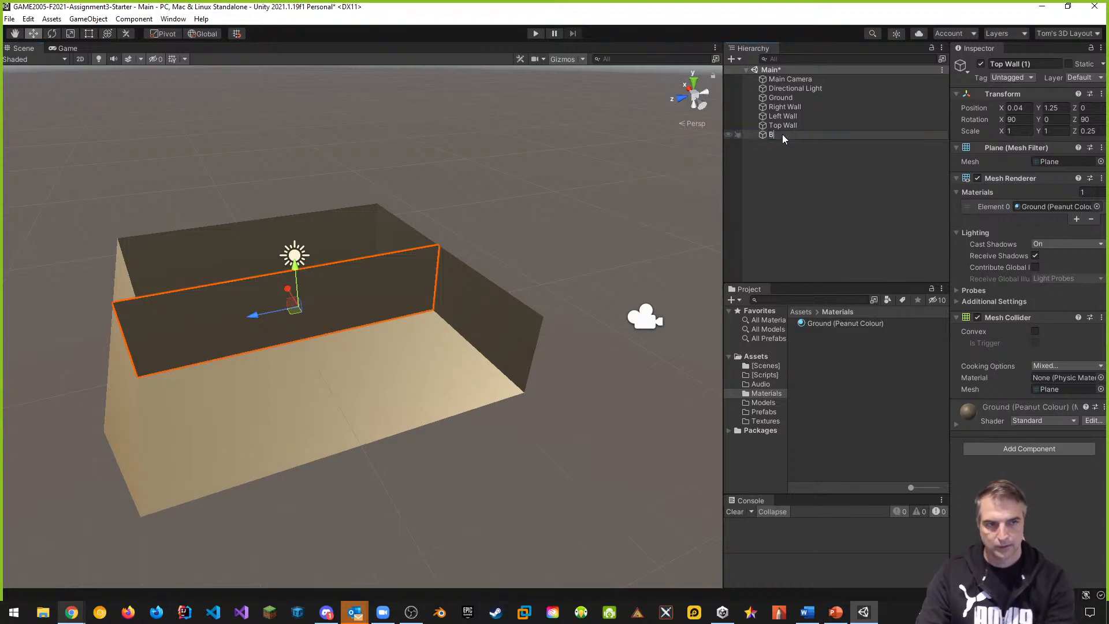
type("ottom Wall")
key("Return")
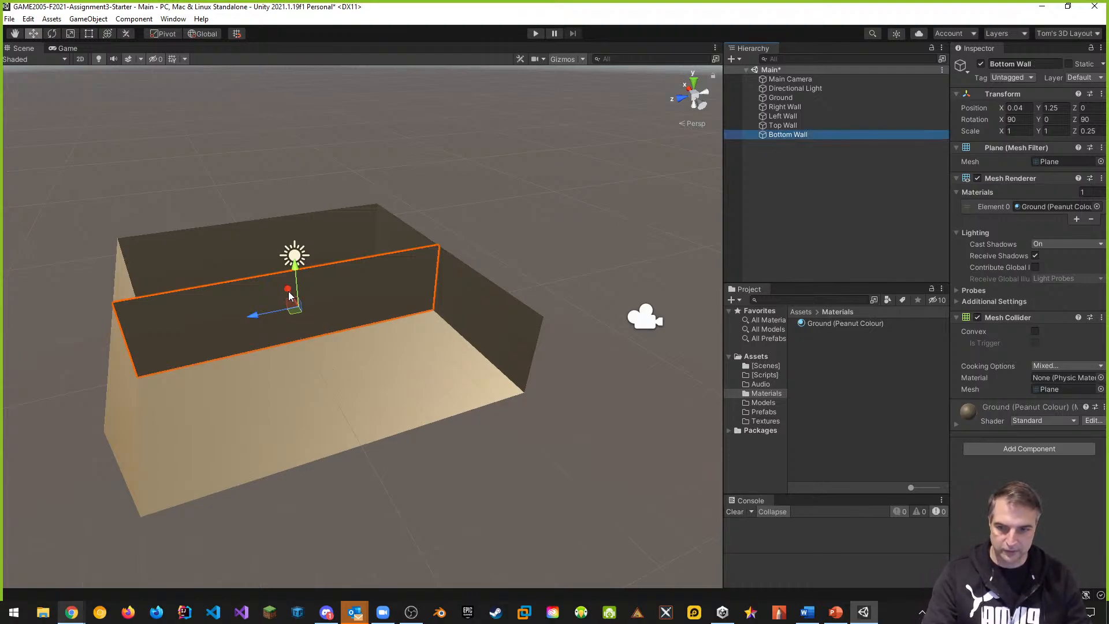
Move the Bottom Wall to the ground's open near edge, setting its X position to -5
left_click_drag(288, 291, 345, 384)
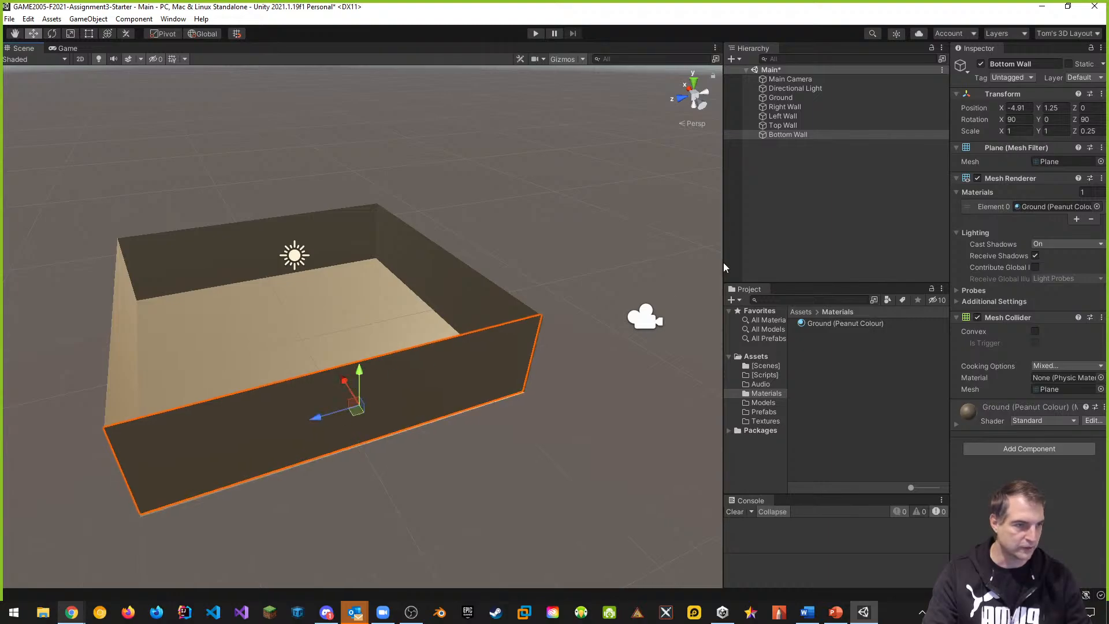
left_click(1030, 108)
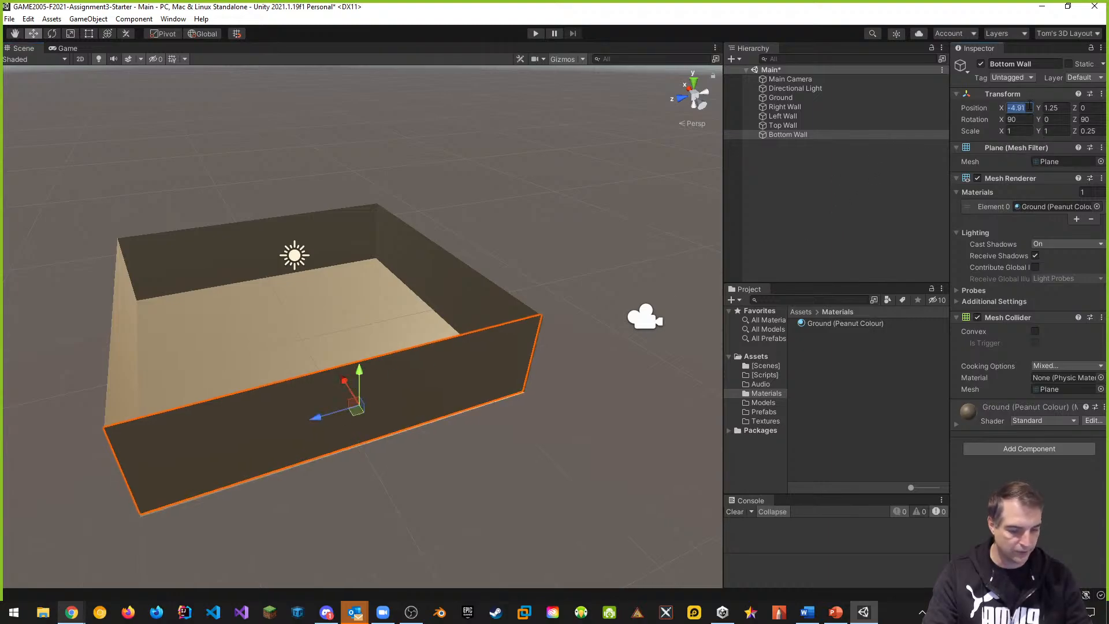
type("-5")
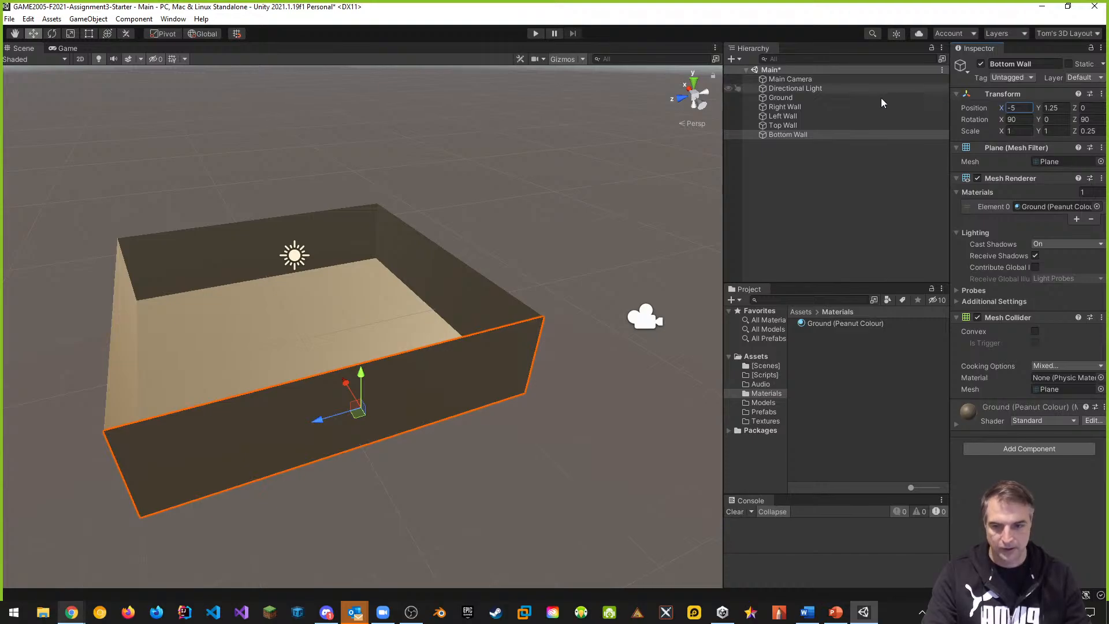
Rotate the Bottom Wall so its visible side faces the ground's interior, setting its Z rotation to 270
left_click_drag(226, 445, 516, 364, "alt")
left_click_drag(549, 398, 347, 375, "alt")
scroll(348, 375, "down", 4, "alt")
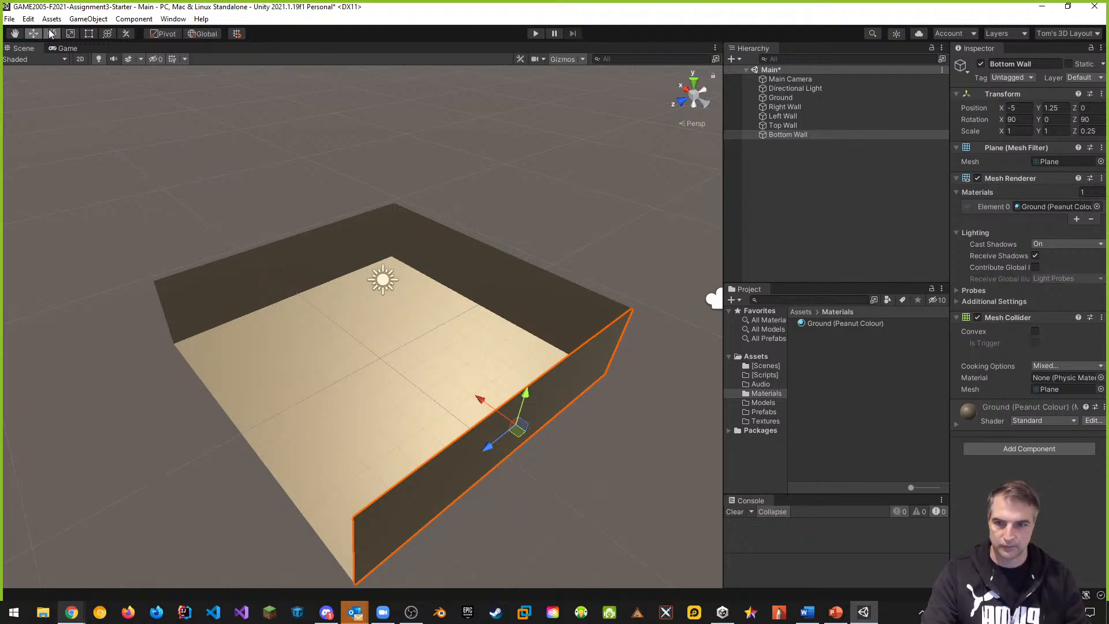
key("e")
left_click_drag(508, 460, 712, 332)
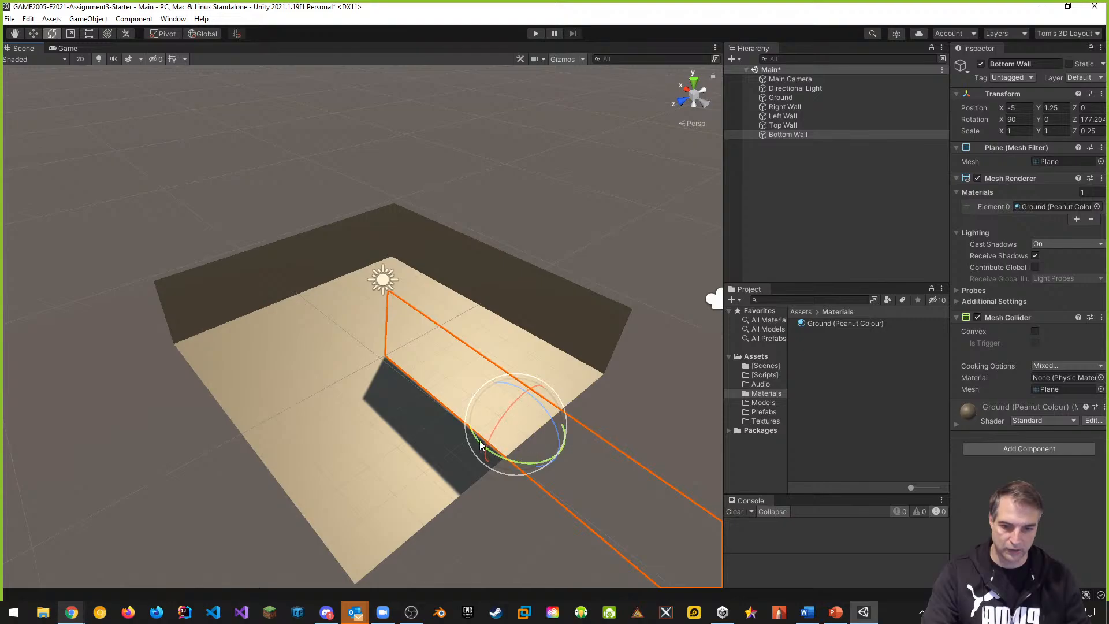
left_click_drag(478, 442, 653, 407)
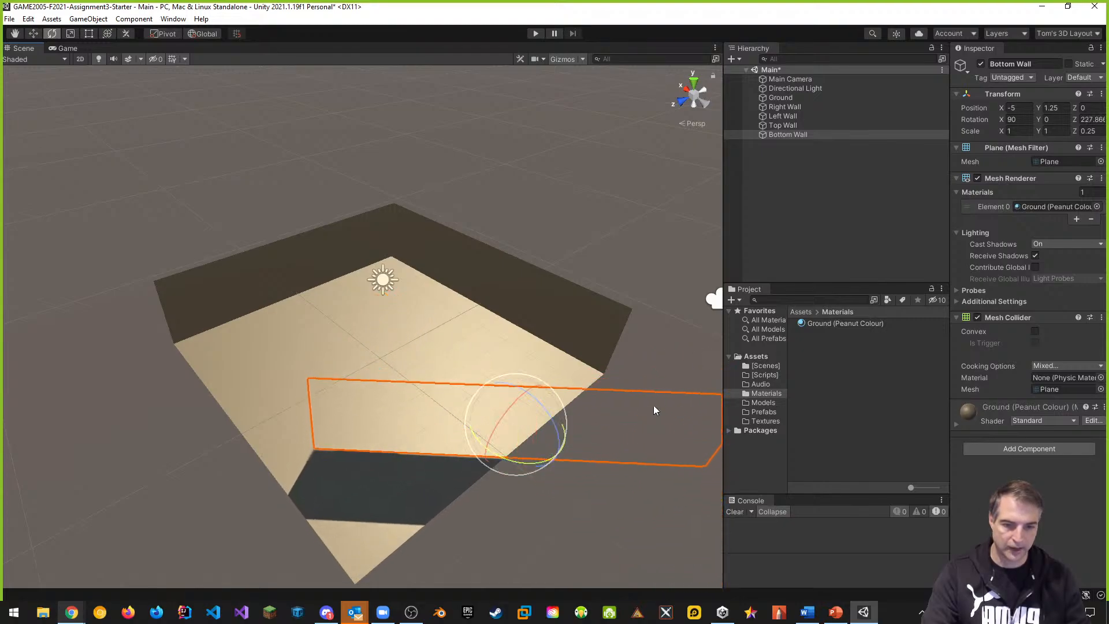
left_click_drag(480, 442, 553, 457)
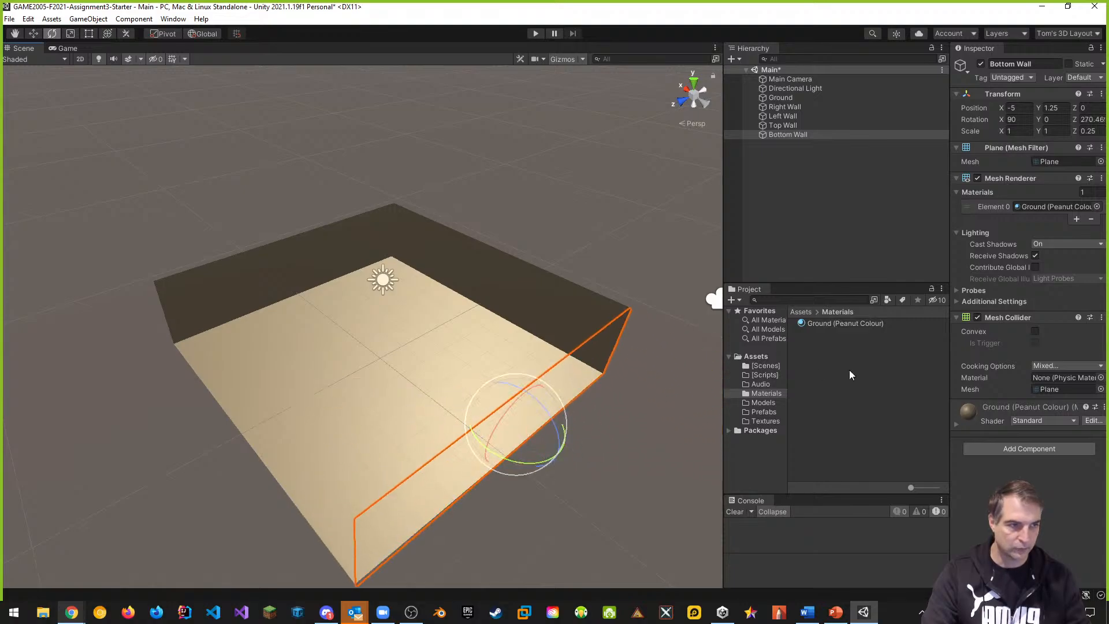
left_click(1092, 119)
type("270")
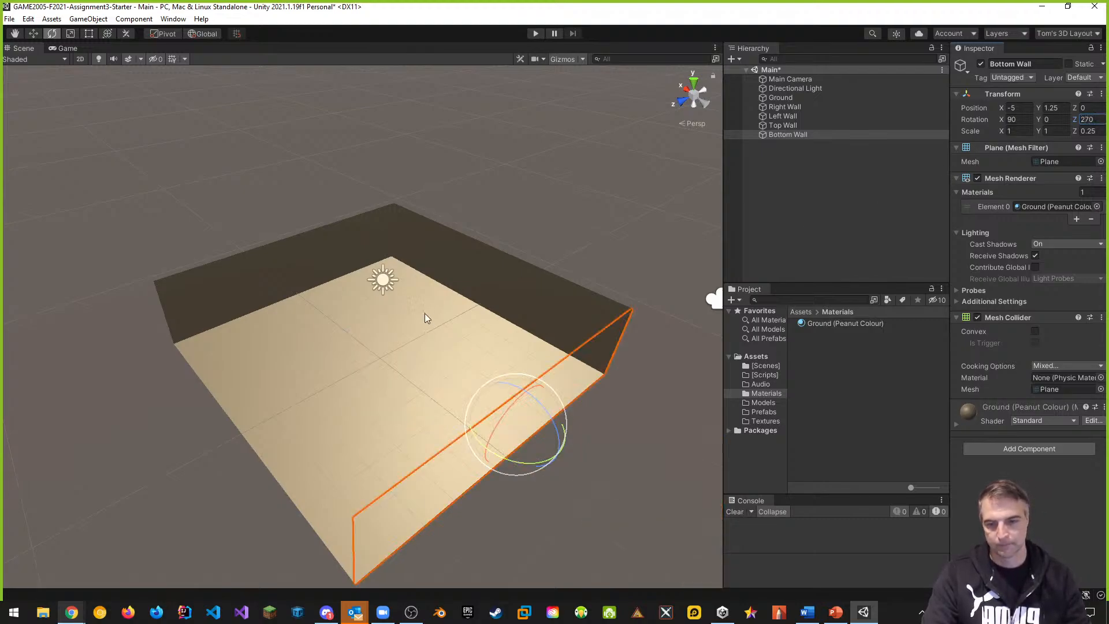
Group the Ground and the four walls under a new empty parent object named "Box"
left_click_drag(424, 313, 557, 451, "alt")
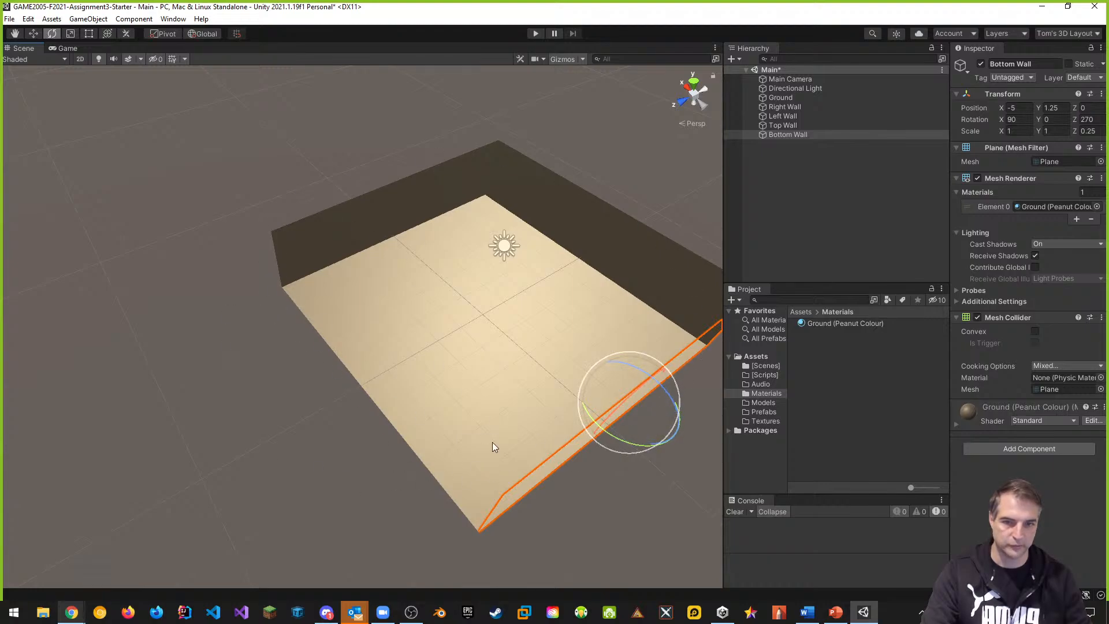
left_click_drag(493, 443, 518, 421, "alt")
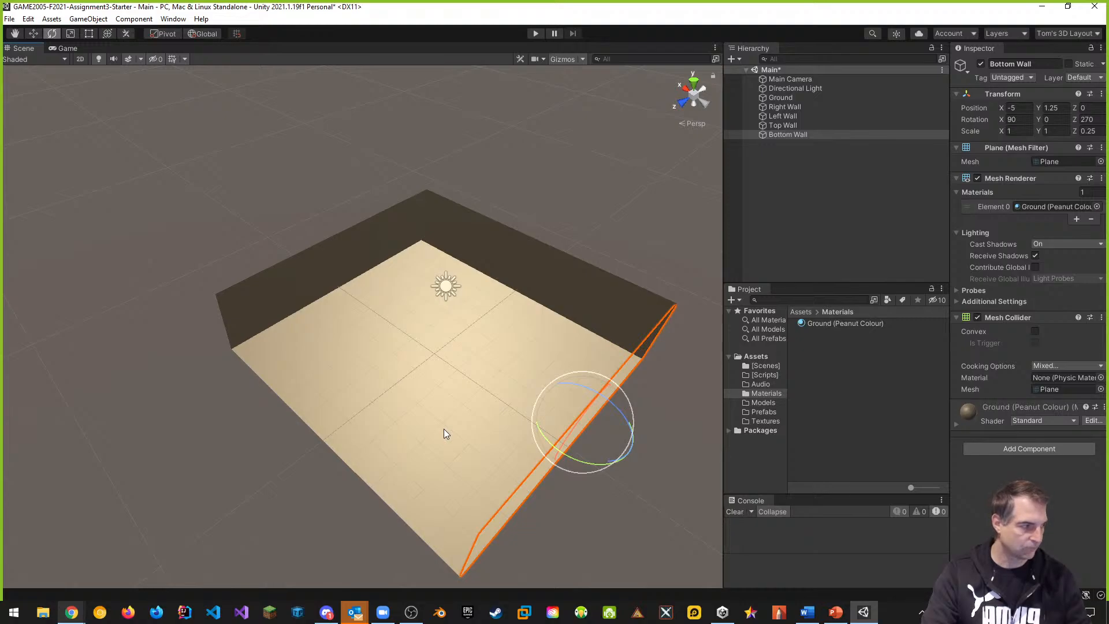
mouse_move(432, 396)
left_mouse_down("alt")
mouse_move(396, 389)
mouse_move(386, 399)
mouse_move(422, 392)
left_mouse_up("alt")
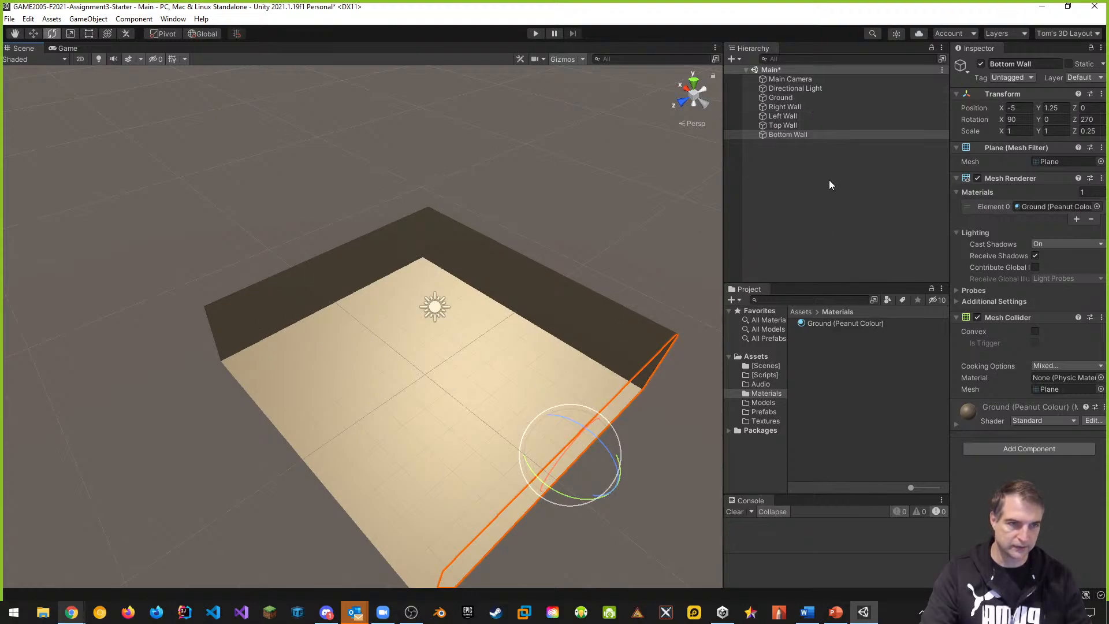
left_click(783, 97, "shift")
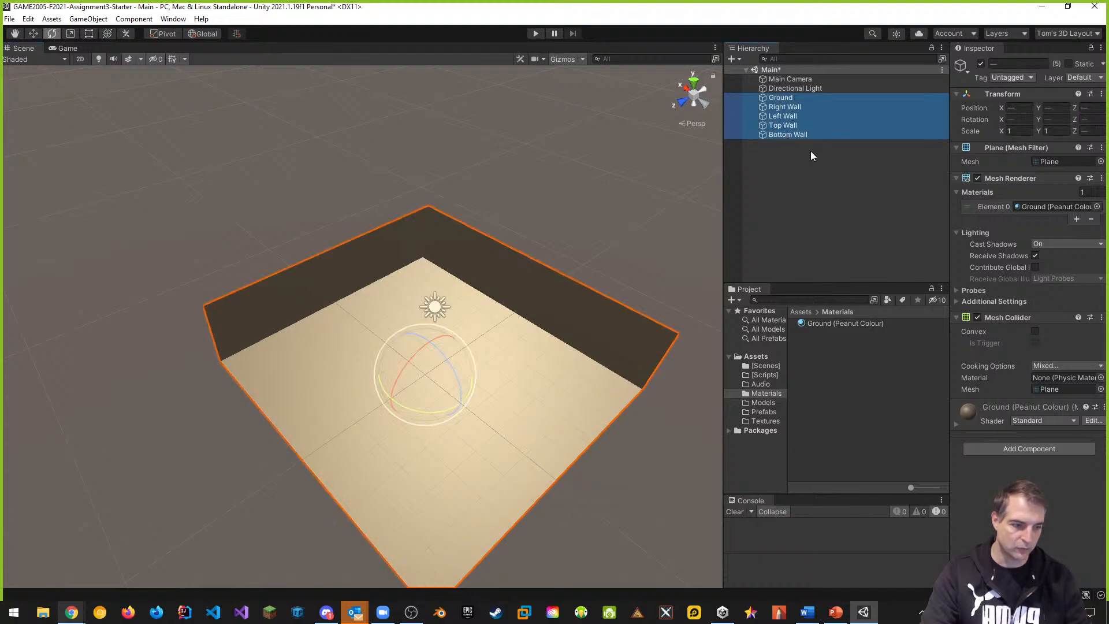
right_click(793, 117)
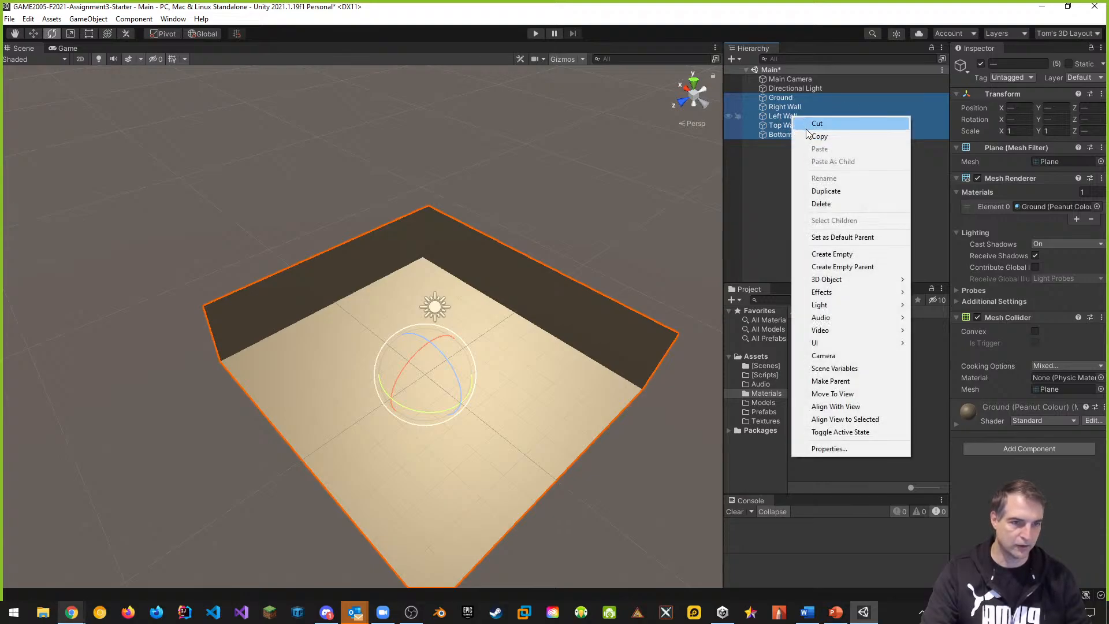
left_click(853, 266)
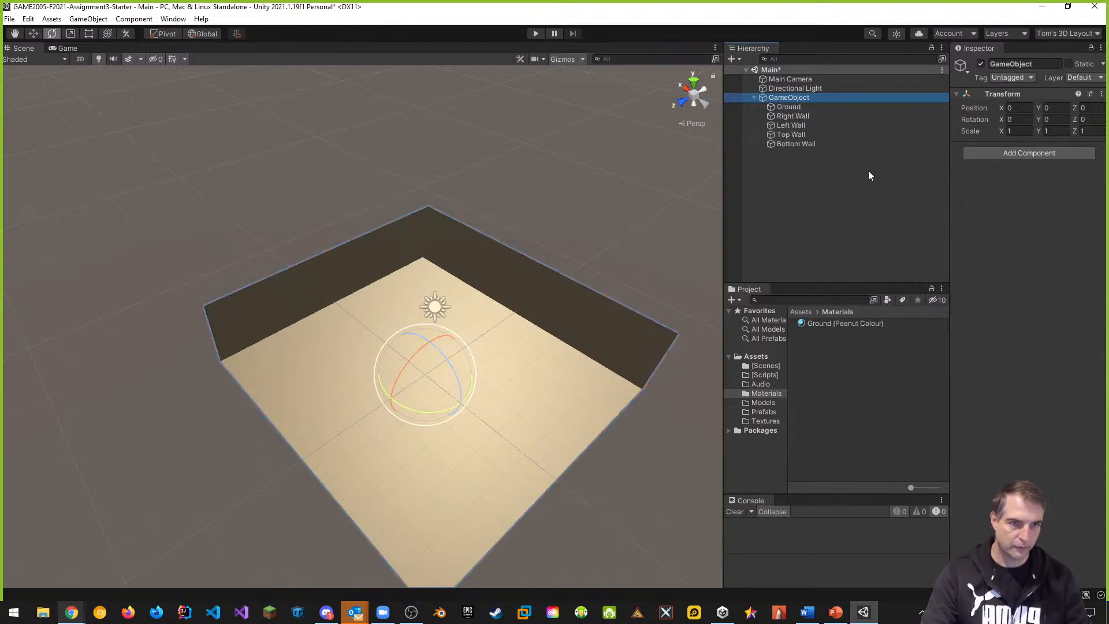
left_click(1040, 64)
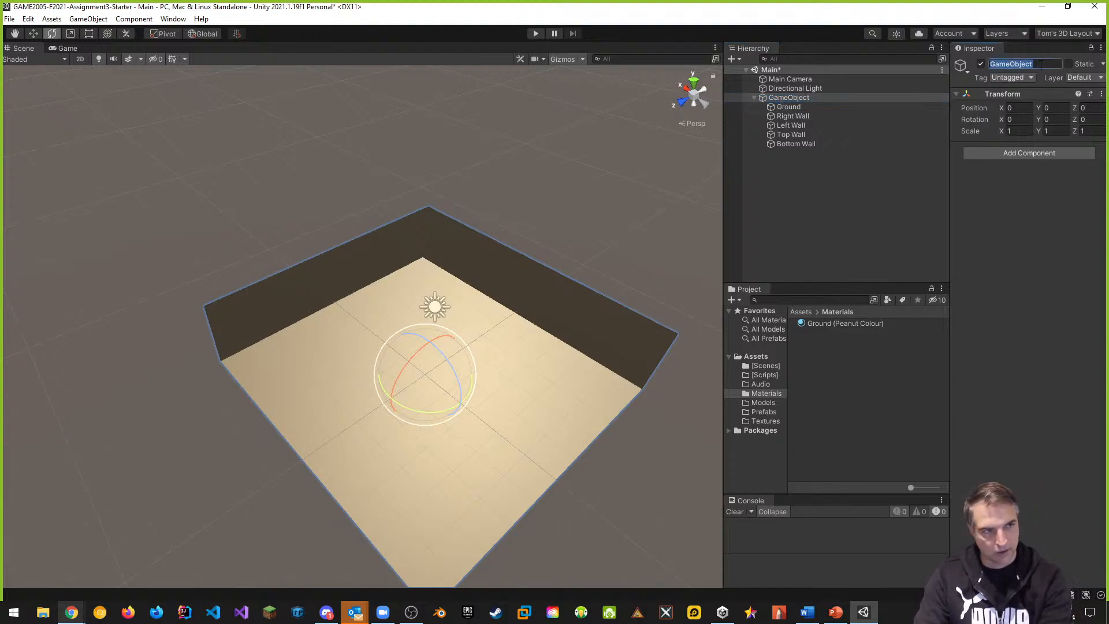
type("Box")
key("Return")
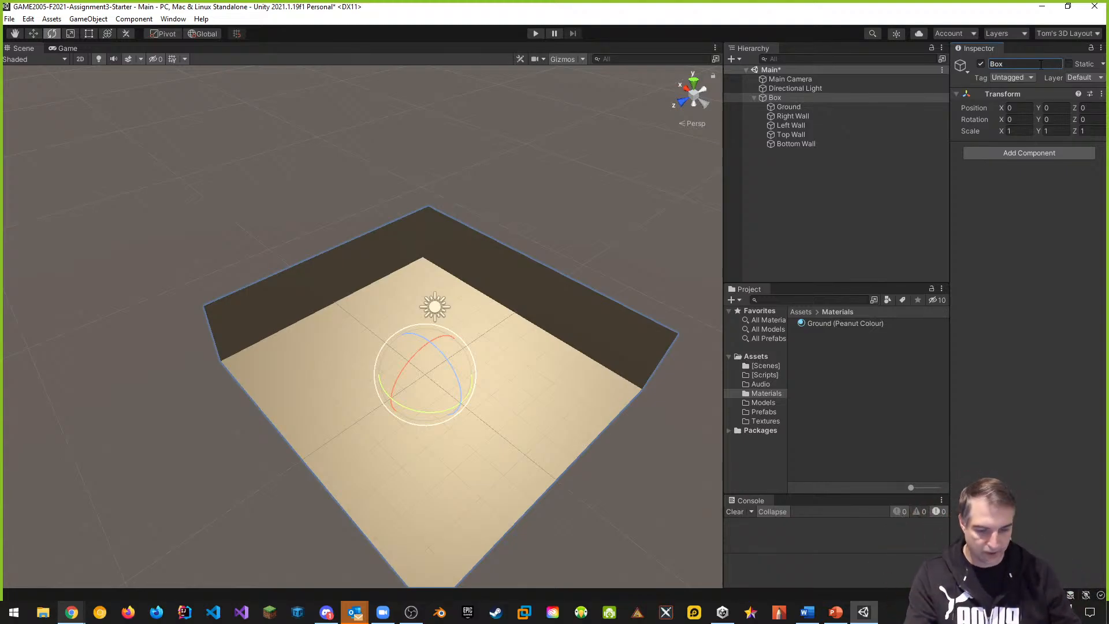
Switch to the Word assignment document to check the ball pit description, and return to Unity
key("alt+Tab")
left_click(864, 612)
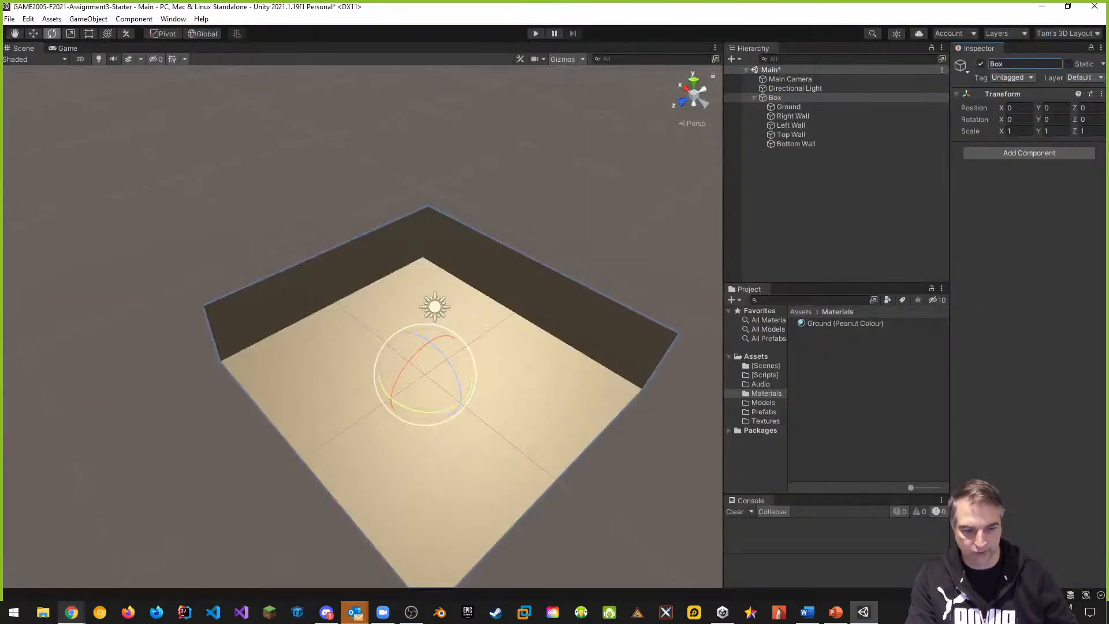
left_click(807, 614)
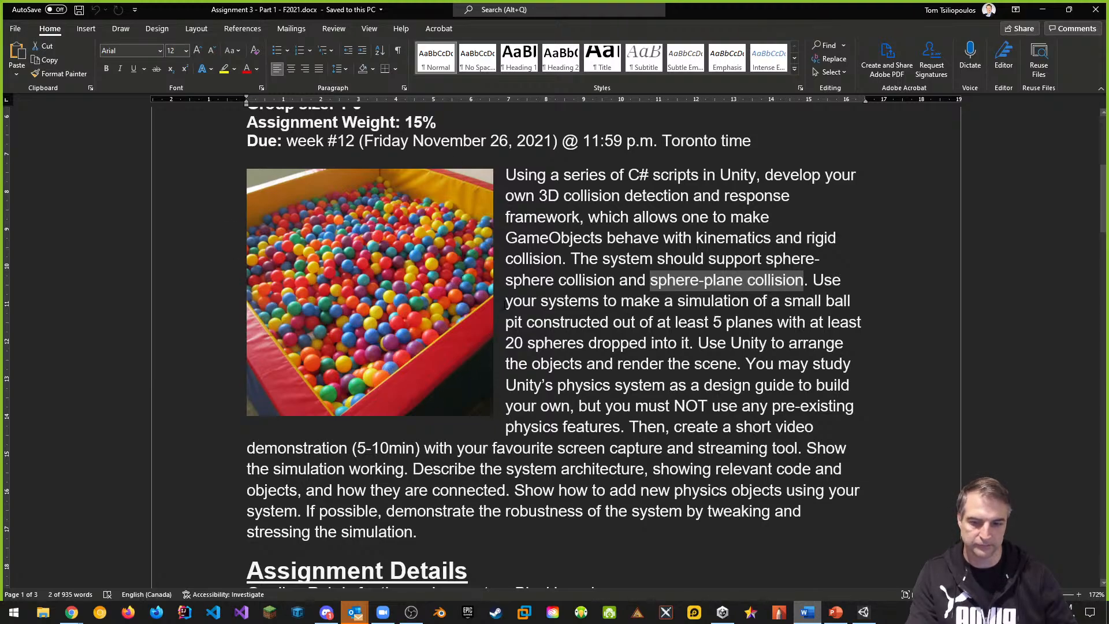
key("alt+Tab")
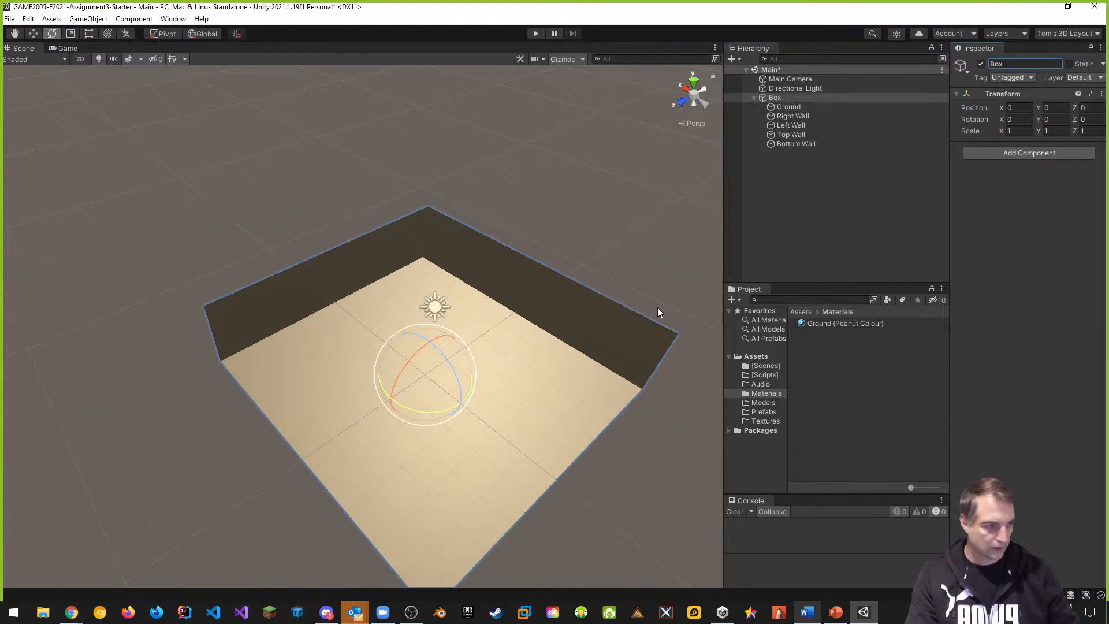
Preview the walled box through the game camera and return to the scene view
left_click(67, 48)
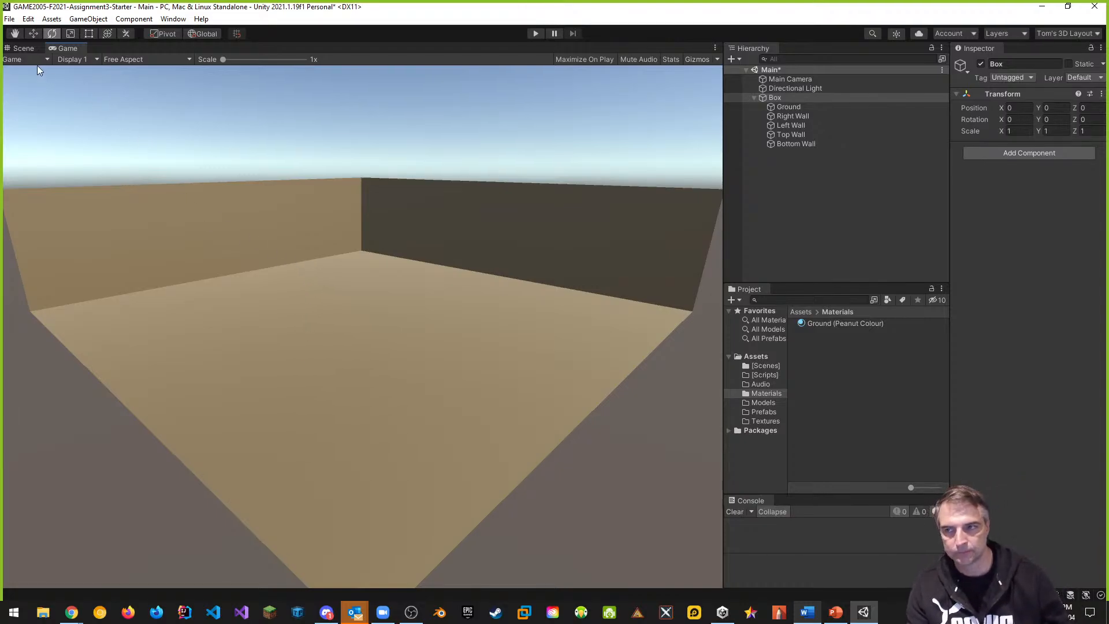
left_click(24, 49)
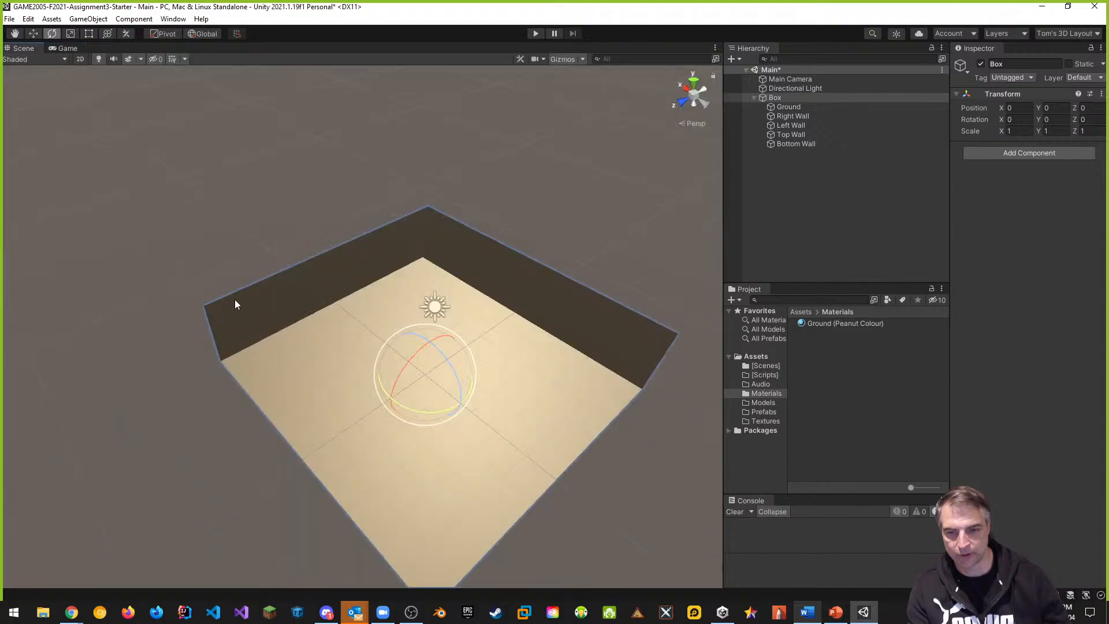
left_click_drag(487, 425, 463, 440, "alt")
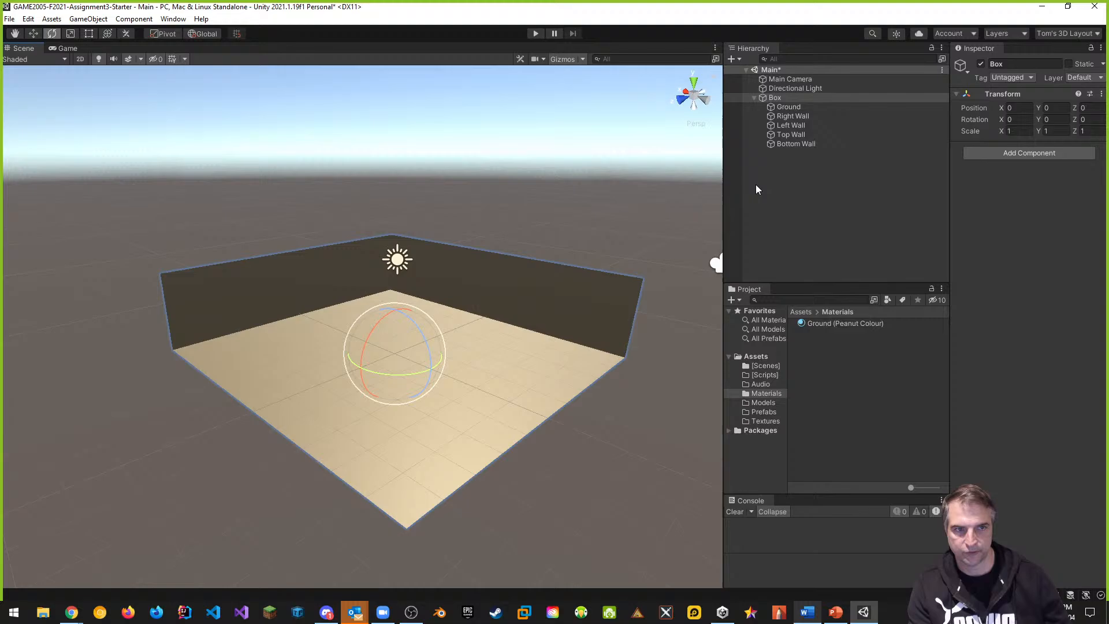
Raise the Main Camera above the box by setting its Y position to 5
left_click(786, 79)
right_click_drag(642, 323, 269, 377)
key("d")
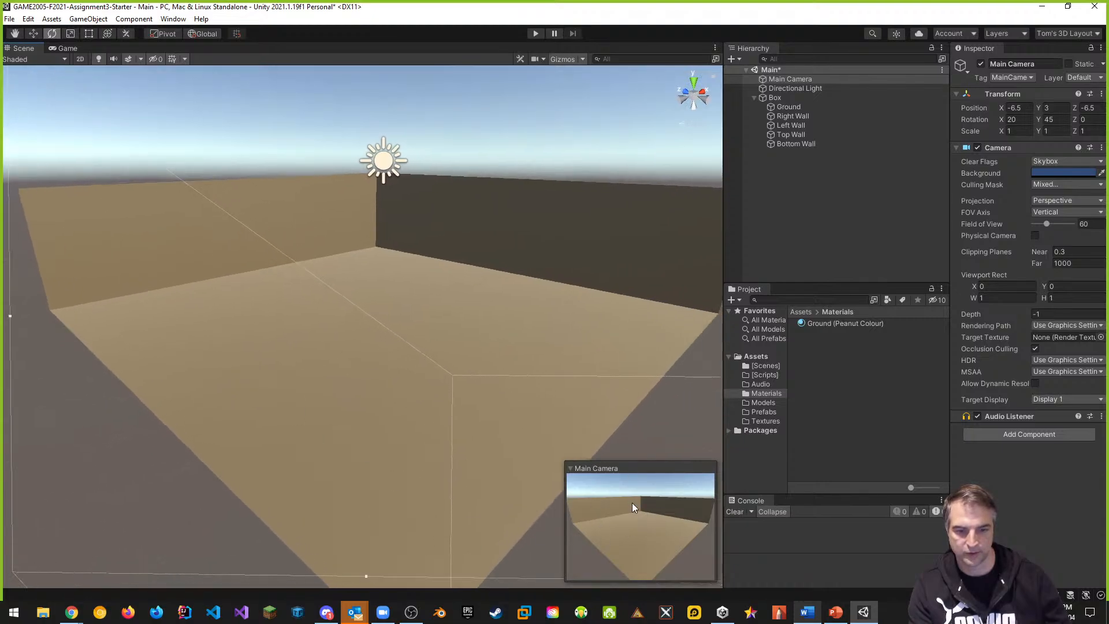
mouse_move(491, 364)
right_mouse_down()
mouse_move(441, 359)
mouse_move(472, 372)
right_mouse_up()
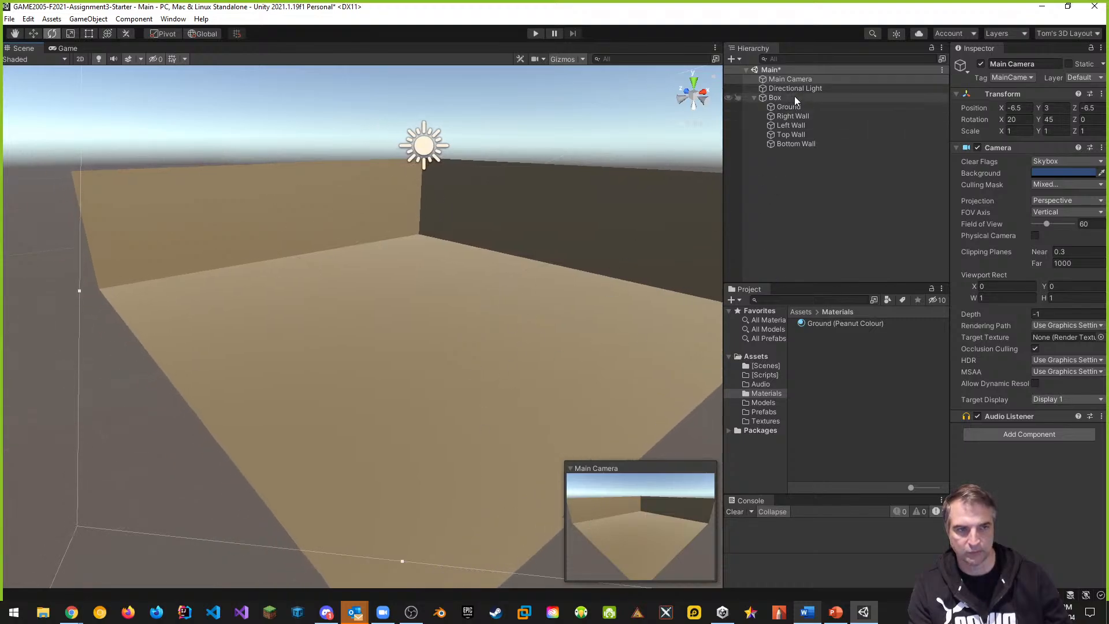
left_click(793, 79)
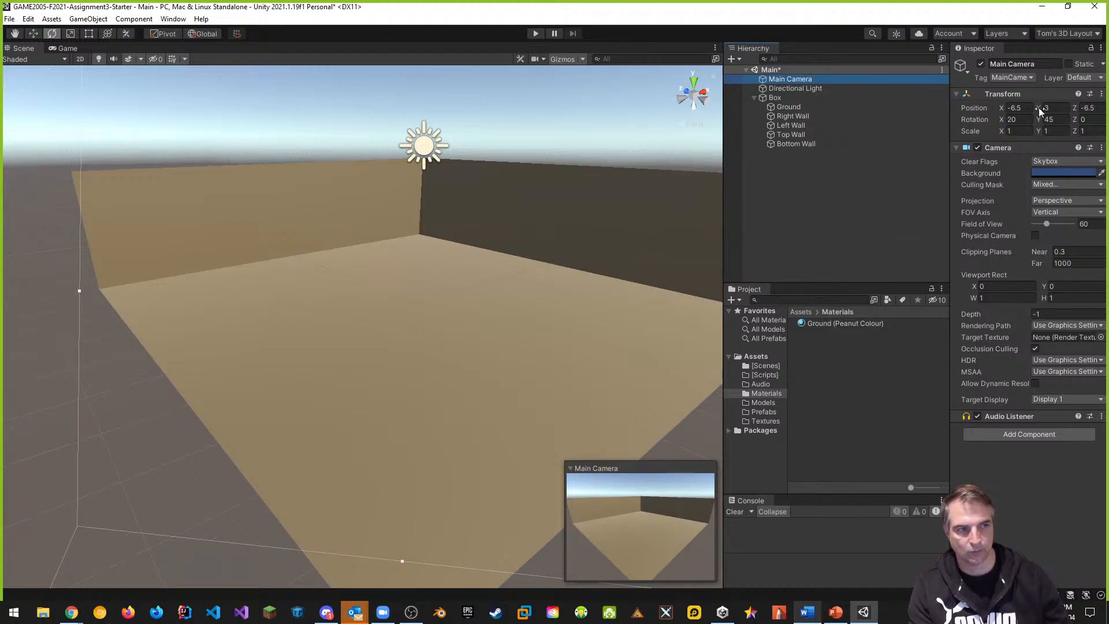
left_click_drag(1040, 111, 1079, 111)
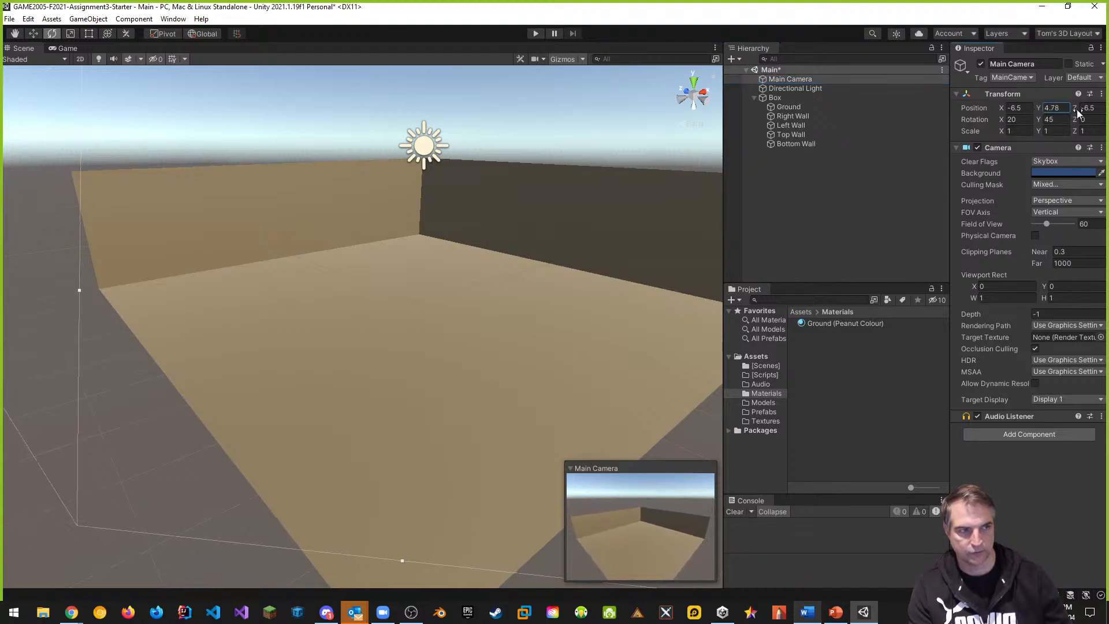
left_click(1066, 108)
type("5")
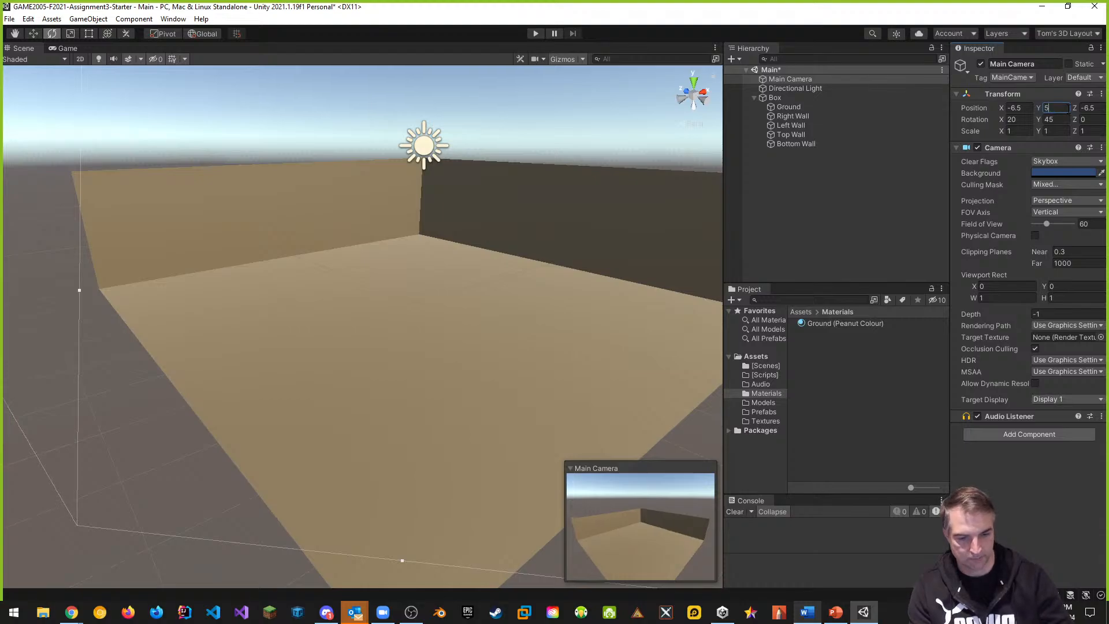
Move the Main Camera back by setting its X and Z positions to -7, and preview the box through the game camera
left_click(1022, 108)
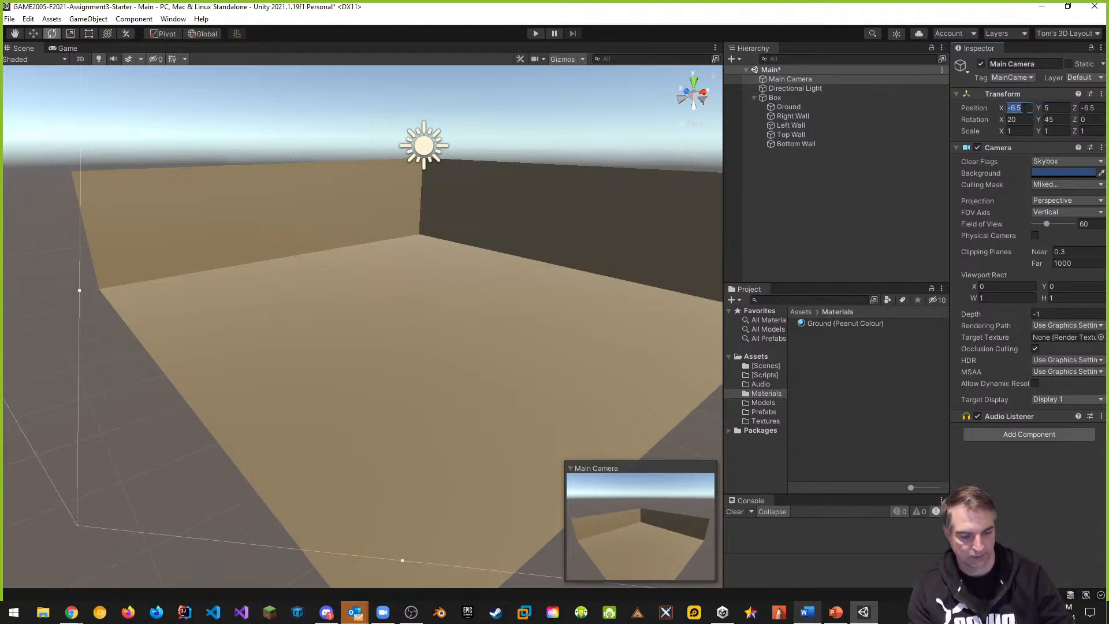
type("-7")
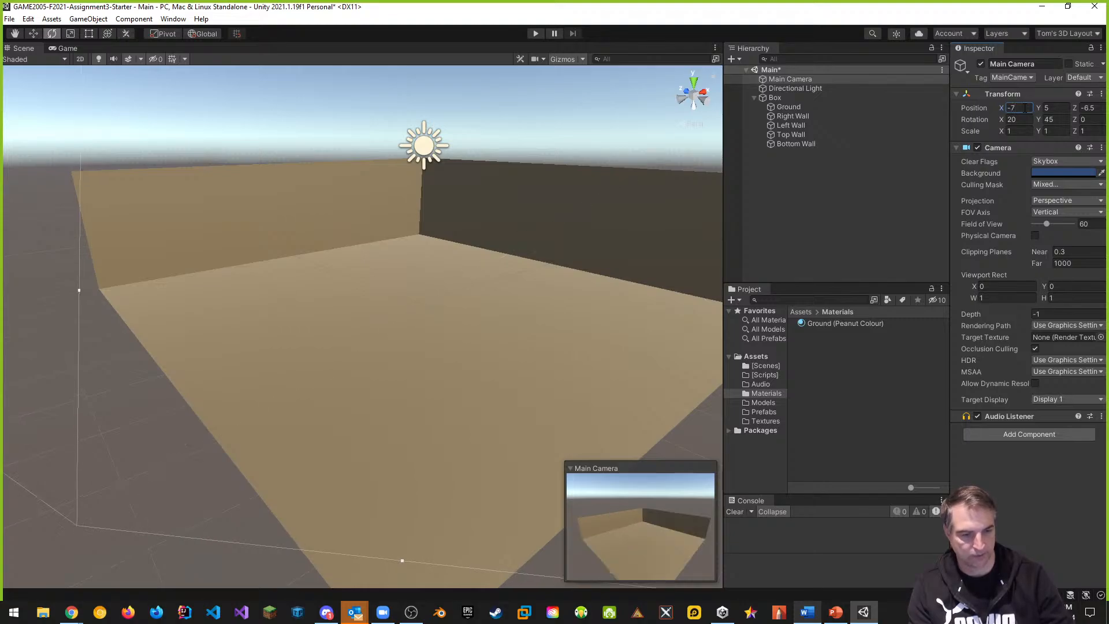
left_click(1089, 108)
type("-7")
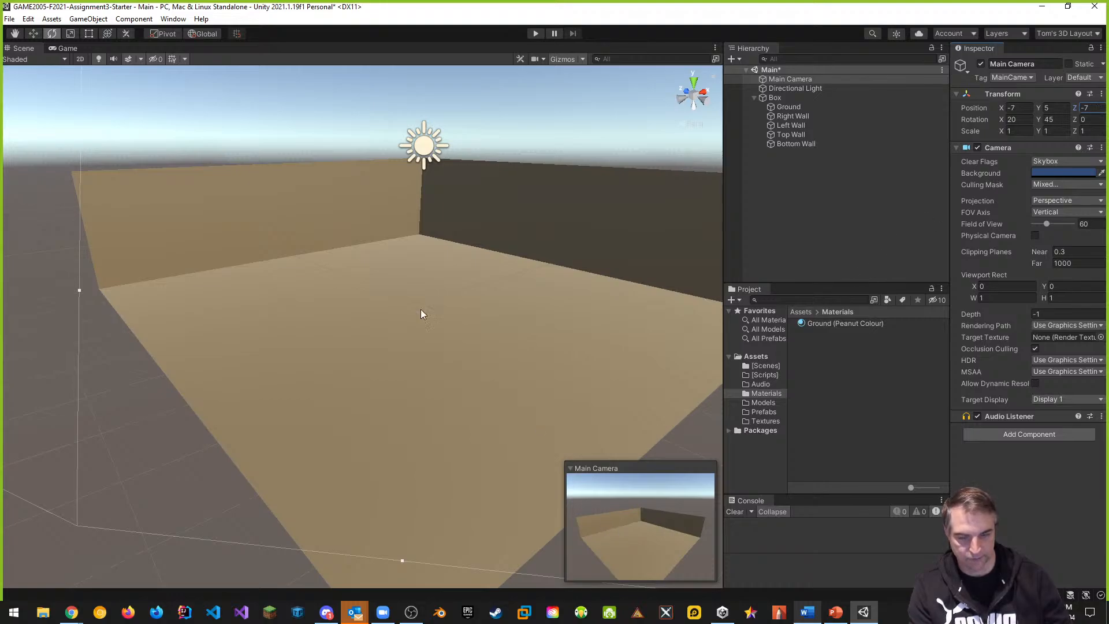
left_click(65, 48)
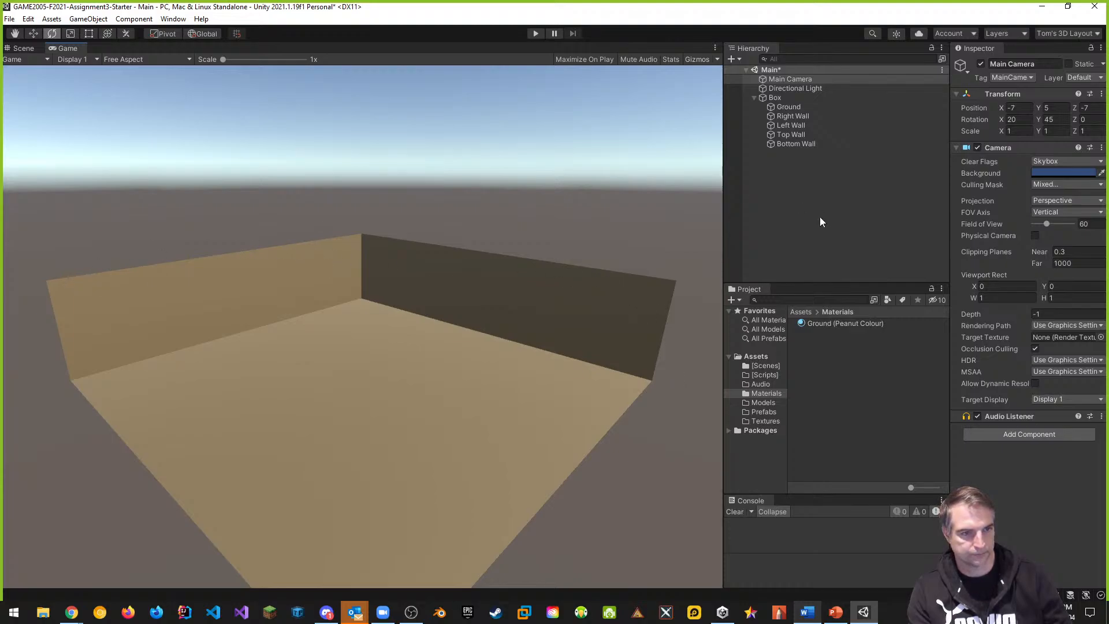
Remove the Mesh Collider component from the Ground and all four walls at once
left_click(792, 108)
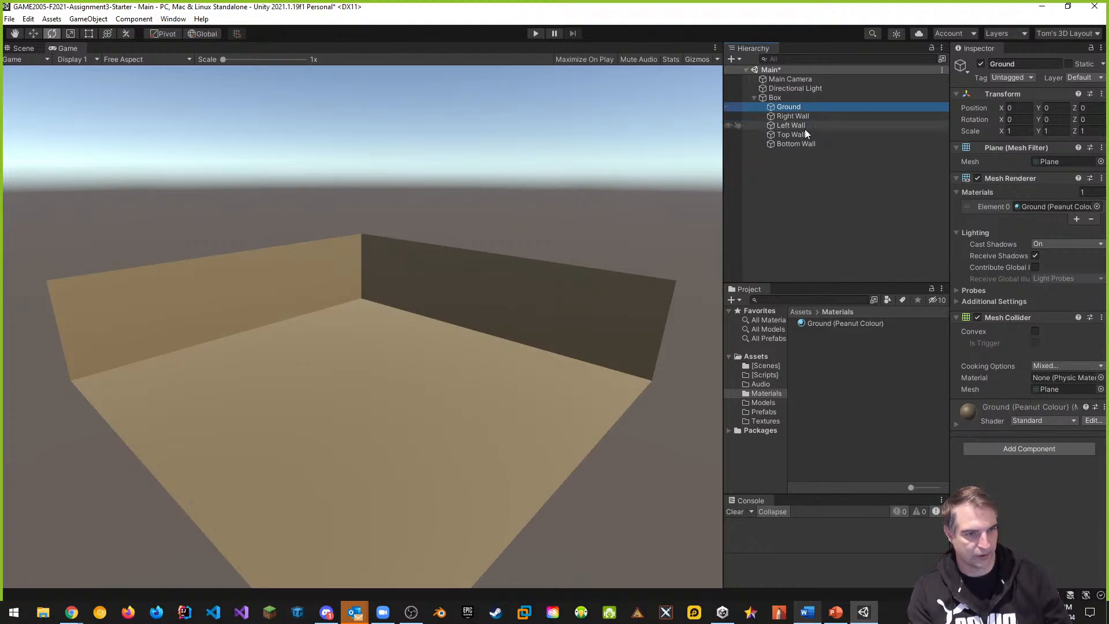
left_click(800, 116)
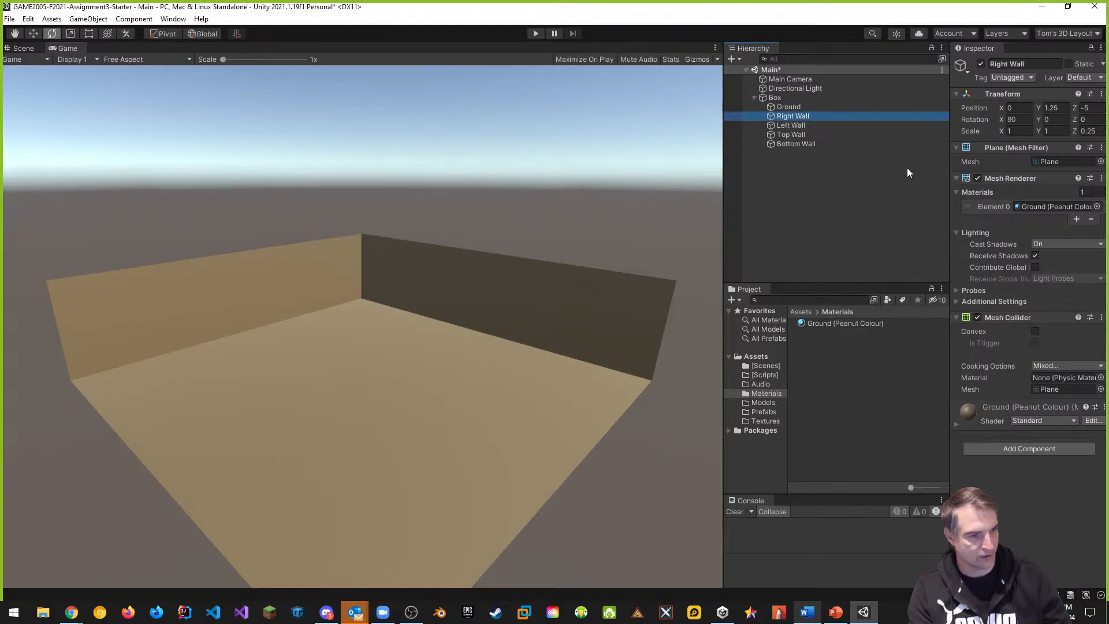
left_click(796, 107)
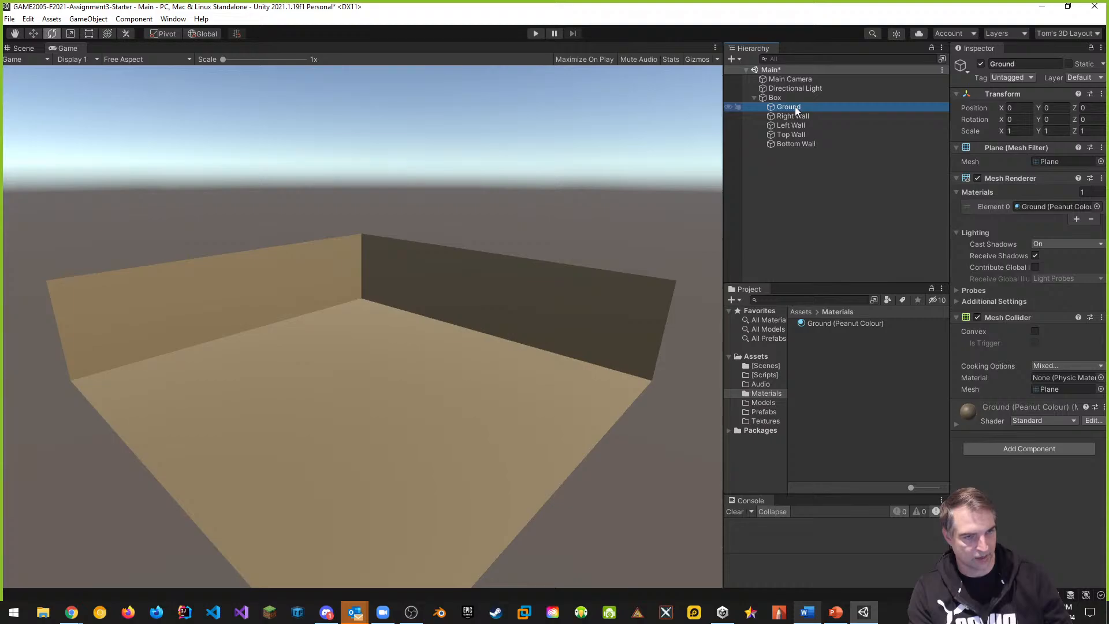
left_click(801, 143, "shift")
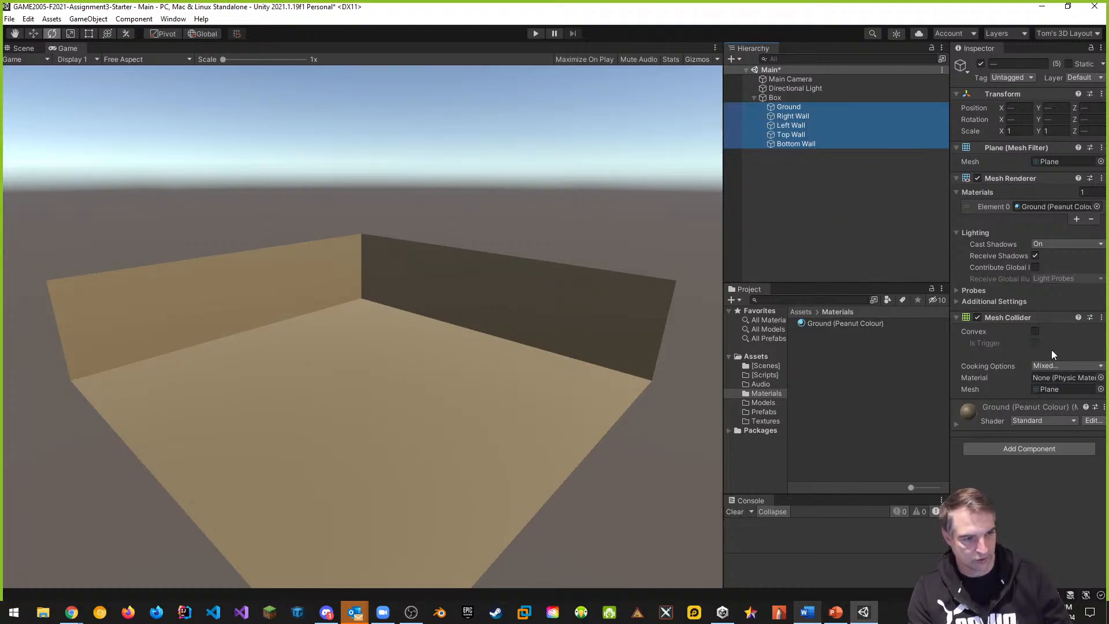
left_click(1101, 317)
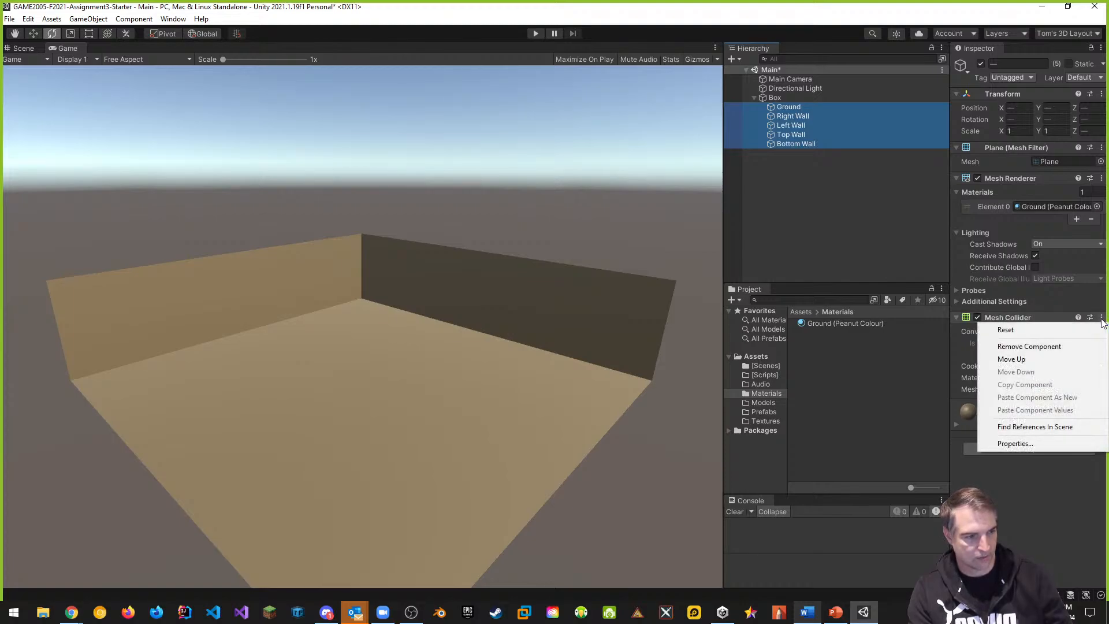
left_click(1059, 346)
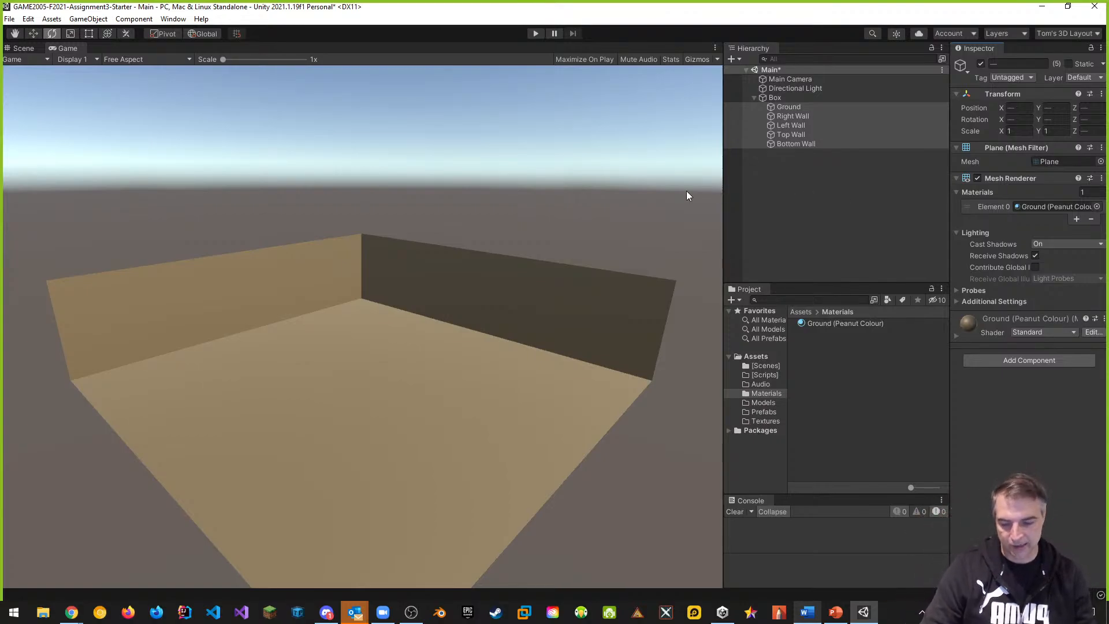
Save the Main scene and the project
left_click(9, 19)
left_click(28, 74)
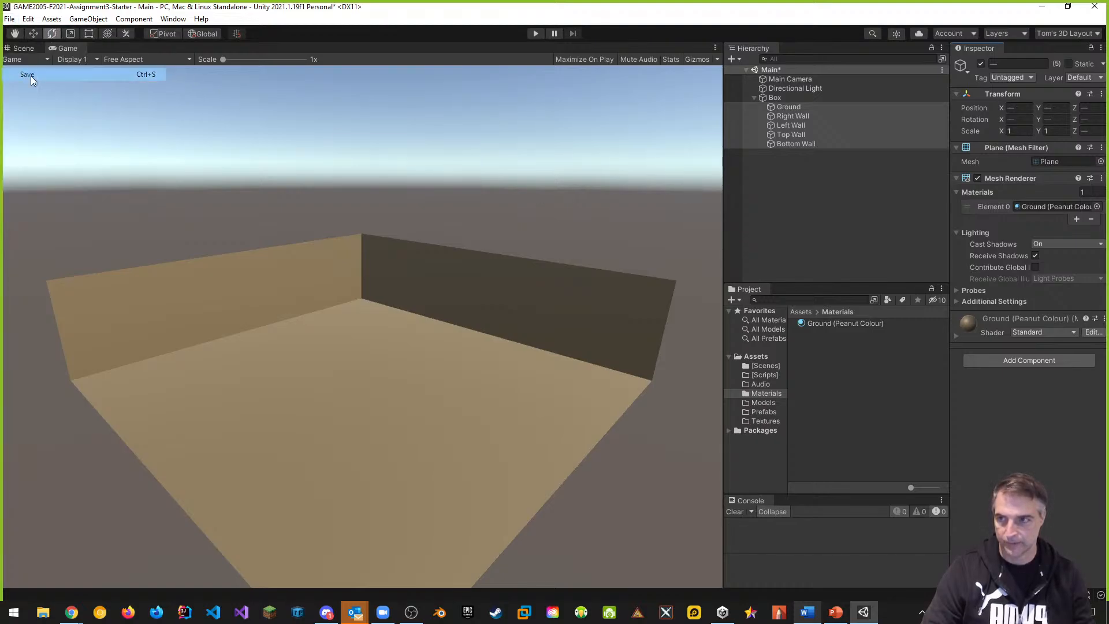
left_click(10, 19)
left_click(39, 142)
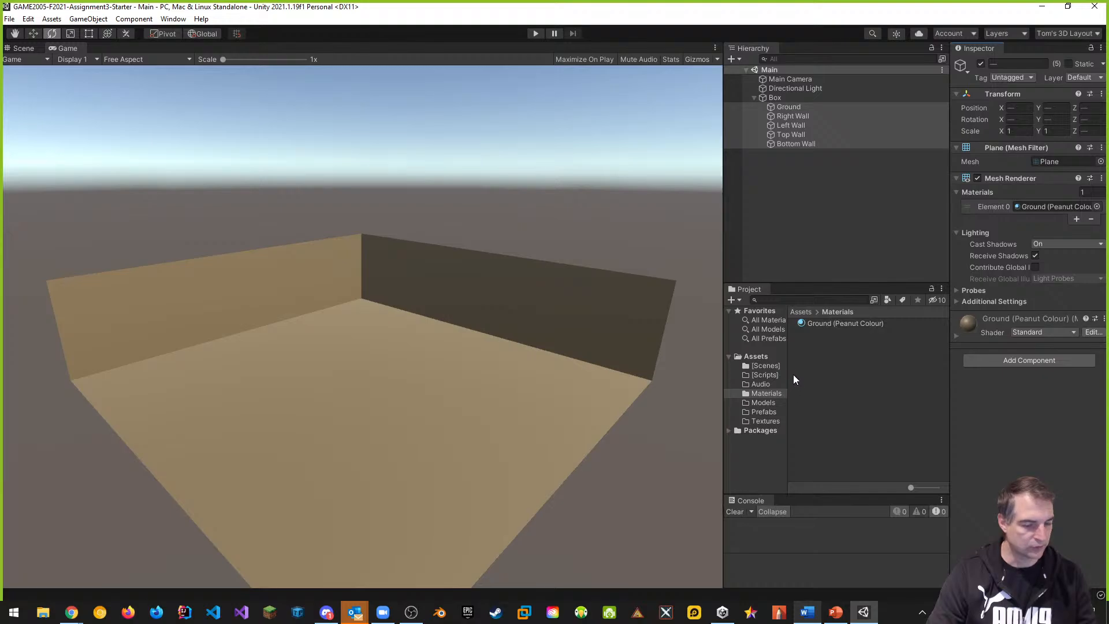
Show the project's Assets folder in File Explorer and open its [Scripts] subfolder
right_click(760, 356)
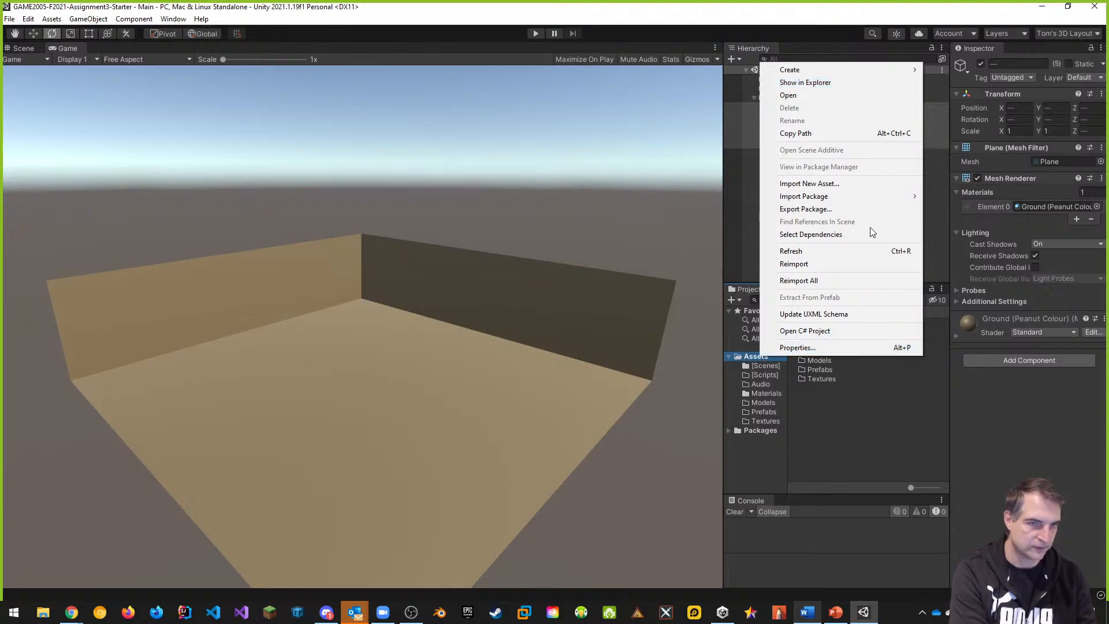
left_click(825, 83)
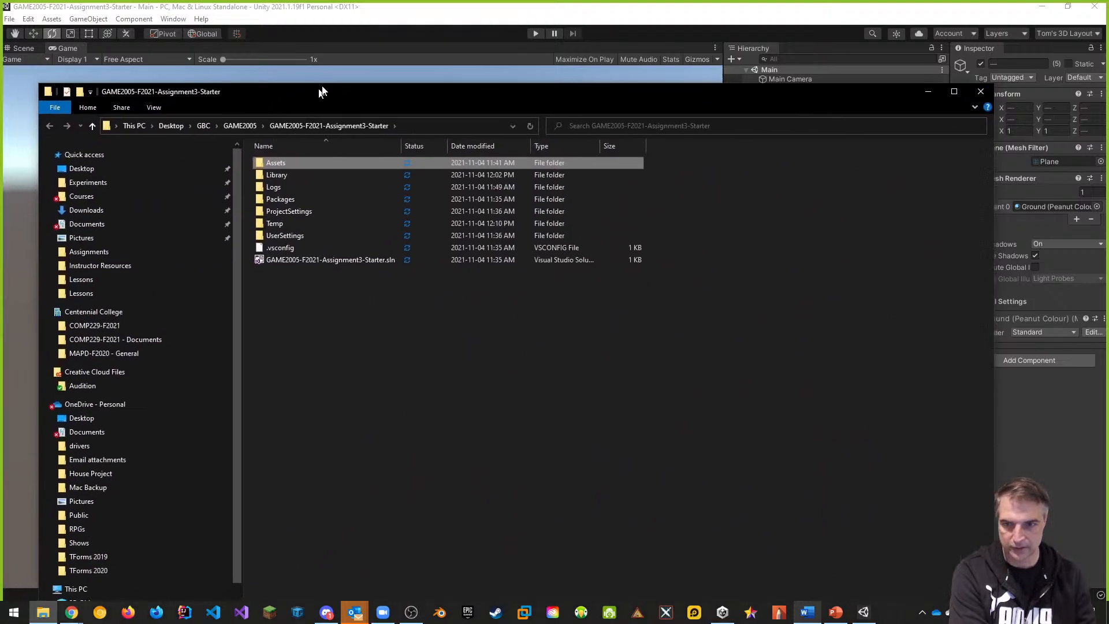
double_click(287, 153)
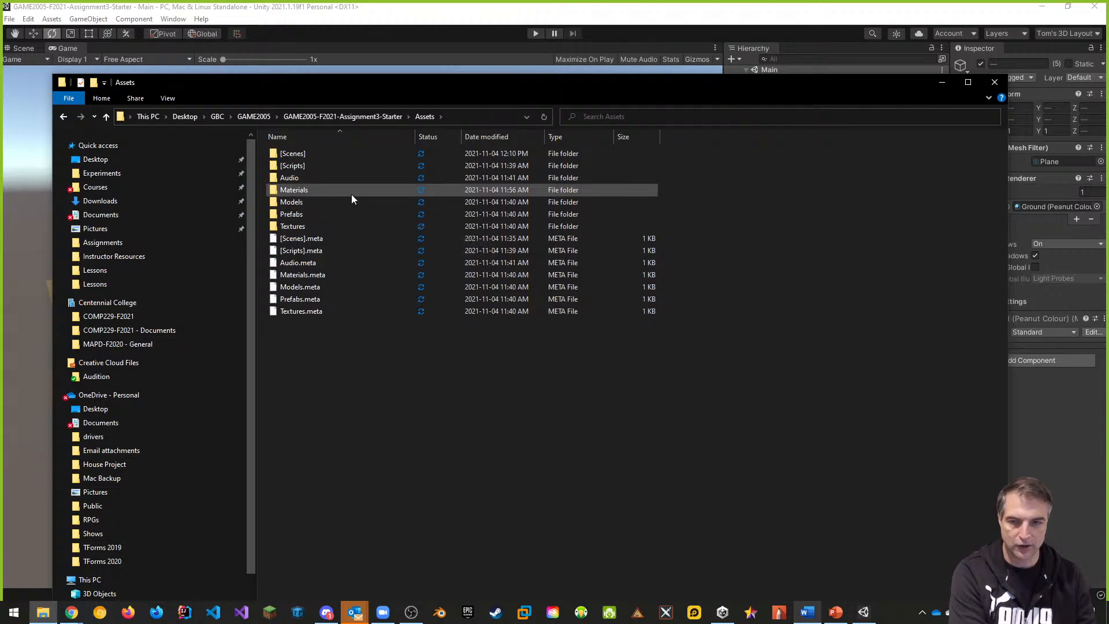
double_click(294, 166)
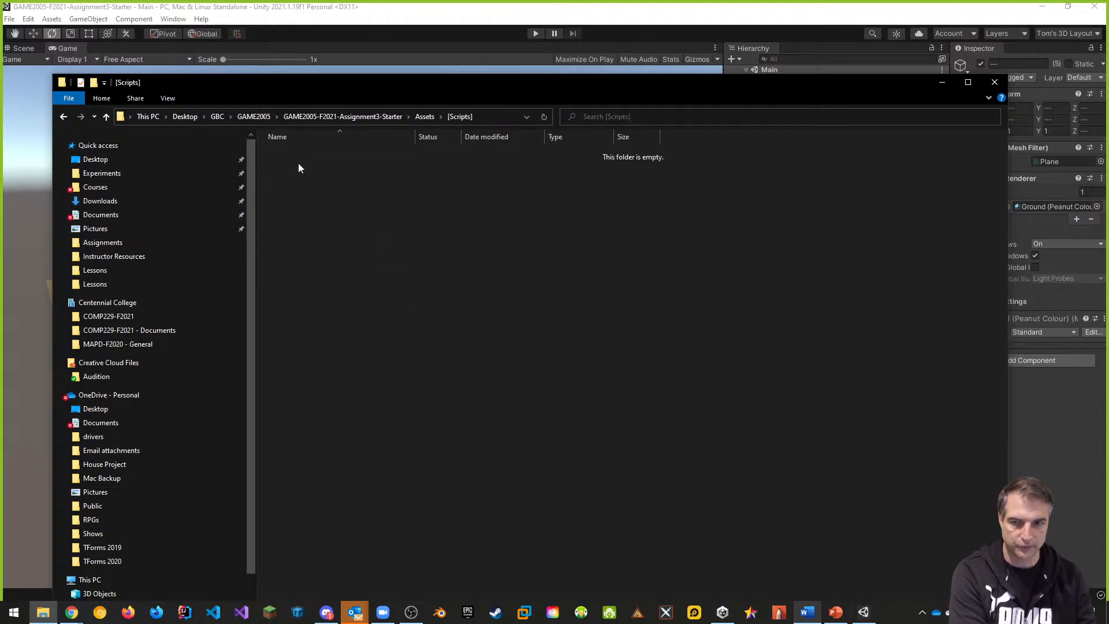
Create an empty text file in the [Scripts] folder and name it .gitkeep without the .txt extension
right_click(362, 209)
mouse_move(420, 467)
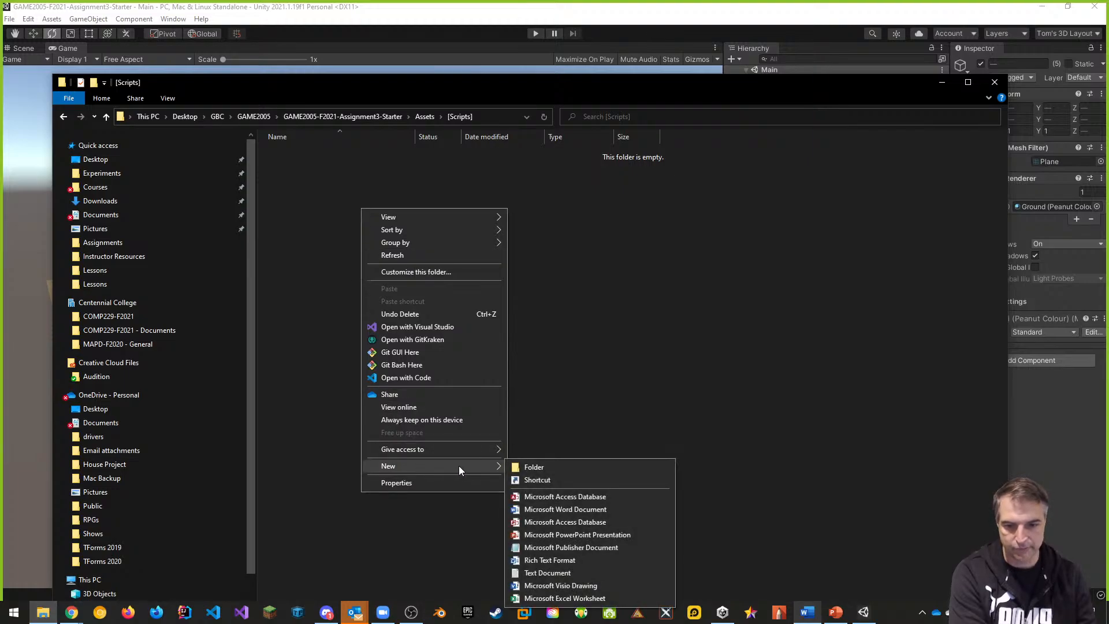
left_click(546, 573)
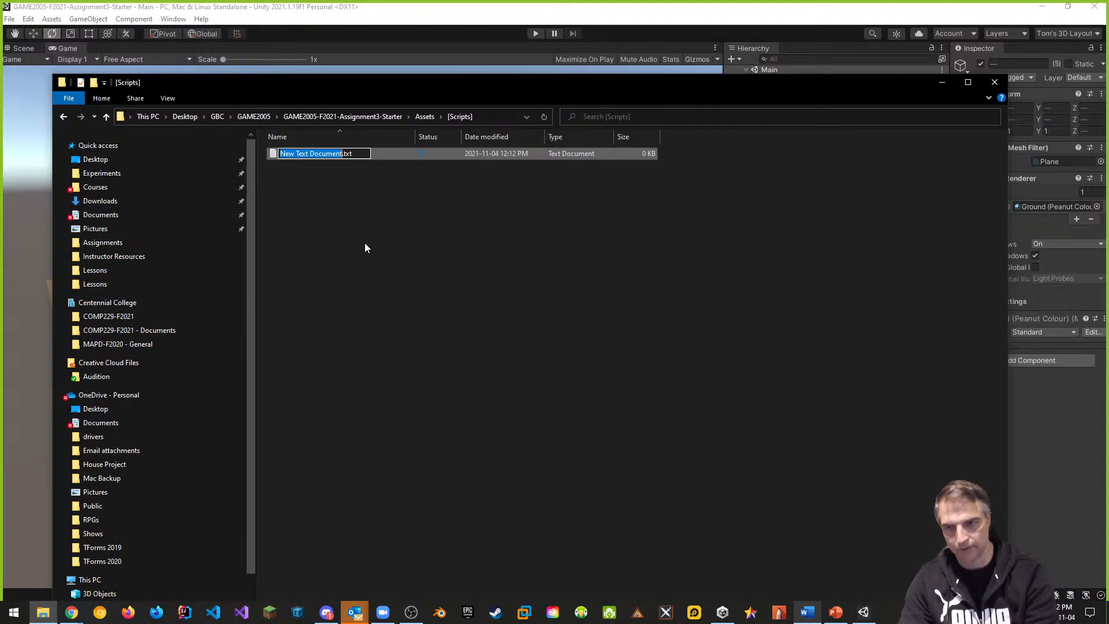
type(".git")
type("keep")
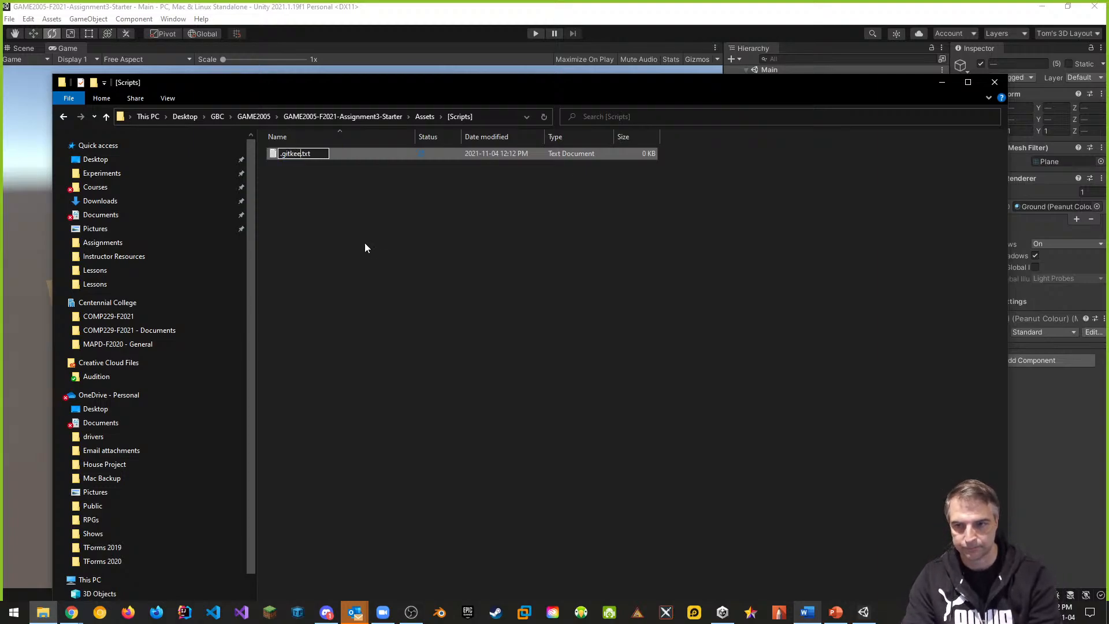
key("Delete")
key("Delete")
key("Delete")
key("Delete")
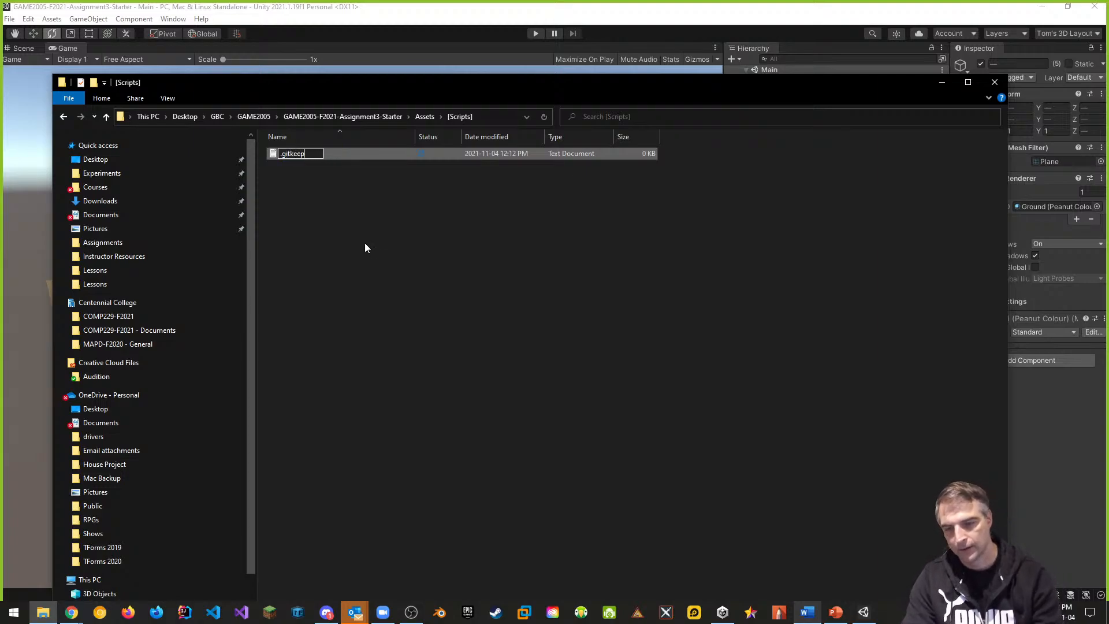
key("Return")
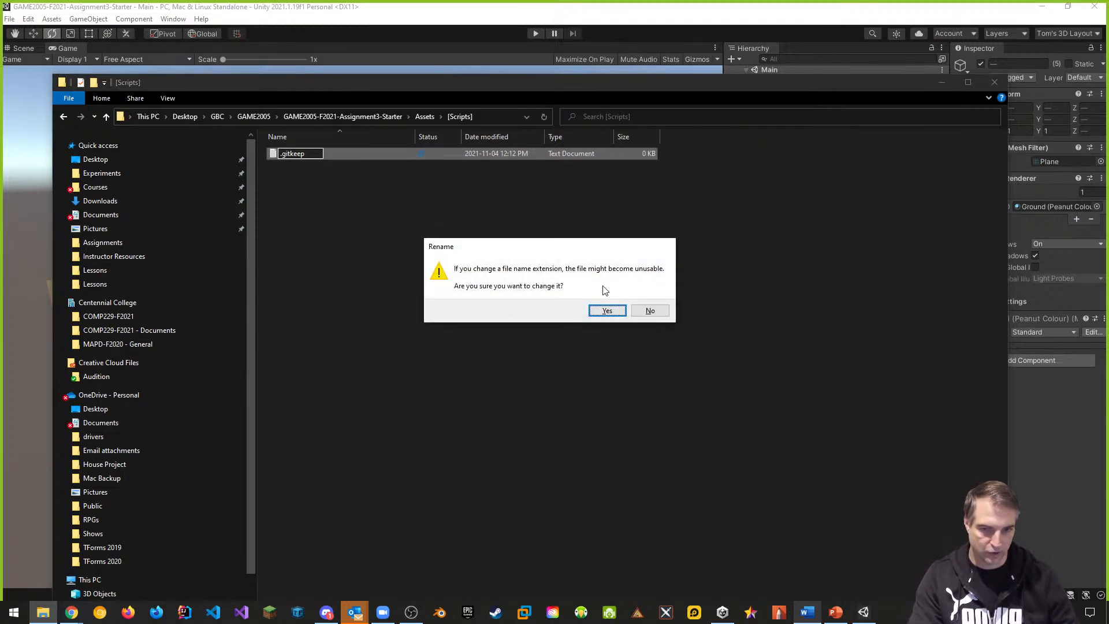
left_click(613, 312)
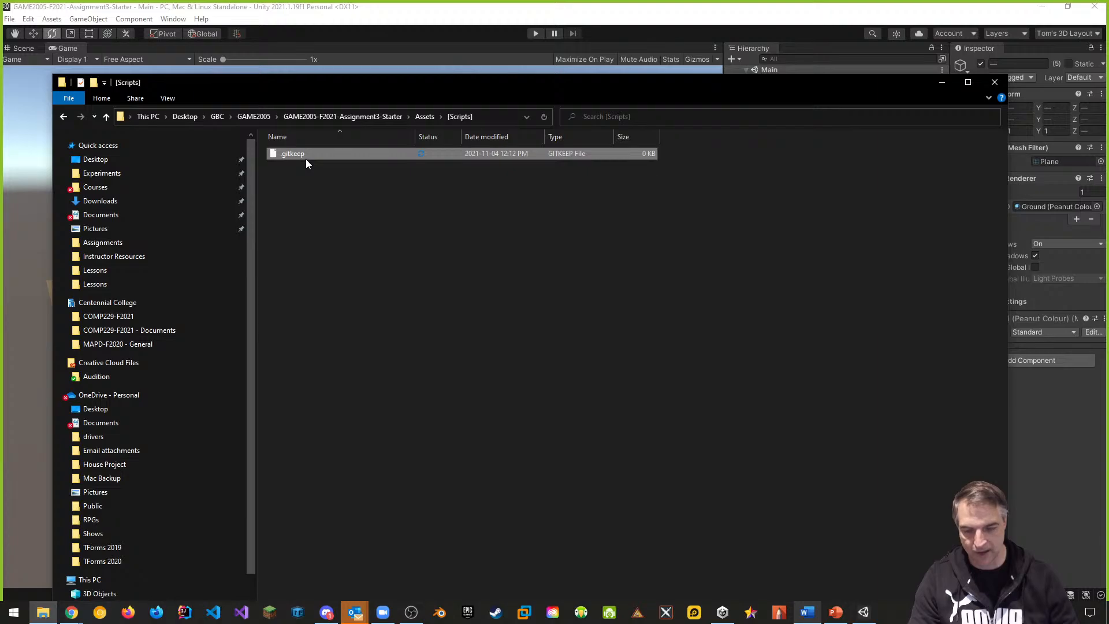
Copy the .gitkeep file into the empty Audio, Models, Prefabs and Textures folders, and close File Explorer to return to Unity
left_click(64, 116)
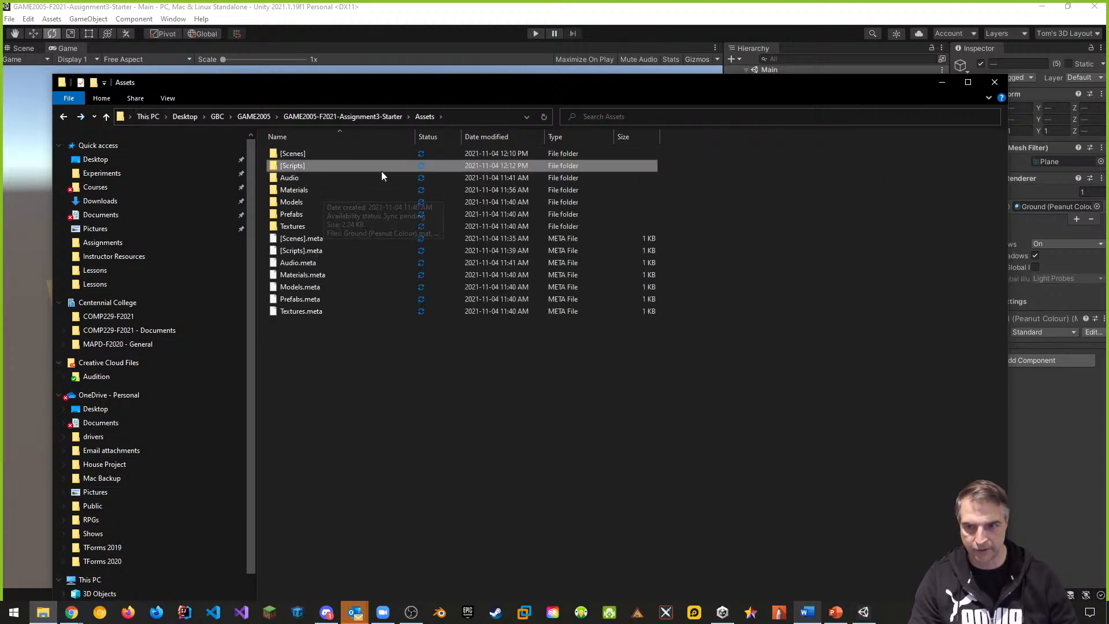
double_click(289, 177)
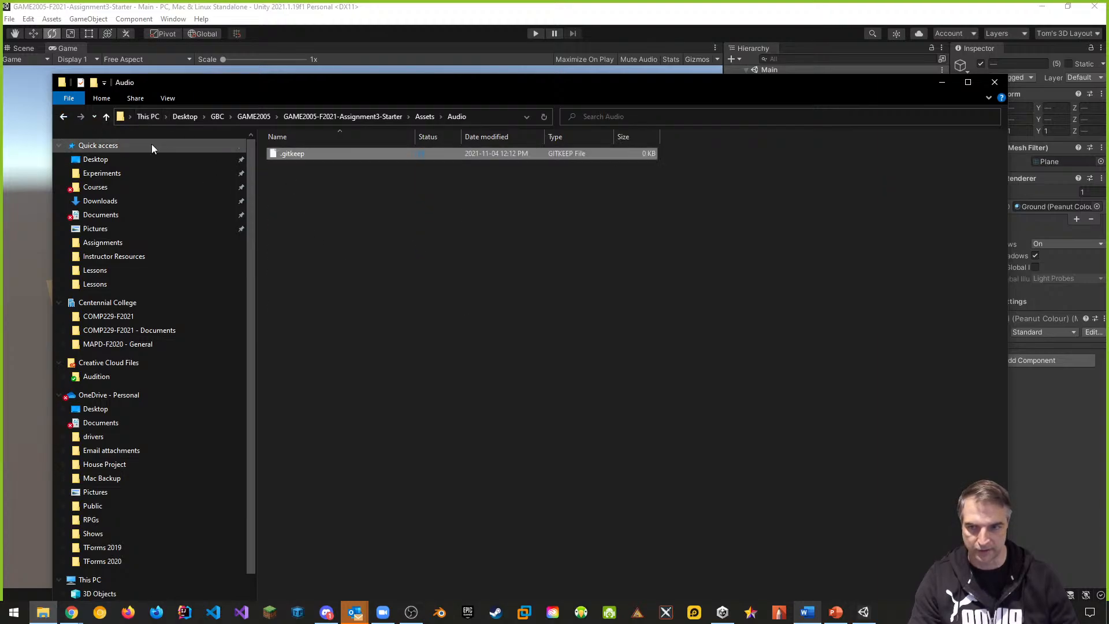
left_click(64, 116)
double_click(302, 186)
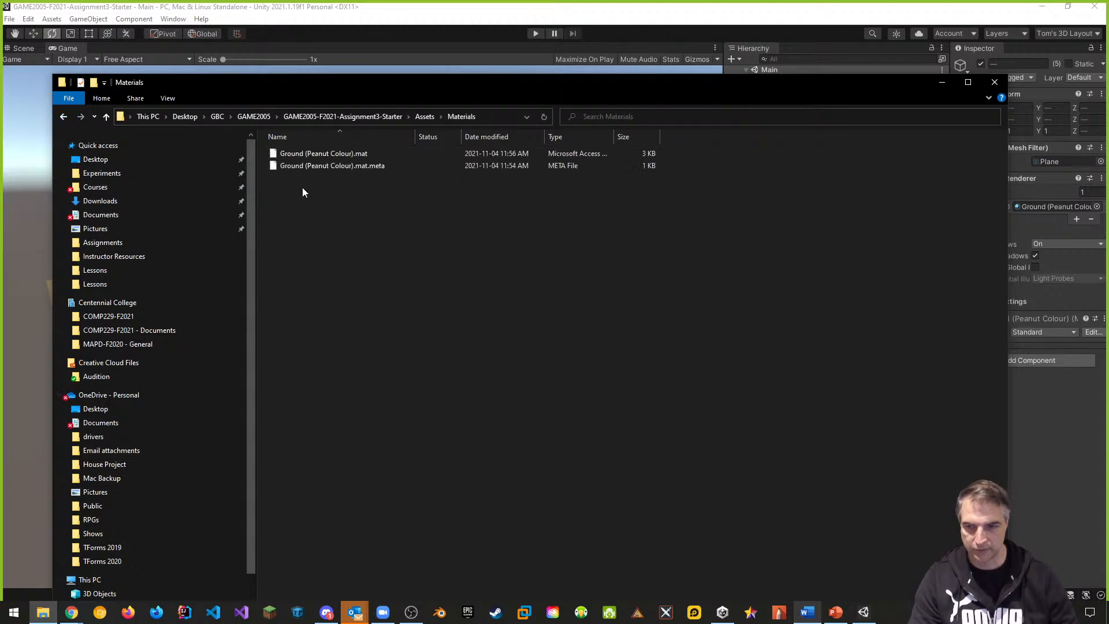
left_click(64, 116)
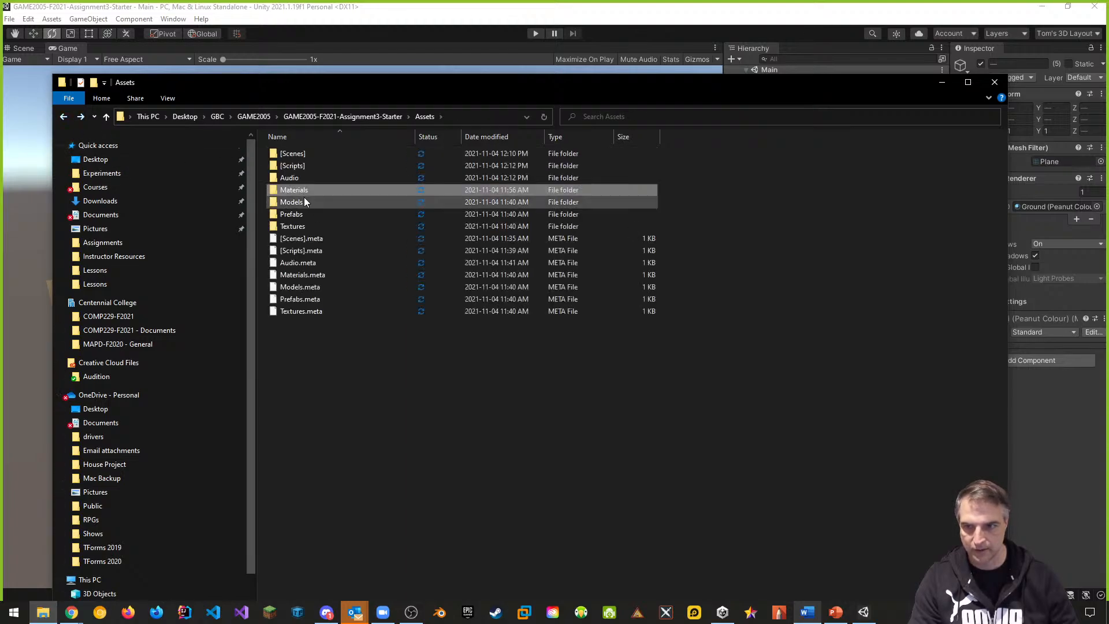
double_click(297, 198)
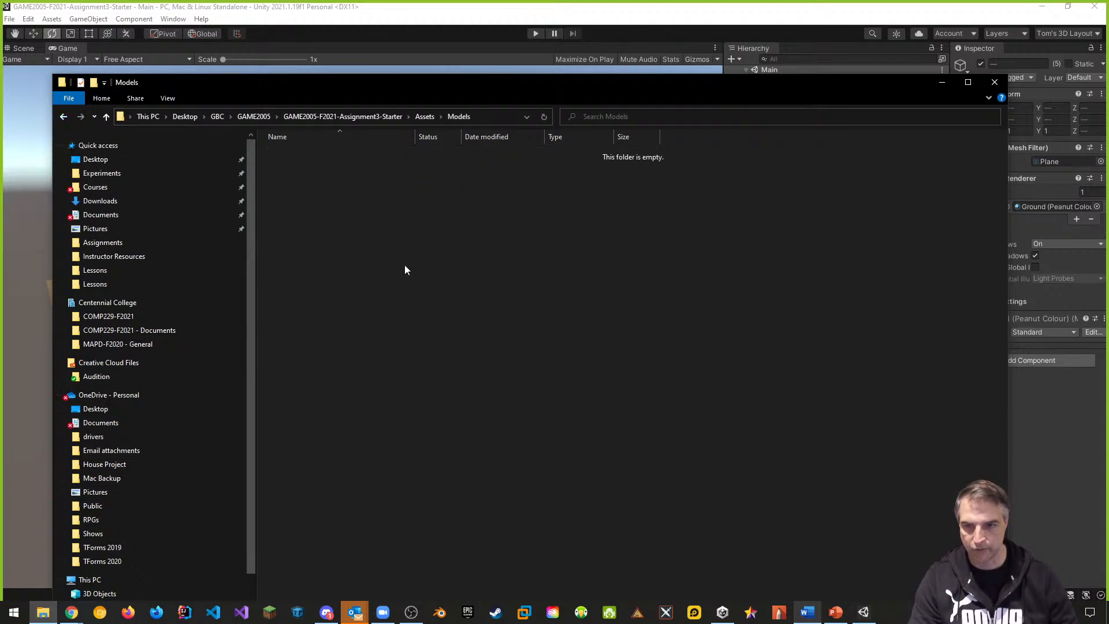
left_click(64, 116)
double_click(293, 214)
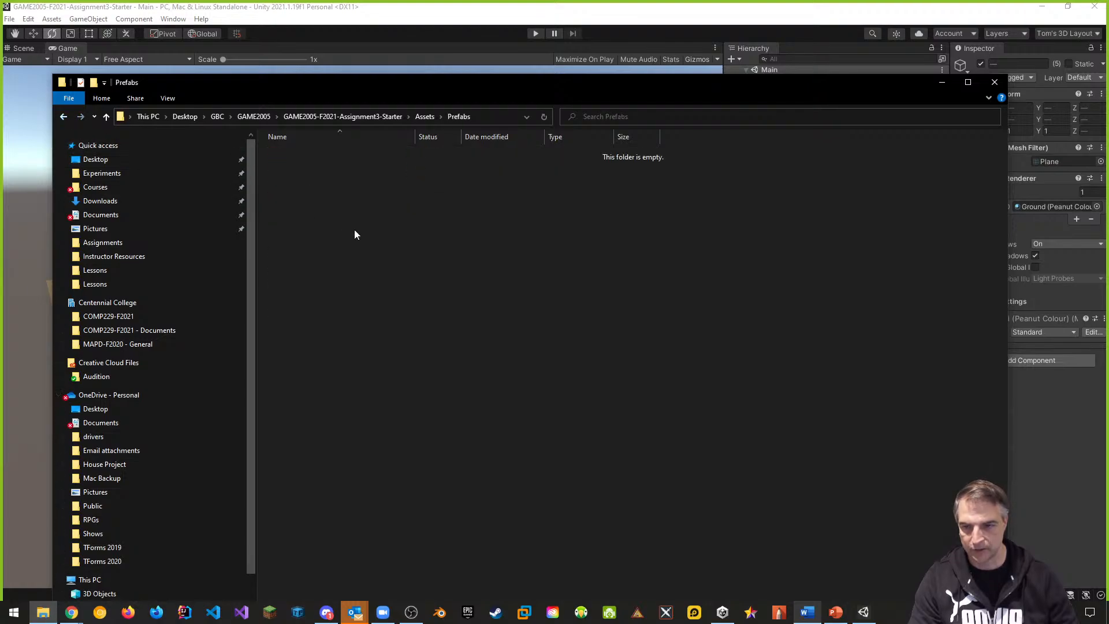
left_click(68, 123)
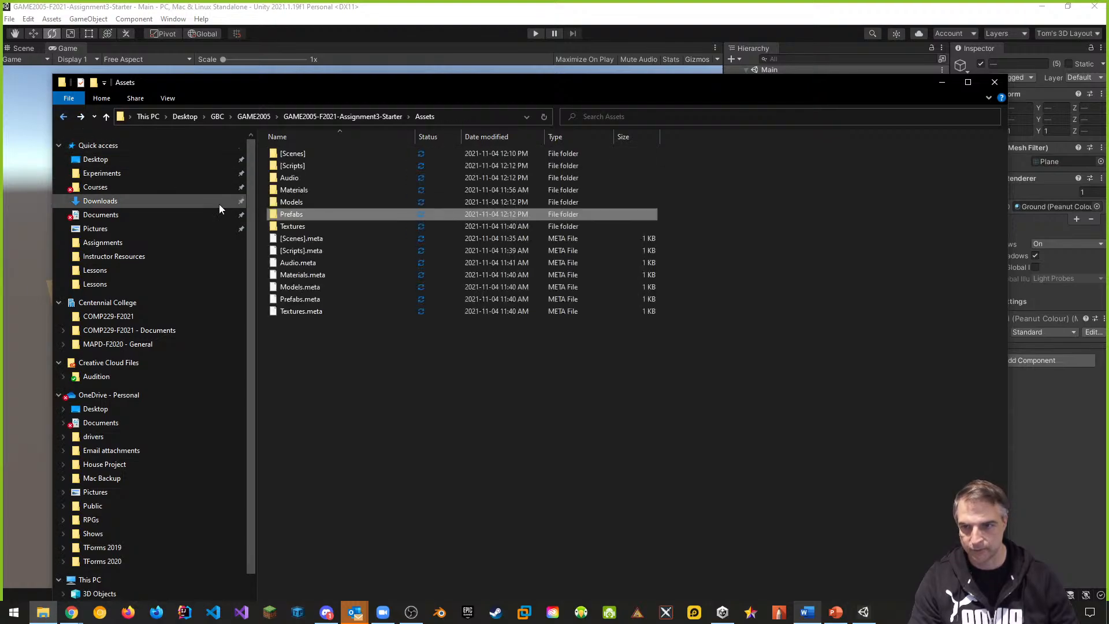
double_click(301, 227)
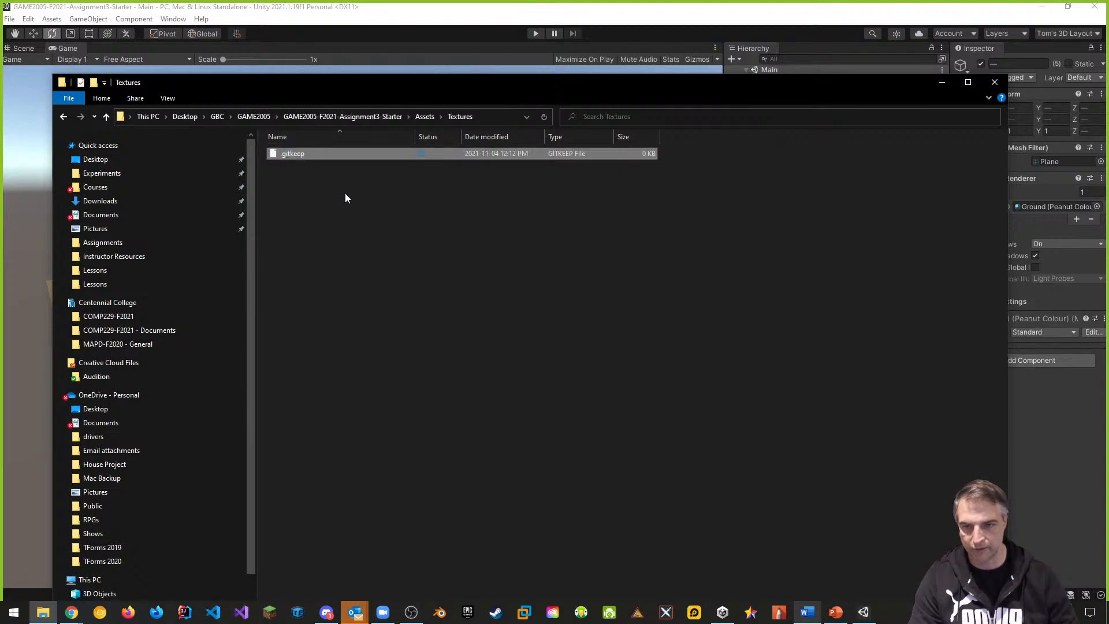
left_click(65, 118)
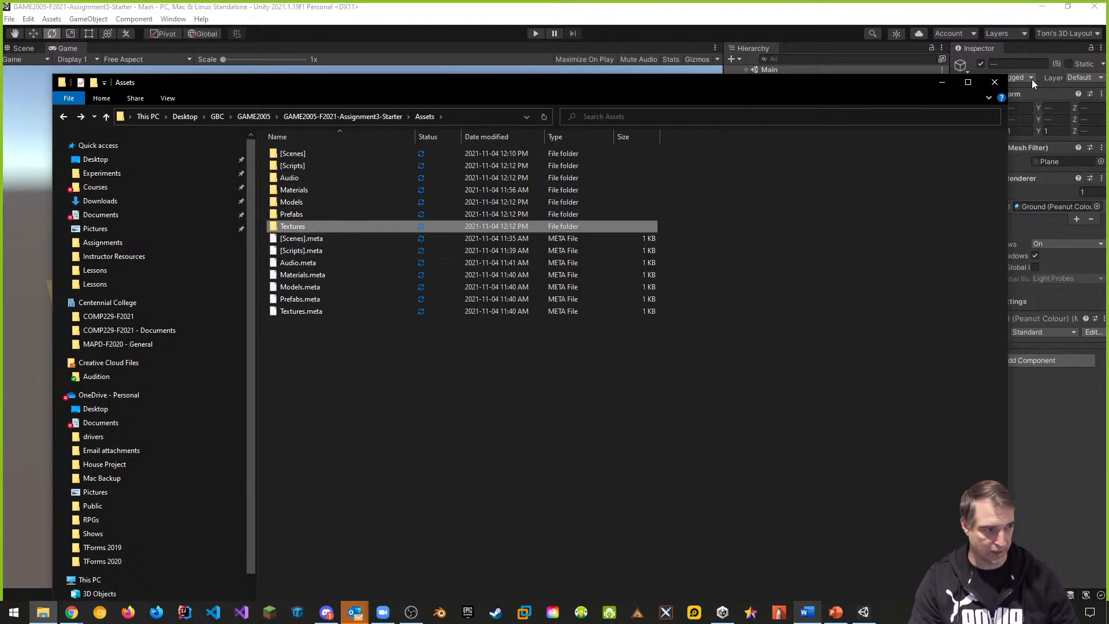
left_click(994, 83)
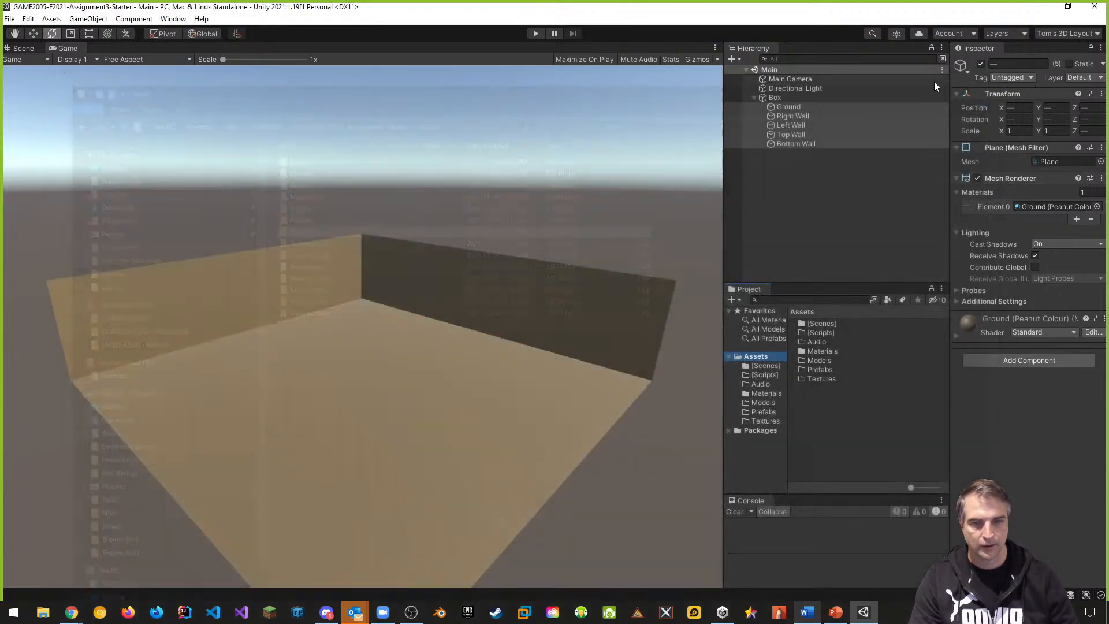
Check the [Scripts], Audio, Models, Prefabs and Textures folders in the project's Assets
left_click(825, 334)
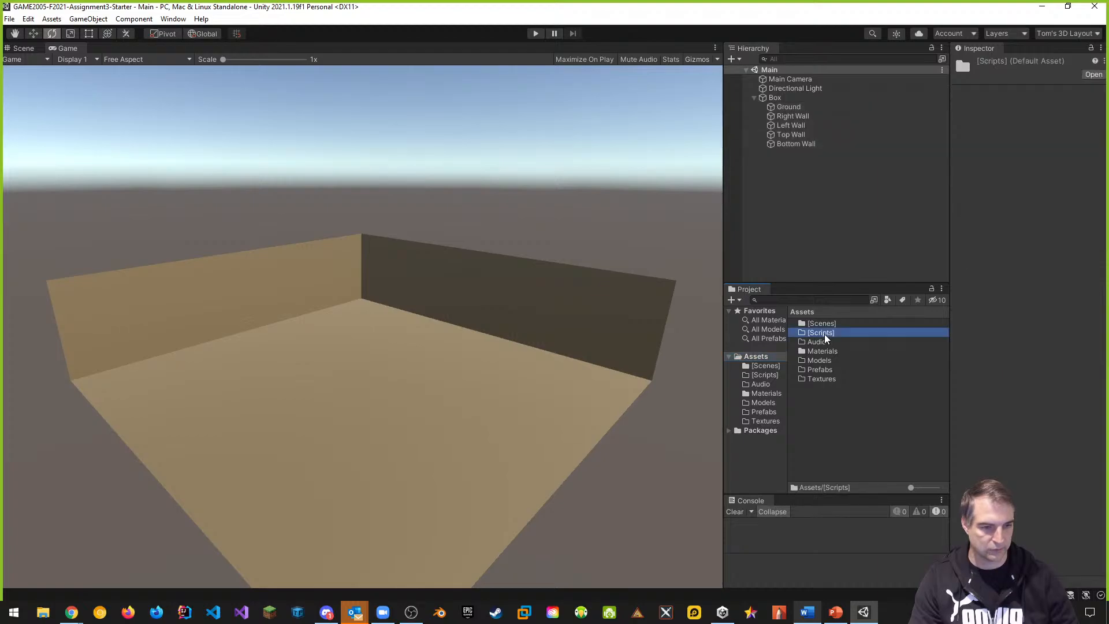
left_click(820, 343)
left_click(823, 361)
left_click(824, 371)
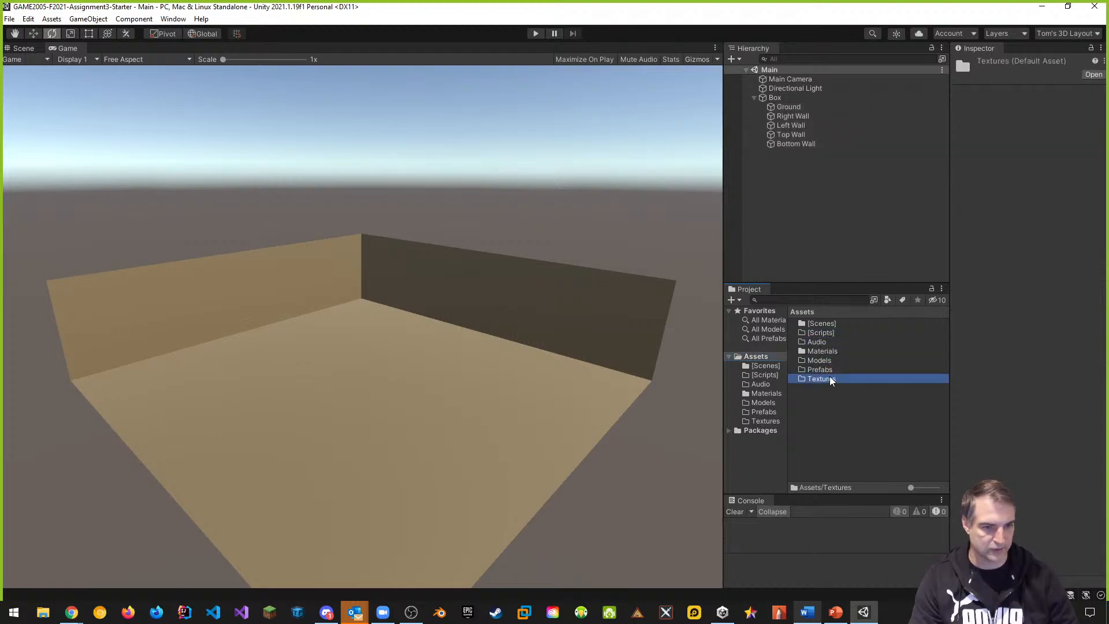
left_click(828, 362)
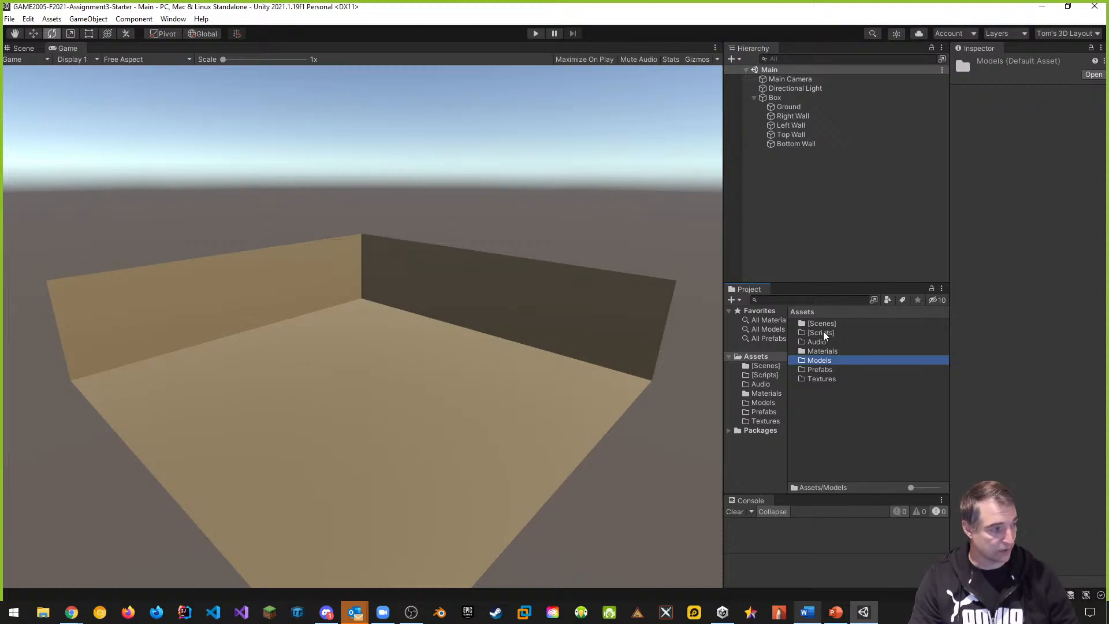
Check the [Scripts] and [Scenes] folders in the project's Assets, and exit Unity
double_click(827, 333)
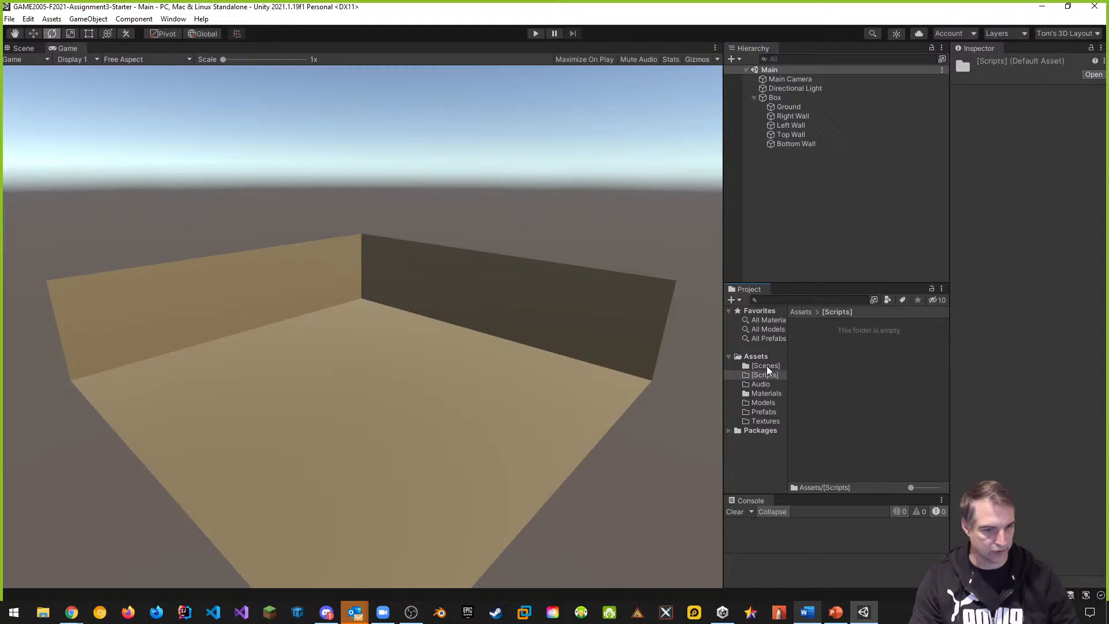
left_click(781, 368)
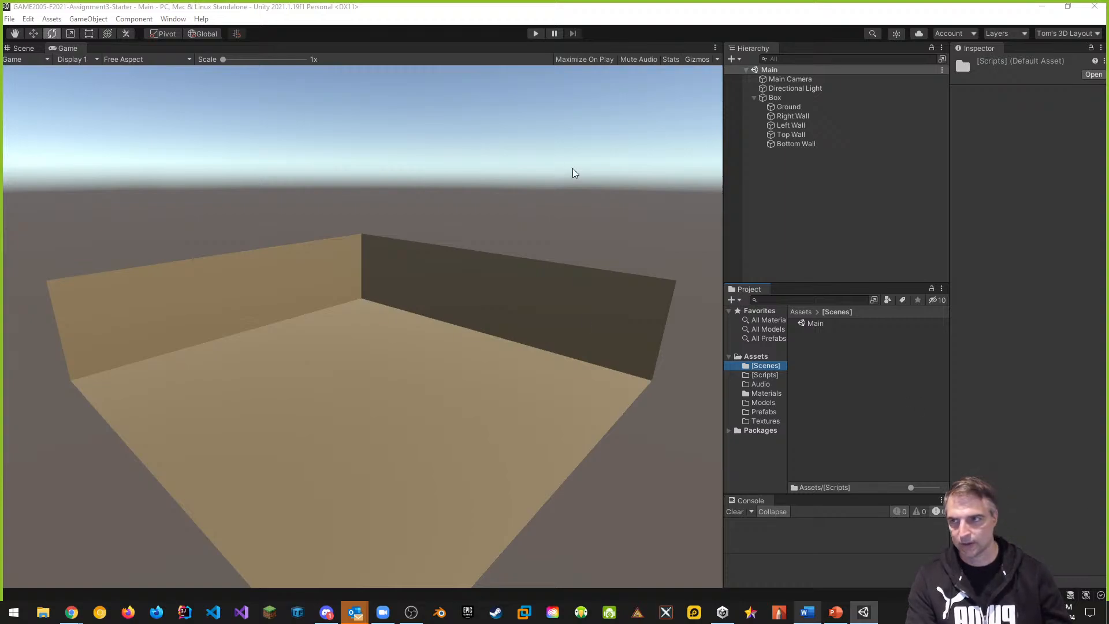
left_click(11, 19)
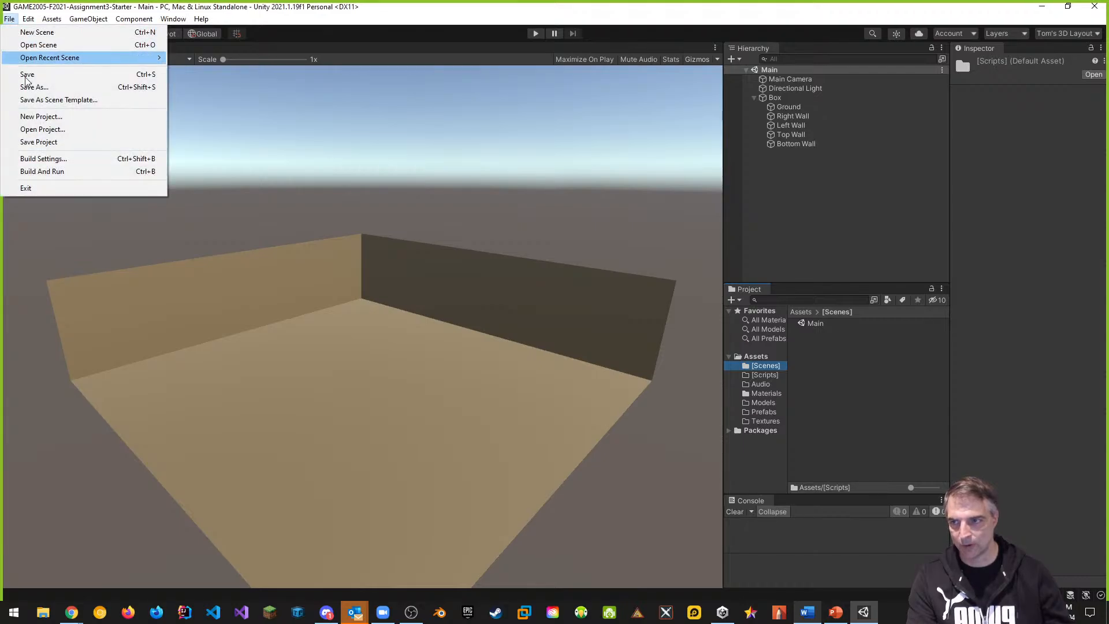
left_click(28, 187)
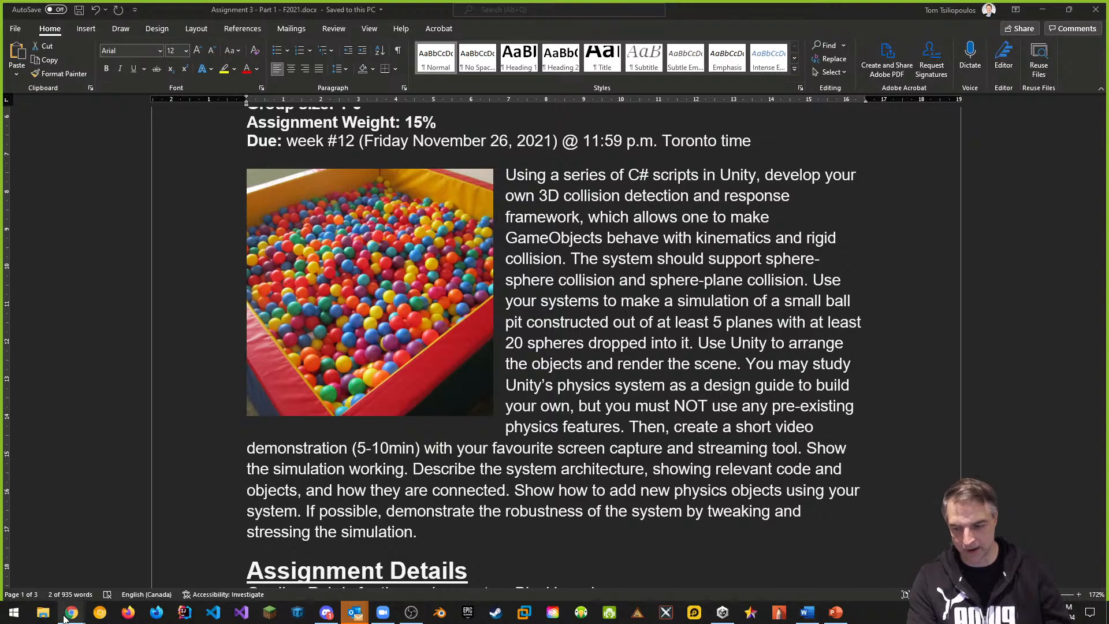
Switch to Chrome, open gitkraken.com in a new tab and copy its web address
mouse_move(69, 614)
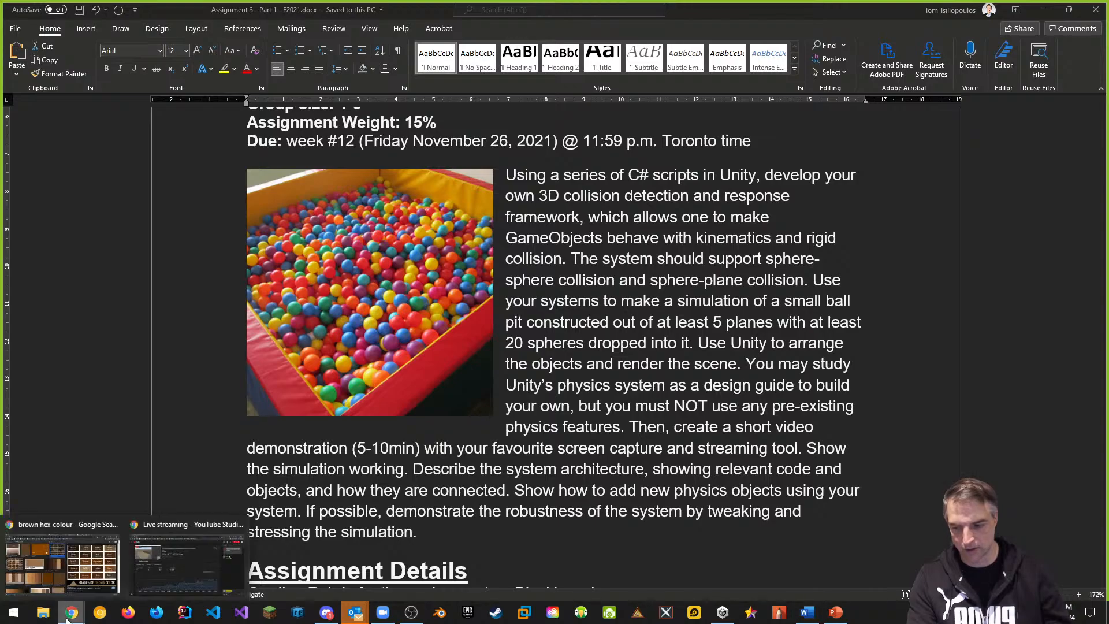
left_click(83, 552)
left_click(846, 9)
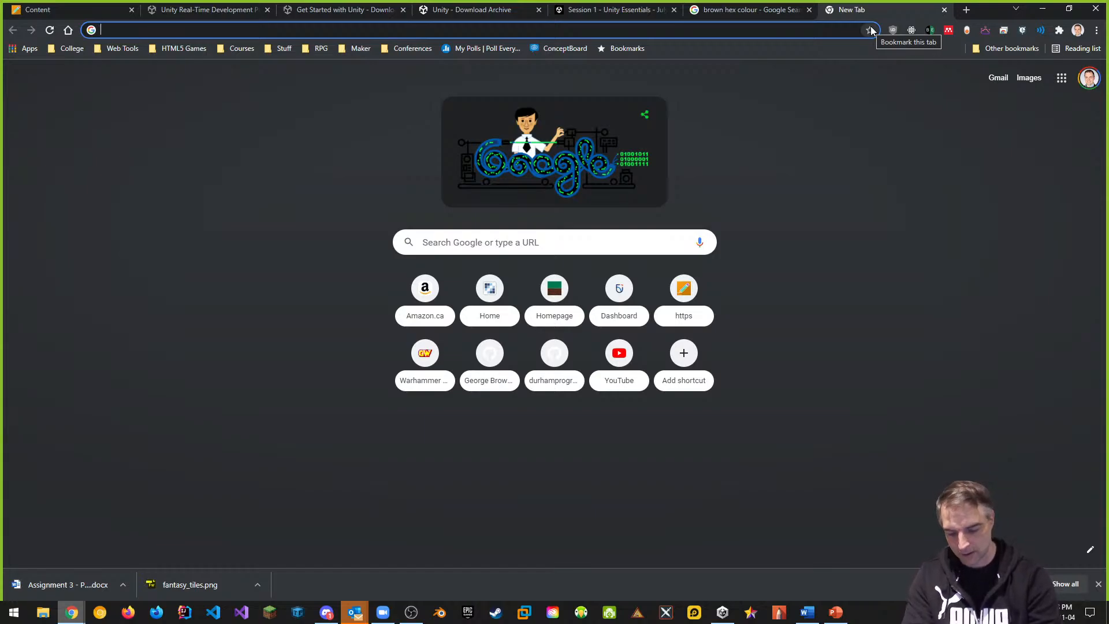
type("git")
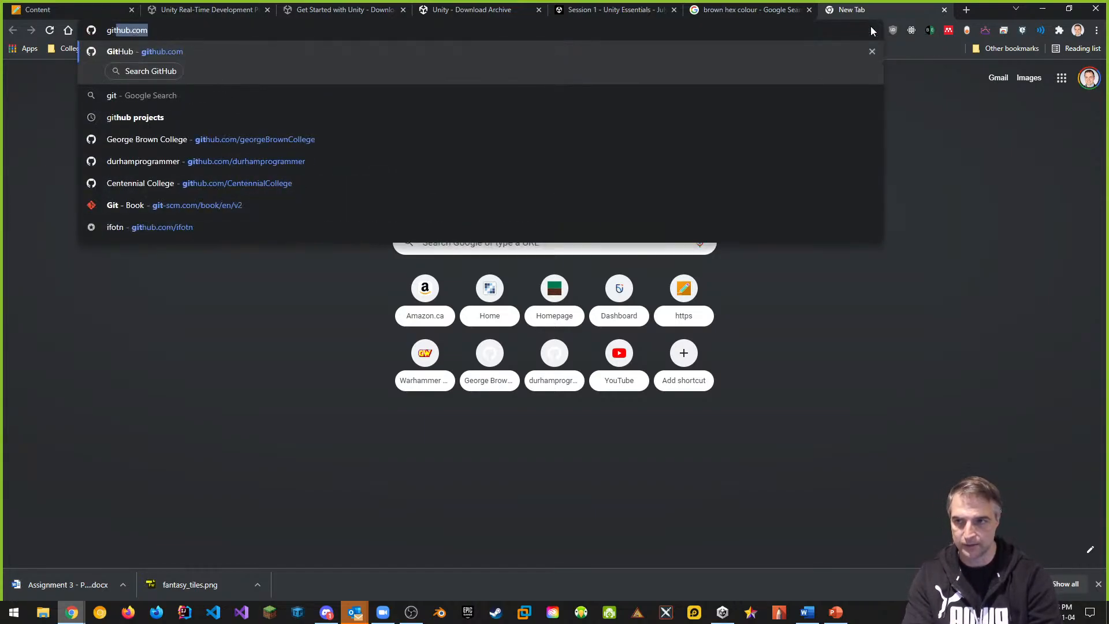
type("k")
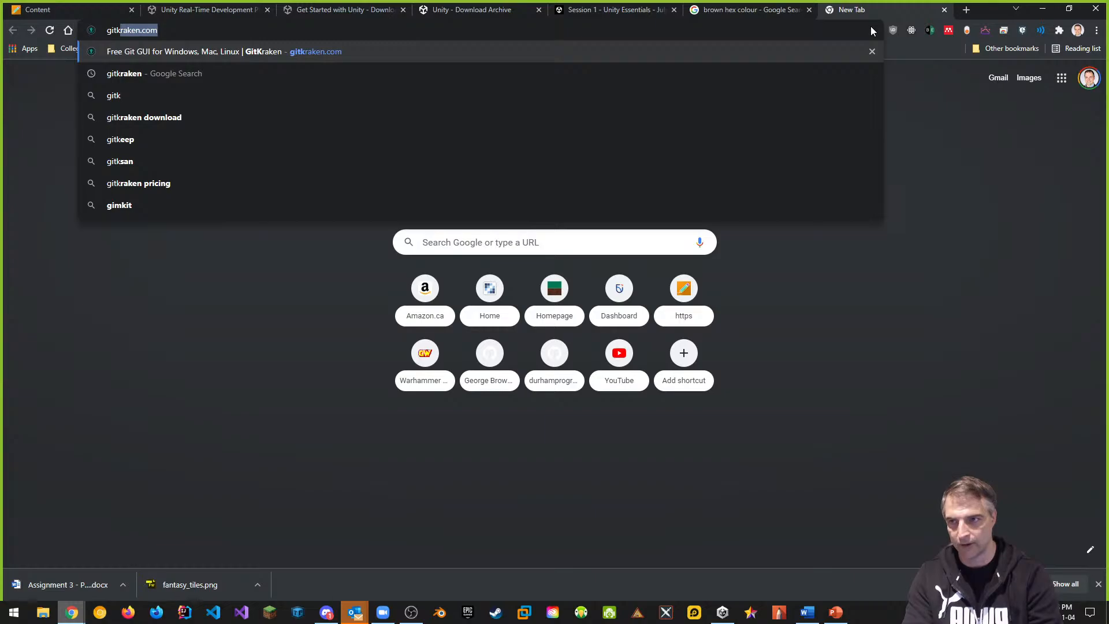
key("Return")
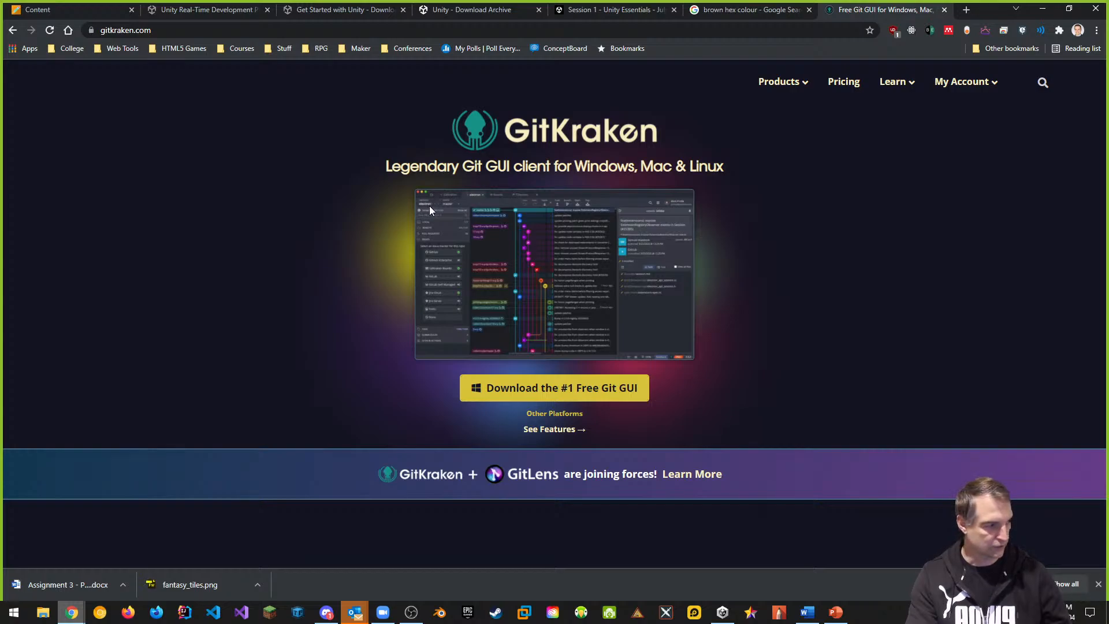
left_click(133, 30)
key("ctrl+c")
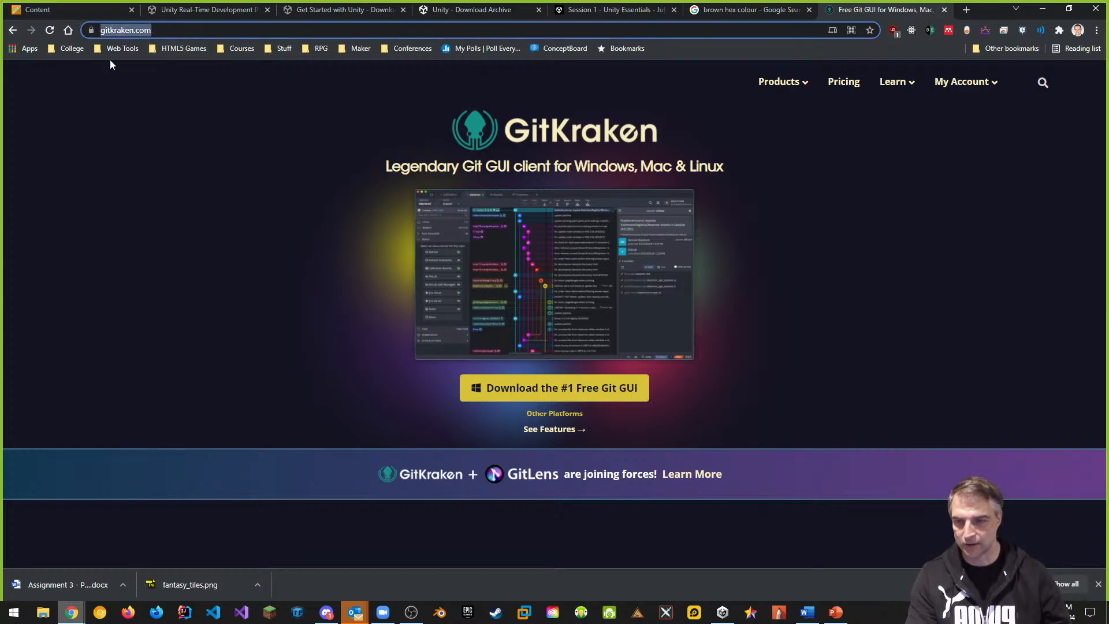
left_click(63, 9)
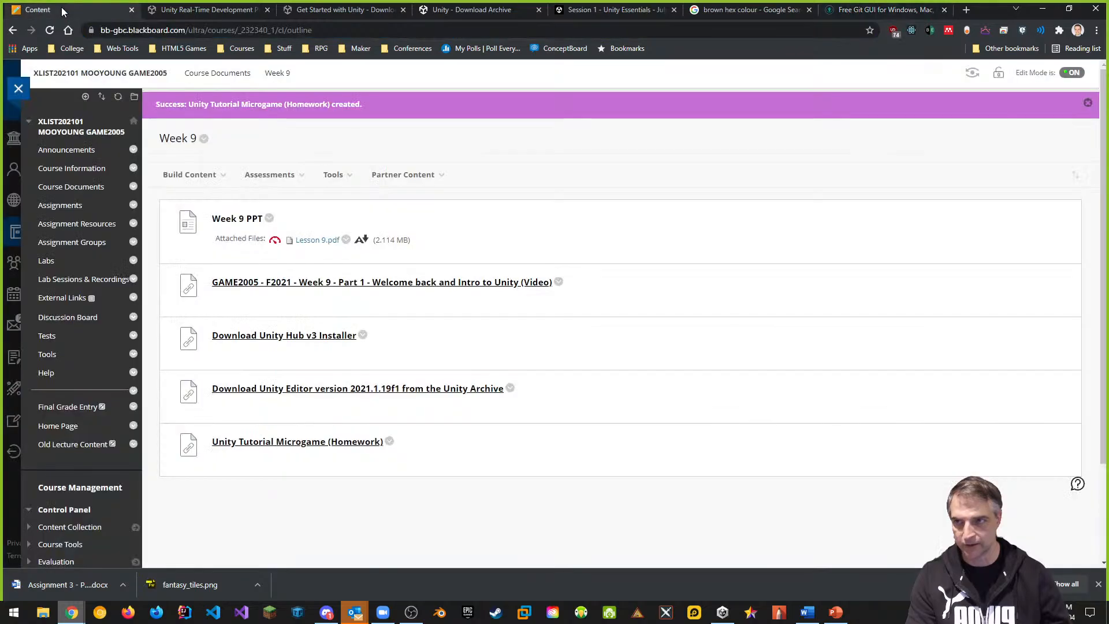
mouse_move(186, 173)
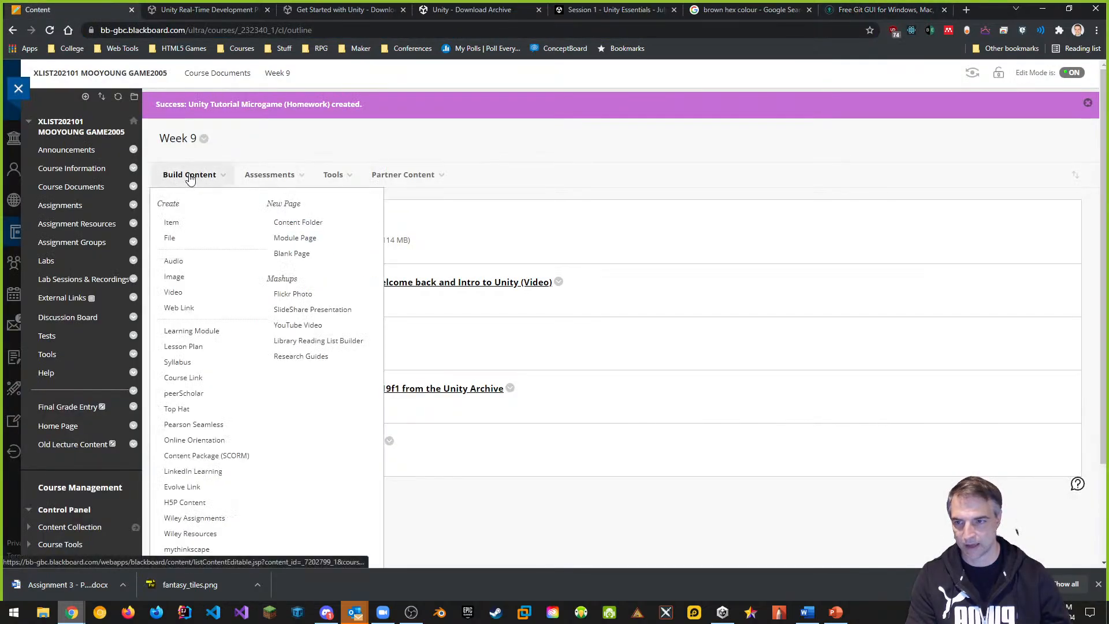
left_click(192, 312)
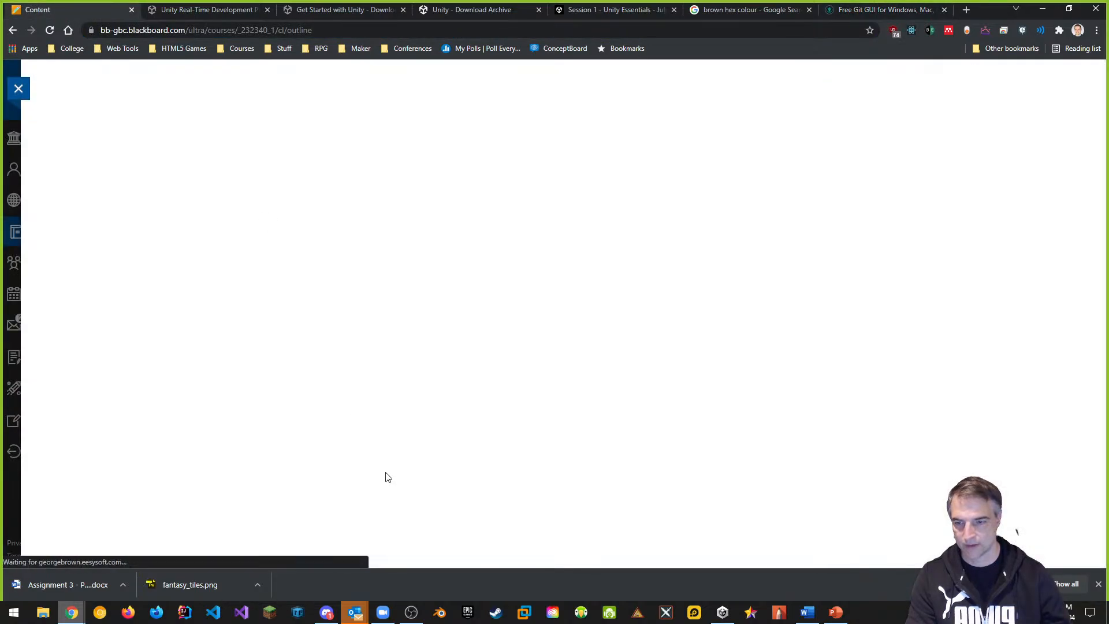
left_click(345, 267)
key("ctrl+v")
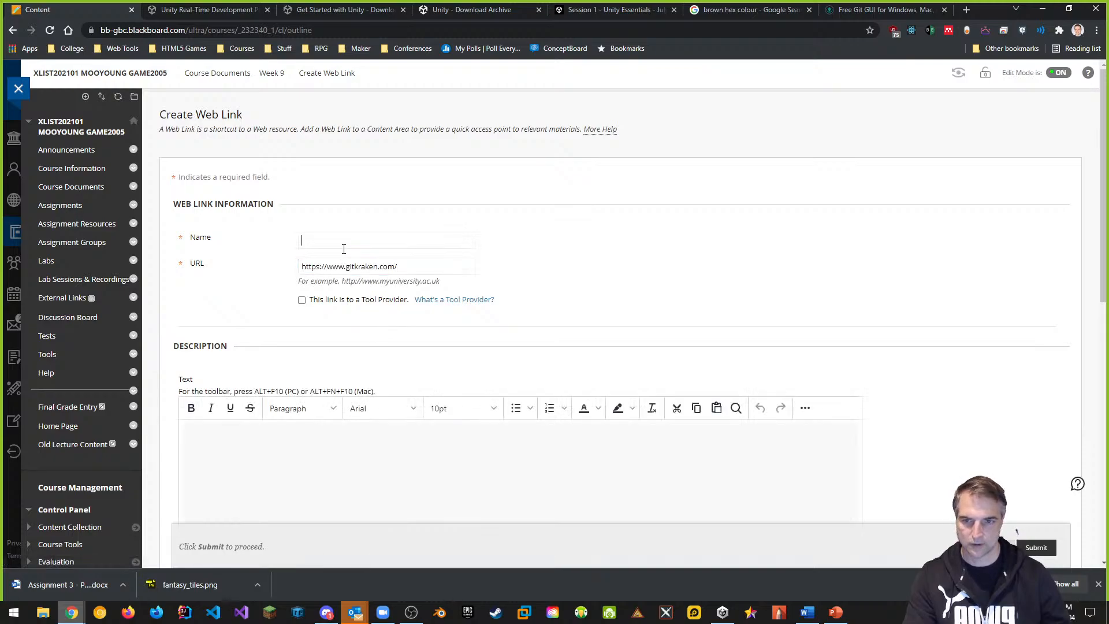
left_click(344, 242)
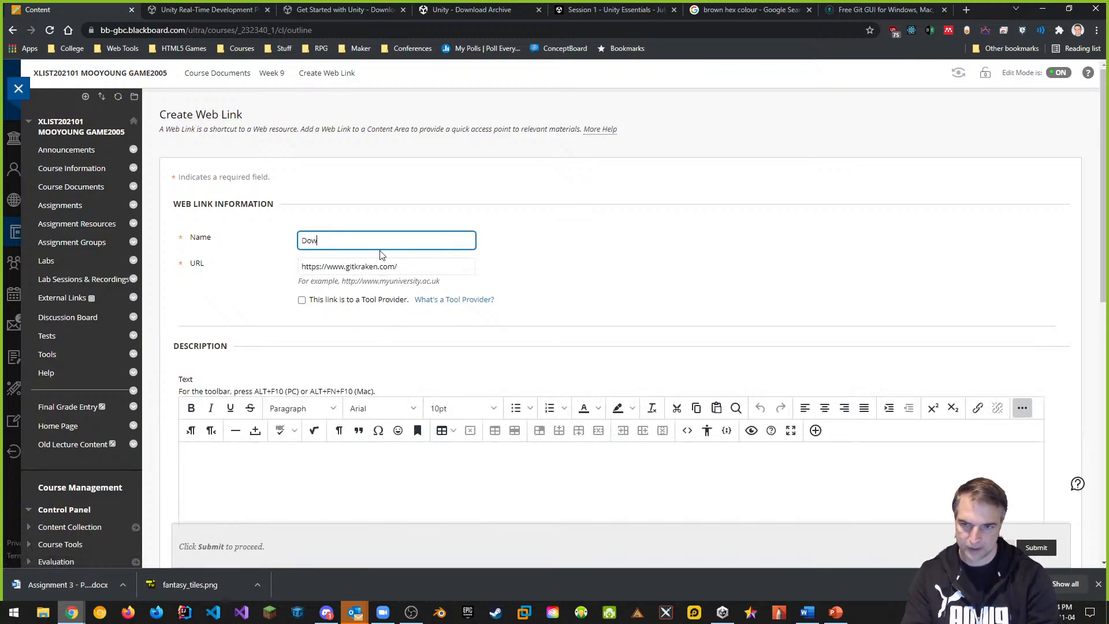
type("Download and Install GitKraken")
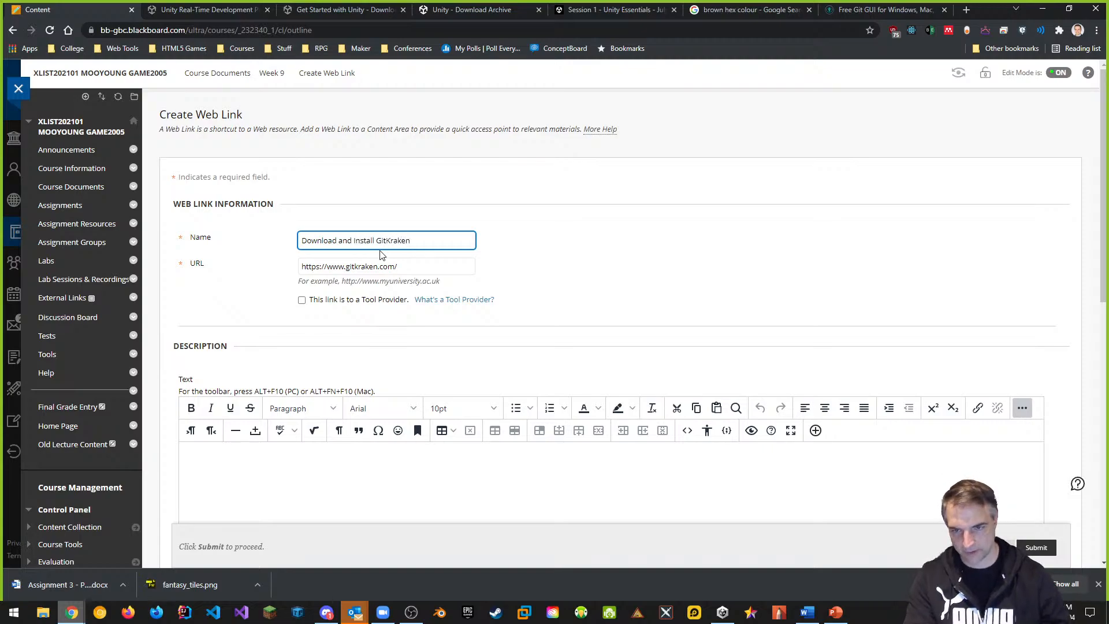
left_click(1040, 552)
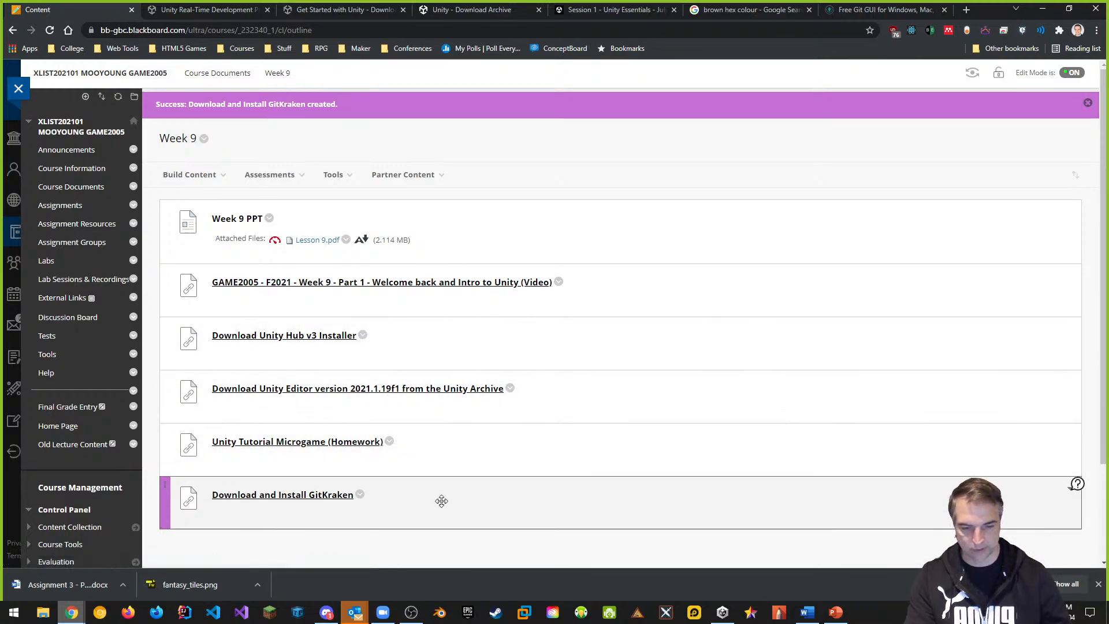
Launch GitKraken from Windows and close the open GAME2014-F2021-Lab6 repository
key("alt+Tab")
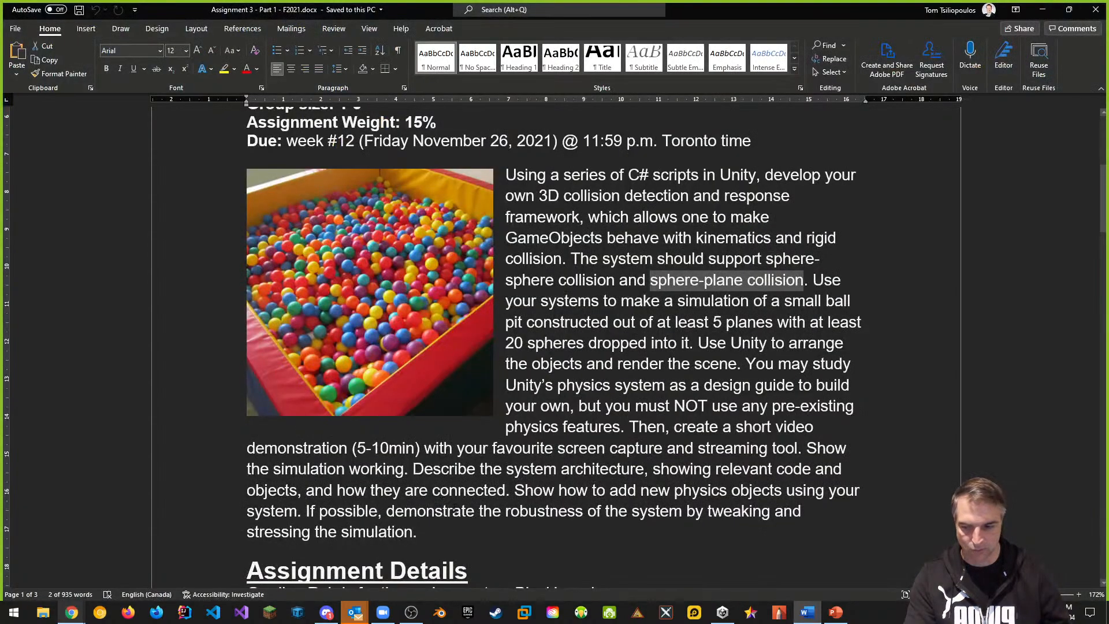
left_click(13, 613)
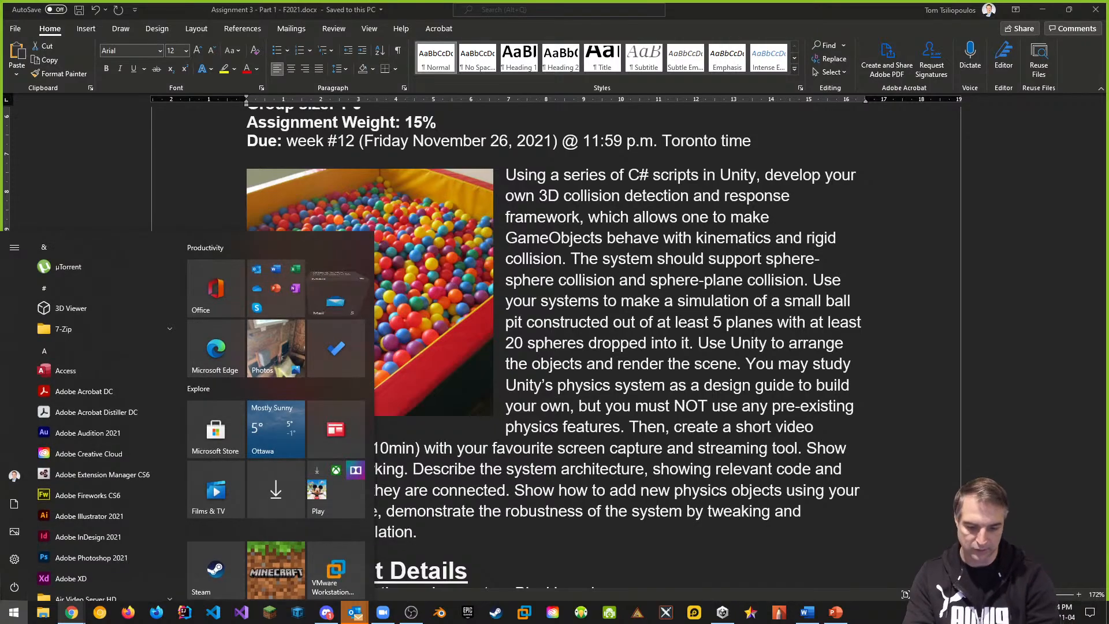
type("gitk")
key("Return")
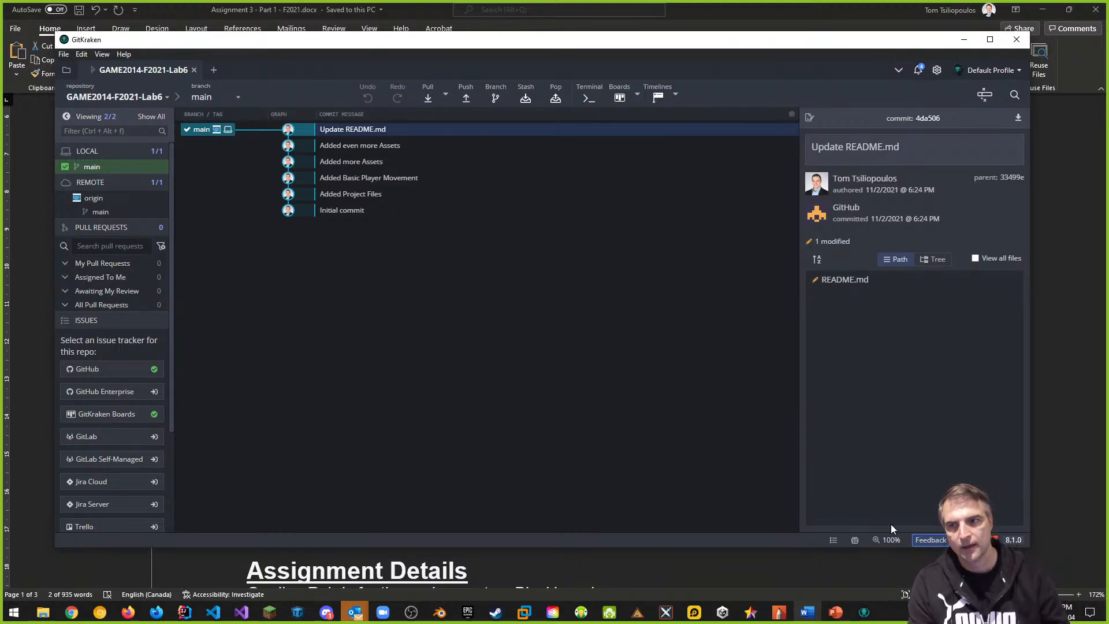
left_click(194, 70)
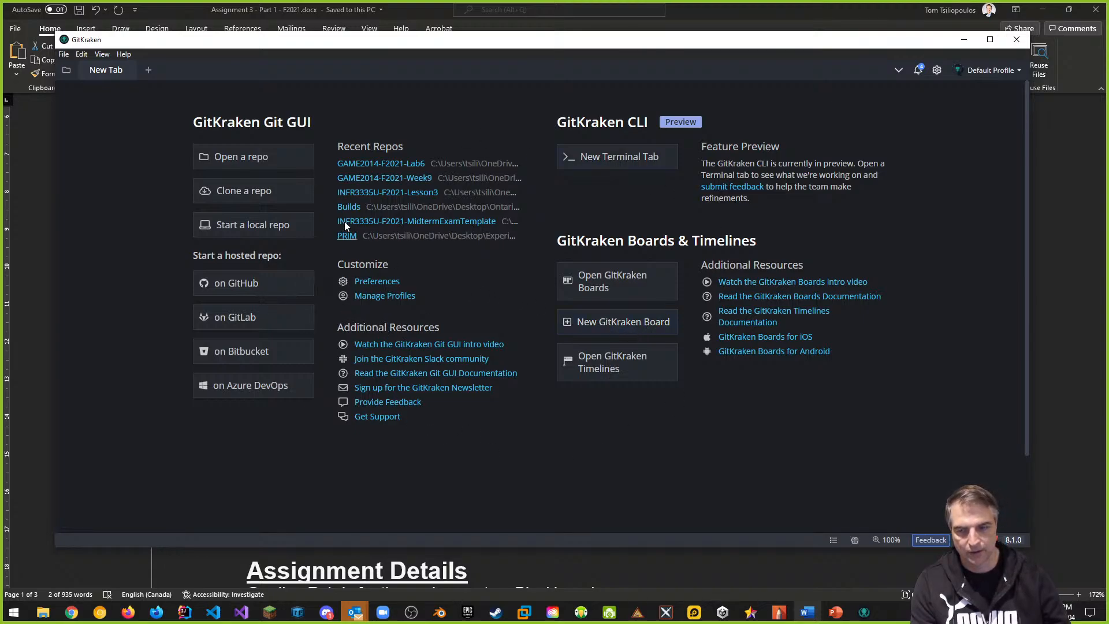
Start a new local repository and set the GAME2005 folder inside GBC as the location to initialize it in
left_click(249, 231)
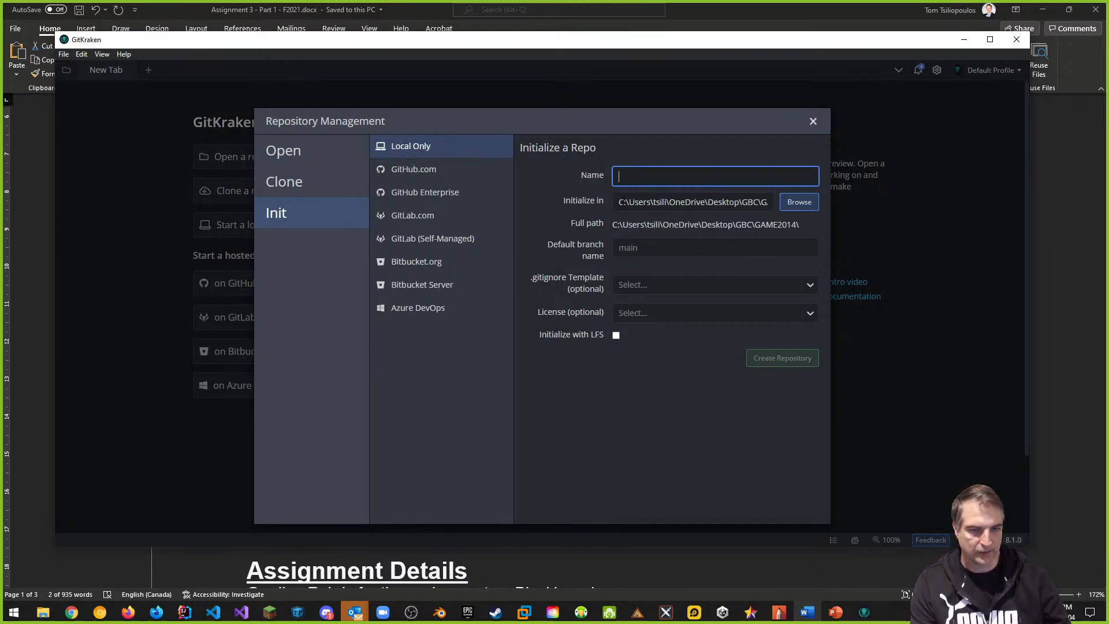
left_click(799, 208)
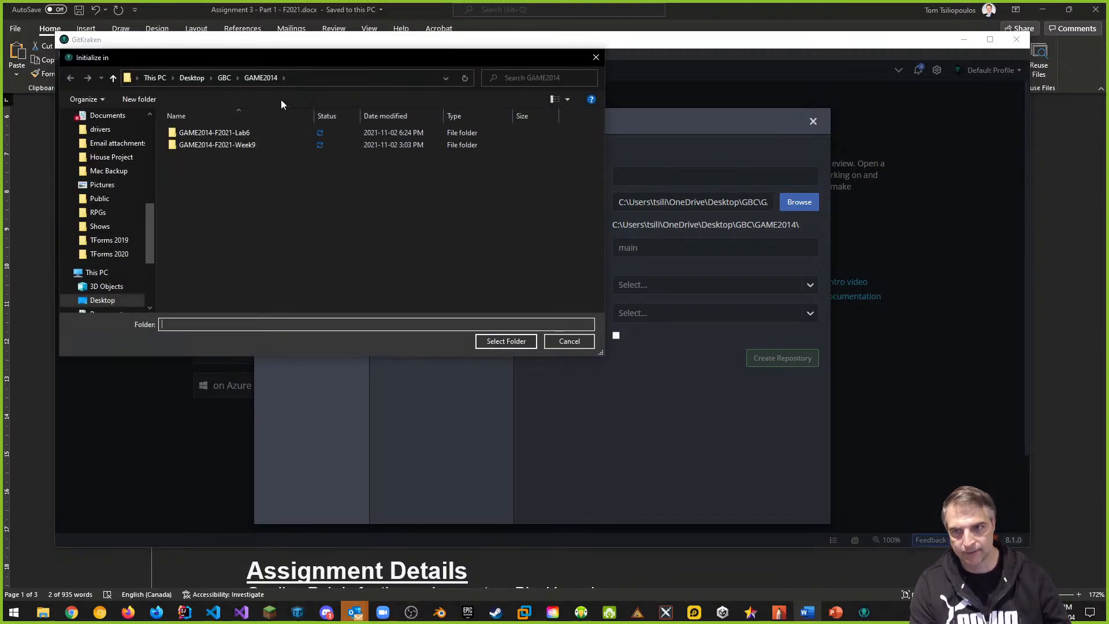
left_click(225, 78)
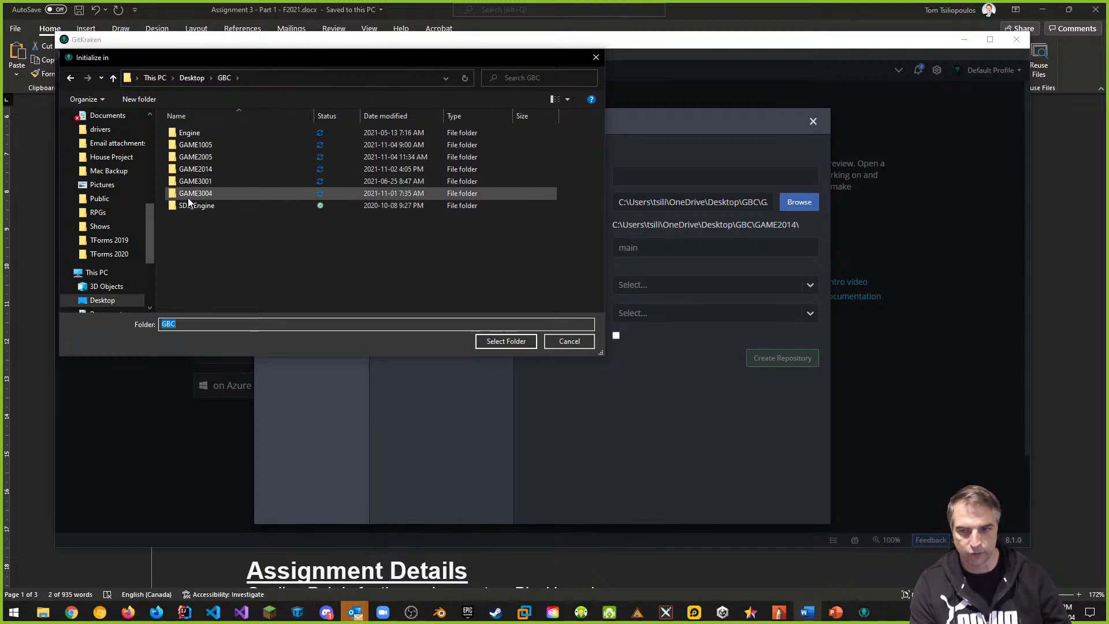
left_click(206, 158)
double_click(207, 157)
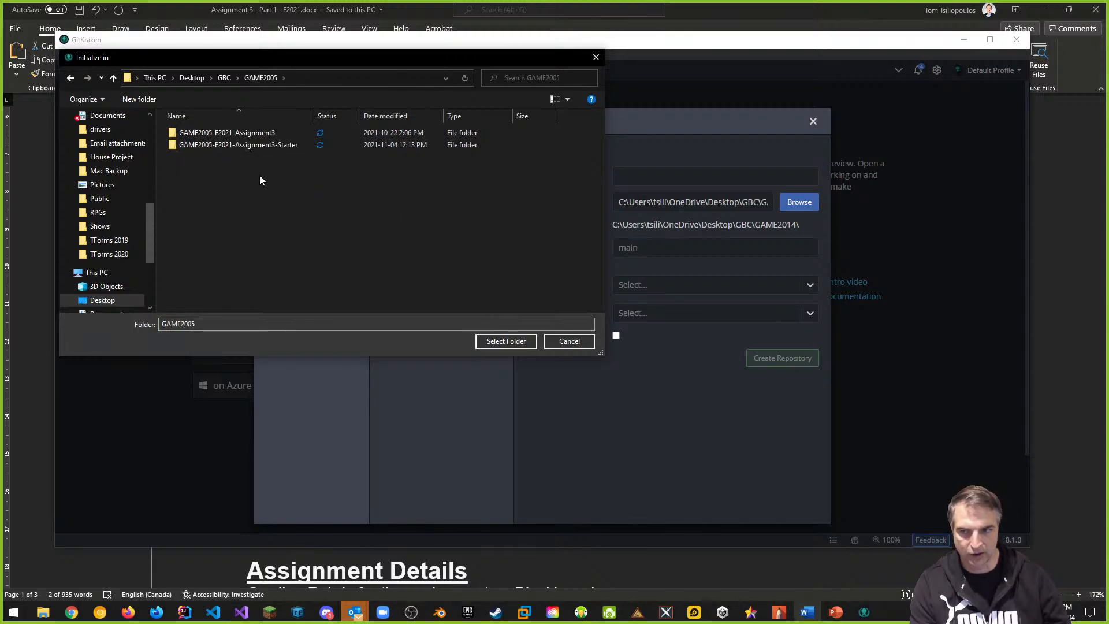
left_click(507, 342)
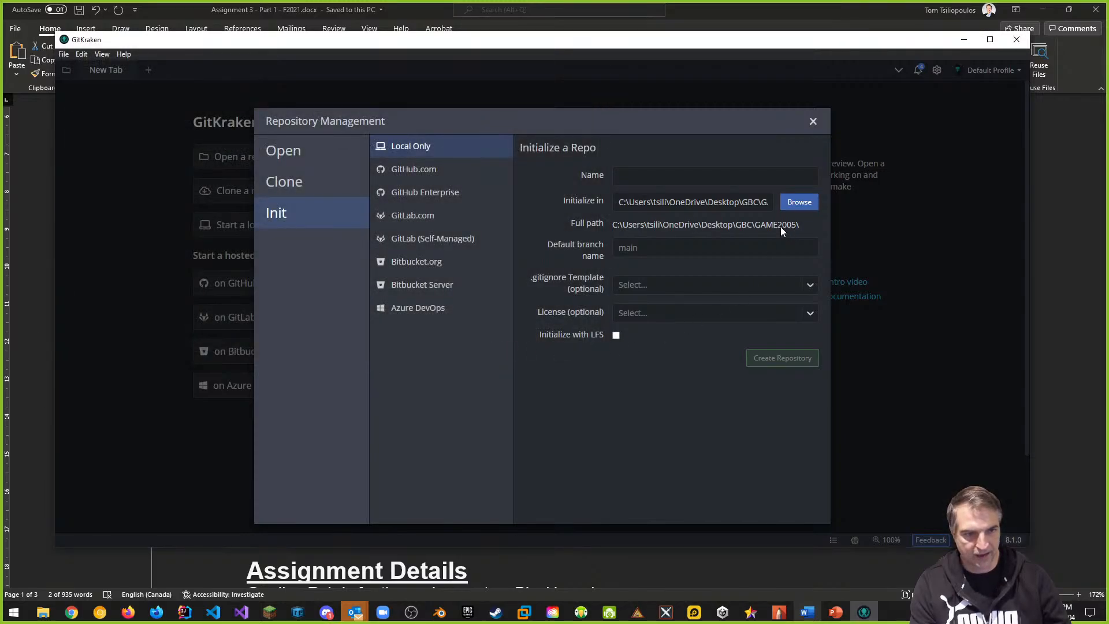
Copy the Unity project folder's name and use it to name the repository GAME2005-F2021-Assignment3-Starter
left_click(627, 174)
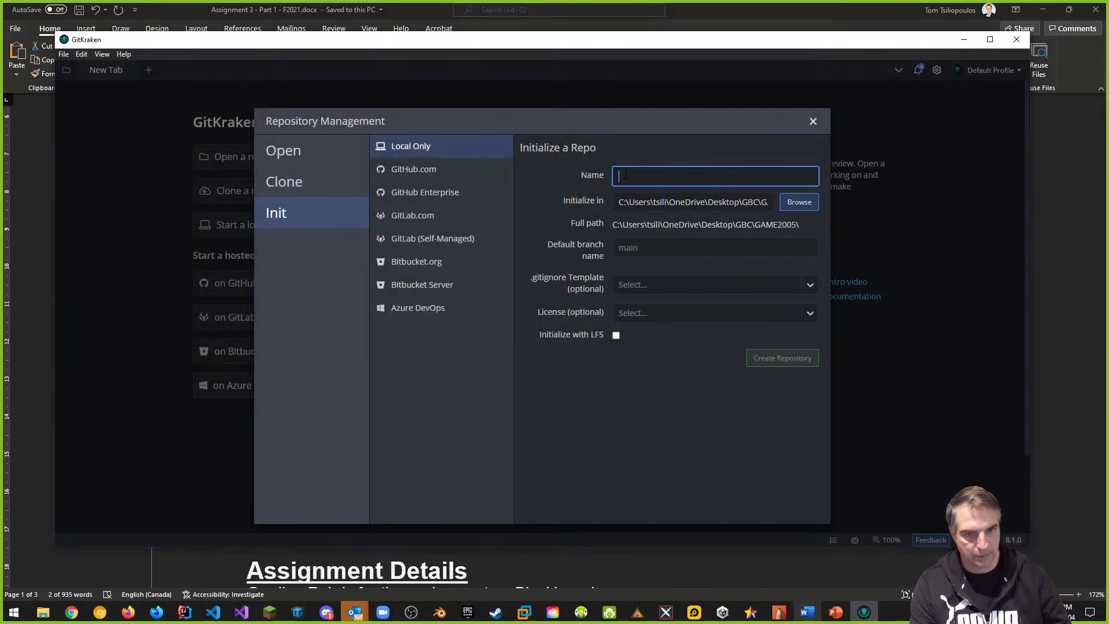
left_click(799, 202)
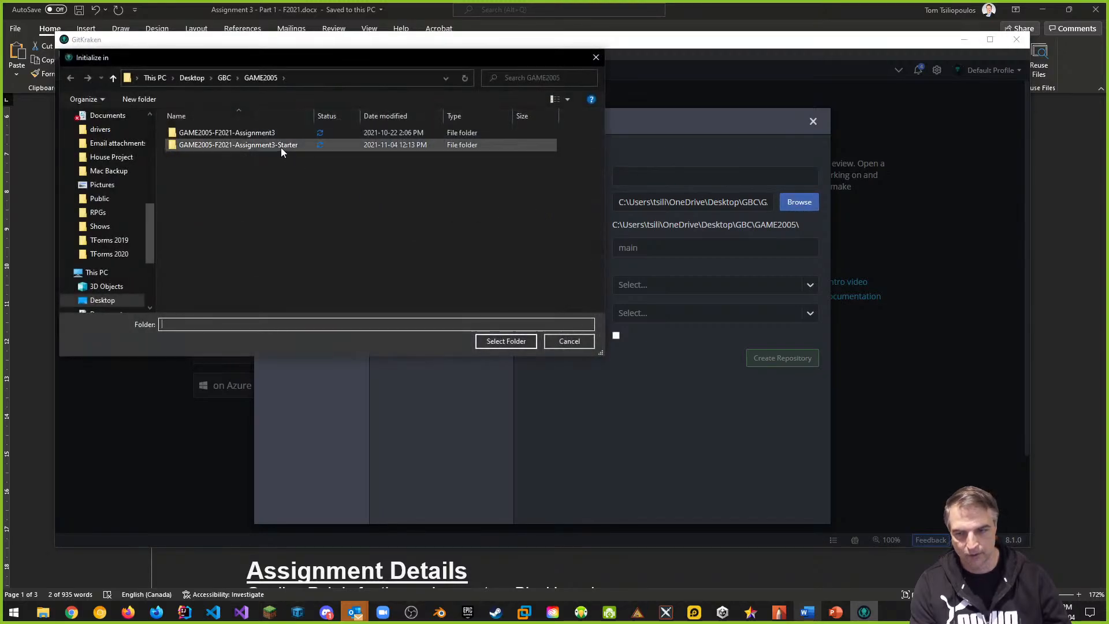
left_click(281, 147)
left_click(285, 325)
left_click_drag(285, 325, 161, 324)
key("ctrl+c")
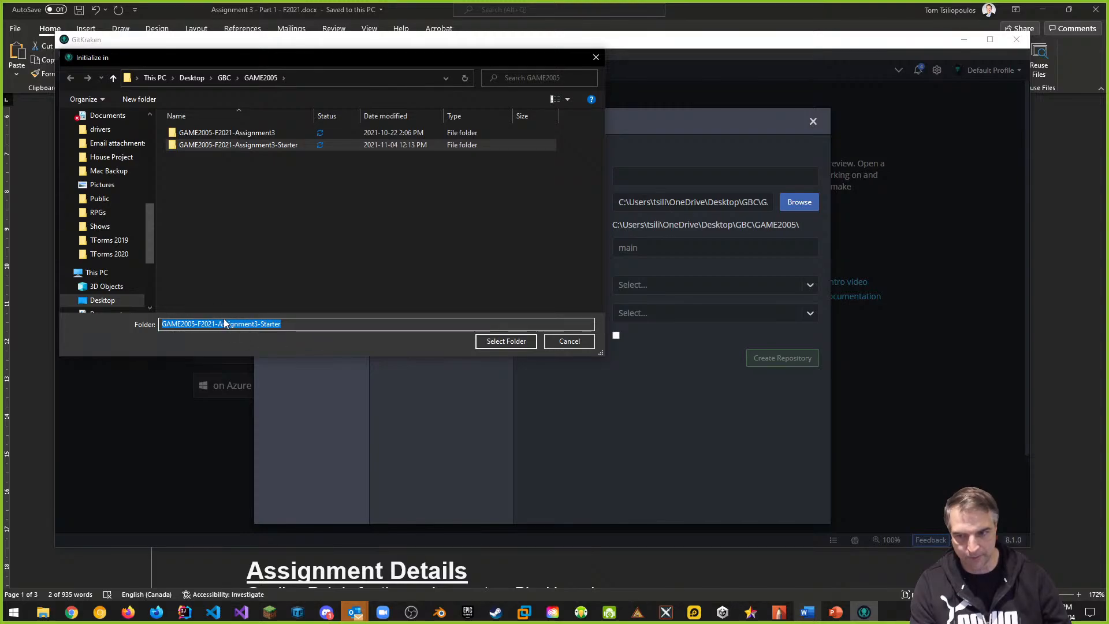
left_click(578, 343)
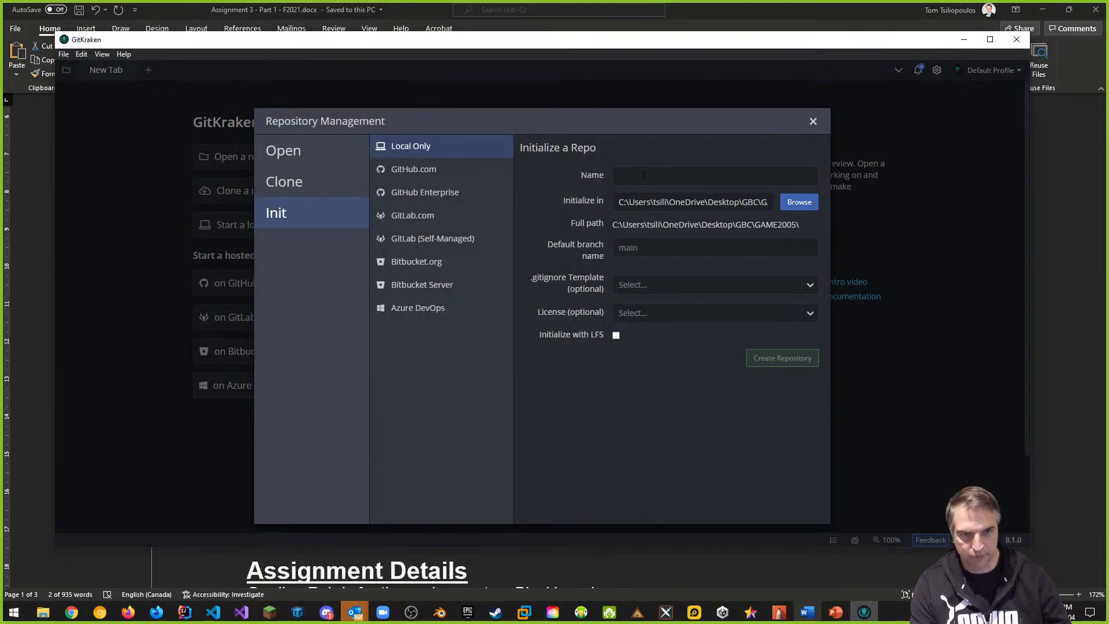
left_click(640, 183)
key("ctrl+v")
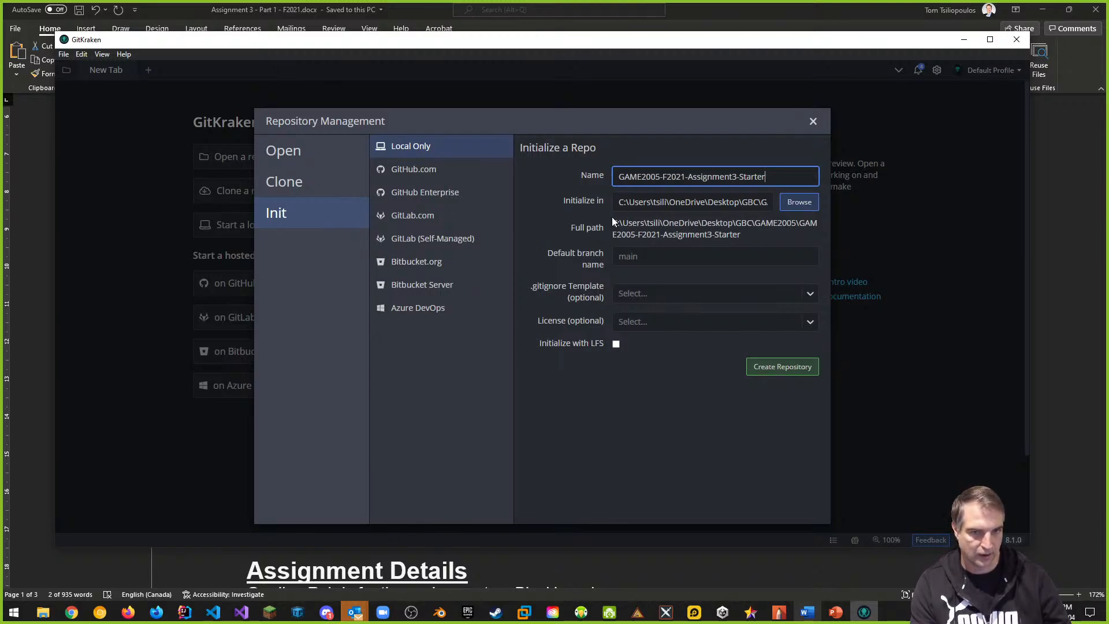
Set the new repository's .gitignore template to Unity
left_click(798, 203)
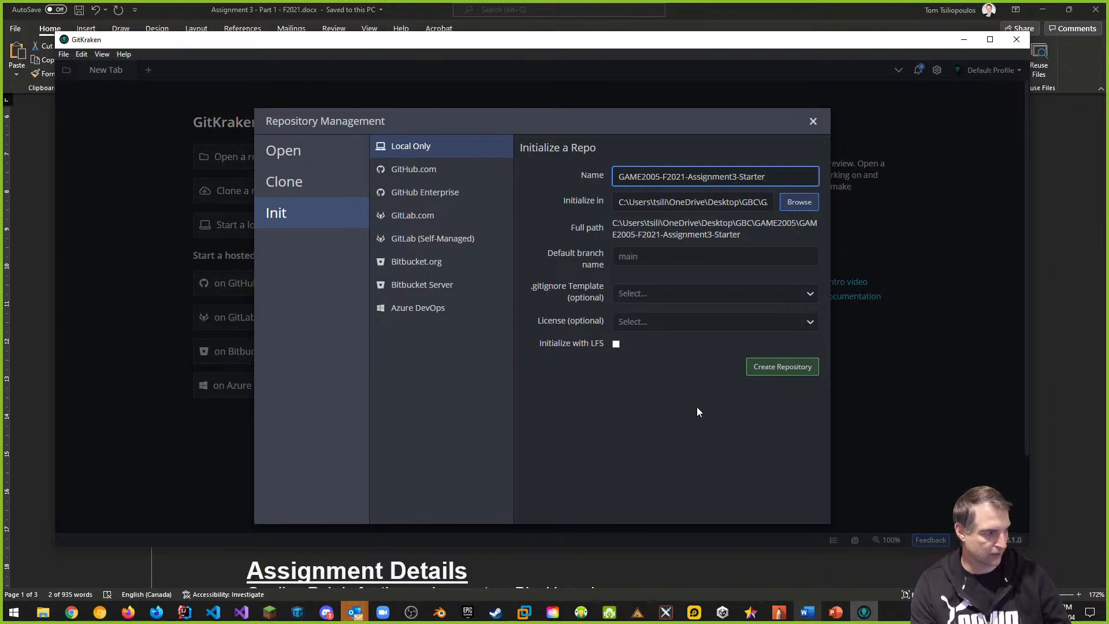
left_click_drag(768, 177, 599, 181)
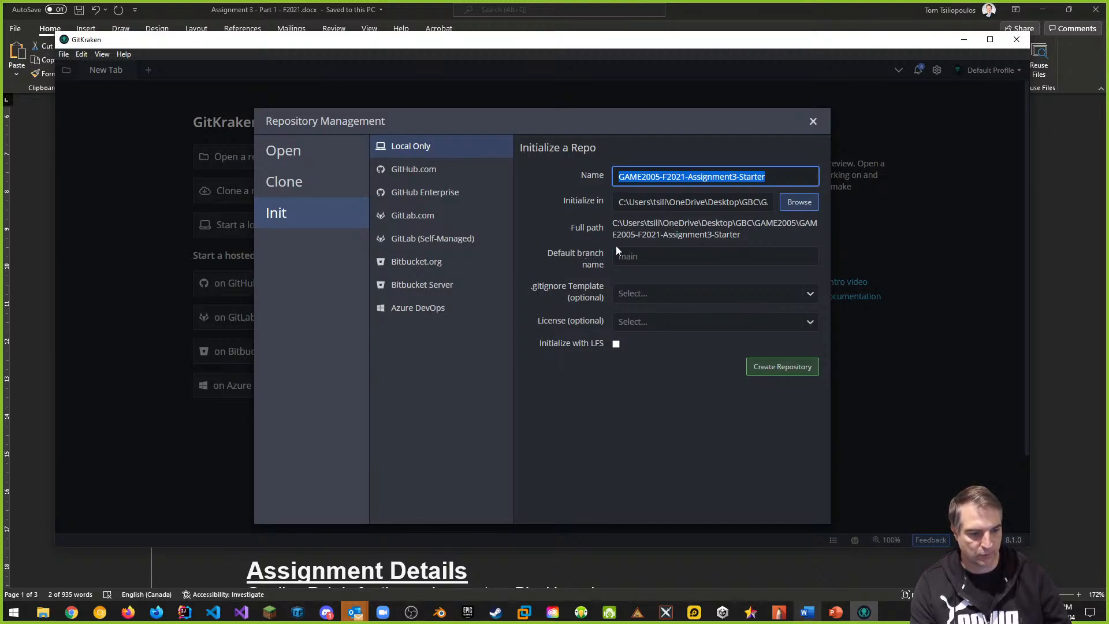
left_click(648, 295)
type("Un")
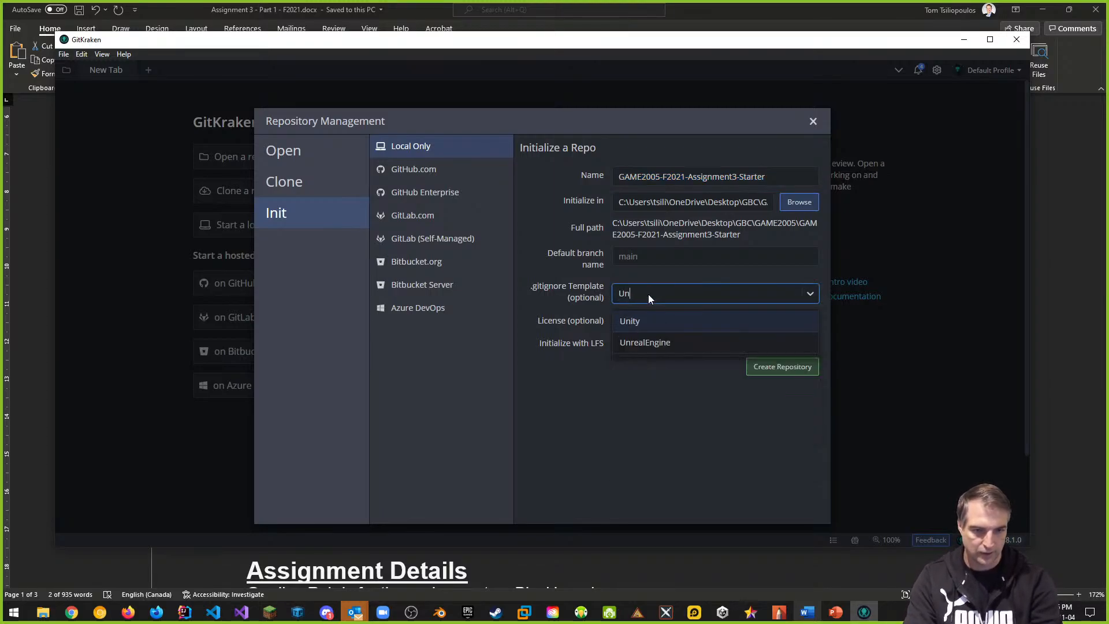
type("ity")
left_click(633, 320)
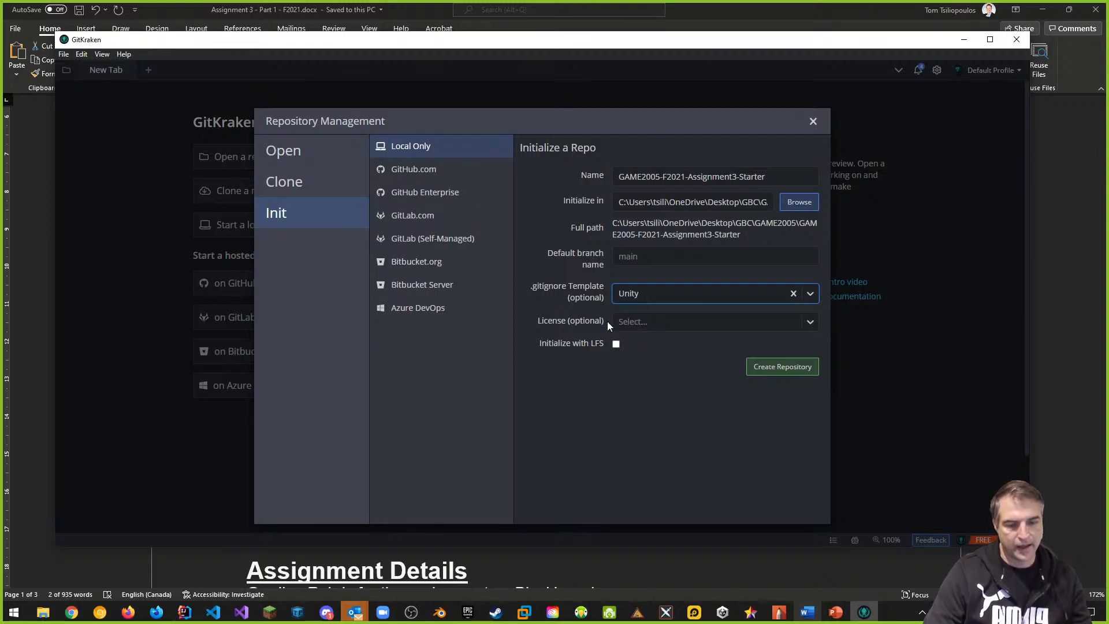
Set the new repository's license to MIT License and create the repository
left_click(649, 321)
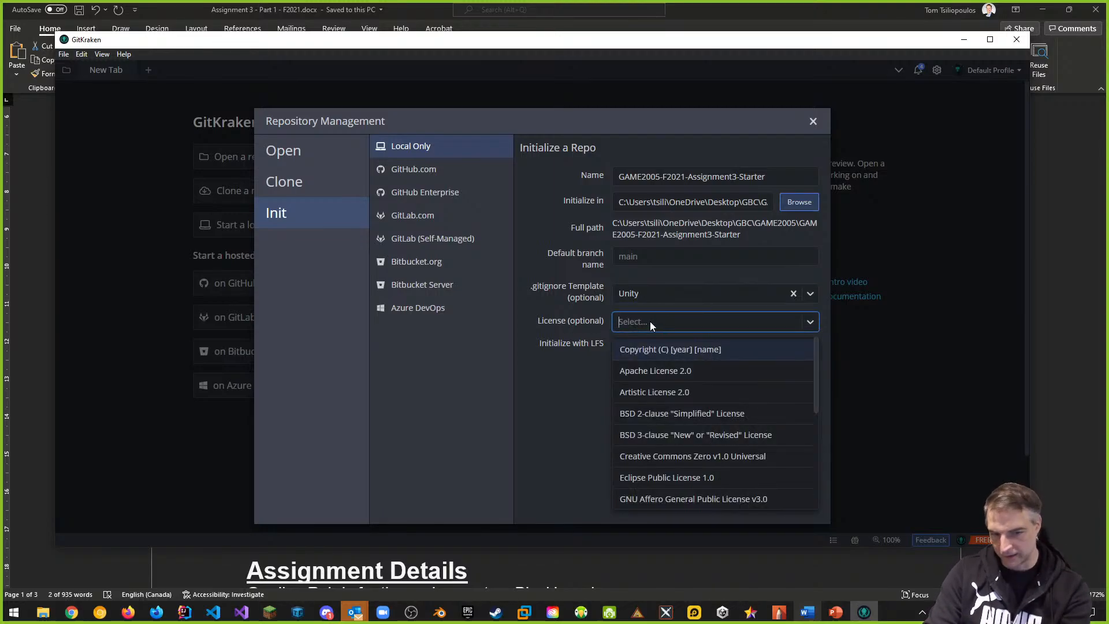
type("MIT")
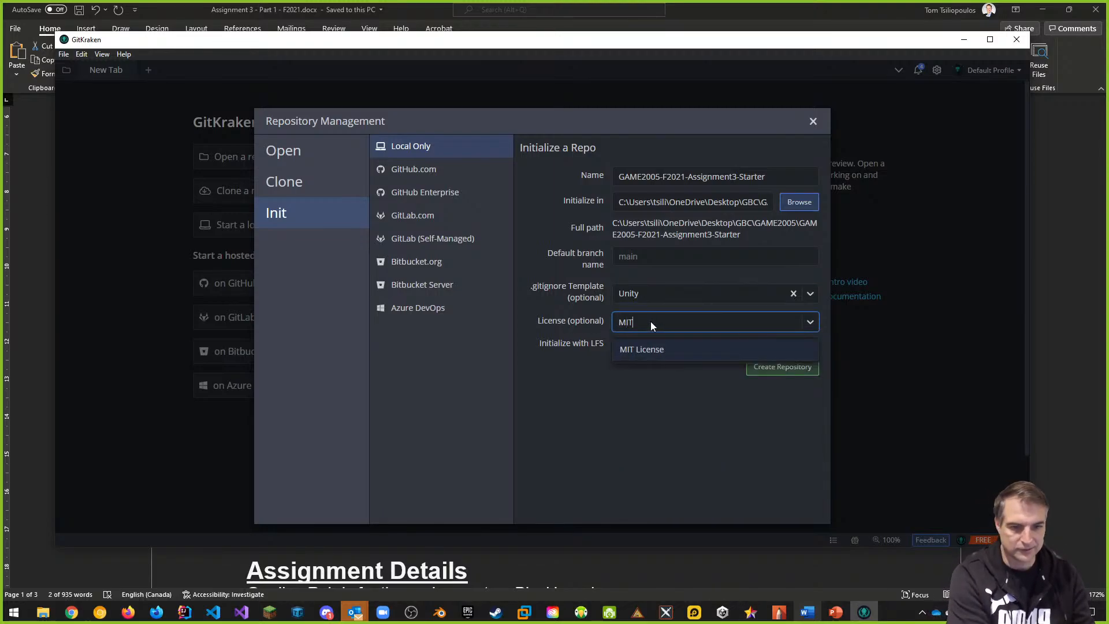
left_click(663, 351)
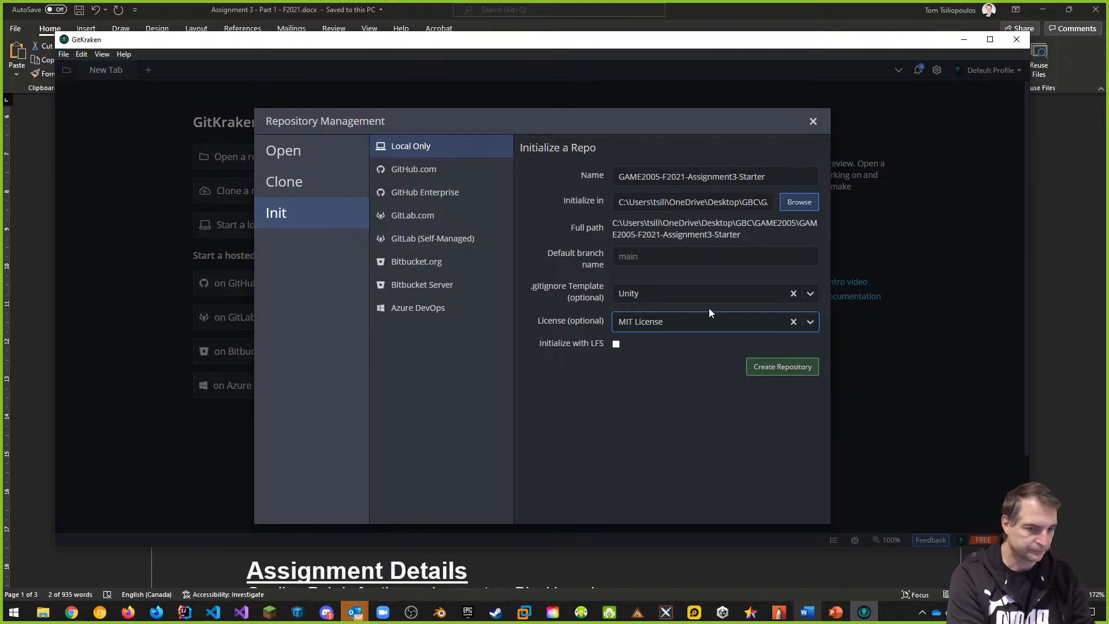
left_click(775, 370)
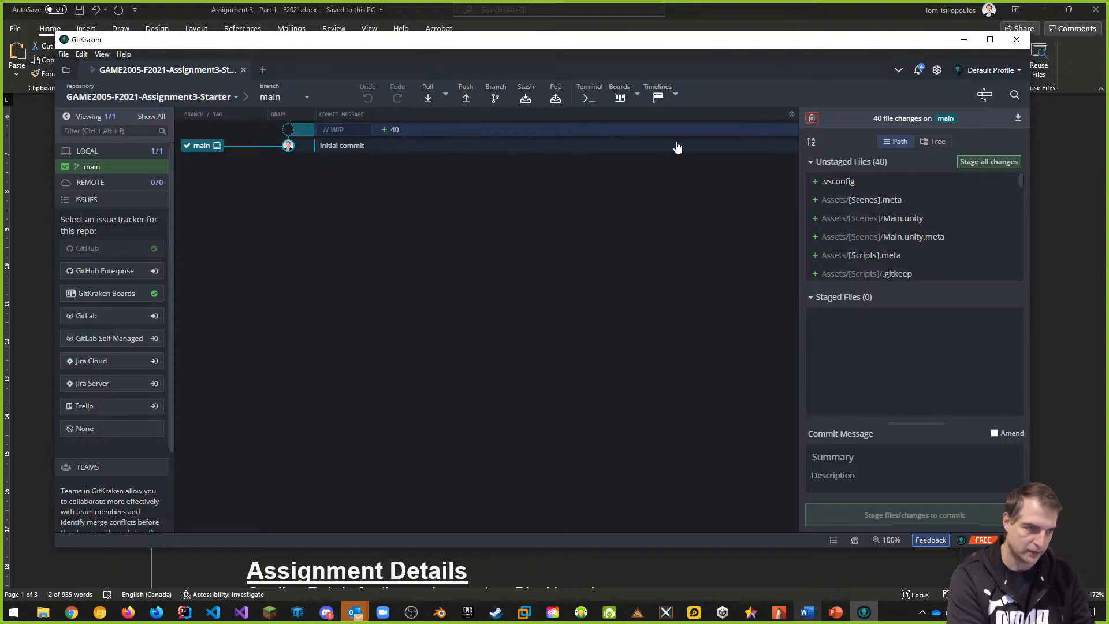
Stage all the project file changes and commit them to main with the message "Added Project Files"
left_click(975, 163)
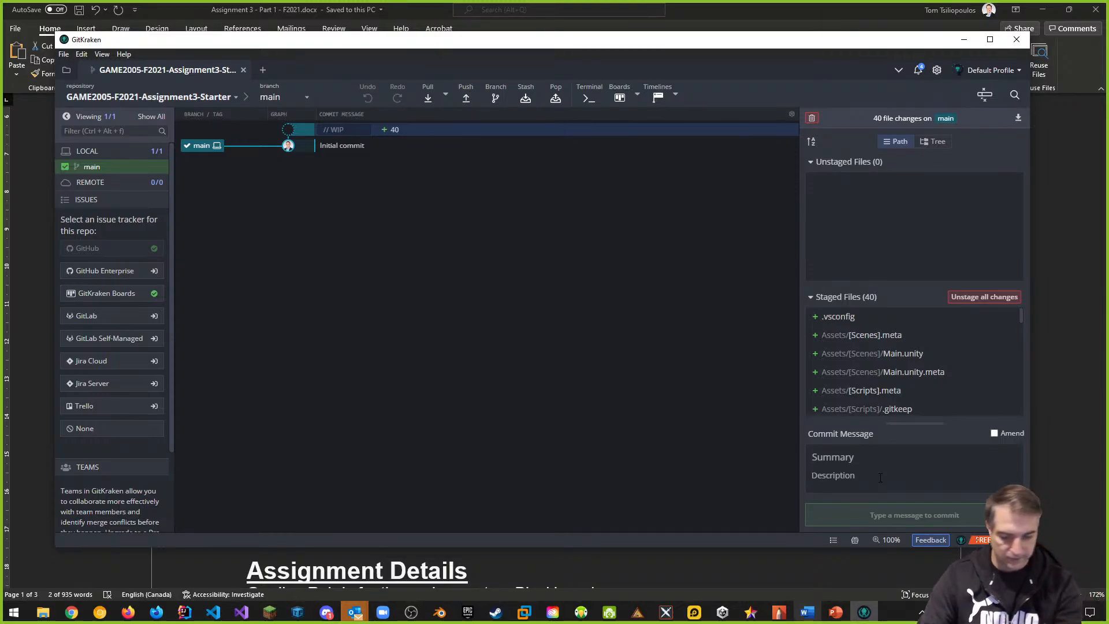
left_click(880, 477)
type("Added Proj")
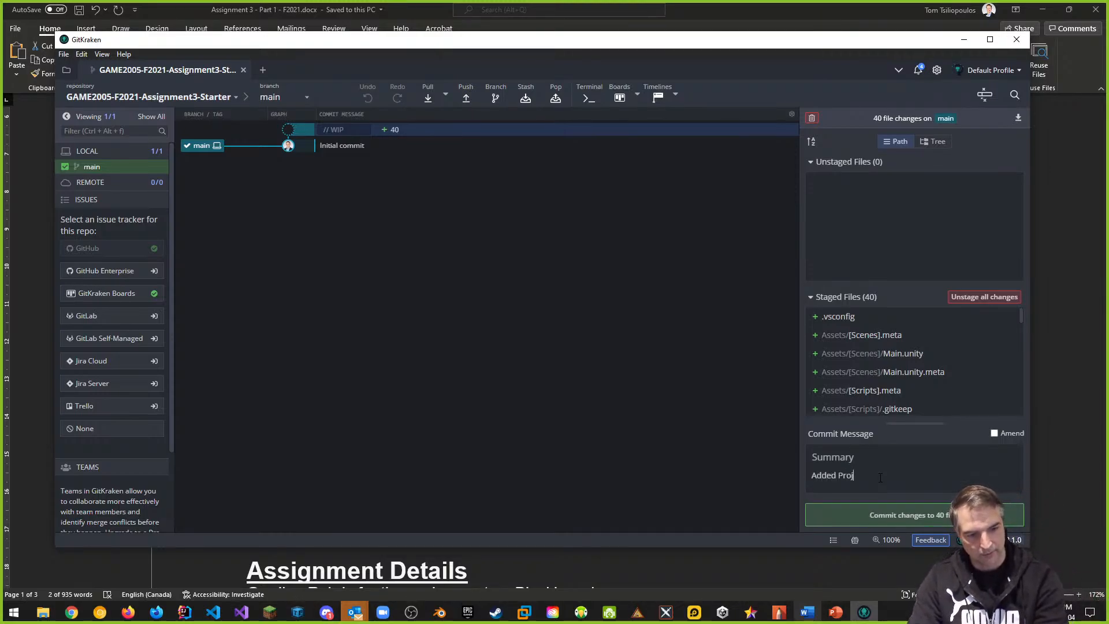
type("ect Fi")
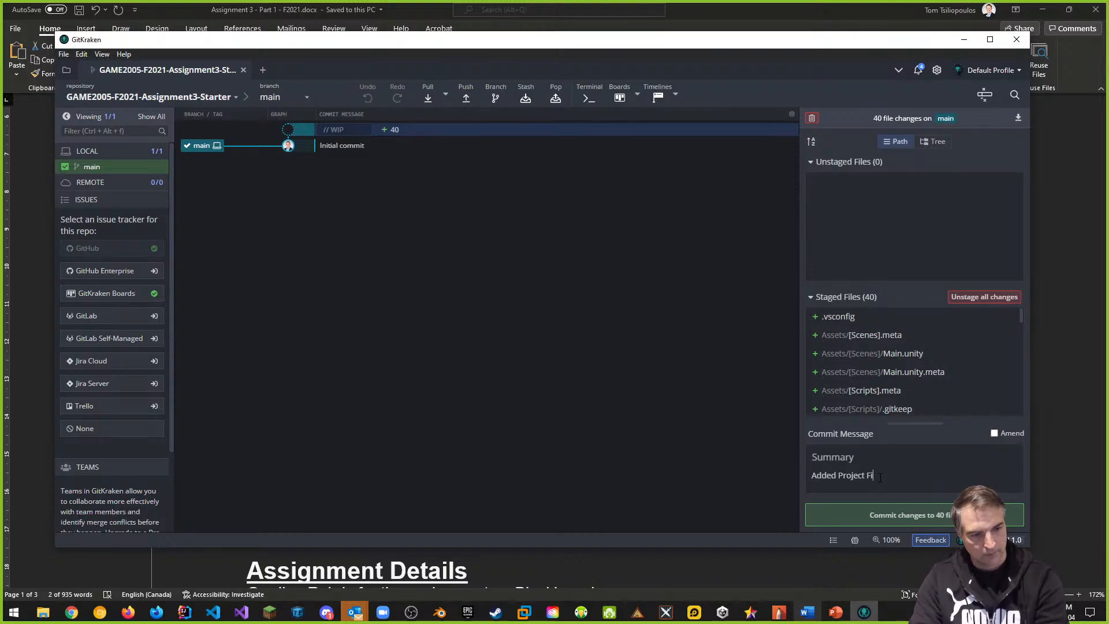
type("les")
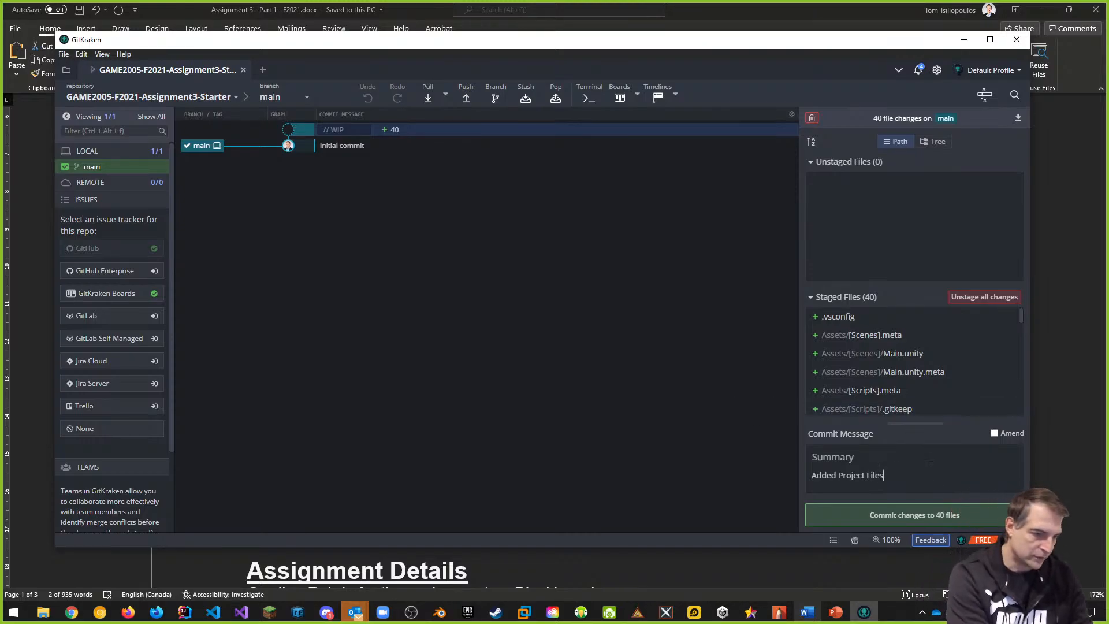
left_click(939, 516)
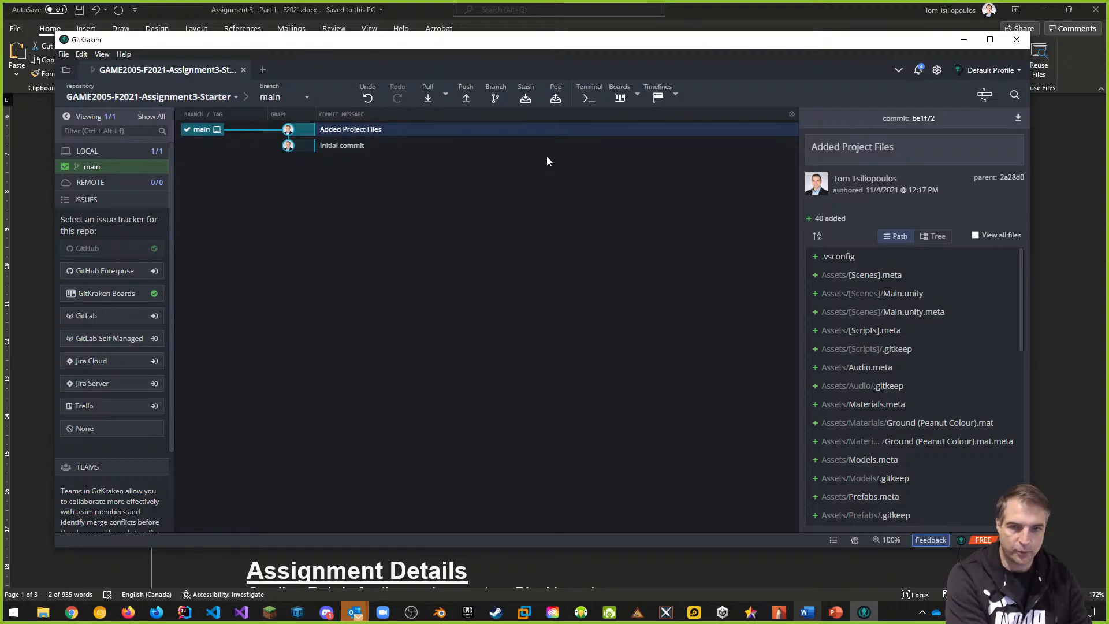
Push to a new public GitHub remote created under the GeorgeBrownCollege account, keeping the repository name GAME2005-F2021-Assignment3-Starter
left_click(467, 98)
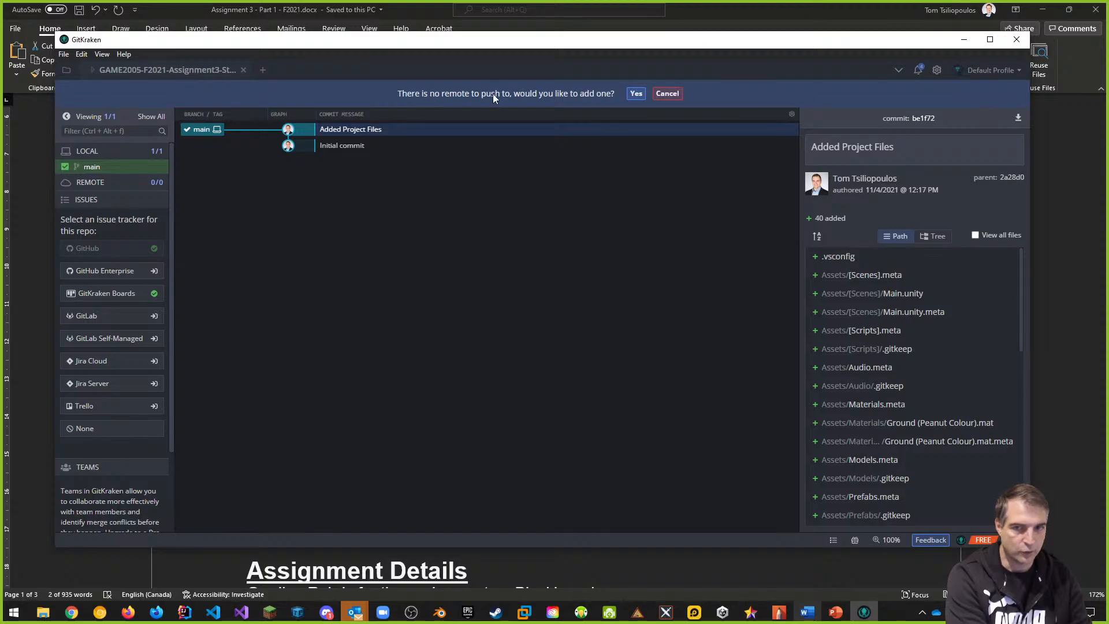
left_click(635, 94)
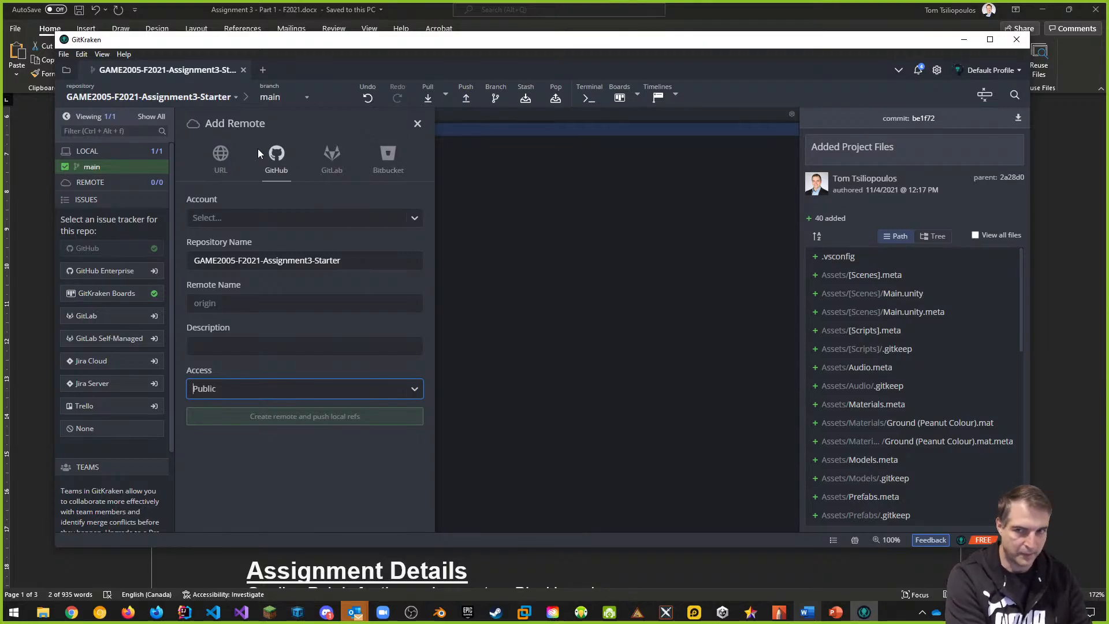
left_click(415, 218)
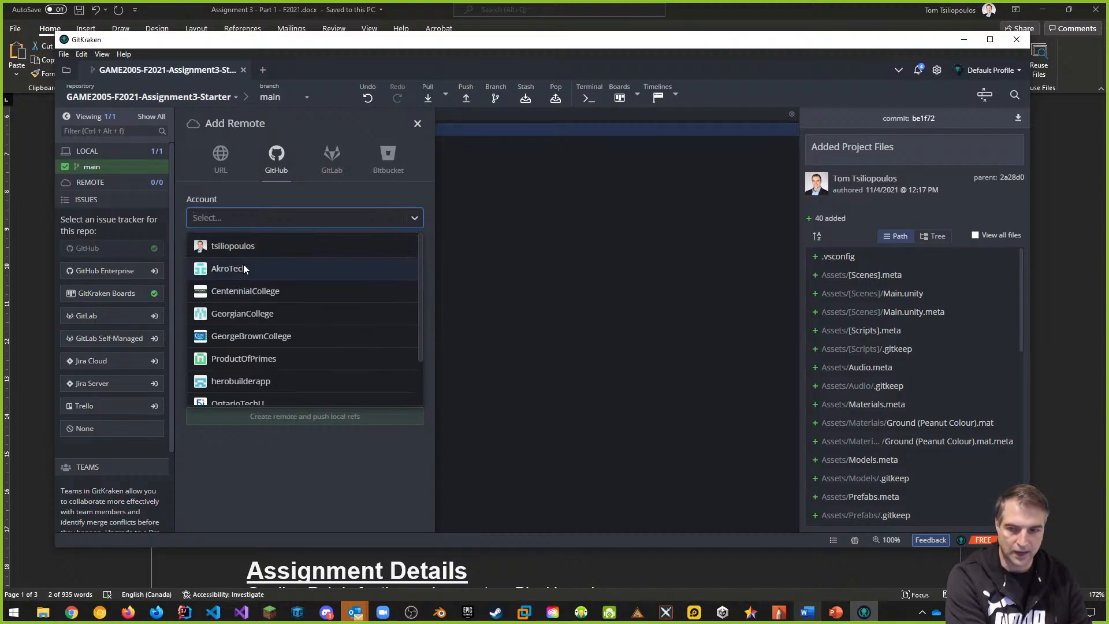
left_click(252, 336)
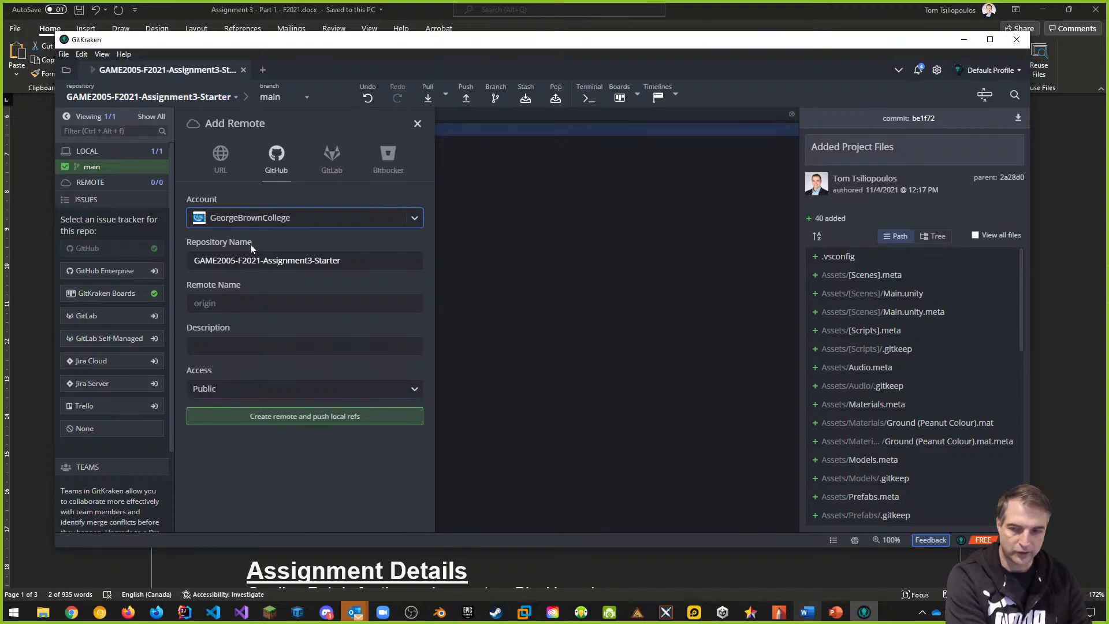
left_click(409, 391)
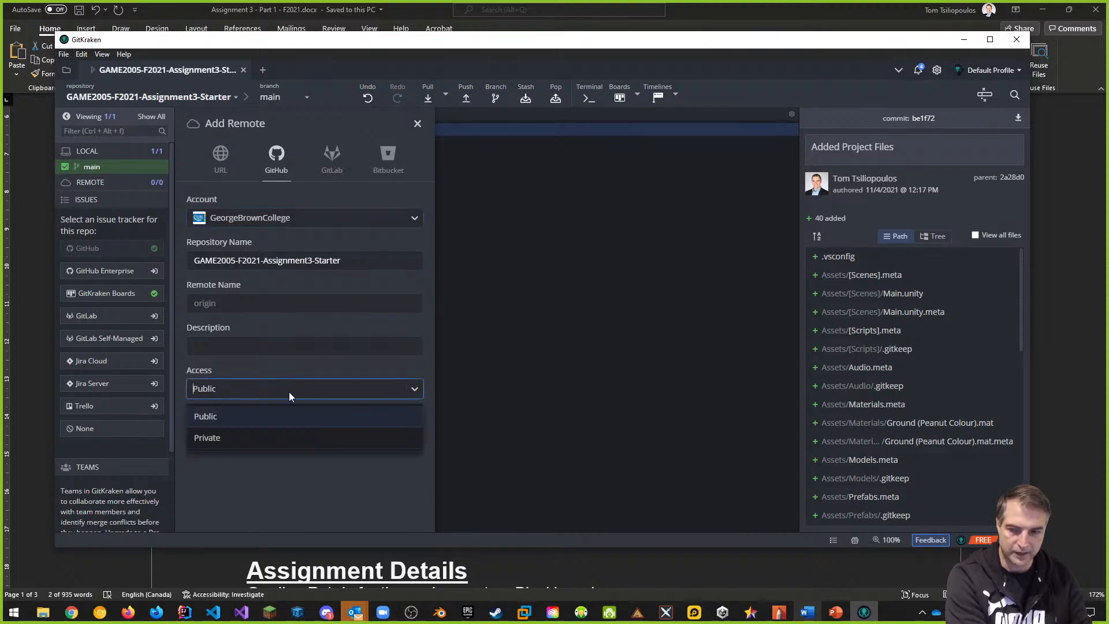
left_click(222, 437)
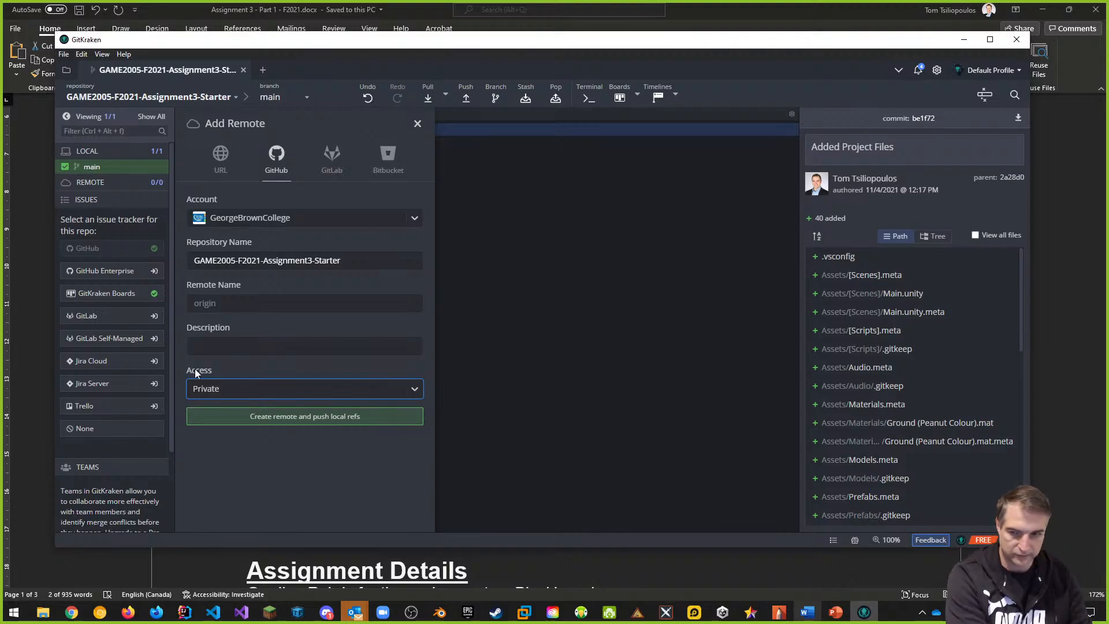
left_click(245, 387)
left_click(217, 415)
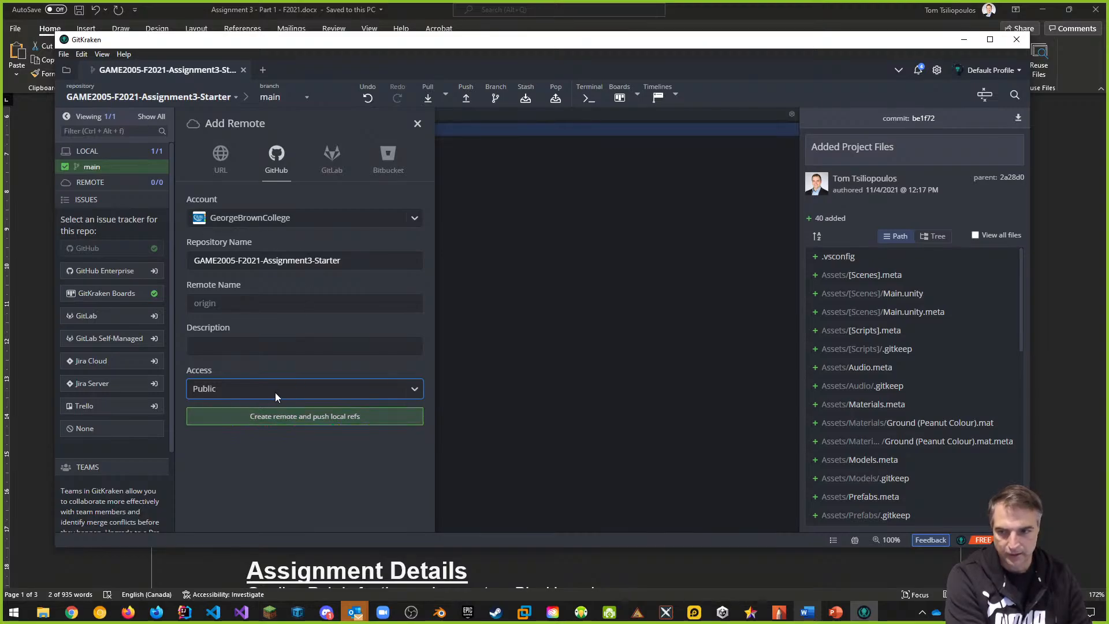
left_click(302, 416)
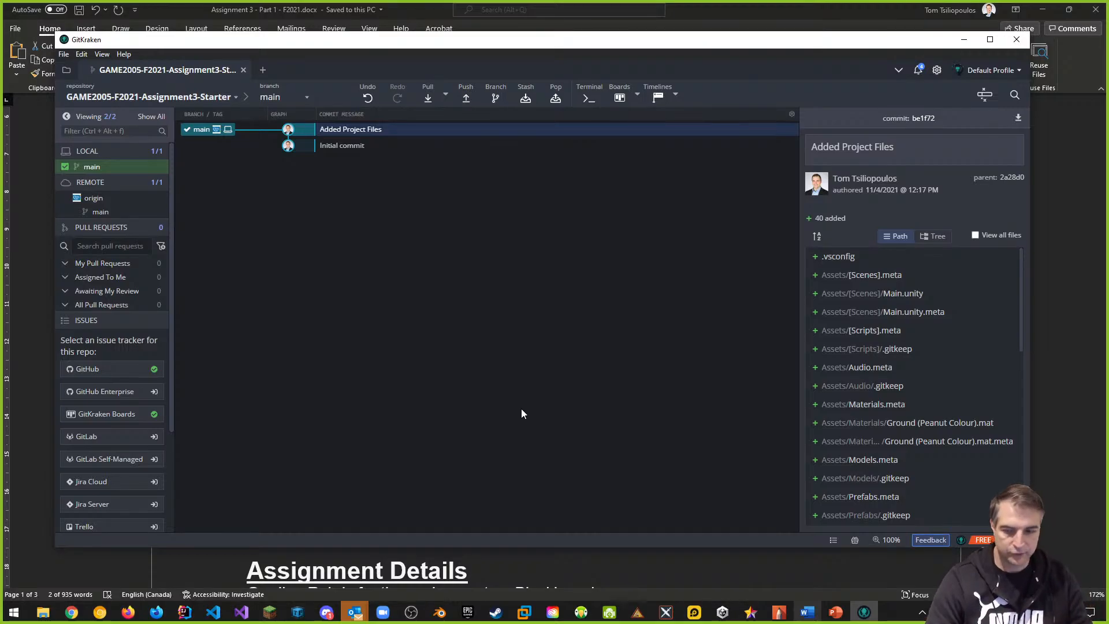
Switch to Chrome and open the GAME2005-F2021-Assignment3-Starter repository from George Brown College's GitHub page in a new tab
mouse_move(71, 612)
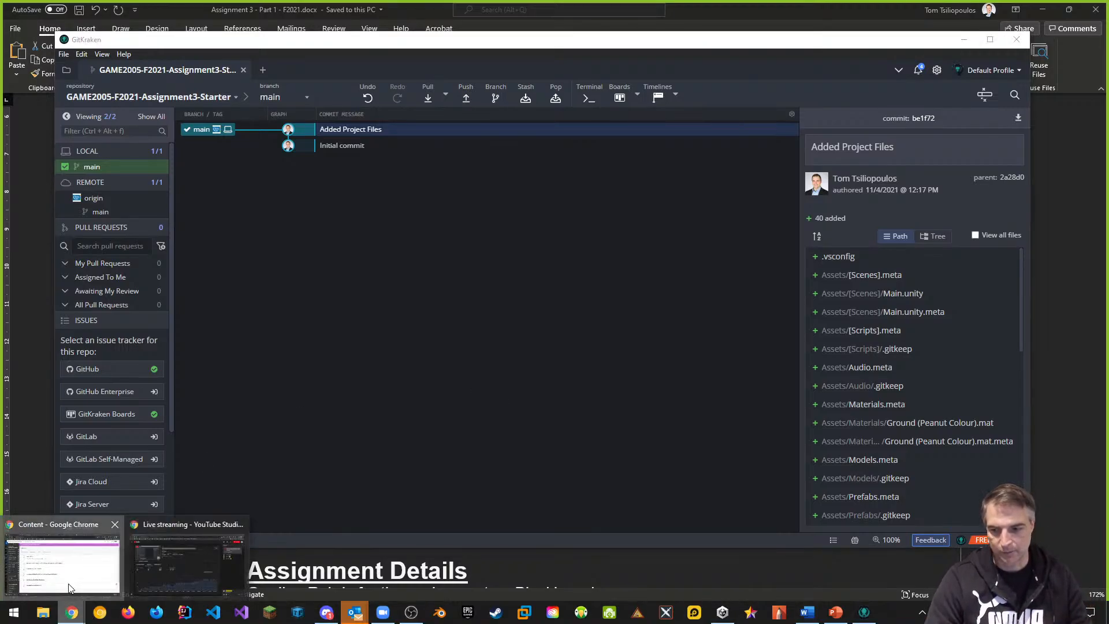
left_click(62, 555)
left_click(968, 10)
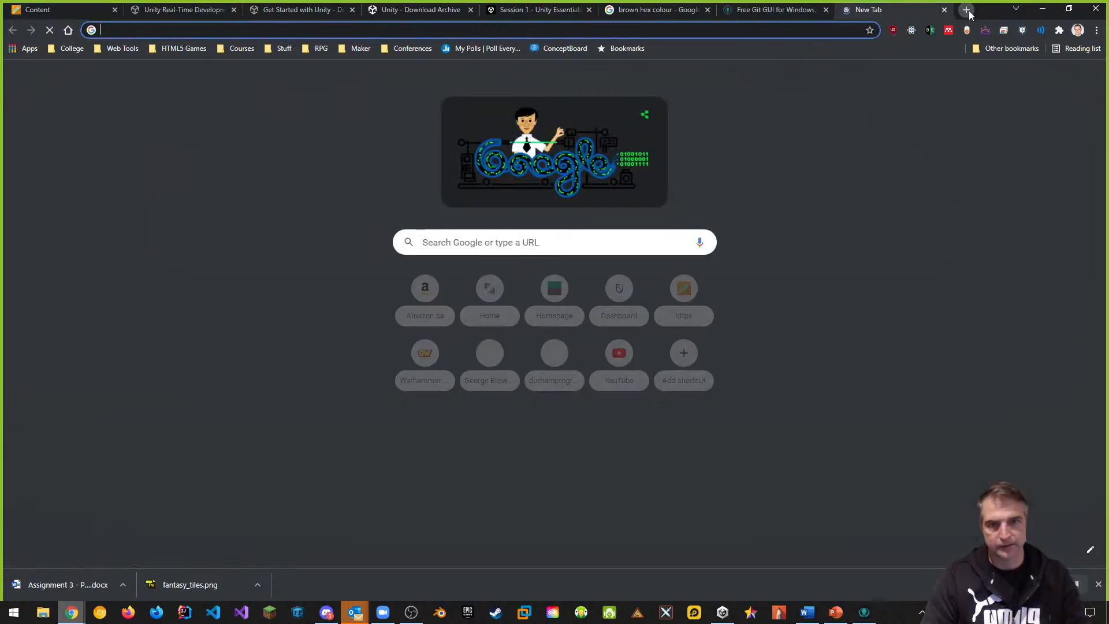
type("git")
key("Down")
key("Down")
key("Down")
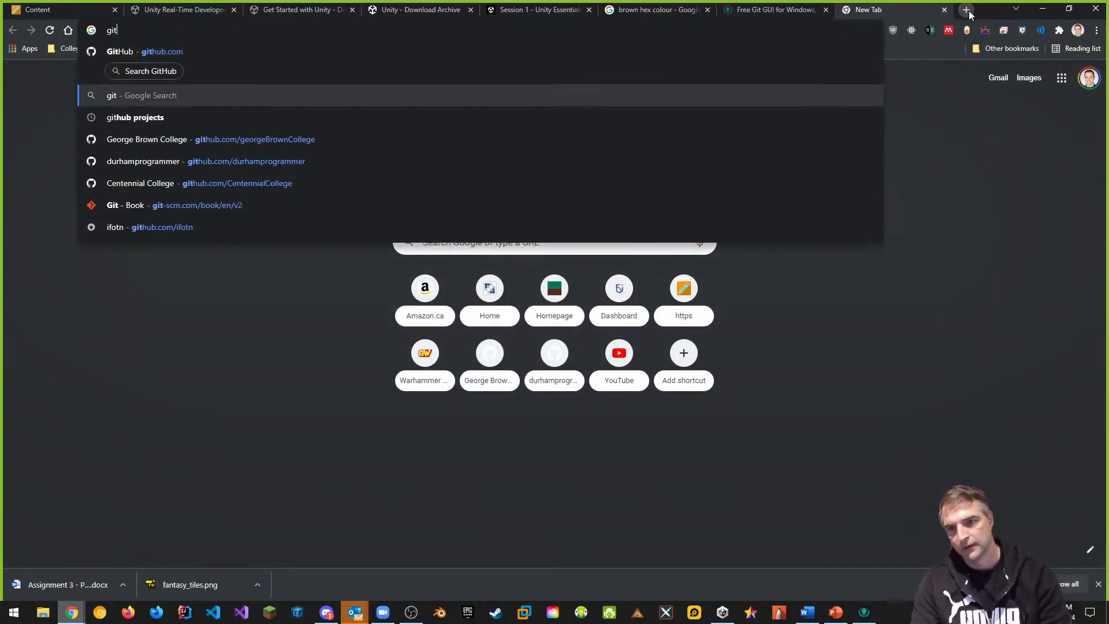
key("Return")
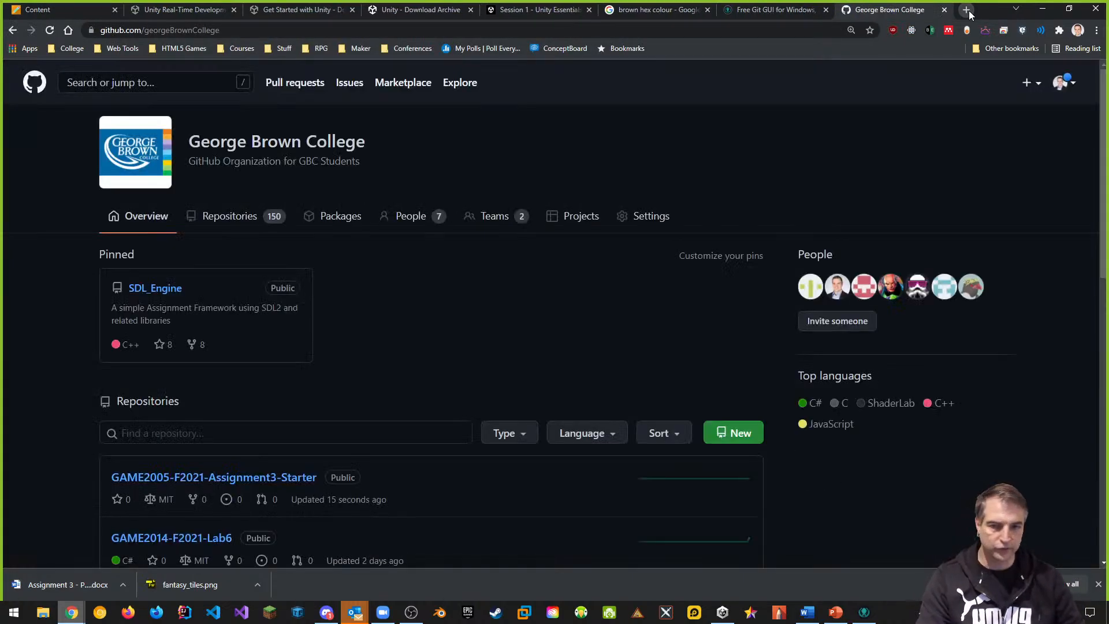
scroll(401, 304, "down", 2)
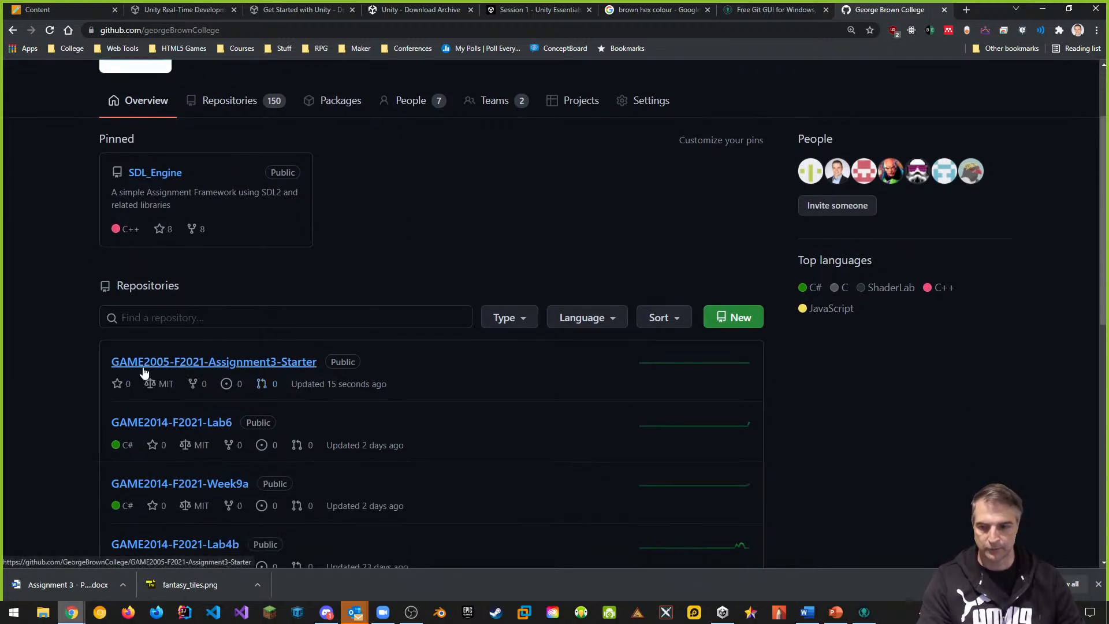
left_click(247, 364)
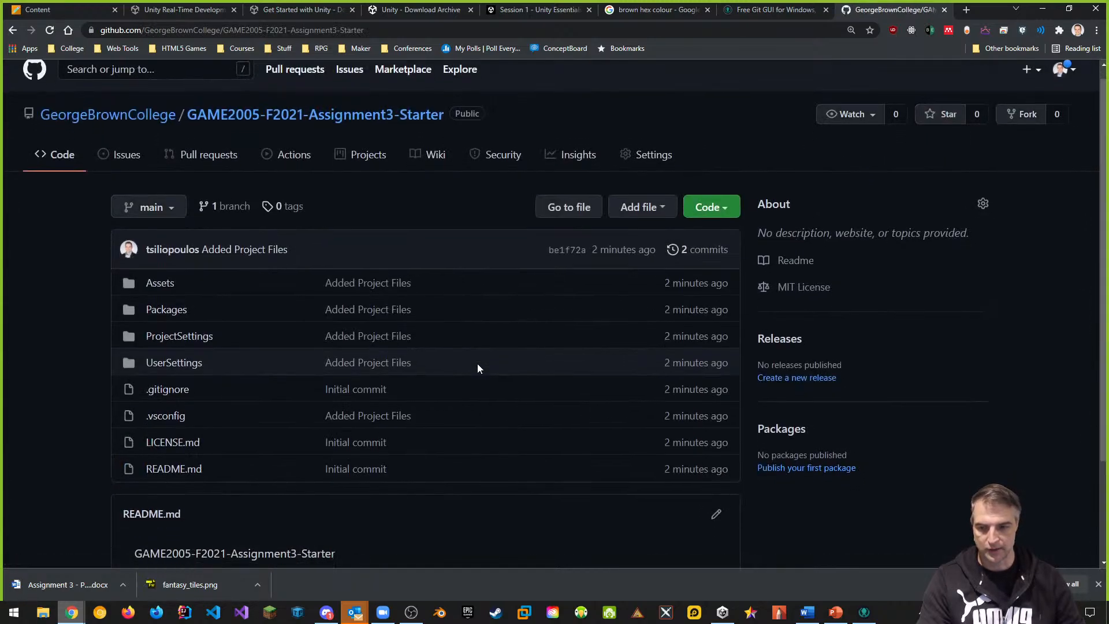
Examine the pushed Assets folder and the contents of its Models subfolder, and return to the repository's root
scroll(477, 364, "down", 1)
left_click(160, 239)
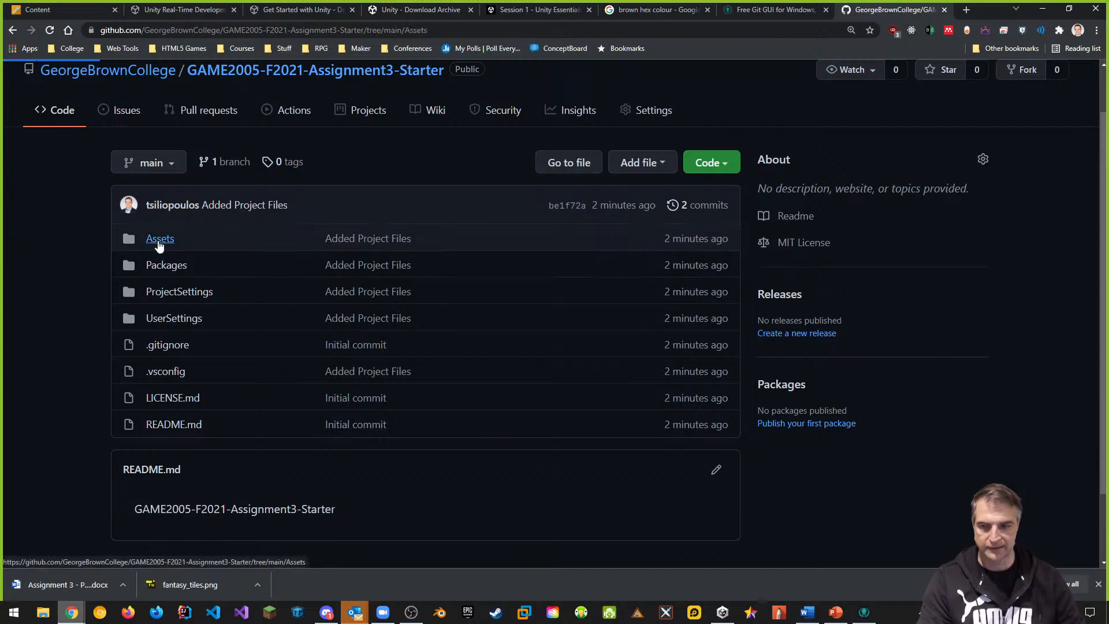
scroll(295, 338, "down", 2)
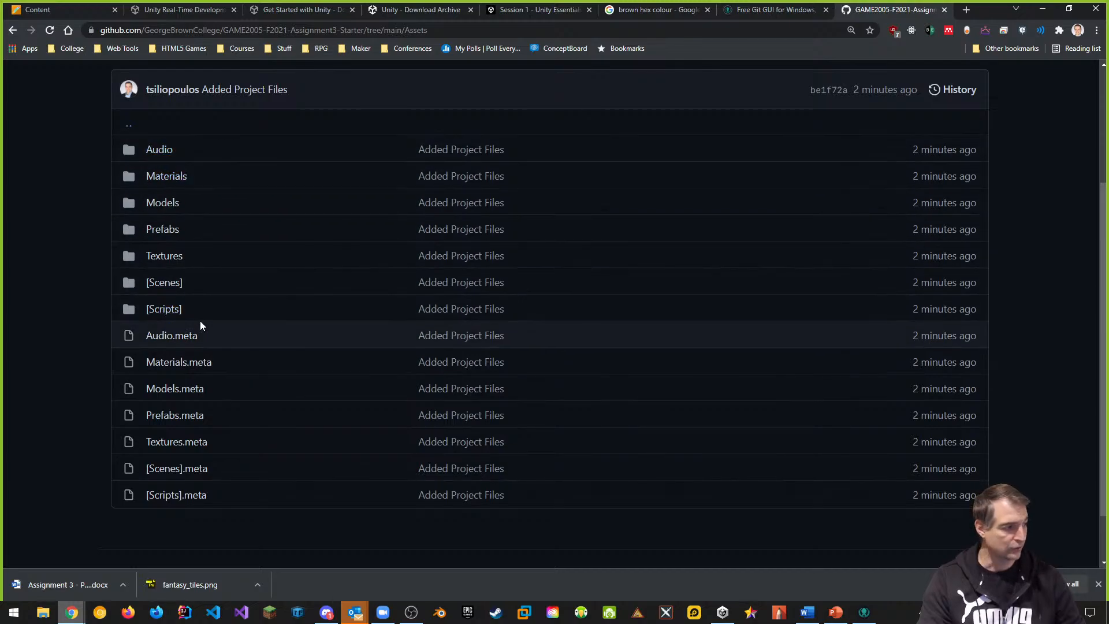
left_click(164, 210)
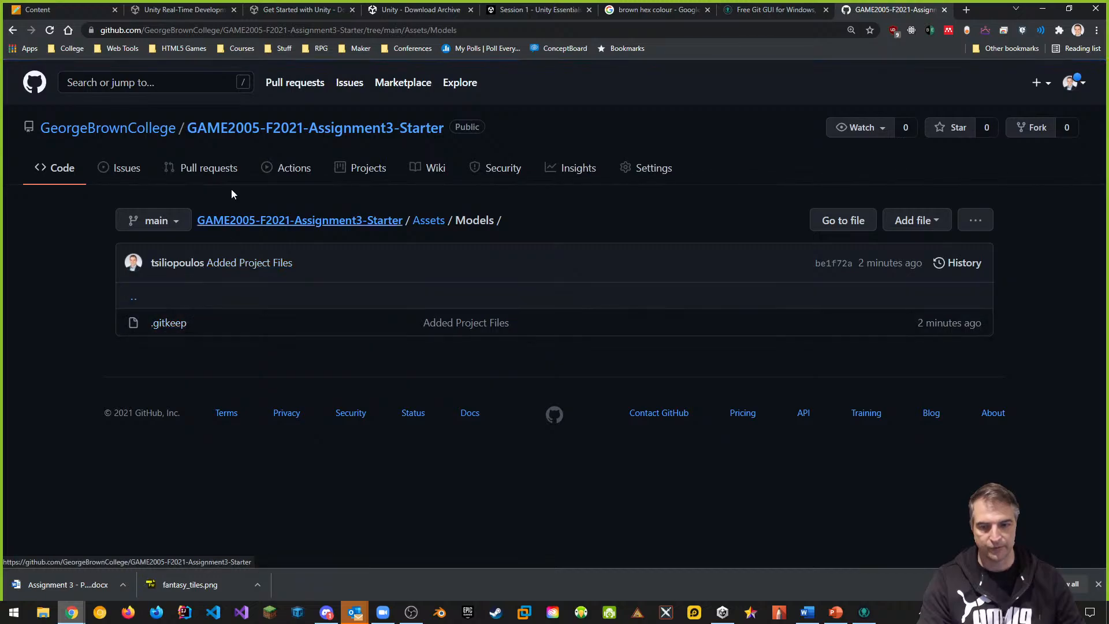
left_click(12, 30)
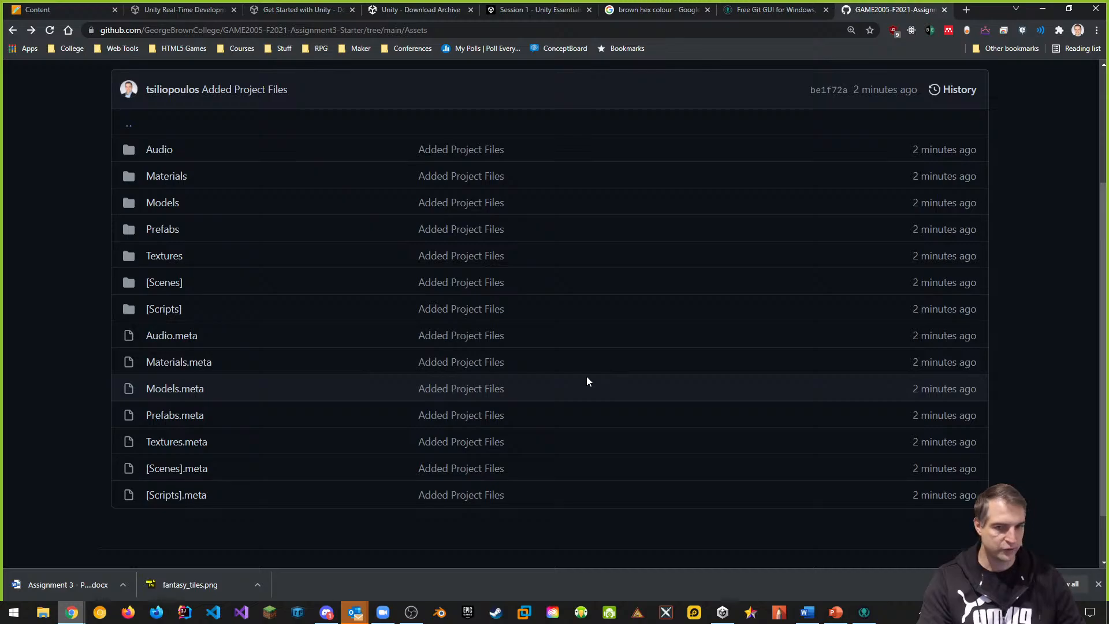
scroll(490, 366, "up", 3)
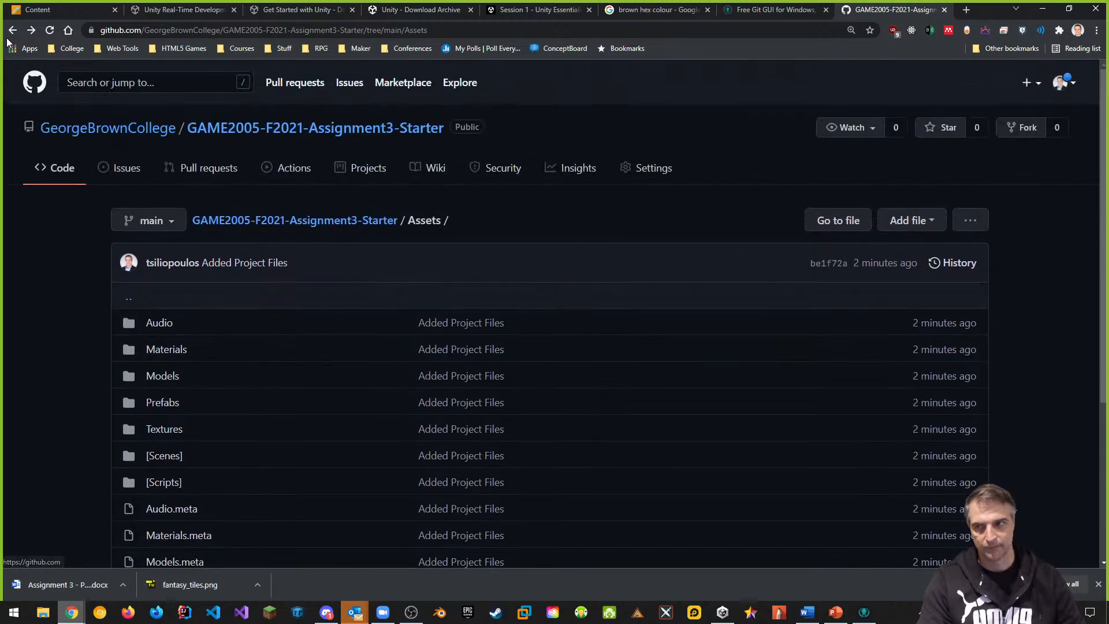
left_click(295, 220)
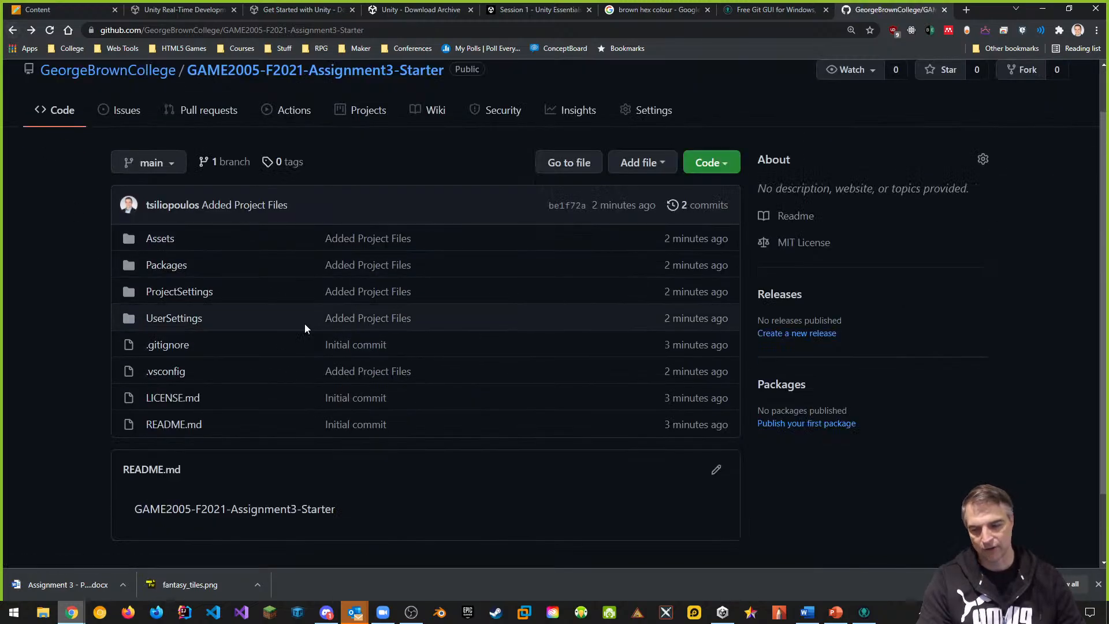
Open README.md for editing and insert a space after the # so its first line becomes a Markdown heading
scroll(477, 445, "up", 1)
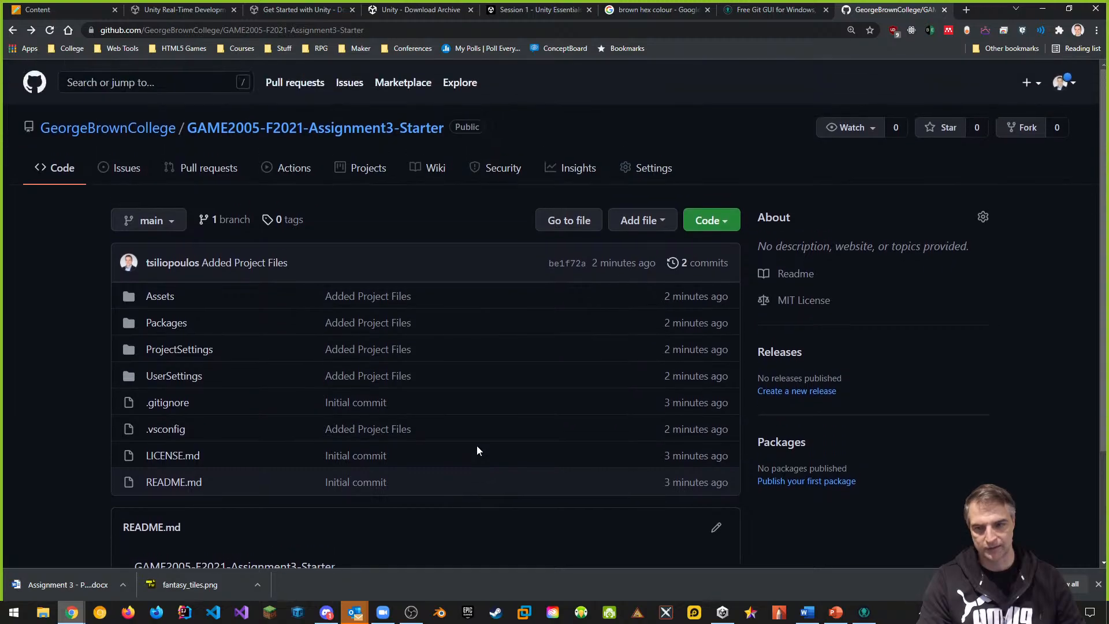
scroll(474, 446, "down", 1)
scroll(472, 446, "down", 1)
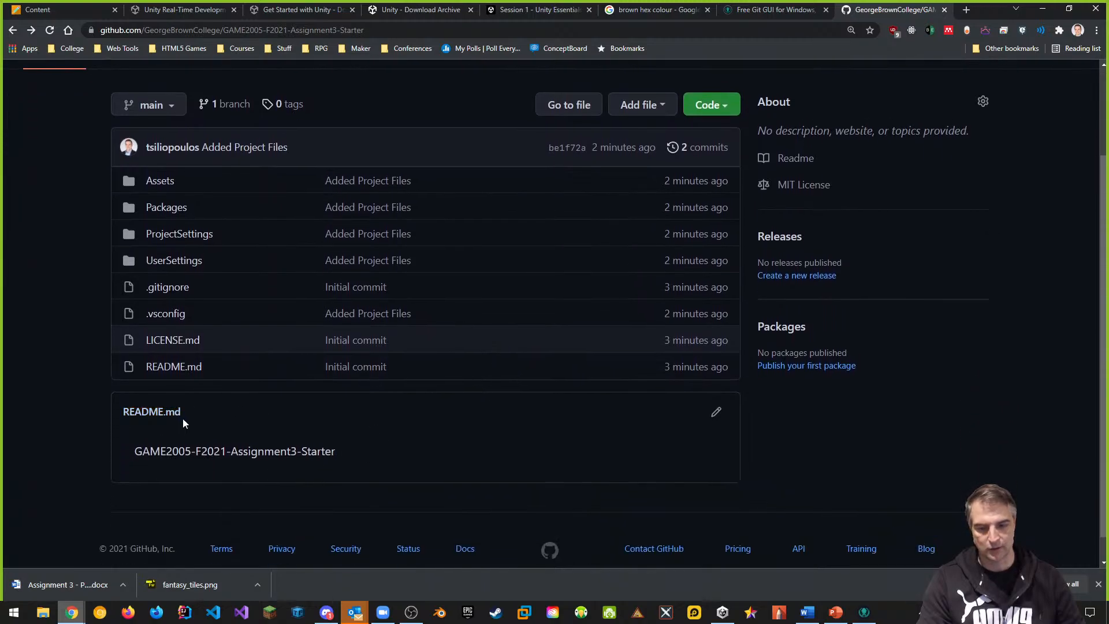
left_click(716, 415)
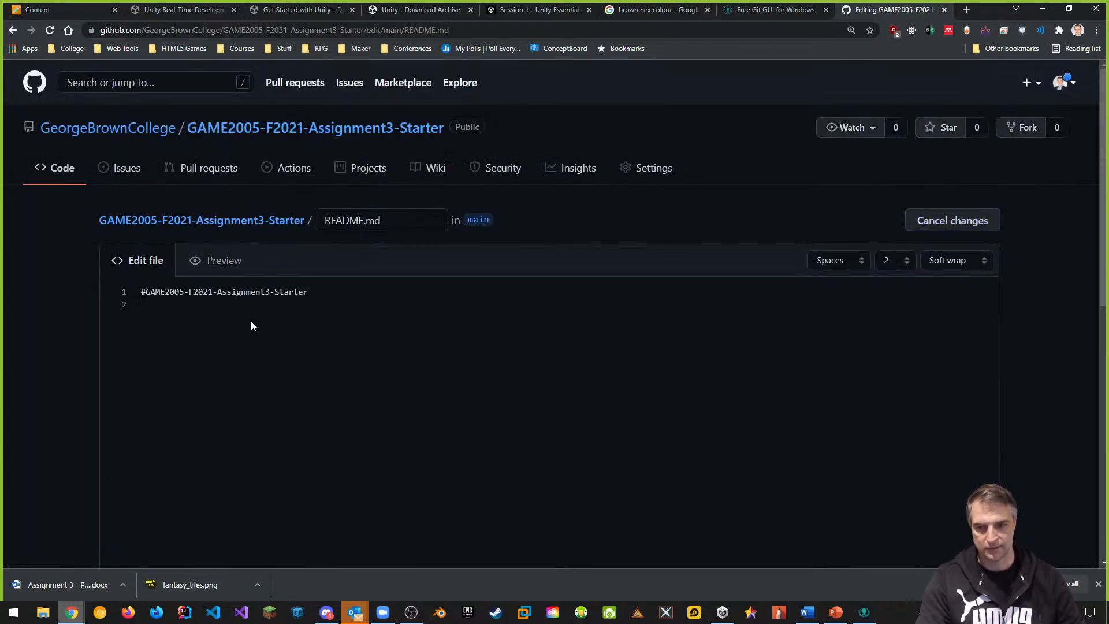
type("#")
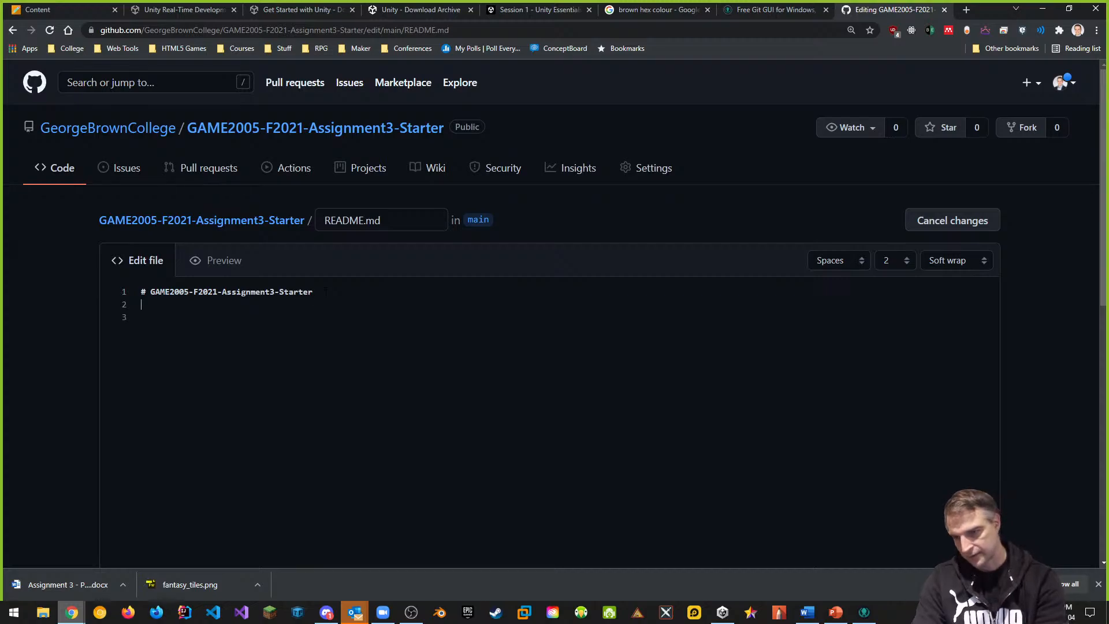
Add the description line "Starter Project for GAME2005 in the Fall2021 Semester for Assignment 3" below the README heading, separated by a blank line
key("Return")
key("Return")
type("Start")
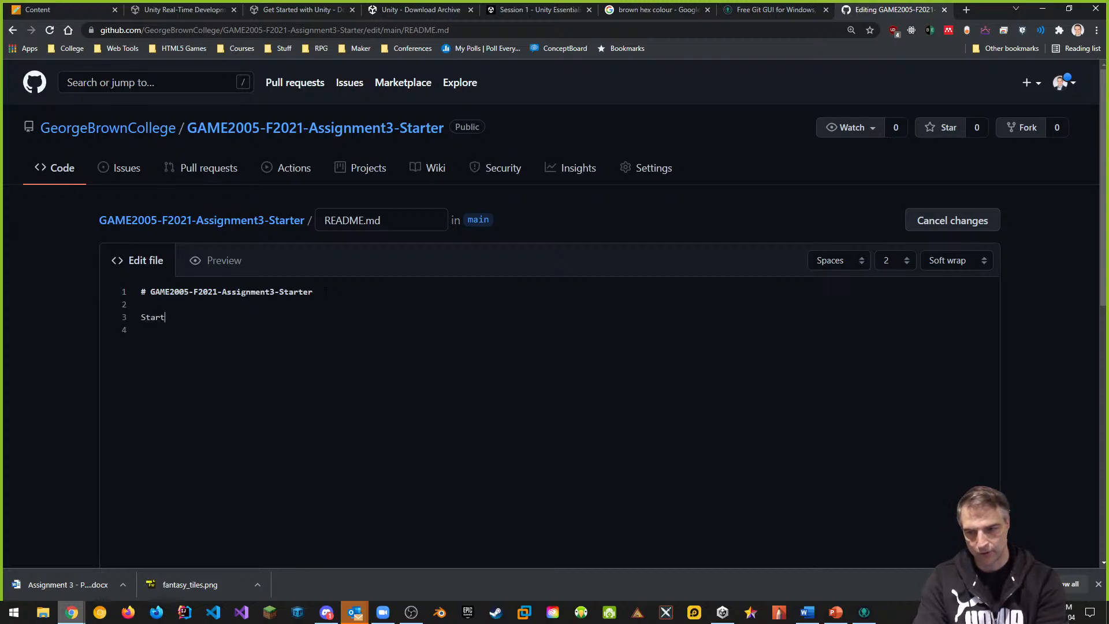
type("er Project for ")
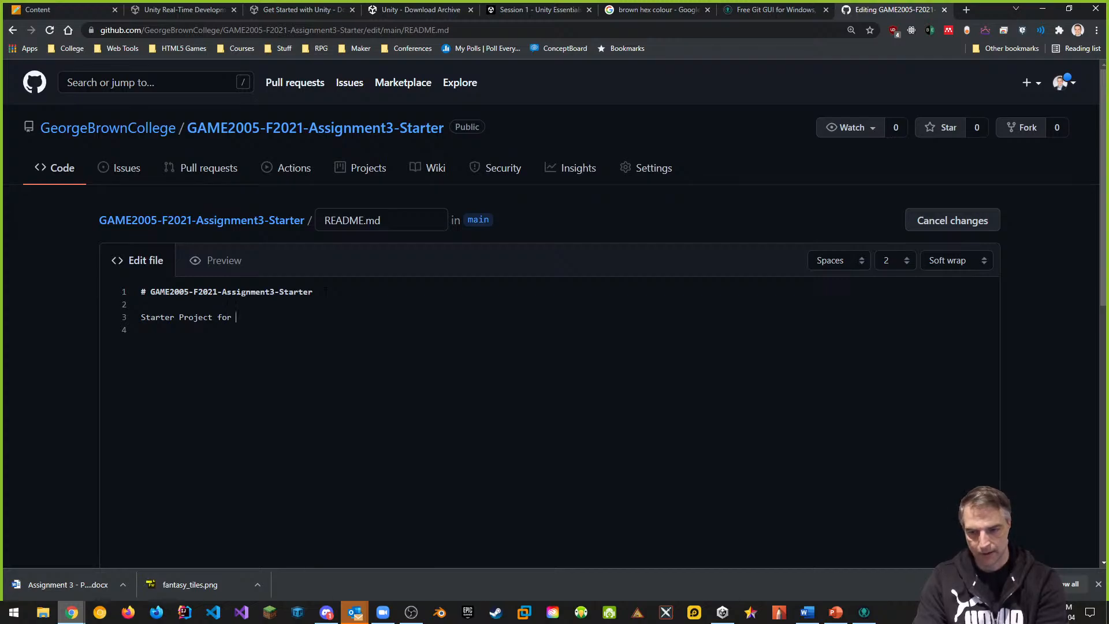
type("GAME2005 -")
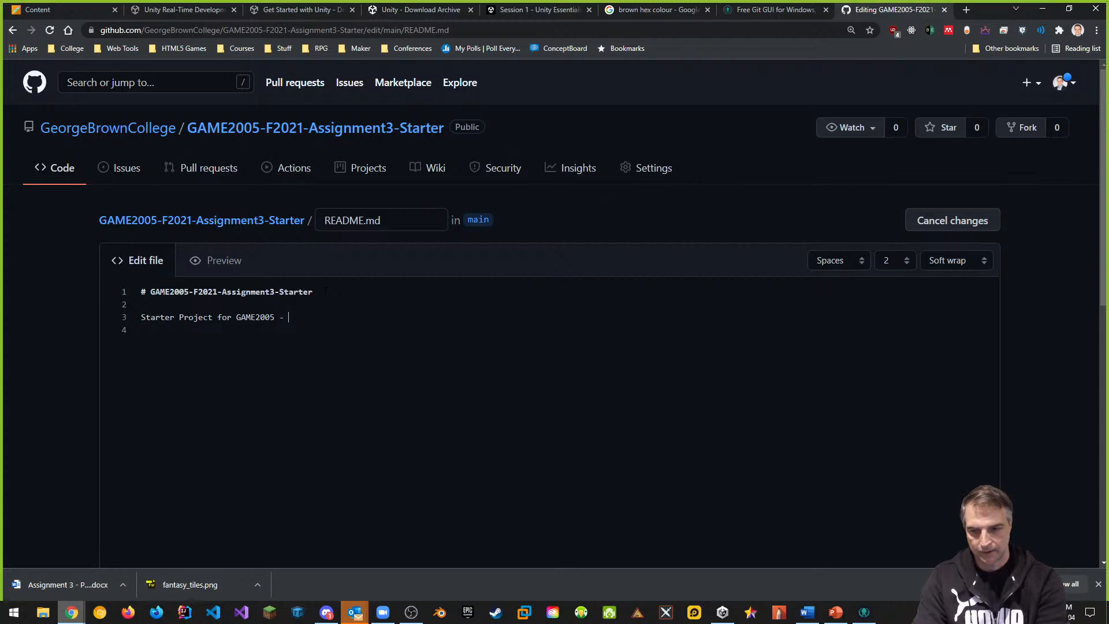
key("BackSpace")
key("BackSpace")
type("in t")
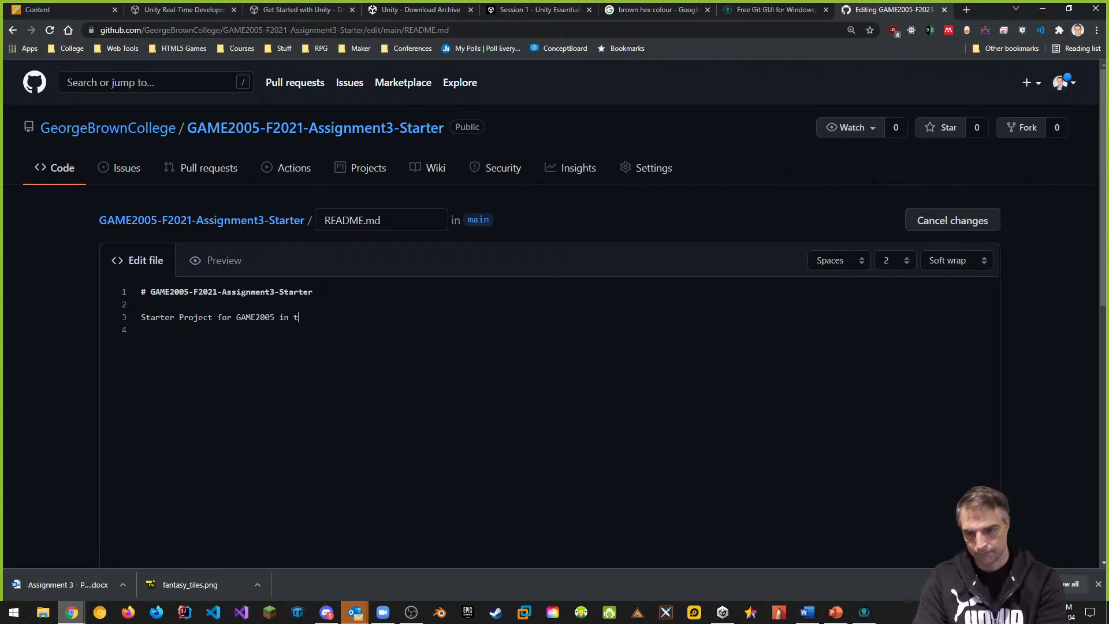
type("he Fall2021 ")
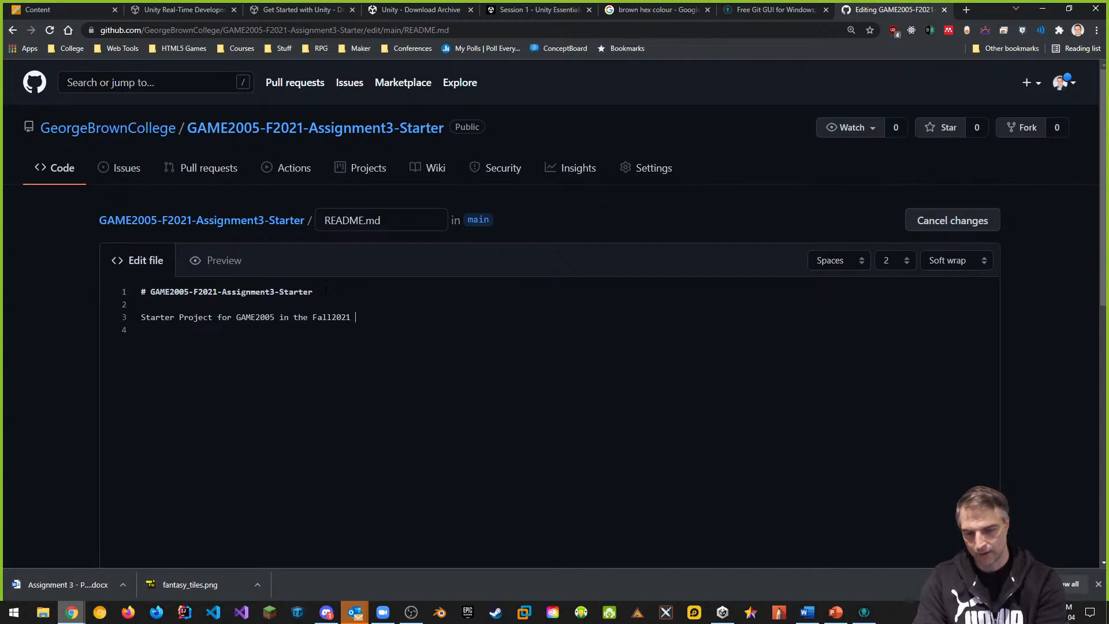
type("Semester")
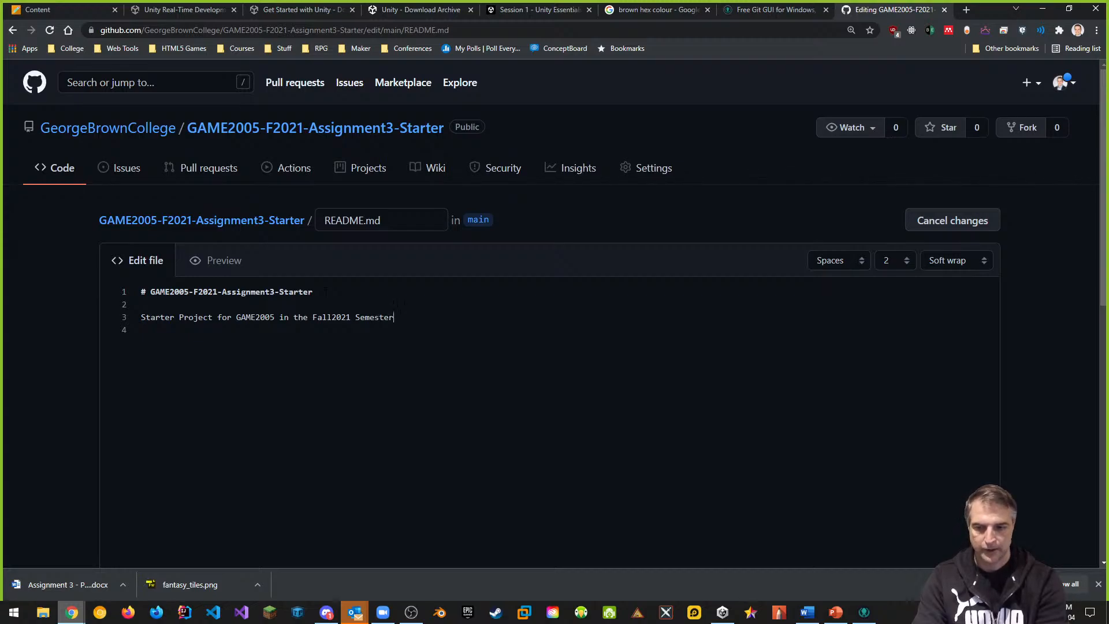
type(" for")
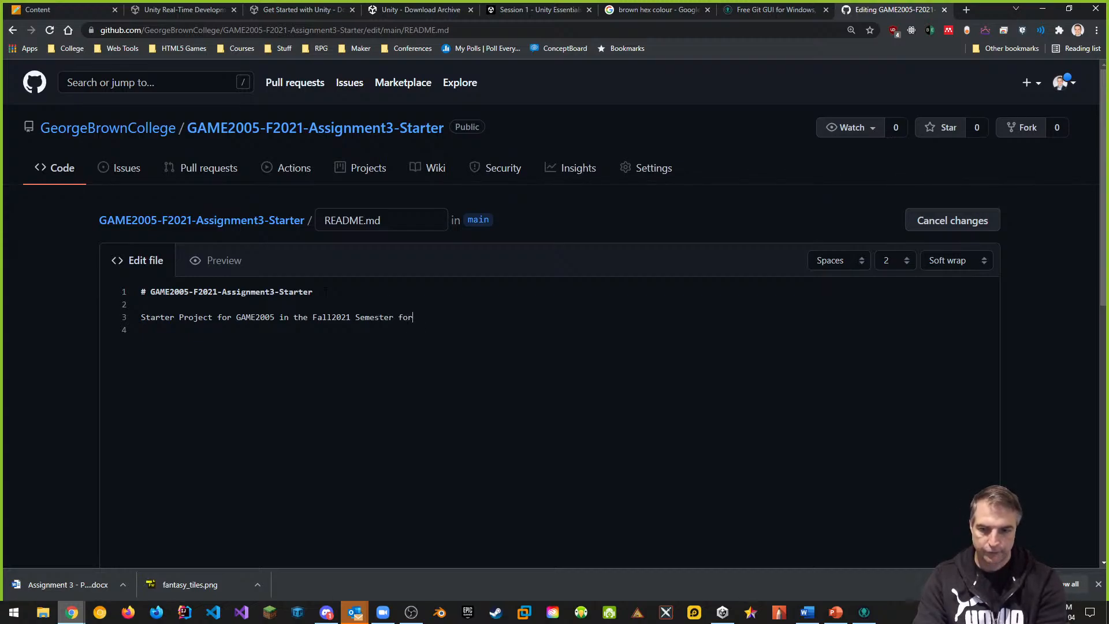
type(" Assignment 3")
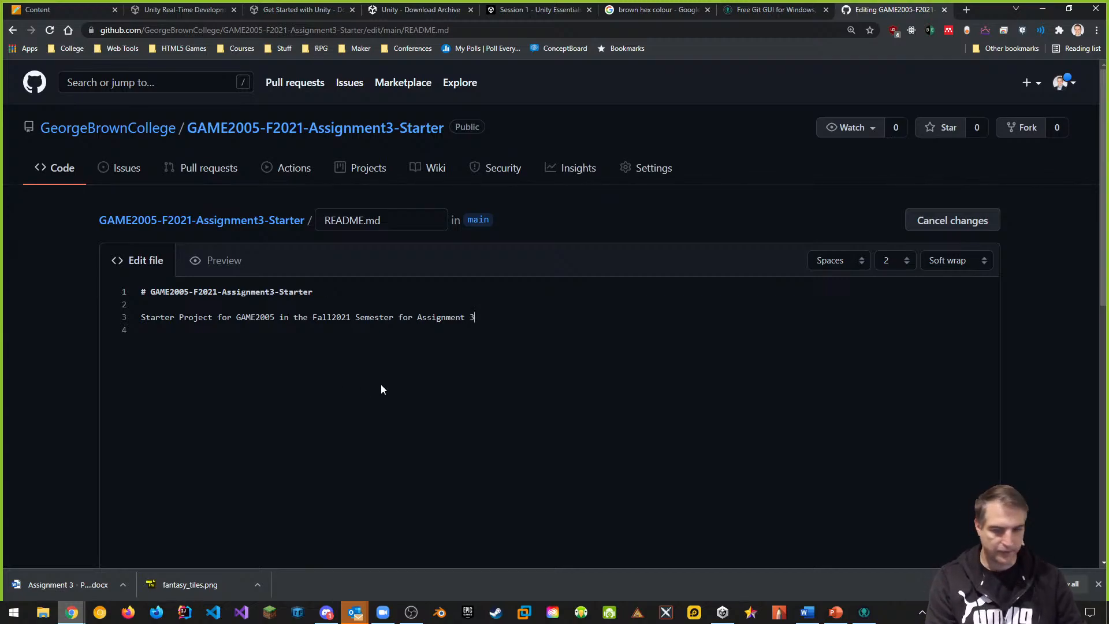
Commit the README.md edit directly to the main branch with the default message and return to the repository's root page
scroll(783, 399, "down", 6)
scroll(807, 467, "down", 3)
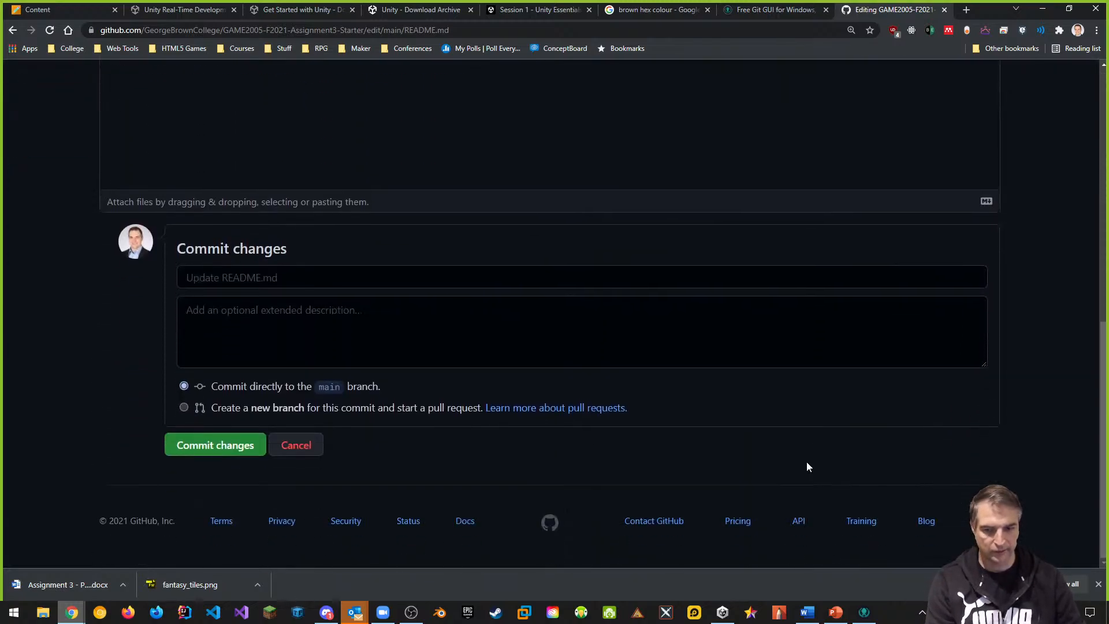
left_click(223, 450)
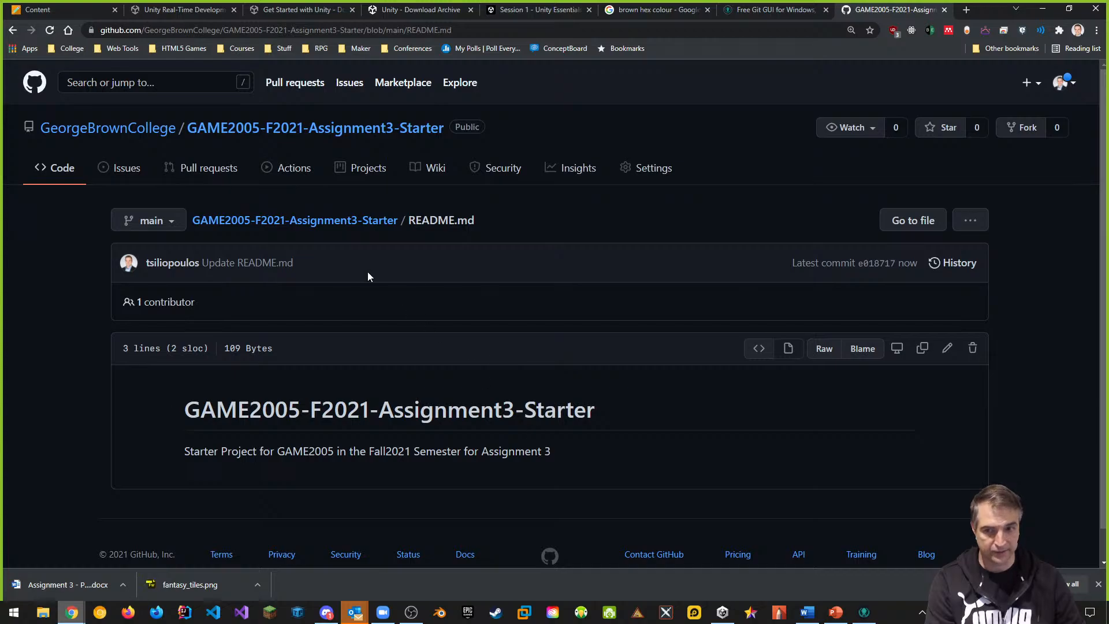
left_click(302, 223)
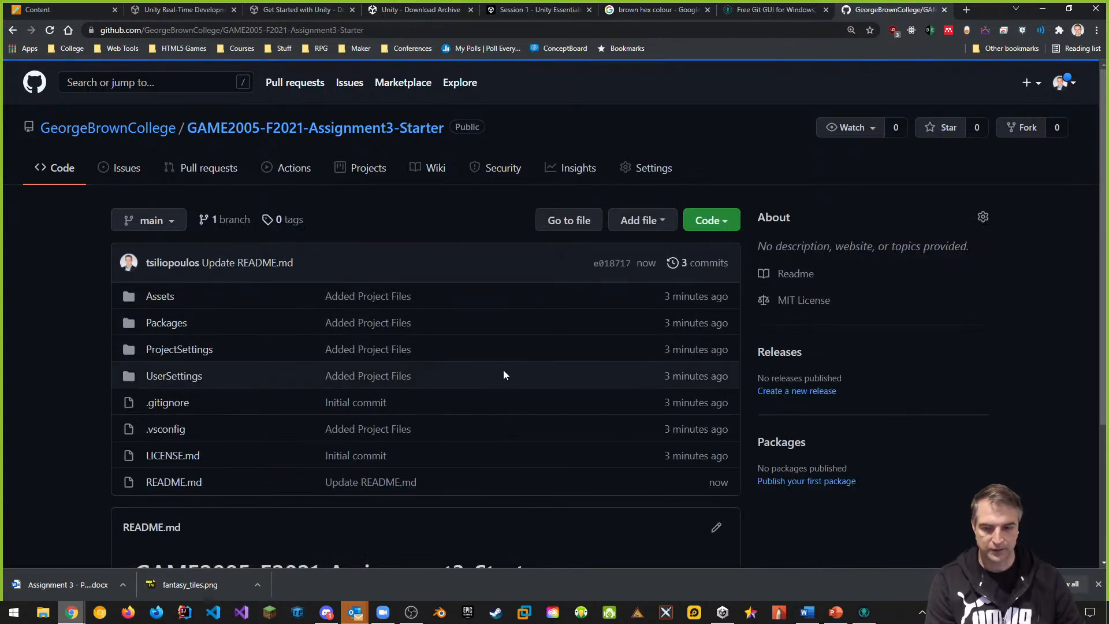
scroll(504, 373, "down", 3)
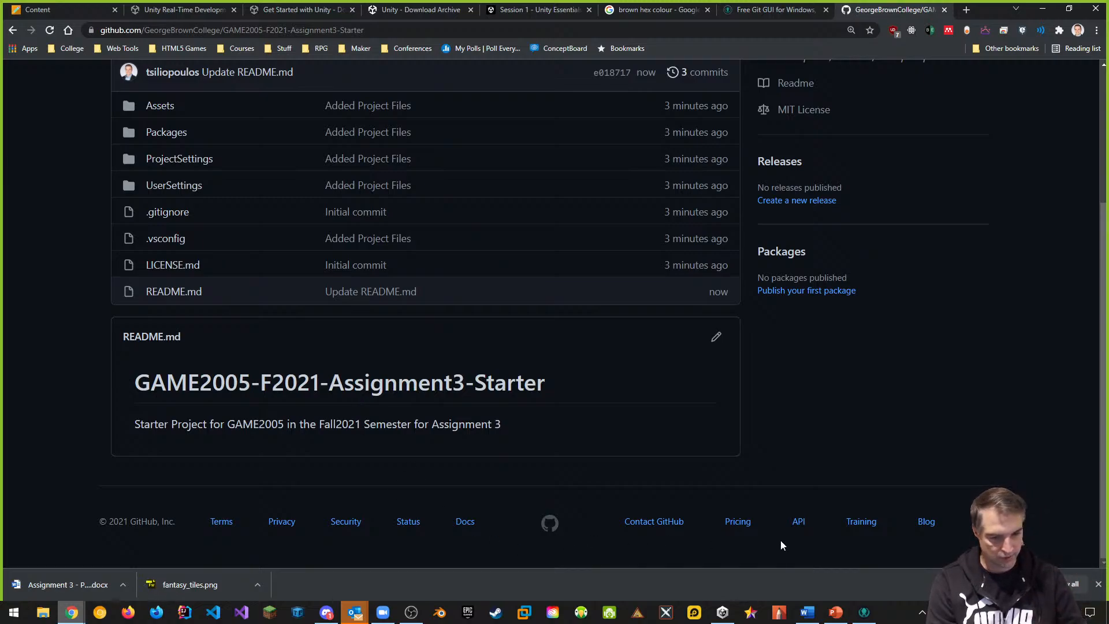
Switch to GitKraken and sync the local main branch with GitHub, setting origin/main as its push and pull target
left_click(861, 584)
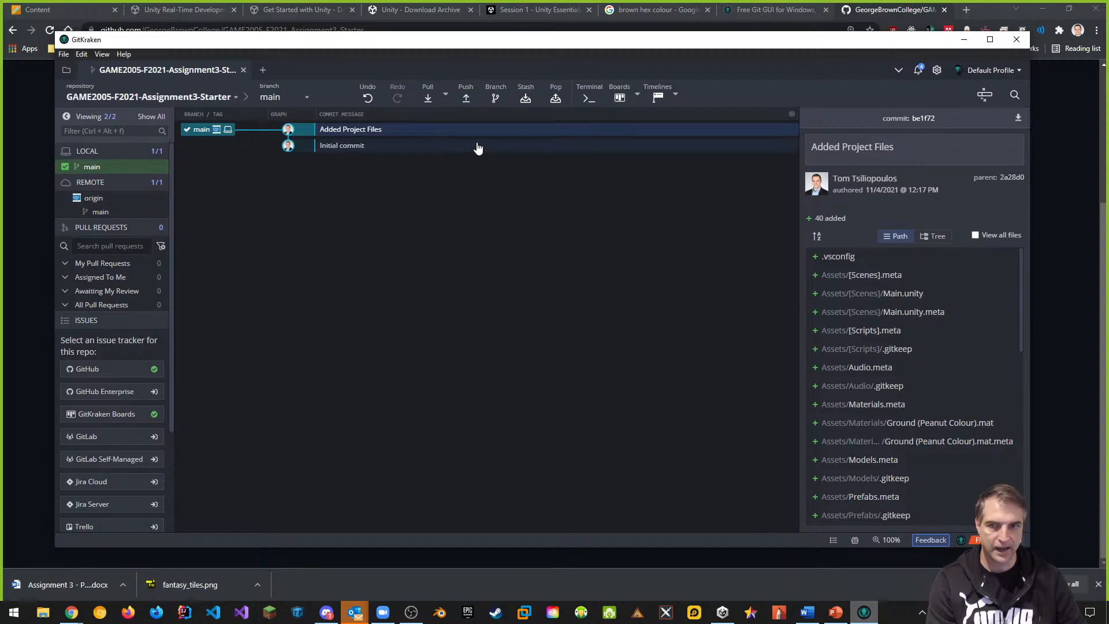
left_click(465, 98)
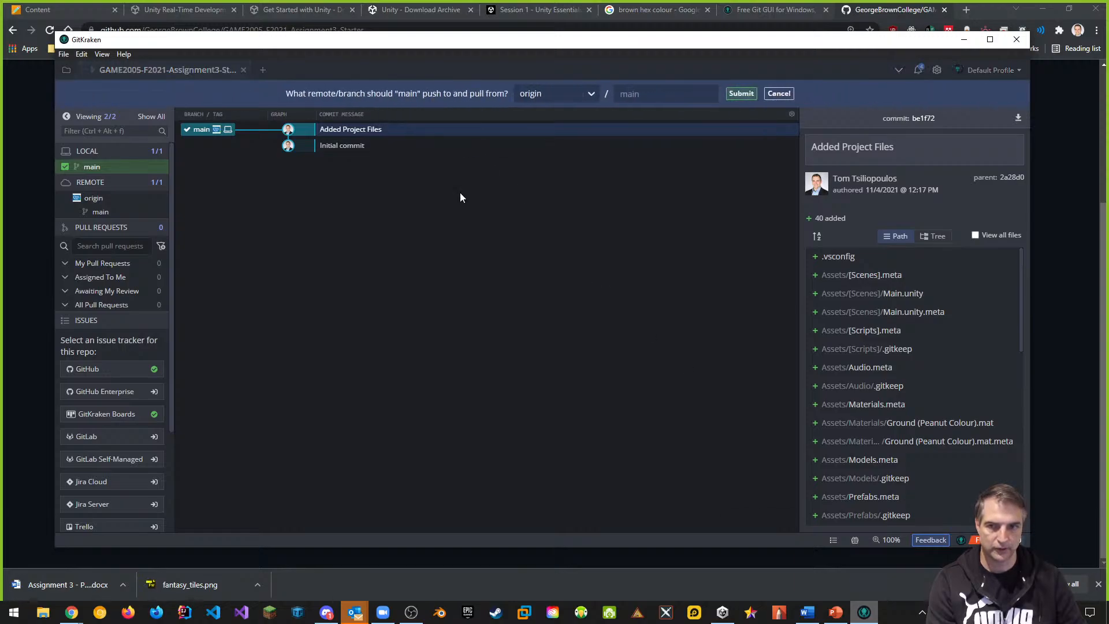
left_click(729, 93)
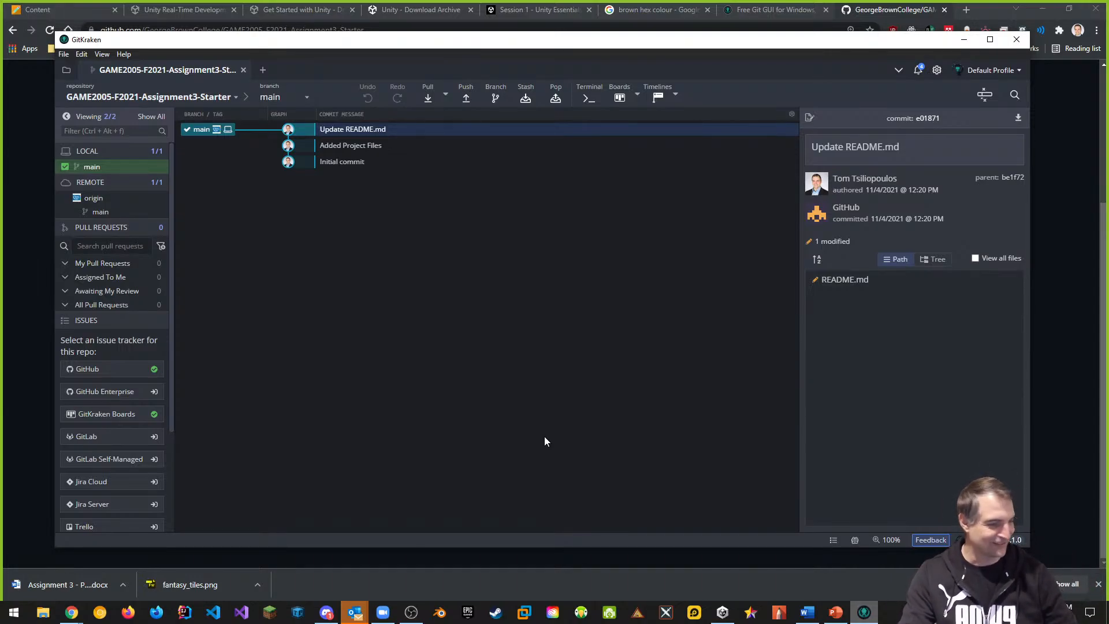
Check the repository's state with git status in a GitKraken terminal and close that terminal
left_click(587, 100)
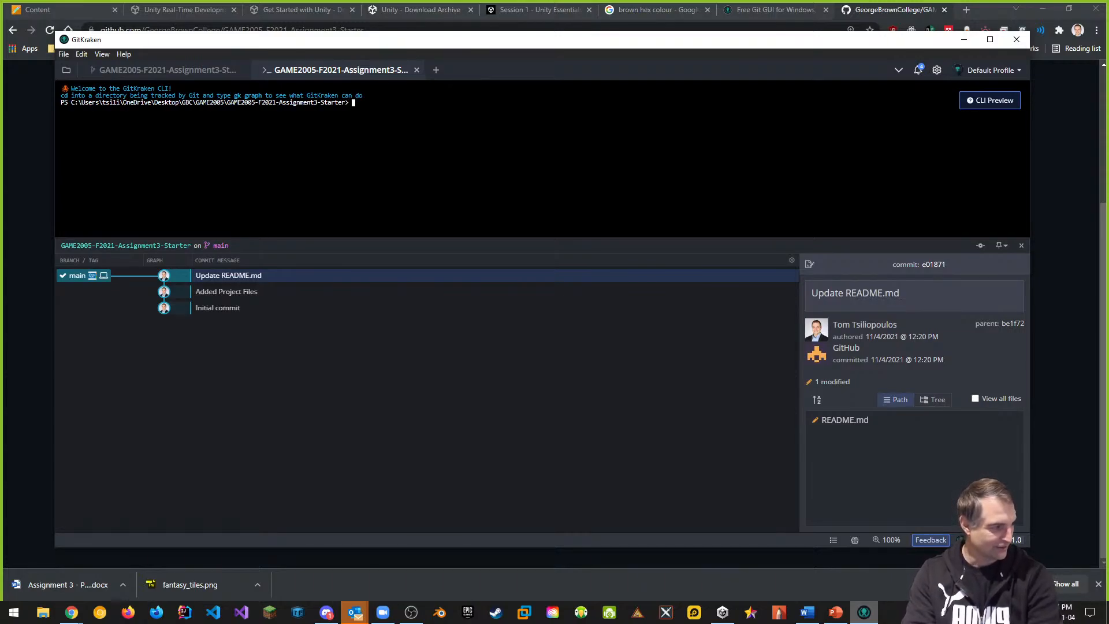
type("git status")
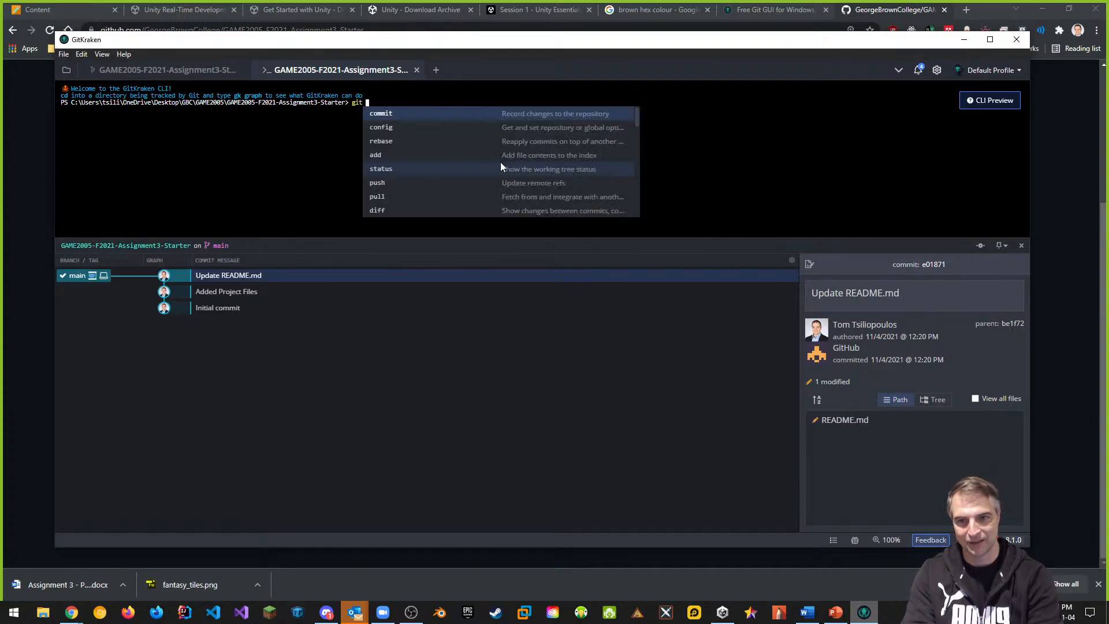
key("Return")
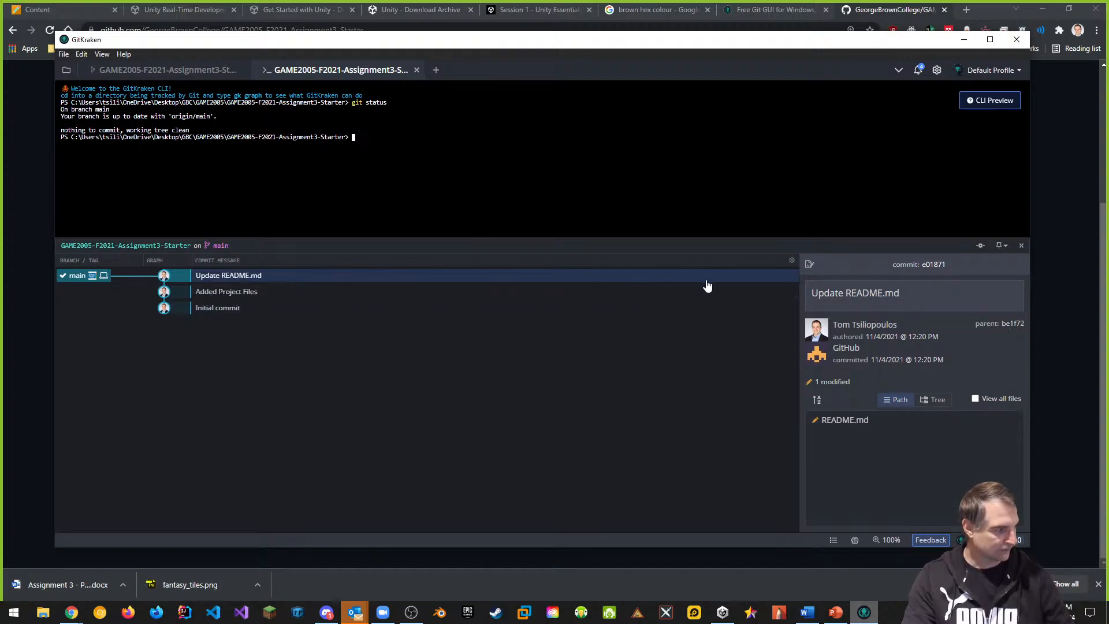
left_click(418, 70)
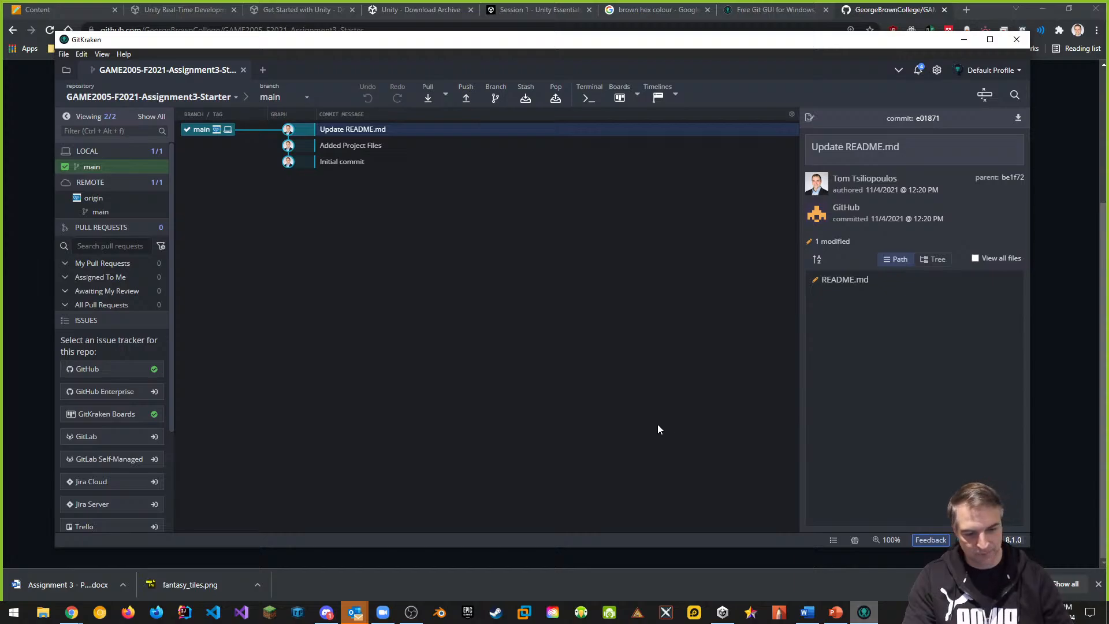
Switch to Unity Hub and open the GAME2005-F2021-Assignment3-Starter project
left_click(723, 612)
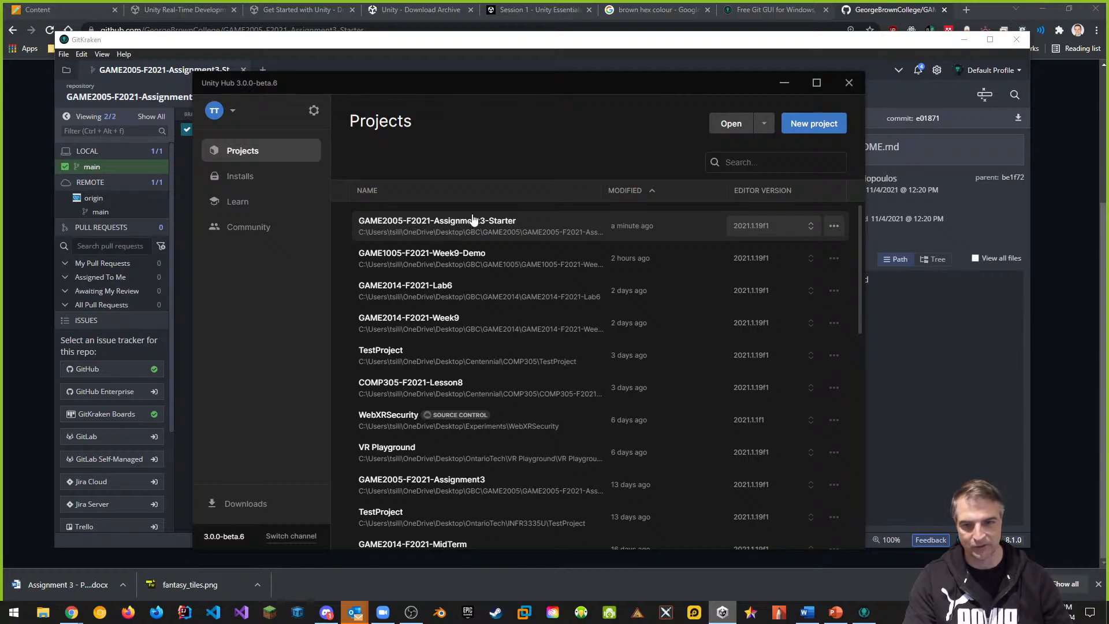
left_click(514, 233)
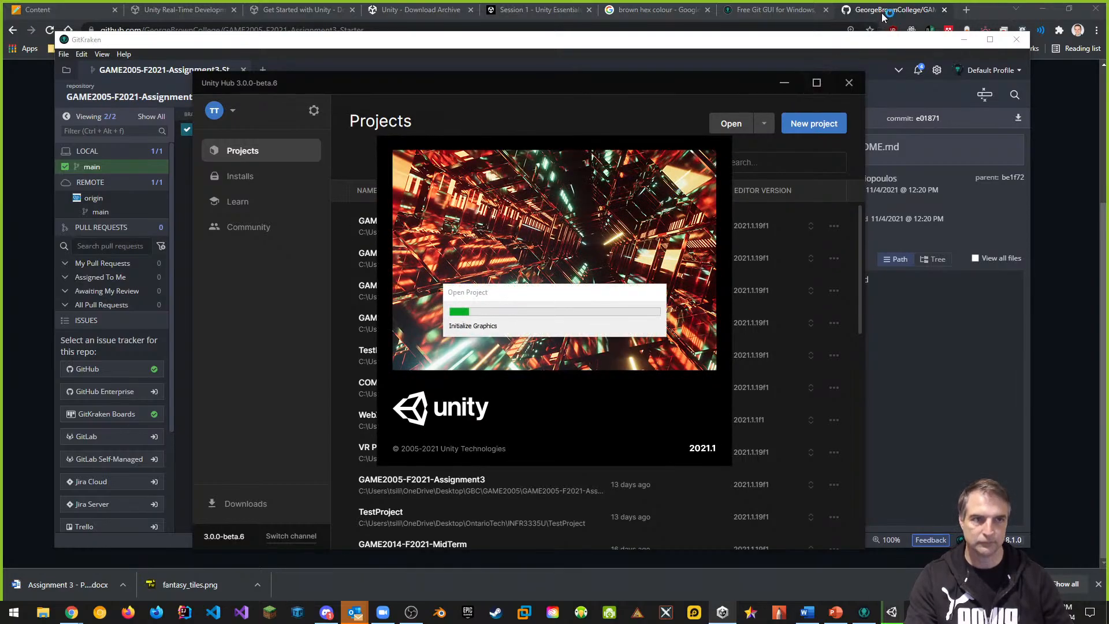
Switch to Chrome and copy the web address of the GAME2005-F2021-Assignment3-Starter repository on GitHub
left_click(89, 14)
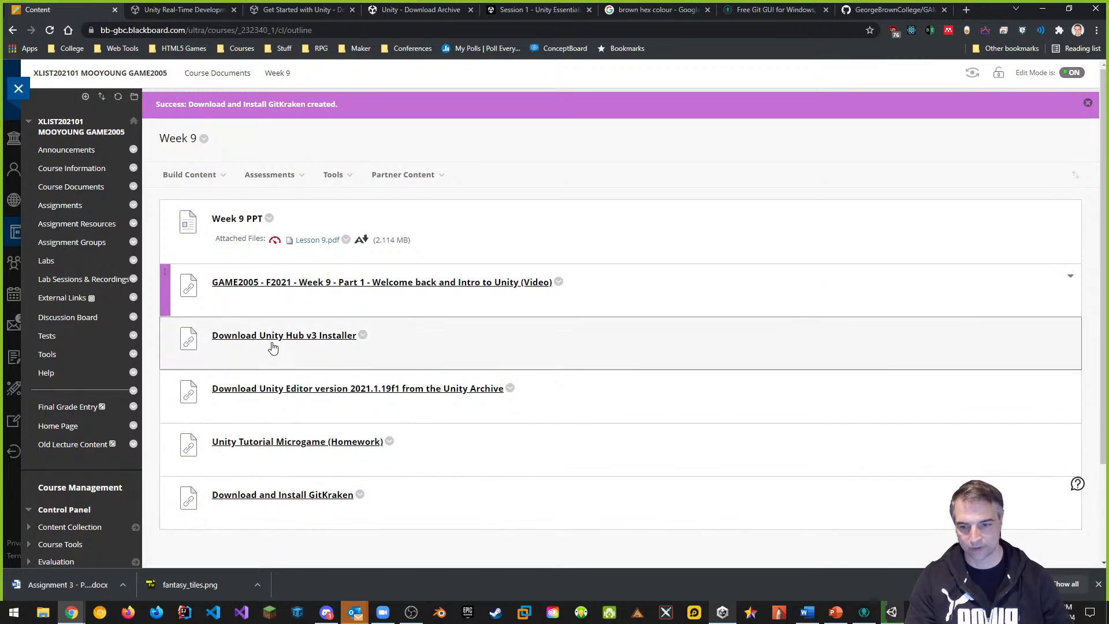
left_click(919, 10)
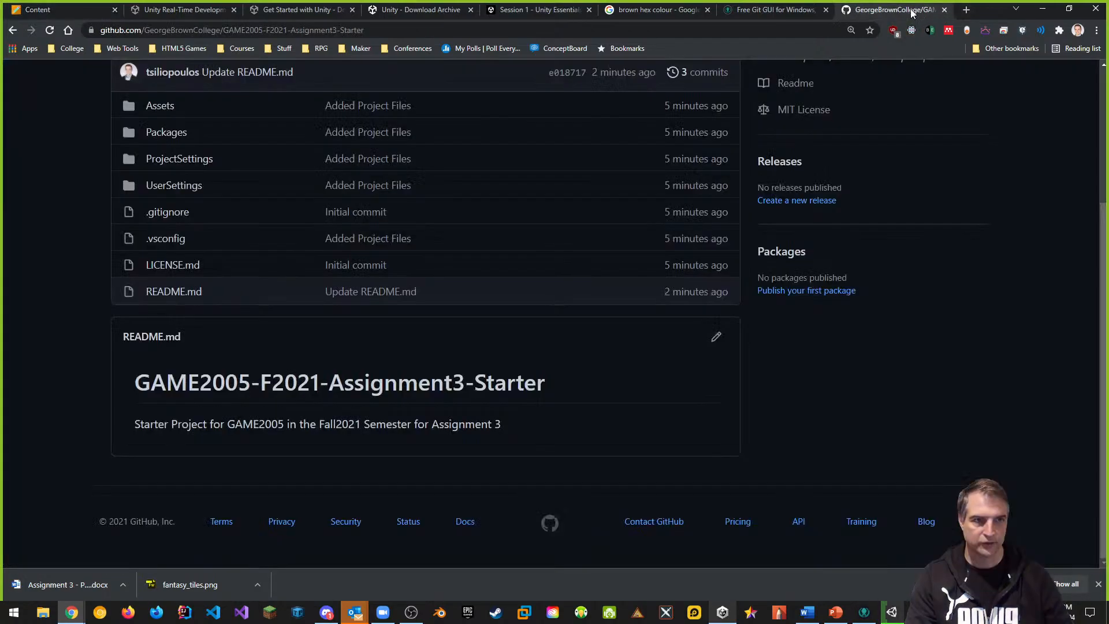
scroll(392, 157, "up", 4)
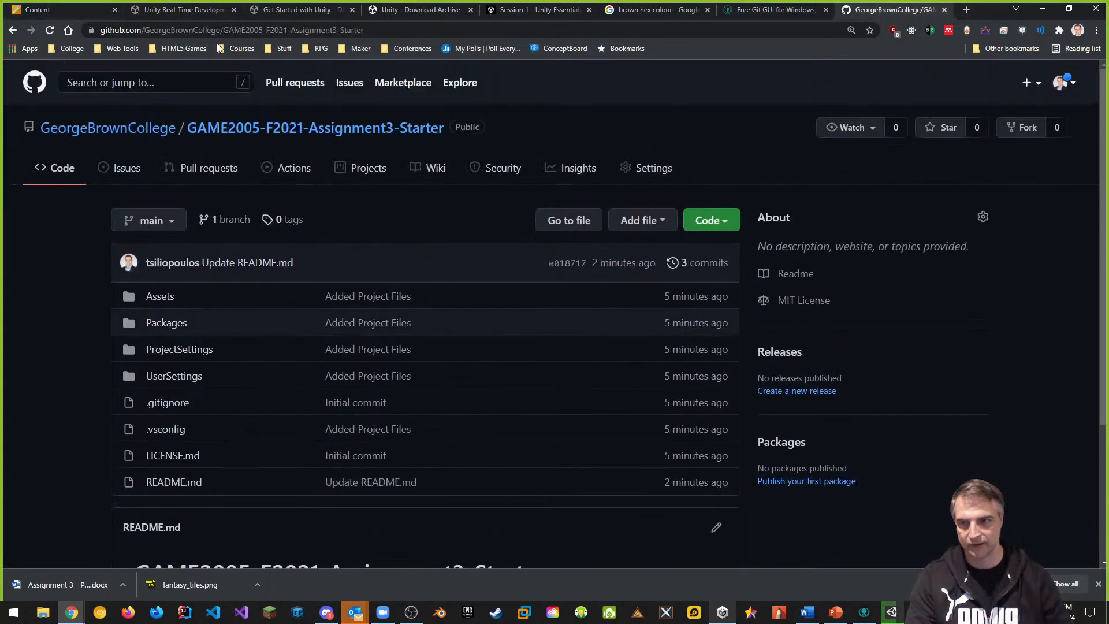
left_click(228, 30)
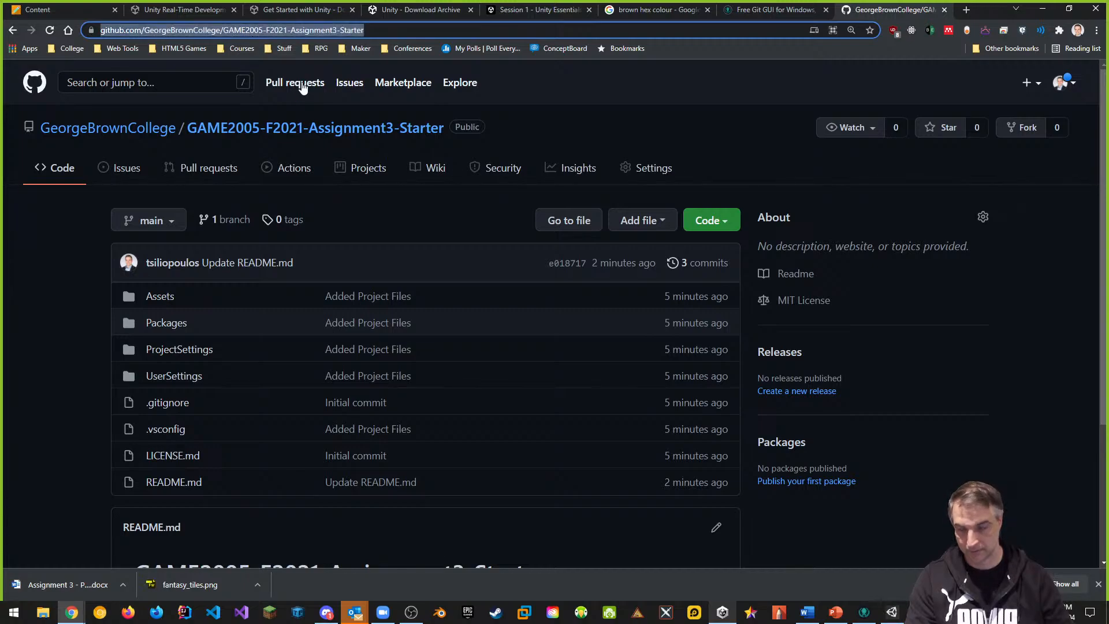
Start a new web link in the Week 9 folder of the Blackboard course and paste the repository address as its URL
left_click(56, 9)
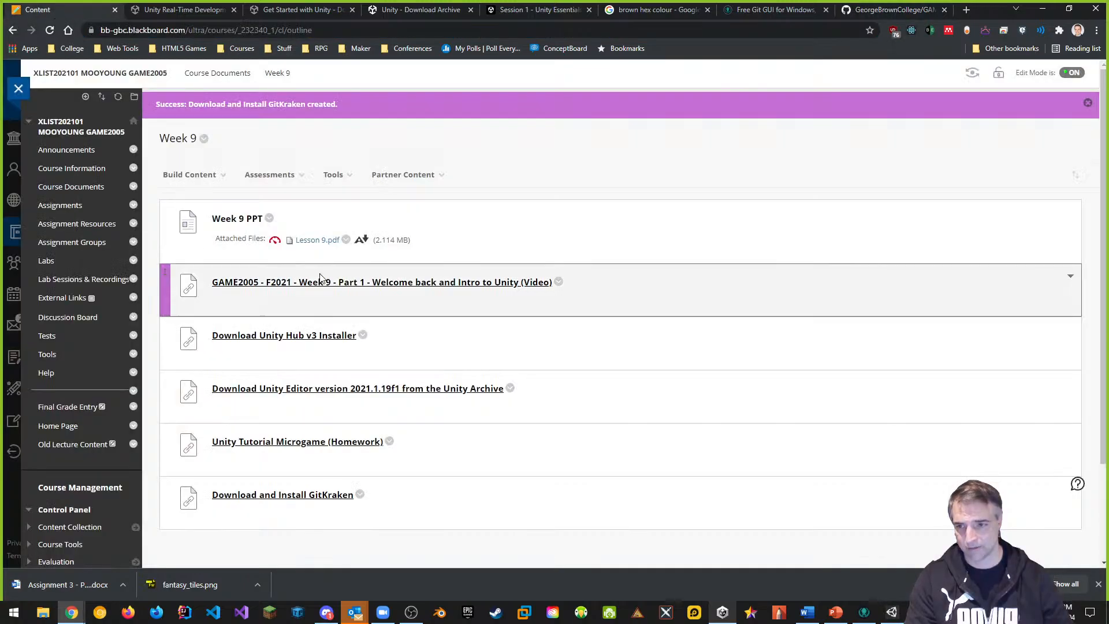
left_click(180, 174)
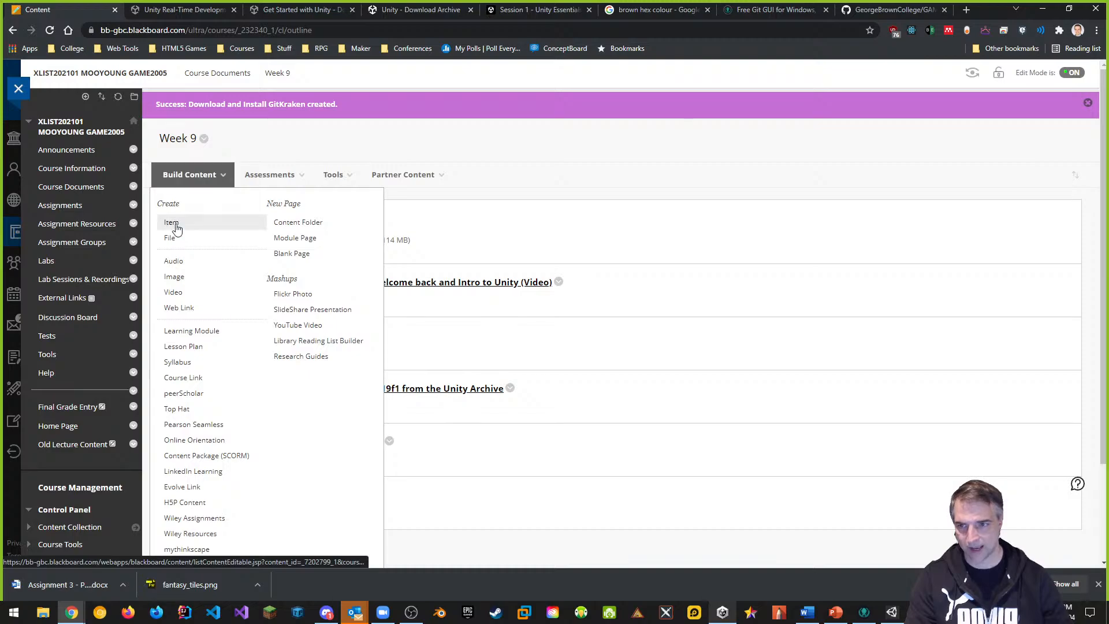
left_click(180, 307)
left_click(313, 267)
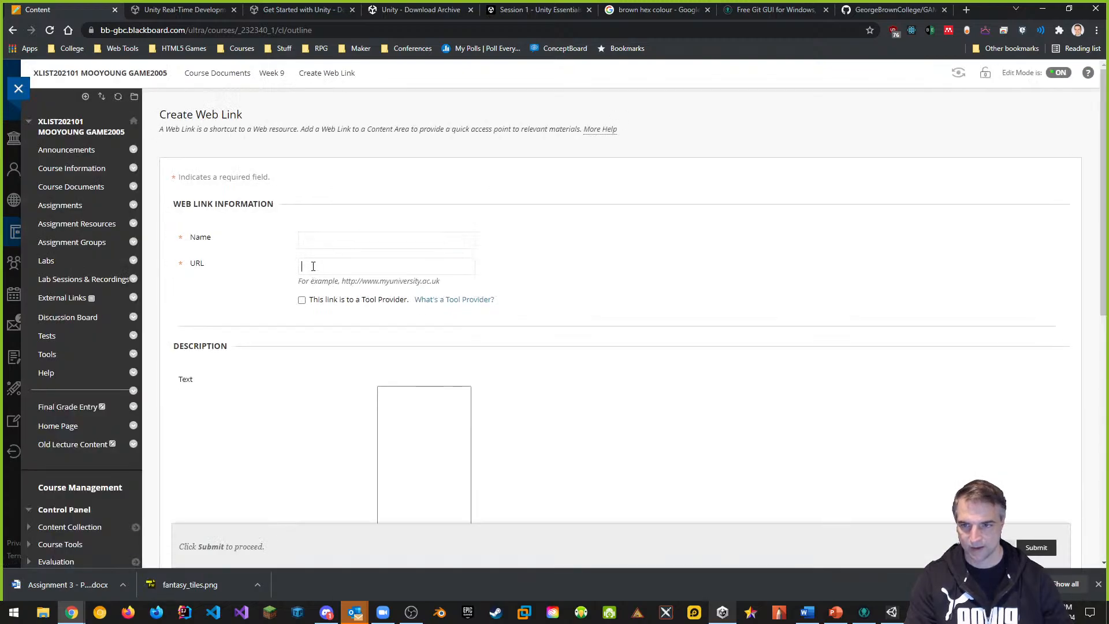
key("ctrl+v")
Name the web link "Starter GitHub Repo for Assignment 3"
left_click(387, 238)
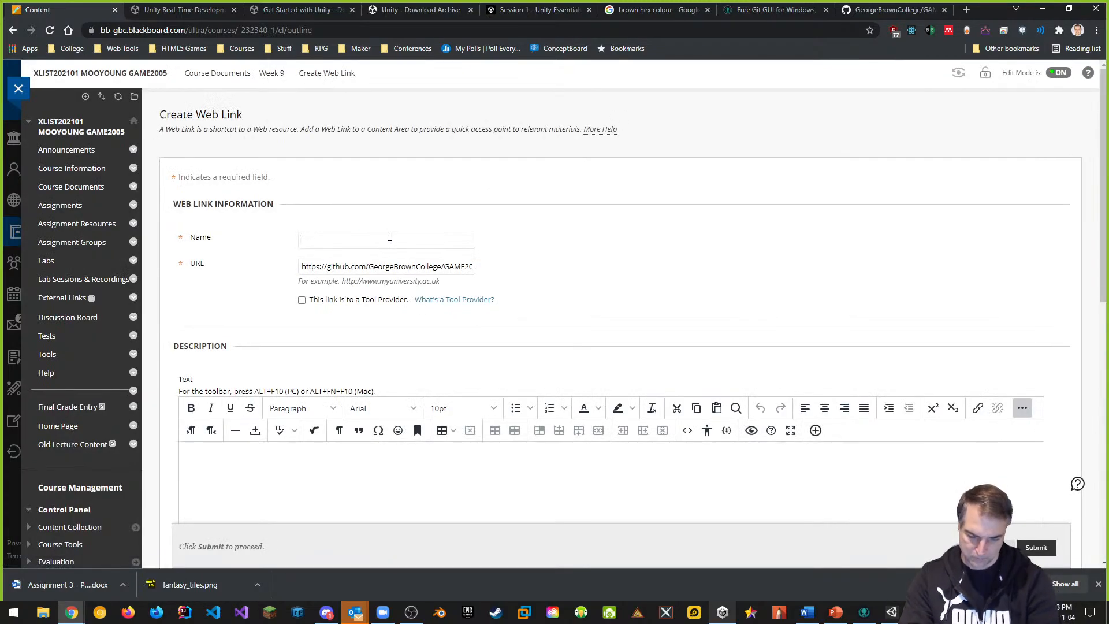
type("Starter REpo")
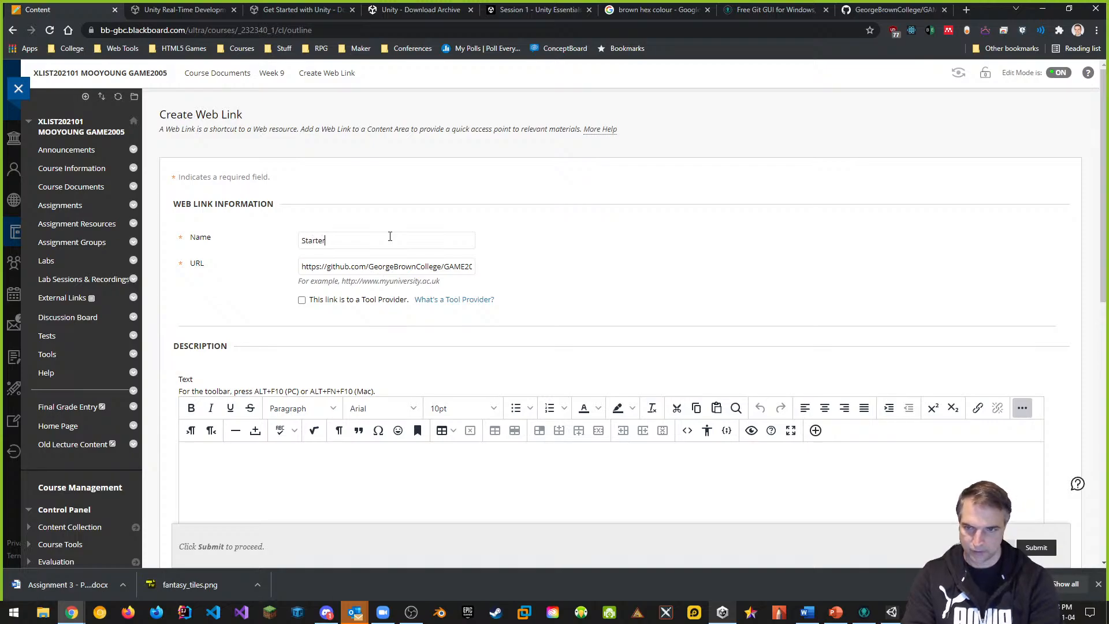
key("BackSpace")
key("BackSpace")
key("BackSpace")
key("BackSpace")
type("ep")
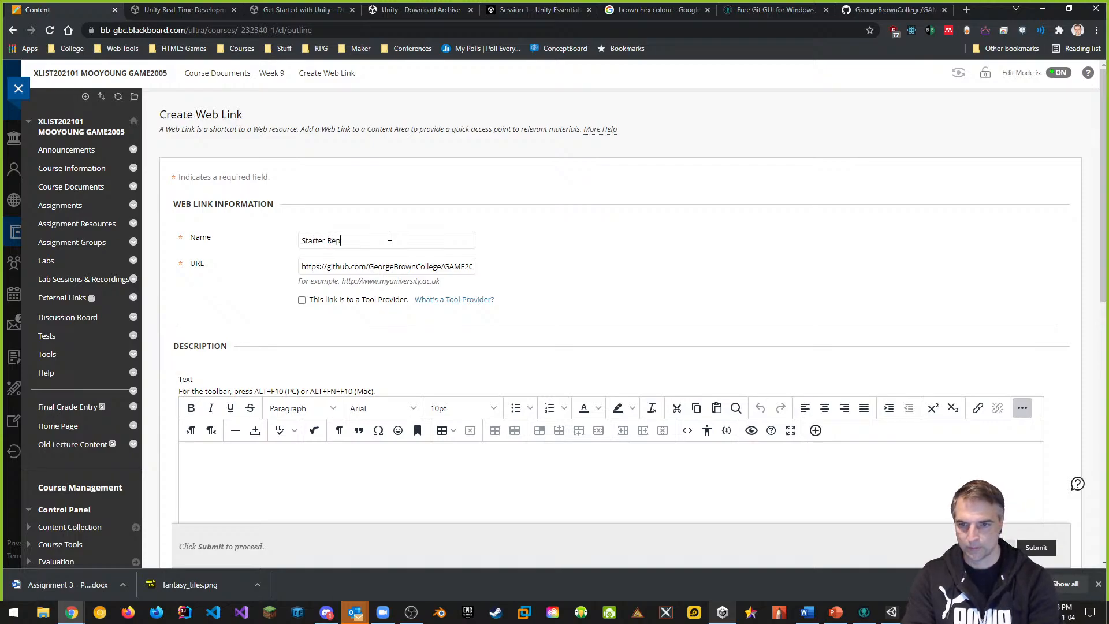
type("o for Assi")
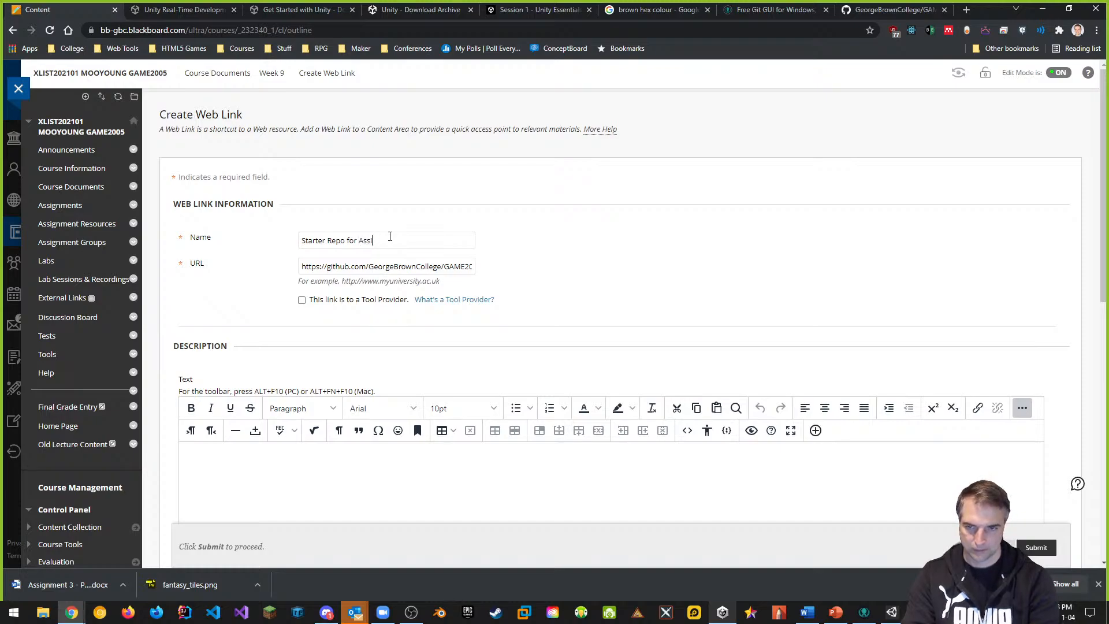
type("gmgnment 3")
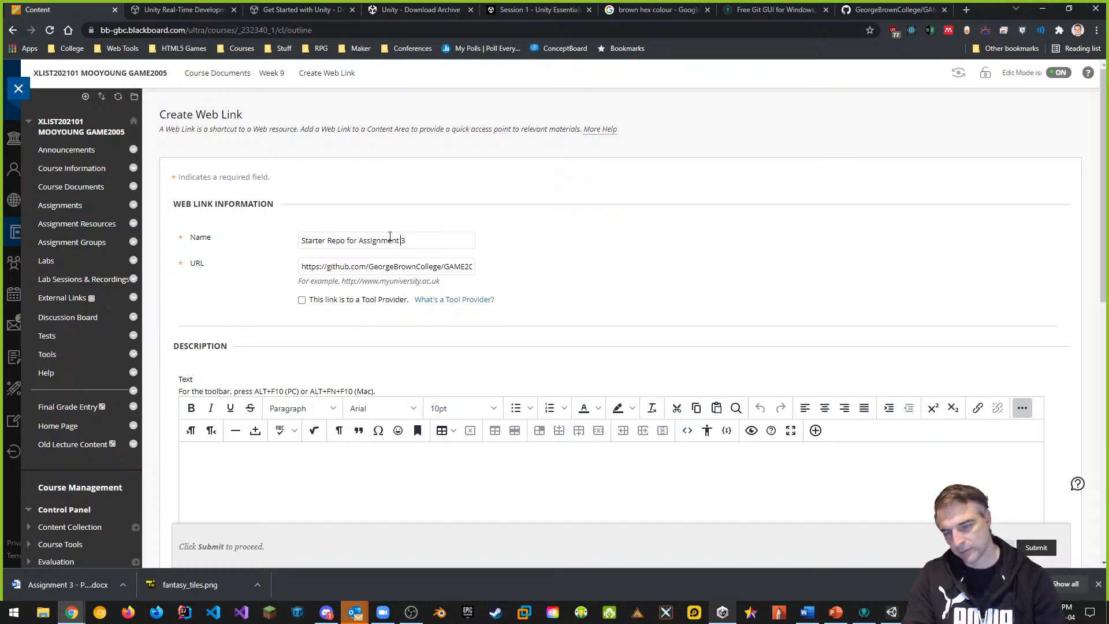
type("Git")
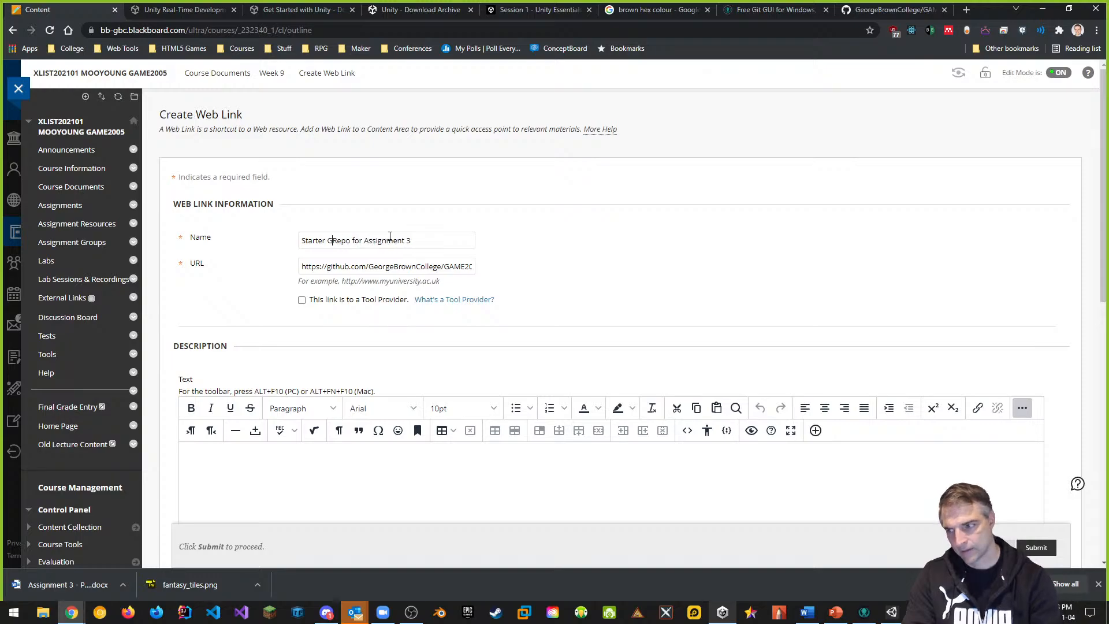
type("Hub")
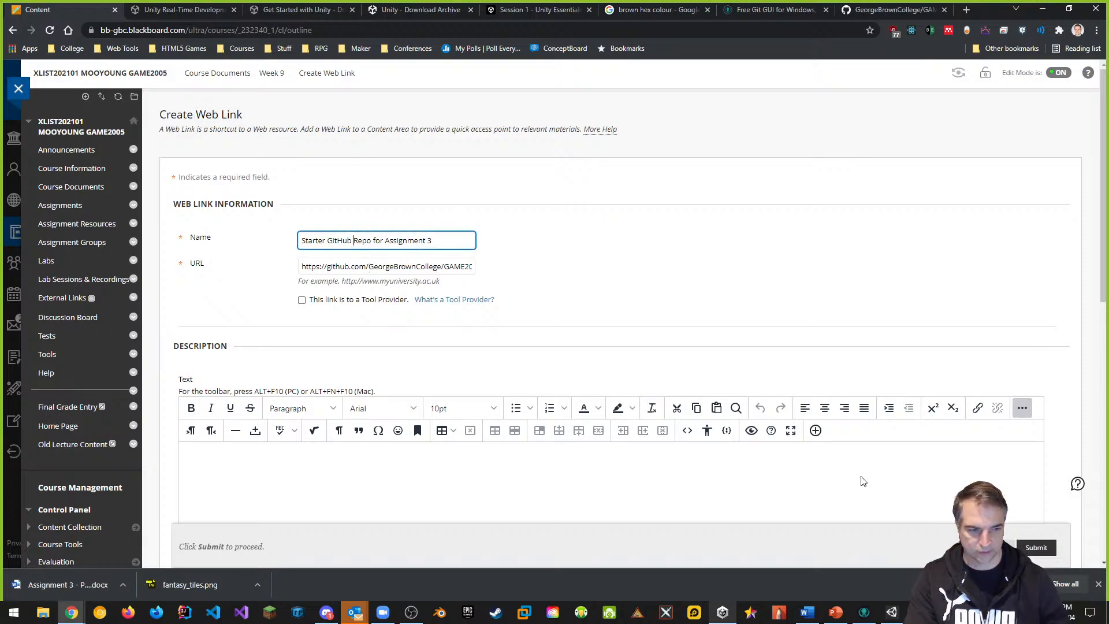
Submit the web link to the Week 9 folder and check the starter repository's commits in GitKraken
left_click(1037, 549)
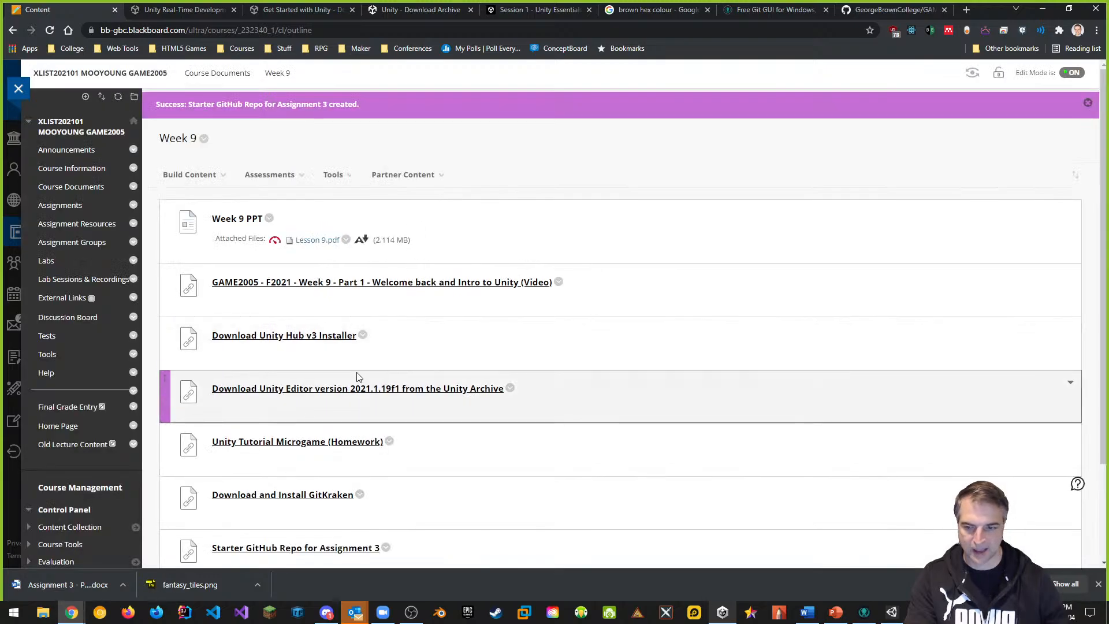
scroll(347, 404, "down", 3)
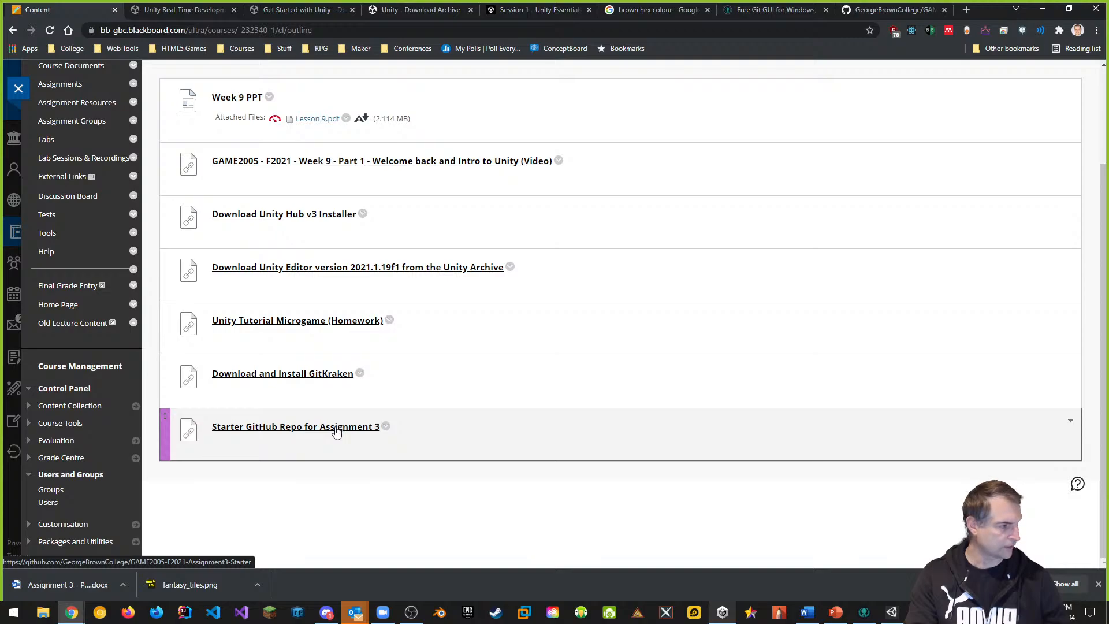
left_click(865, 614)
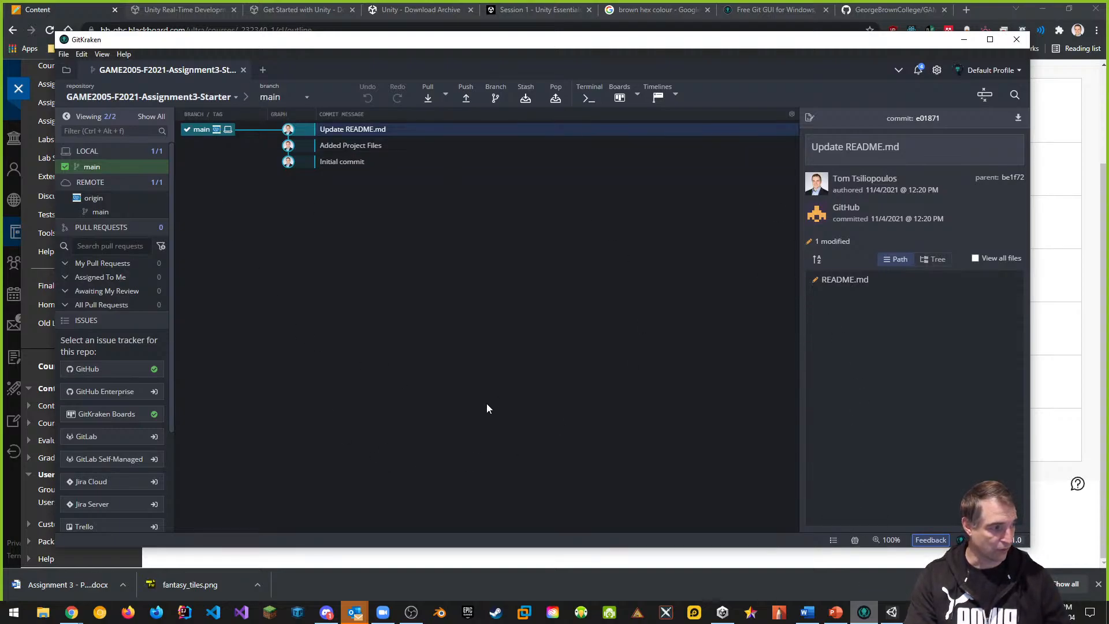
key("alt+Tab")
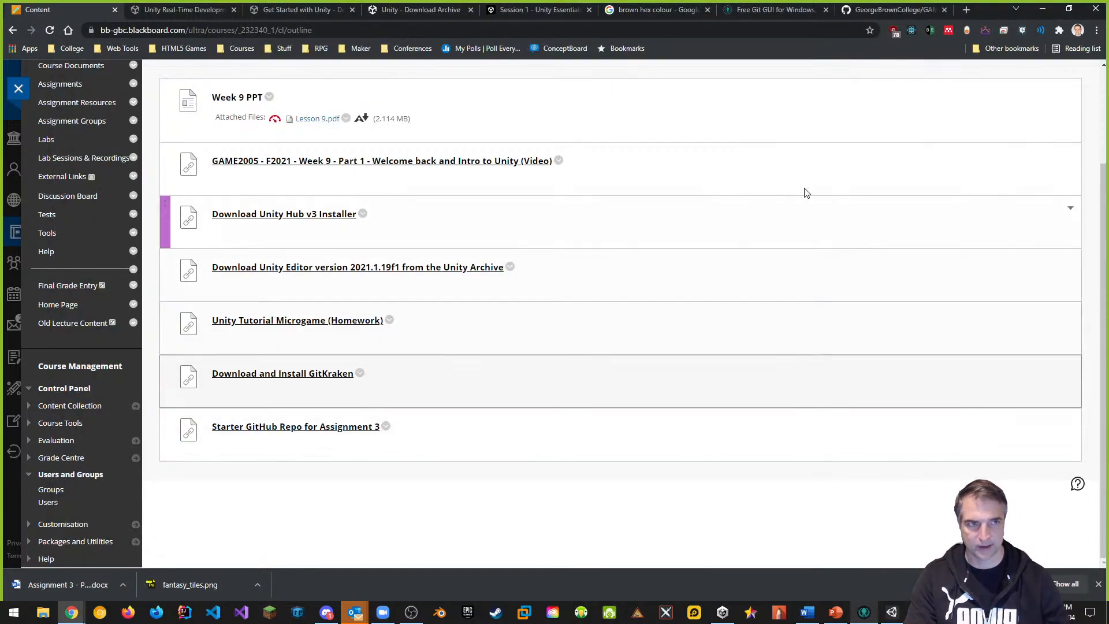
Examine the ignore rules in the .gitignore file of the starter repository on GitHub, and return to the repository's main page
left_click(878, 12)
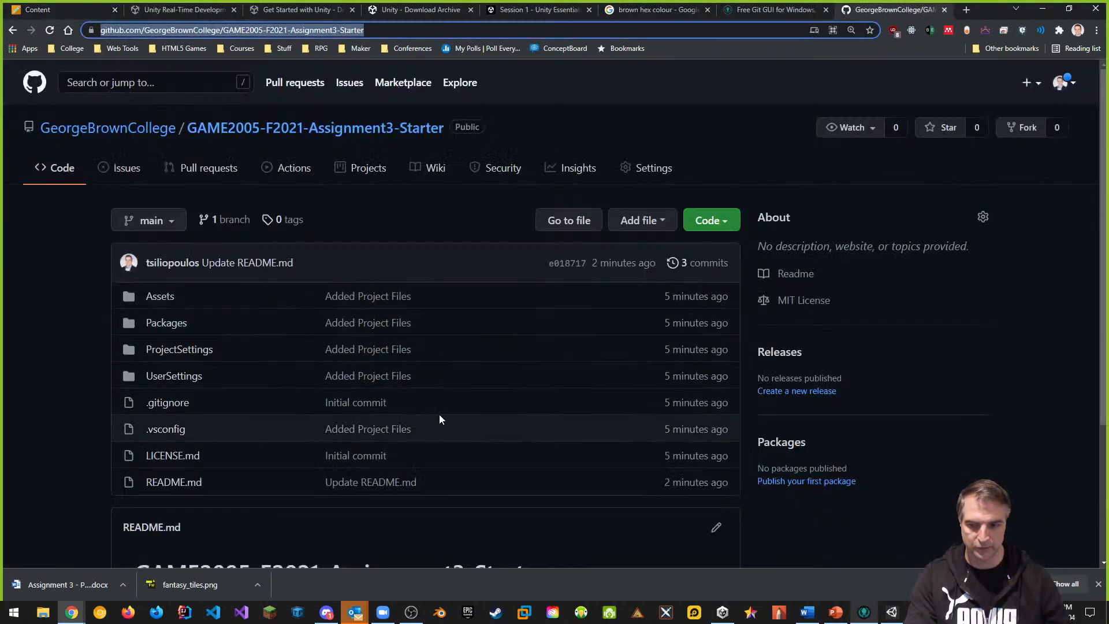
scroll(439, 414, "down", 3)
left_click(179, 214)
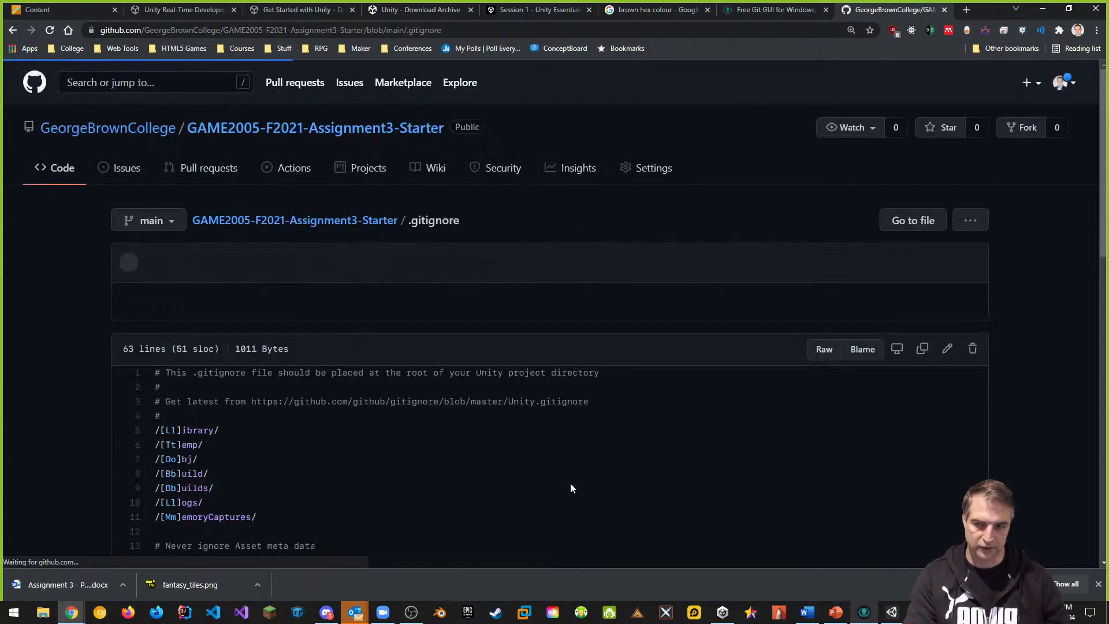
scroll(566, 413, "down", 3)
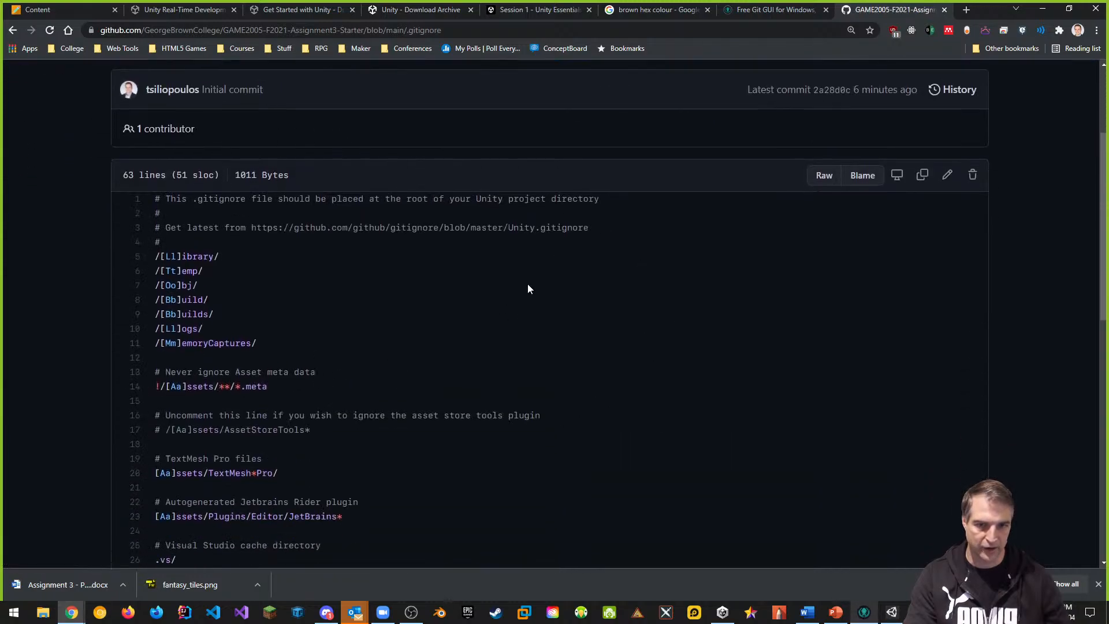
scroll(549, 231, "down", 4)
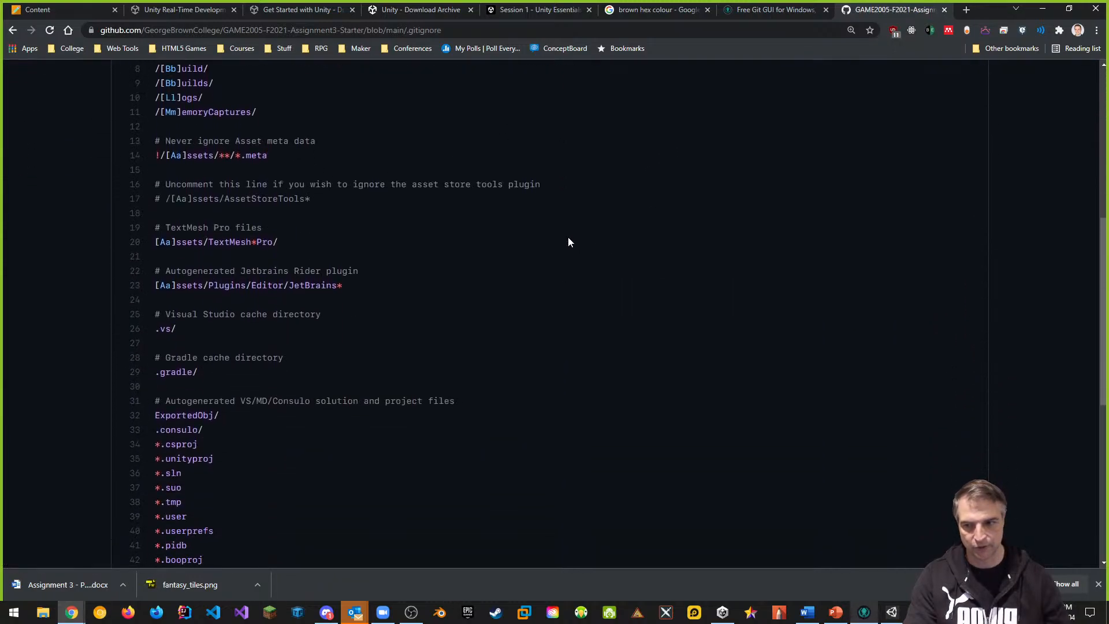
scroll(569, 242, "up", 2)
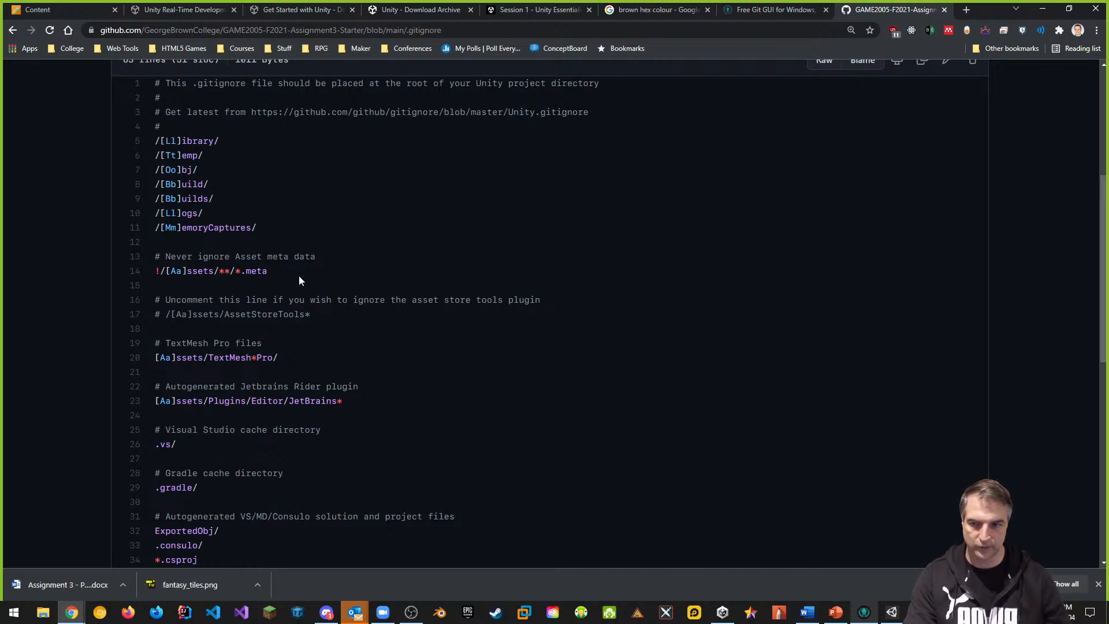
scroll(300, 282, "down", 9)
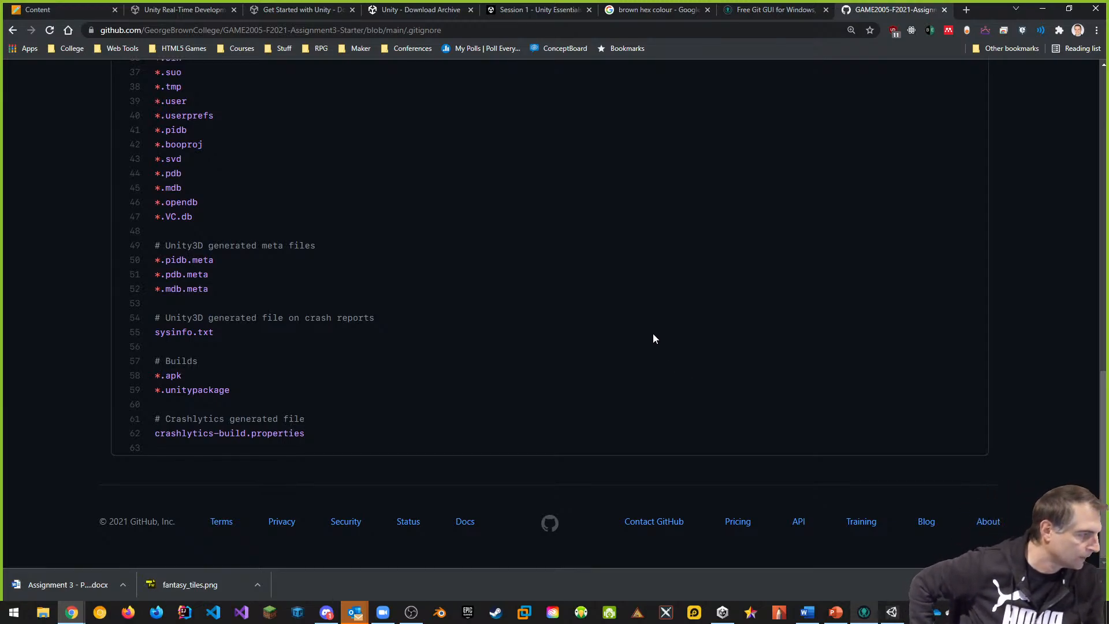
scroll(495, 370, "up", 10)
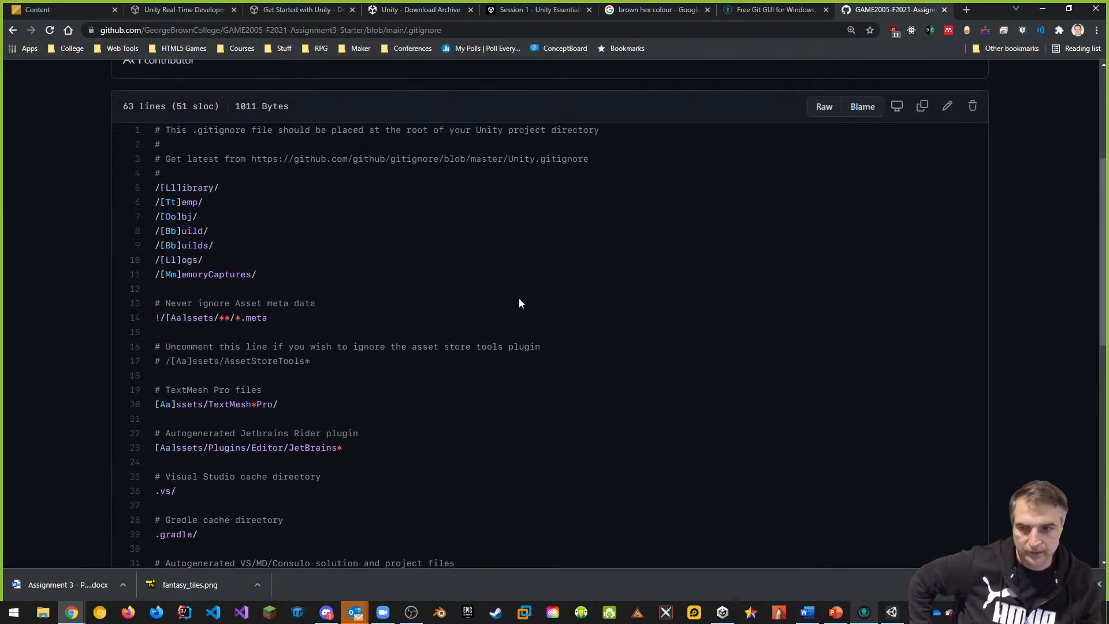
scroll(350, 297, "up", 4)
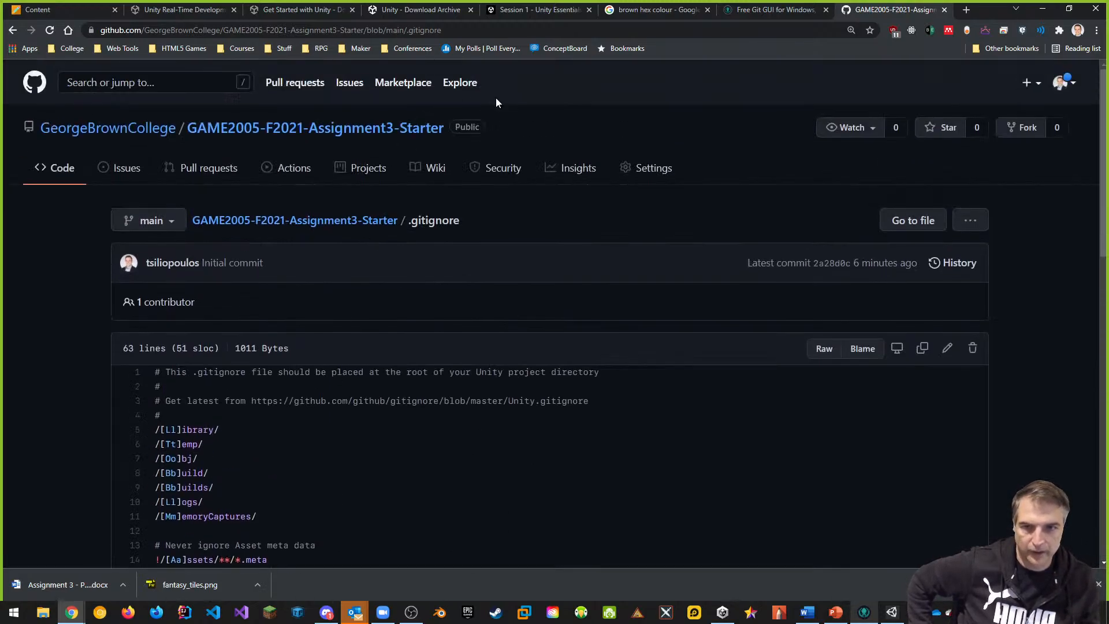
left_click(307, 221)
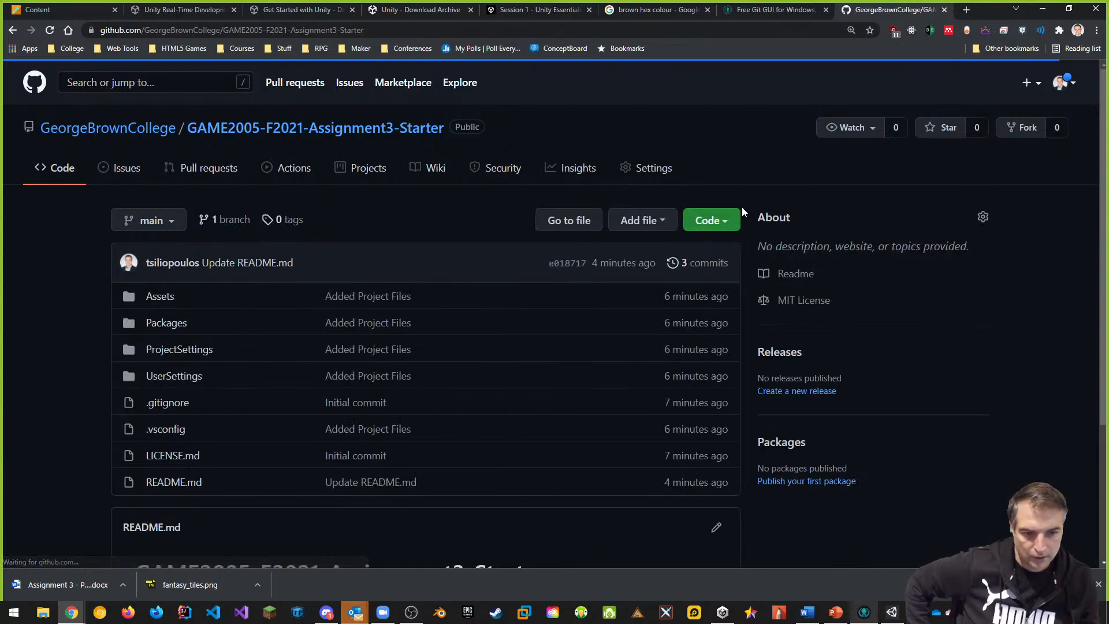
scroll(753, 210, "down", 2)
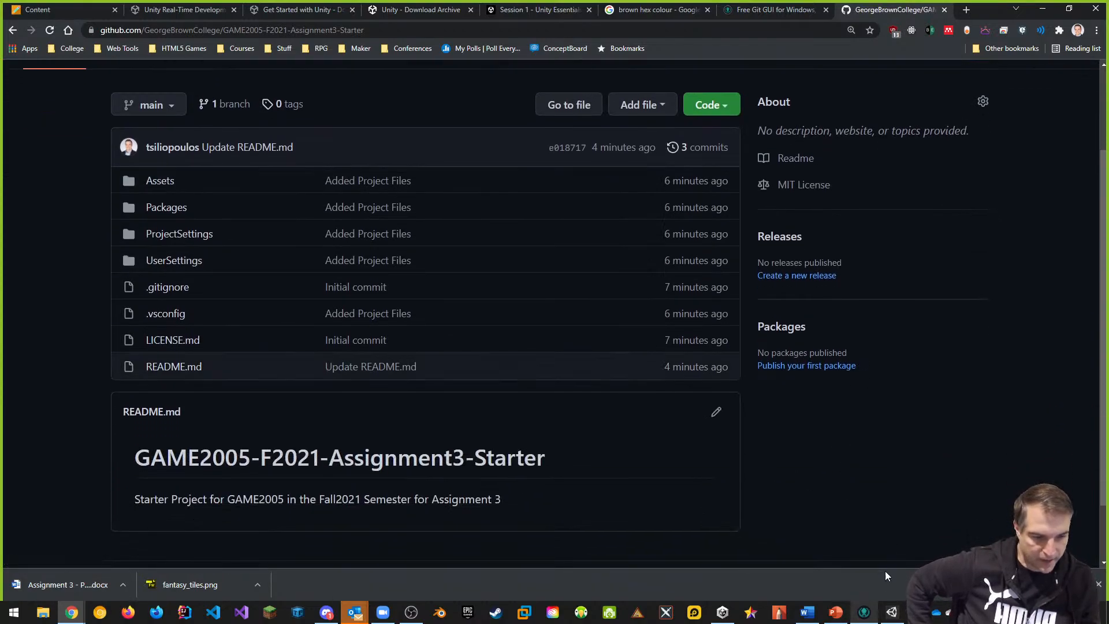
Switch to Unity and compare the empty box scene with the ball pit description in the Word assignment document
left_click(892, 612)
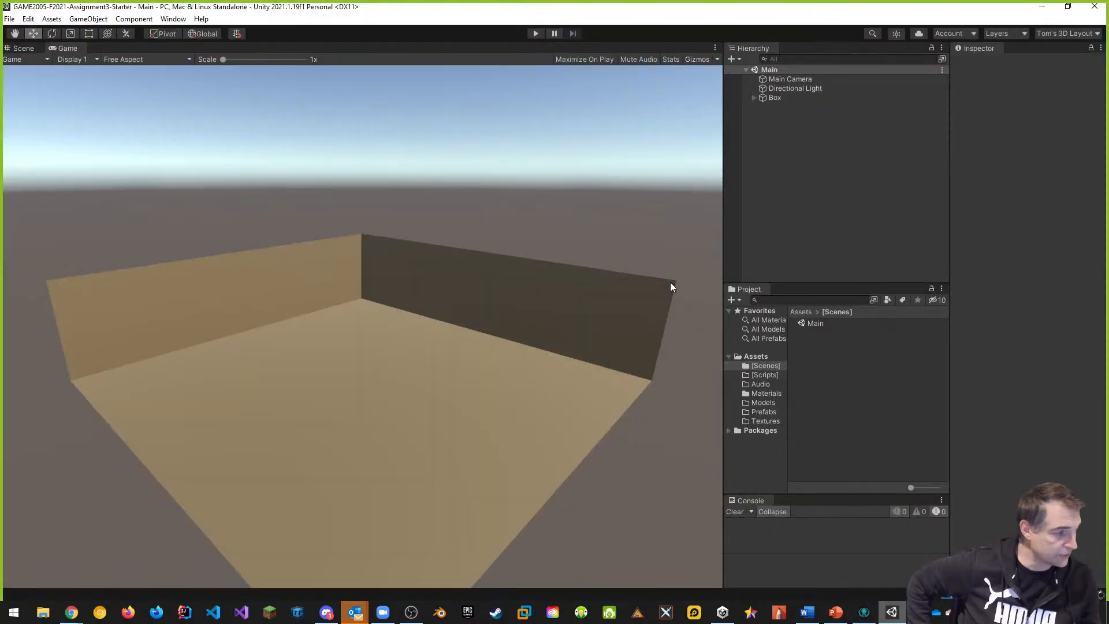
left_click(807, 612)
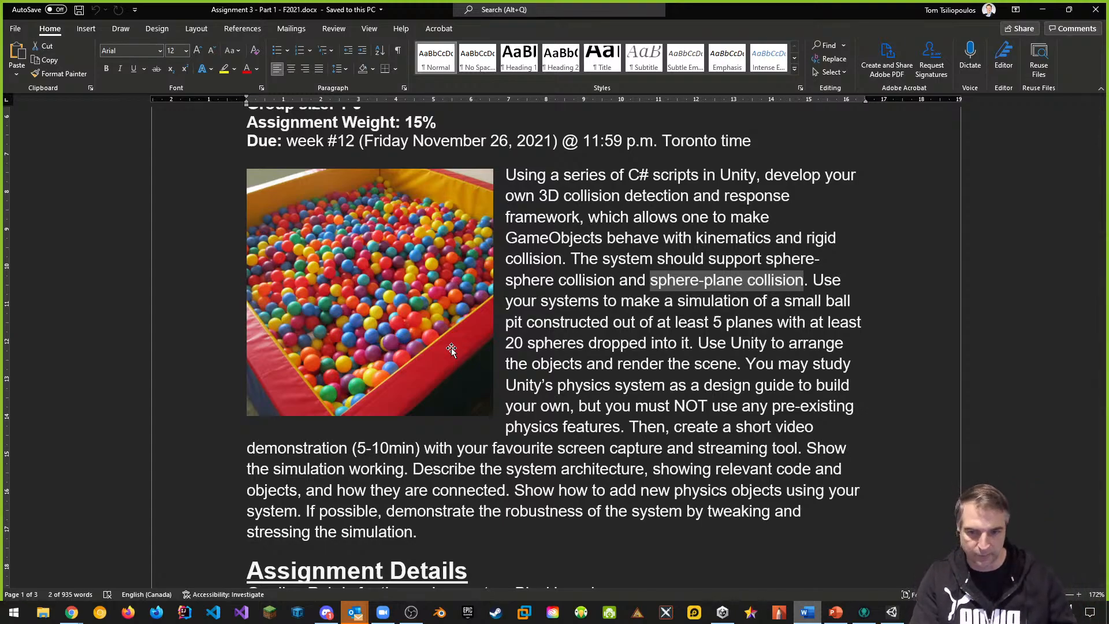
key("alt+Tab")
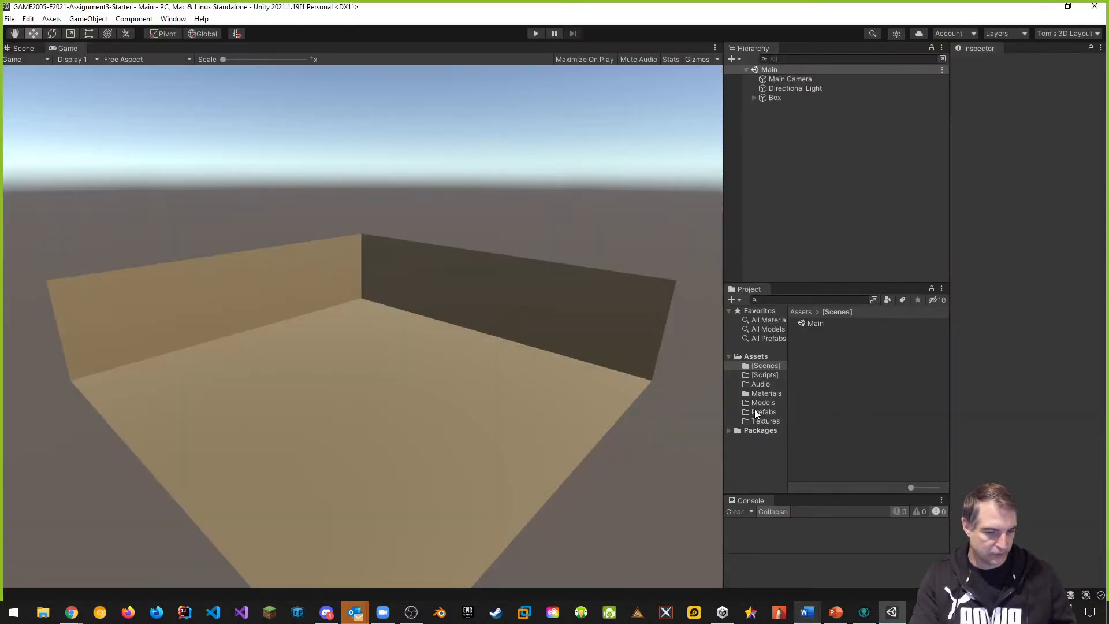
Add a 3D sphere to the Main scene
right_click(778, 121)
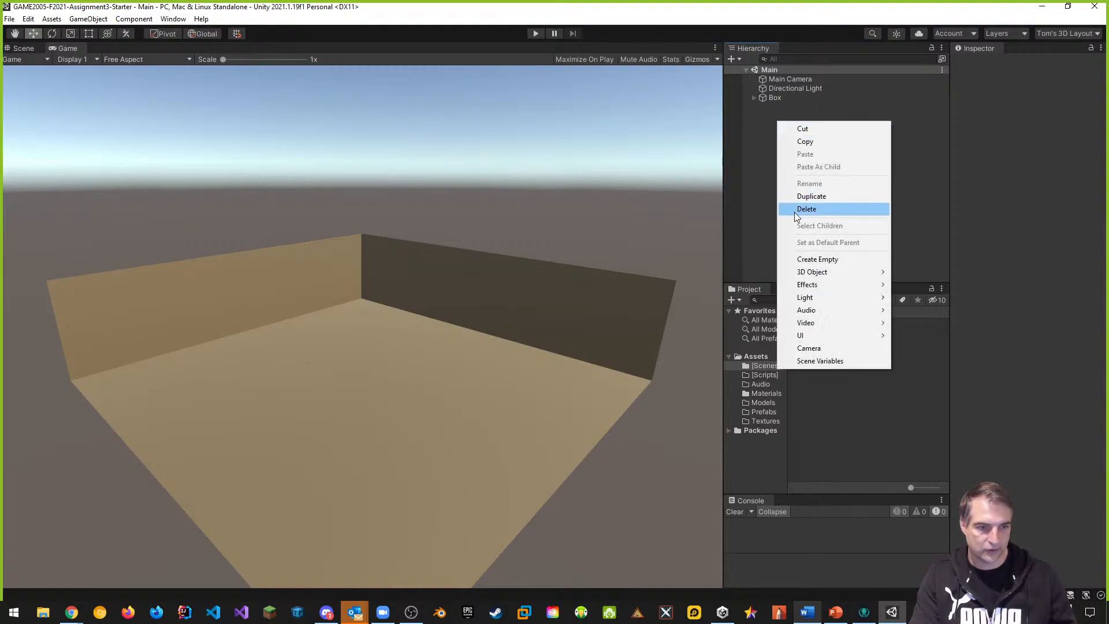
mouse_move(817, 274)
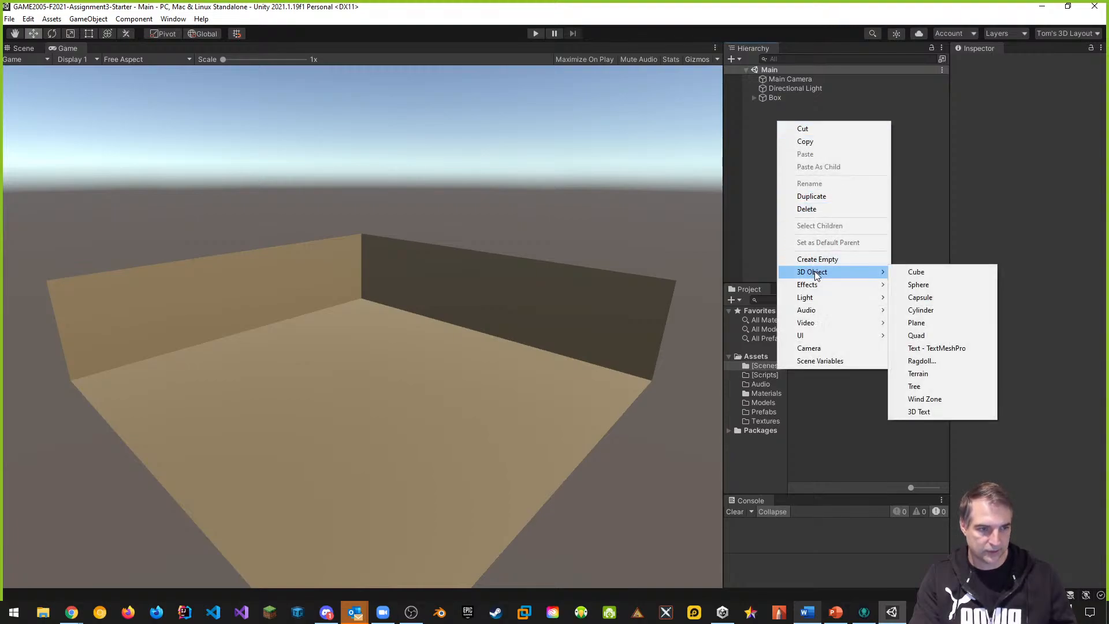
left_click(924, 285)
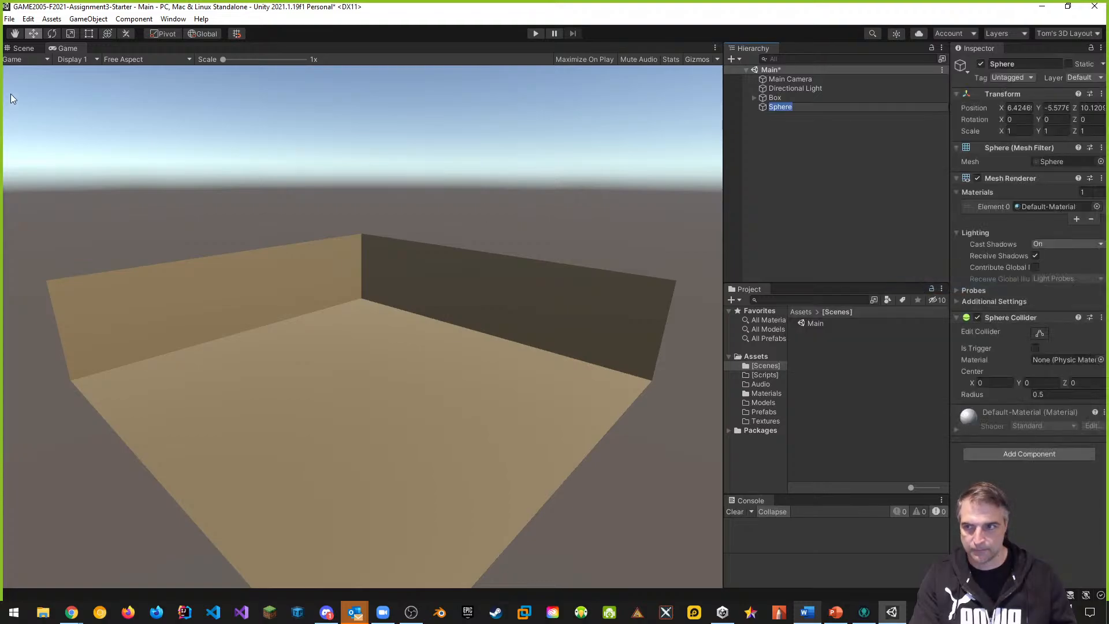
Move the sphere in the Scene view above the box's floor, to about X -0.67, Y 1.64, Z 1.42
left_click(24, 48)
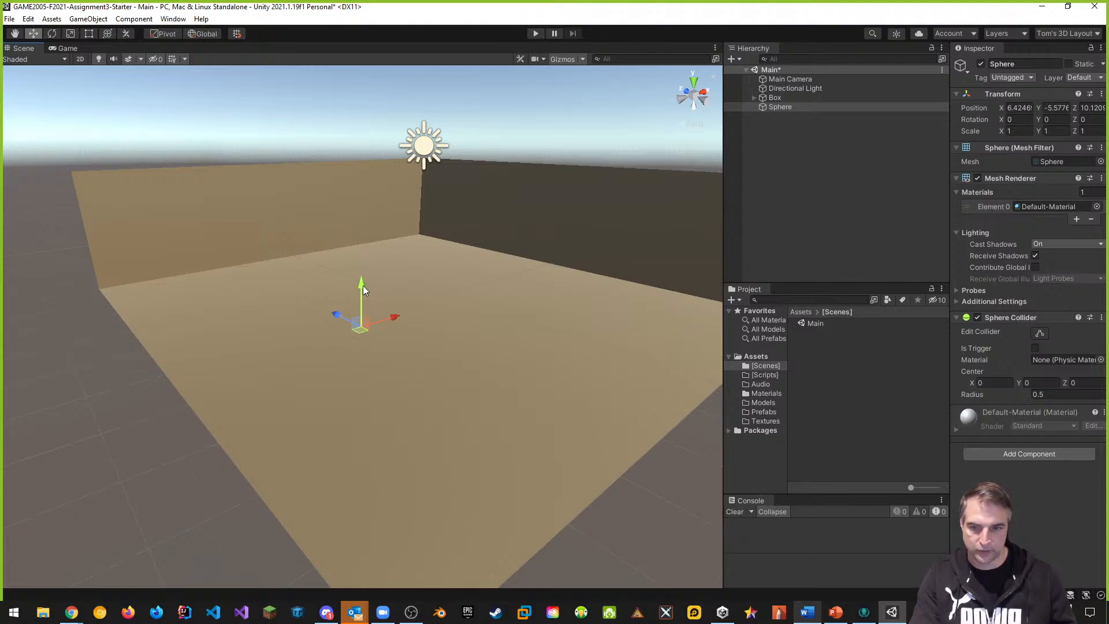
left_click_drag(363, 286, 374, 189)
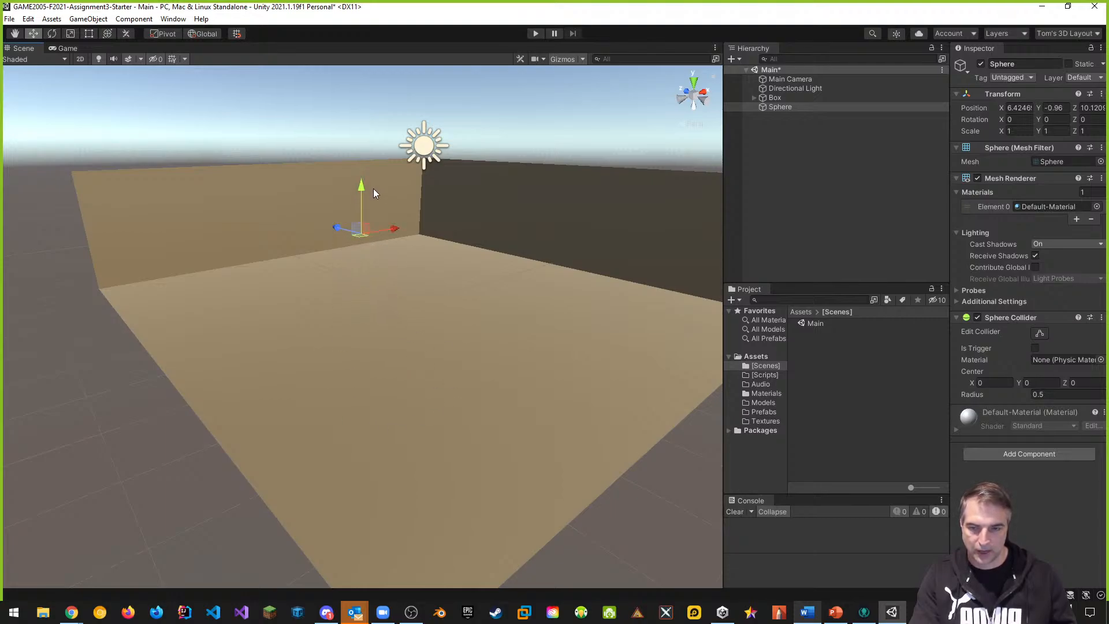
left_click_drag(338, 227, 502, 196)
left_click_drag(523, 237, 422, 256)
left_click_drag(394, 198, 310, 226)
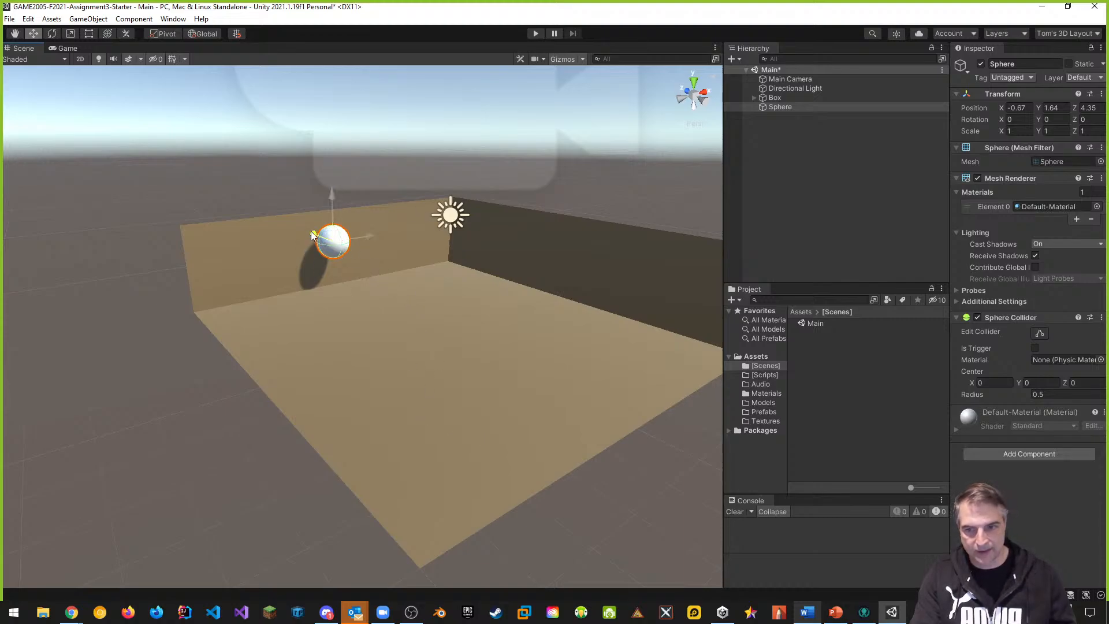
left_click_drag(312, 233, 361, 267)
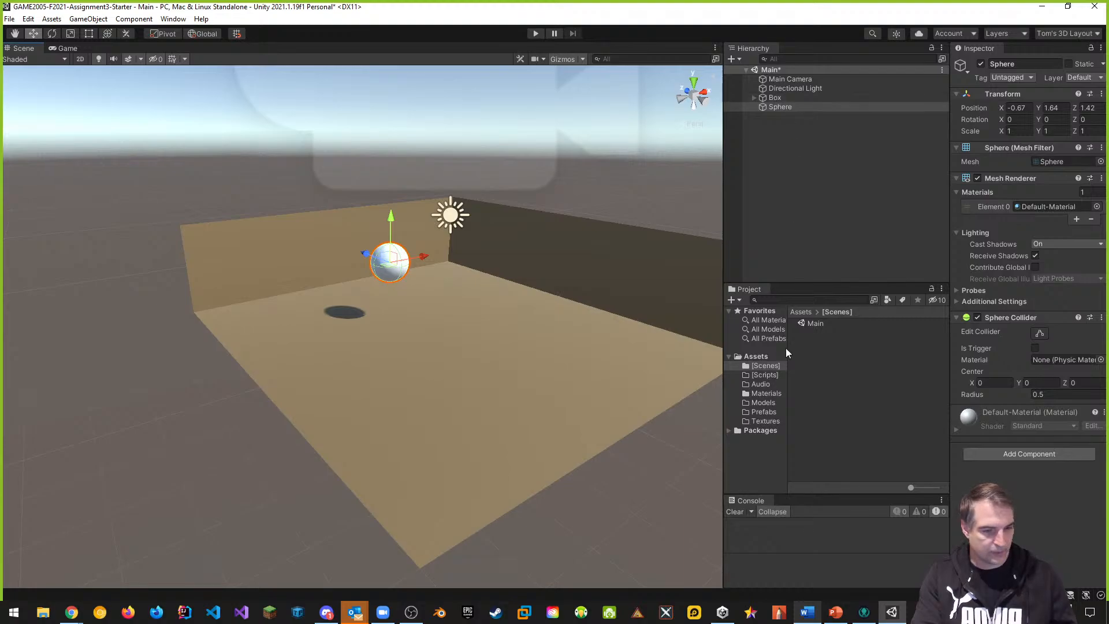
Turn the Box object into a prefab stored in the Prefabs folder
left_click(770, 413)
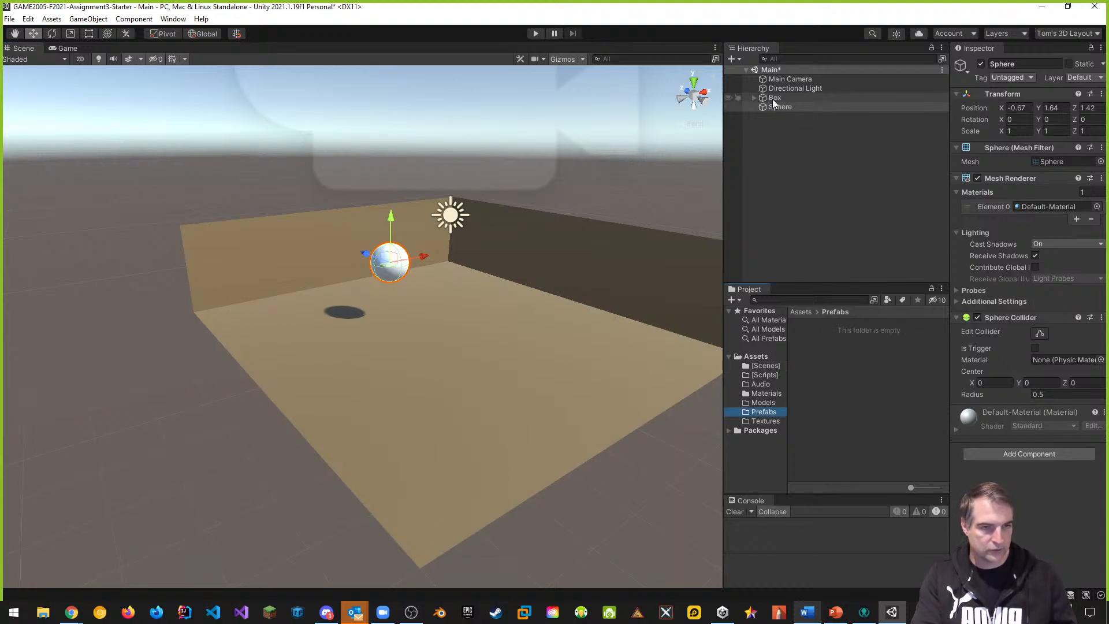
left_click_drag(778, 98, 825, 359)
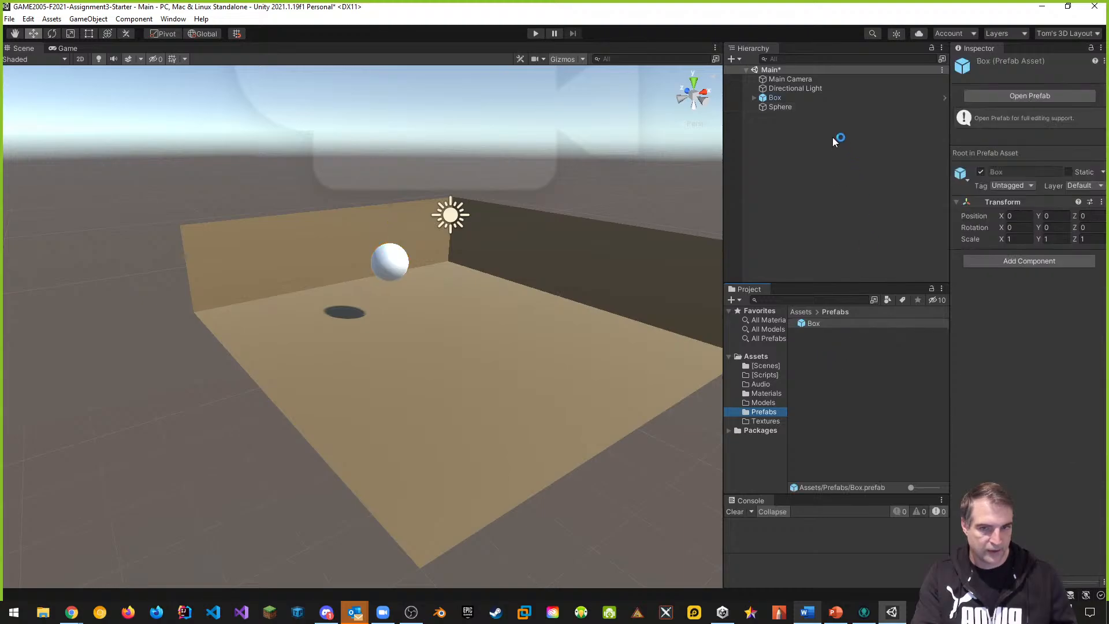
Examine the child objects of the Box prefab instance and its prefab unpacking options
left_click(780, 99)
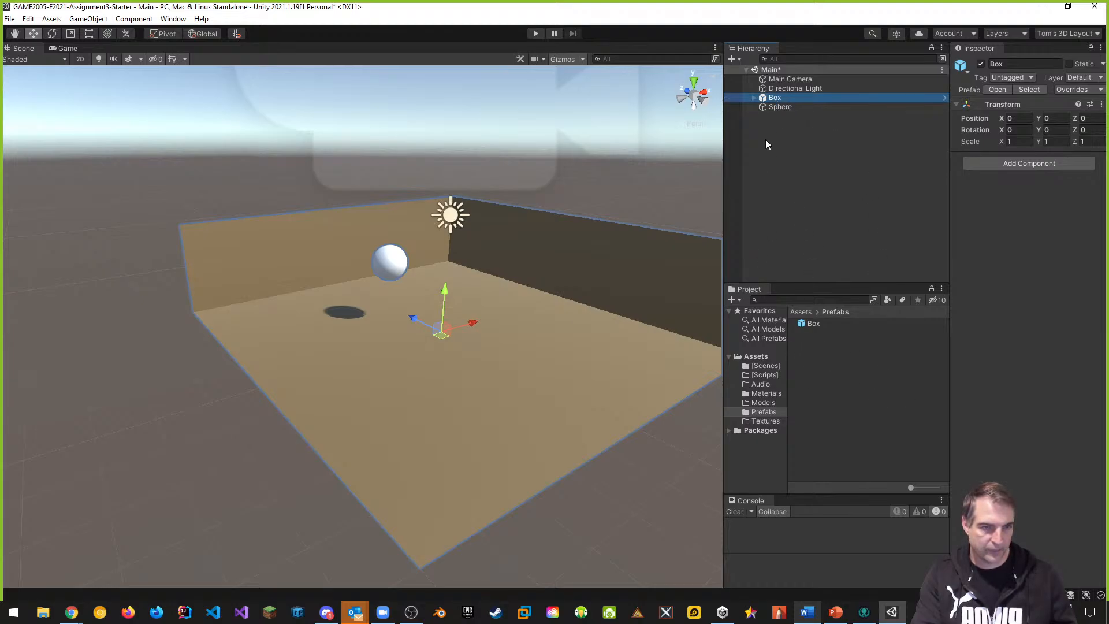
left_click(754, 98)
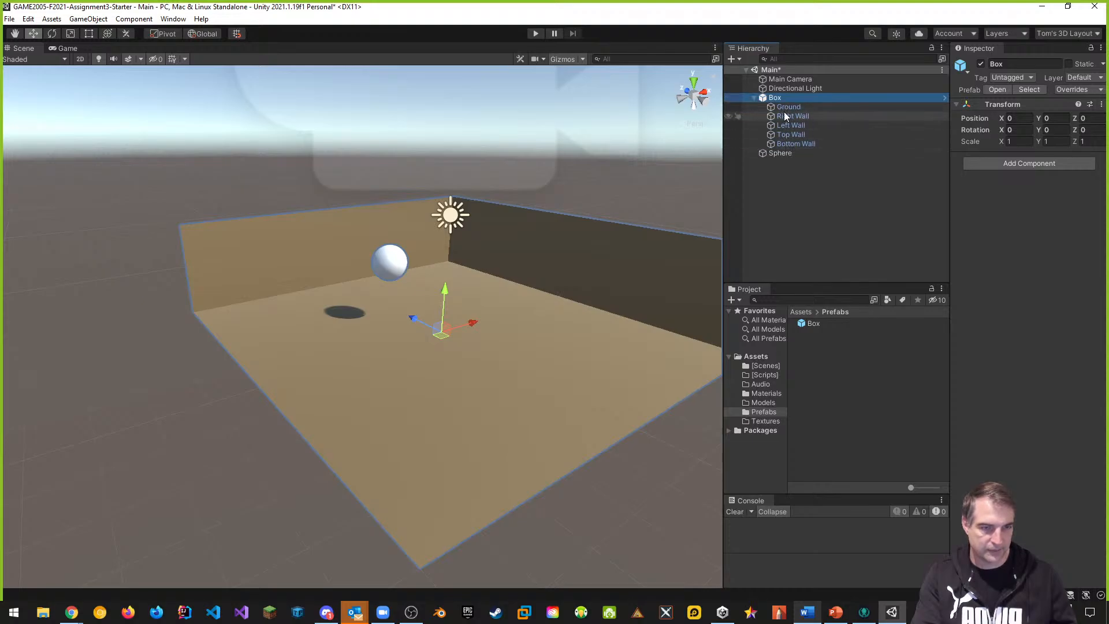
left_click(755, 98)
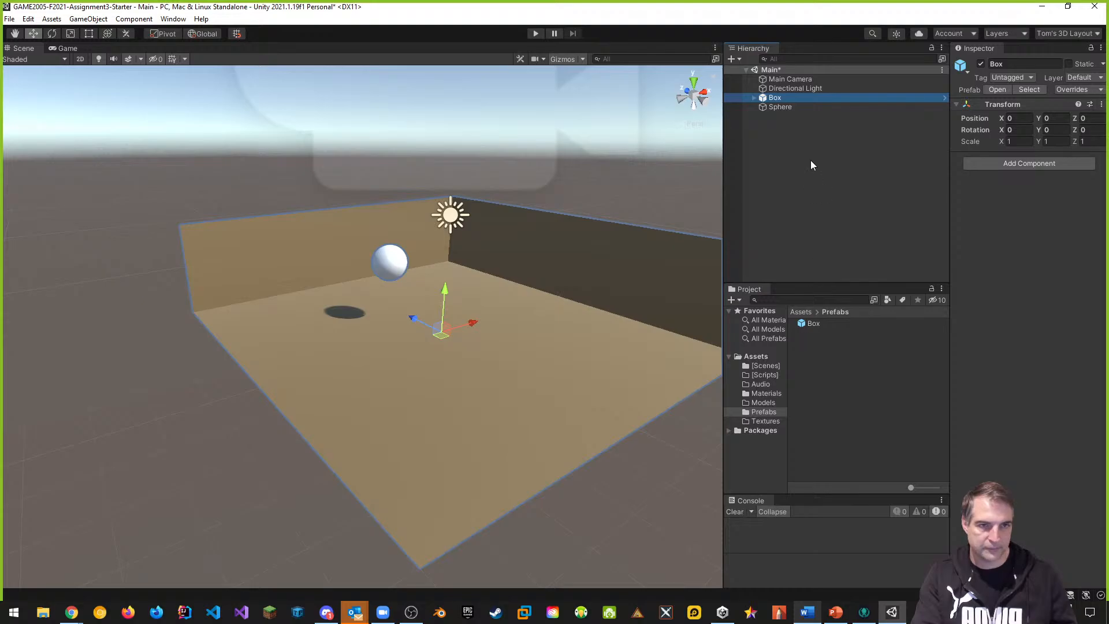
right_click(775, 98)
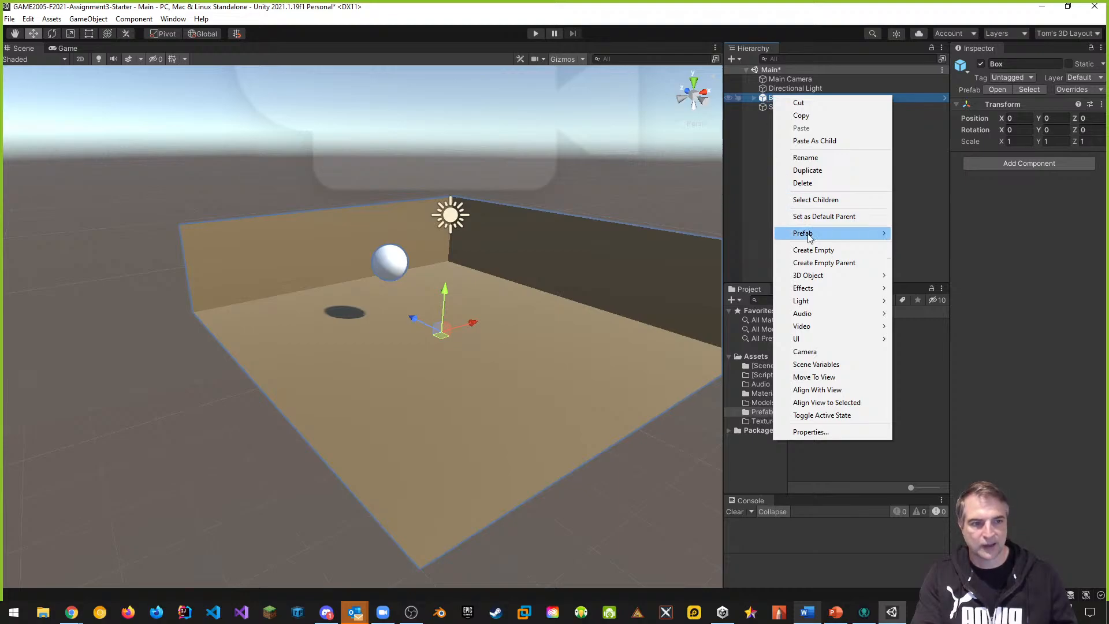
mouse_move(809, 238)
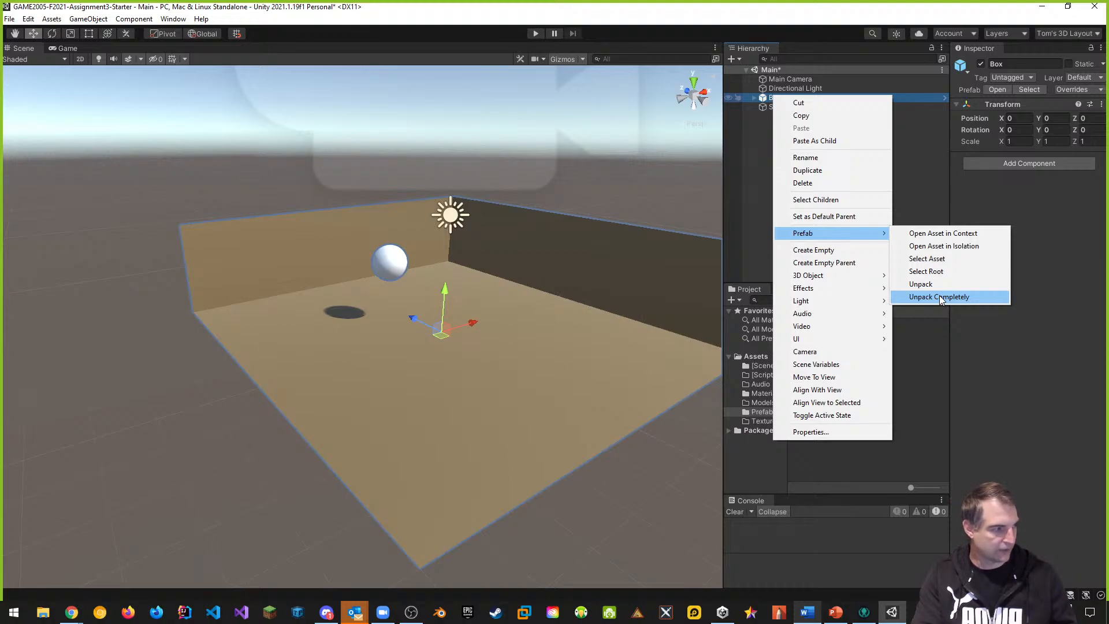
left_click(925, 172)
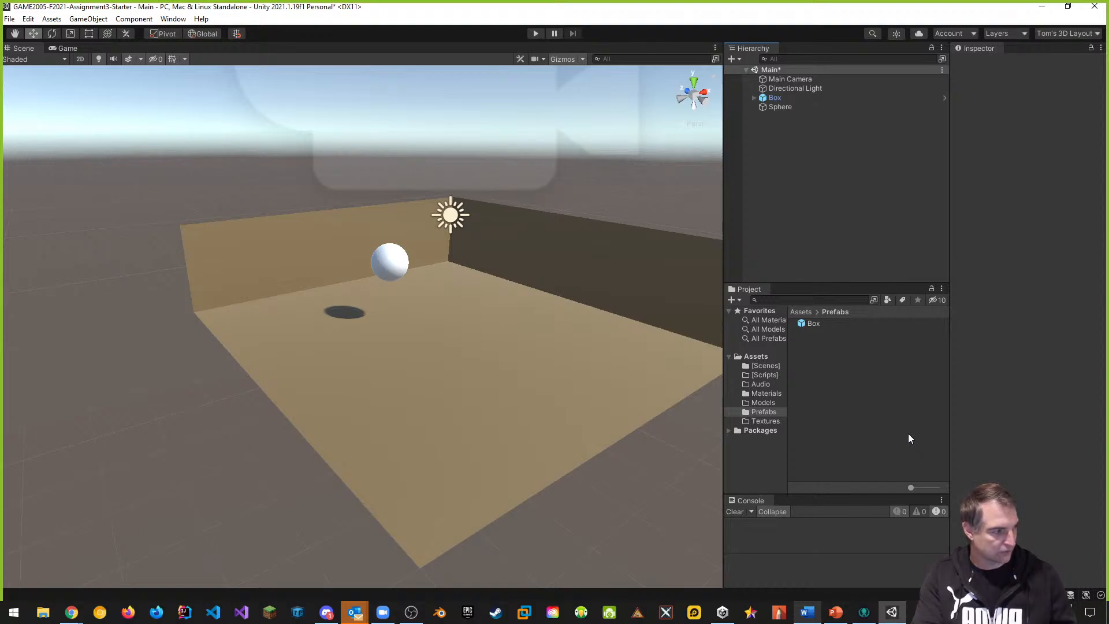
Move the sphere along the Z axis to about -0.97 and show the scene from the top
left_click(784, 108)
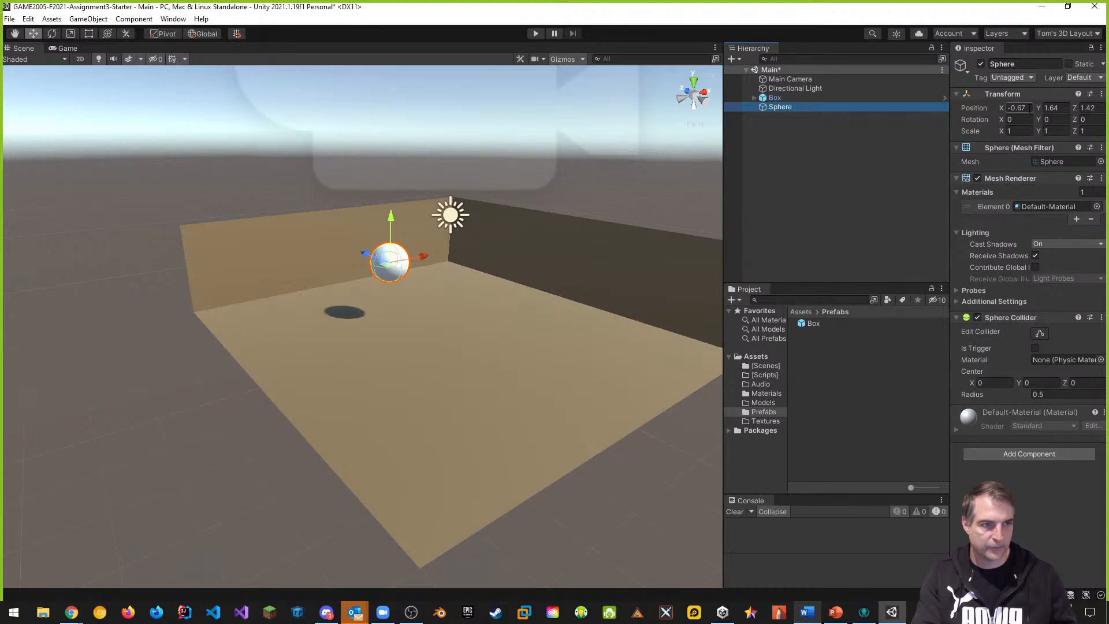
left_click_drag(364, 255, 416, 293)
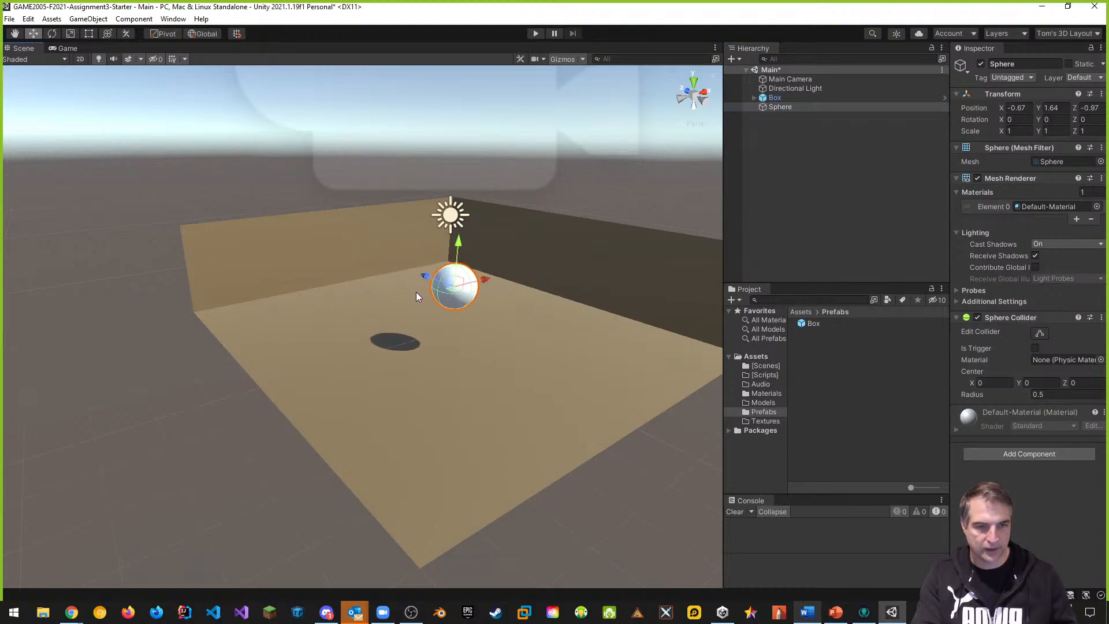
left_click(693, 83)
middle_click_drag(367, 451, 488, 228)
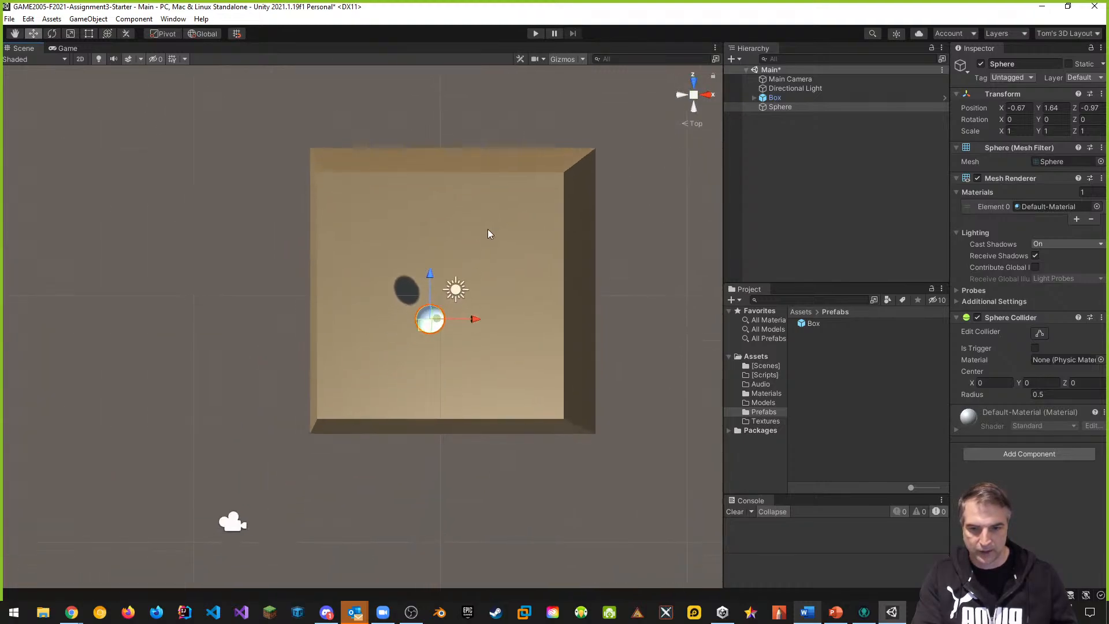
Centre the sphere over the box floor at position X 0, Y 1.5, Z 0
left_click_drag(431, 276, 432, 251)
left_click_drag(469, 297, 481, 294)
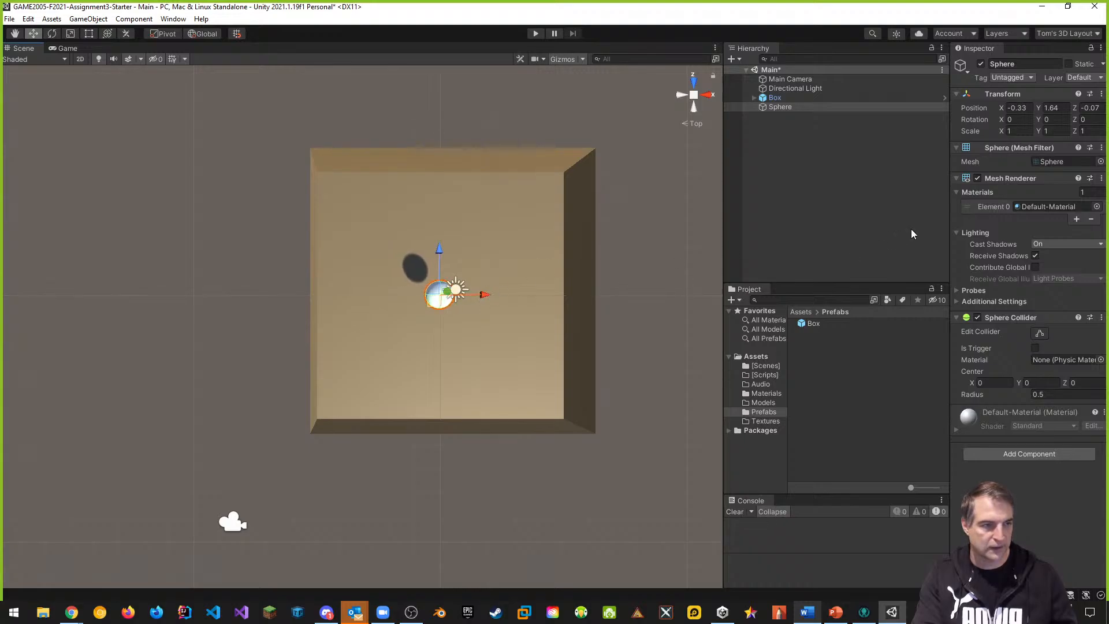
left_click(1089, 108)
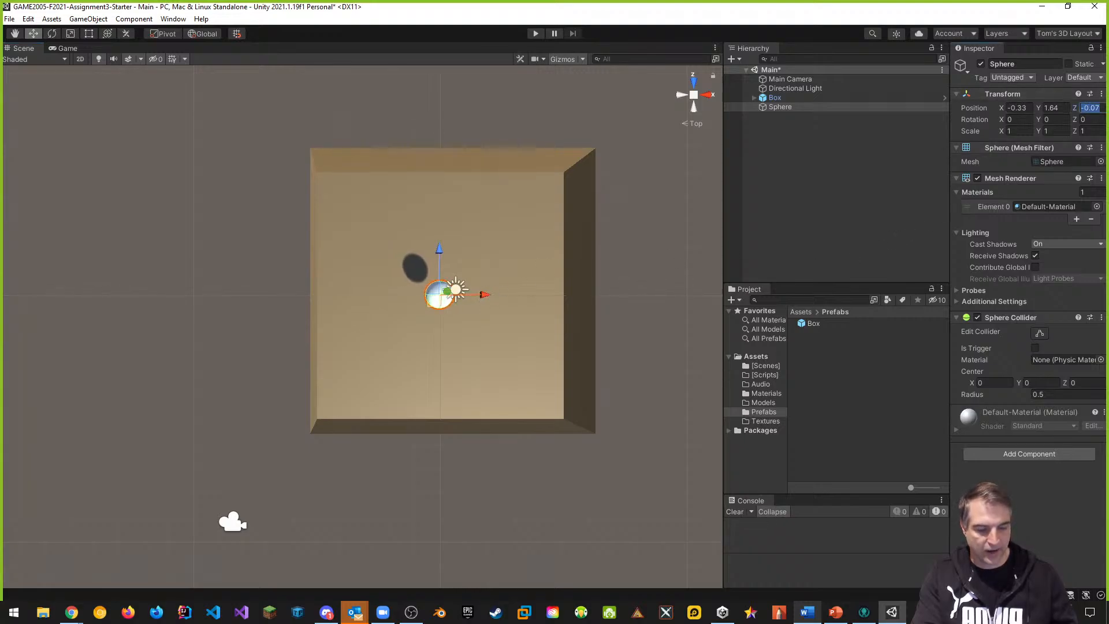
type("0")
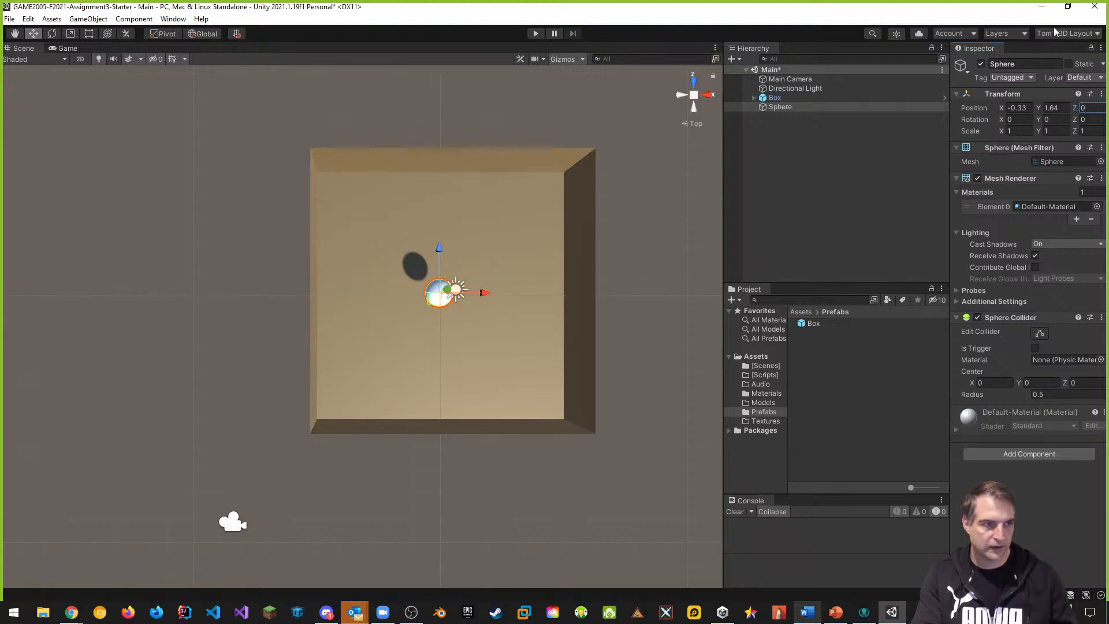
left_click(1017, 108)
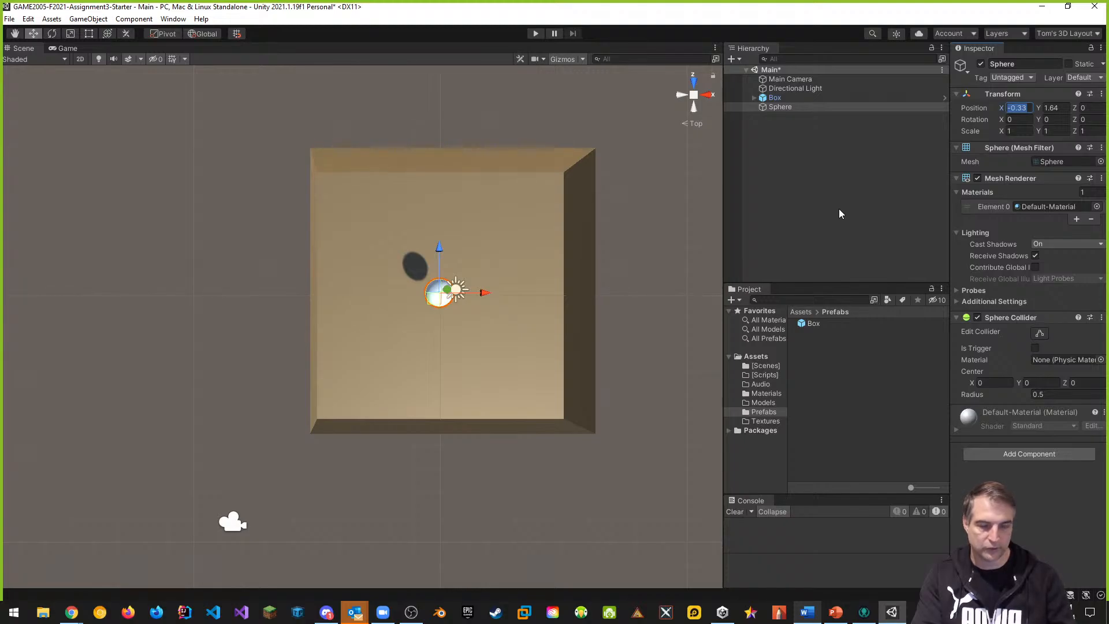
type("0")
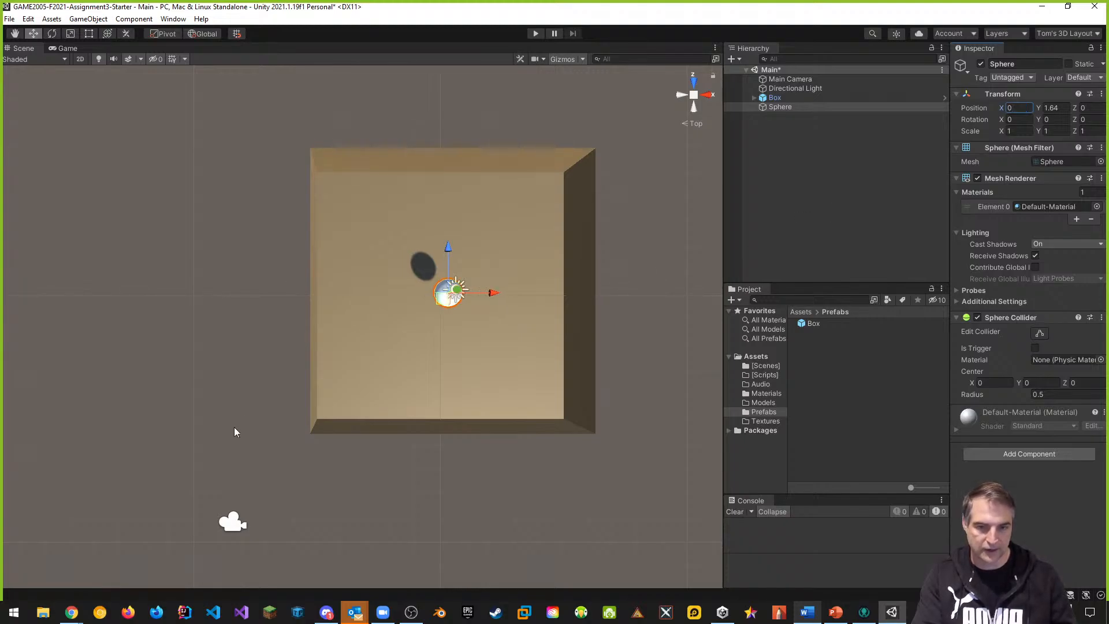
middle_click_drag(616, 316, 571, 327)
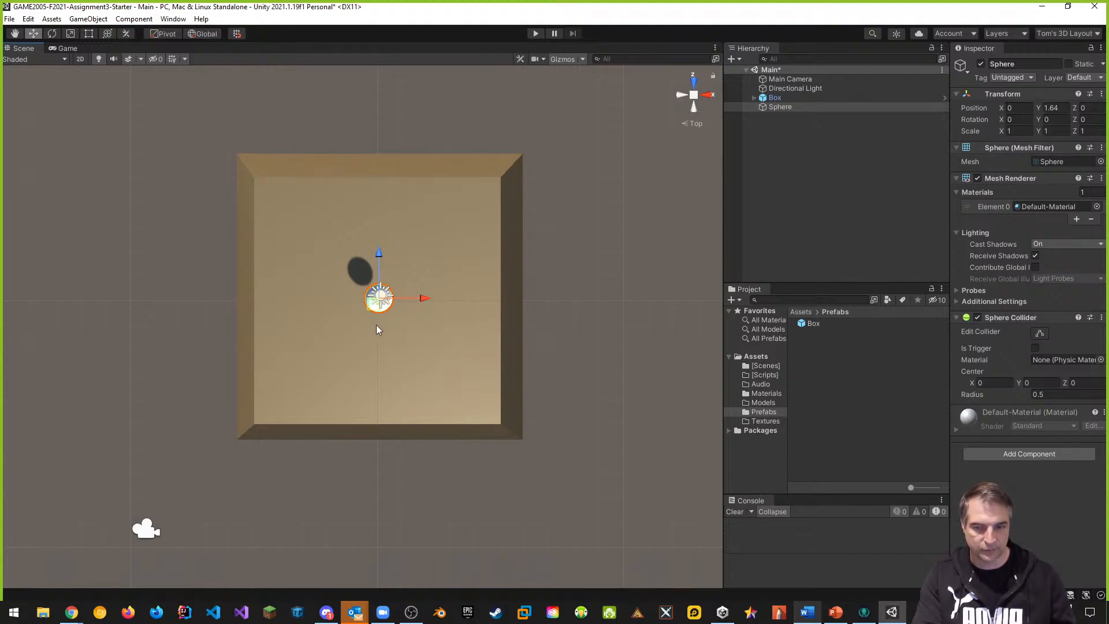
left_click(1052, 108)
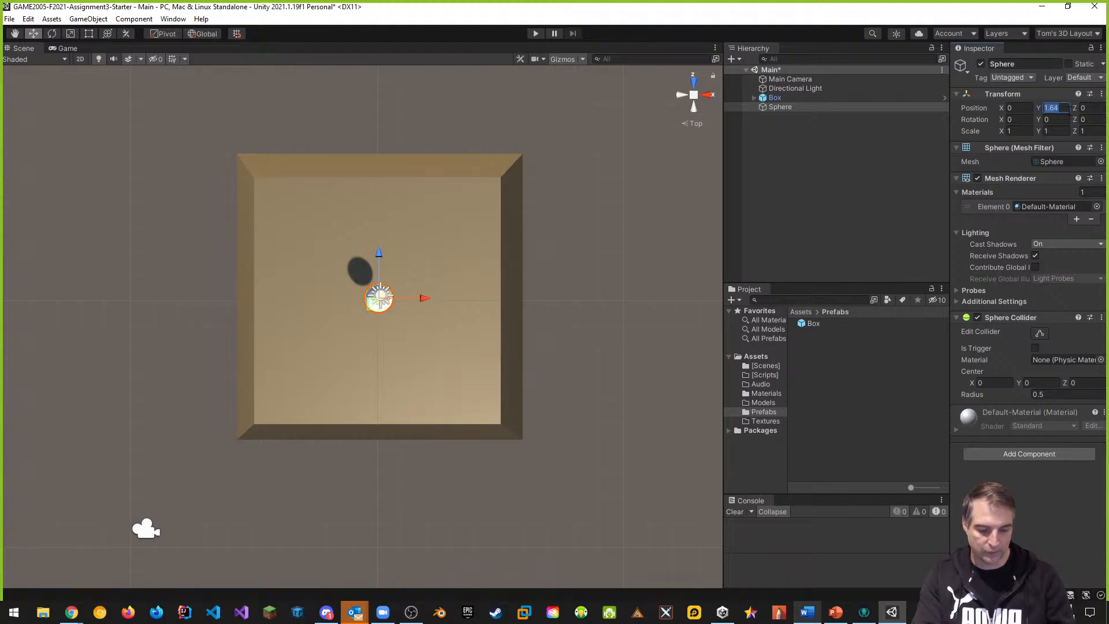
type("1.5")
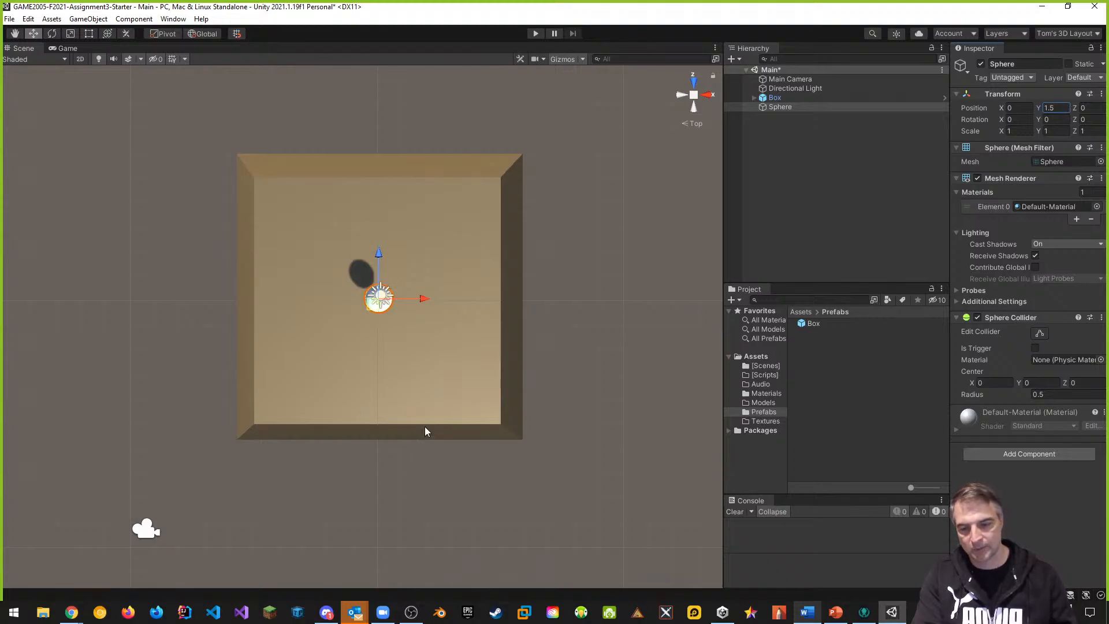
middle_click_drag(424, 431, 431, 397)
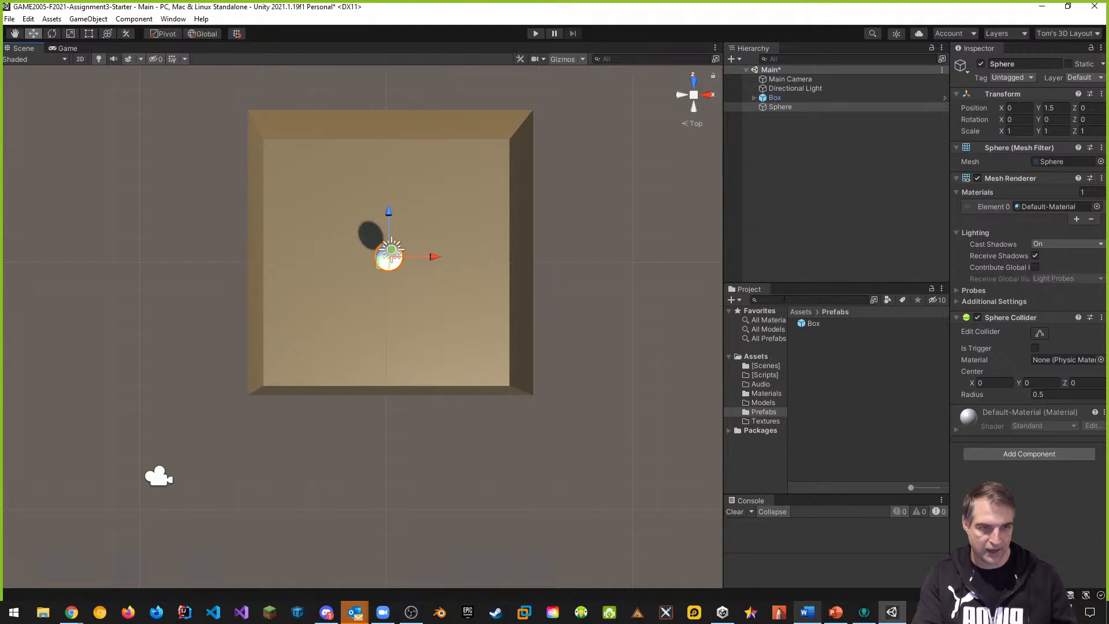
Rename the sphere object in the scene as Red Sphere
left_click(998, 63)
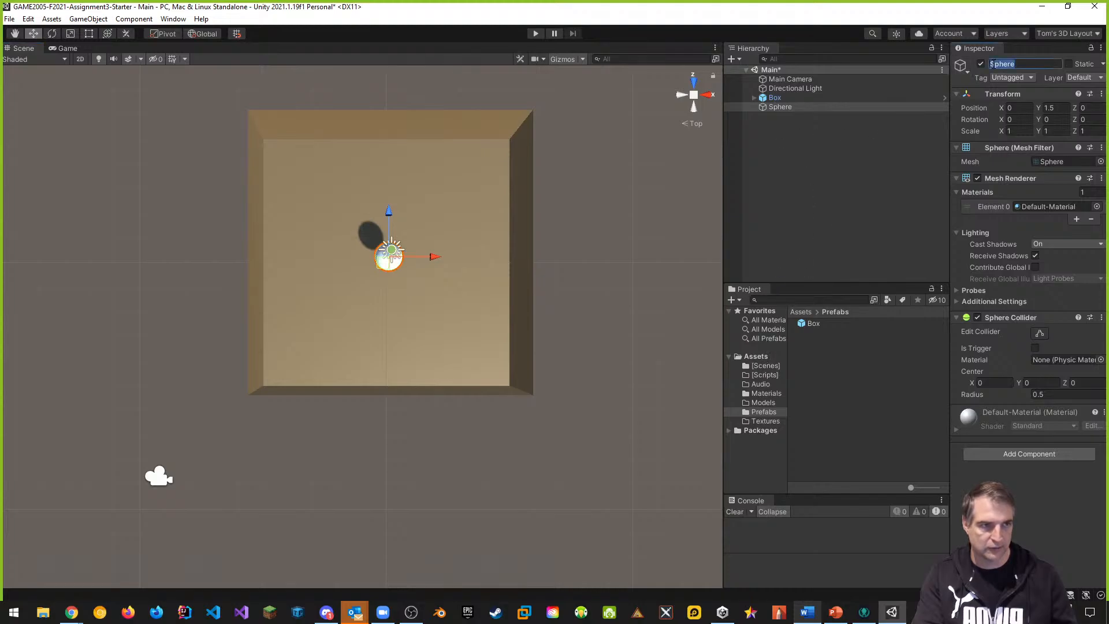
type("Red")
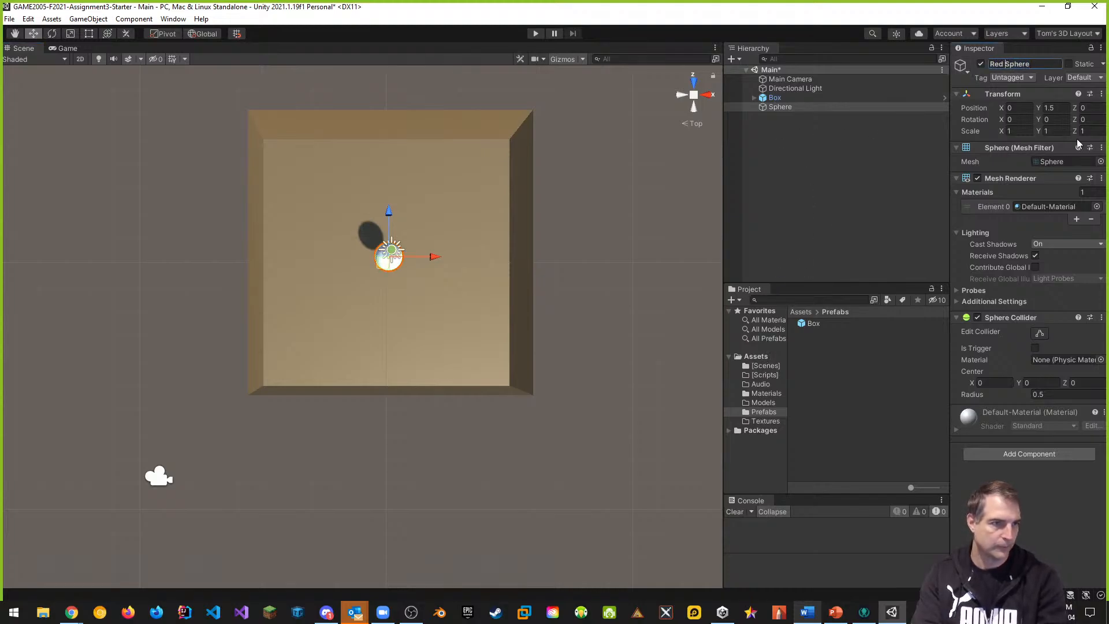
key("Return")
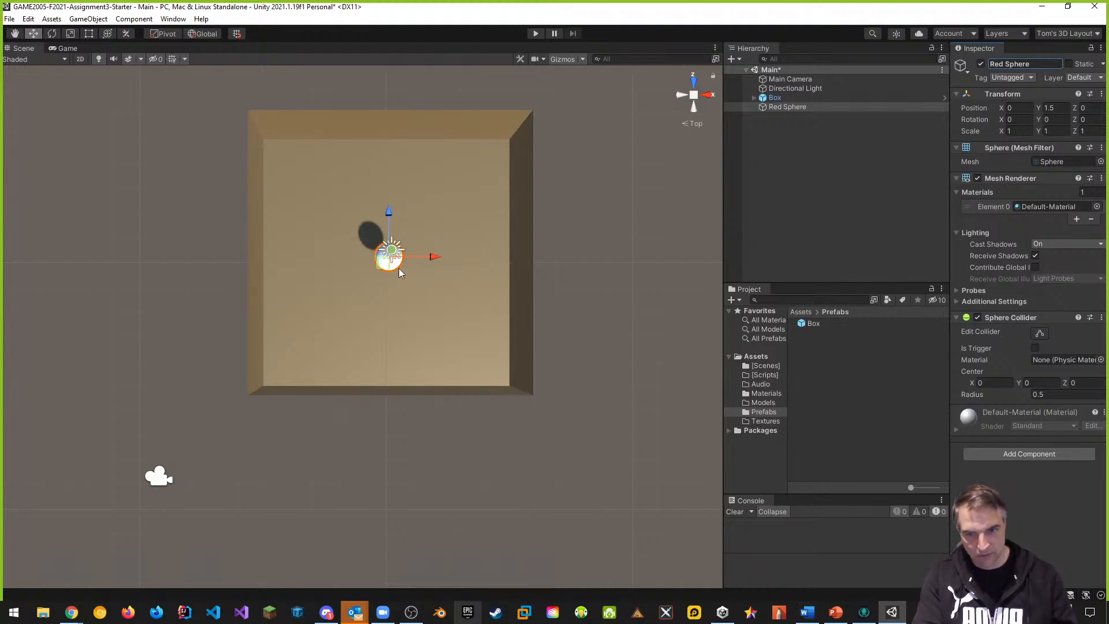
Create a new material named Red Material in the project's Materials folder
left_click(774, 395)
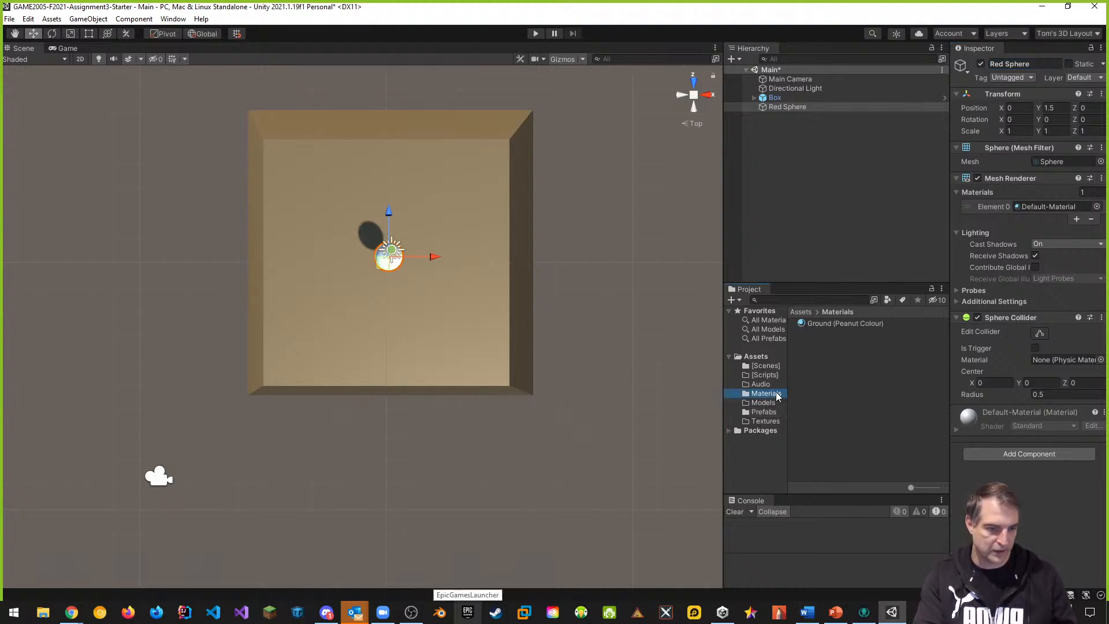
right_click(844, 373)
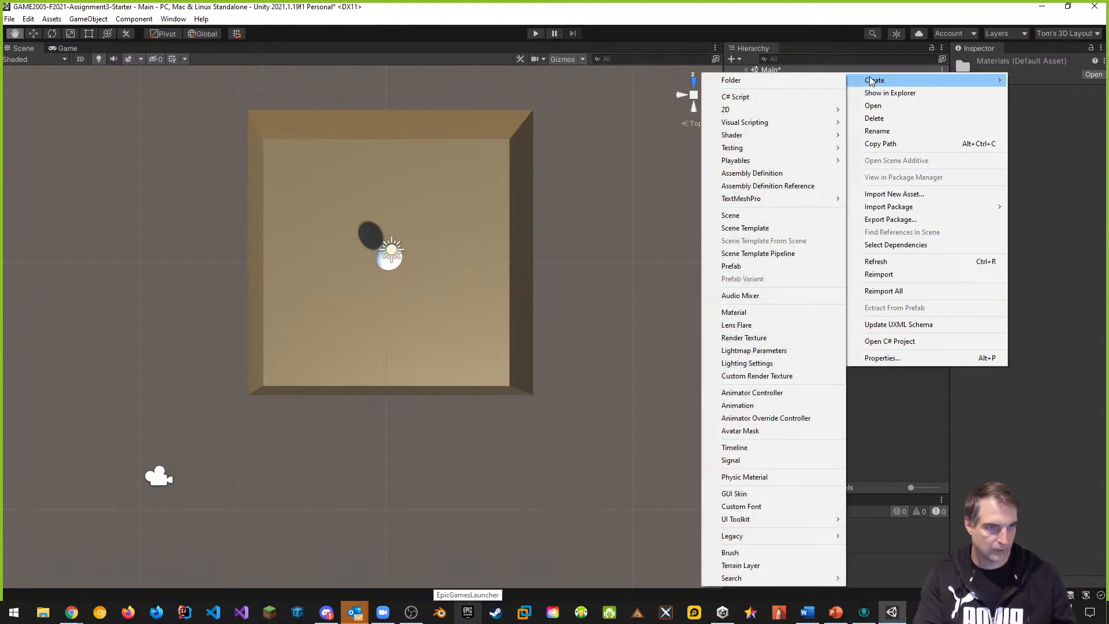
mouse_move(867, 82)
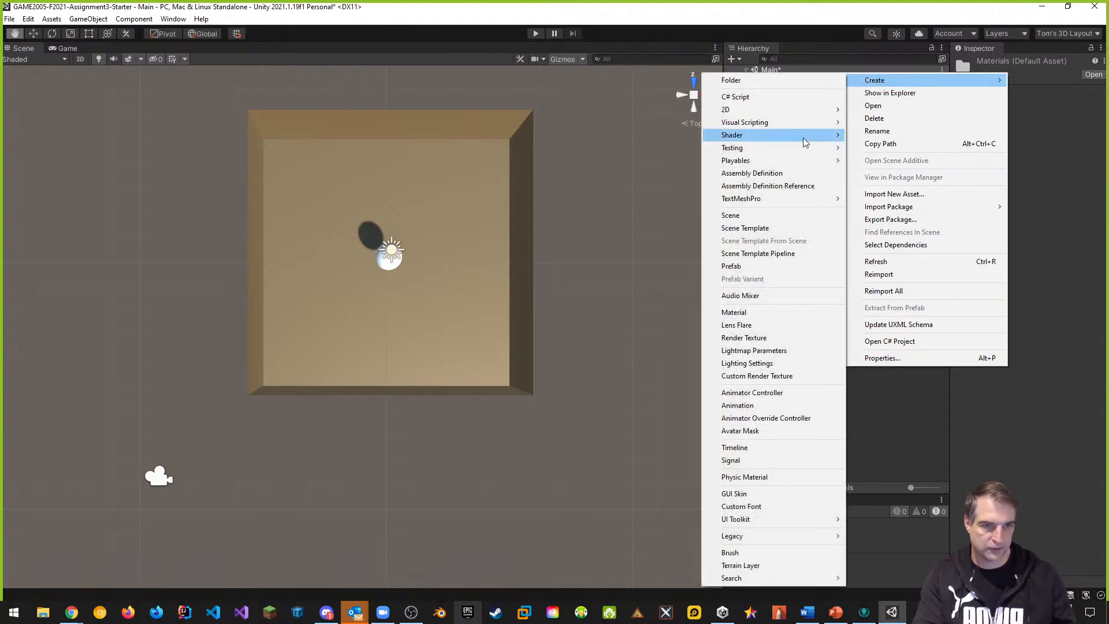
left_click(746, 313)
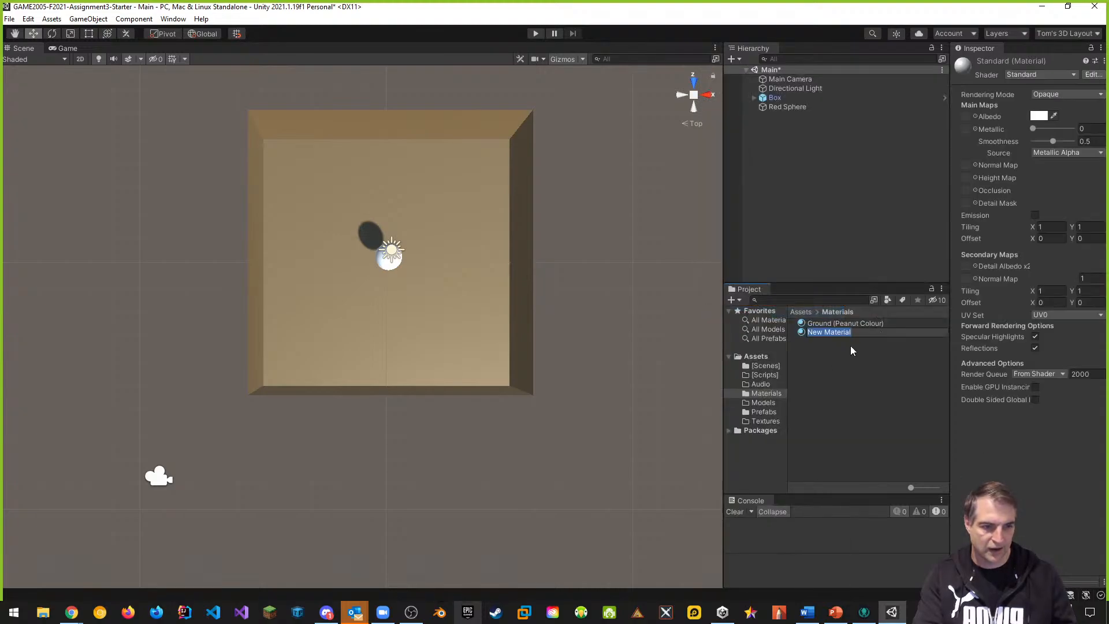
type("REd")
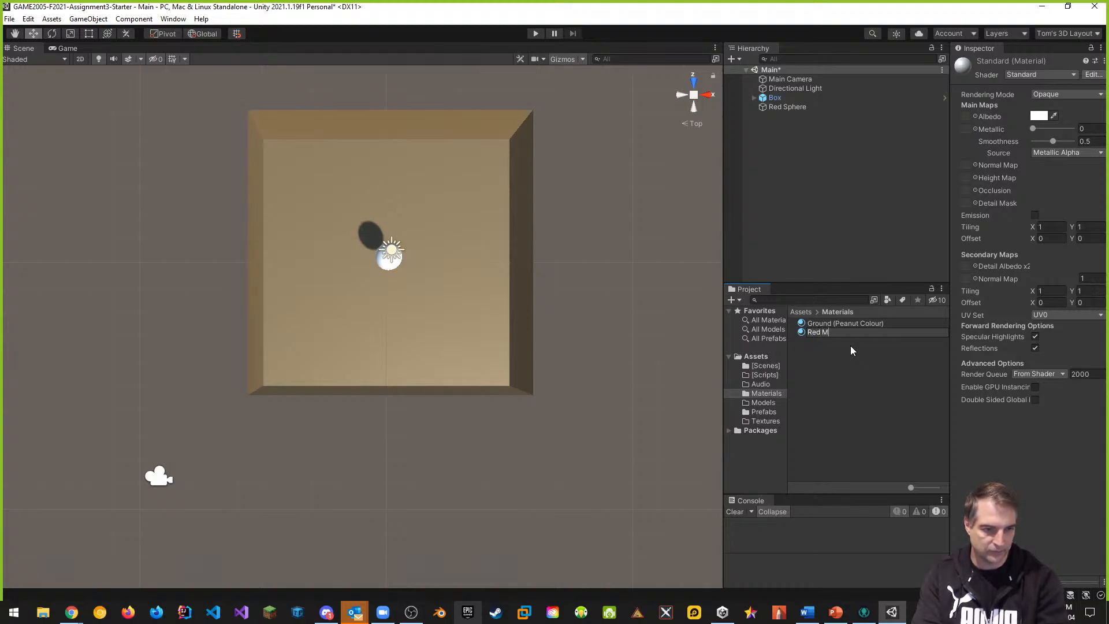
type(" Material")
key("Return")
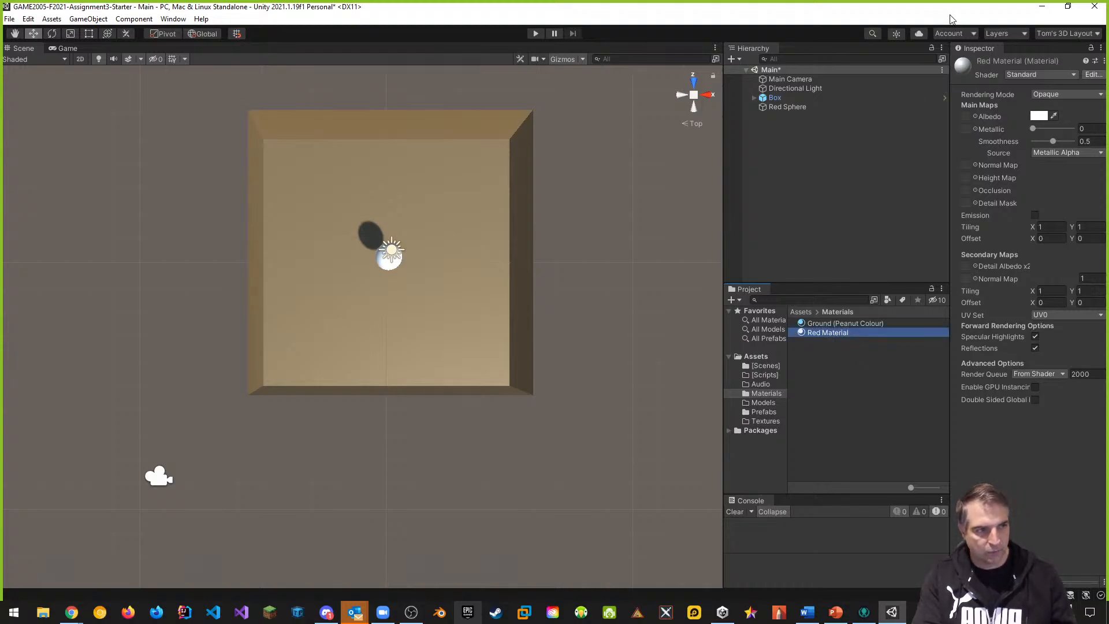
Set Red Material's albedo colour to red and apply the material to the sphere in the scene
left_click(1040, 117)
left_click_drag(1057, 192, 1087, 172)
left_click(839, 343)
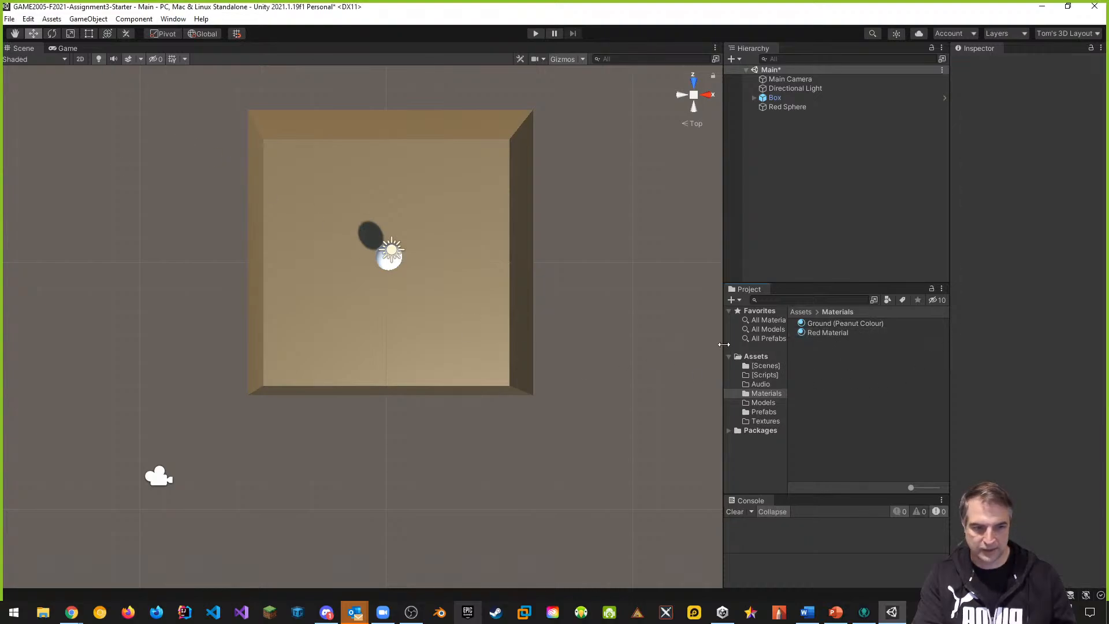
left_click_drag(821, 335, 394, 266)
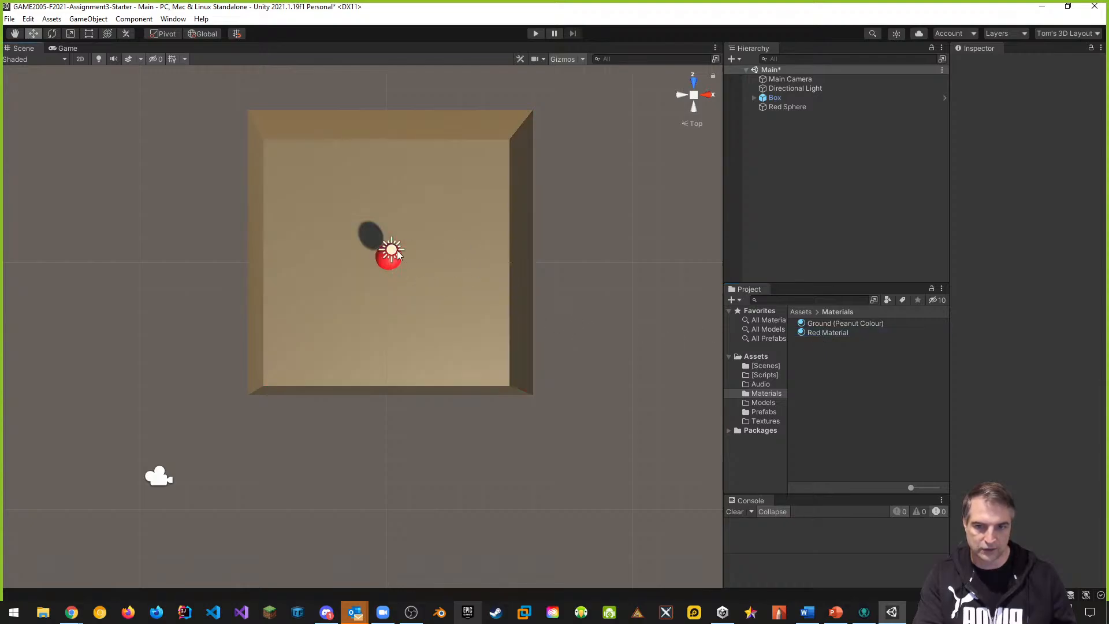
Remove the Sphere Collider component from Red Sphere and turn the object into a prefab in the Prefabs folder
left_click(785, 108)
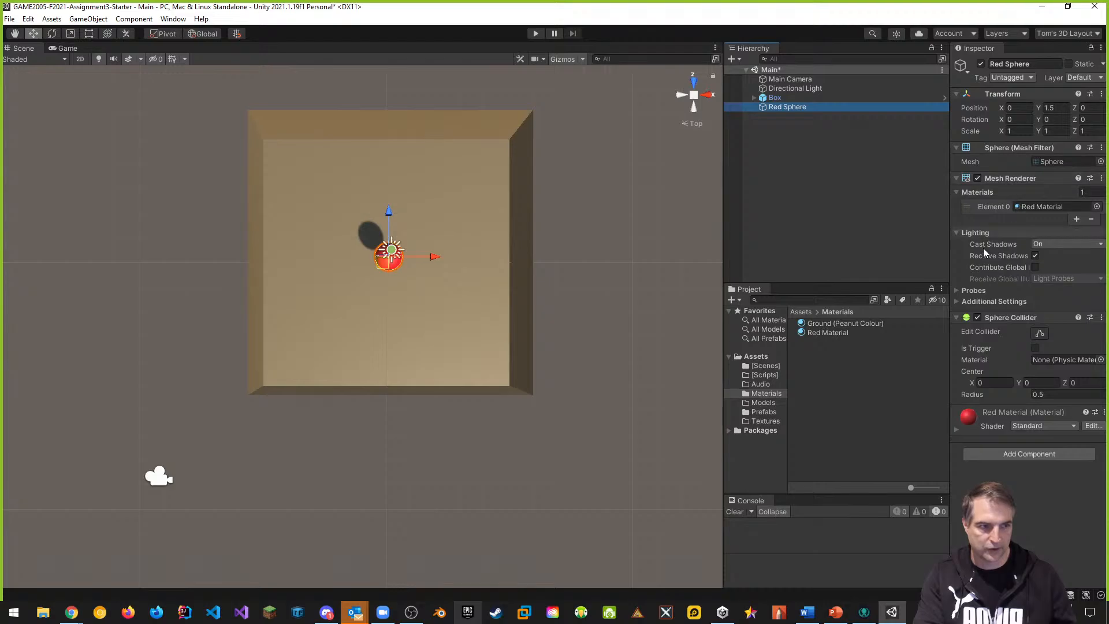
left_click(1101, 318)
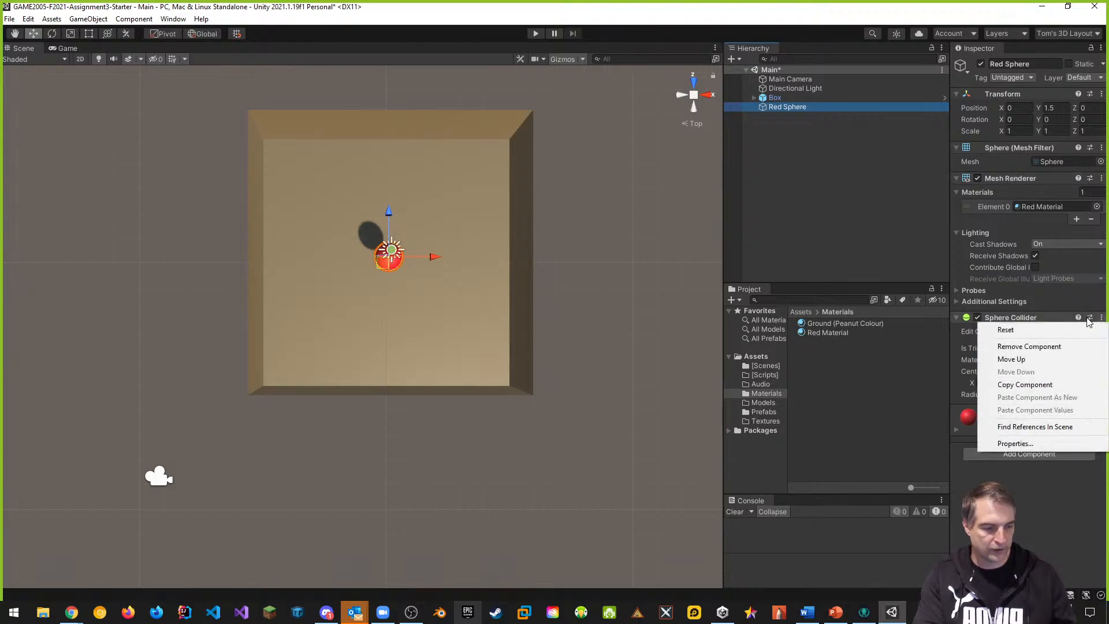
left_click(1018, 347)
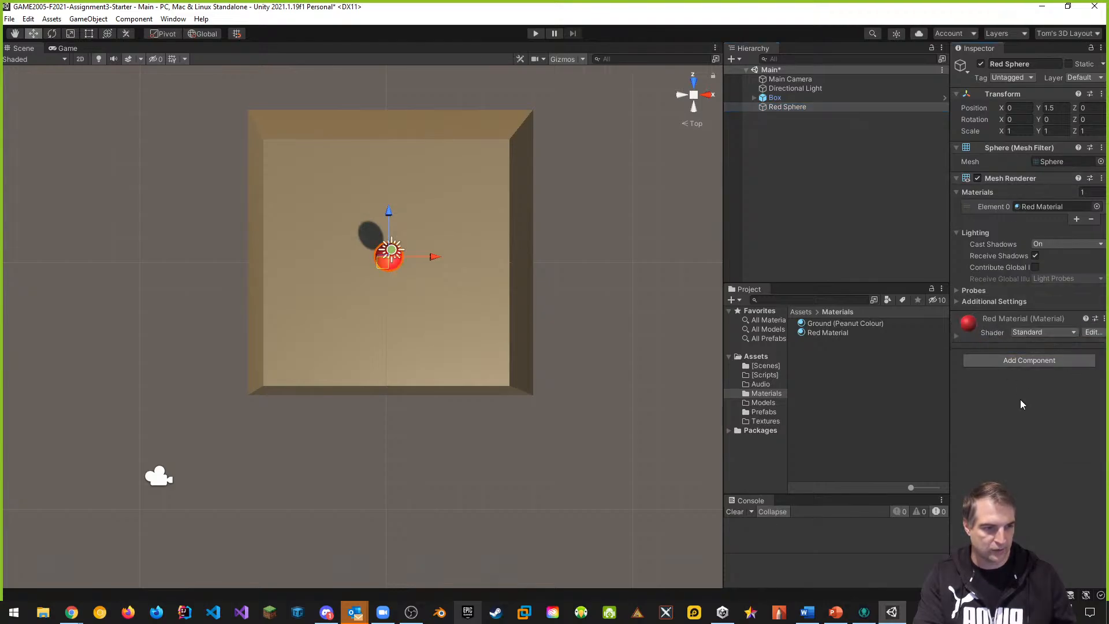
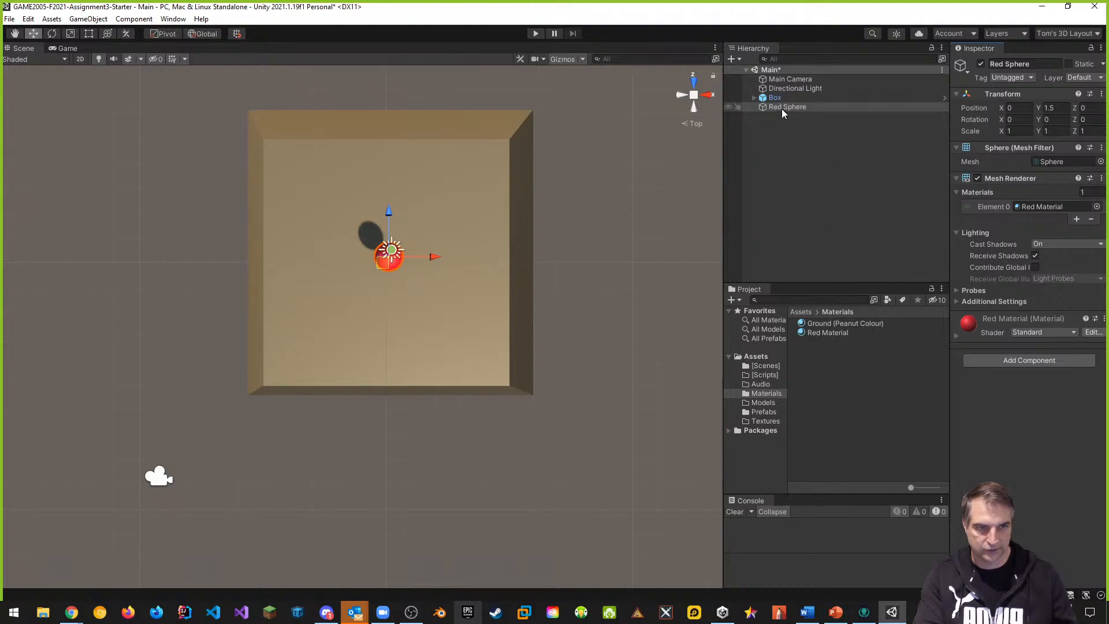
left_click(768, 412)
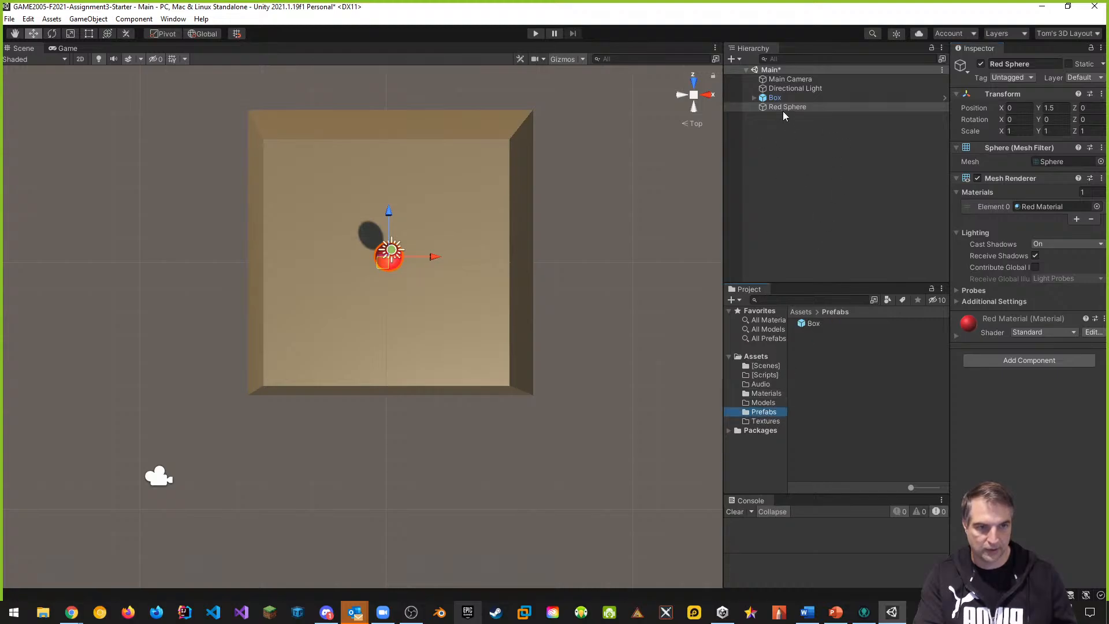
left_click_drag(784, 115, 825, 370)
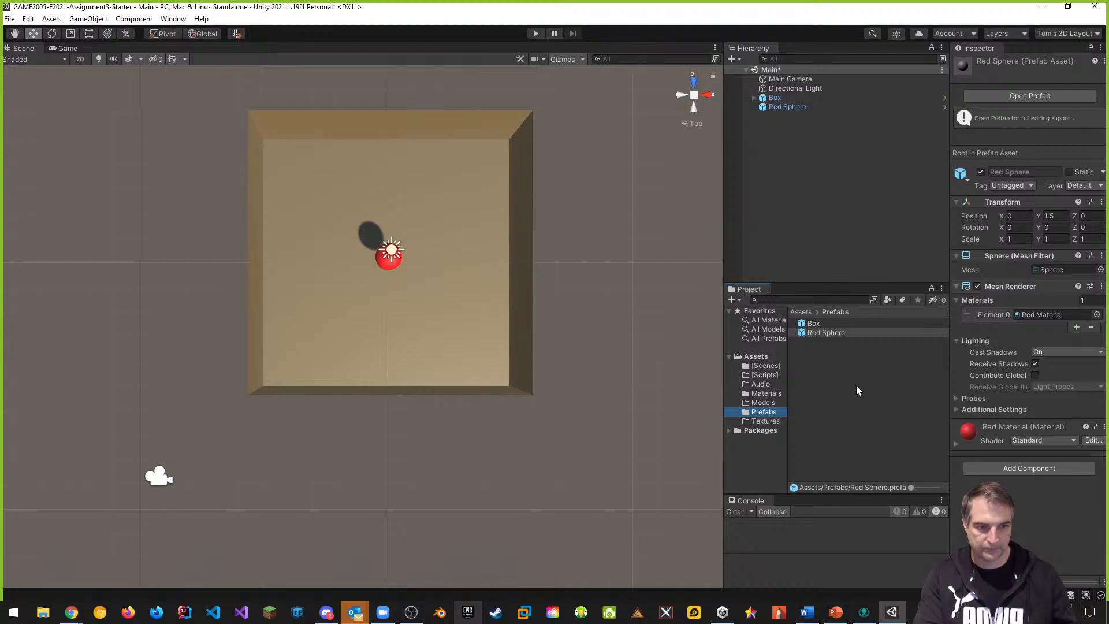
Duplicate the Red Sphere instance in the scene and rename the copy as Green Sphere
left_click(785, 108)
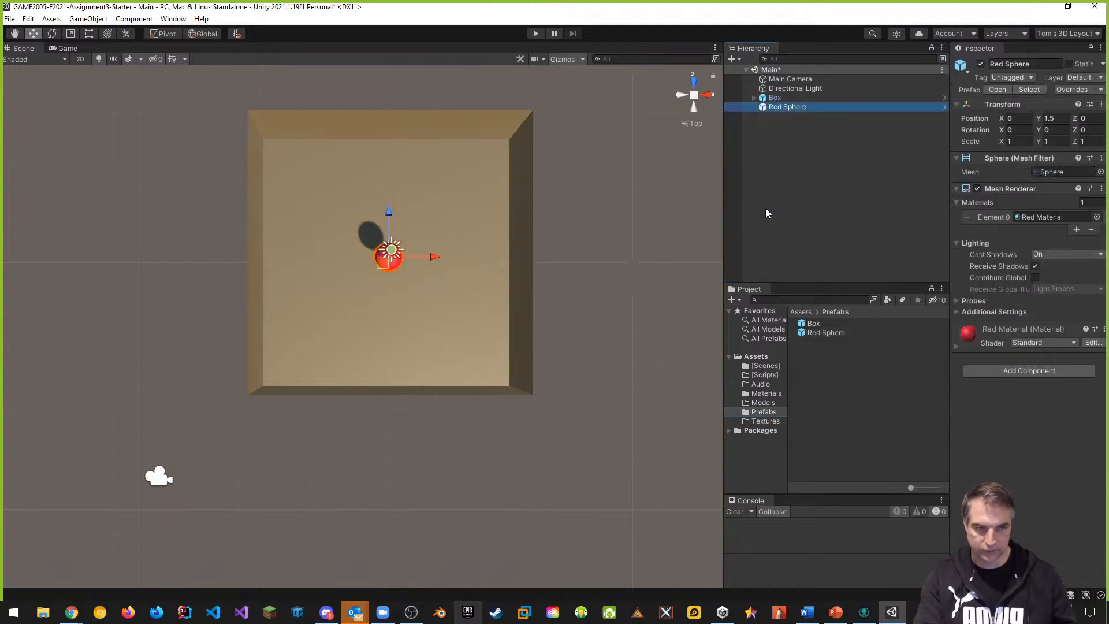
key("ctrl+d")
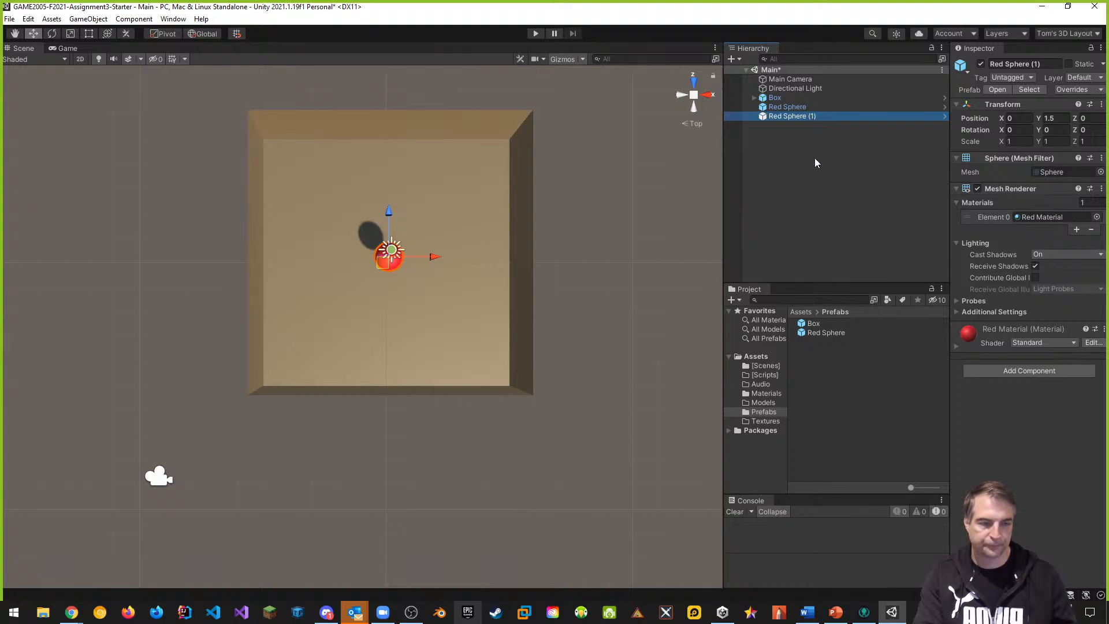
left_click(781, 115)
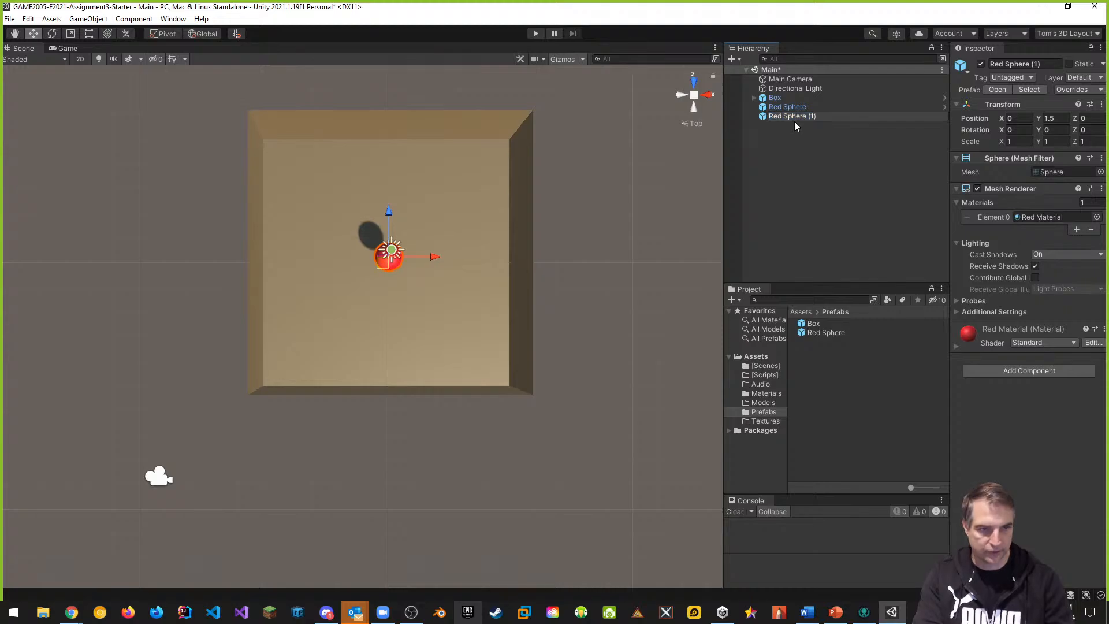
type("Green")
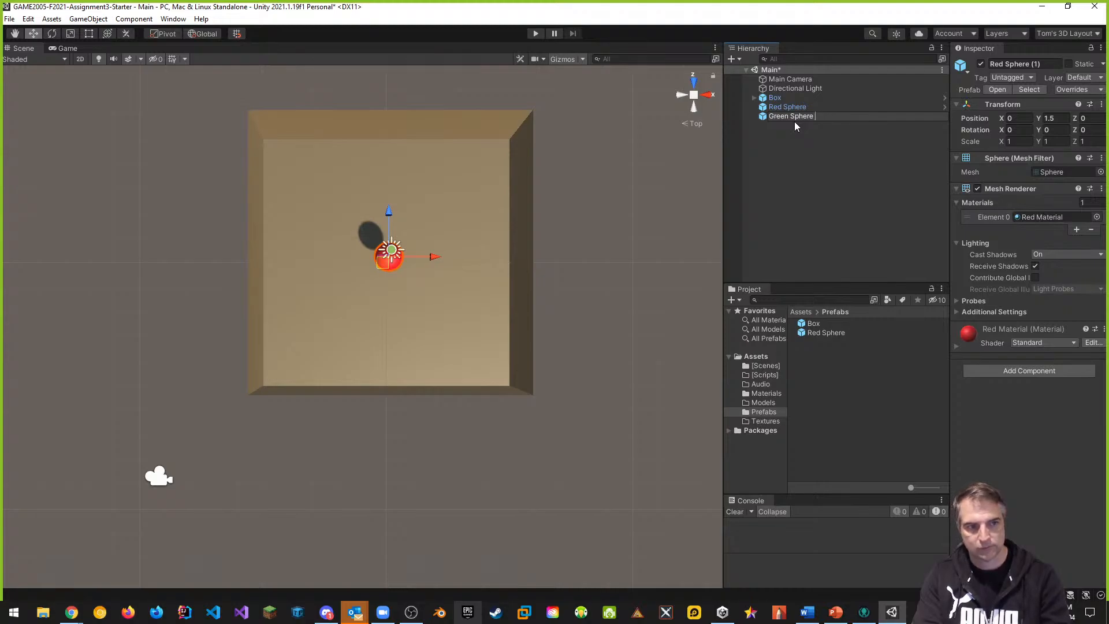
key("BackSpace")
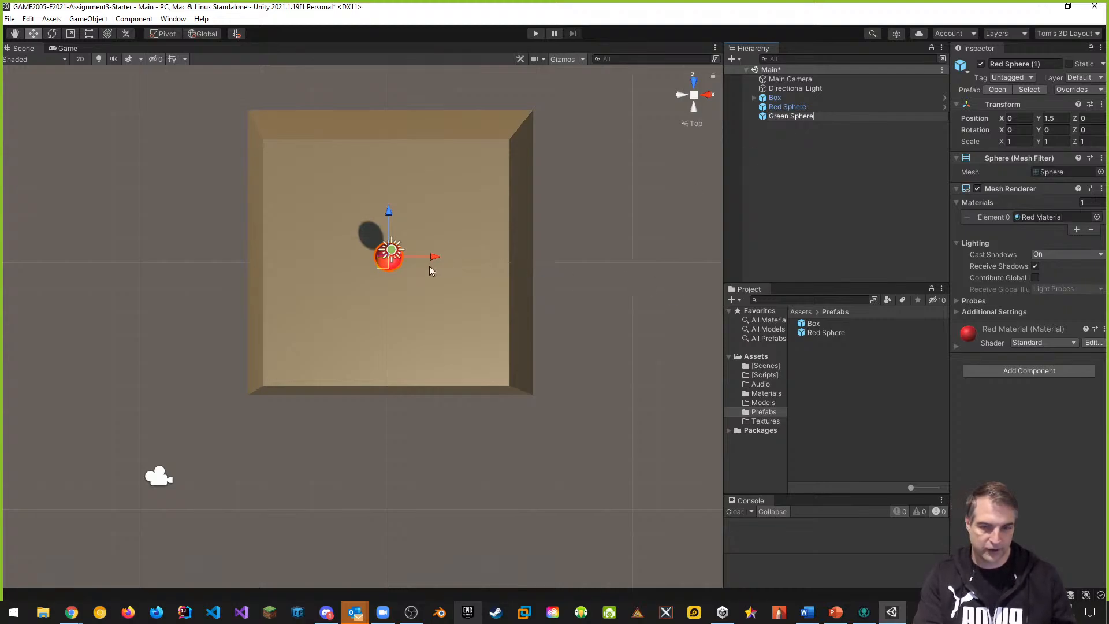
key("Return")
Move Green Sphere along the Z axis to about 2.97, apart from Red Sphere, and open its Z position for editing
left_click_drag(405, 210, 691, 188, "alt")
middle_click_drag(563, 381, 585, 364)
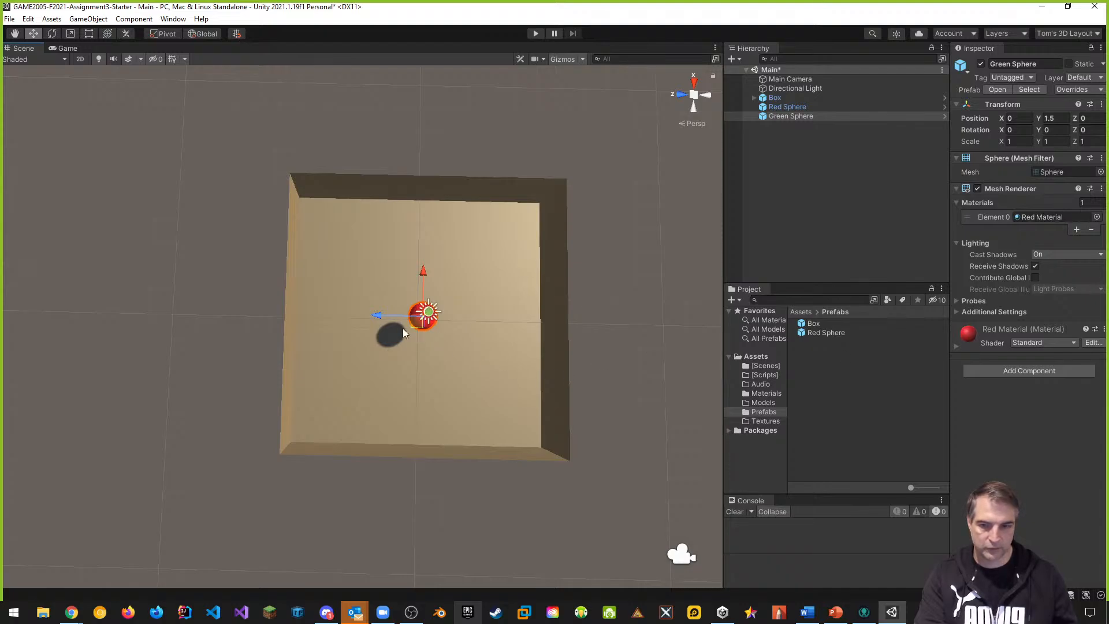
left_click_drag(381, 315, 300, 315)
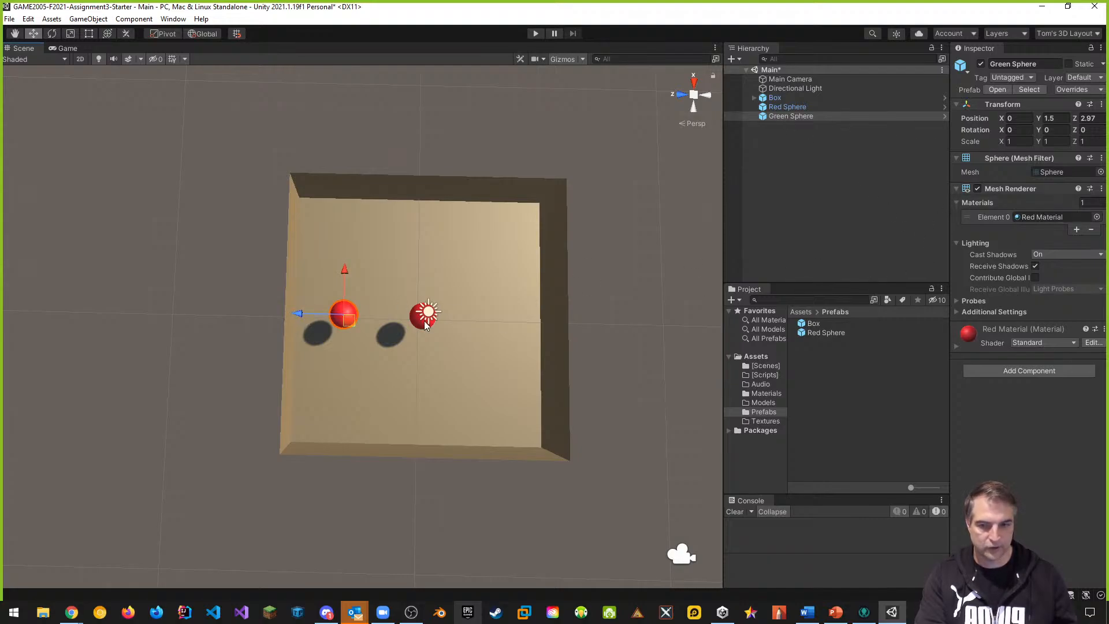
left_click(1088, 118)
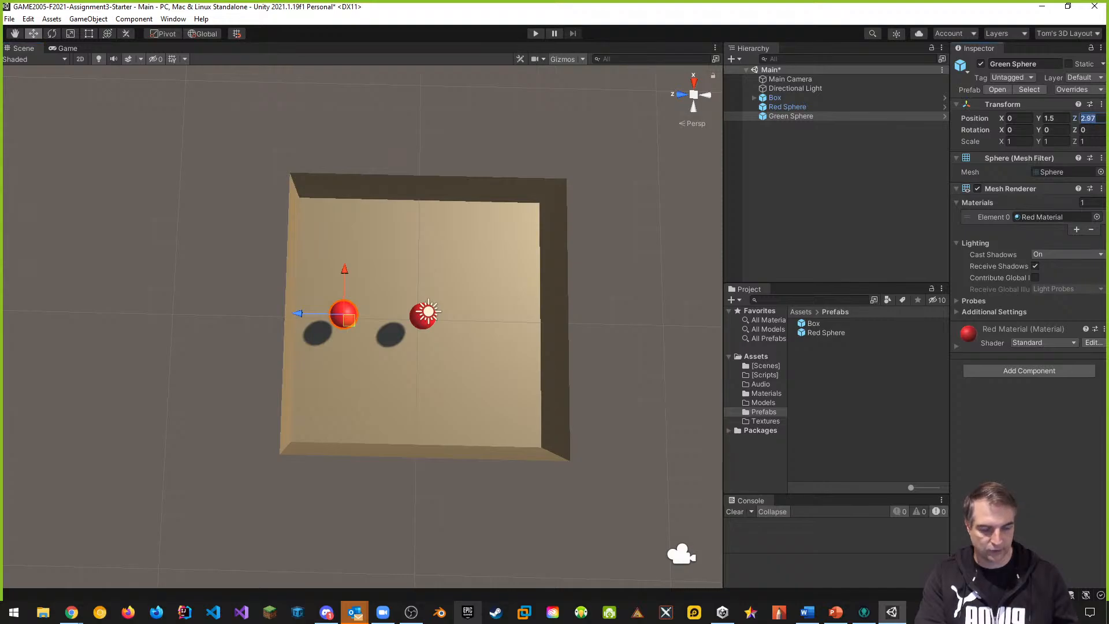
Set the Green Sphere's Z position to 3
type("3")
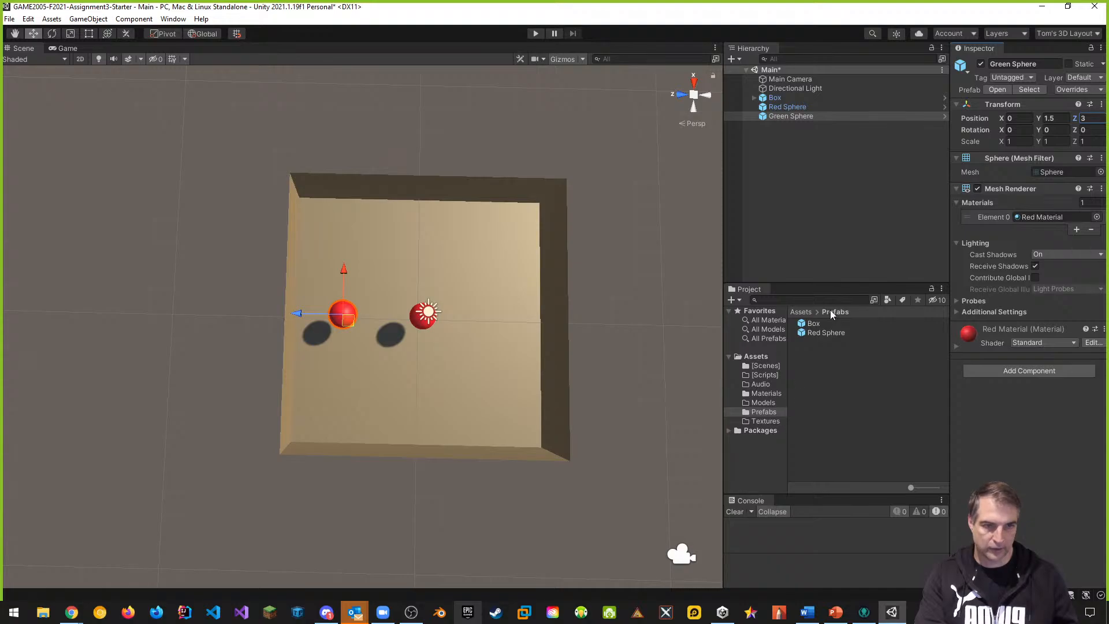
Create a new material named Green Material in the Materials folder
left_click(767, 393)
right_click(815, 378)
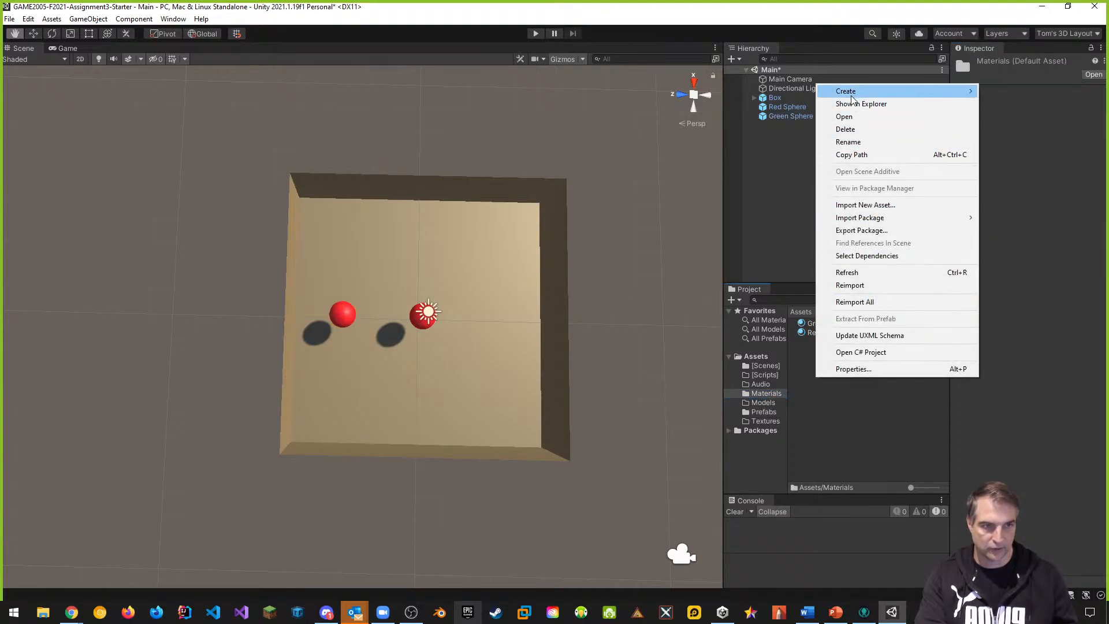
mouse_move(852, 100)
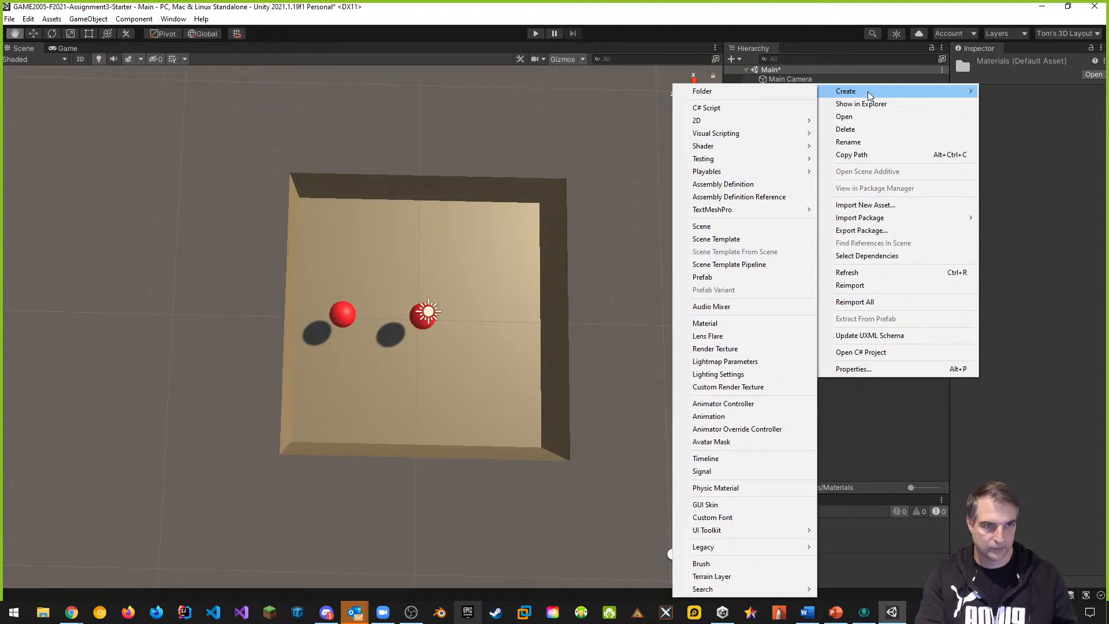
left_click(713, 324)
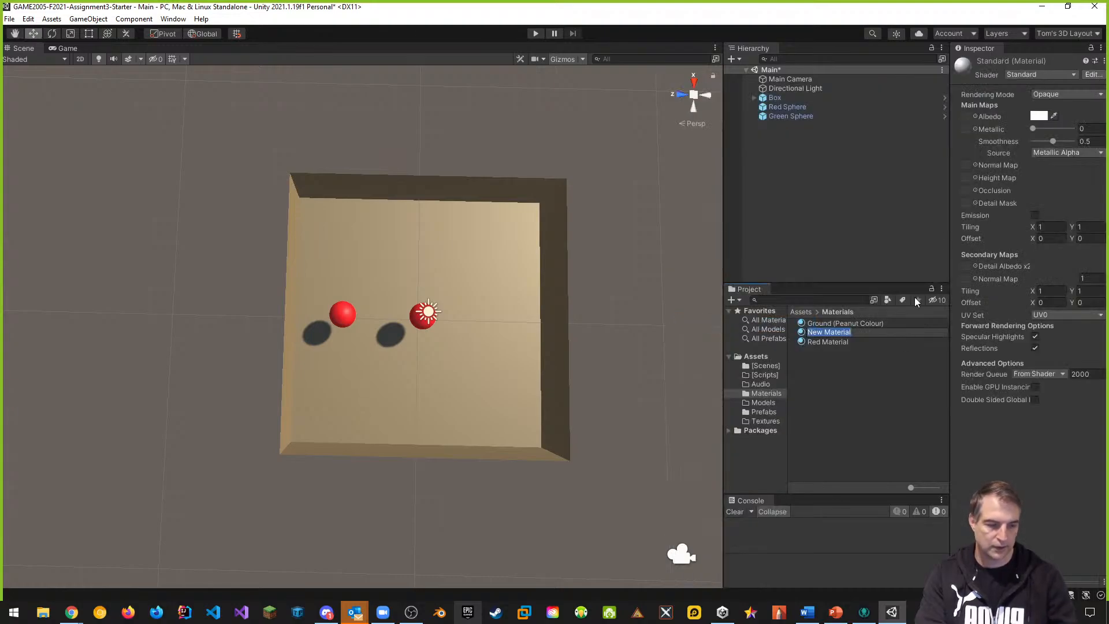
type("Green Material")
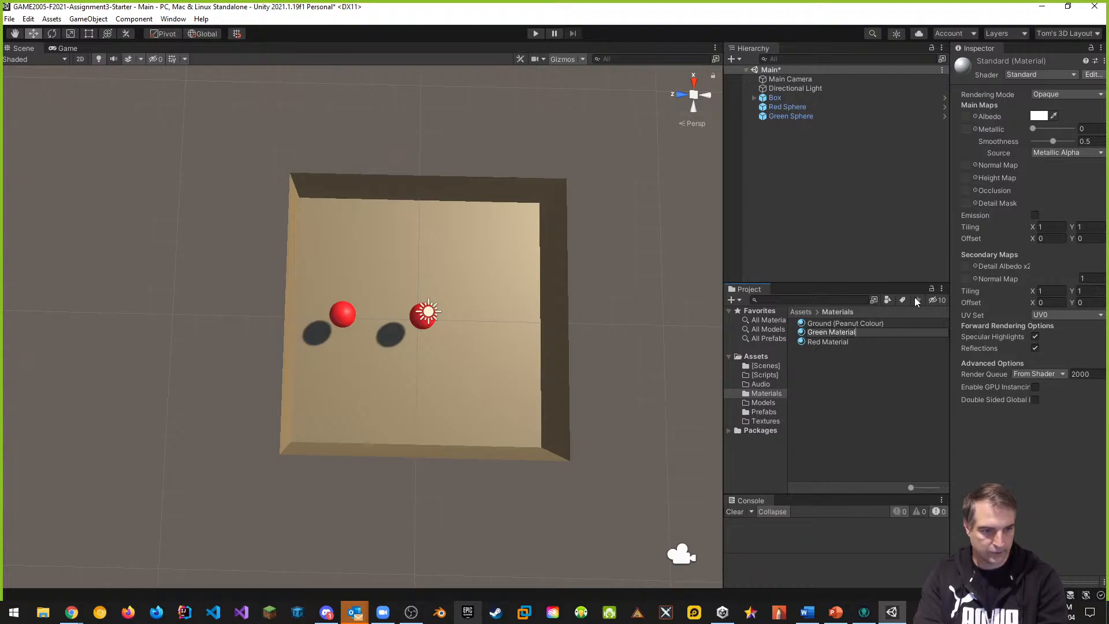
key("Return")
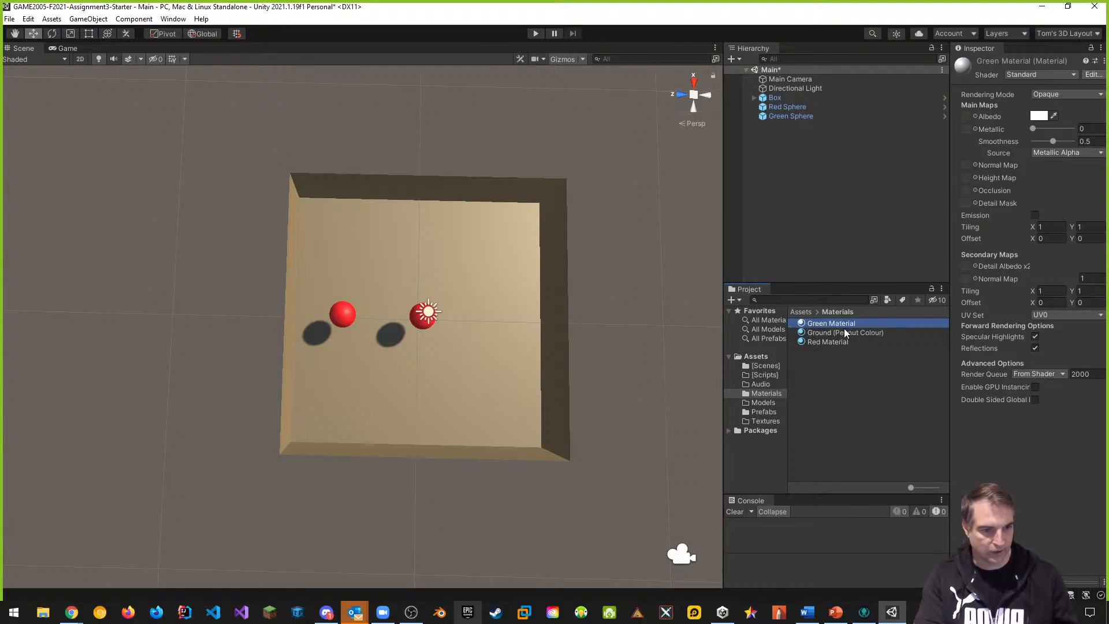
Set Green Material's albedo colour to bright green (15FF00) and apply the material to the Green Sphere in the scene
left_click(1040, 117)
left_click(1011, 164)
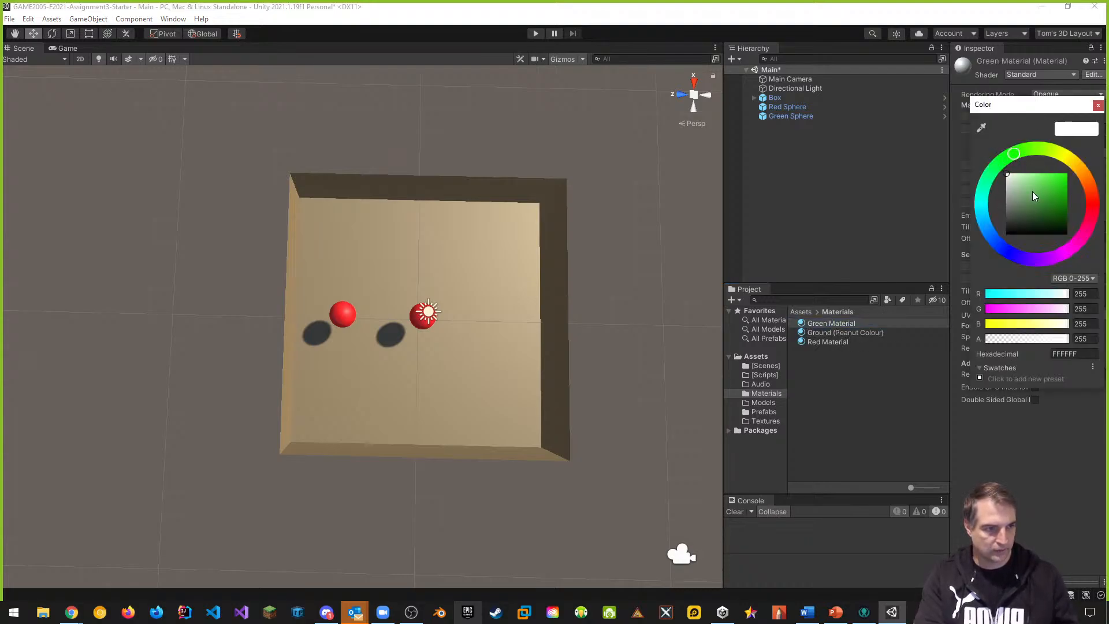
left_click(1032, 191)
left_click(917, 390)
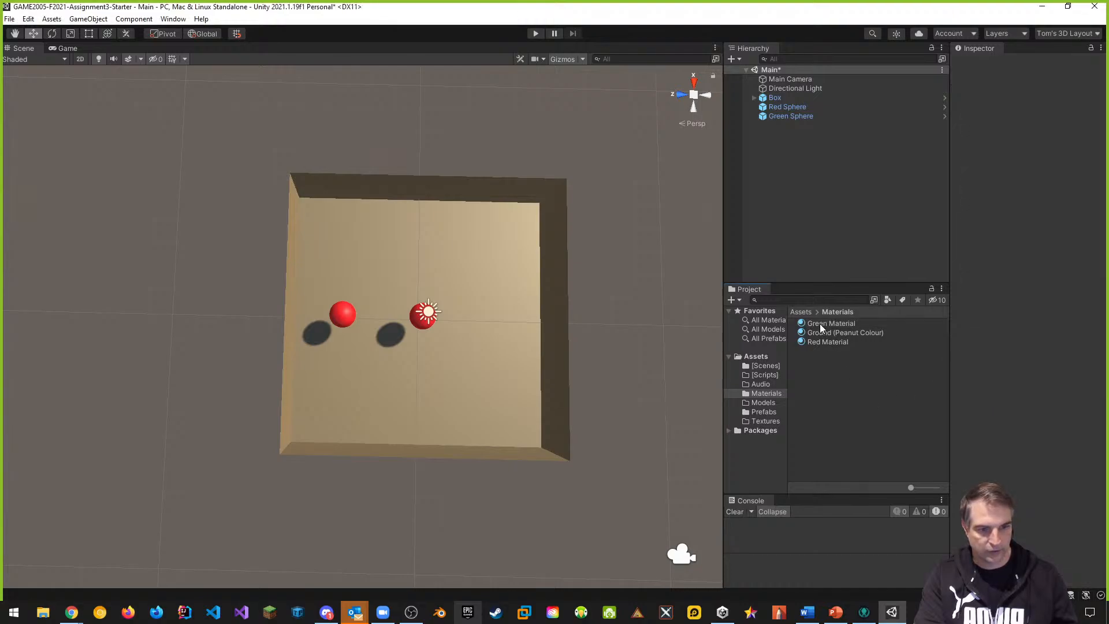
left_click_drag(821, 325, 333, 321)
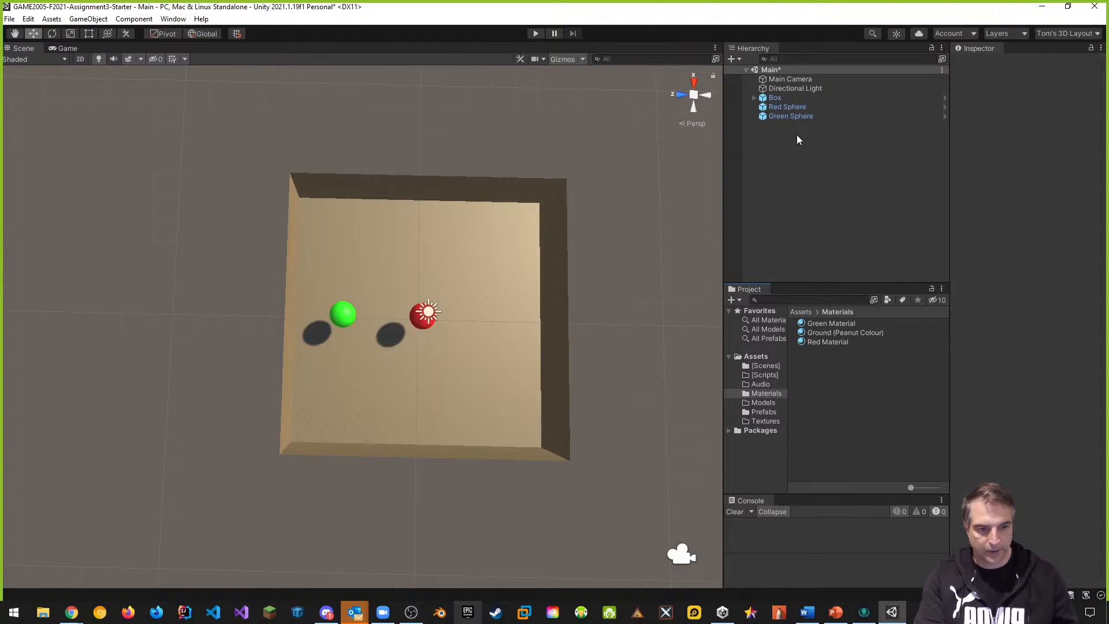
Save the Green Sphere as a new original prefab in the Prefabs folder
left_click(759, 411)
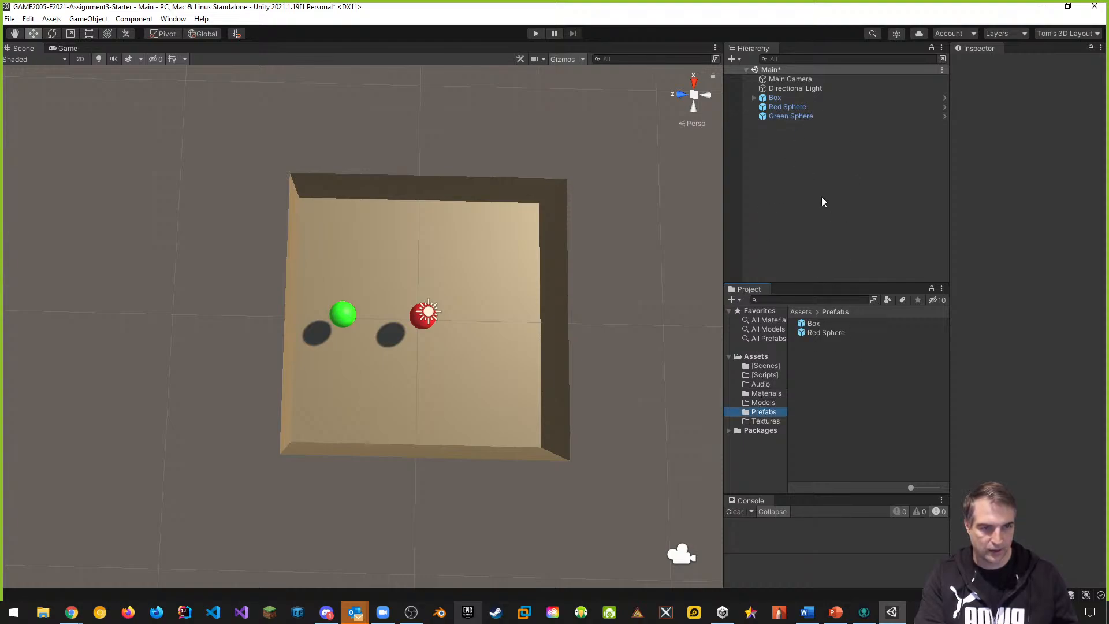
left_click_drag(779, 117, 838, 377)
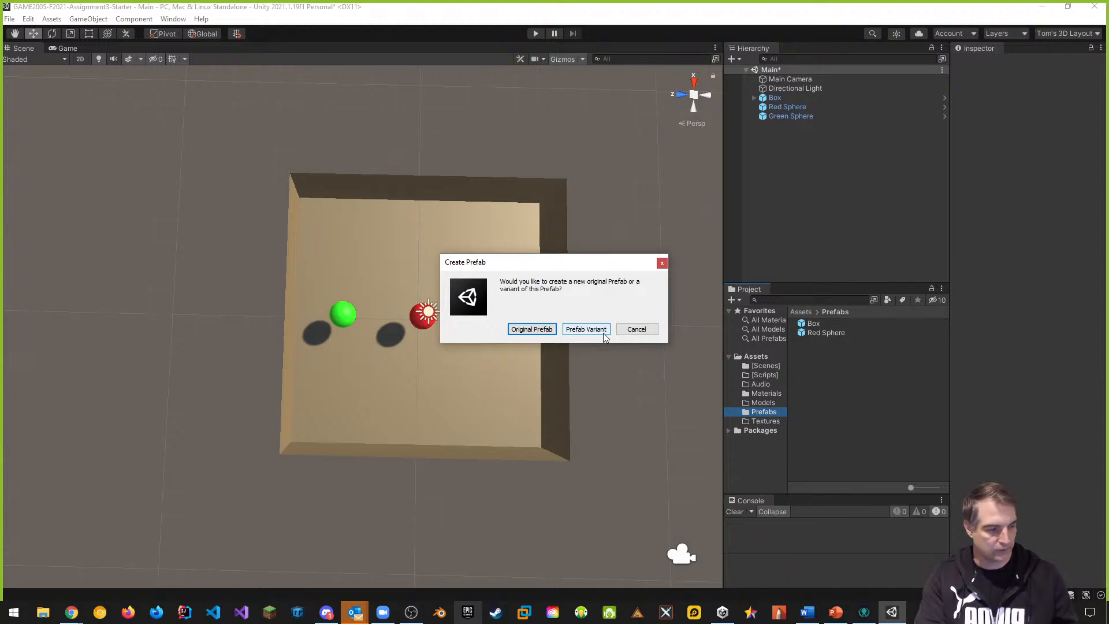
left_click(534, 329)
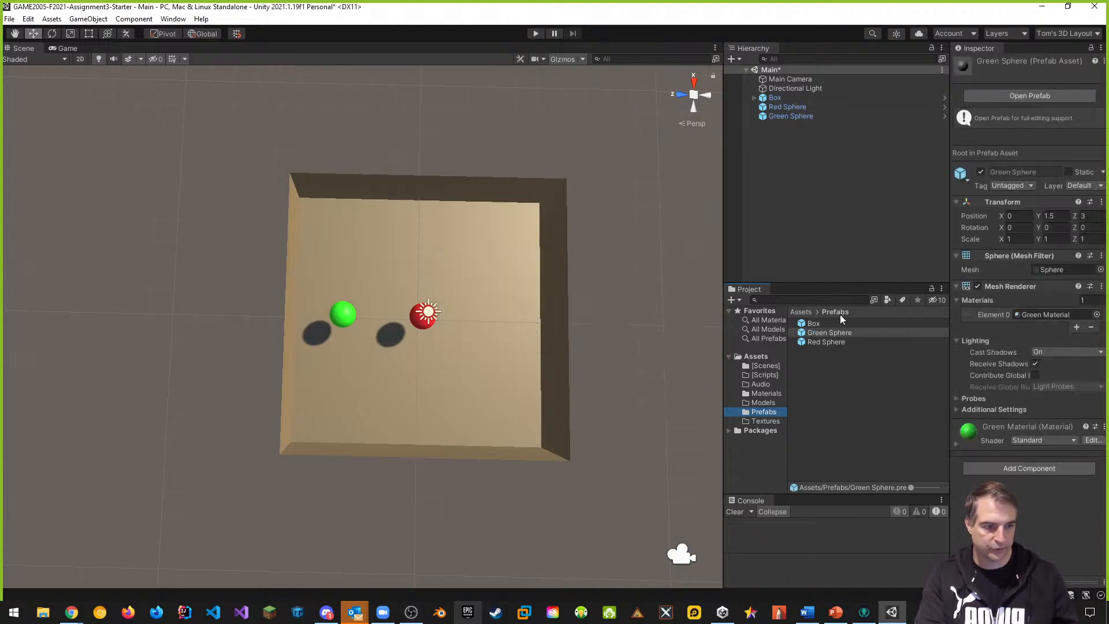
Duplicate the Red Sphere in the scene and rename the copy Blue Sphere
left_click(785, 108)
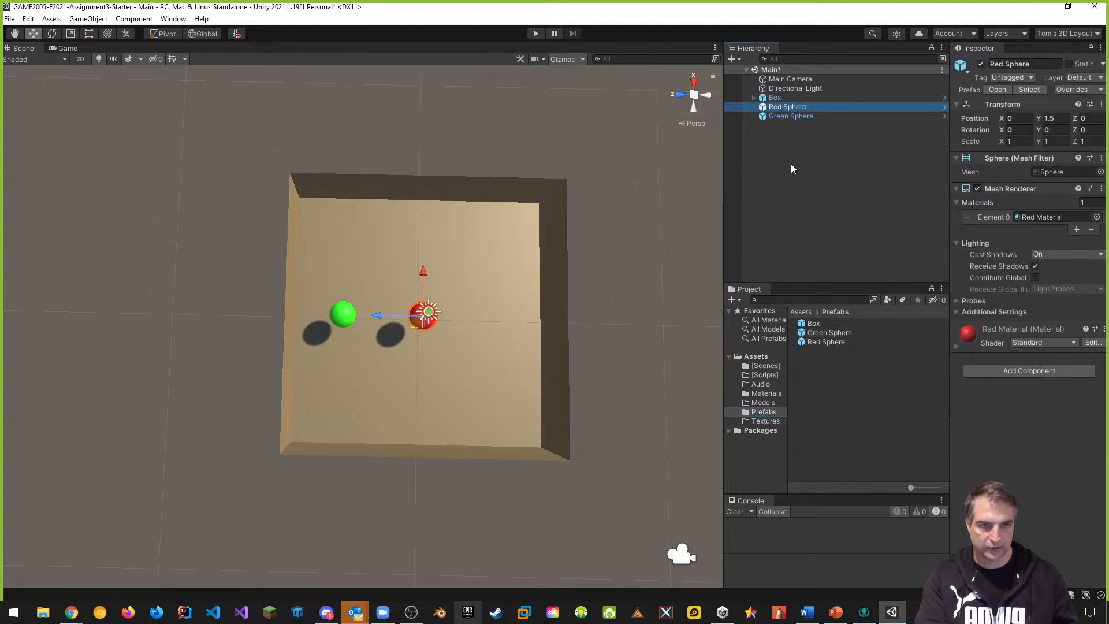
key("ctrl+d")
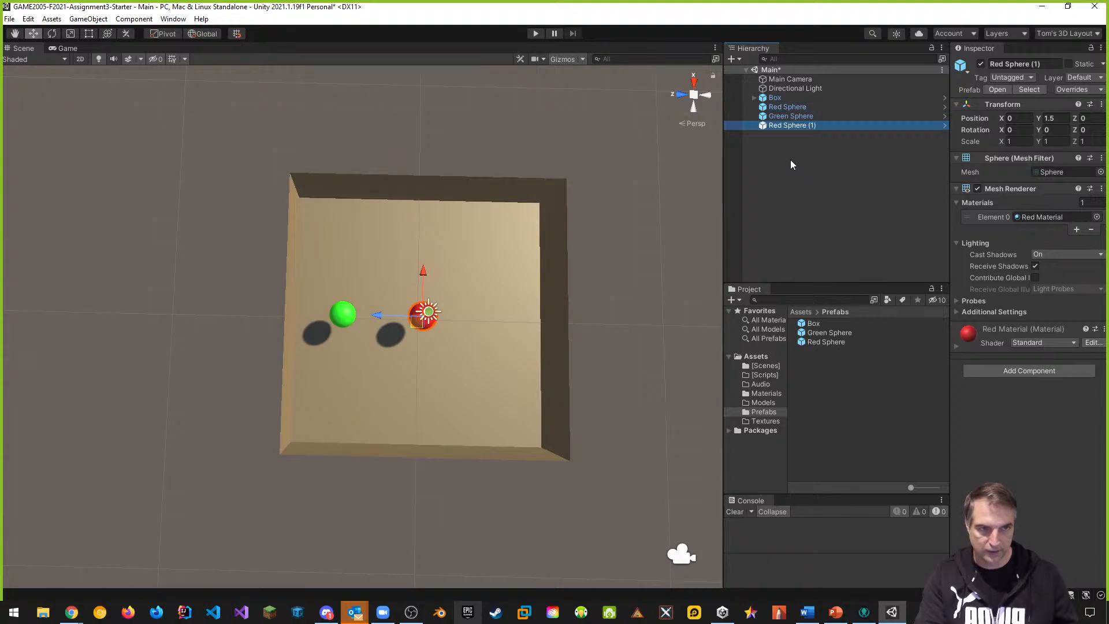
left_click(790, 124)
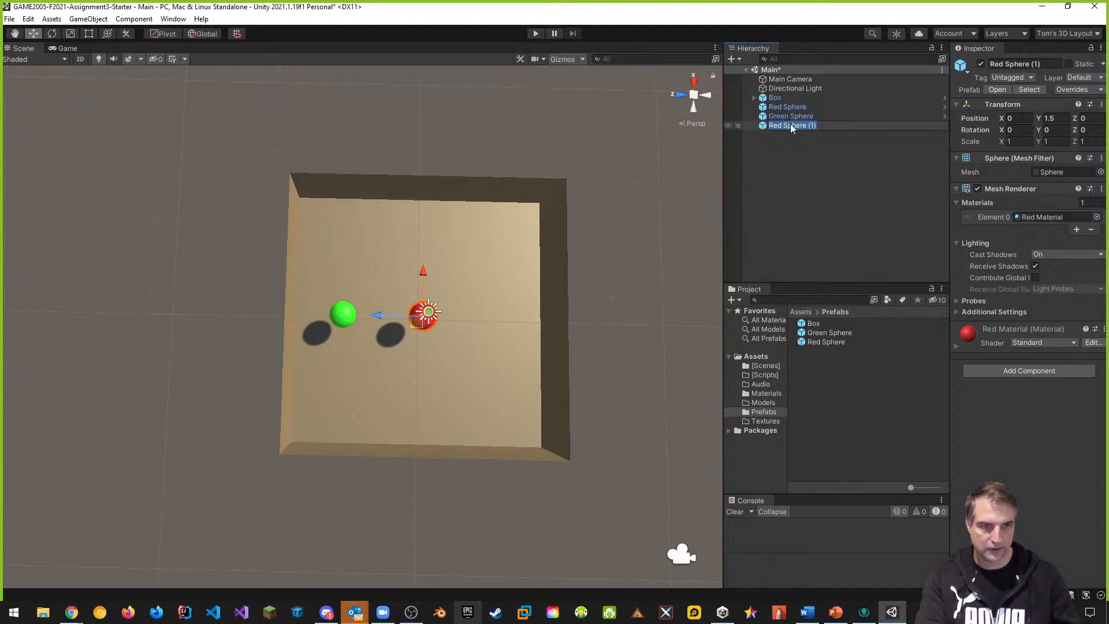
type("Blue Sphe")
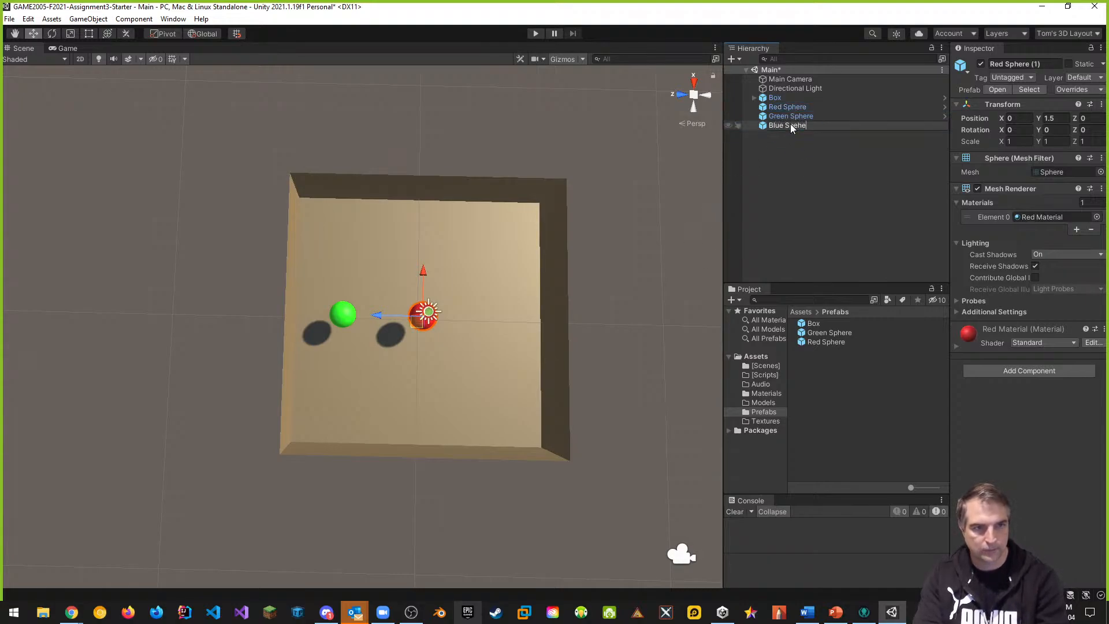
type("re")
key("Return")
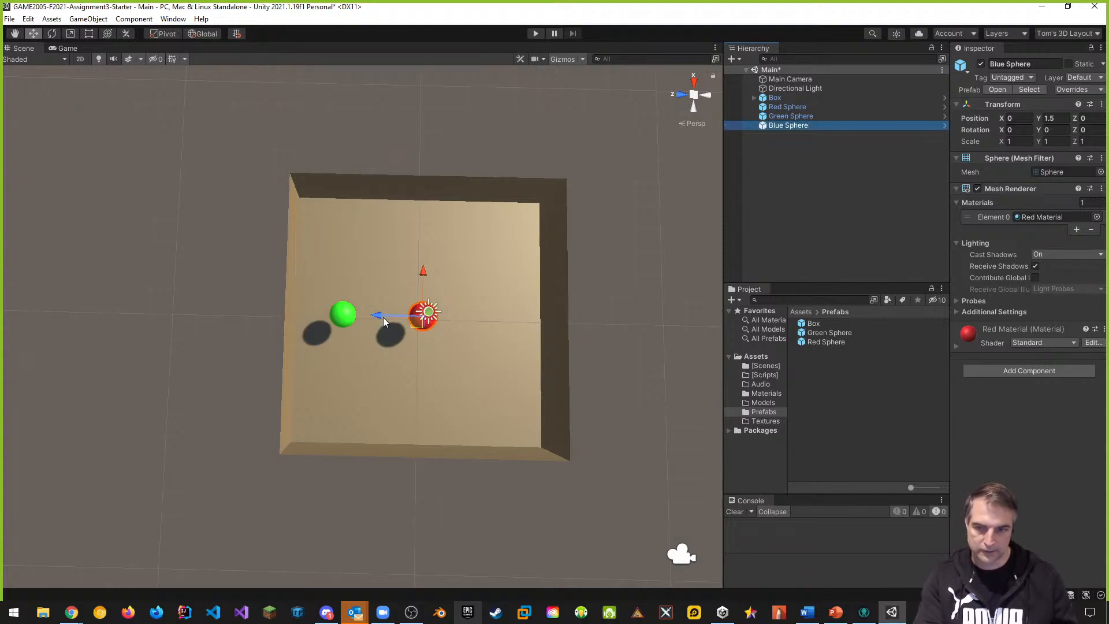
Move the Blue Sphere along the Z axis to the side opposite the Green Sphere, setting its Z position to -3
left_click_drag(380, 316, 448, 318)
left_click(1091, 118)
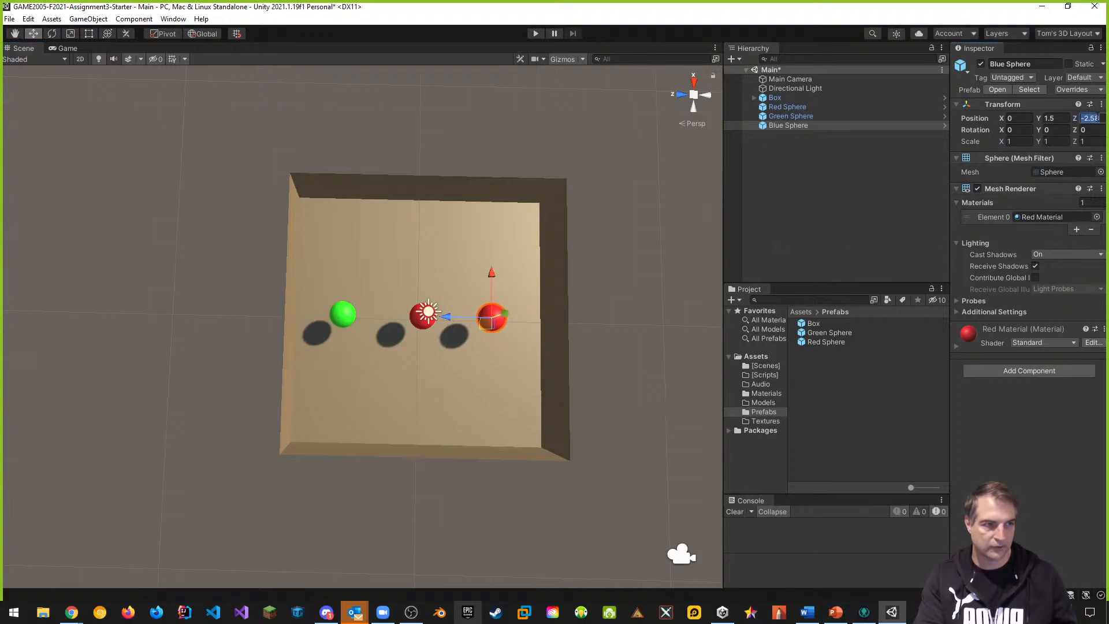
type("-3")
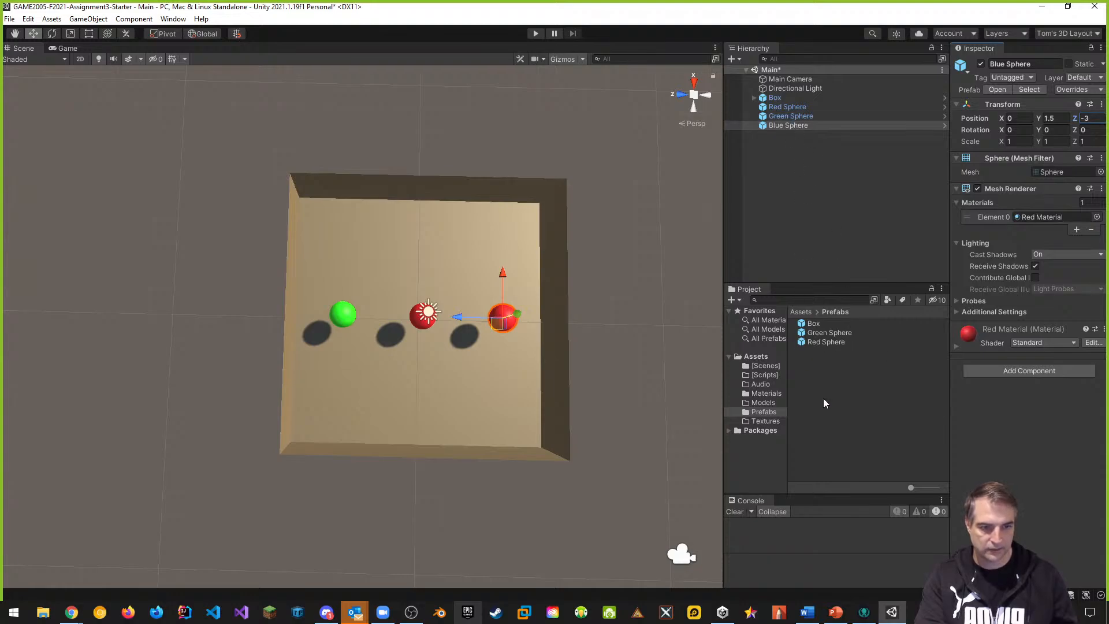
Create a new material named Blue Material in the Materials folder
left_click(763, 393)
right_click(842, 369)
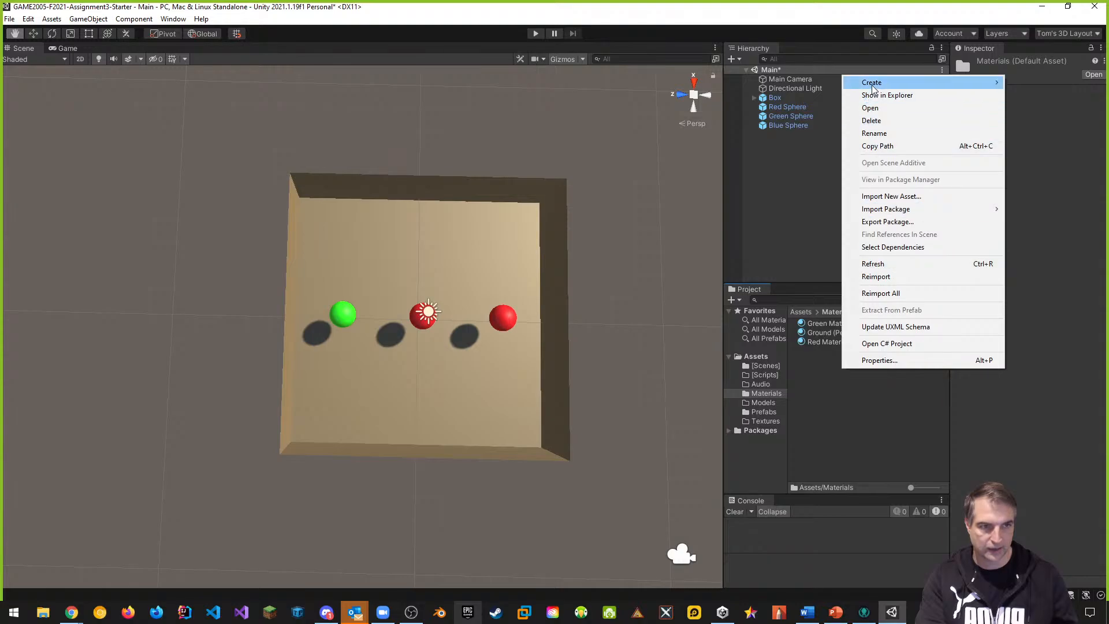
mouse_move(874, 84)
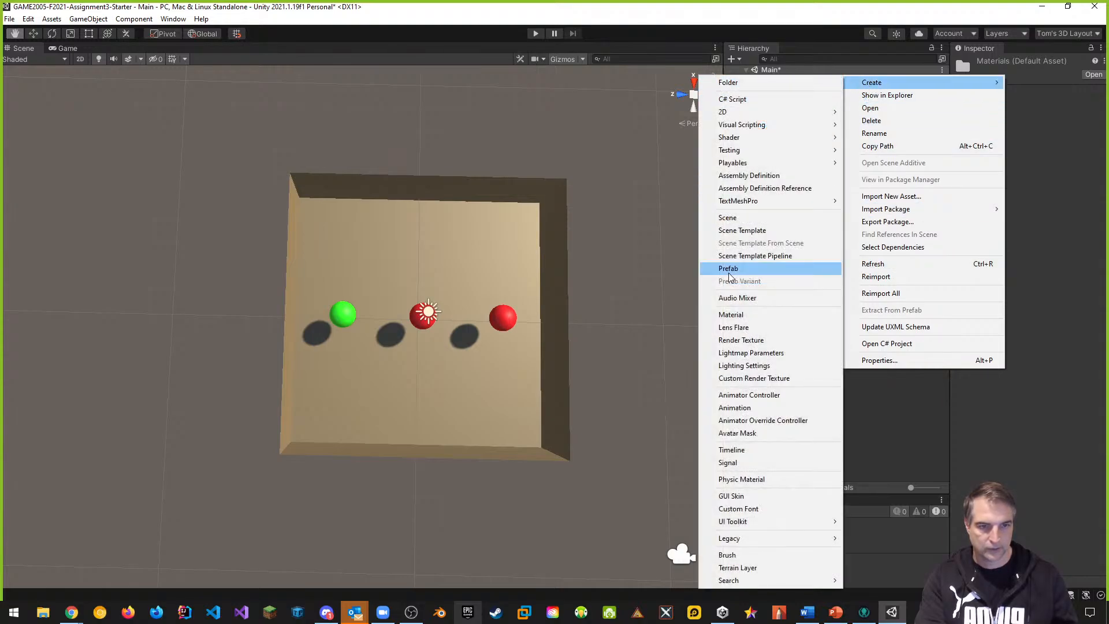
left_click(732, 314)
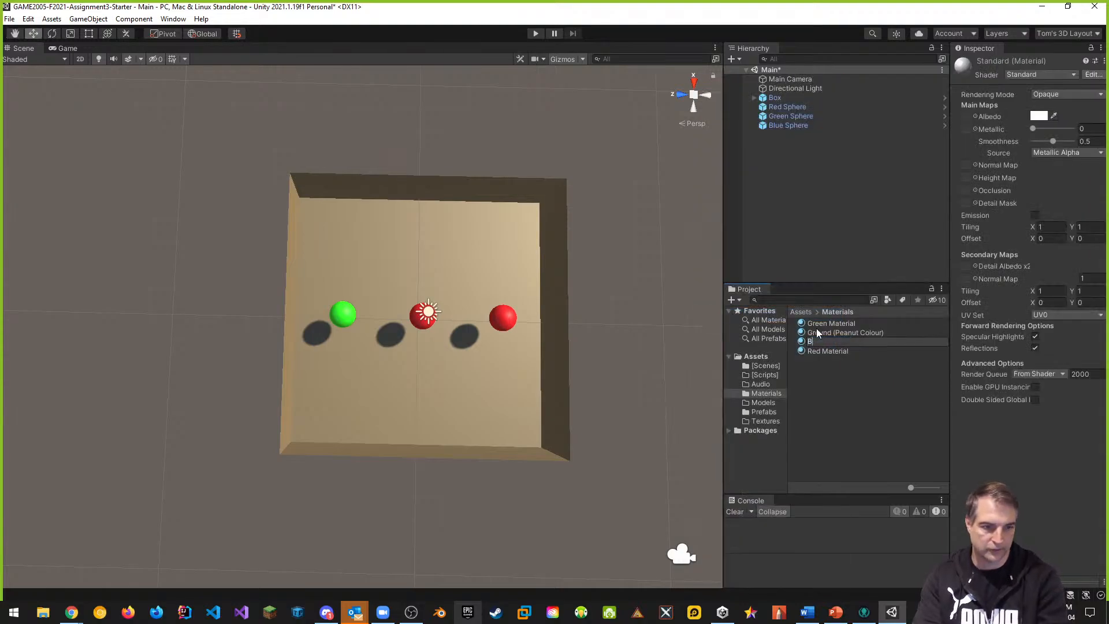
type("Blue Materi")
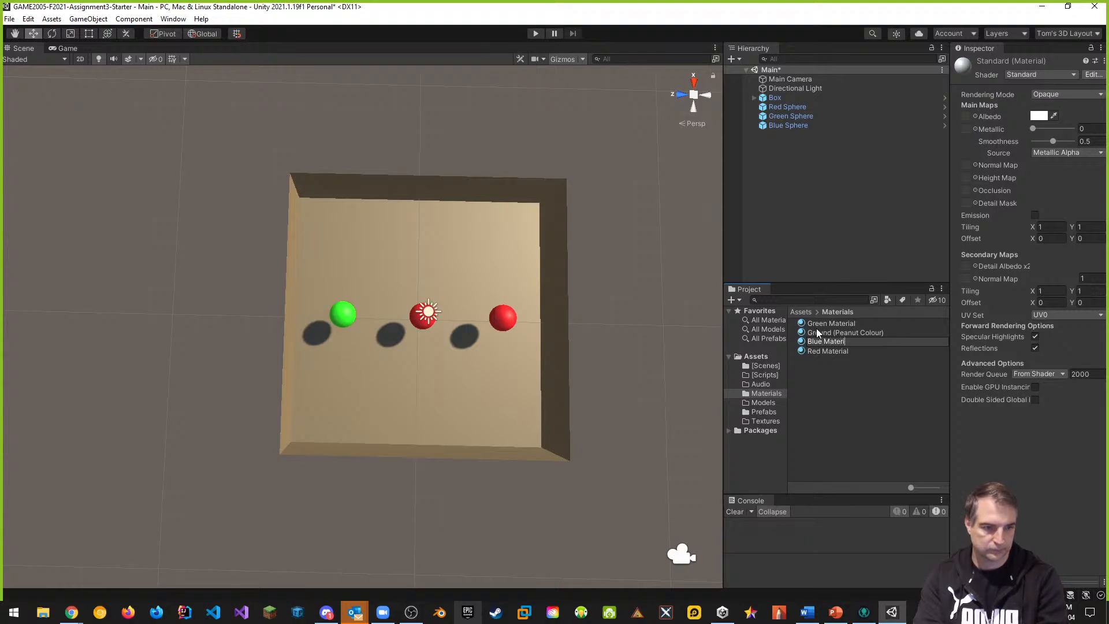
type("al")
key("Return")
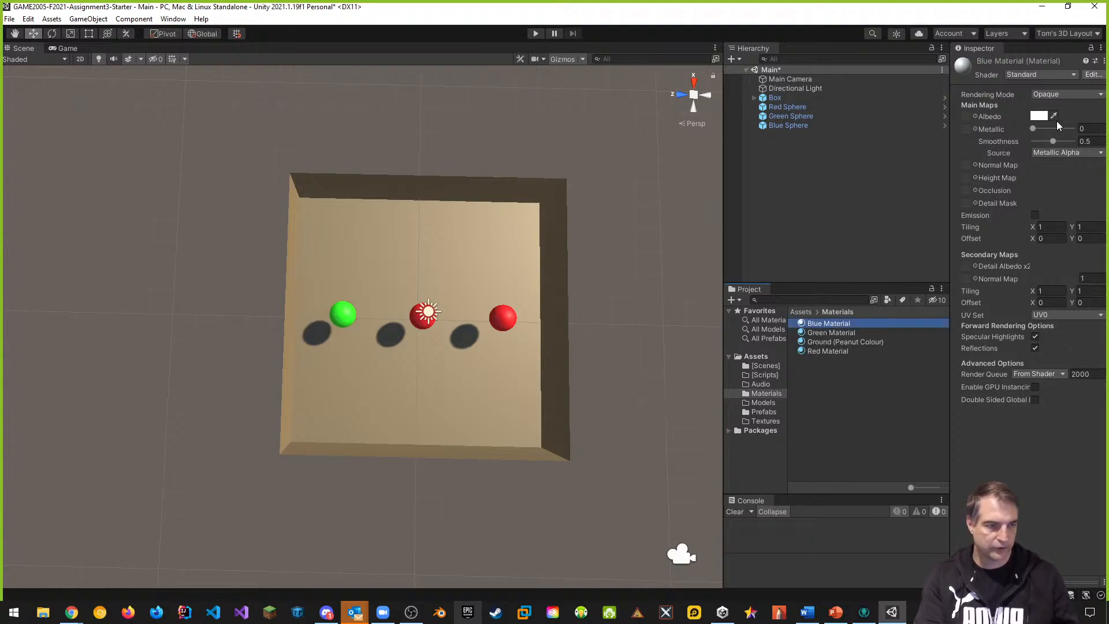
Set Blue Material's albedo to a fully saturated blue with no green component and apply the material to the Blue Sphere
left_click(1043, 117)
left_click(995, 250)
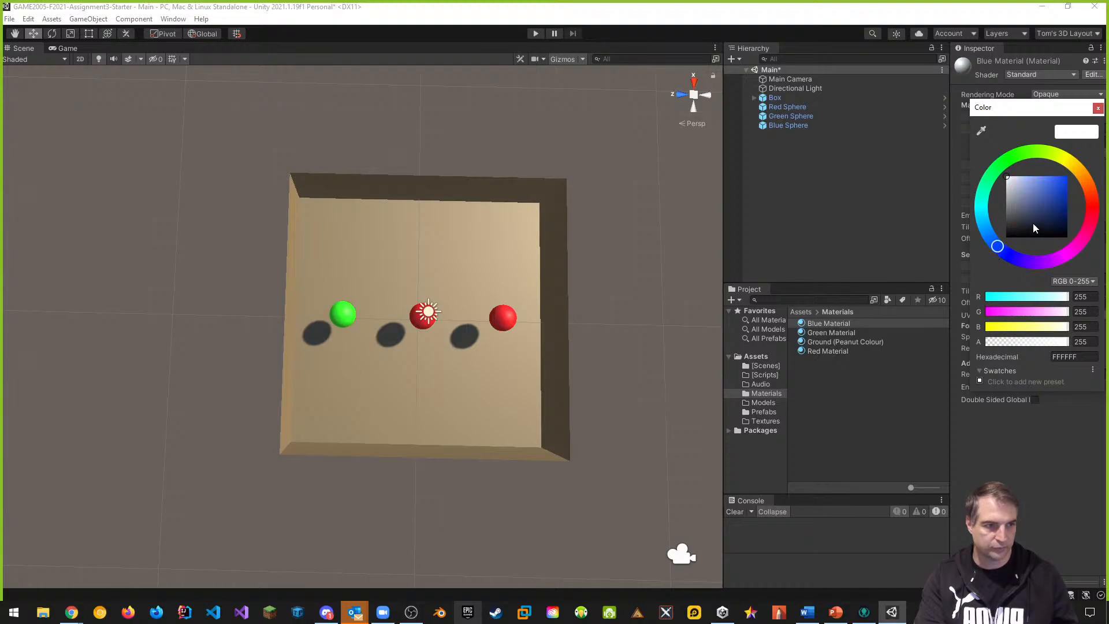
left_click_drag(1033, 223, 1077, 161)
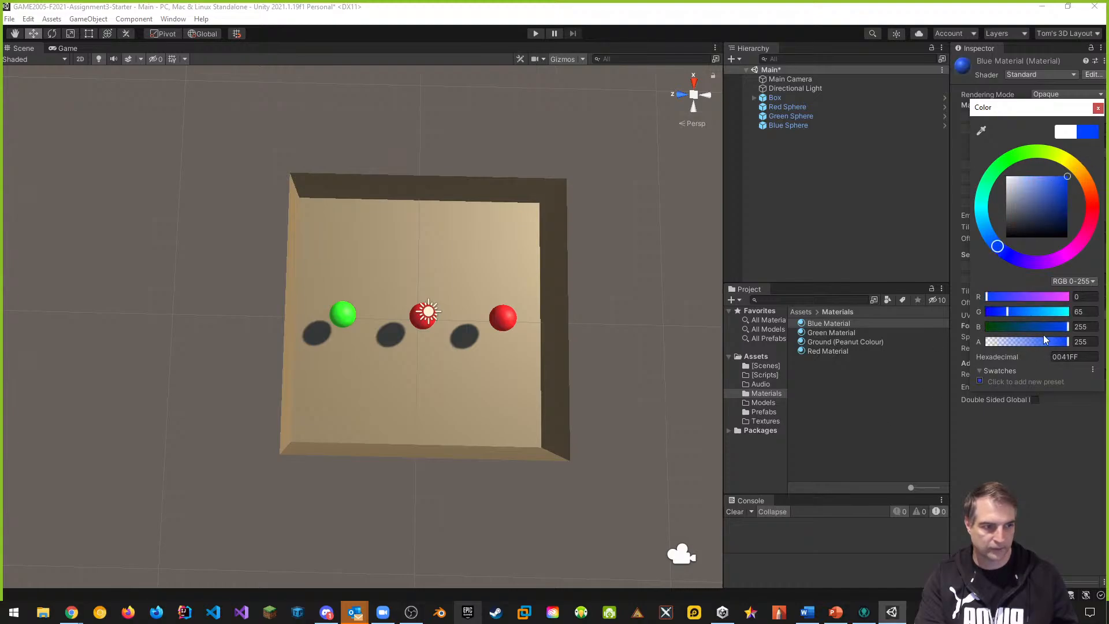
left_click_drag(1006, 311, 967, 310)
left_click(846, 418)
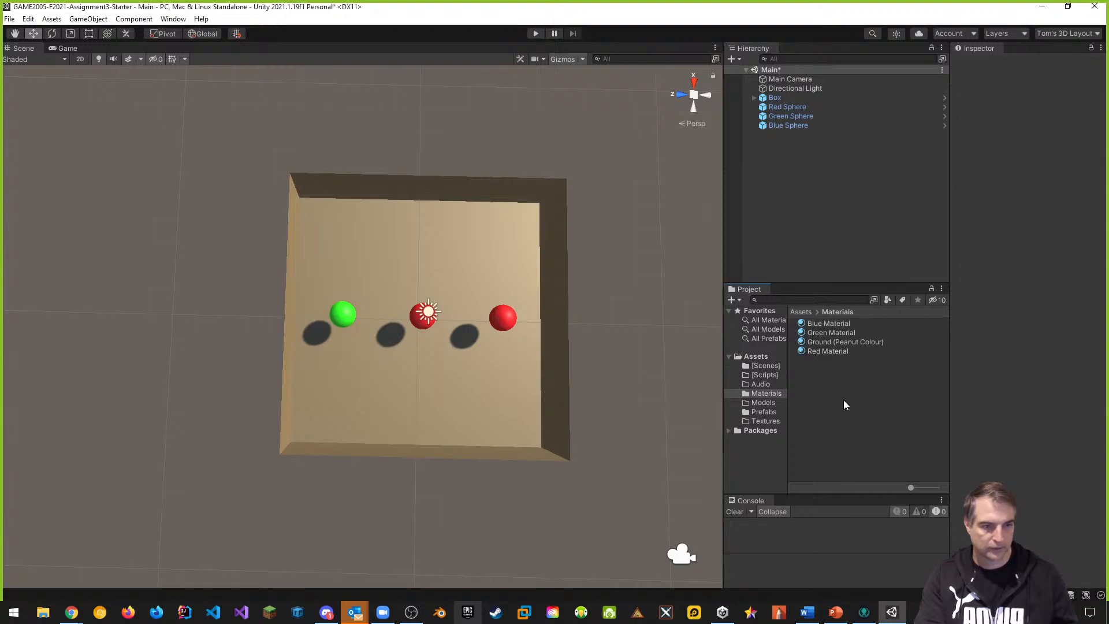
left_click_drag(817, 324, 501, 329)
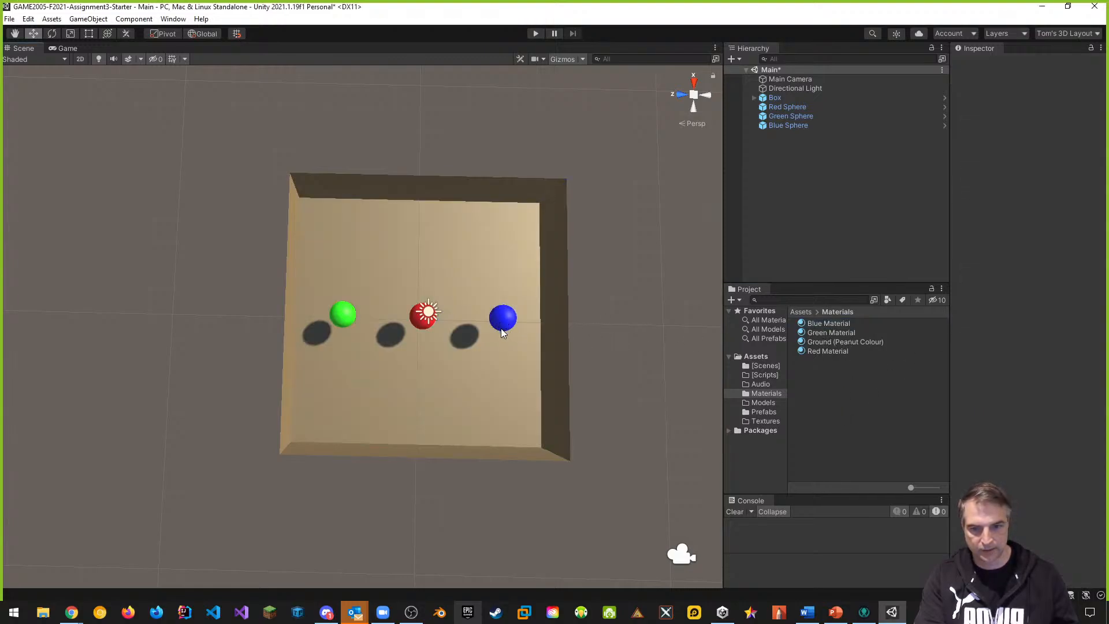
Set the red channel of Green Material's albedo to 0 for pure green (00FF00)
left_click(820, 330)
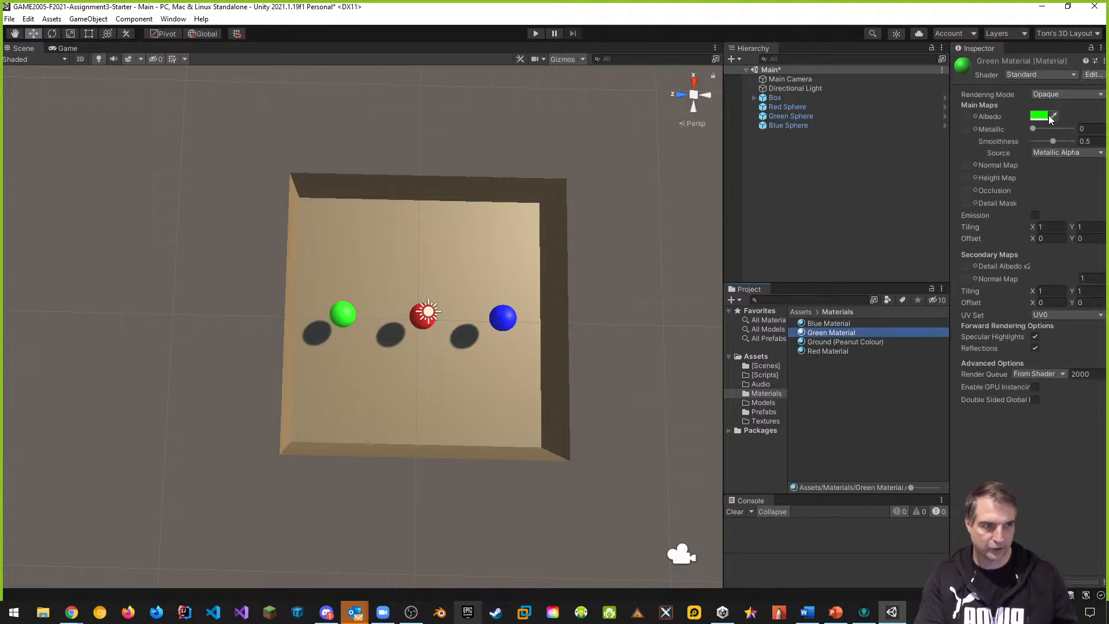
left_click(1039, 116)
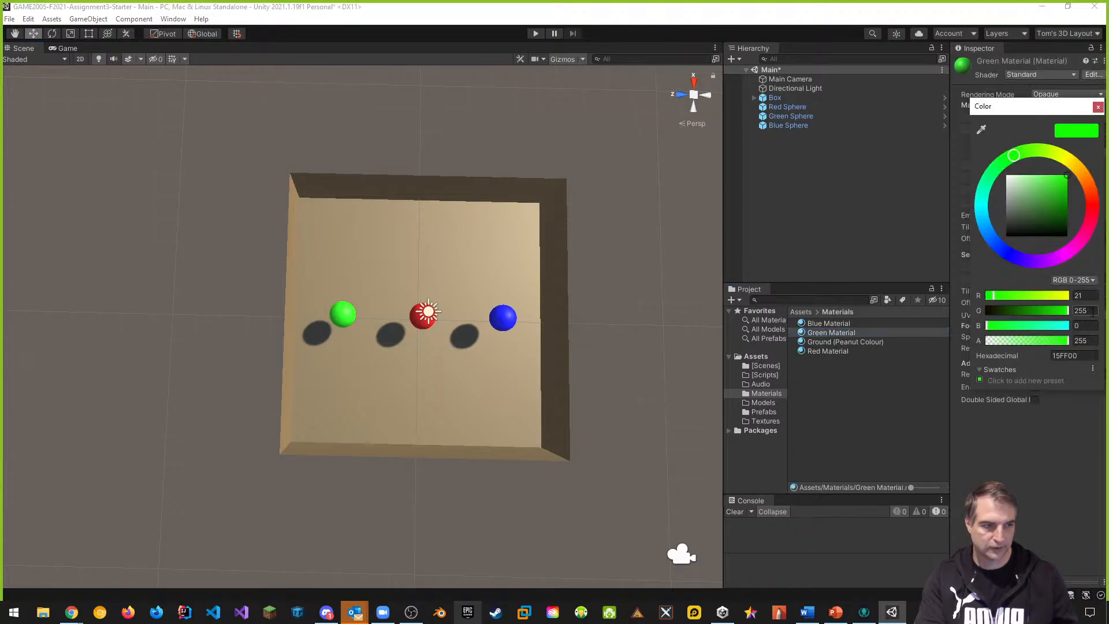
left_click_drag(993, 296, 976, 299)
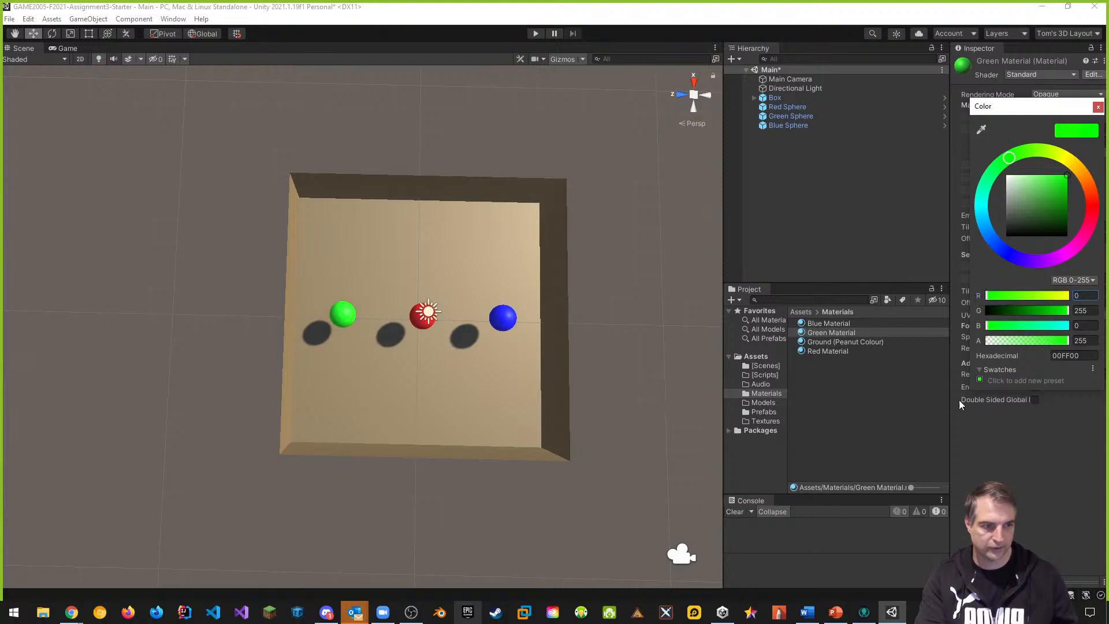
left_click(878, 425)
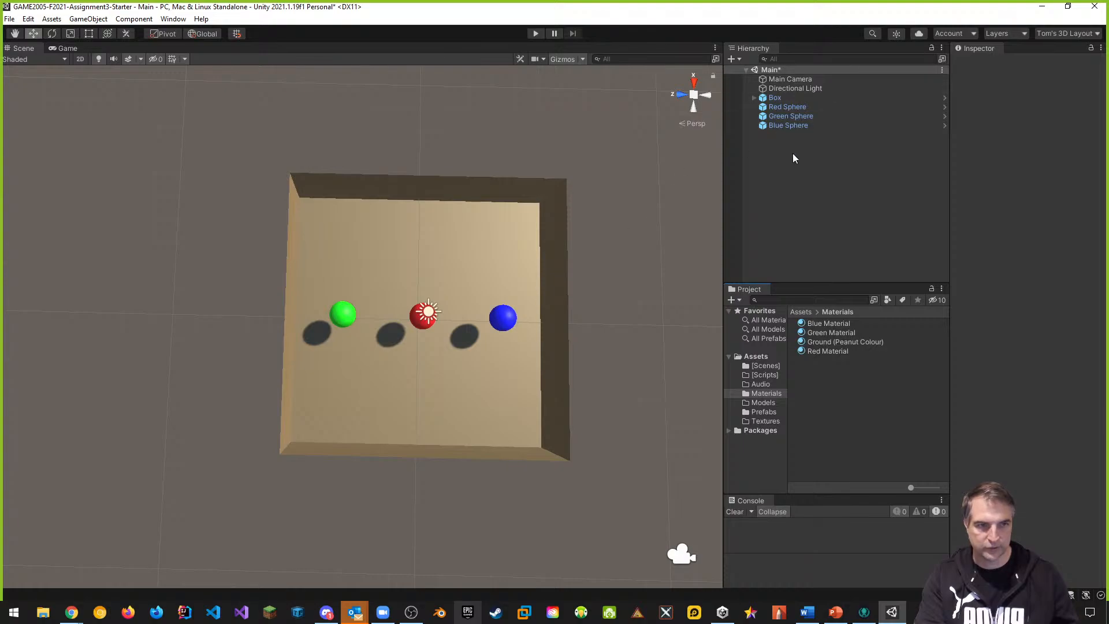
Save the Blue Sphere as a new original prefab in the Prefabs folder
left_click(764, 411)
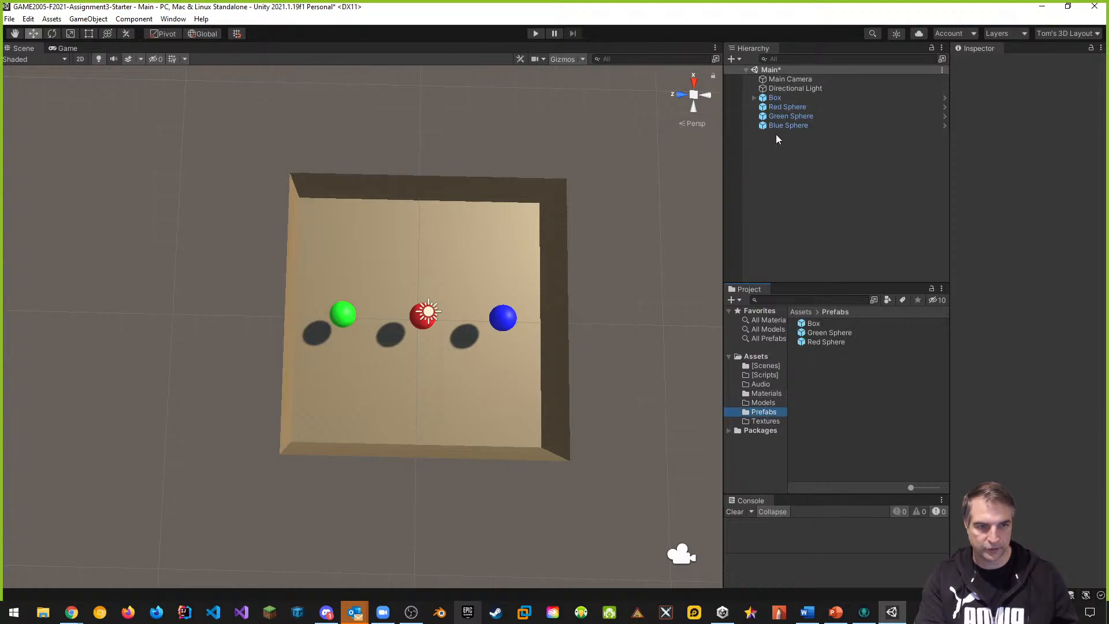
left_click_drag(788, 125, 807, 379)
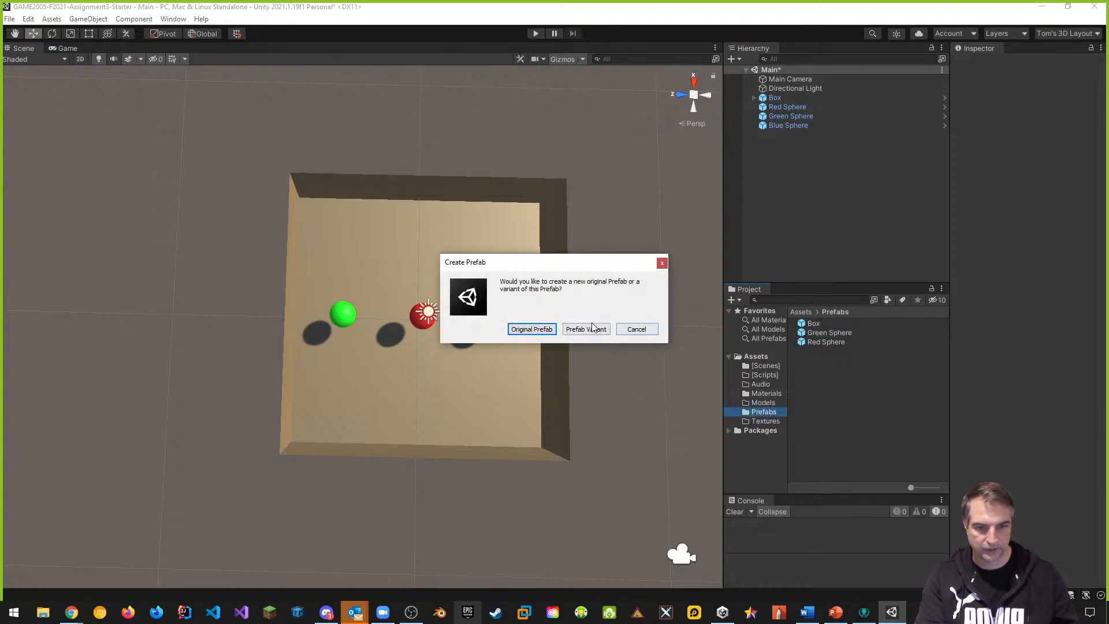
left_click(535, 328)
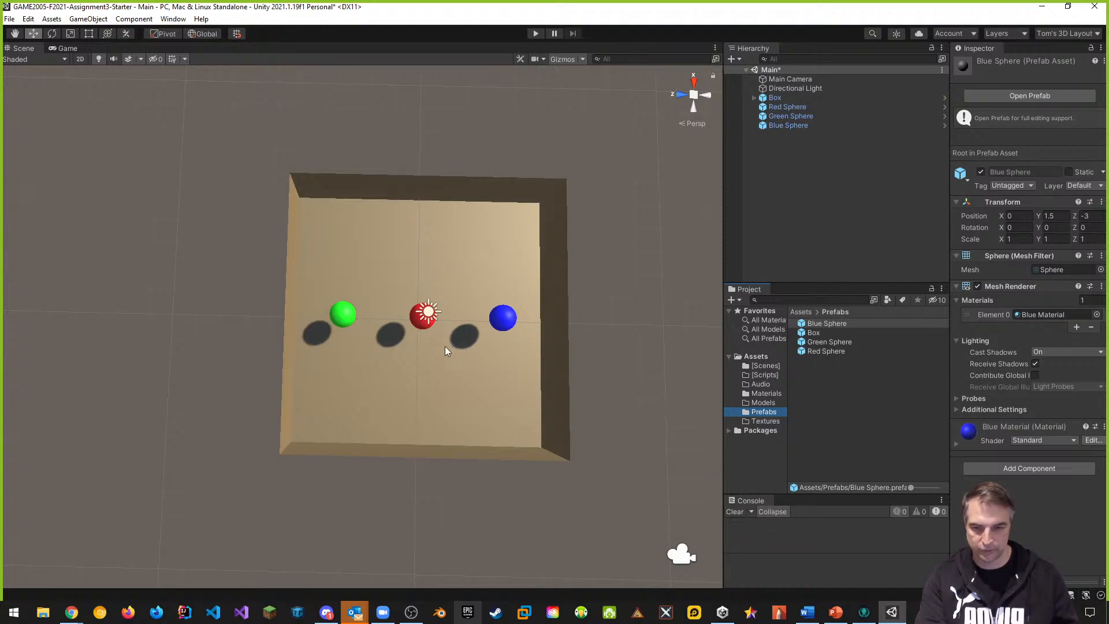
Duplicate the Red Sphere and move the copy along the positive X axis to about 2.79
left_click(428, 326)
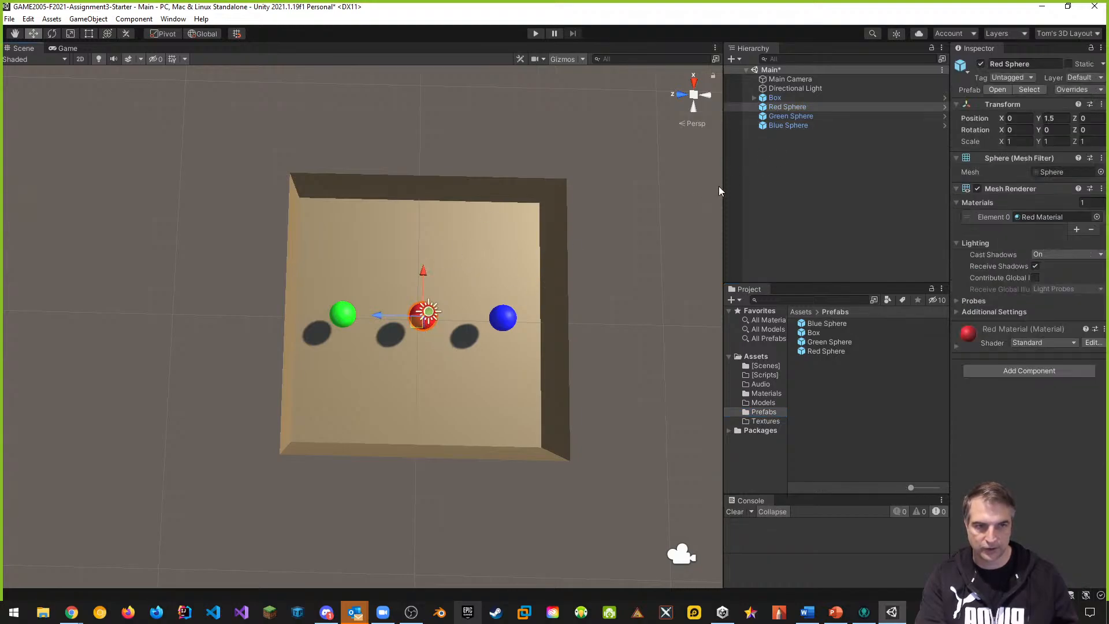
key("ctrl+d")
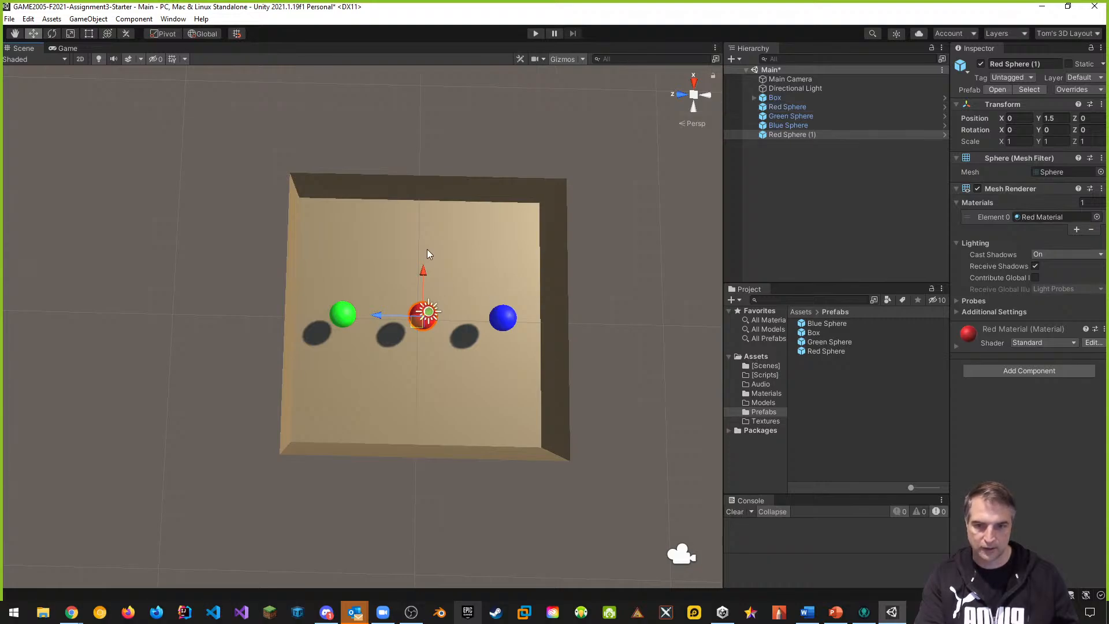
left_click_drag(423, 272, 418, 202)
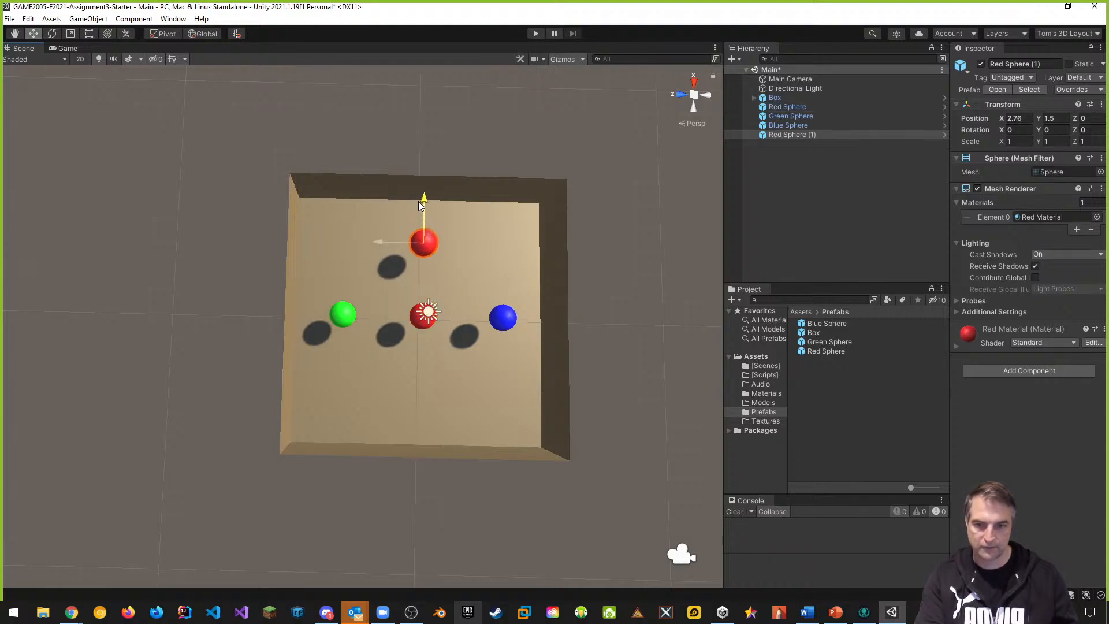
Rename the duplicated sphere Yellow Sphere and set its X position to 3
left_click(803, 135)
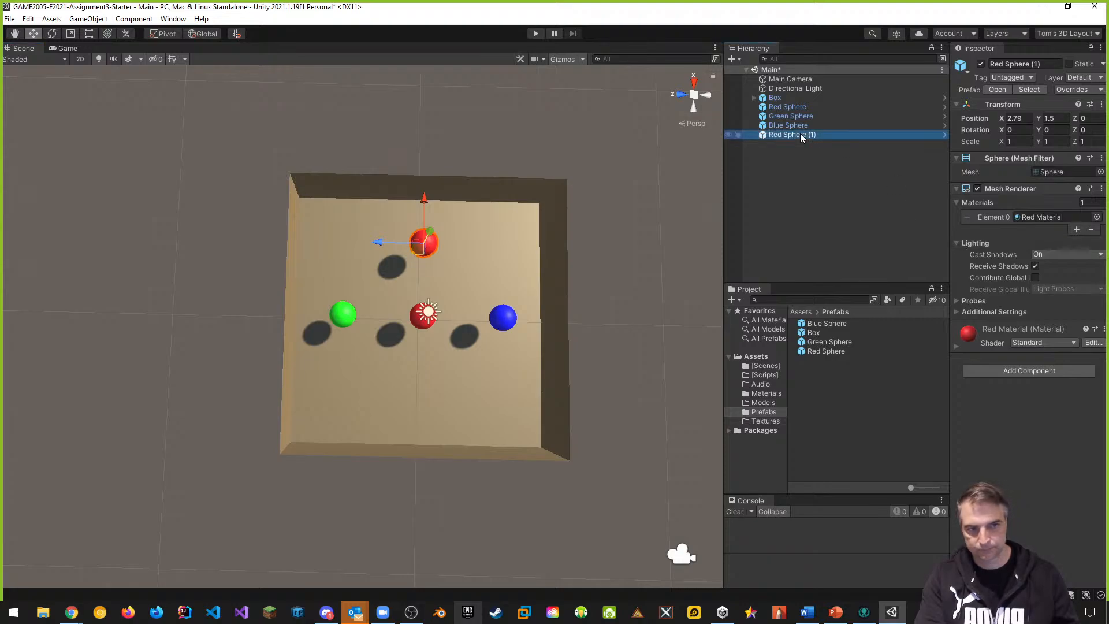
key("F2")
type("Yellow ")
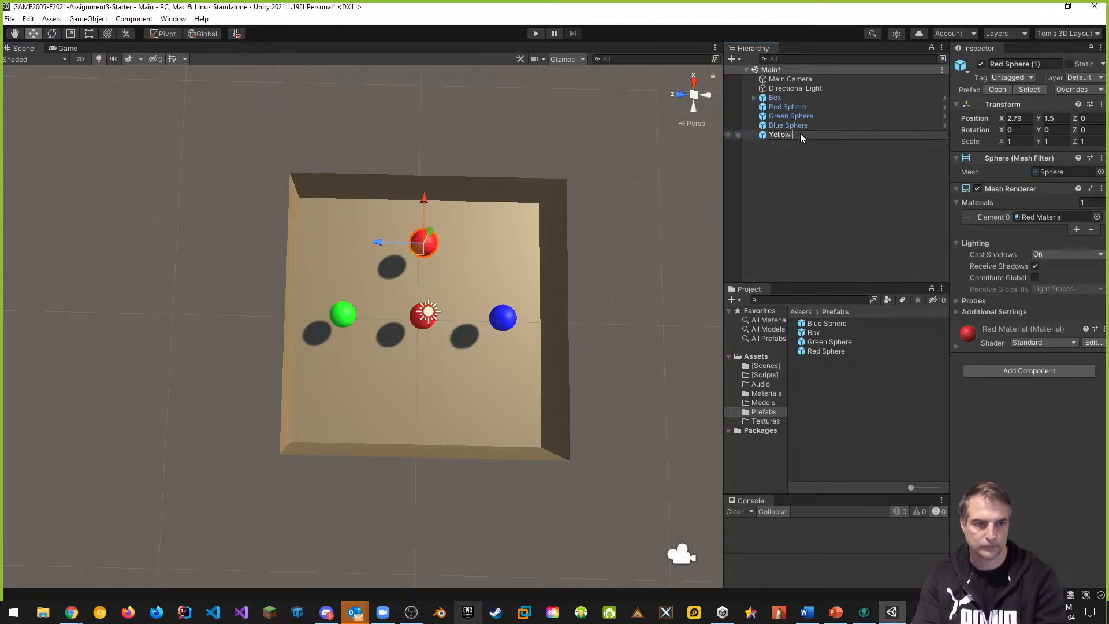
type("Sphere")
key("Return")
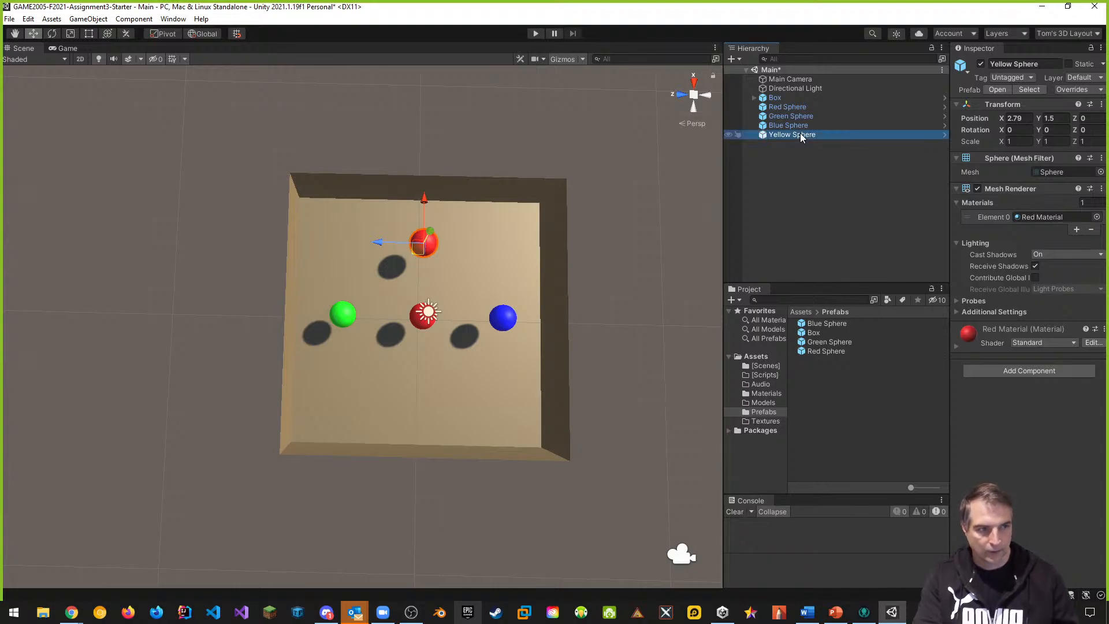
left_click(1015, 118)
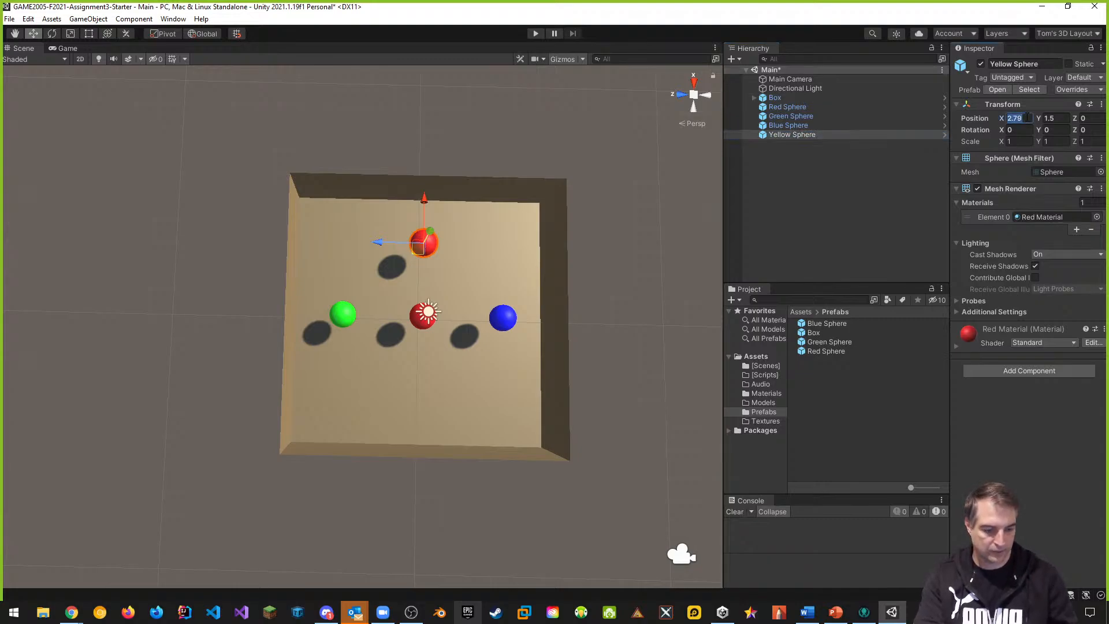
type("3")
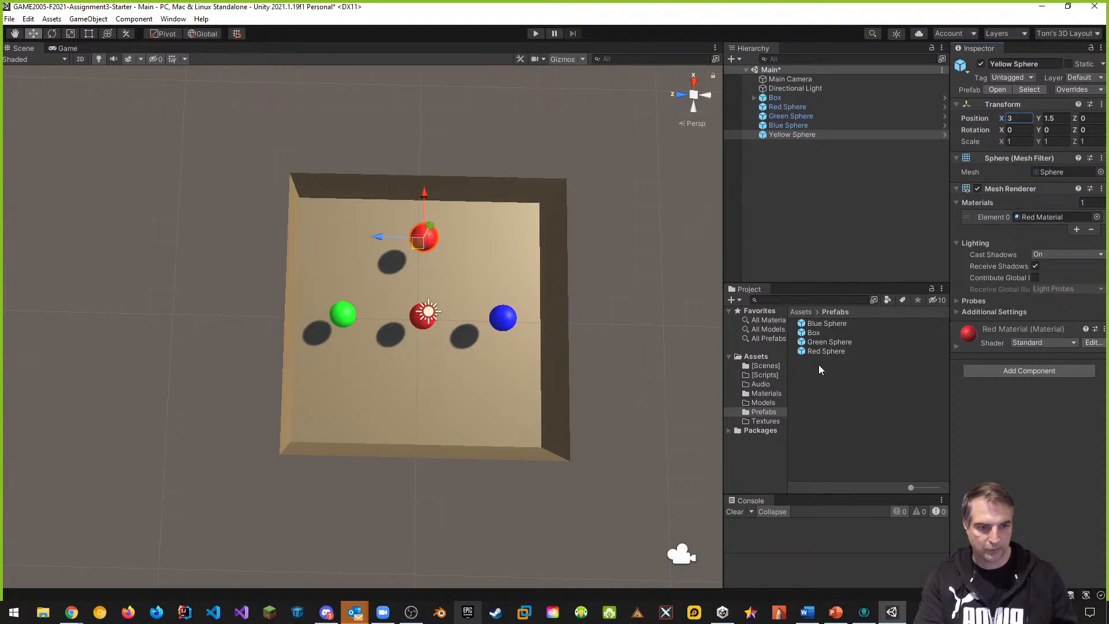
Create a new material named Yellow Material in the Materials folder
left_click(766, 395)
right_click(812, 387)
mouse_move(844, 101)
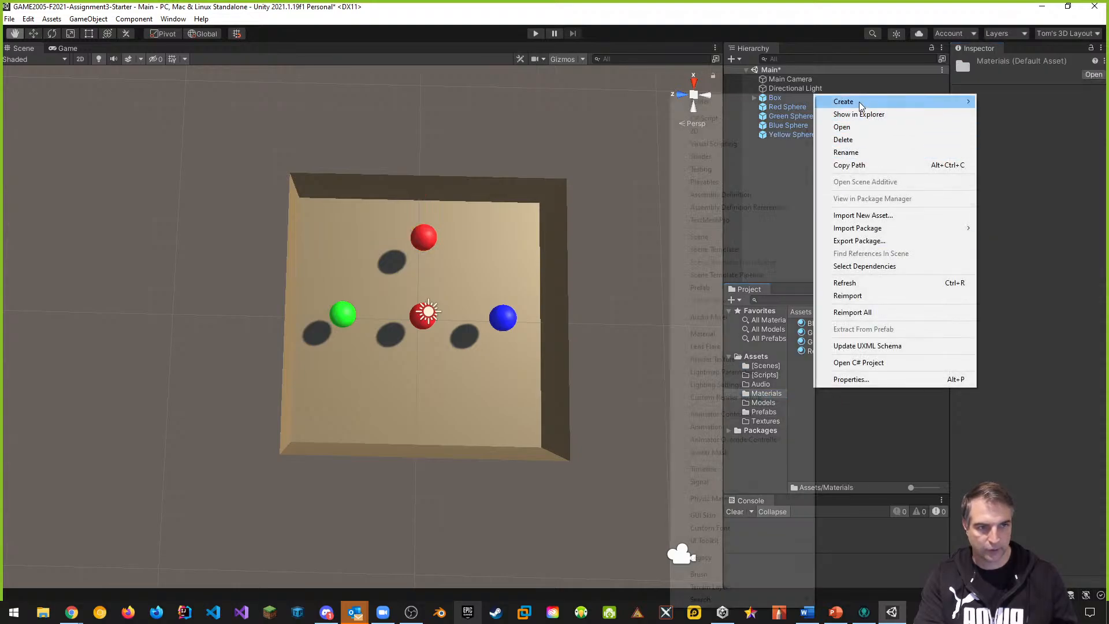
left_click(705, 334)
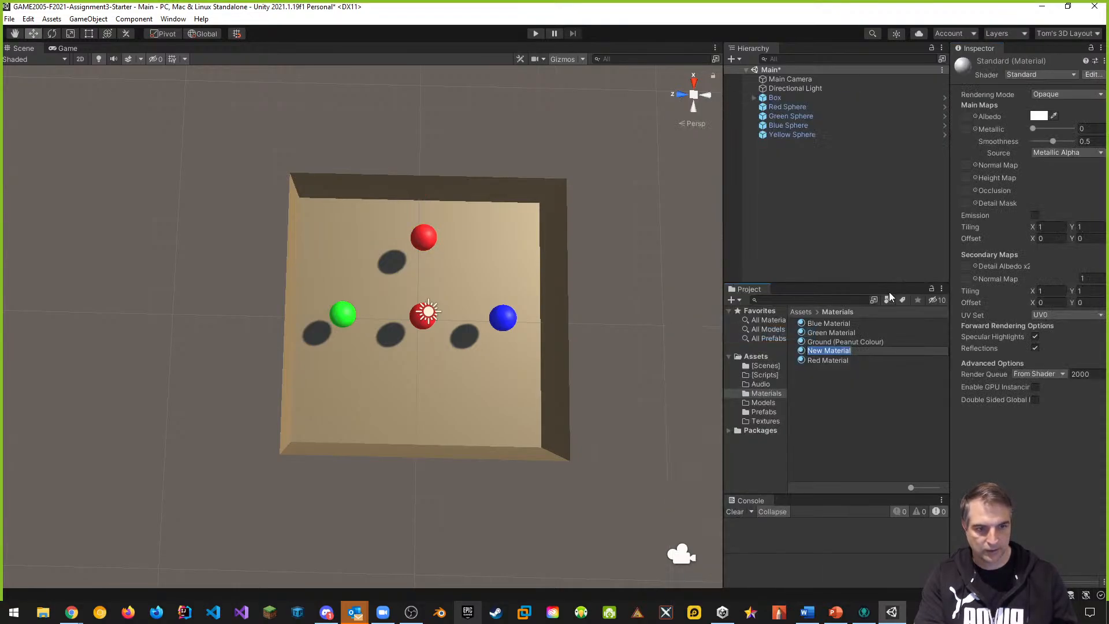
key("BackSpace")
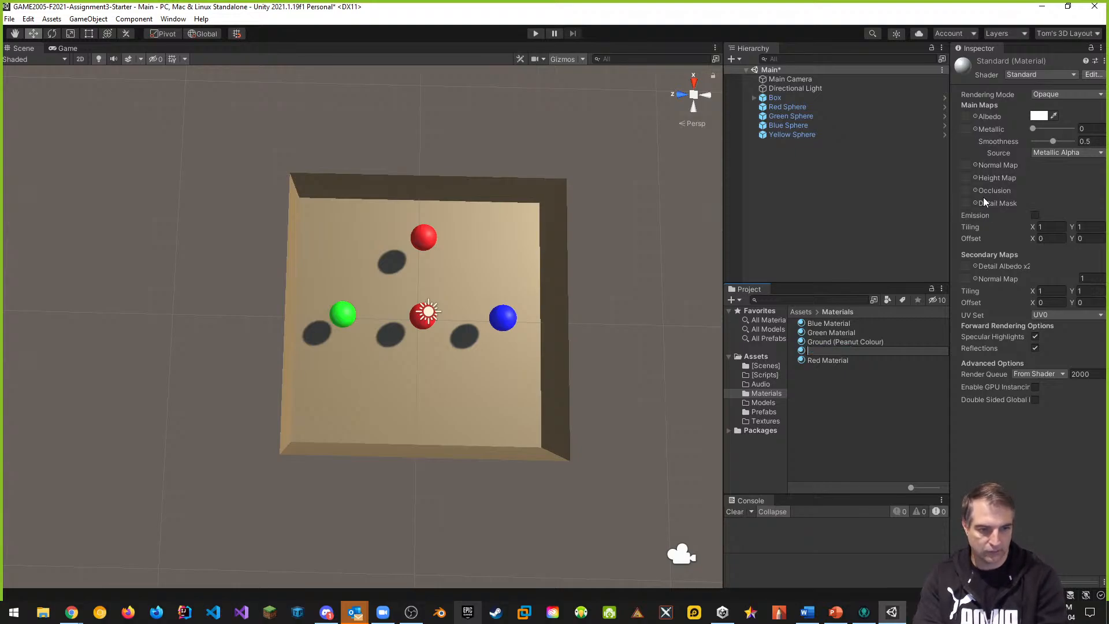
type("Yellow Material")
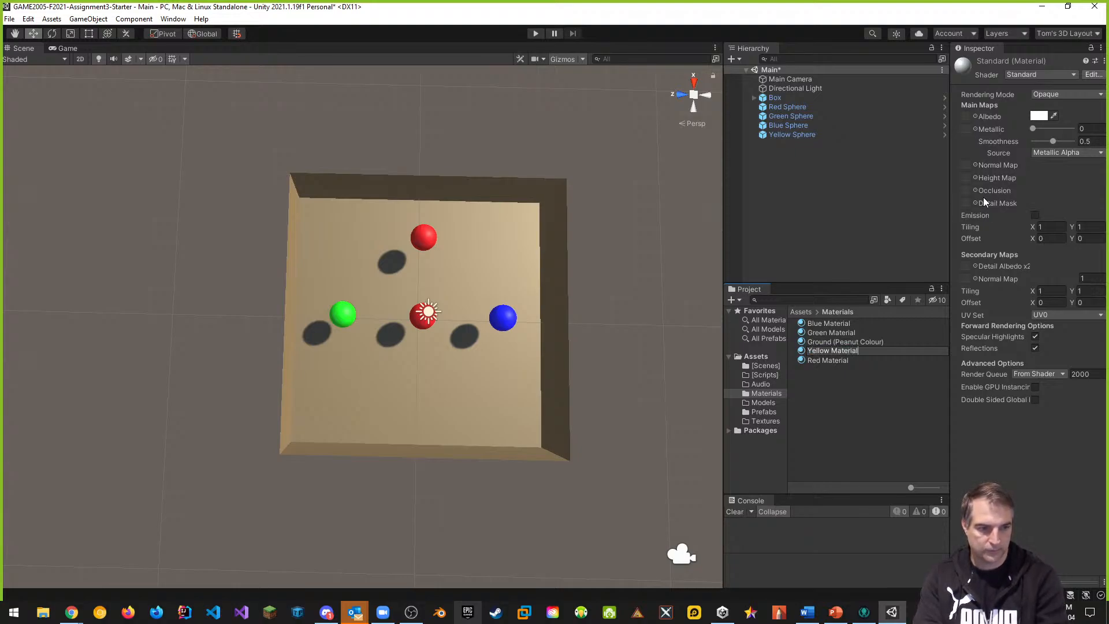
key("Return")
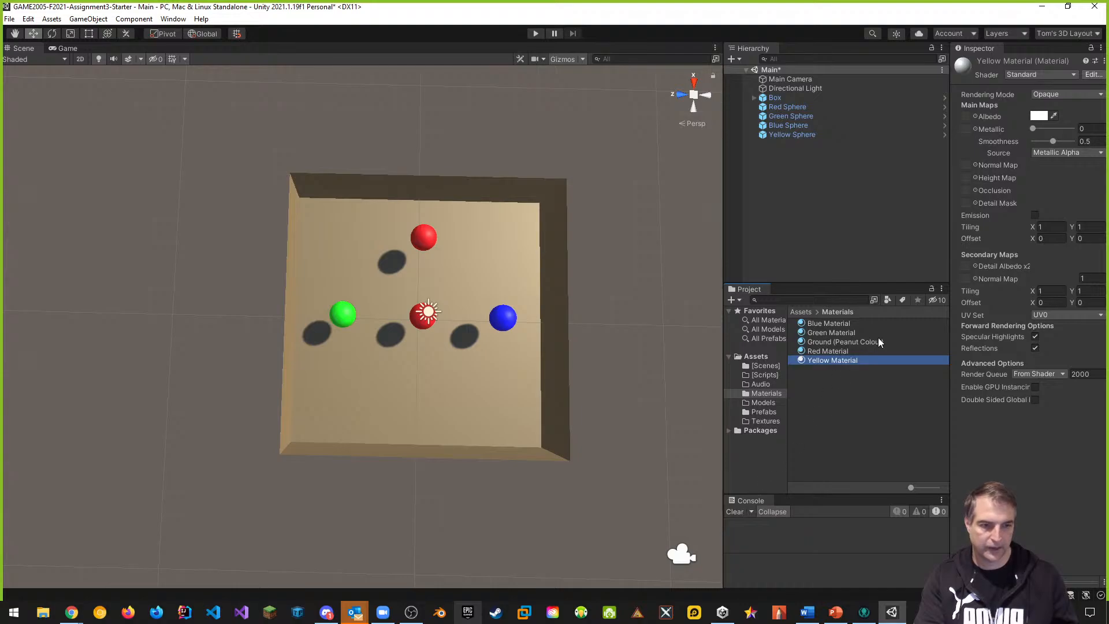
Set Yellow Material's albedo to pure yellow (FFFF00) with the green channel at 255 and apply the material to the Yellow Sphere
left_click(1038, 117)
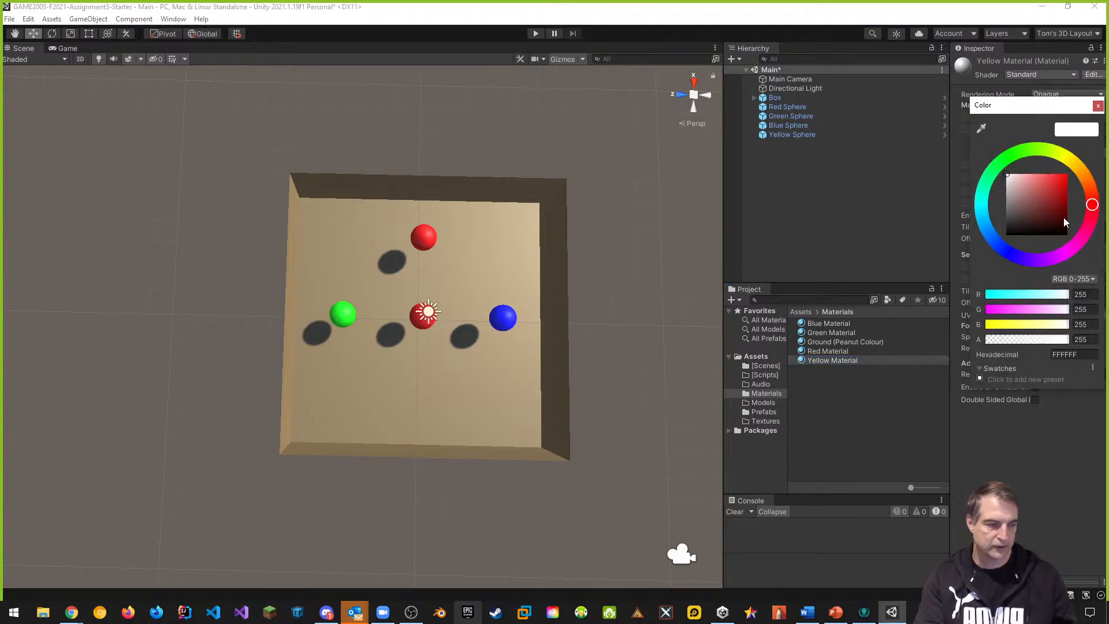
left_click(1071, 160)
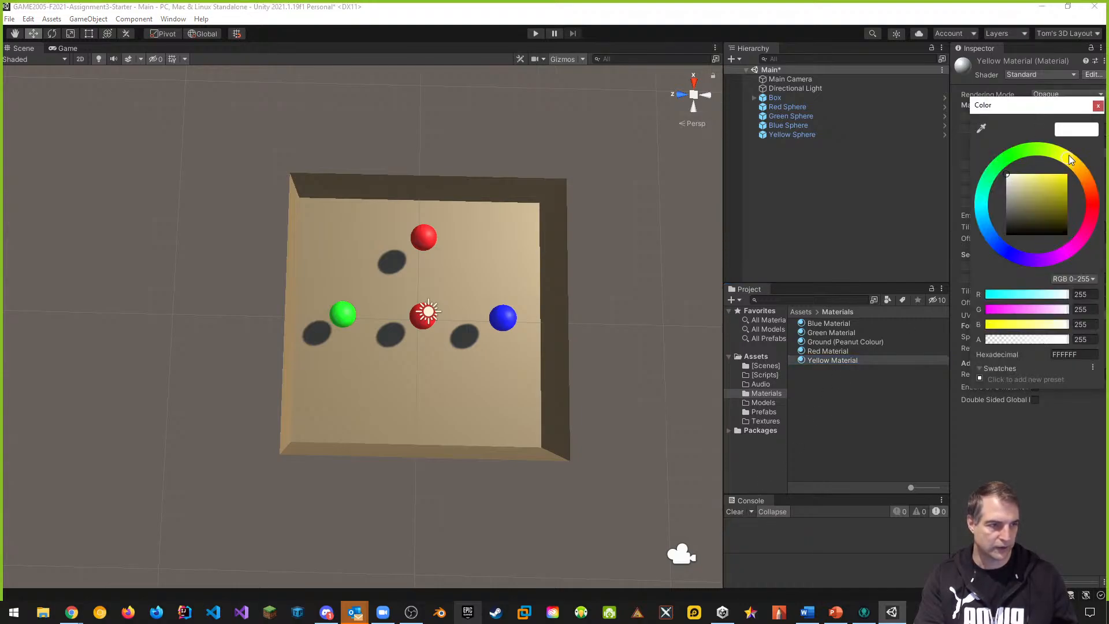
left_click(1067, 176)
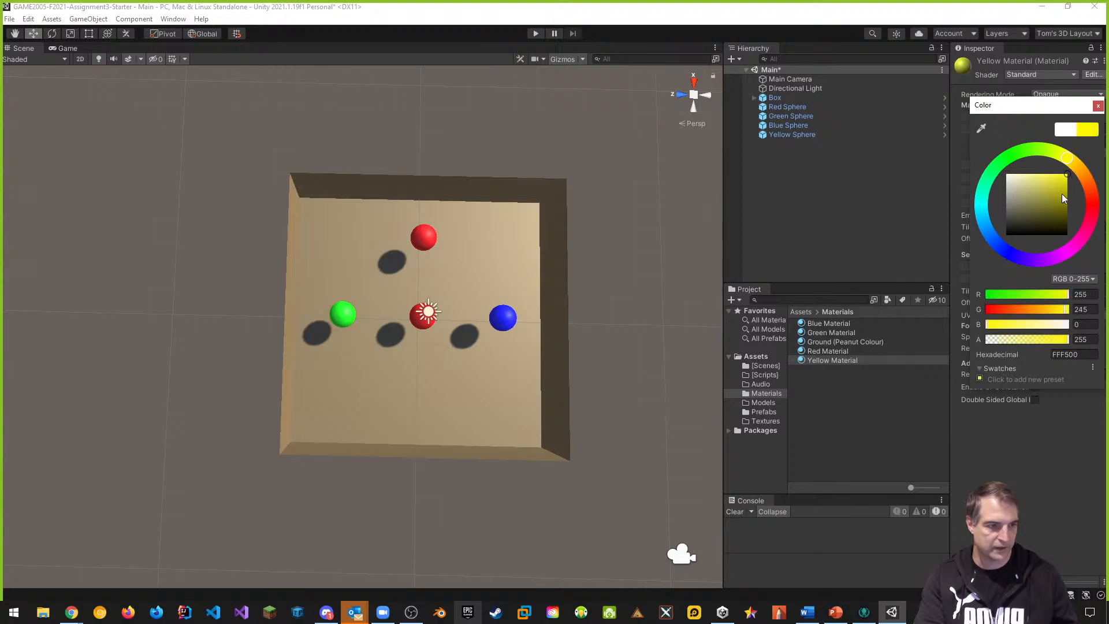
left_click(1089, 310)
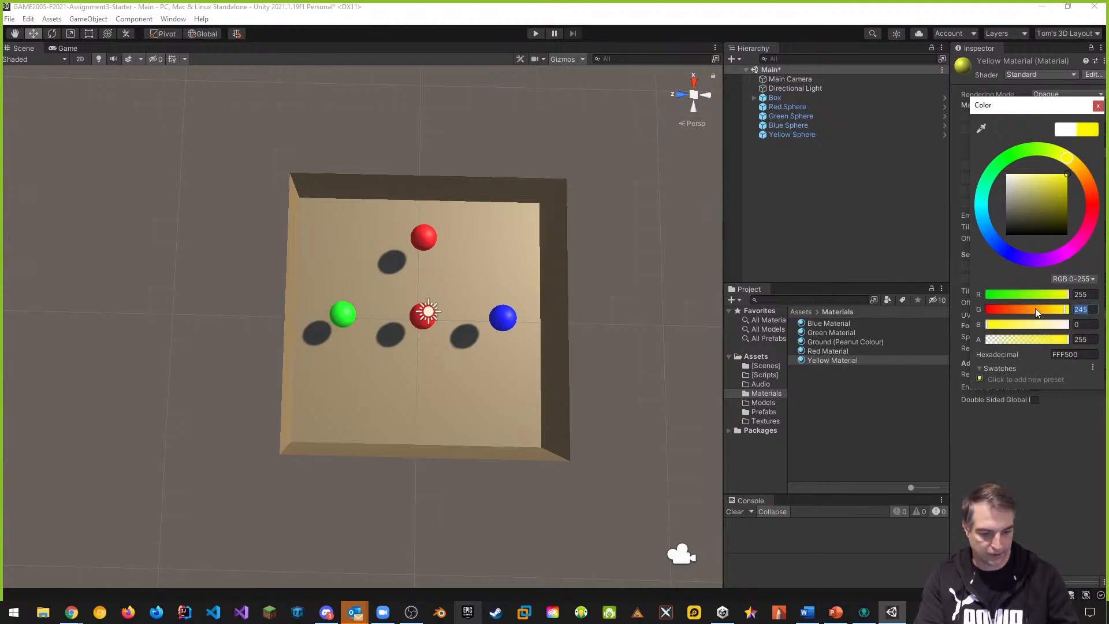
type("255")
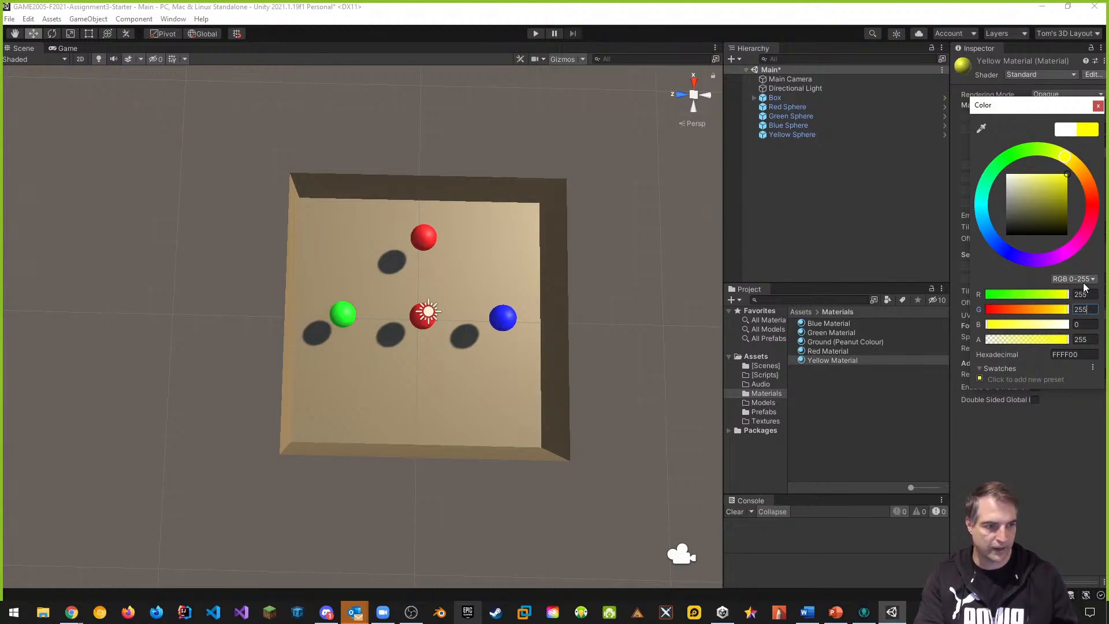
left_click(842, 386)
left_click_drag(813, 359, 433, 240)
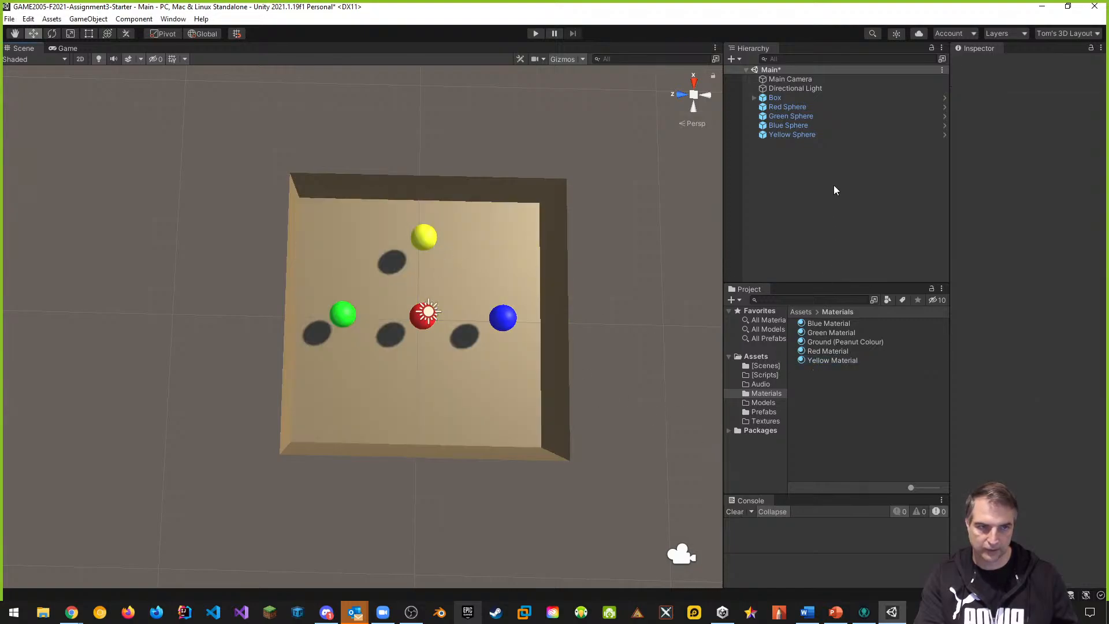
Save the Yellow Sphere as a new original prefab in the Prefabs folder
left_click(765, 414)
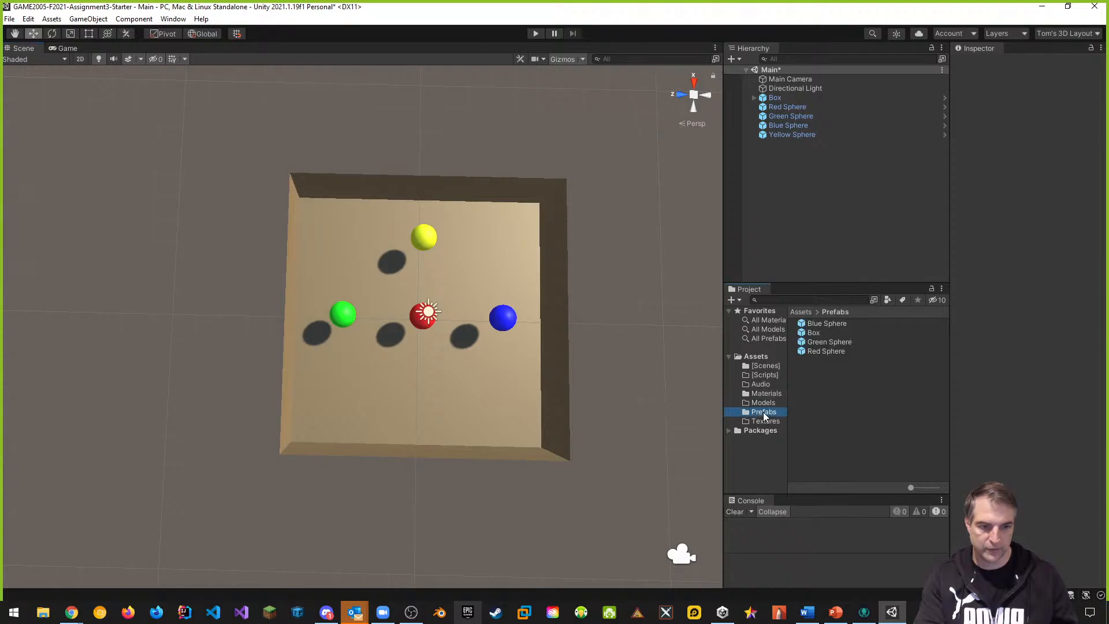
left_click_drag(787, 134, 854, 393)
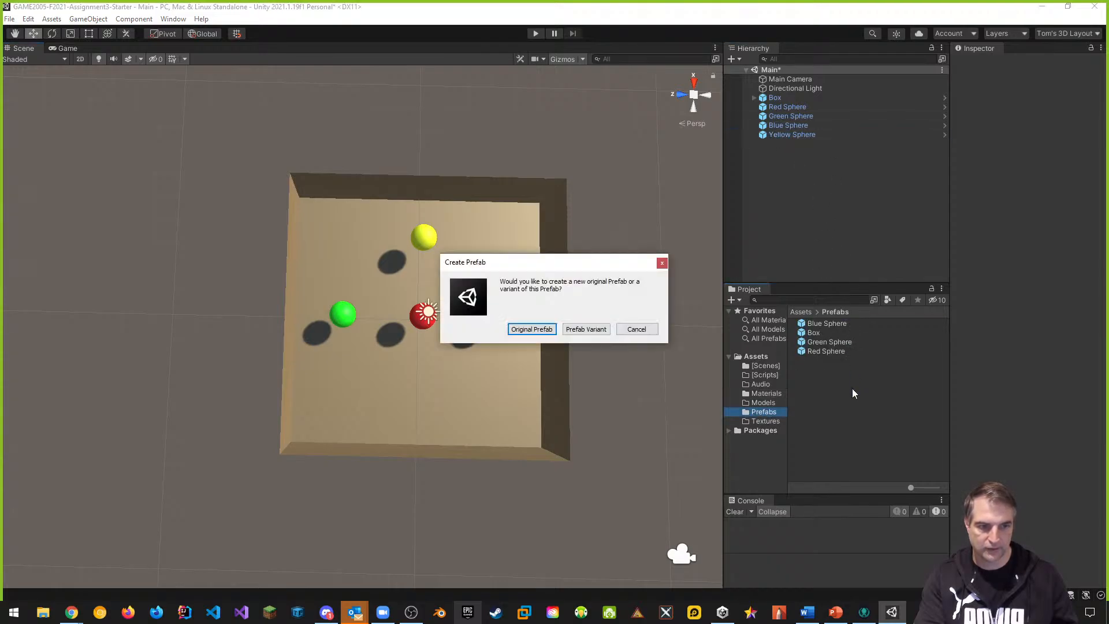
left_click(531, 329)
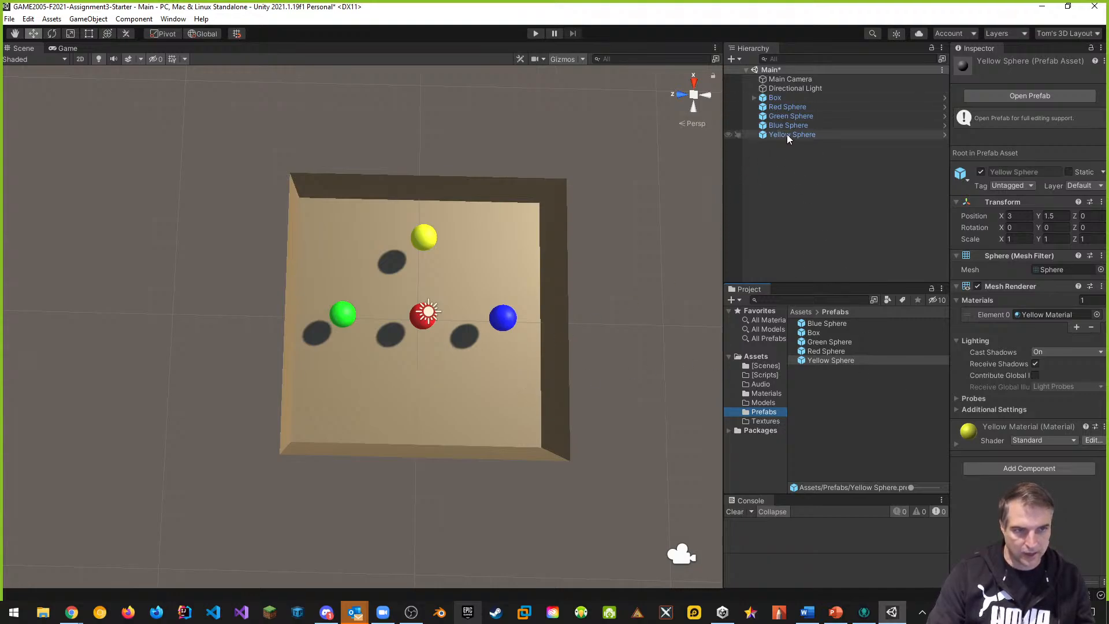
Duplicate the Red Sphere again and name the copy Orange Sphere
left_click(790, 108)
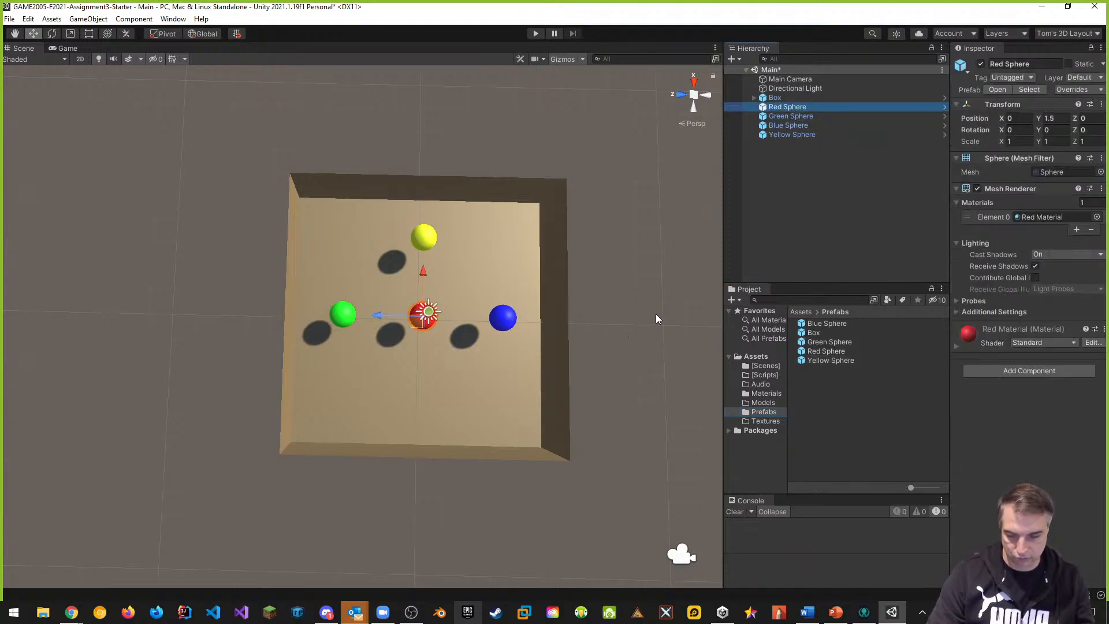
key("ctrl+d")
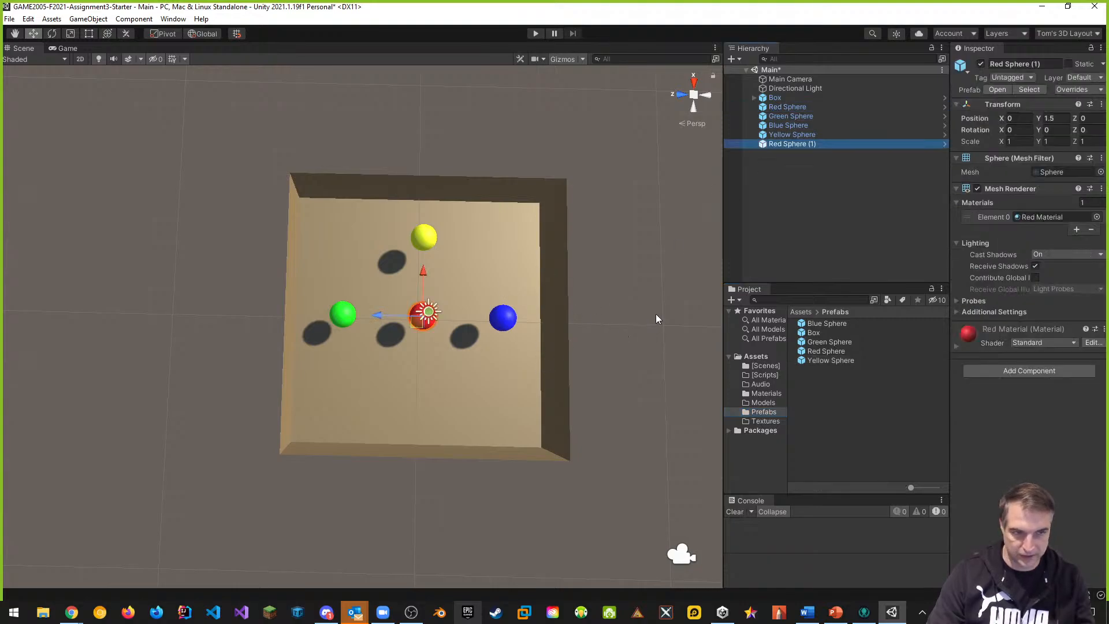
left_click(775, 145)
type("O")
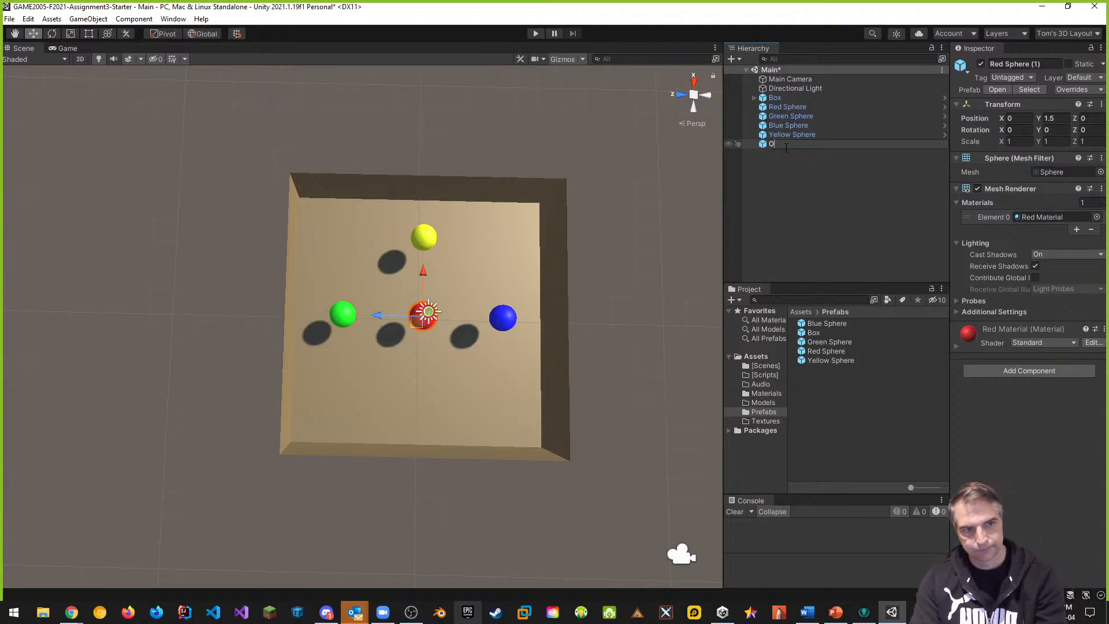
type("range Sphere")
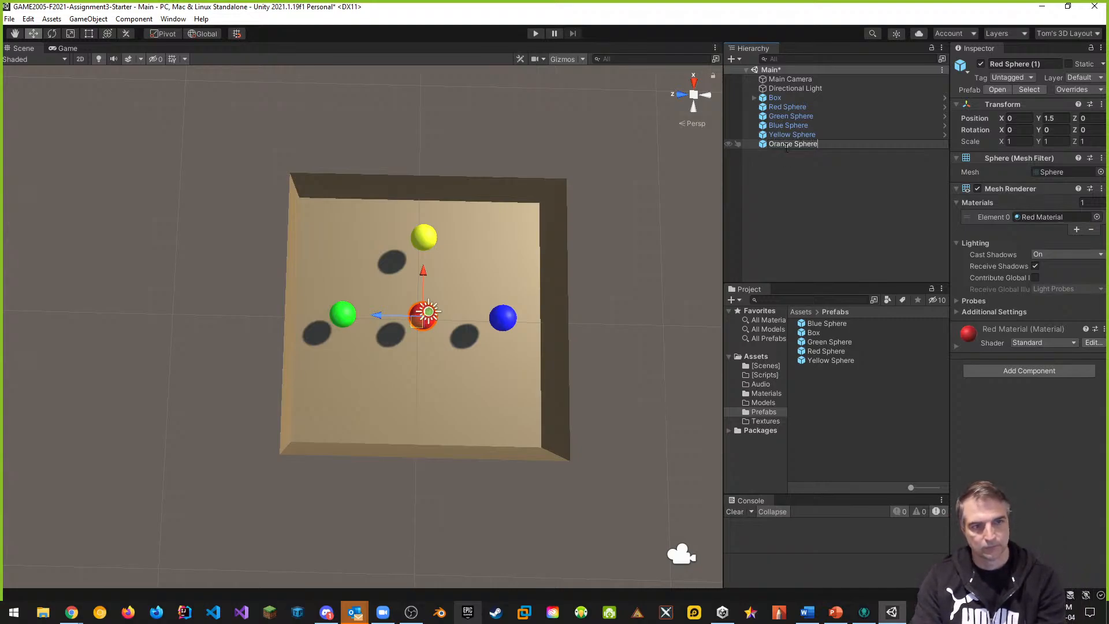
key("Return")
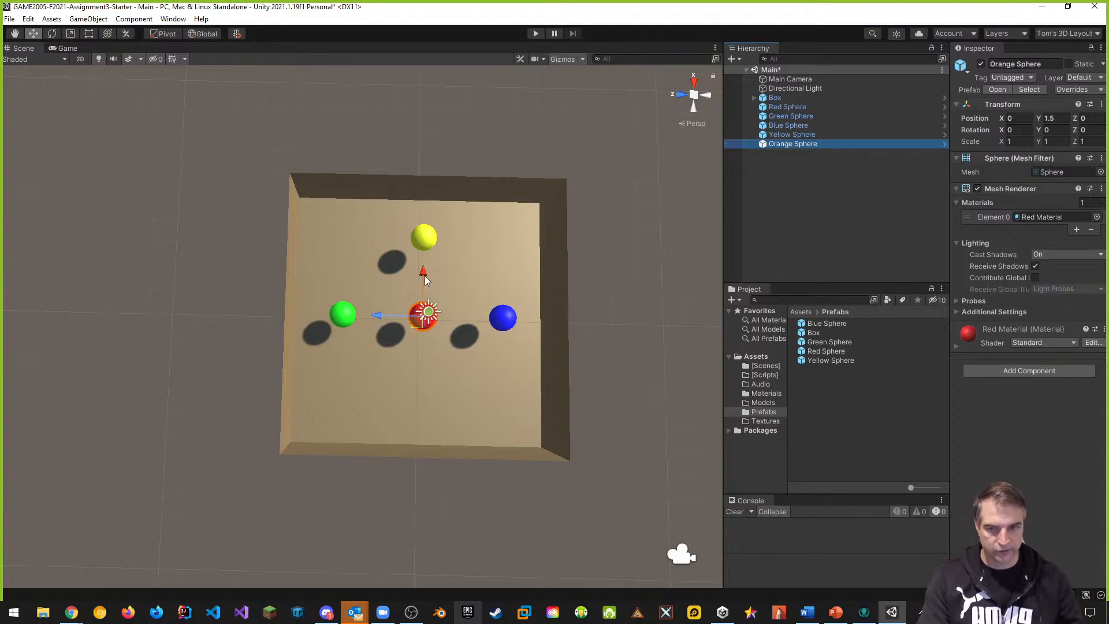
Move the Orange Sphere along the negative X axis and set its X position to exactly -3
left_click_drag(423, 275, 421, 350)
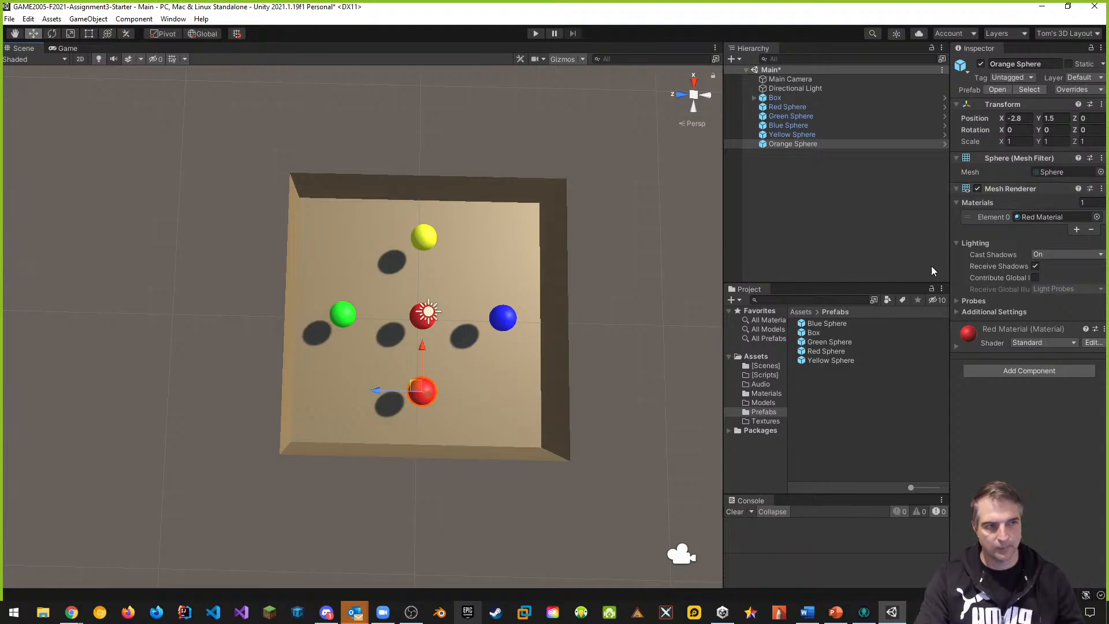
left_click(1018, 118)
type("-")
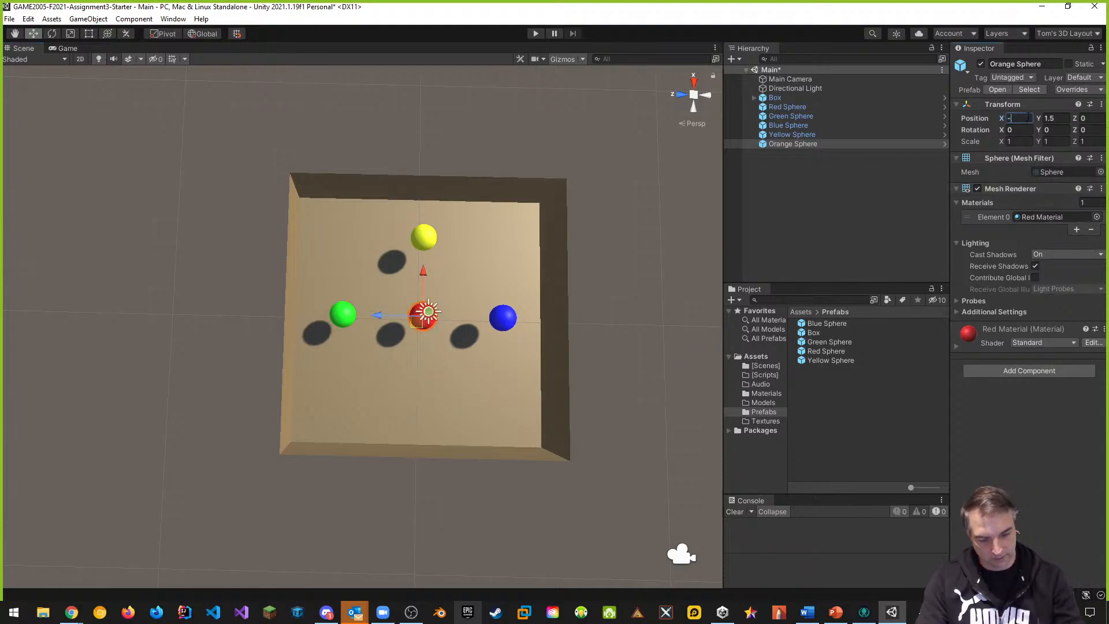
type("3")
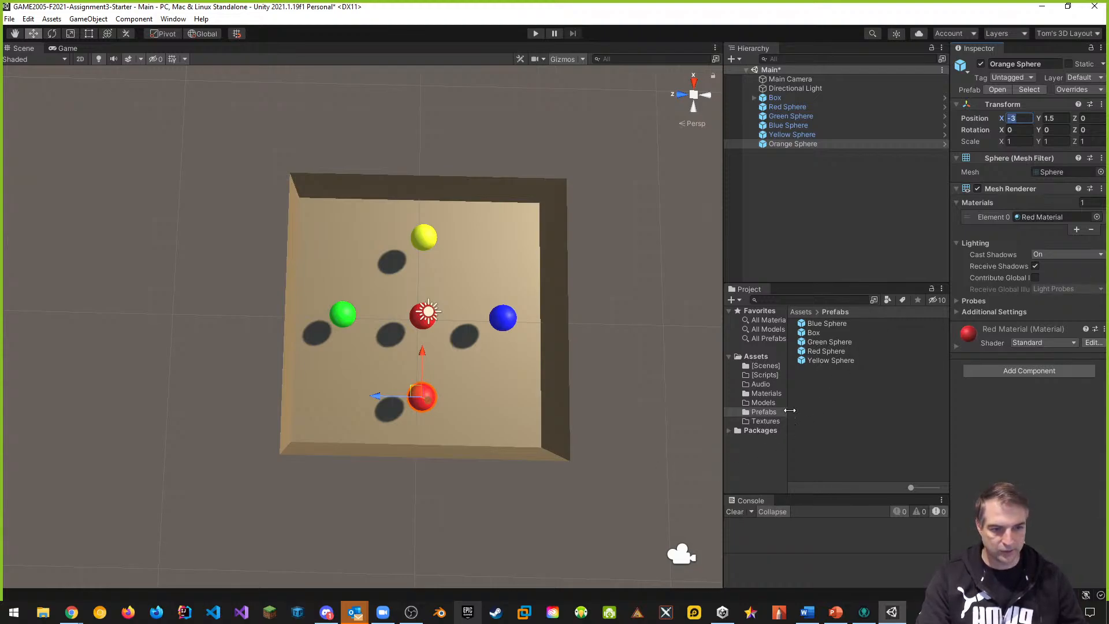
Create a new material named Orange Material in the Materials folder
left_click(766, 393)
right_click(805, 403)
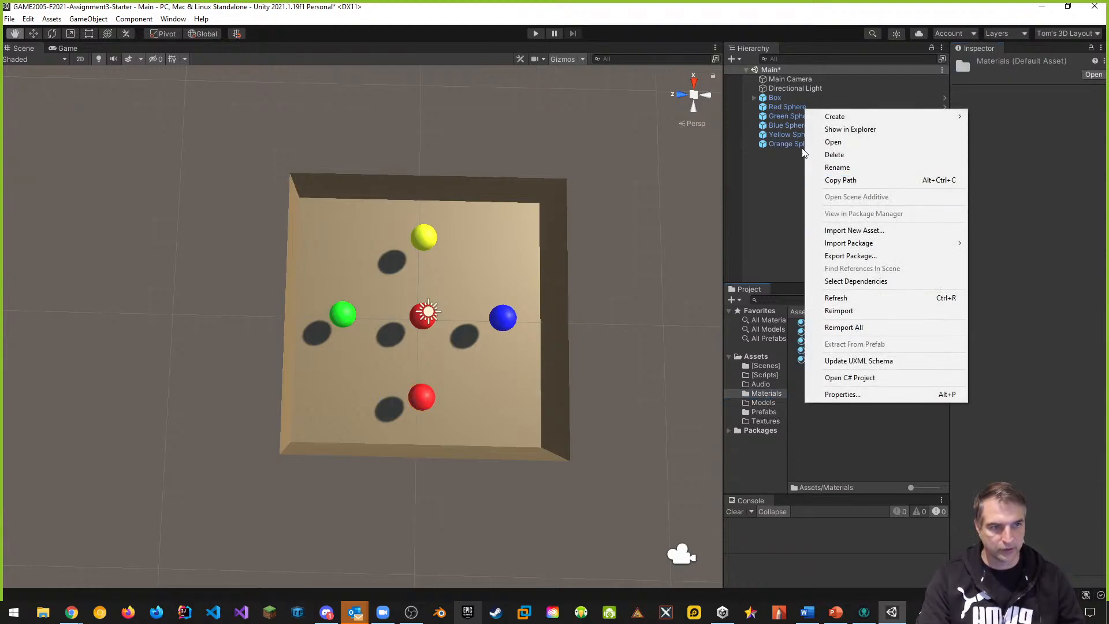
mouse_move(835, 118)
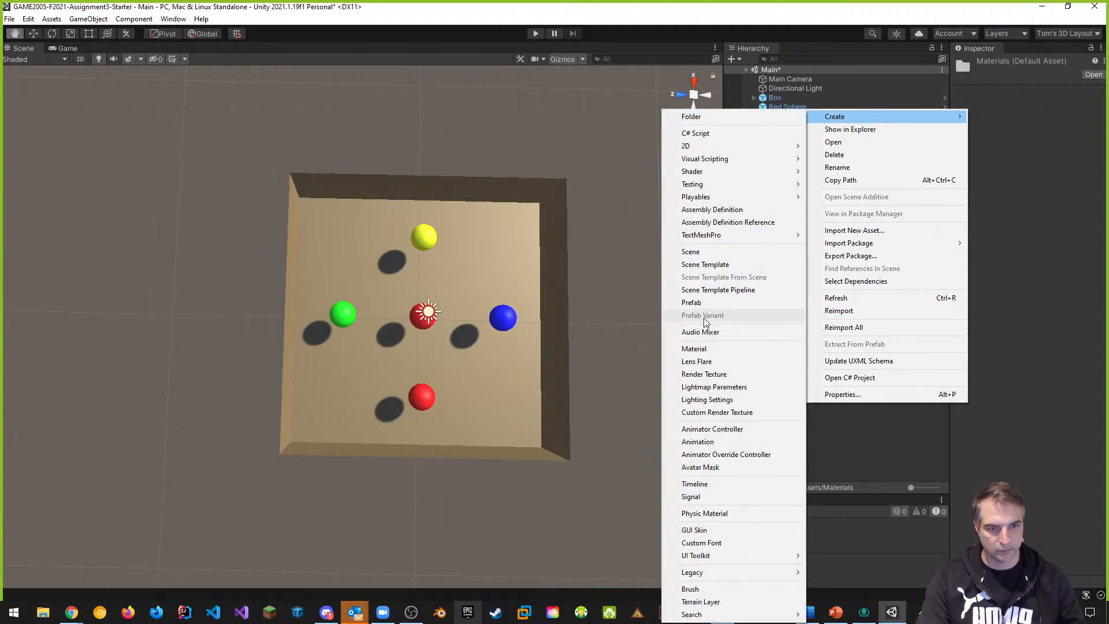
left_click(697, 349)
type("O")
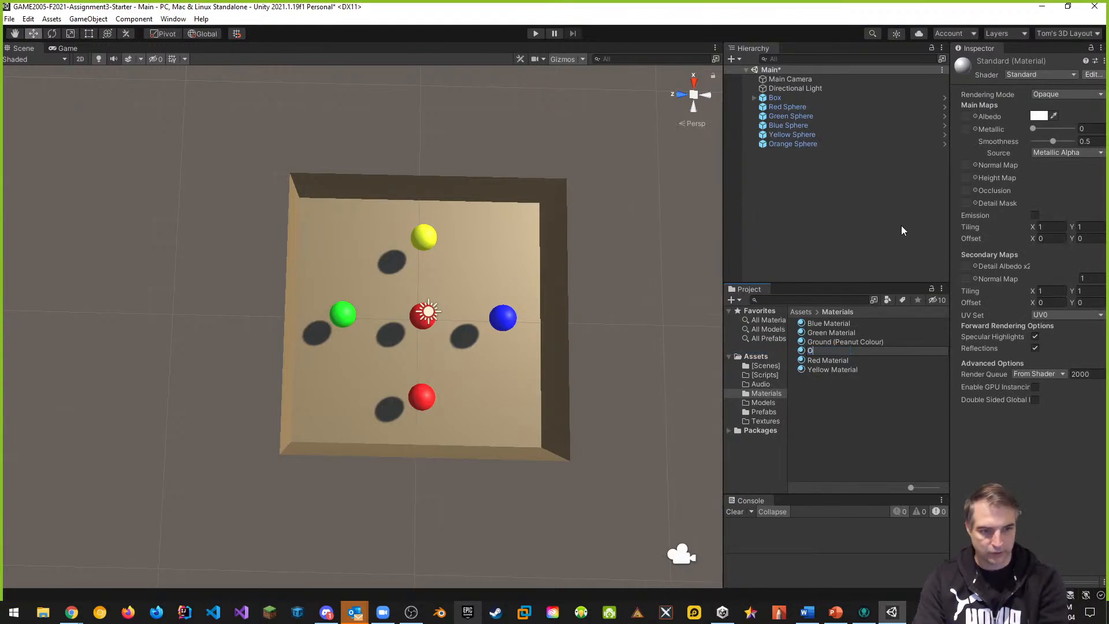
type("range Material")
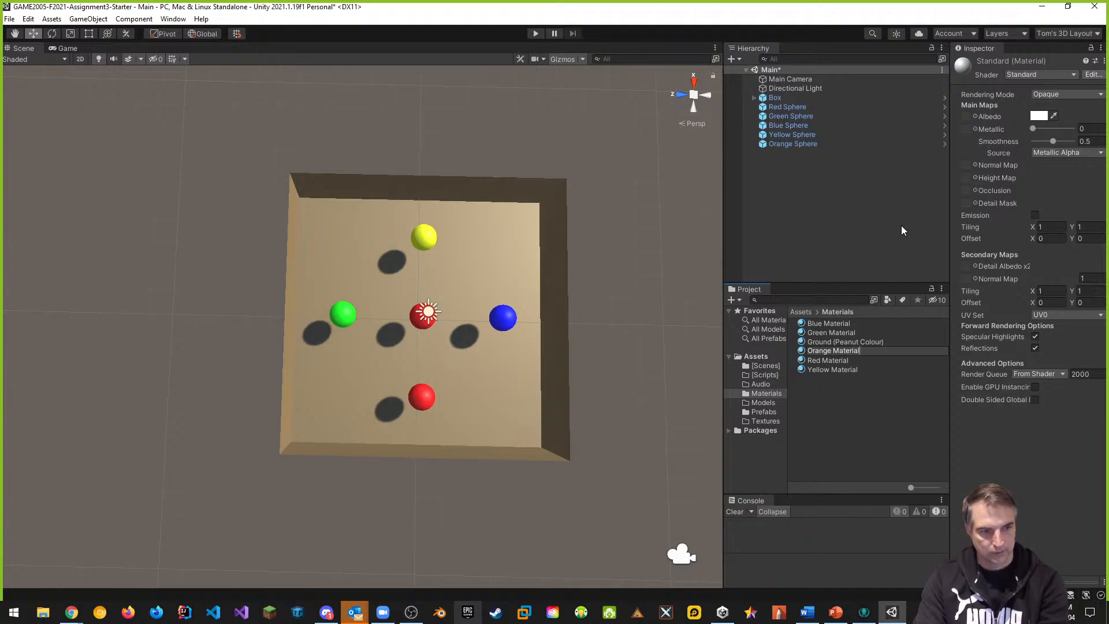
key("Return")
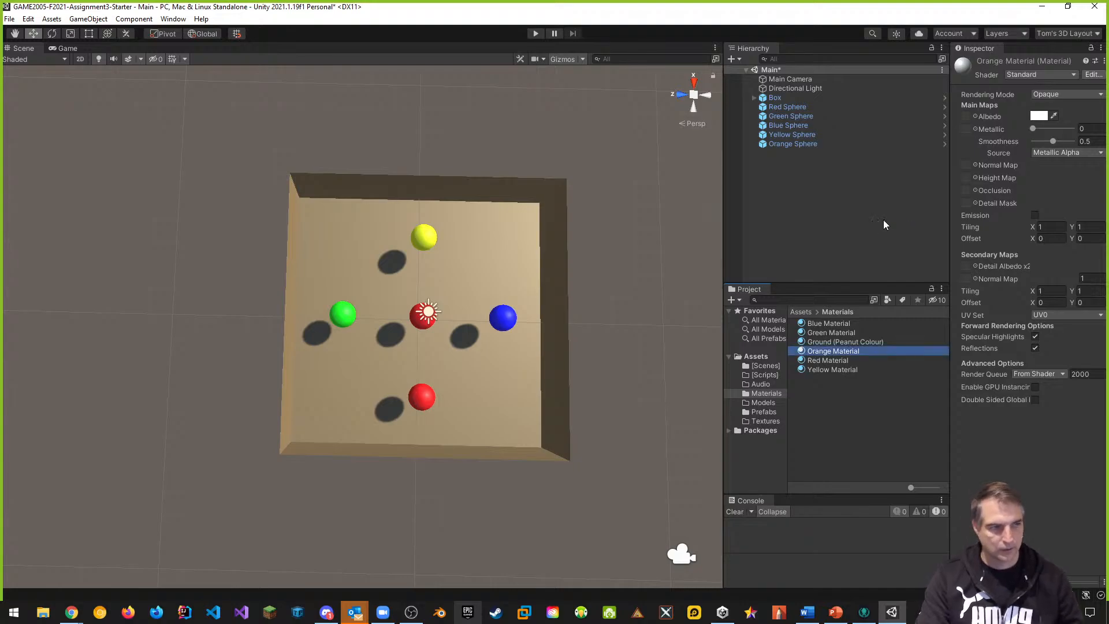
Set the Orange Material's albedo colour to a bright orange, hex FFA400
left_click(1036, 118)
left_click(1079, 174)
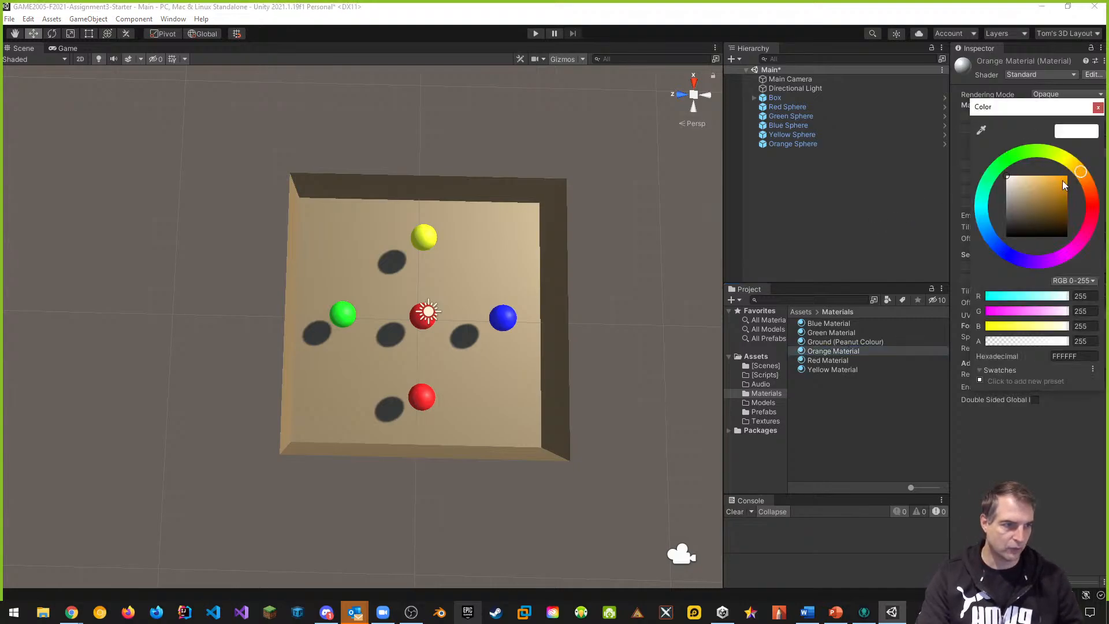
left_click_drag(1039, 190, 1073, 172)
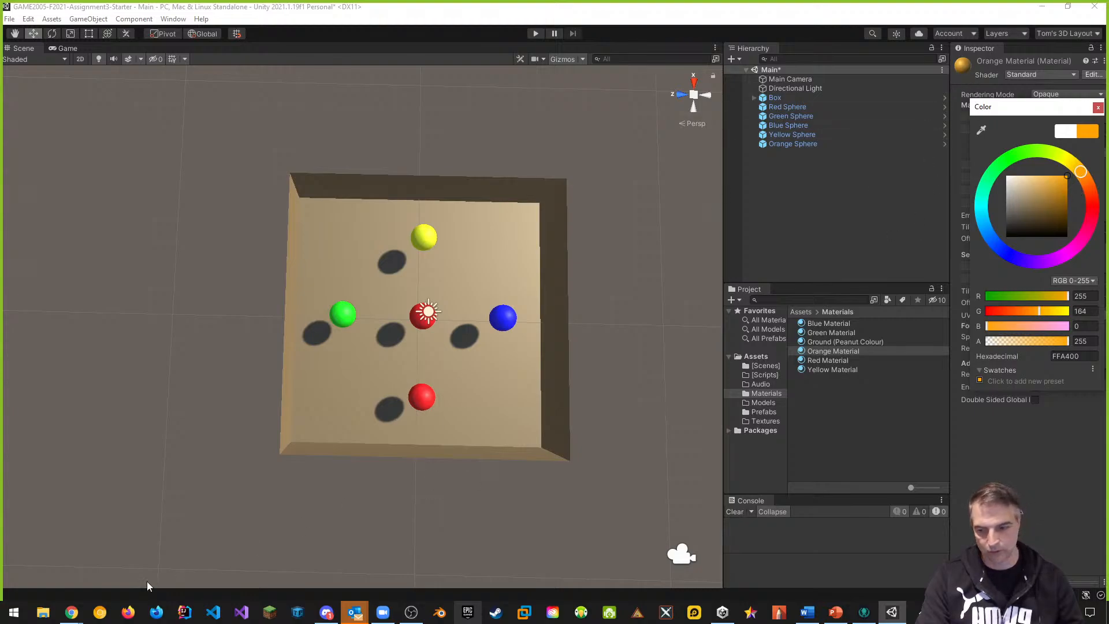
Switch to Chrome, search the web for "orange colour hex" and view the chart of 130 shades of orange with hex codes
left_click(71, 612)
left_click(60, 564)
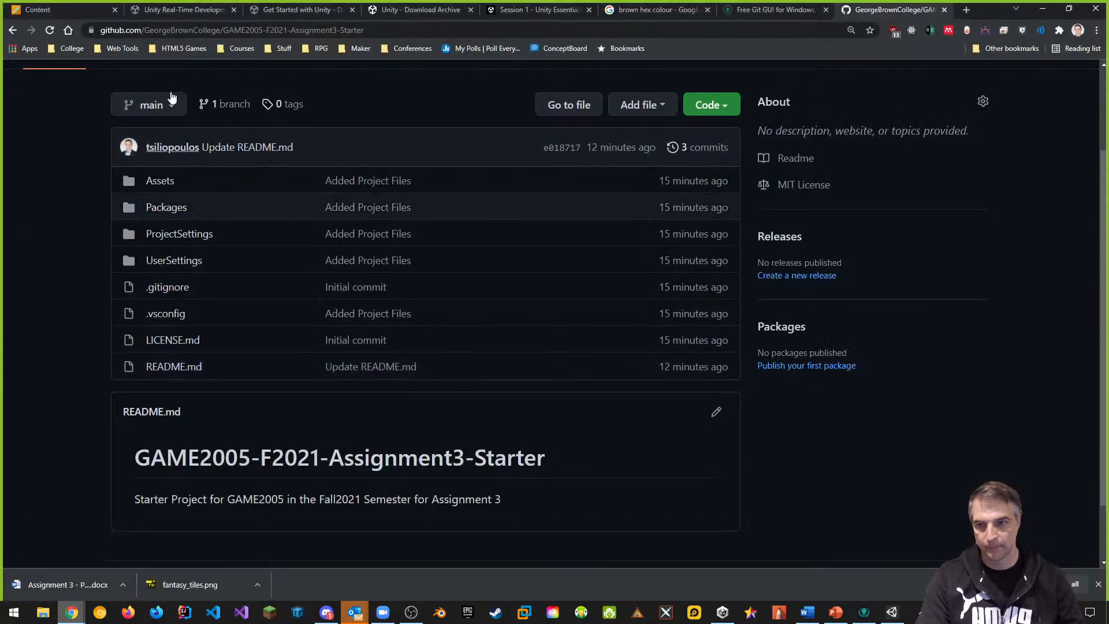
left_click(967, 10)
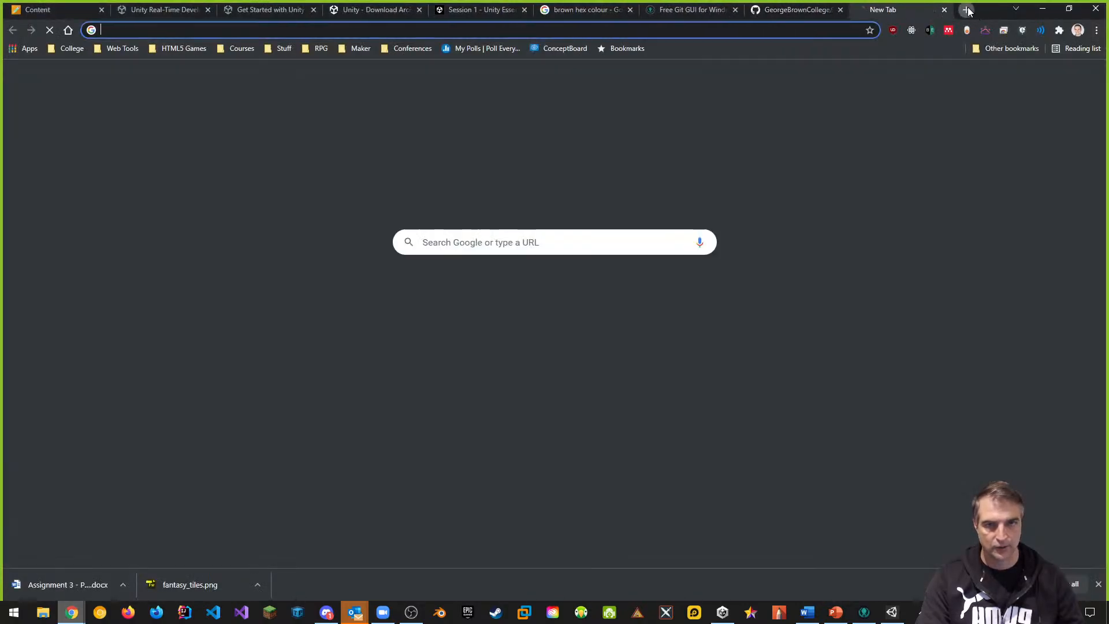
type("orange colour hex")
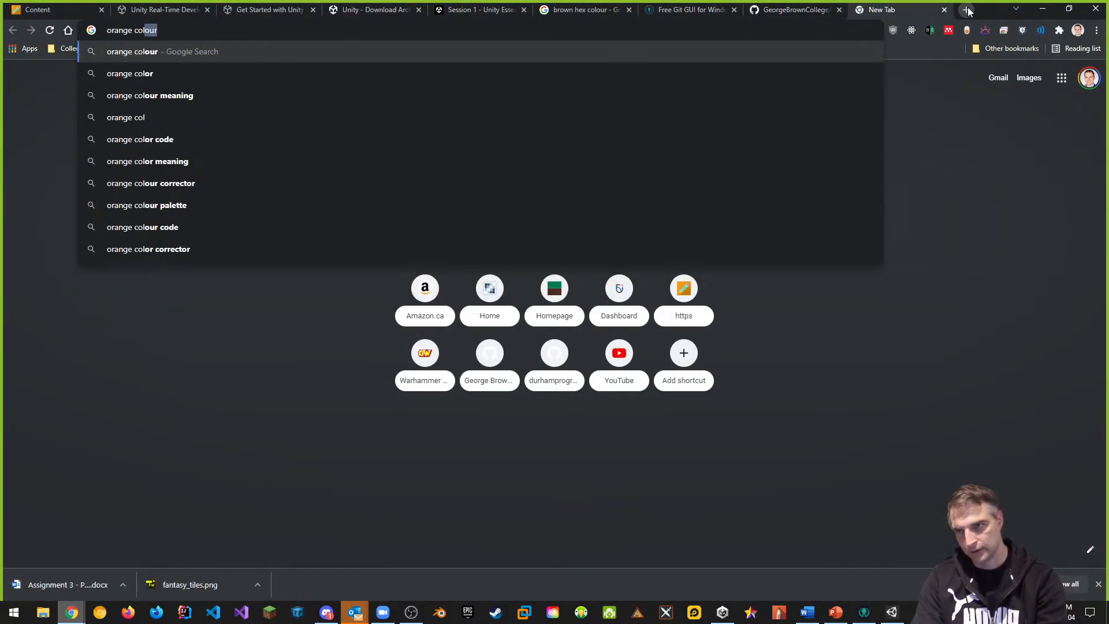
key("Return")
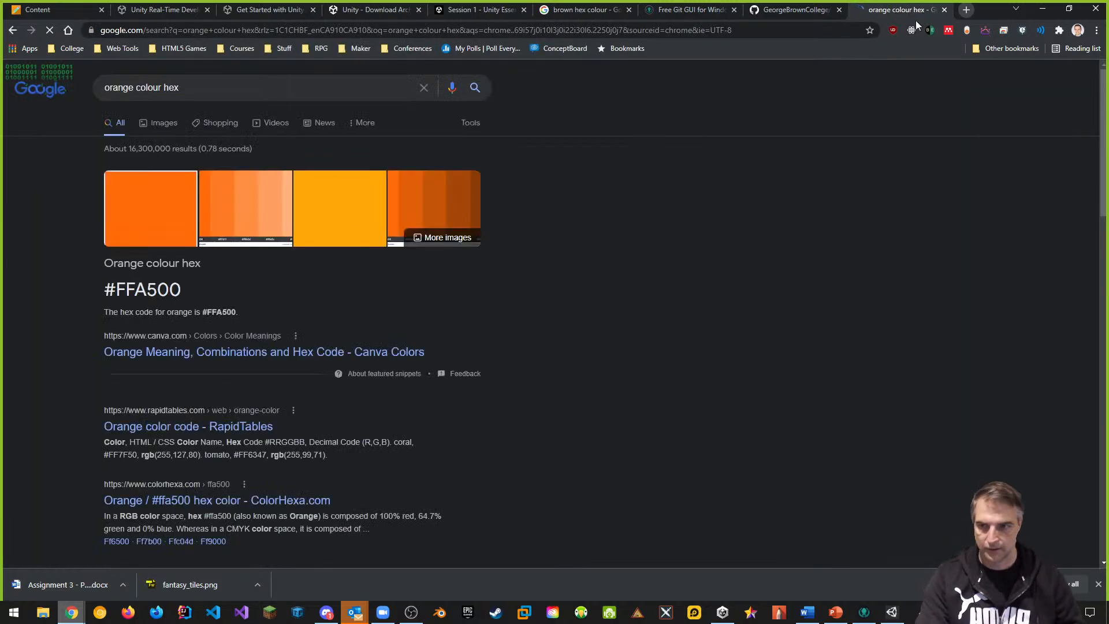
left_click(254, 195)
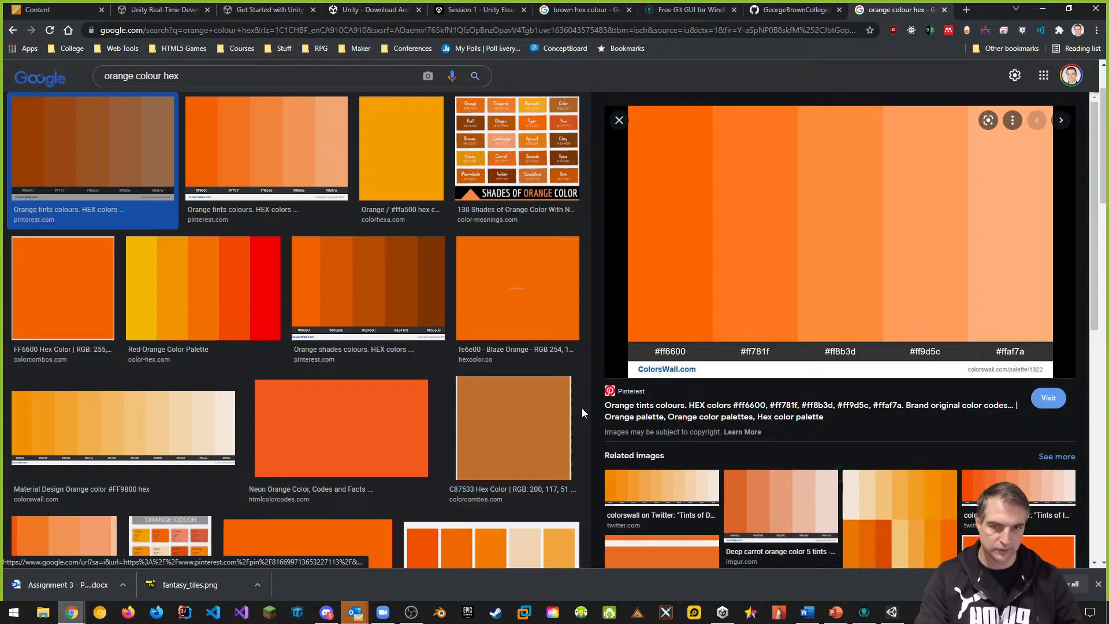
left_click(518, 151)
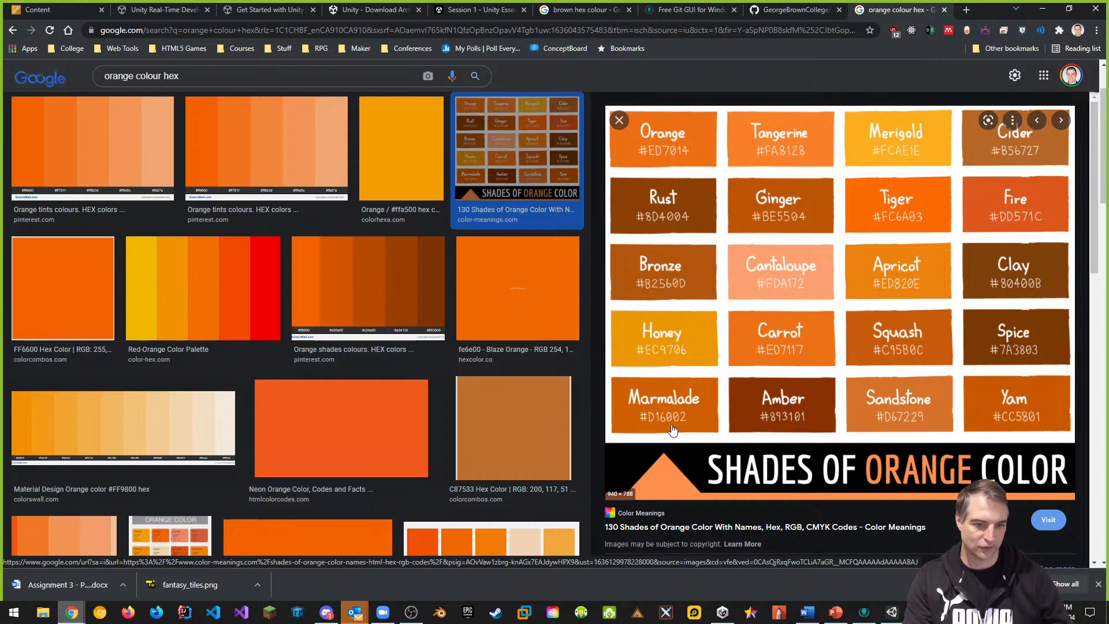
Switch back to Unity and set the Orange Material's albedo colour to the marmalade hex value D16002
key("alt+Tab")
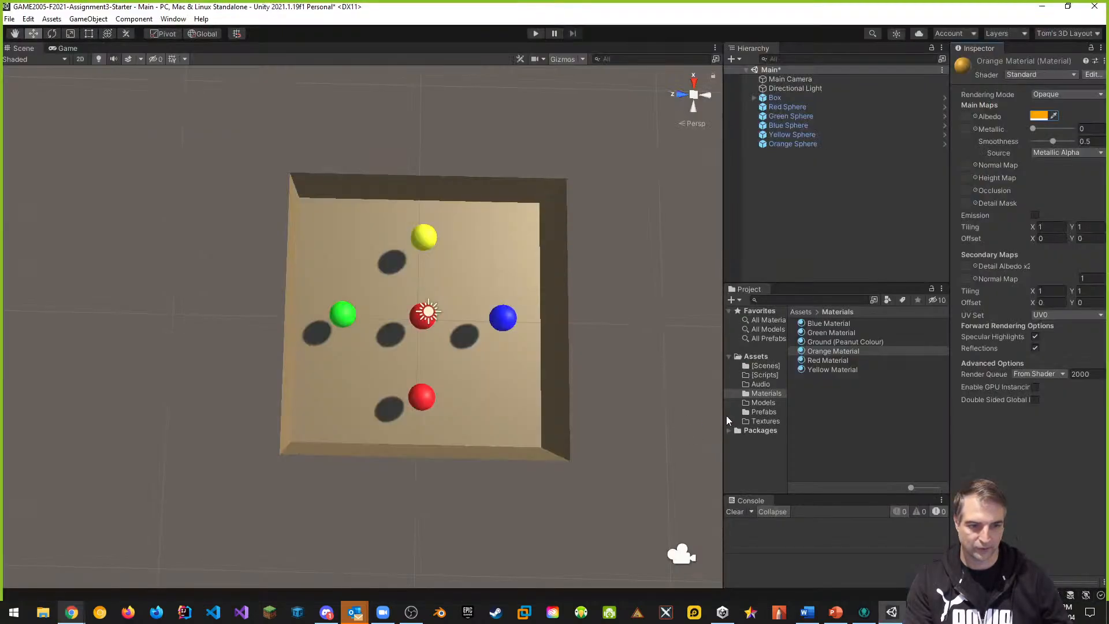
left_click(1039, 116)
left_click(1076, 355)
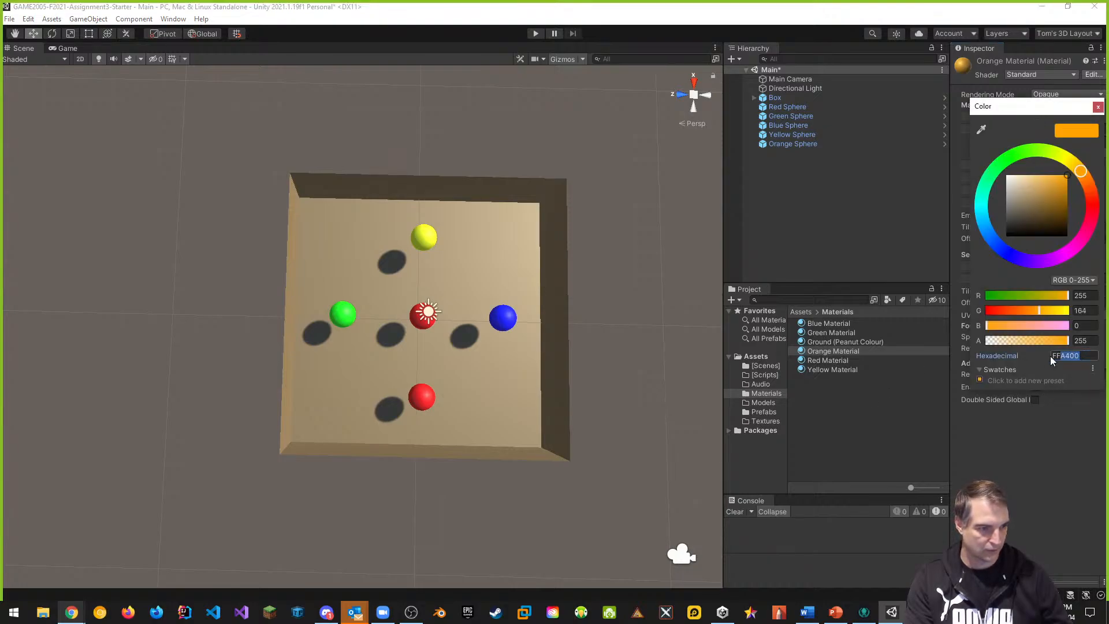
type("D")
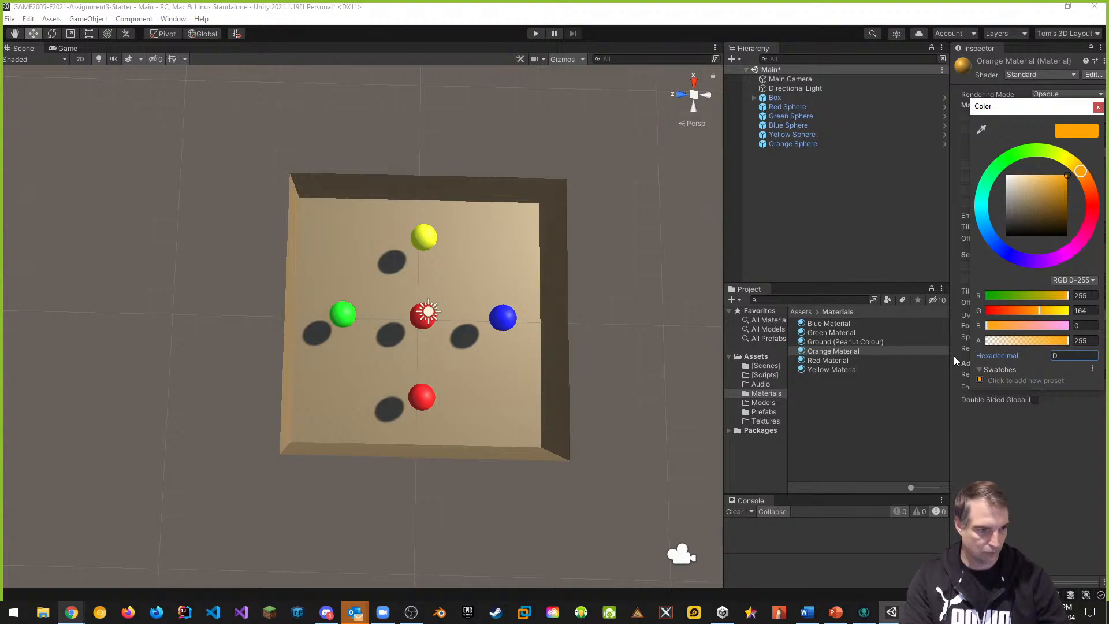
type("16002")
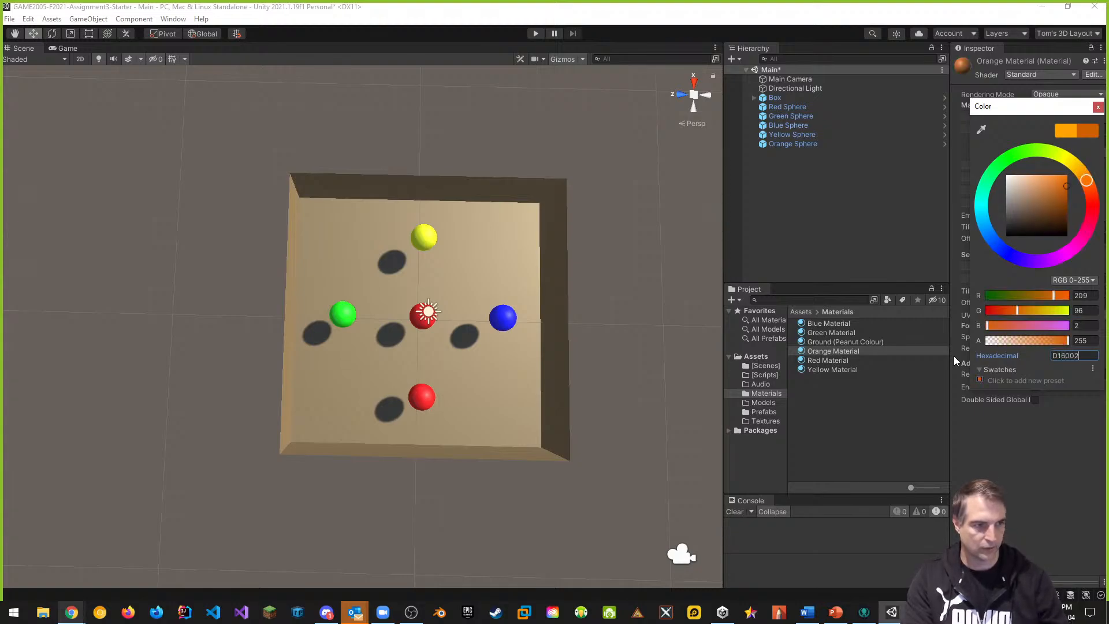
left_click(838, 396)
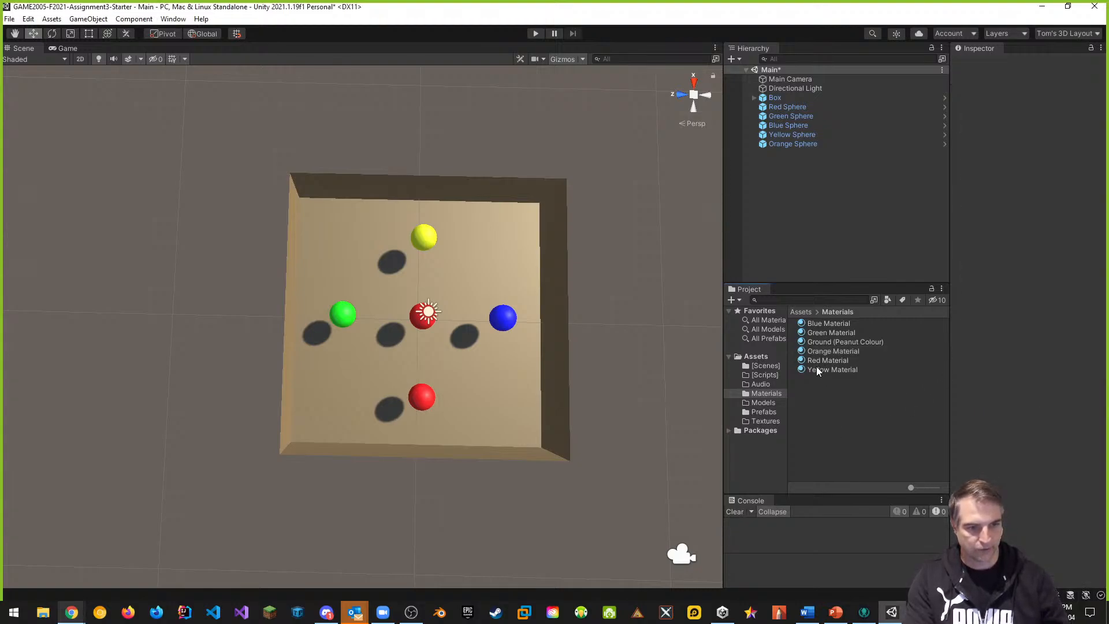
Rename the Orange Material as Marmalade Orange Material
left_click(813, 352)
left_click(812, 354)
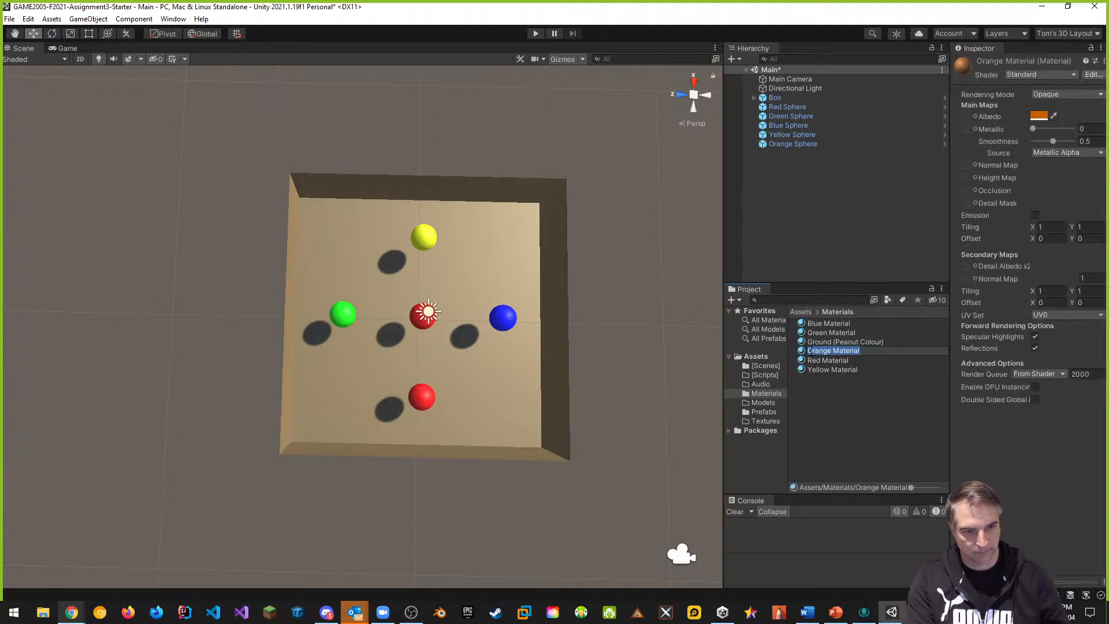
type("Marmalad")
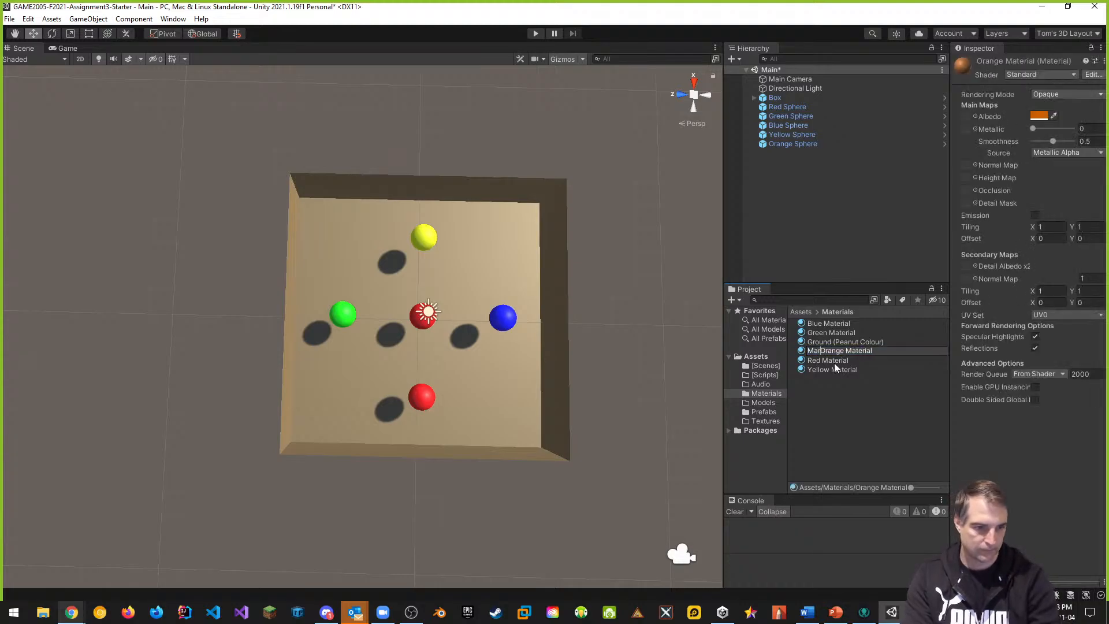
type("e")
key("Return")
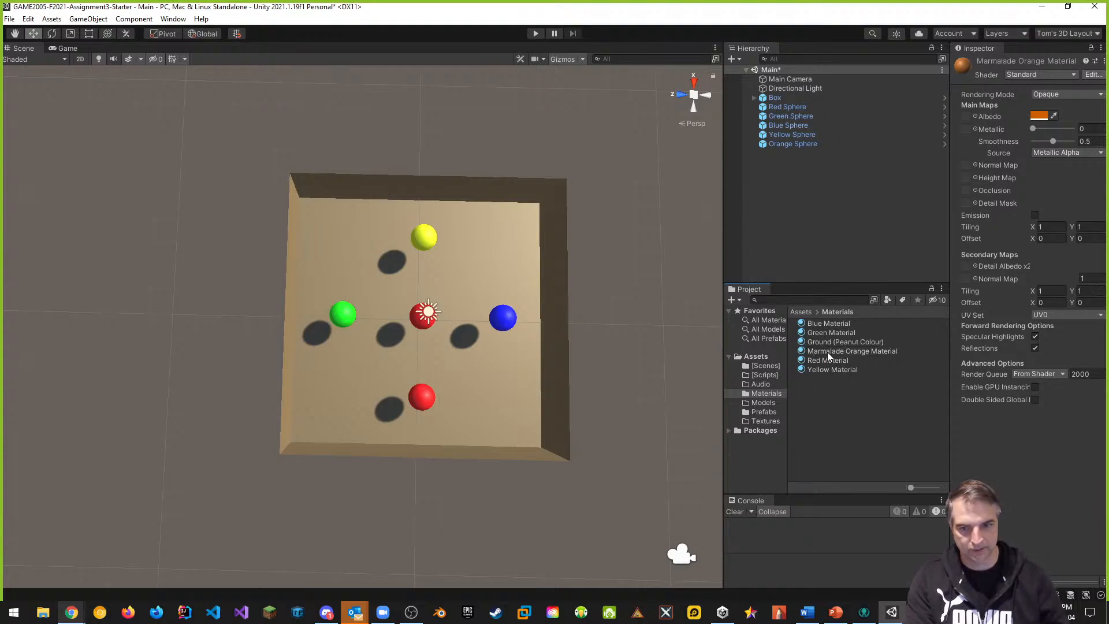
Apply the Marmalade Orange Material to the Orange Sphere and save the sphere as an original prefab in the Prefabs folder
left_click_drag(828, 352, 408, 400)
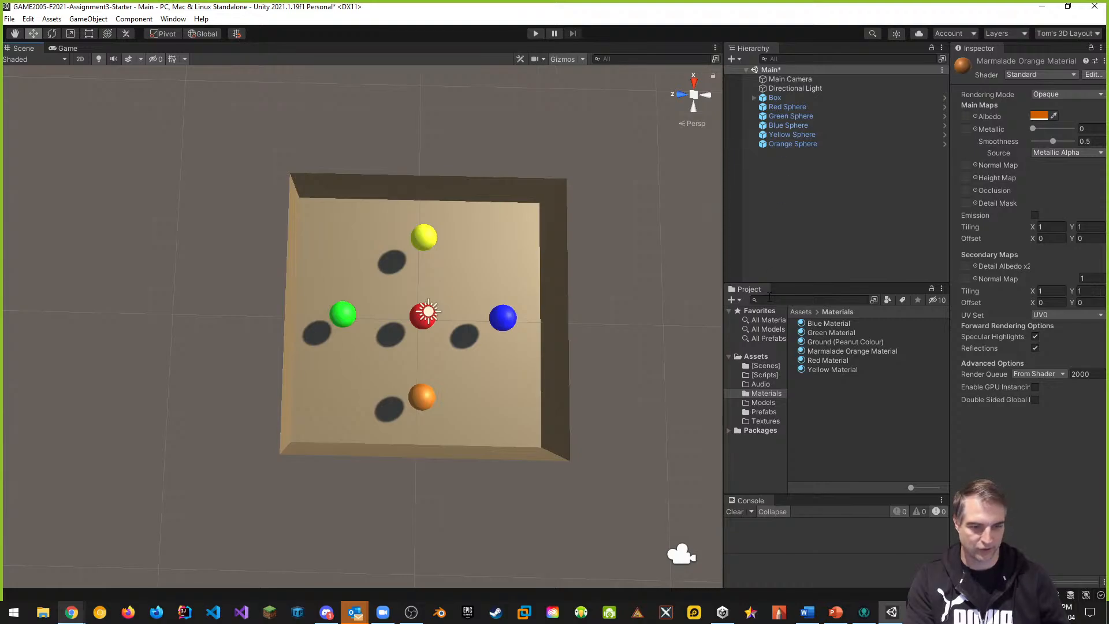
left_click(777, 411)
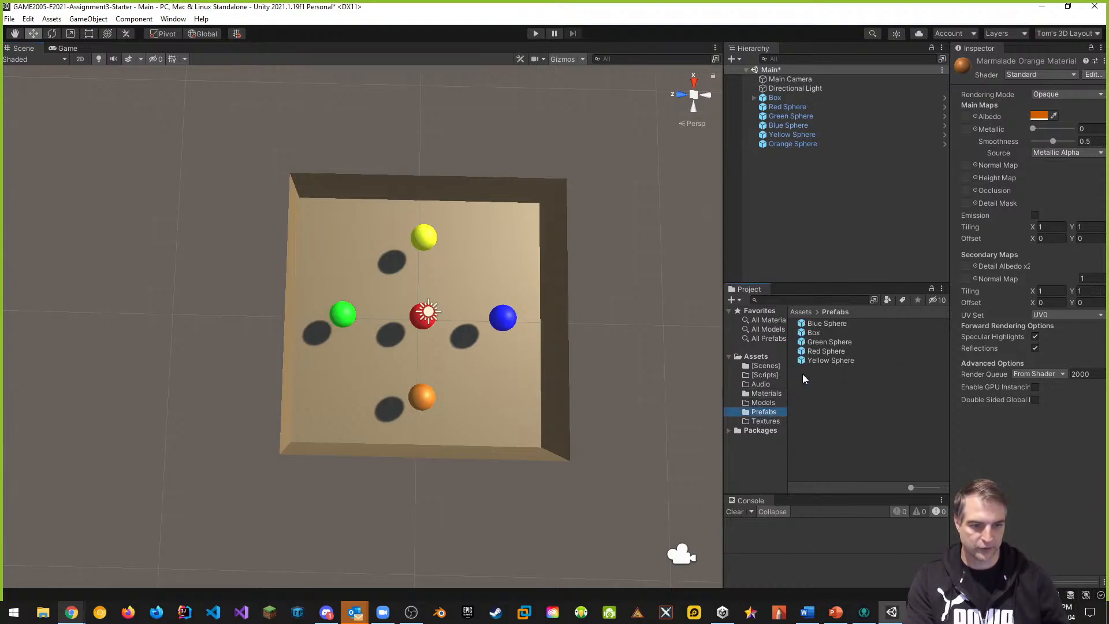
left_click_drag(781, 144, 841, 406)
left_click(531, 329)
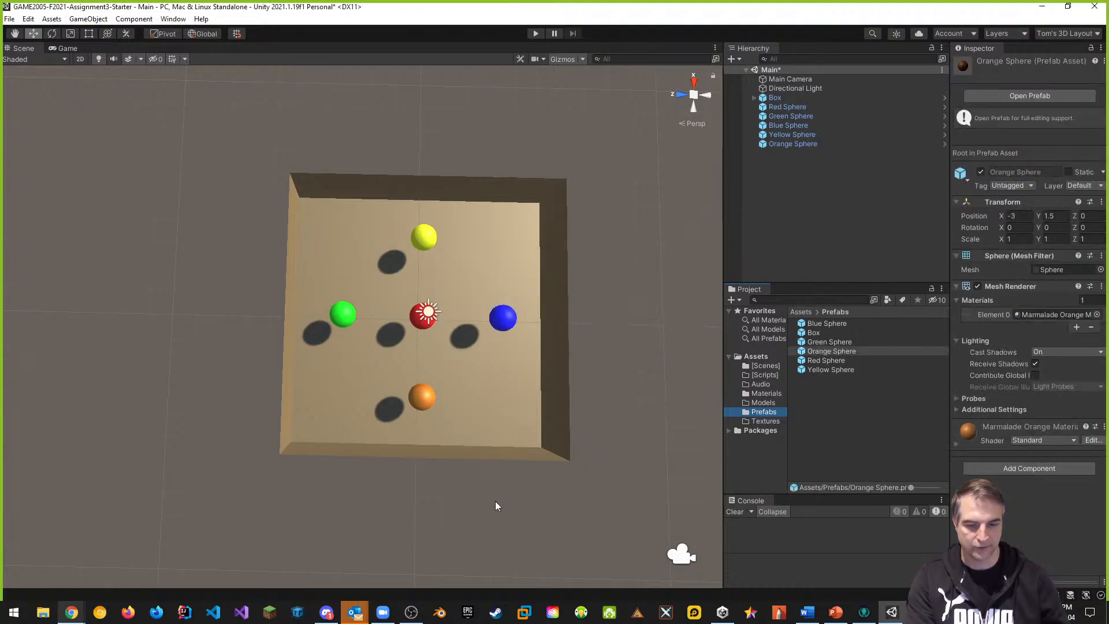
Duplicate the Red Sphere, raise the copy above the original and set its Y position to 3
left_click_drag(495, 501, 483, 282, "alt")
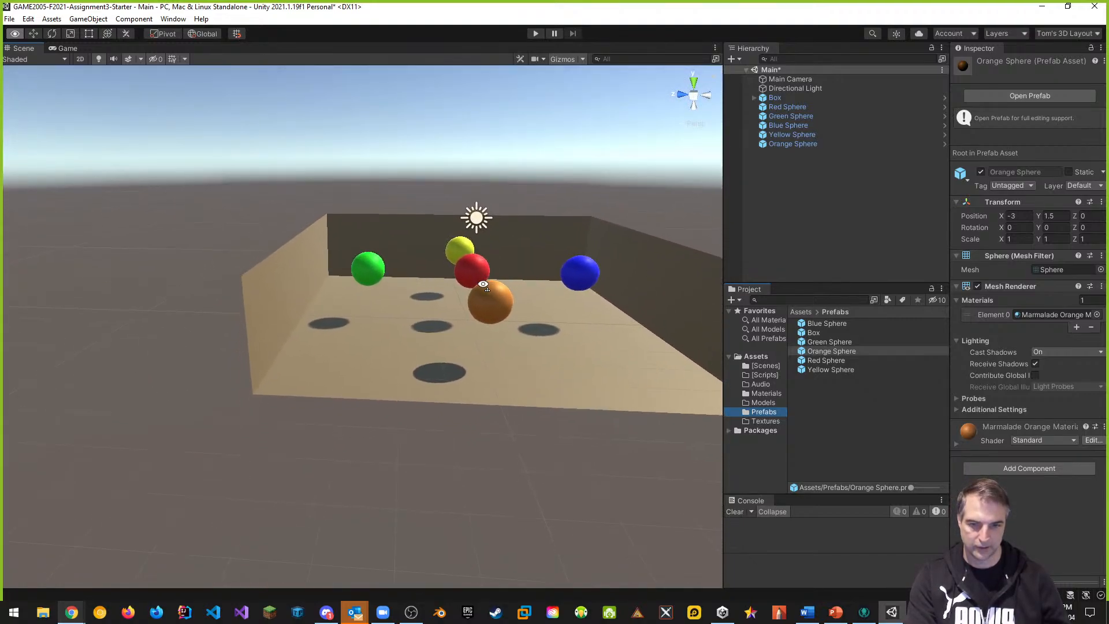
left_click(479, 270)
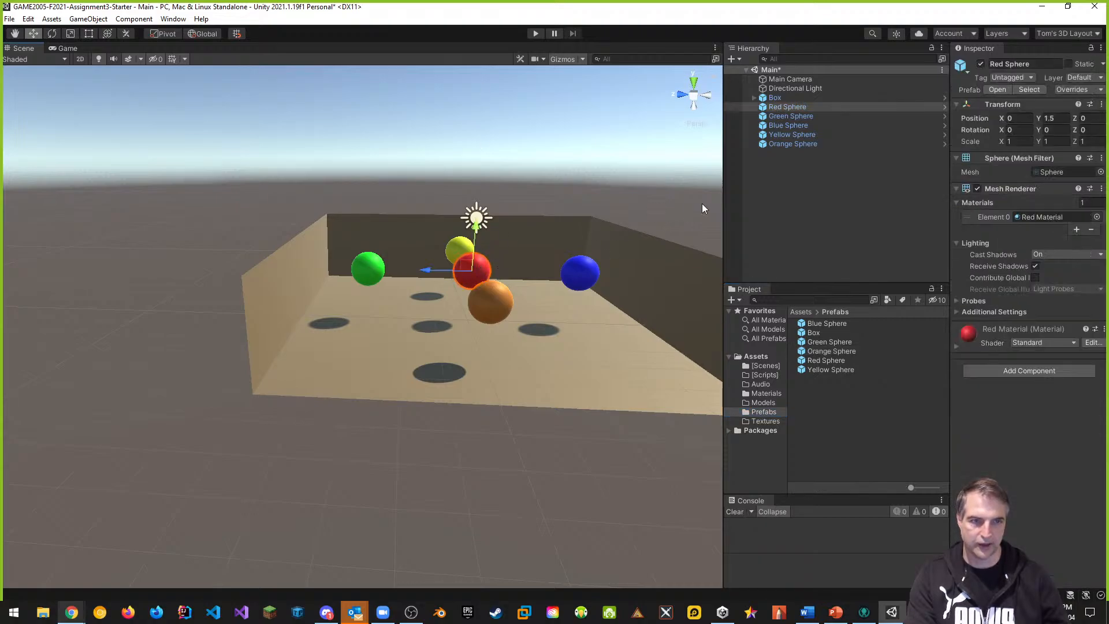
key("ctrl+d")
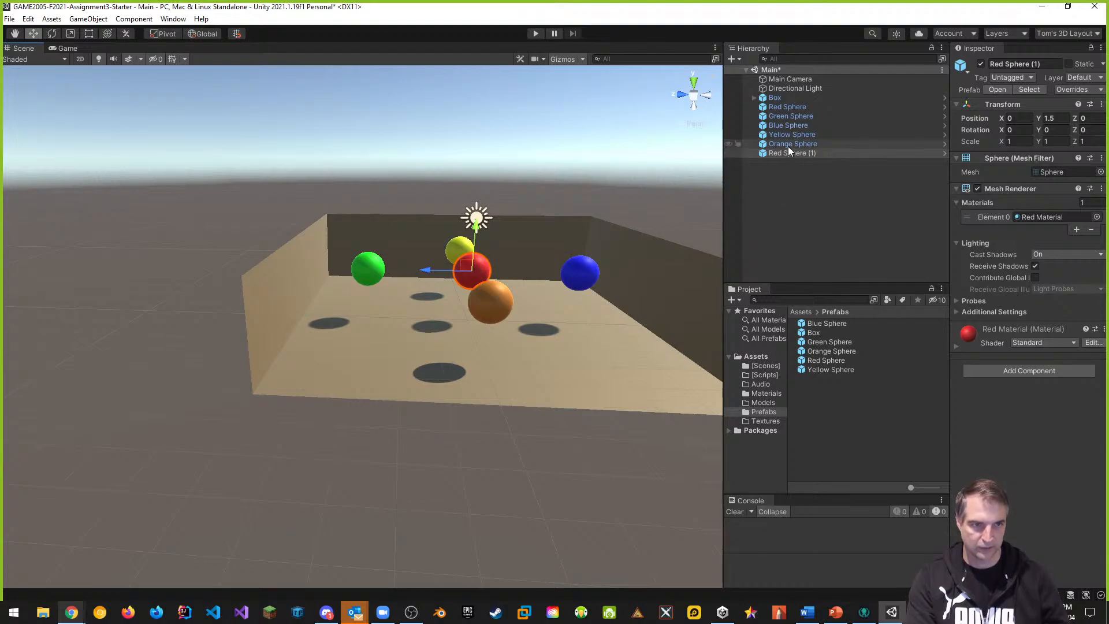
left_click_drag(482, 229, 483, 138)
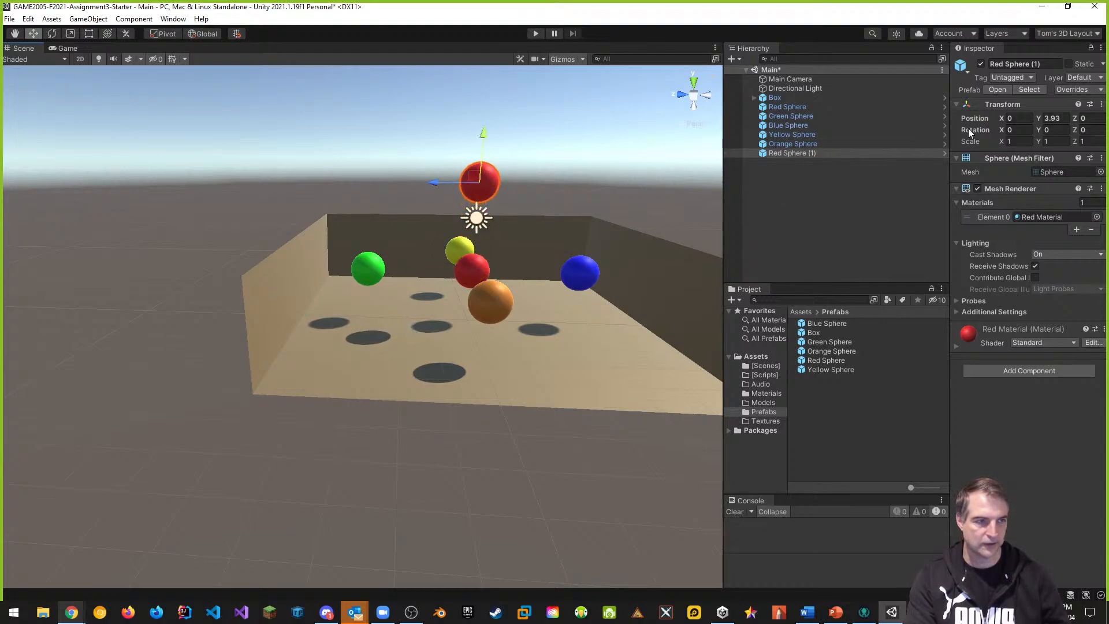
left_click(1053, 118)
type("3")
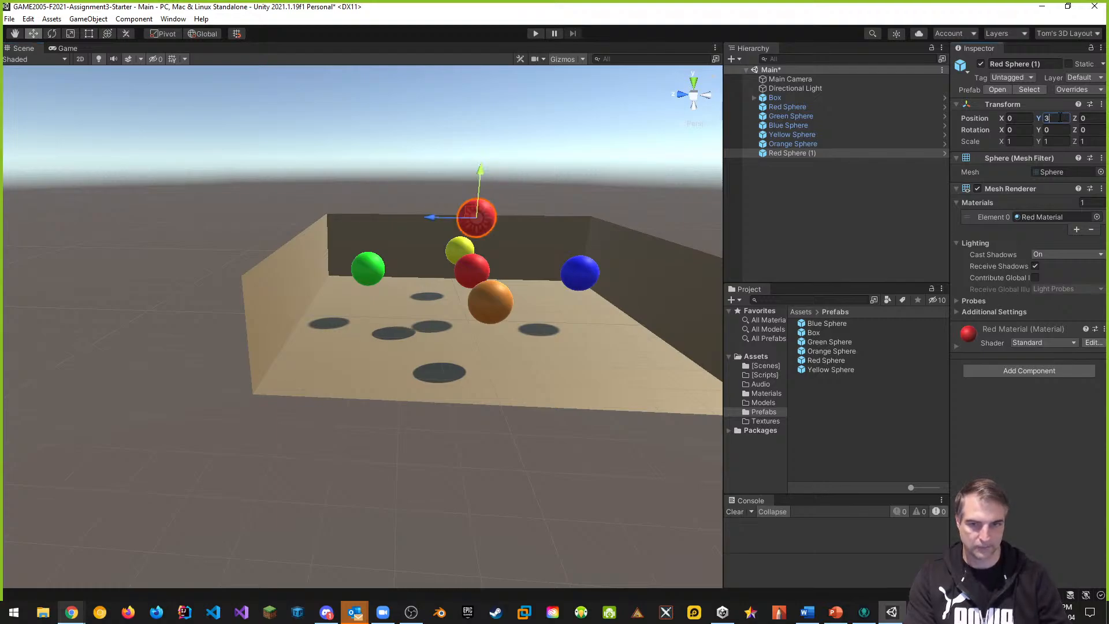
Rename the raised copy of the Red Sphere as Purple Sphere
left_click_drag(380, 226, 409, 248, "alt")
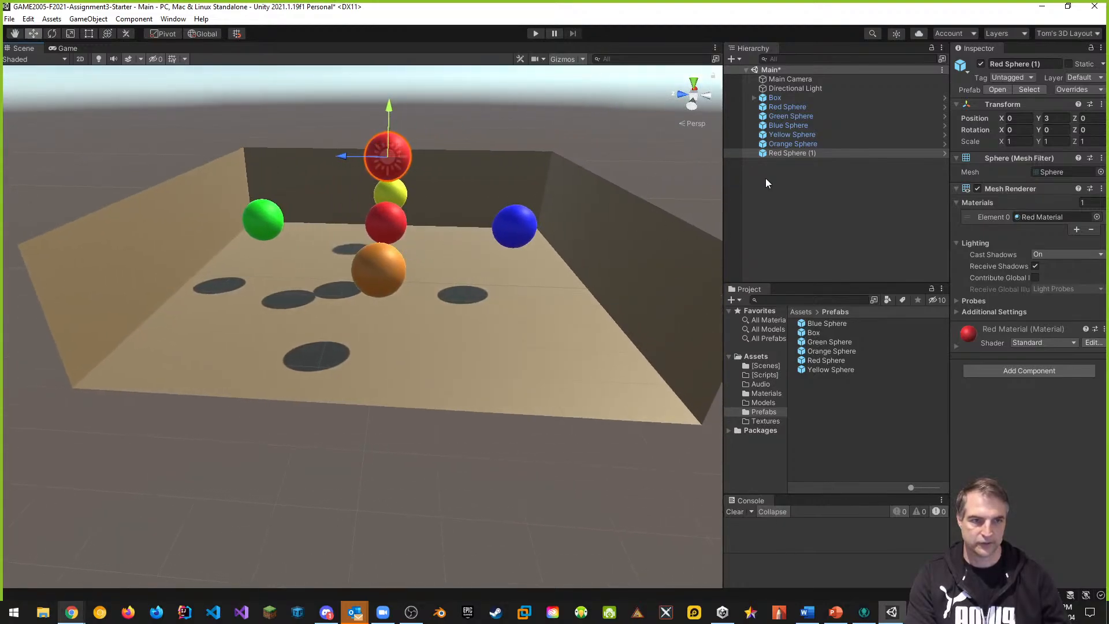
left_click(786, 154)
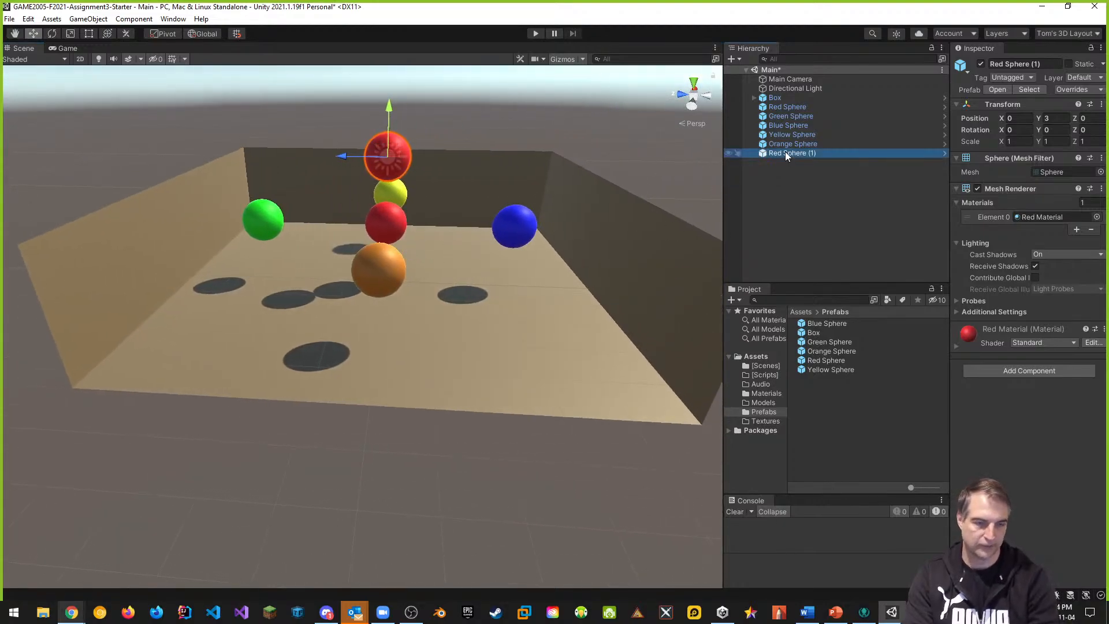
left_click(785, 153)
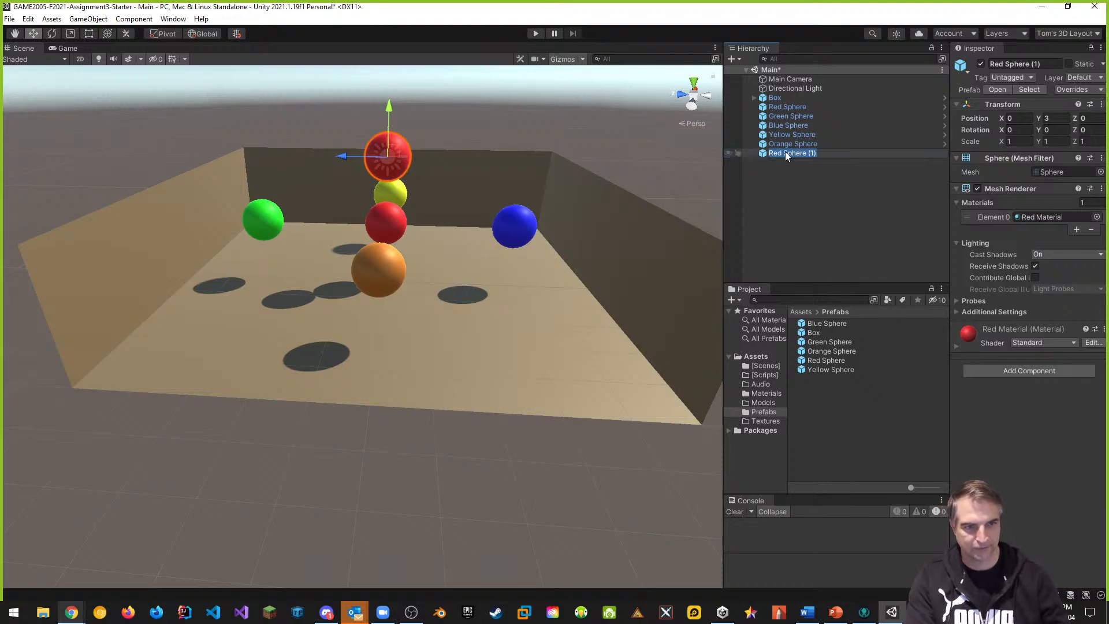
type("Pur")
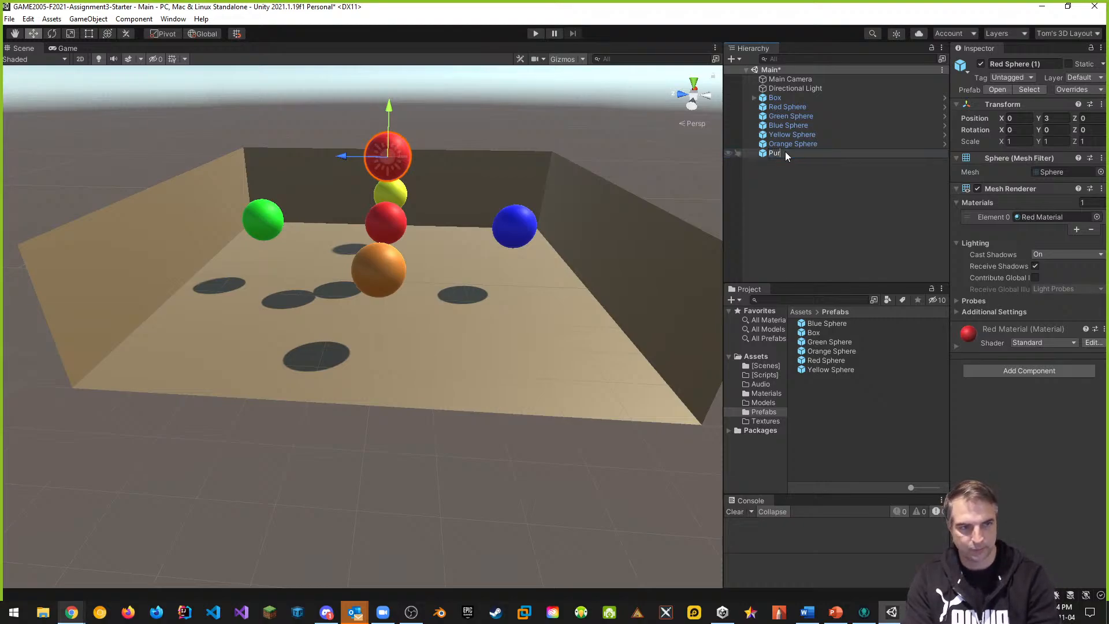
type("ple Sphere")
key("Return")
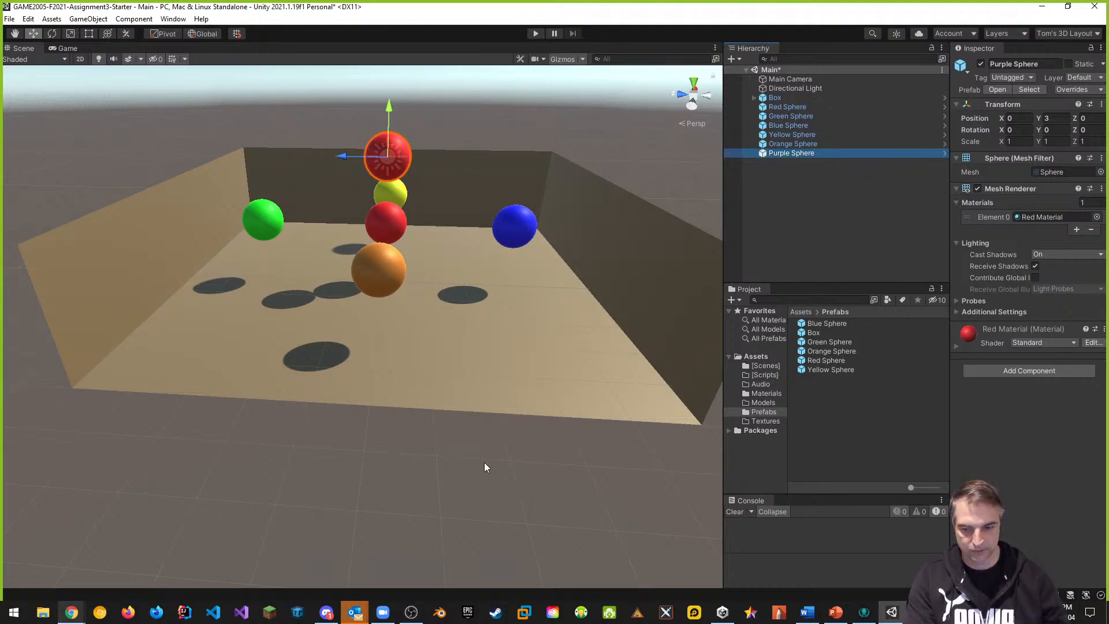
Switch to Chrome and search Google Images for "purple colour hex"
left_click(64, 558)
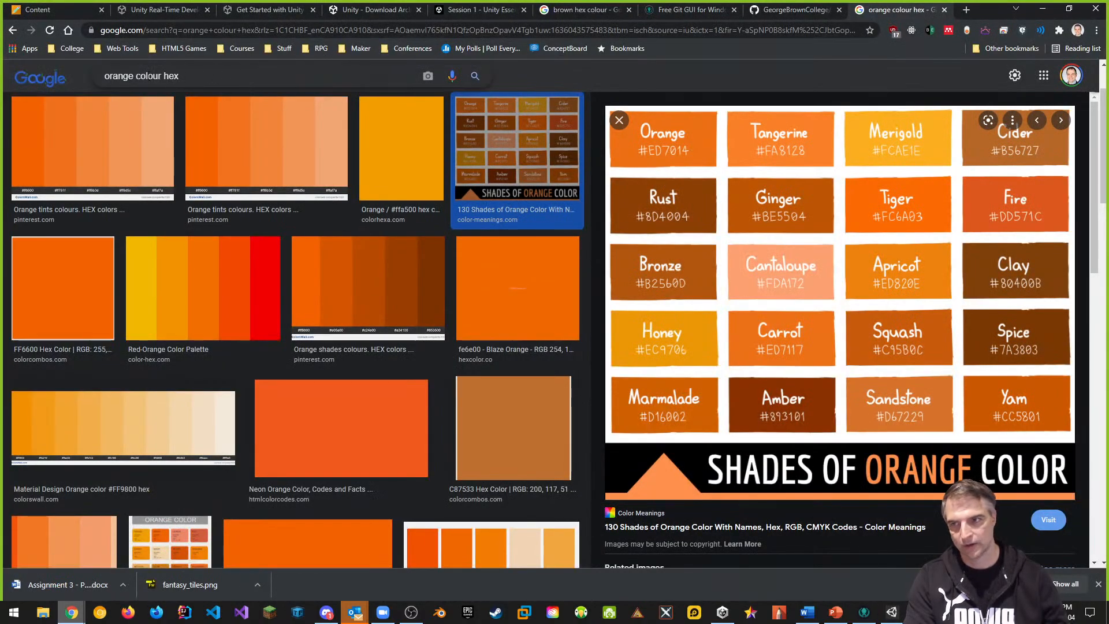
double_click(123, 76)
type("perpa")
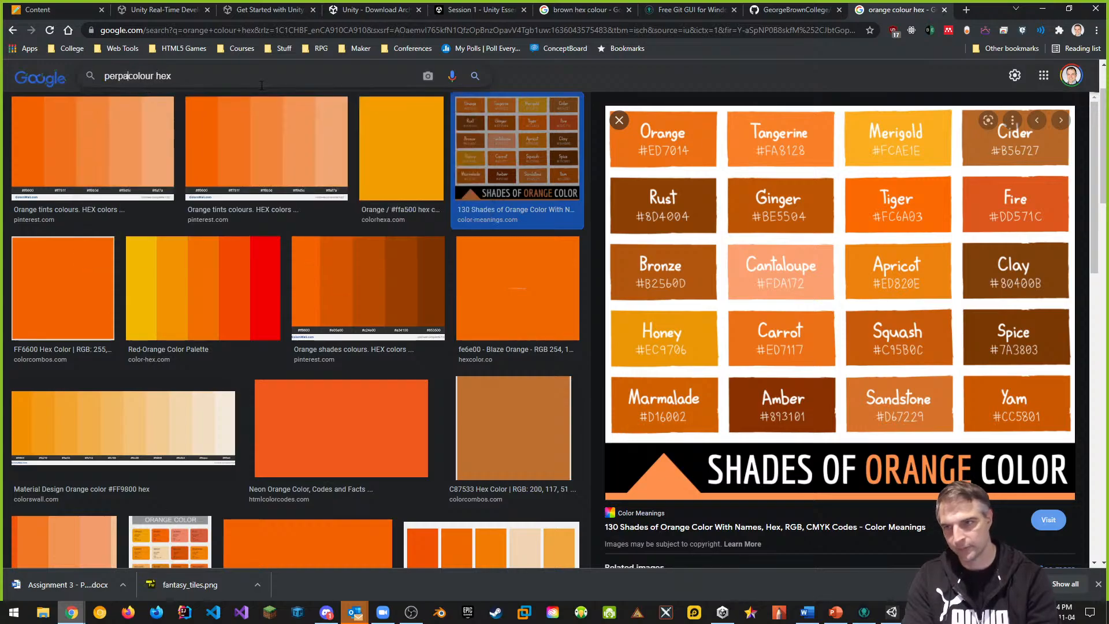
key("BackSpace")
type("le")
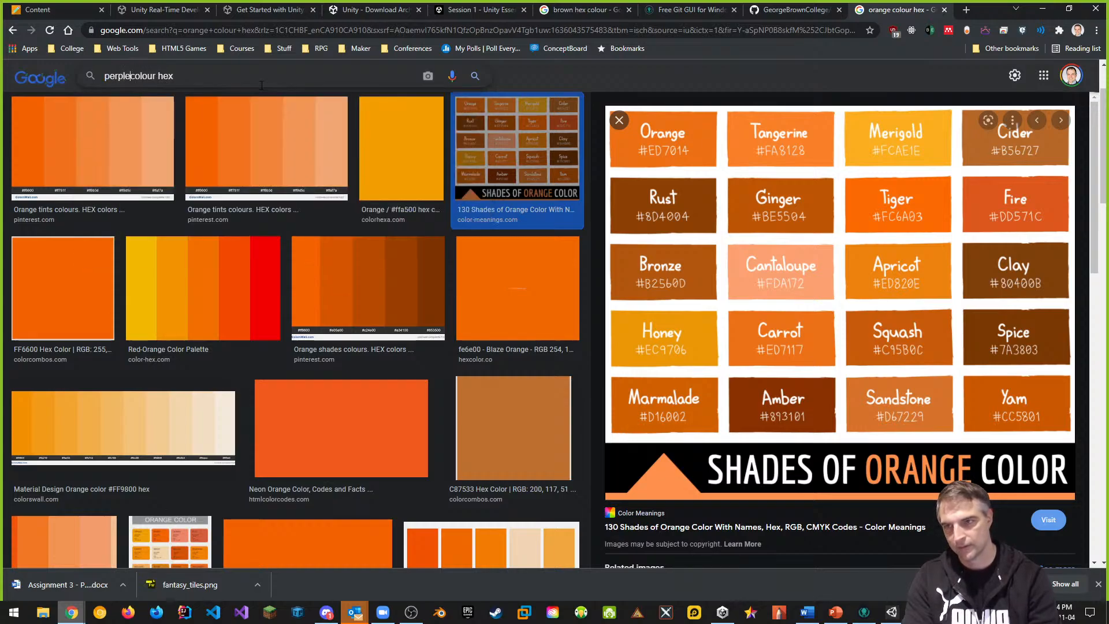
key("Return")
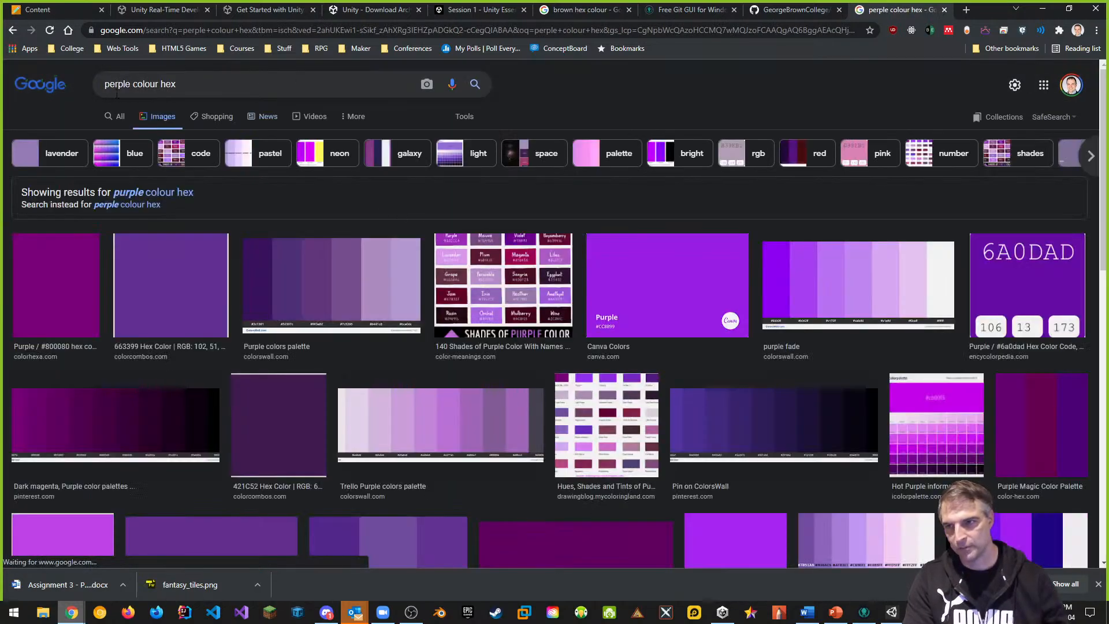
left_click(116, 87)
key("BackSpace")
key("BackSpace")
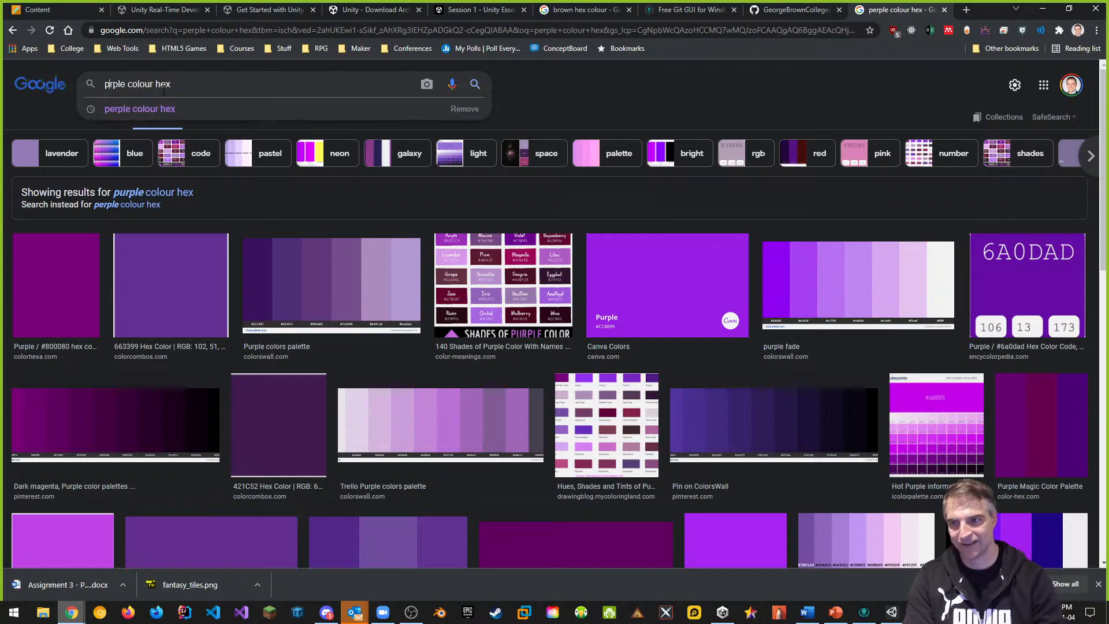
type("ur")
key("Return")
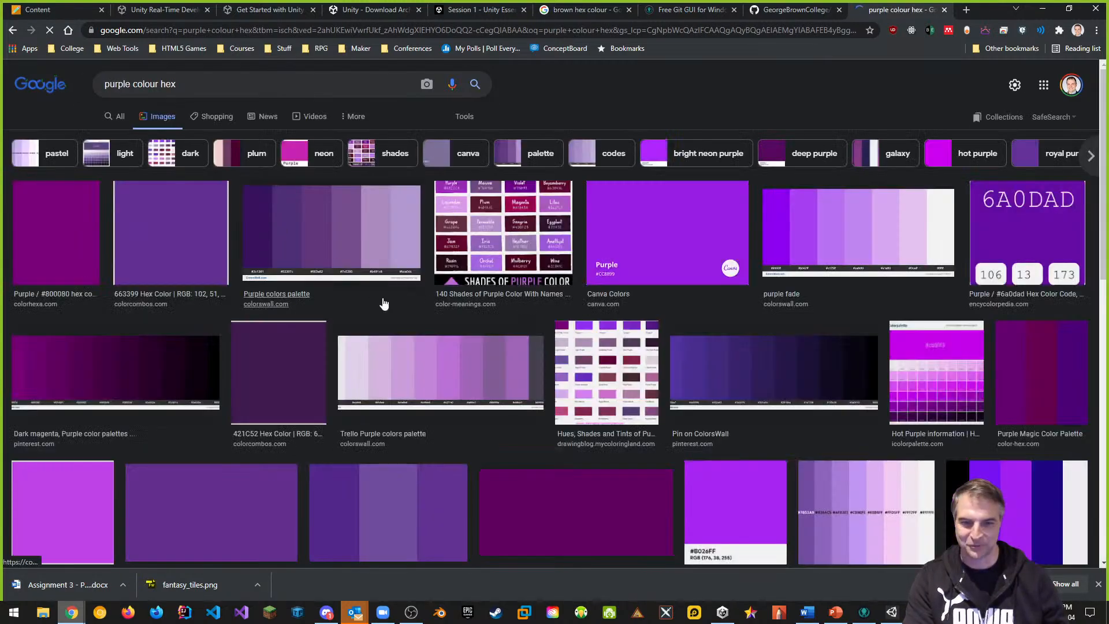
Open the 140 Shades of Purple Color chart, and in Unity create a material named Orchid Purple Material in the Materials folder
left_click(502, 242)
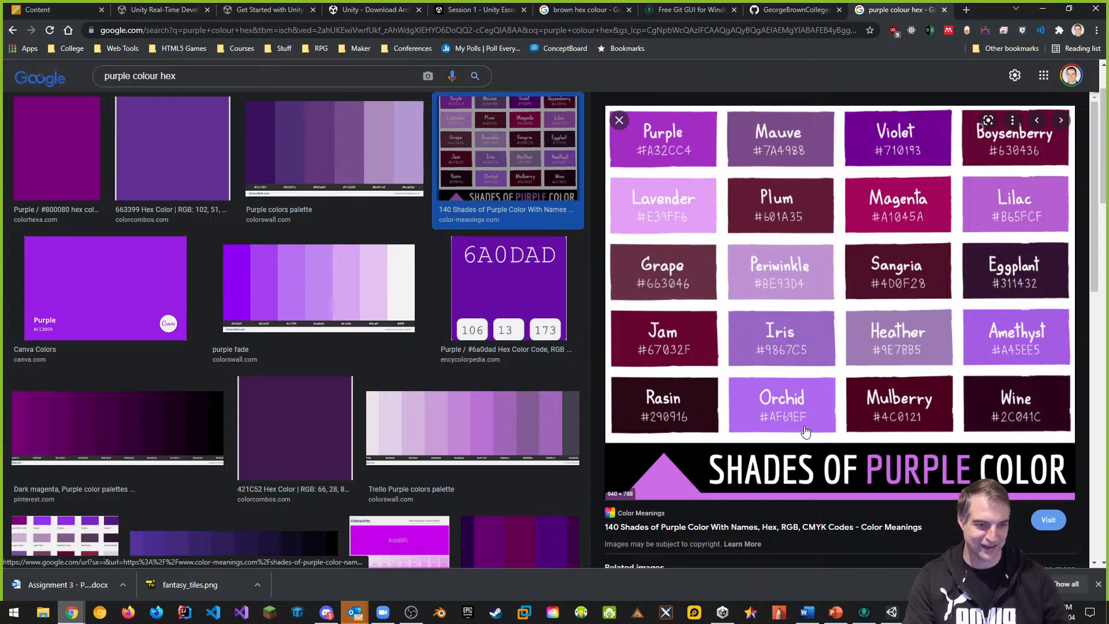
key("alt+Tab")
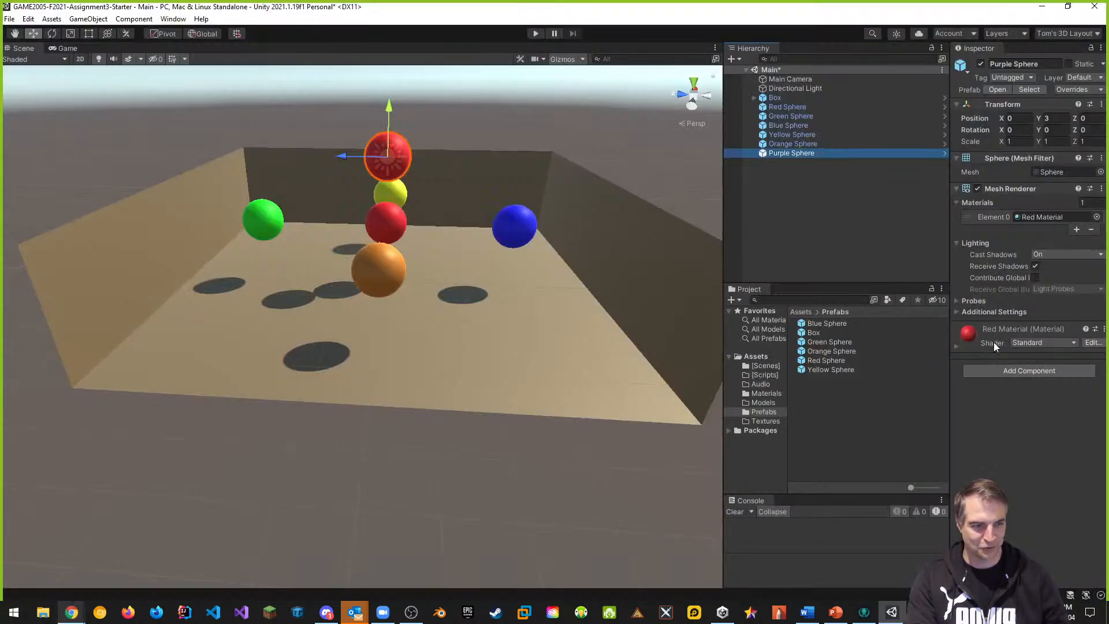
left_click(766, 395)
right_click(834, 403)
mouse_move(867, 117)
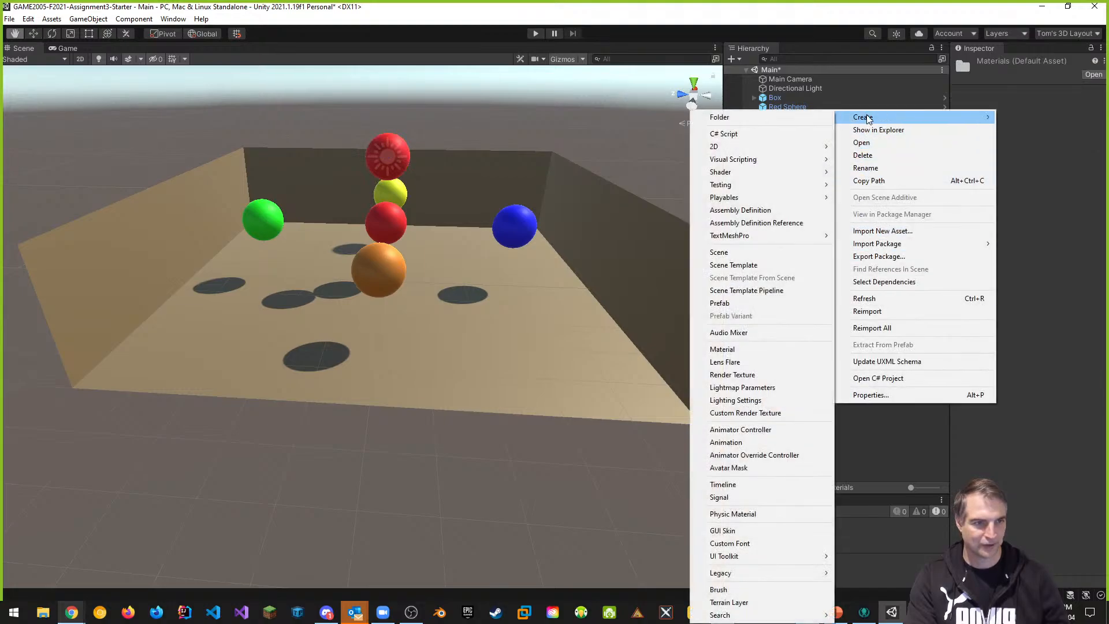
left_click(751, 350)
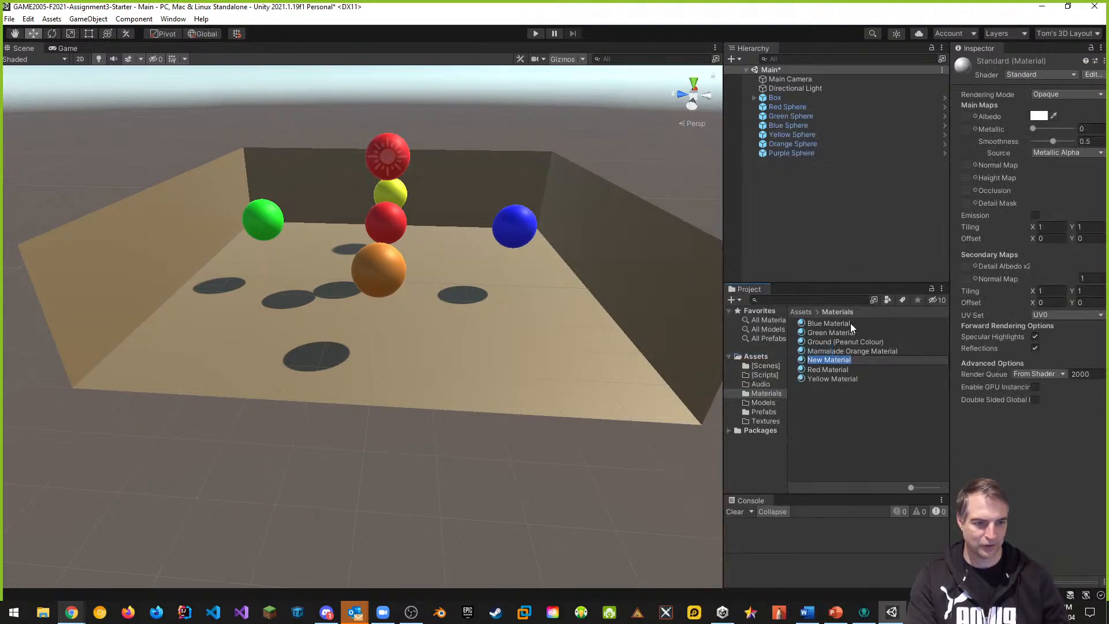
type("Orchid")
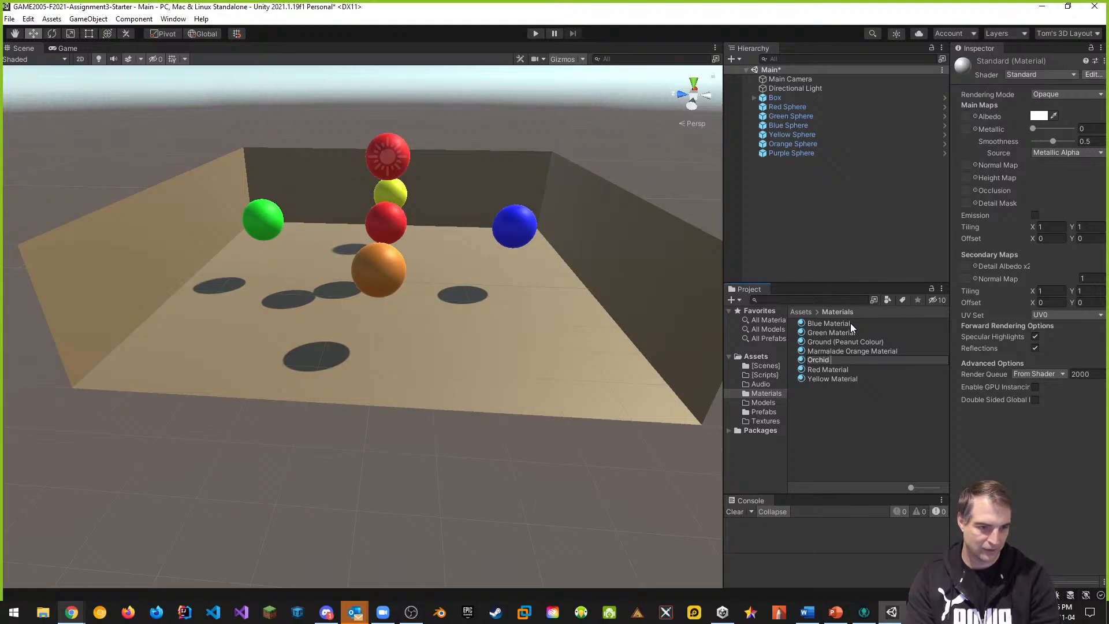
type(" Purple Material")
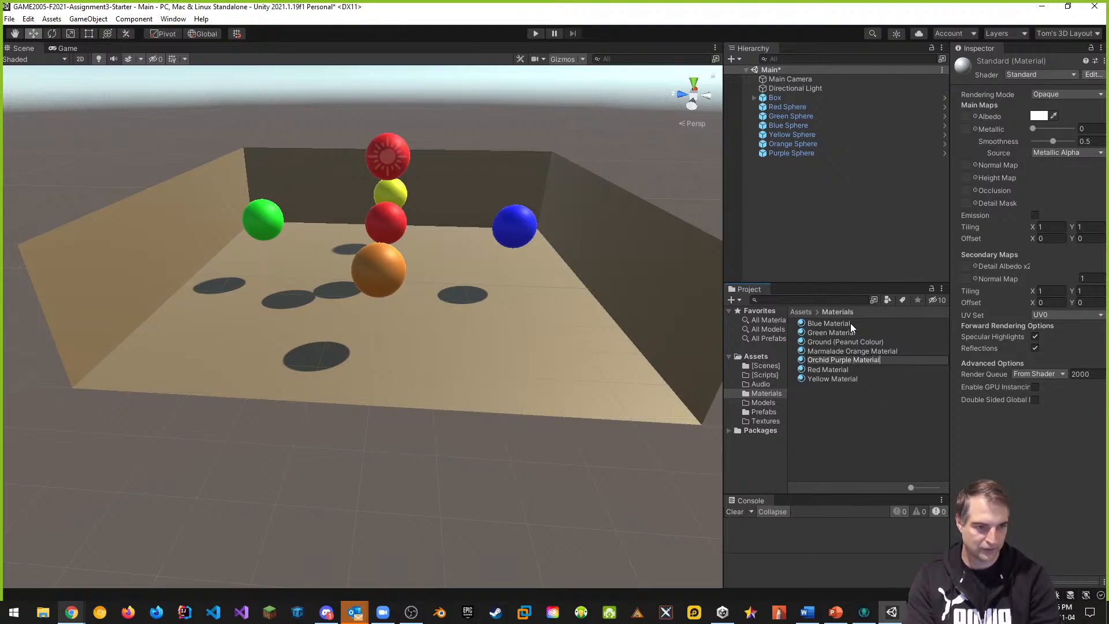
key("Return")
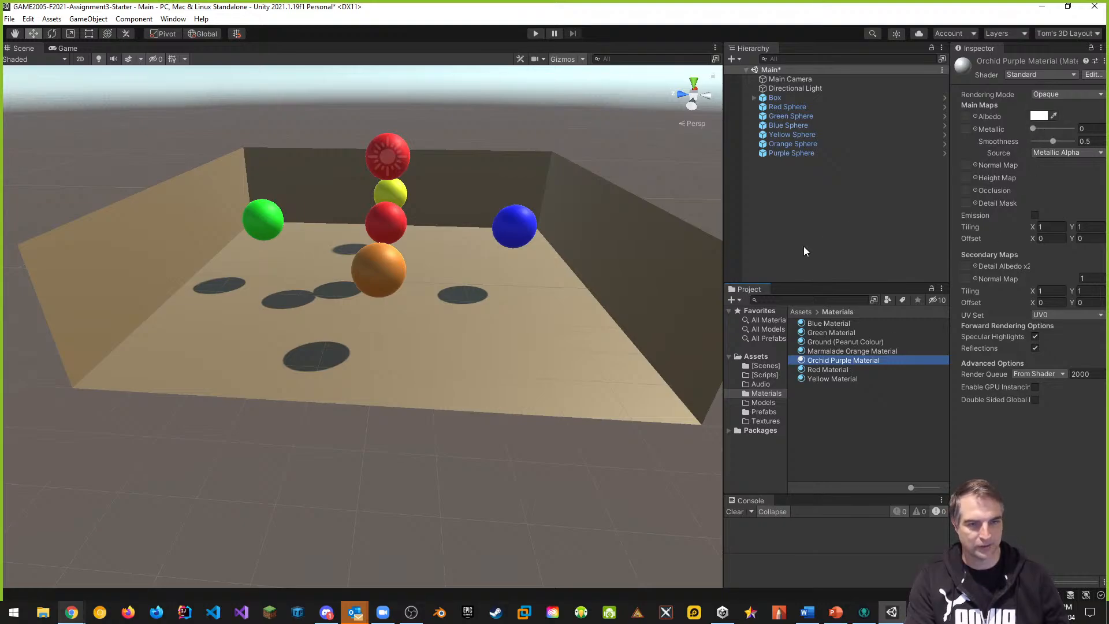
Check the Orchid hex code in Chrome's colour chart and set the Orchid Purple Material's albedo colour in Unity to AF69EF
key("alt+Tab")
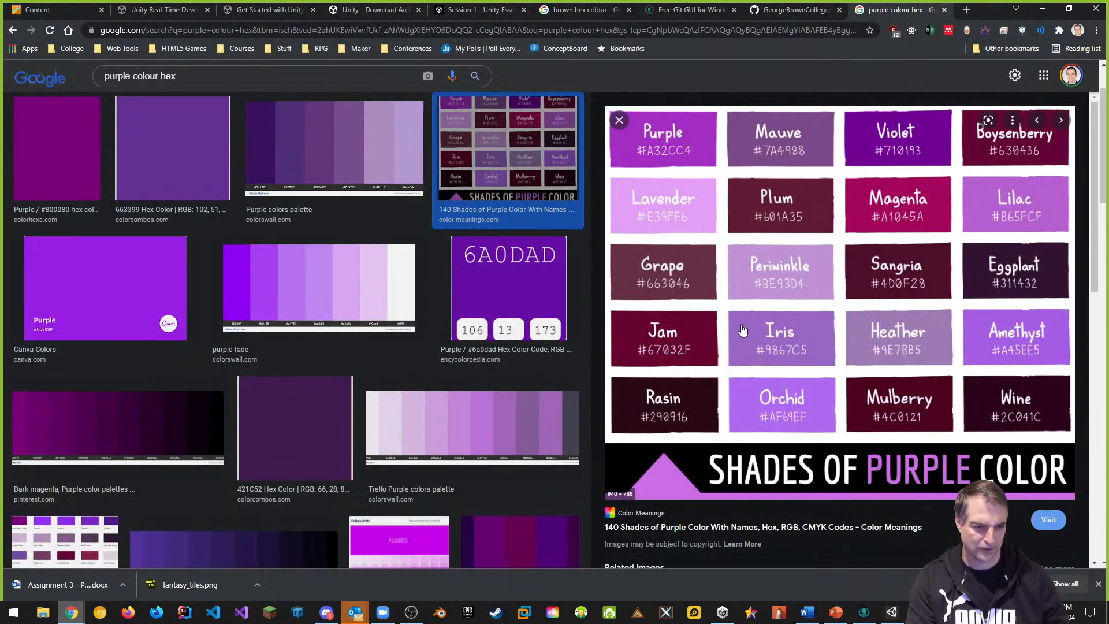
key("alt+Tab")
left_click(1041, 117)
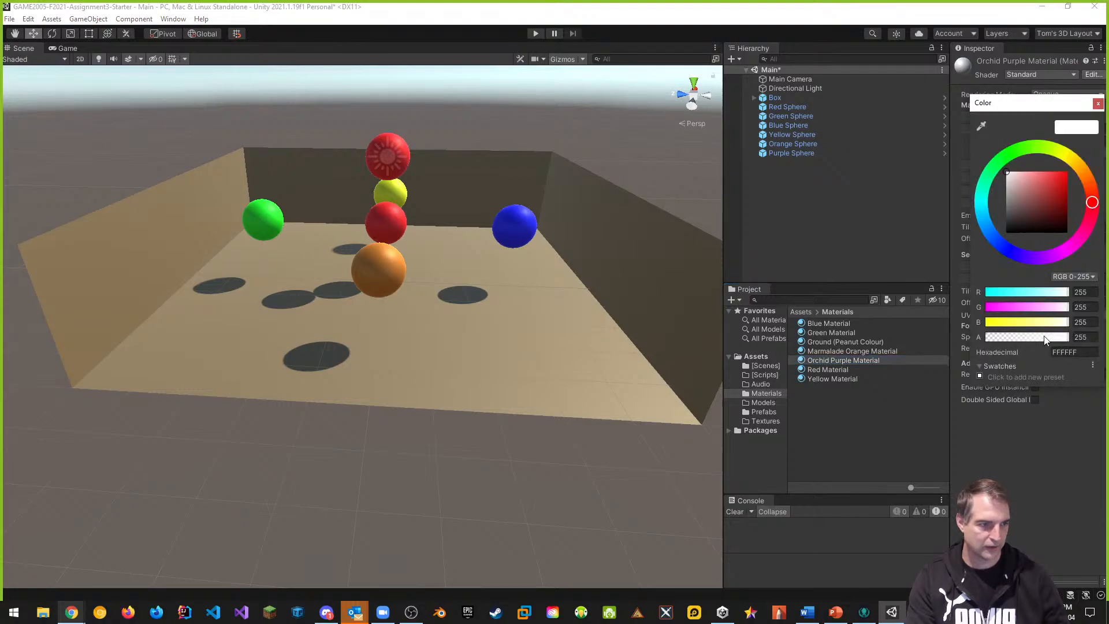
left_click(1073, 351)
type("AF")
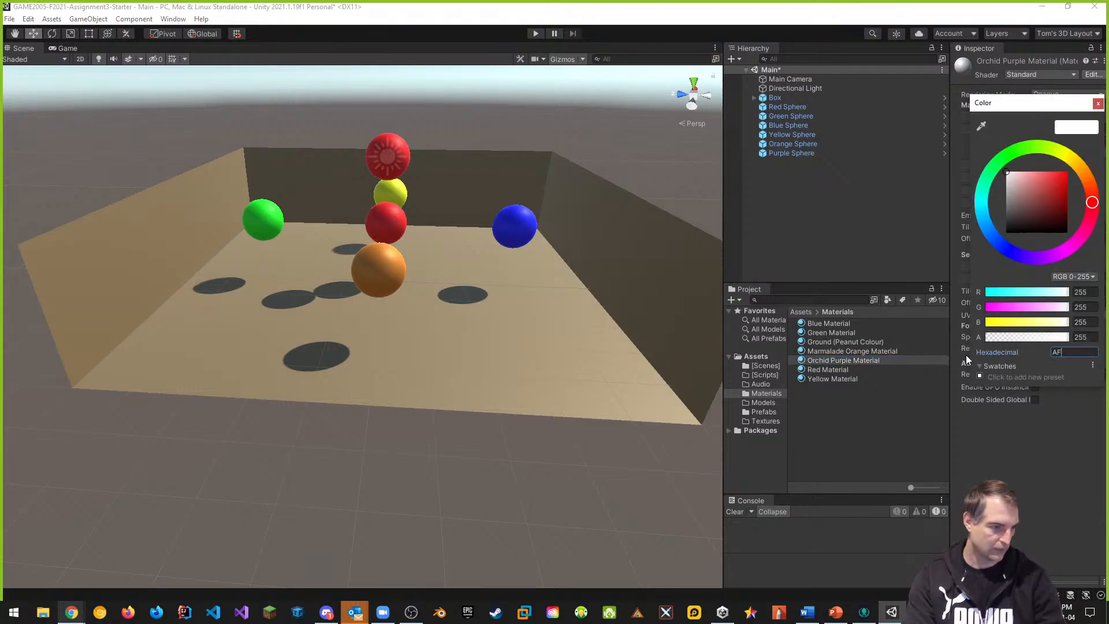
type("69")
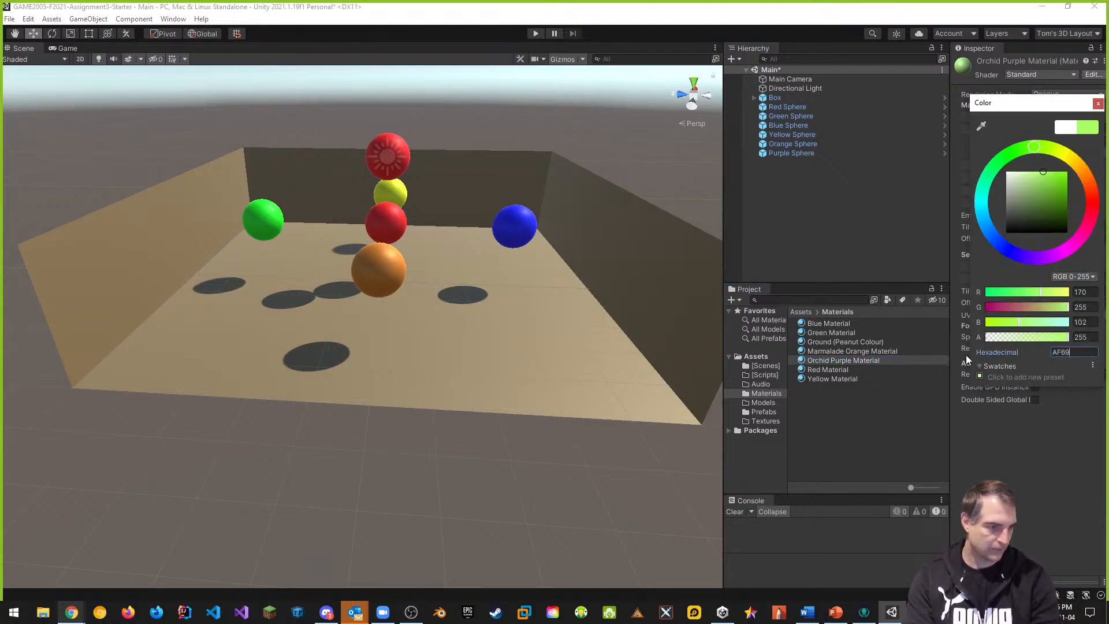
type("EF")
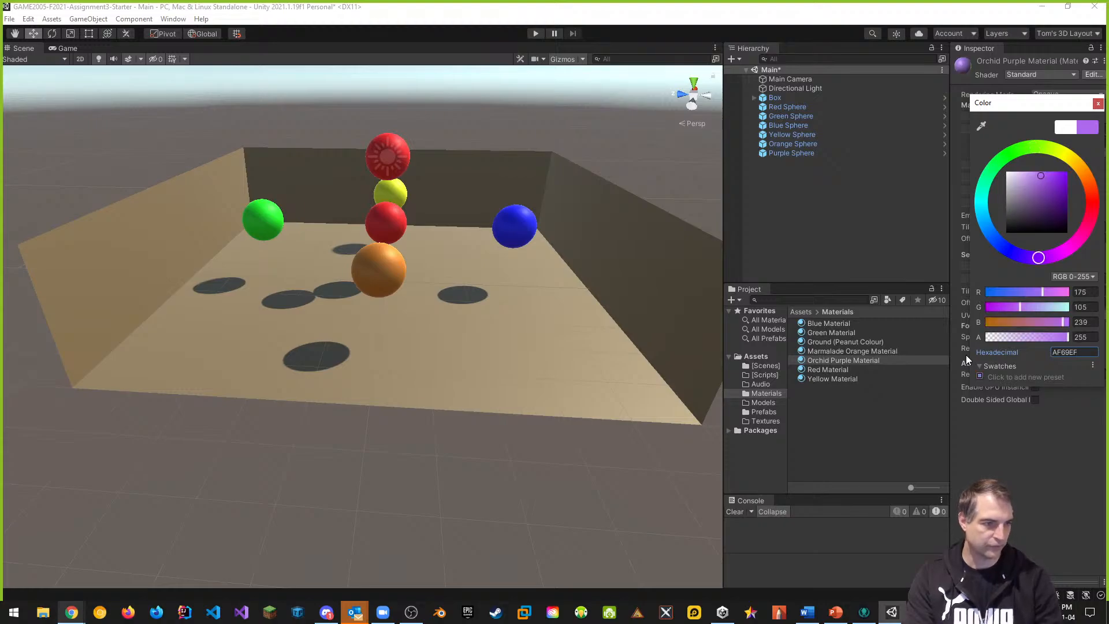
left_click(1097, 105)
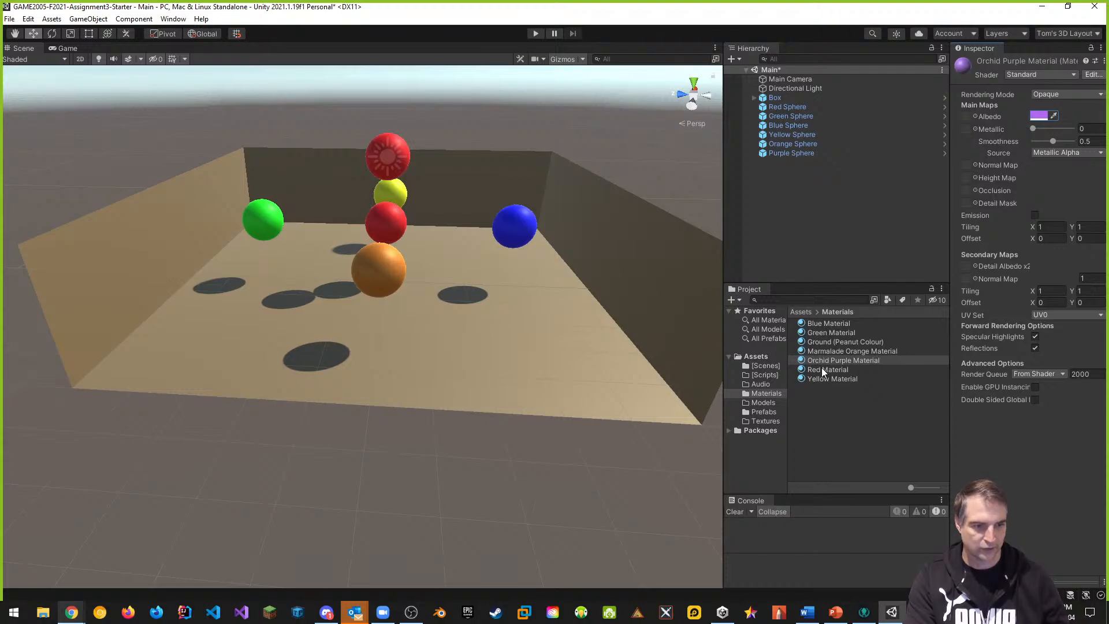
Apply the Orchid Purple Material to the Purple Sphere and save the sphere as an original prefab in the Prefabs folder
left_click_drag(826, 361, 408, 156)
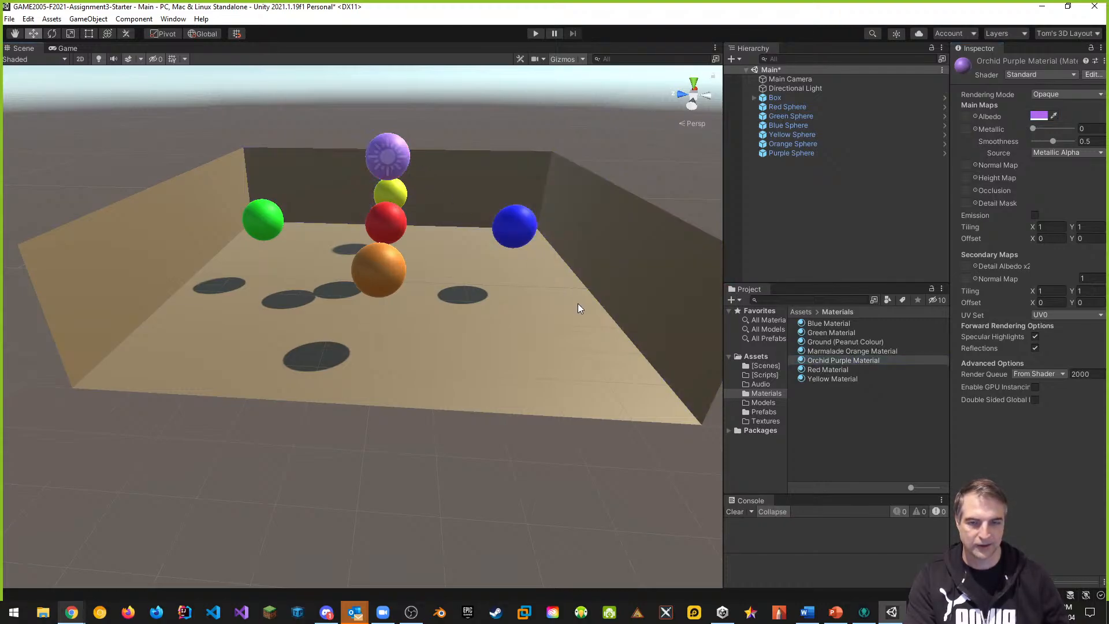
left_click_drag(584, 302, 603, 373, "alt")
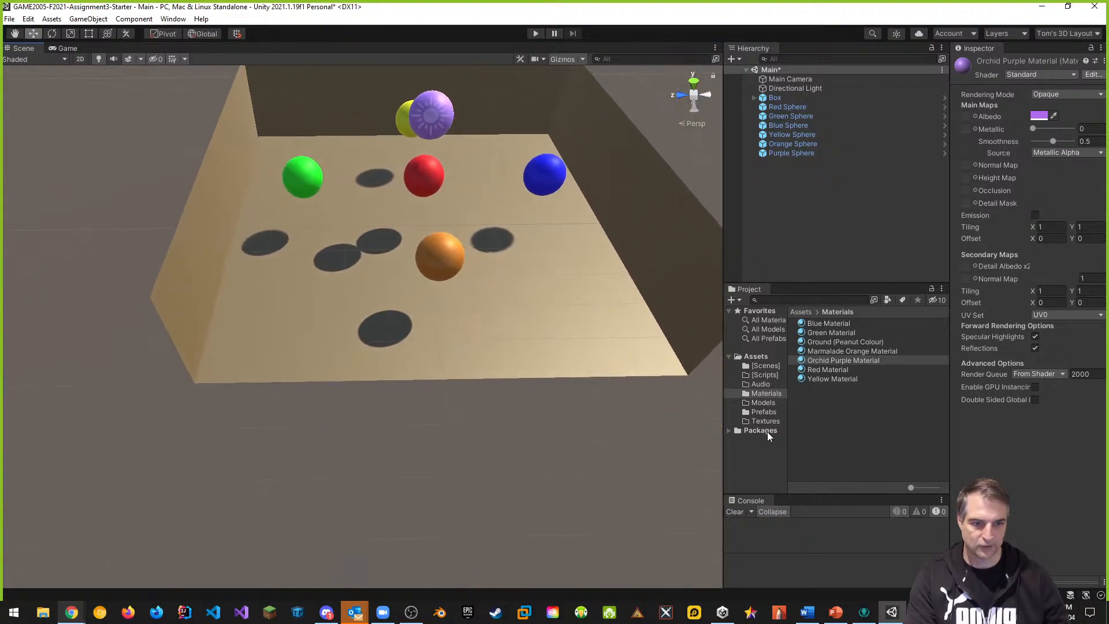
left_click(771, 414)
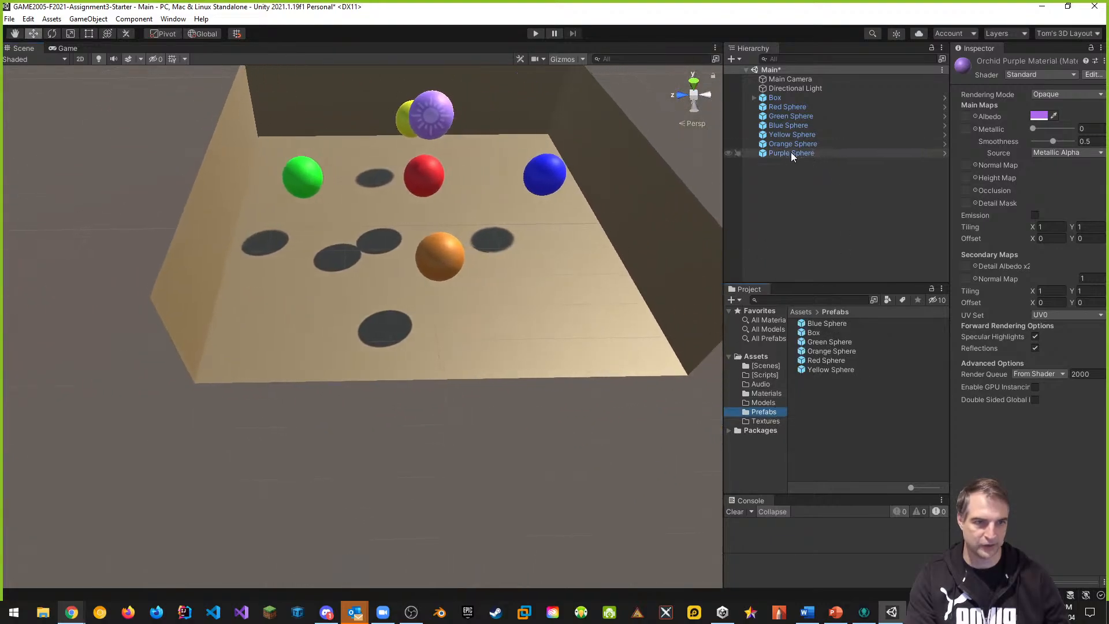
left_click_drag(785, 152, 852, 407)
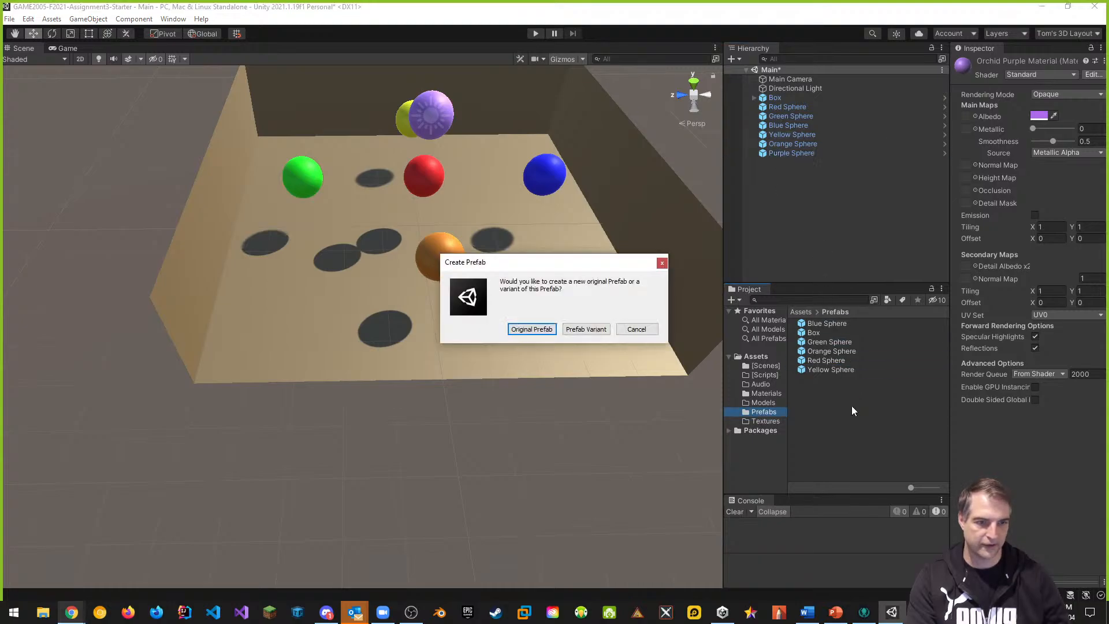
left_click(526, 329)
Delete all six coloured spheres, from Red Sphere to Purple Sphere, from the Main scene
left_click_drag(485, 268, 615, 244, "alt")
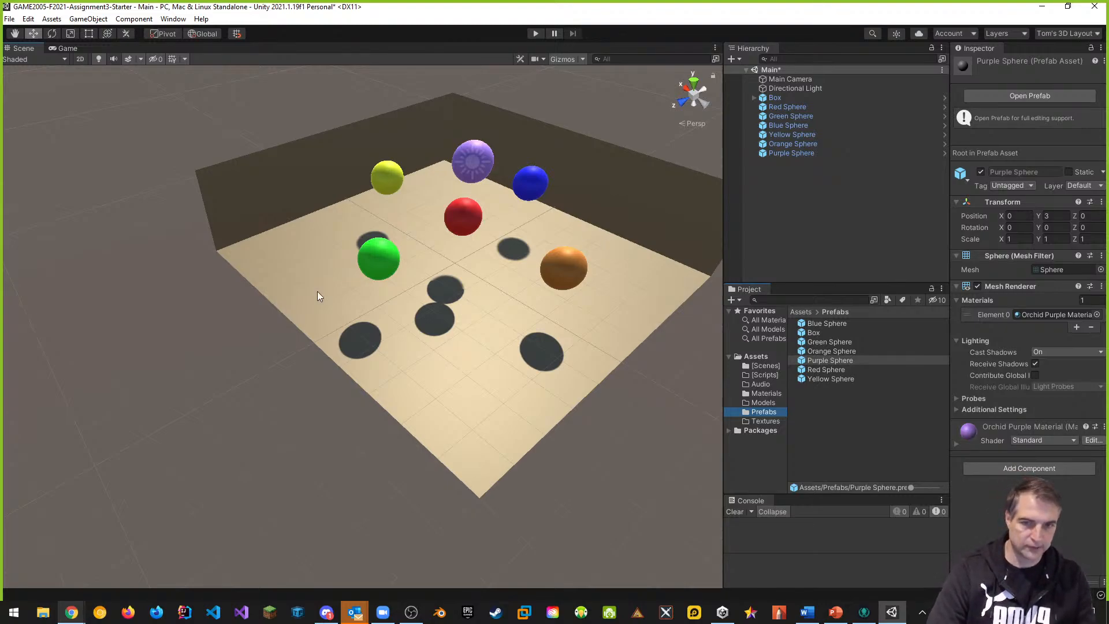
left_click_drag(355, 254, 245, 233, "alt")
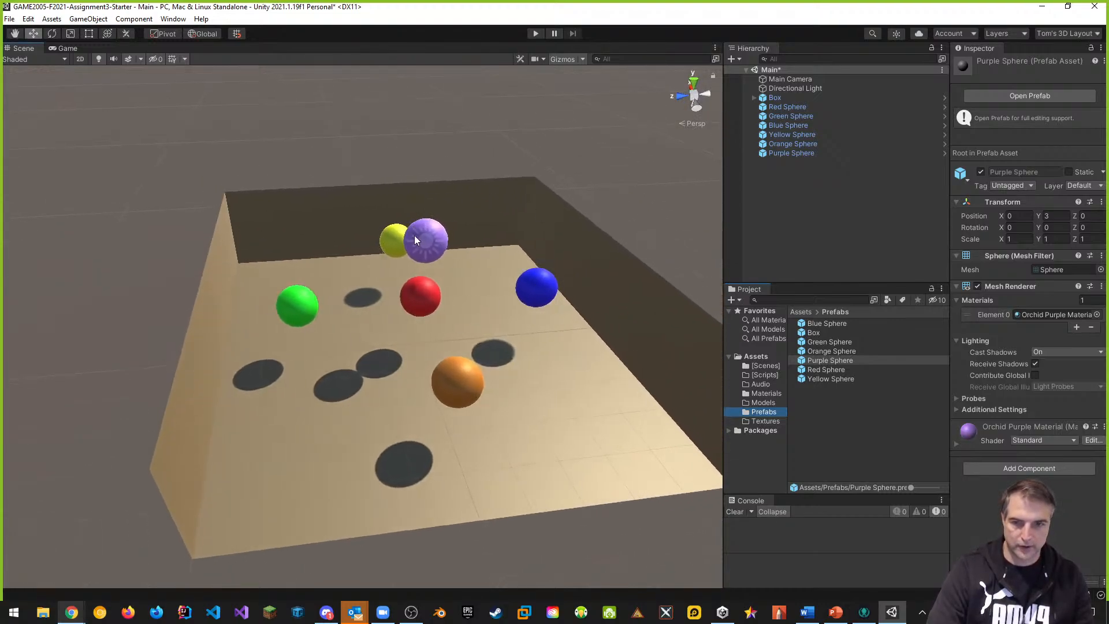
right_click_drag(442, 252, 446, 259)
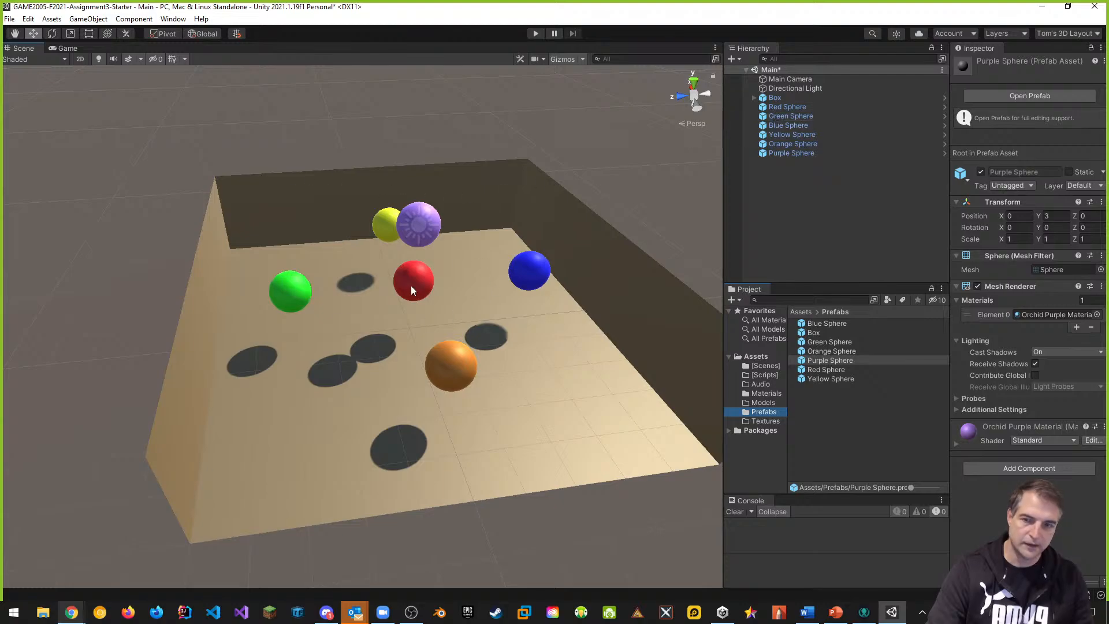
left_click(782, 108)
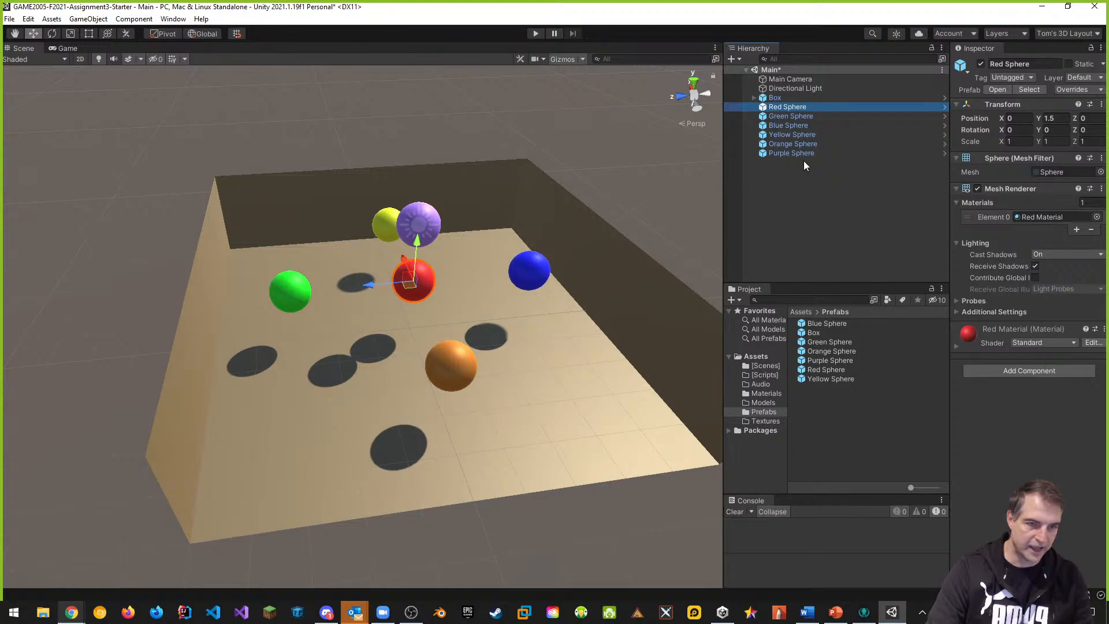
left_click(786, 154, "shift")
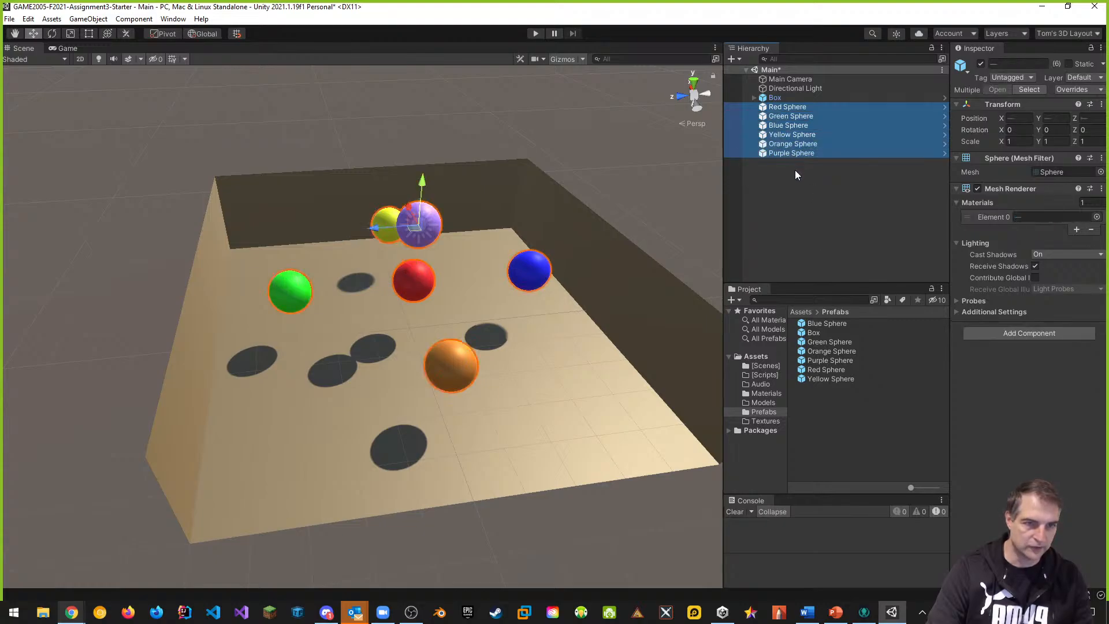
key("Delete")
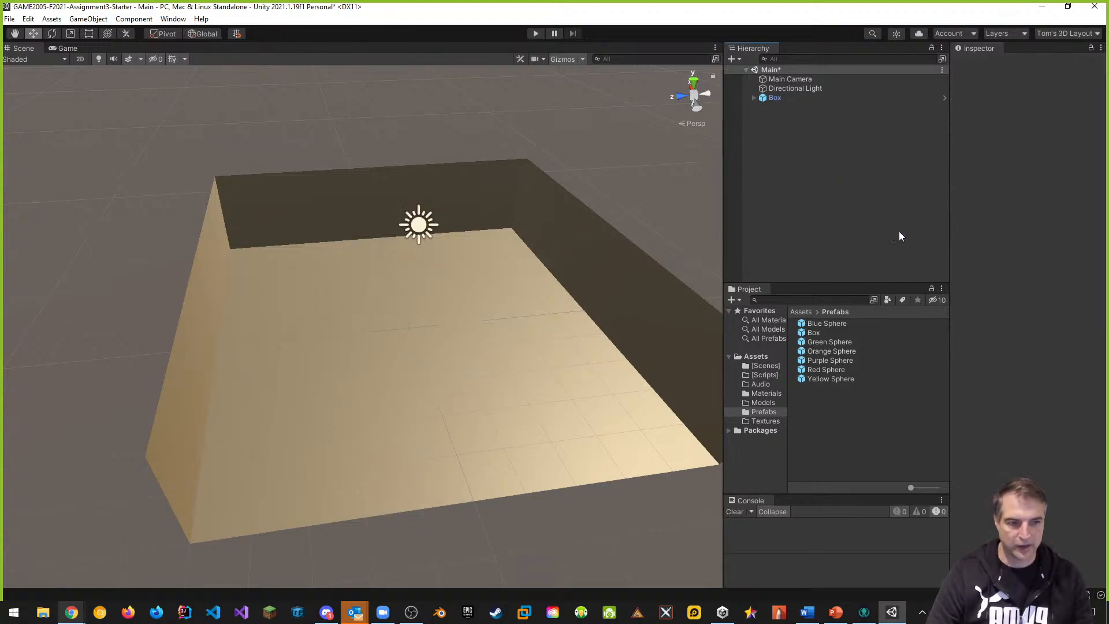
Test the Green Sphere and Orange Sphere prefabs by adding them to the scene, and delete both instances
left_click_drag(816, 342, 764, 173)
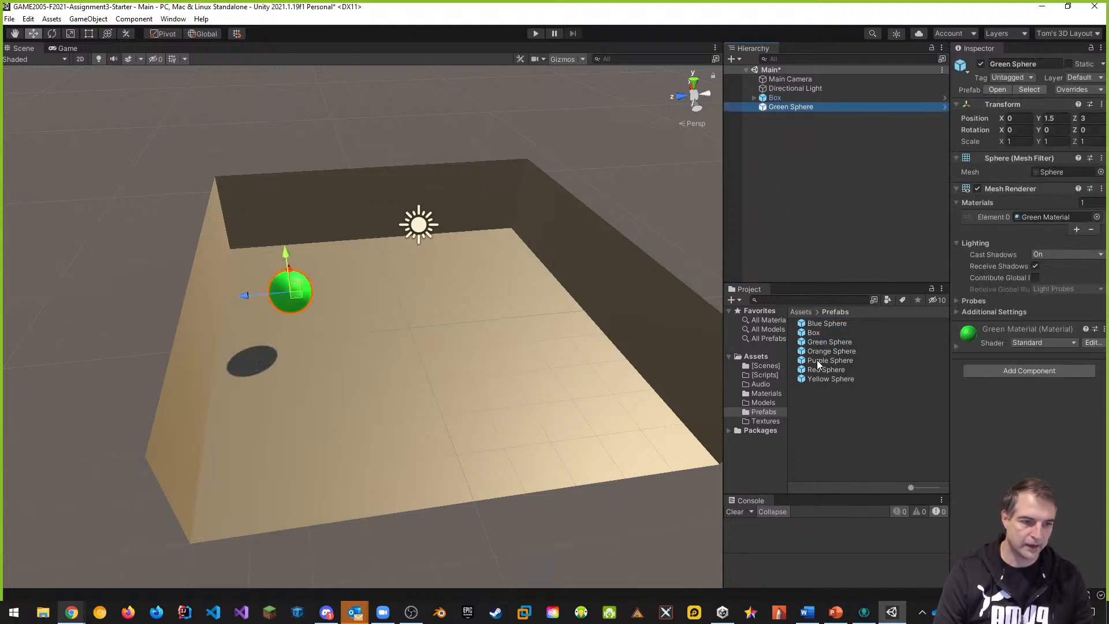
left_click_drag(820, 351, 808, 207)
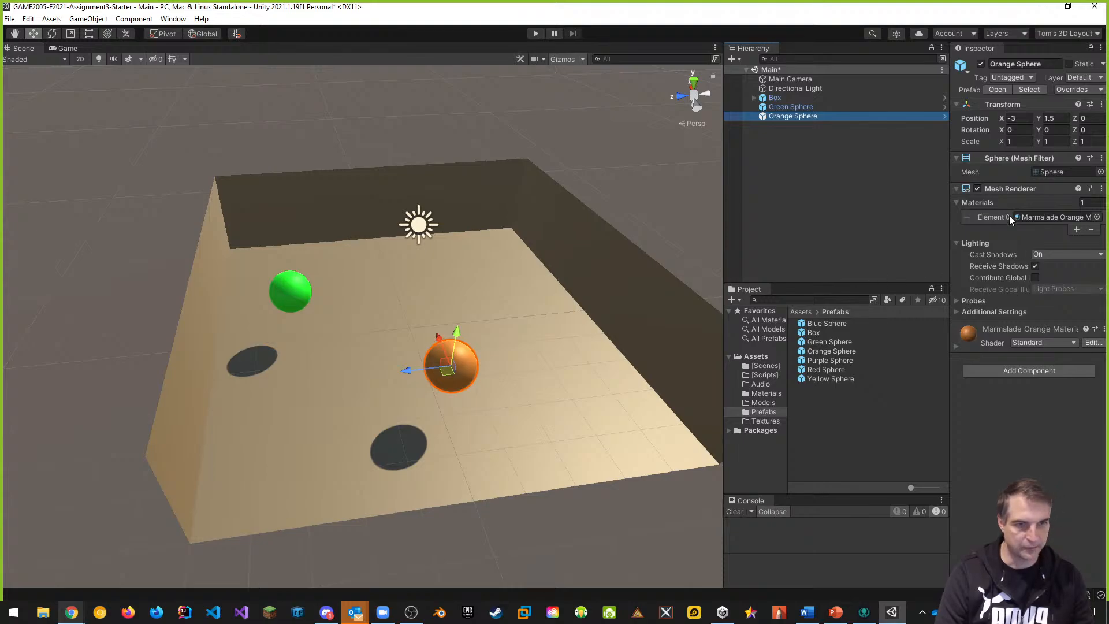
left_click(788, 109)
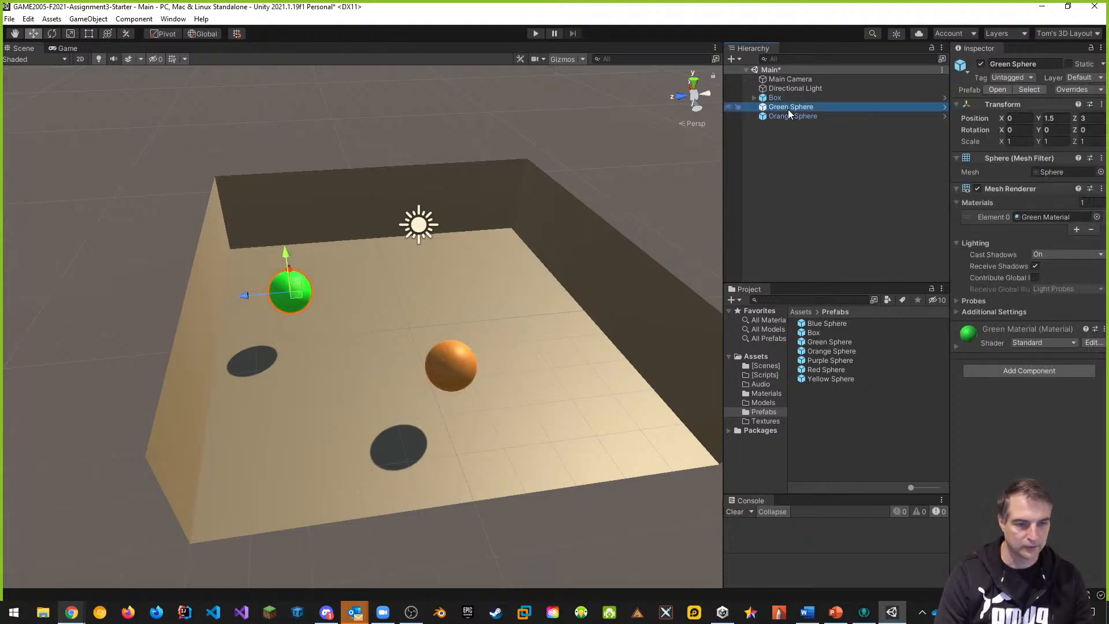
key("Delete")
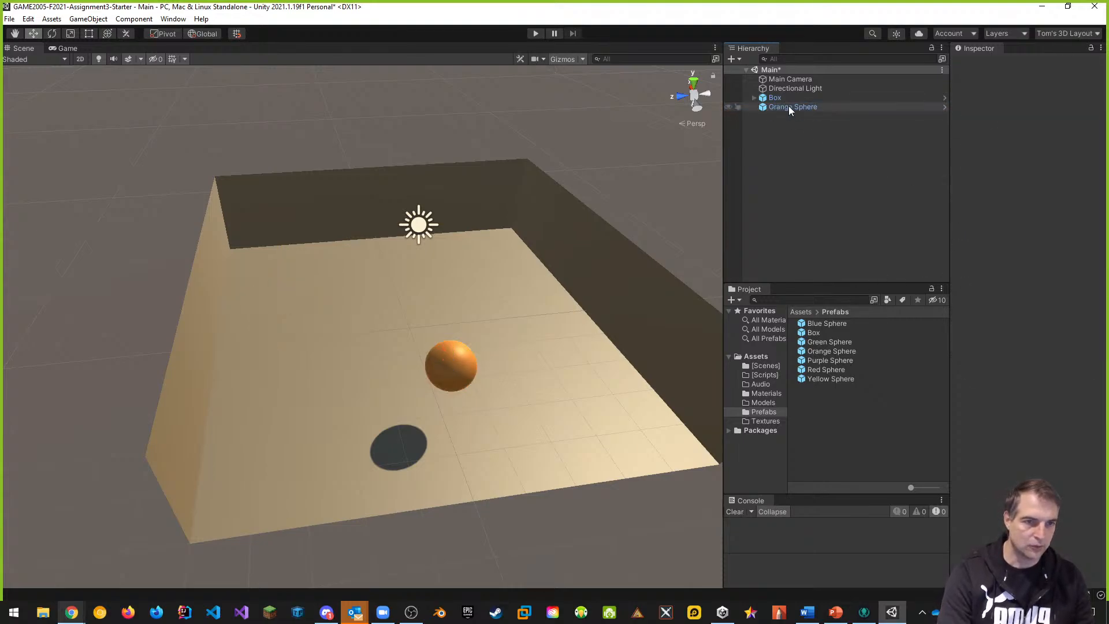
left_click(789, 107)
key("Delete")
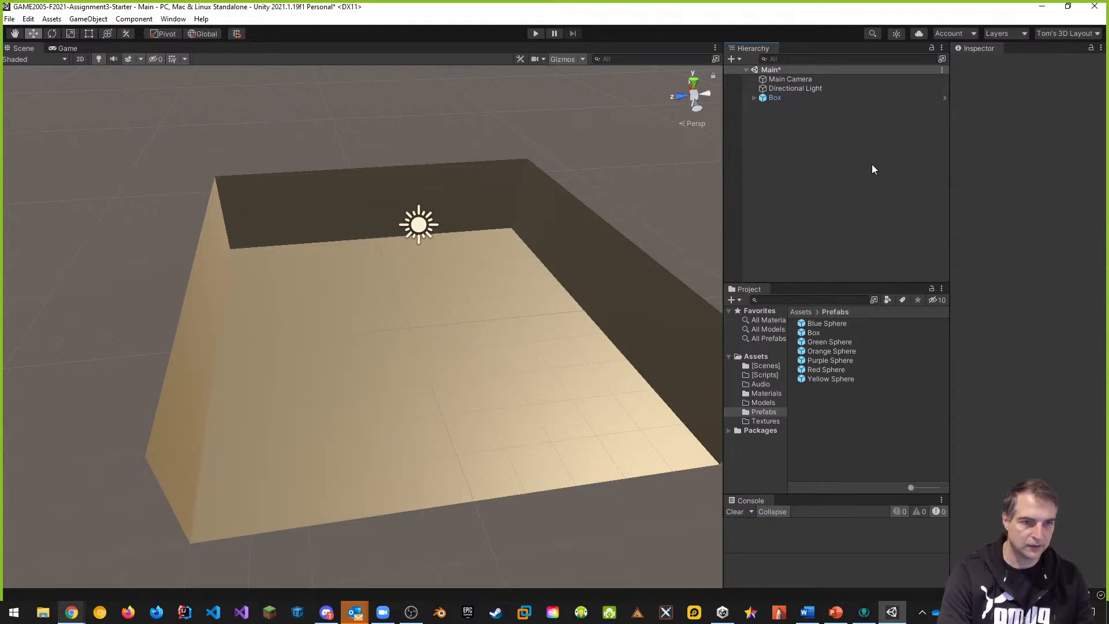
Save the Main scene and the Unity project
key("ctrl+s")
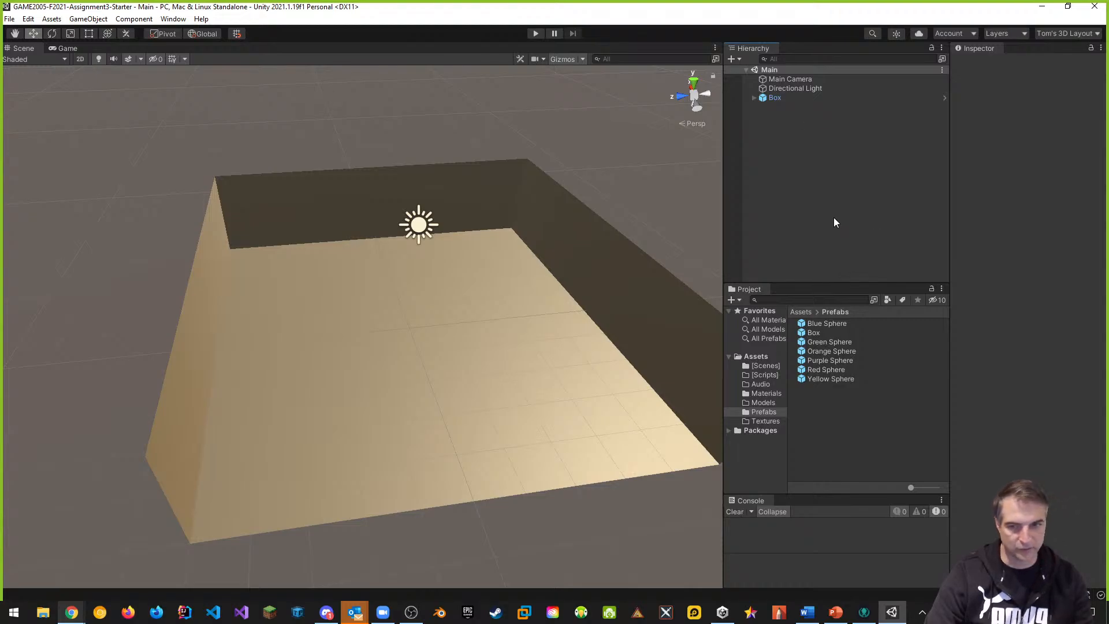
left_click(9, 19)
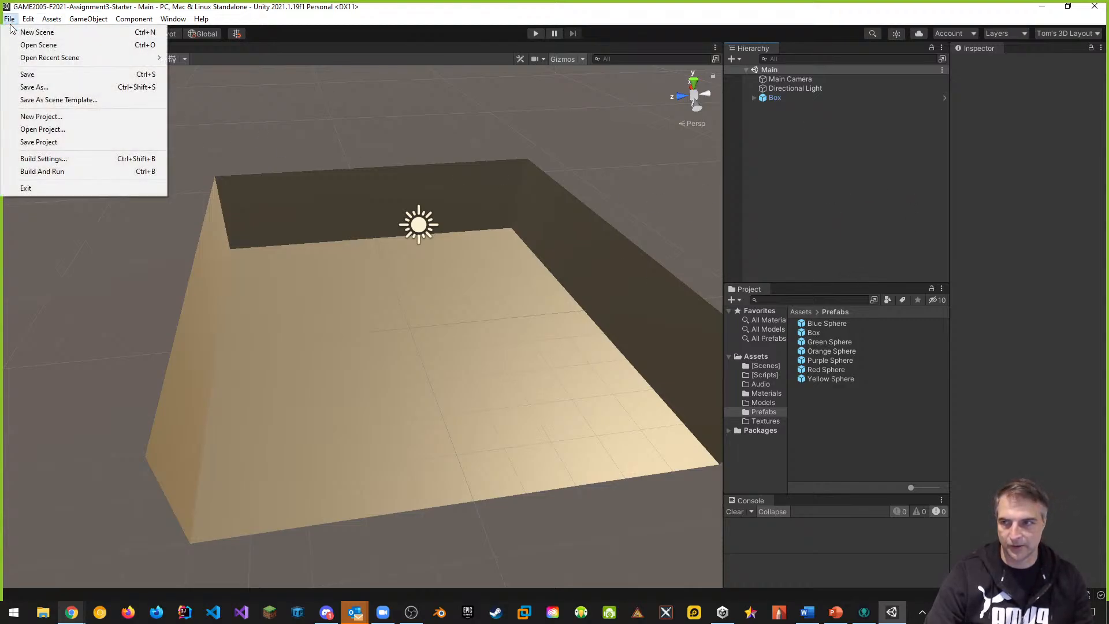
left_click(10, 23)
left_click(10, 22)
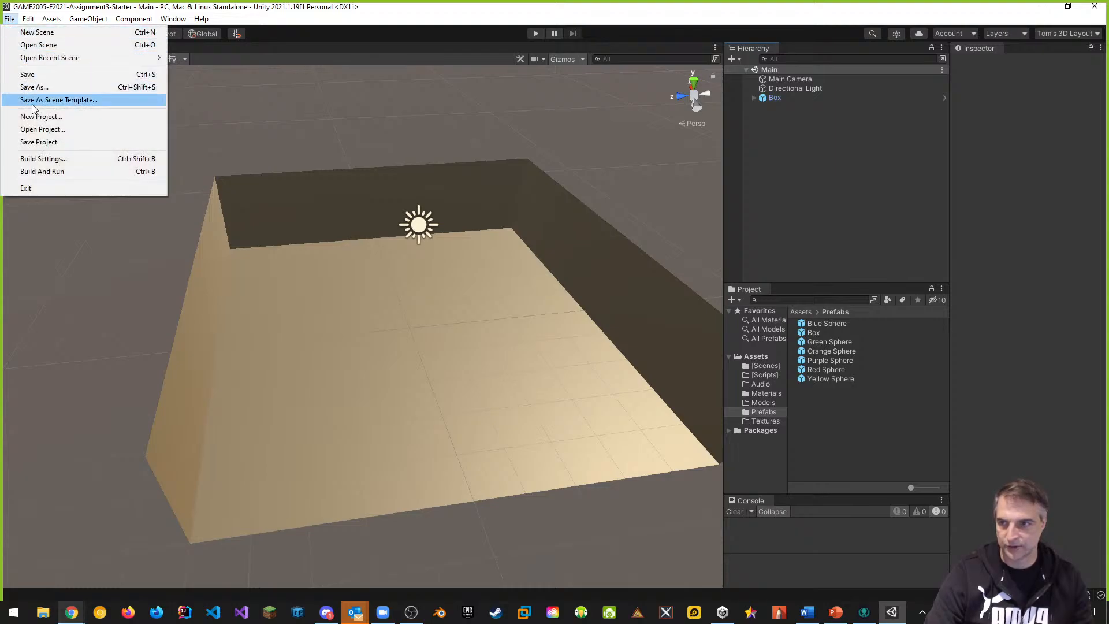
left_click(36, 143)
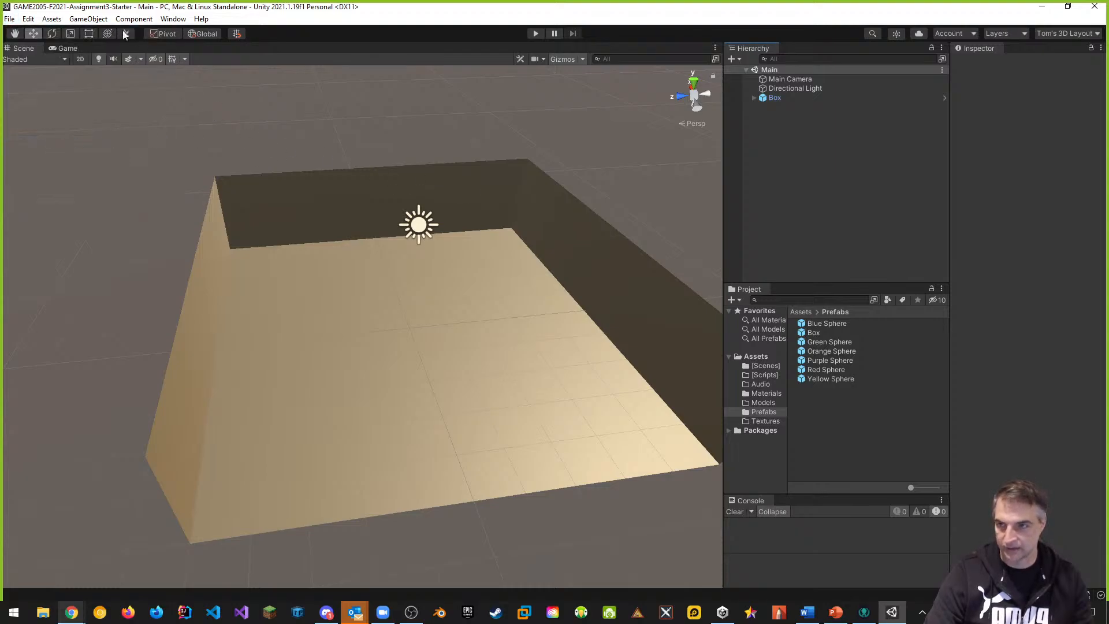
Exit Unity and switch to GitKraken with the assignment repository
left_click(9, 19)
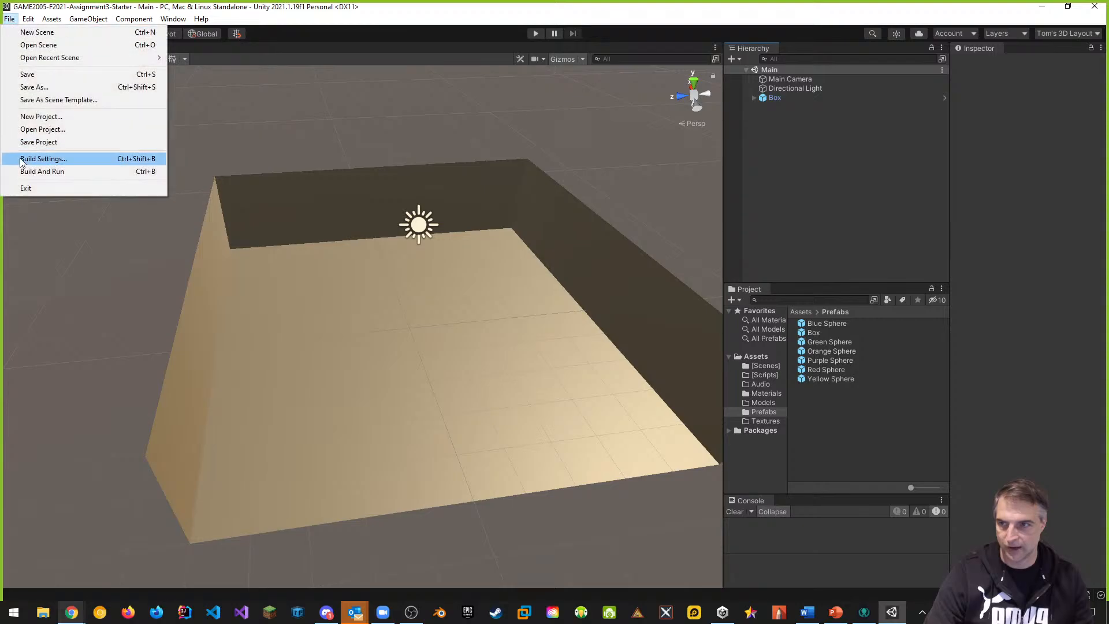
left_click(24, 190)
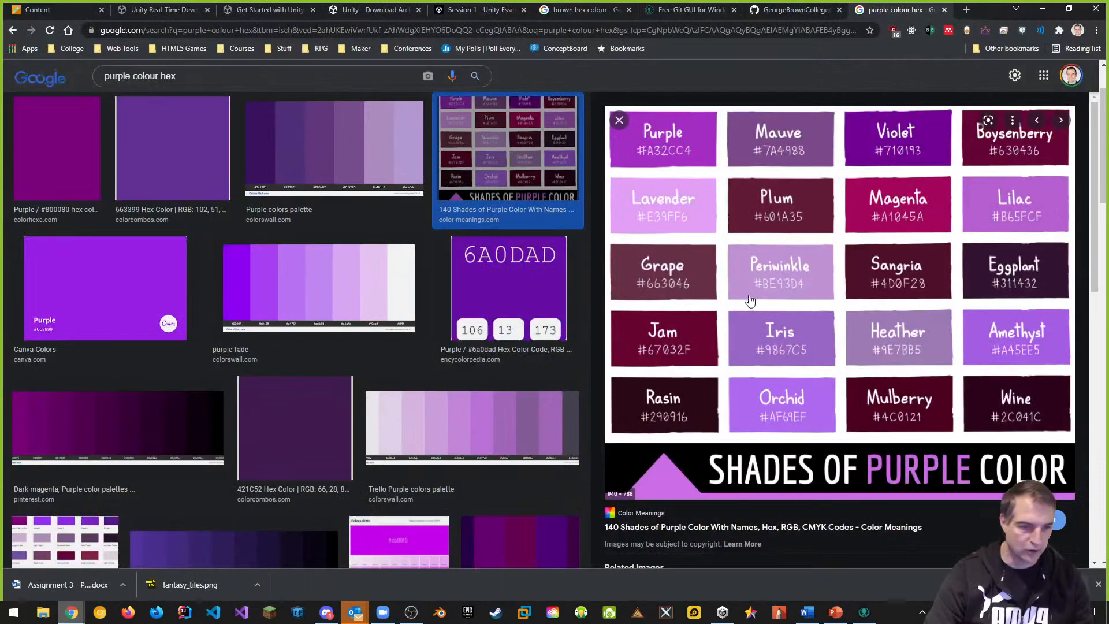
left_click(864, 613)
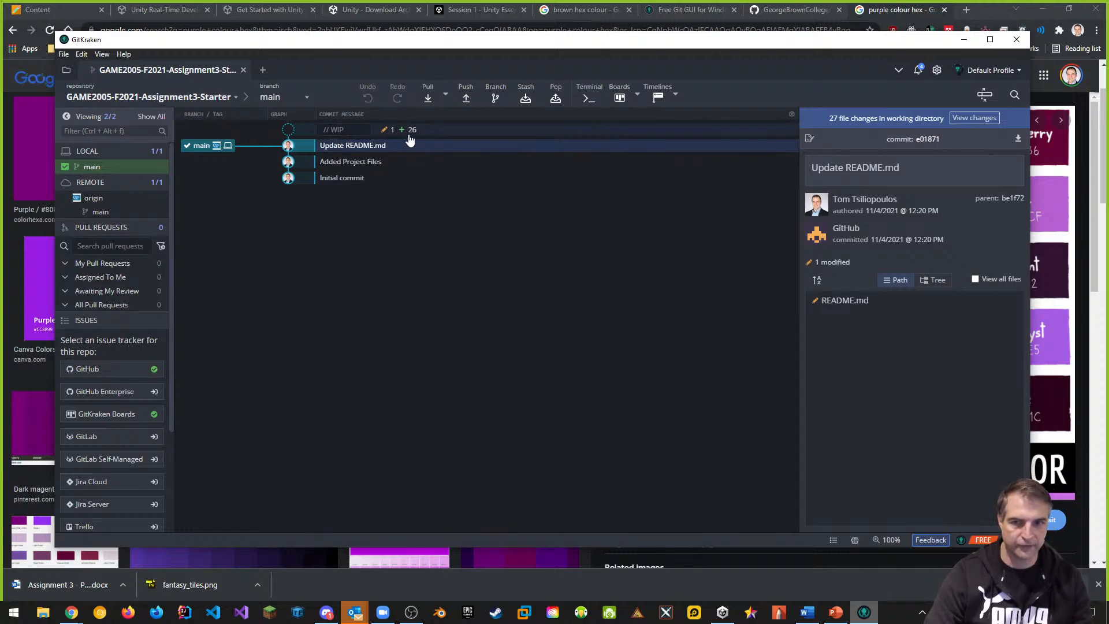
Commit all unstaged changes with the message "Added Sphere Prefabs" and push main to origin
left_click(974, 118)
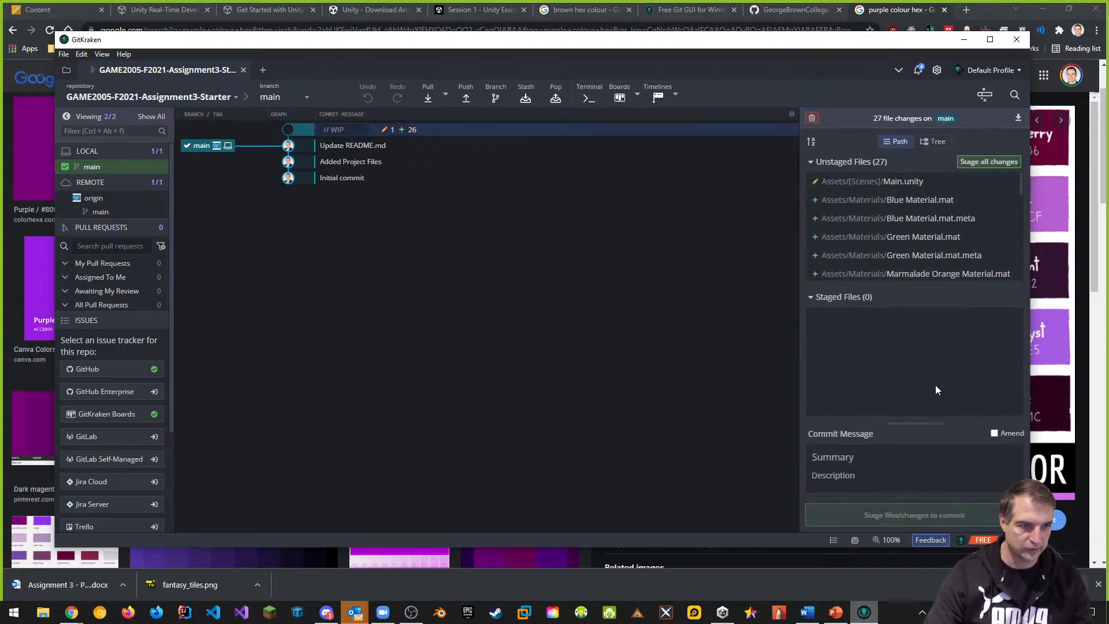
left_click(995, 162)
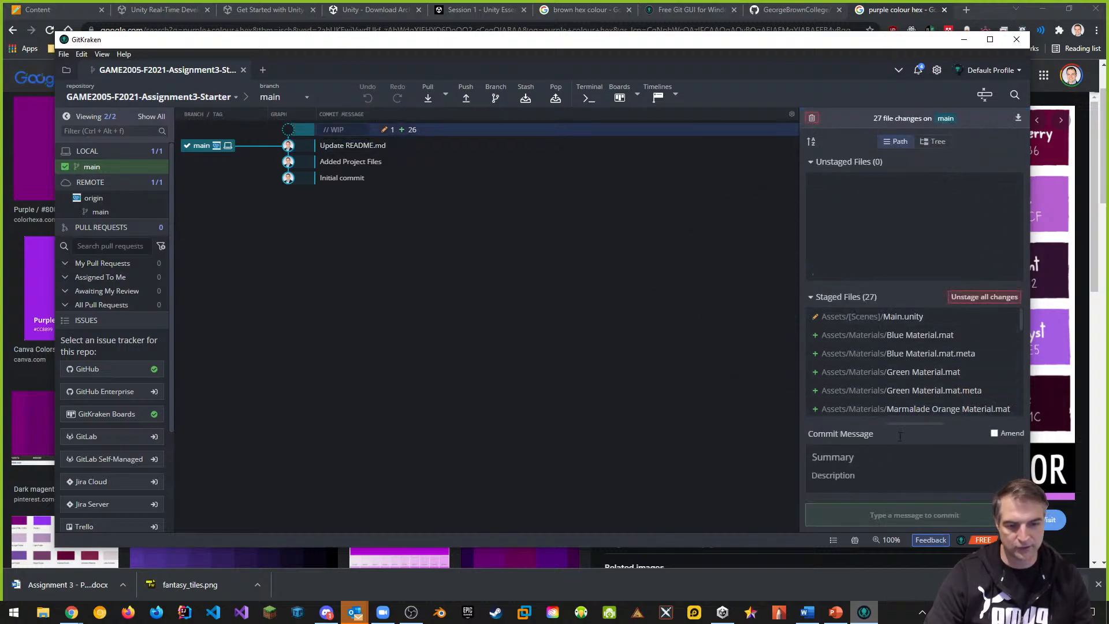
type("Added ")
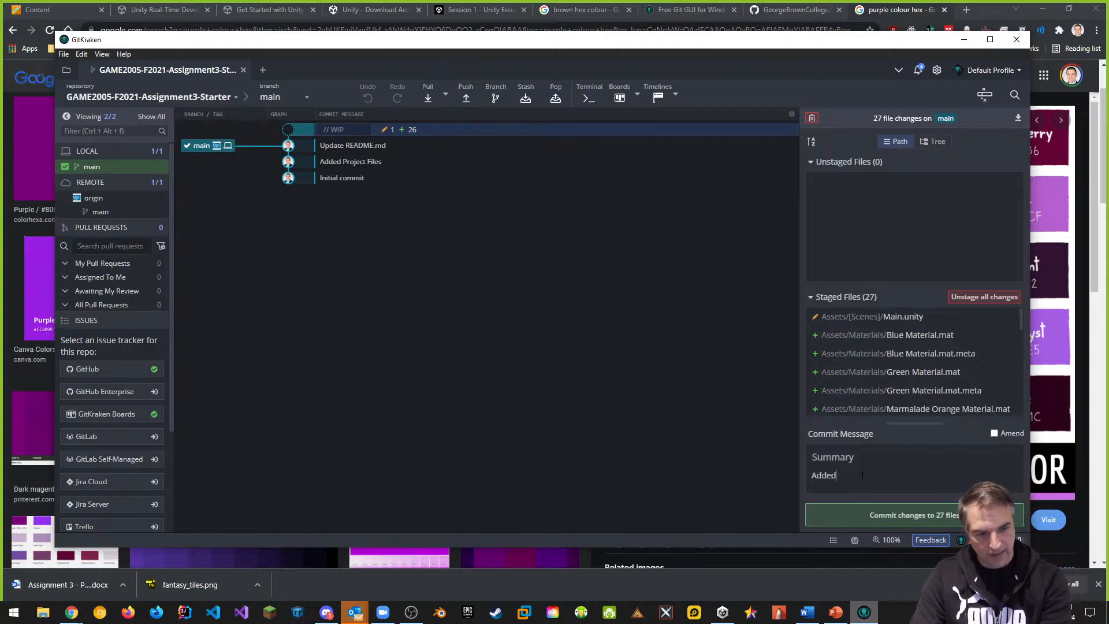
type("Sphere PRe")
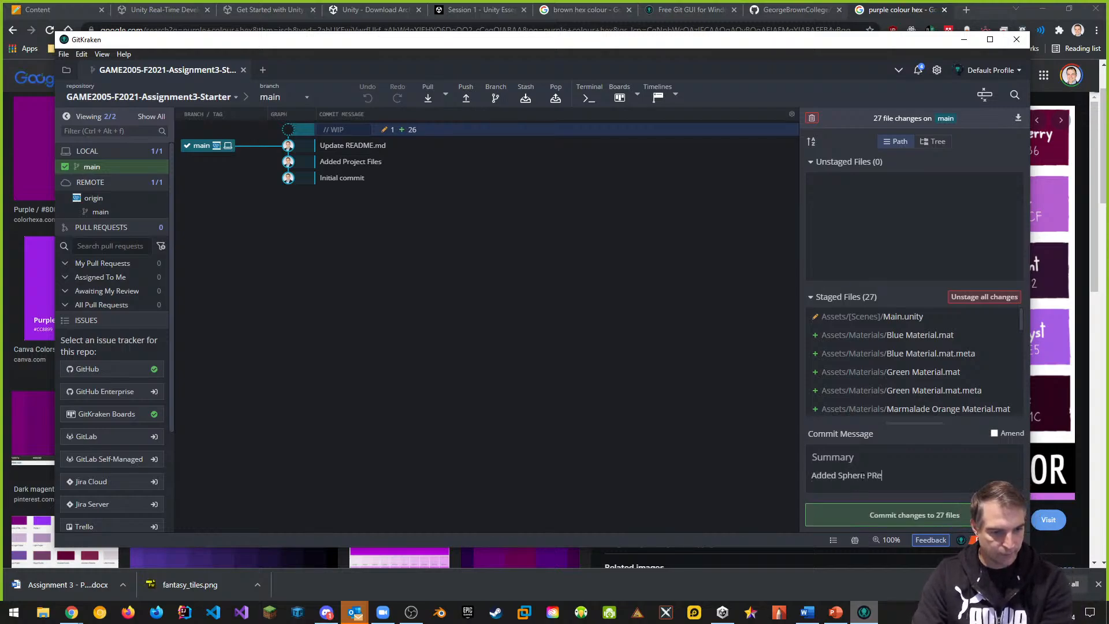
type("faabs")
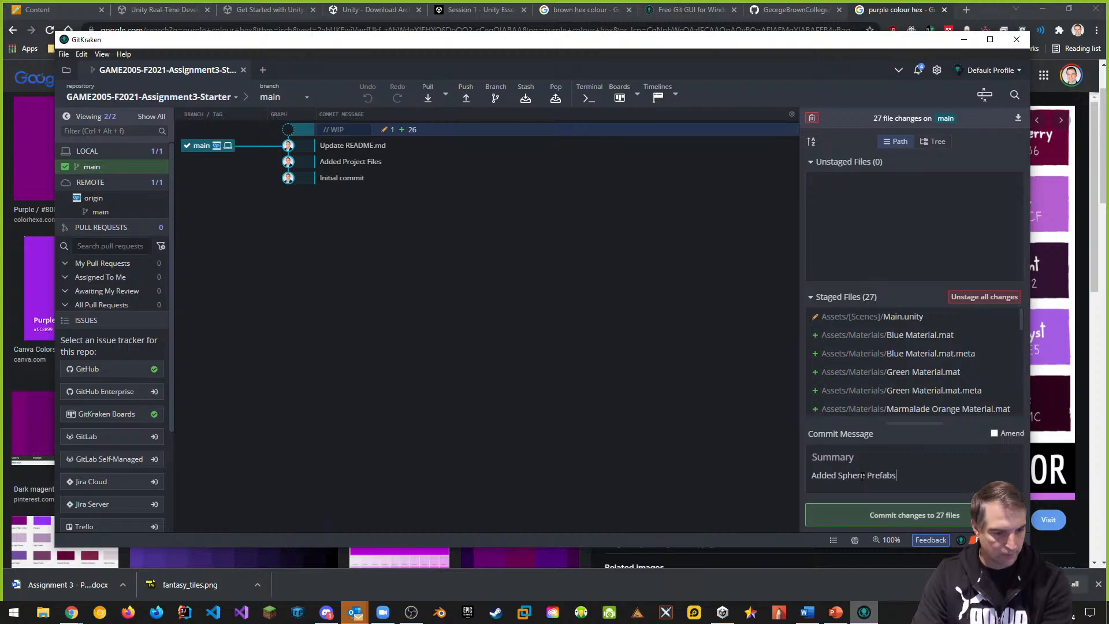
left_click(915, 516)
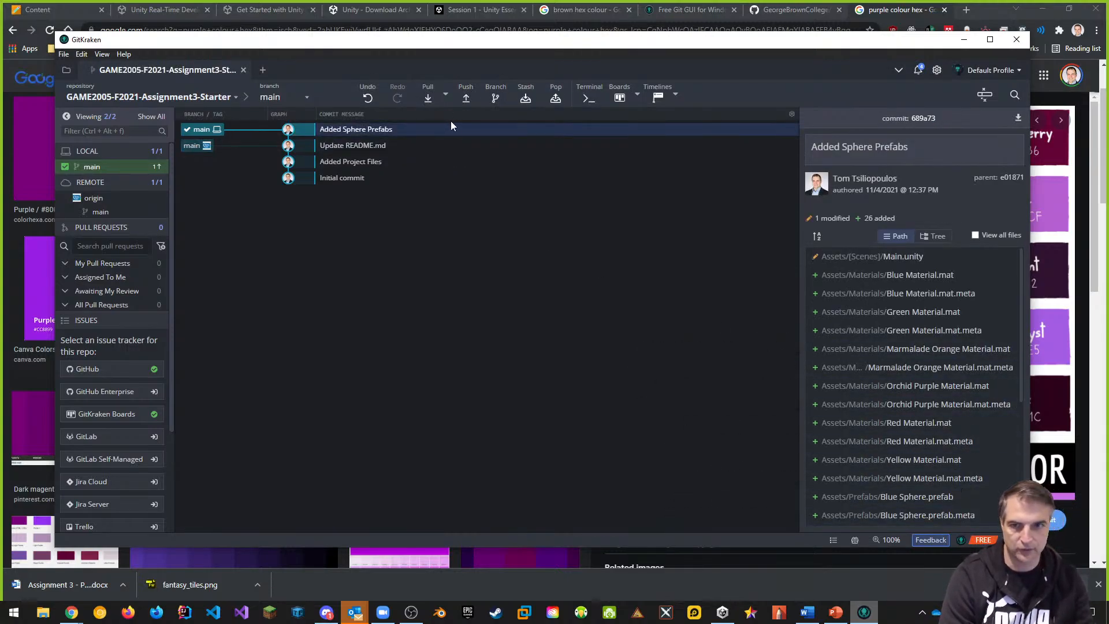
left_click(468, 107)
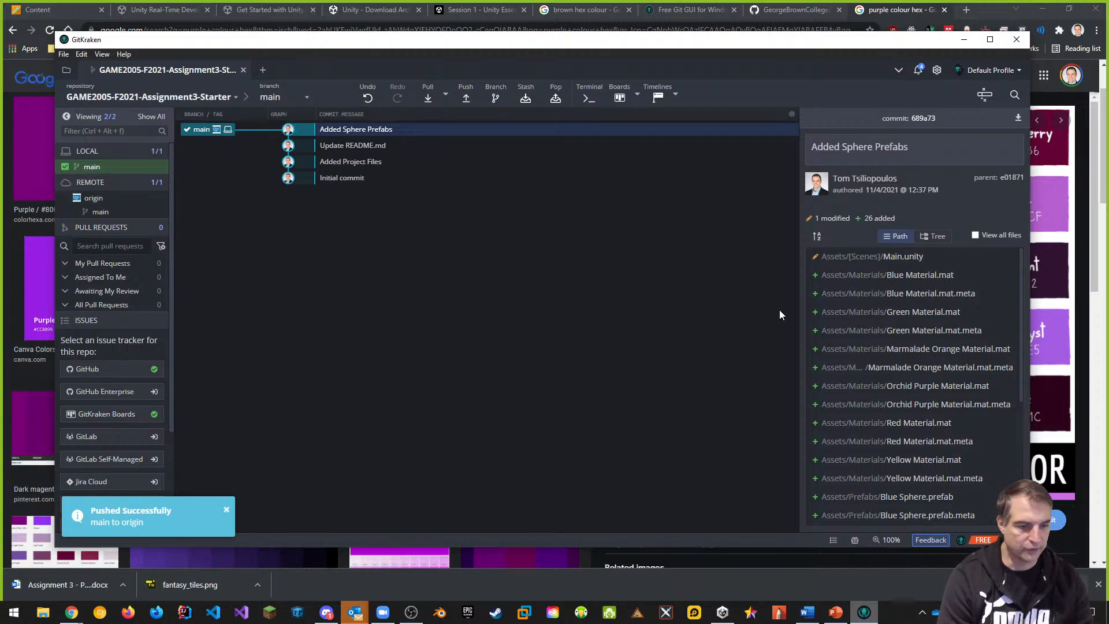
Switch to Unity Hub and reopen the GAME2005-F2021-Assignment3-Starter project
left_click(722, 612)
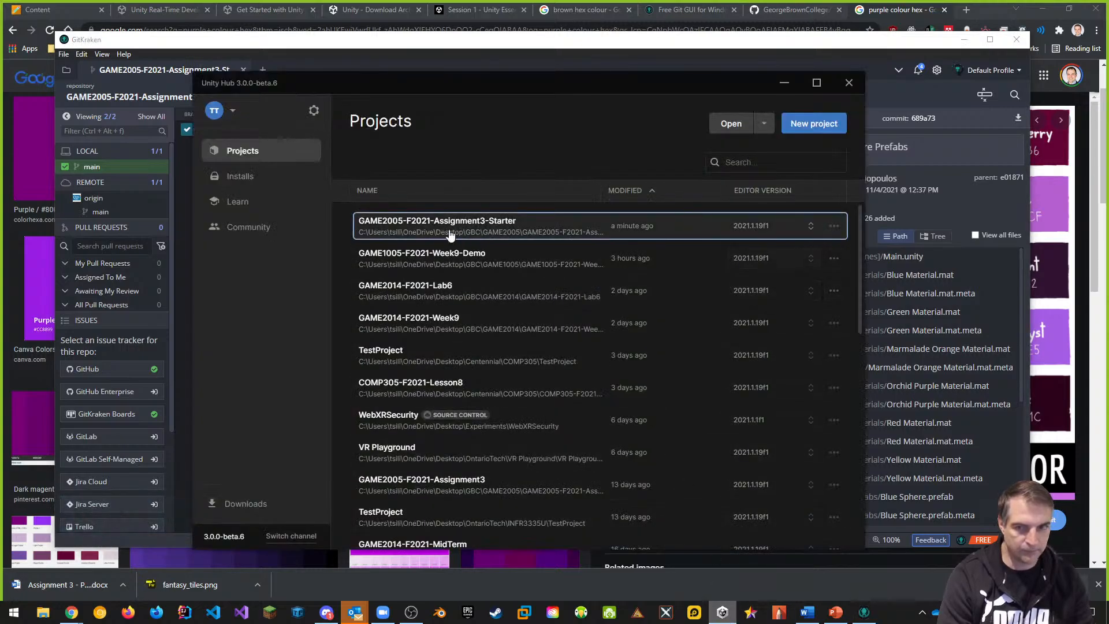
left_click(433, 226)
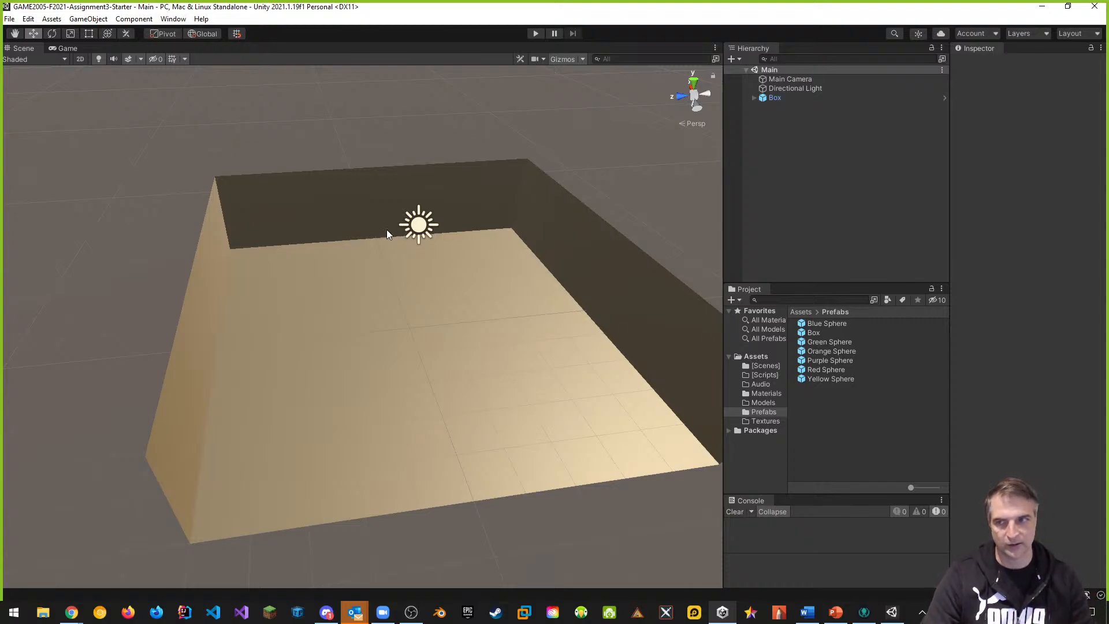
left_click_drag(387, 230, 419, 241, "alt")
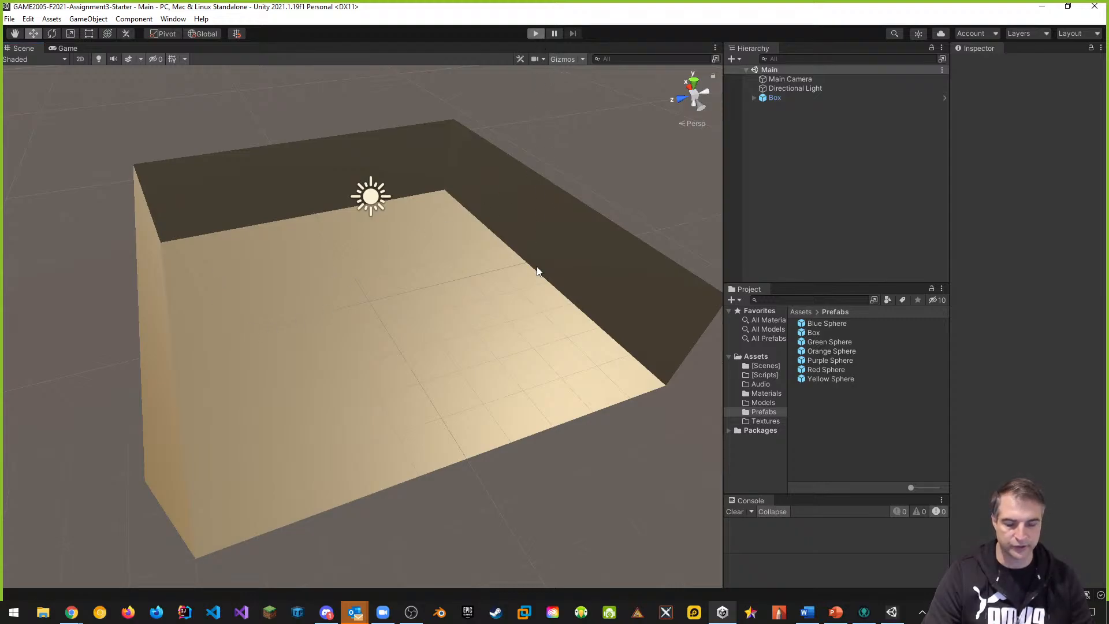
Test the Blue Sphere, Orange Sphere and Red Sphere prefabs by adding them to the Main scene in Play mode, and stop playback
key("ctrl+p")
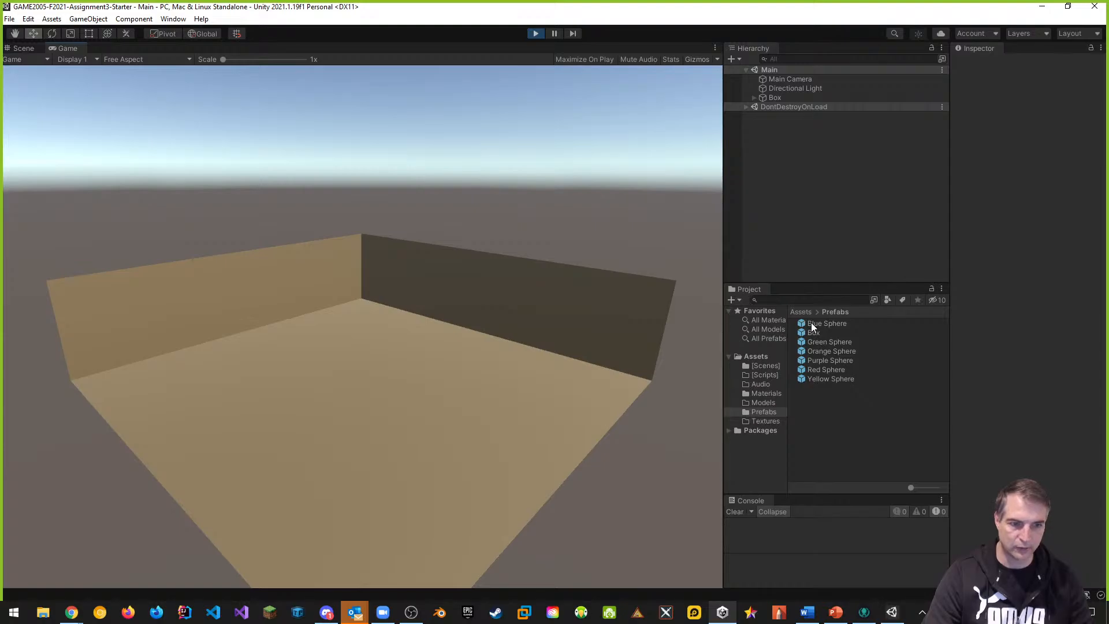
left_click_drag(813, 324, 778, 178)
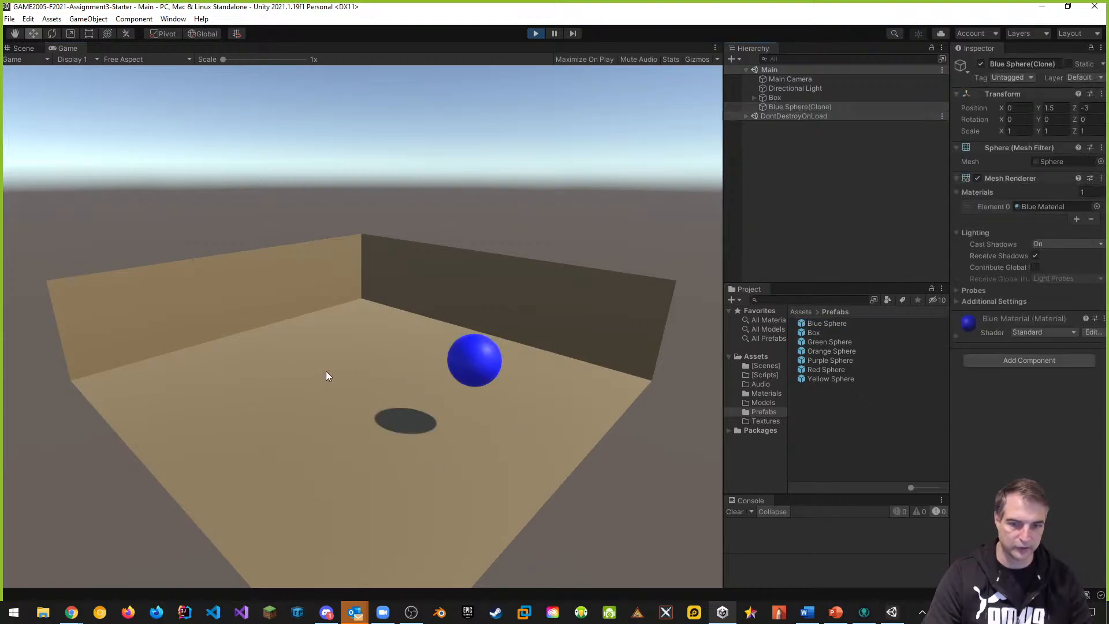
left_click_drag(819, 353, 788, 185)
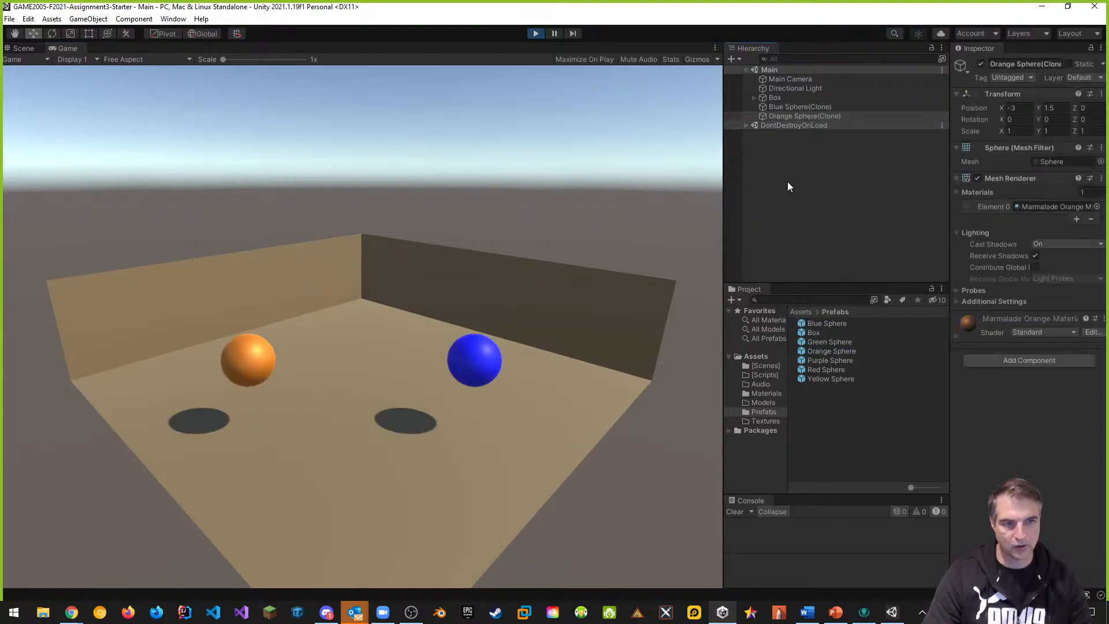
left_click_drag(816, 369, 788, 215)
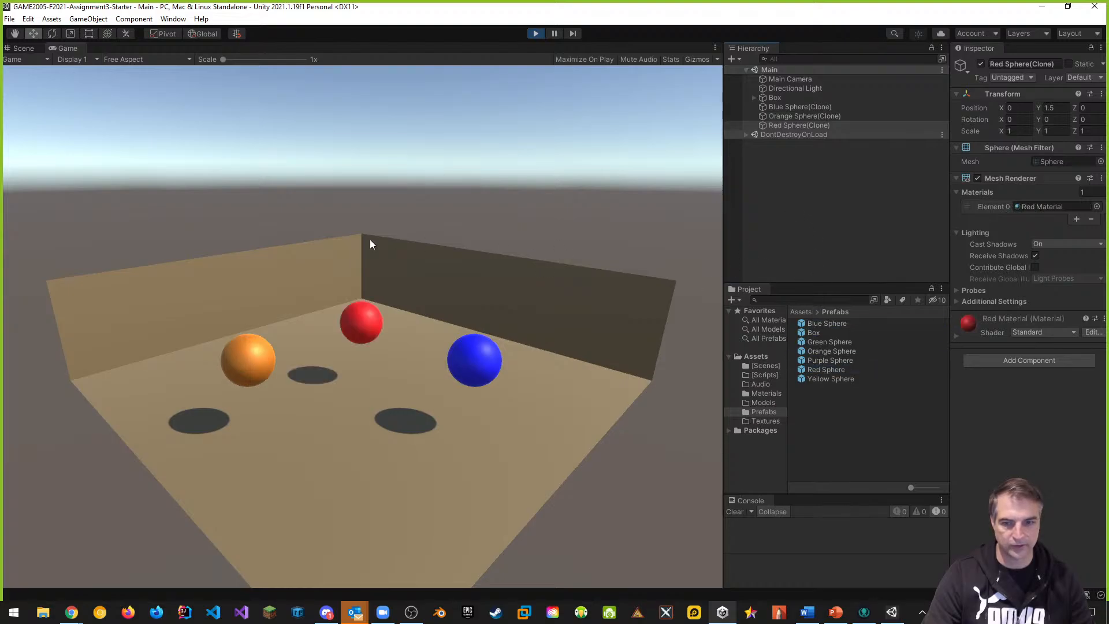
left_click(538, 35)
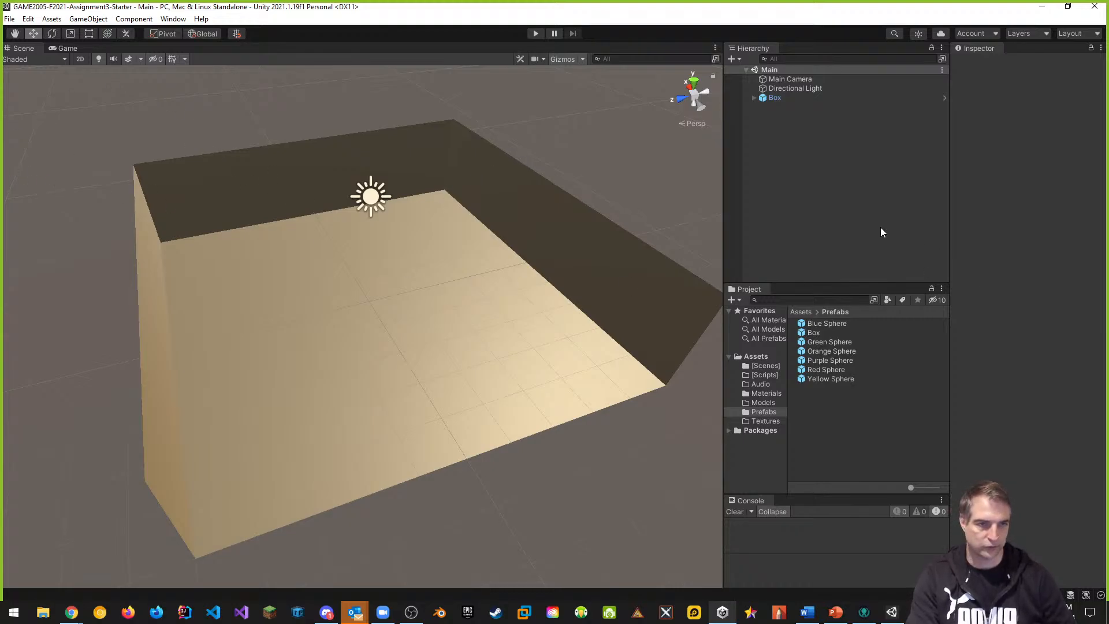
Add a UI Panel on a new Canvas to the Main scene and check it in the Game view
right_click(779, 137)
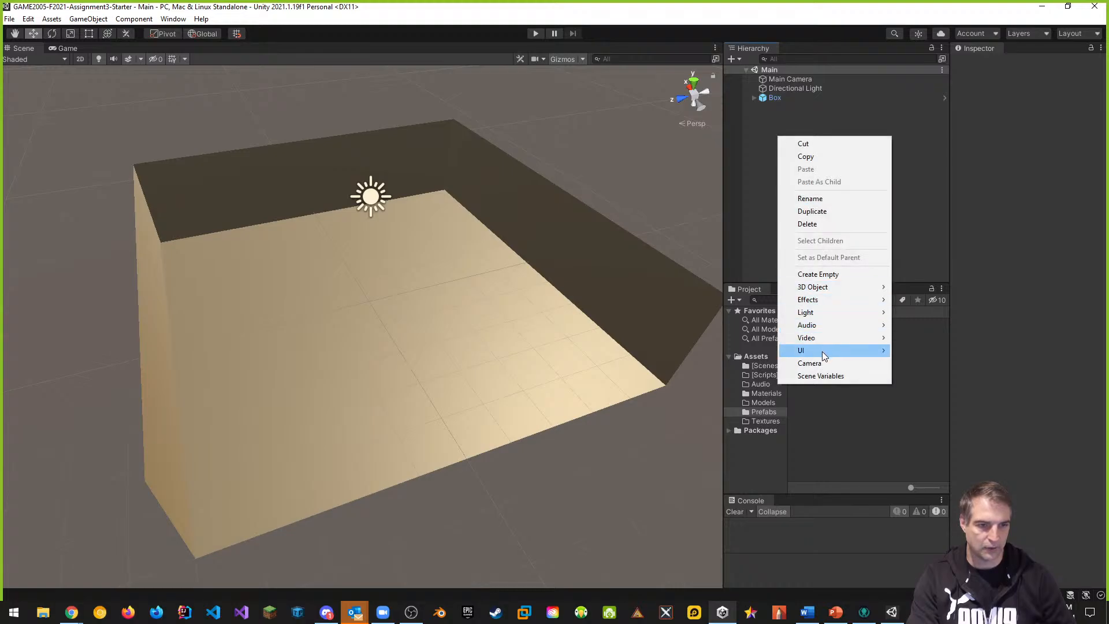
mouse_move(825, 357)
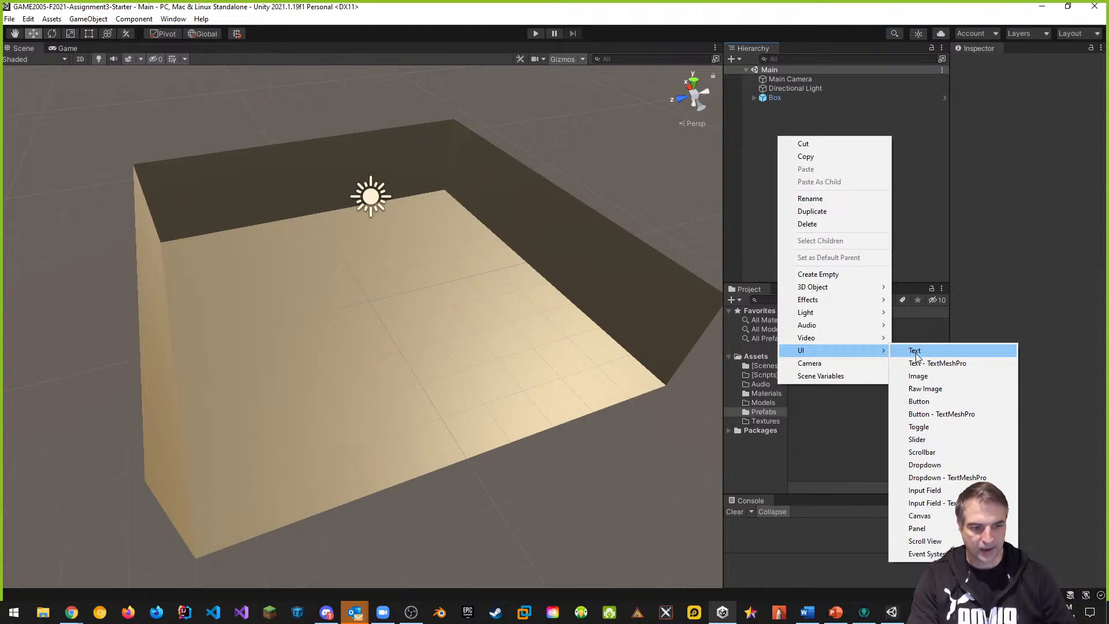
left_click(919, 529)
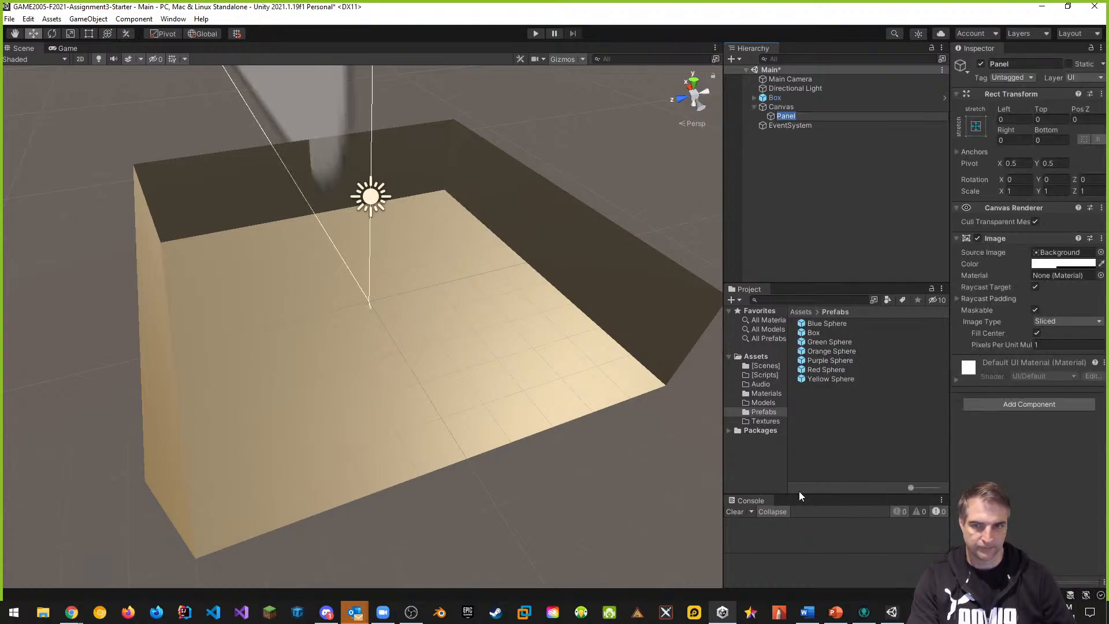
left_click(62, 48)
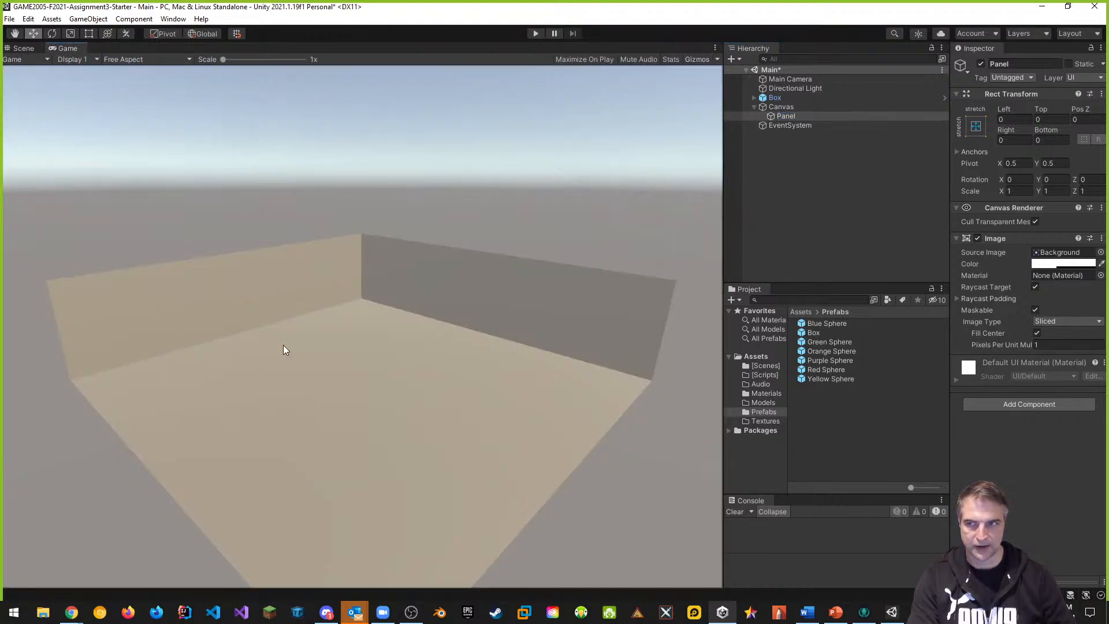
left_click(23, 48)
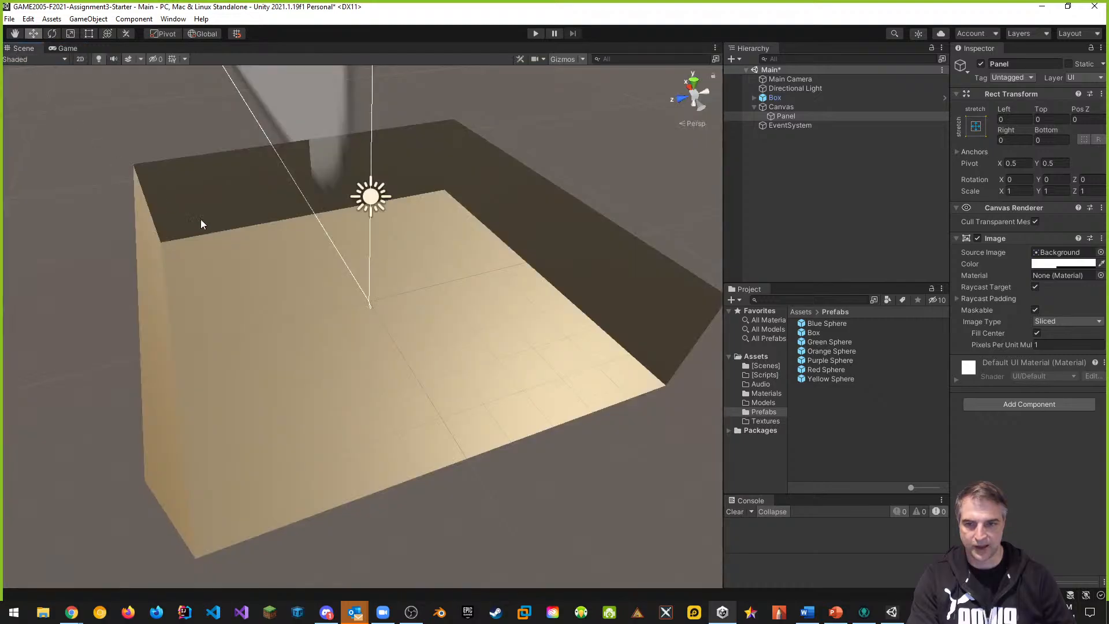
Resize the Panel to a small square near the canvas's upper-left corner, with offsets of about Left 85, Top 39, Right 876 and Bottom 575
right_click_drag(201, 224, 182, 168)
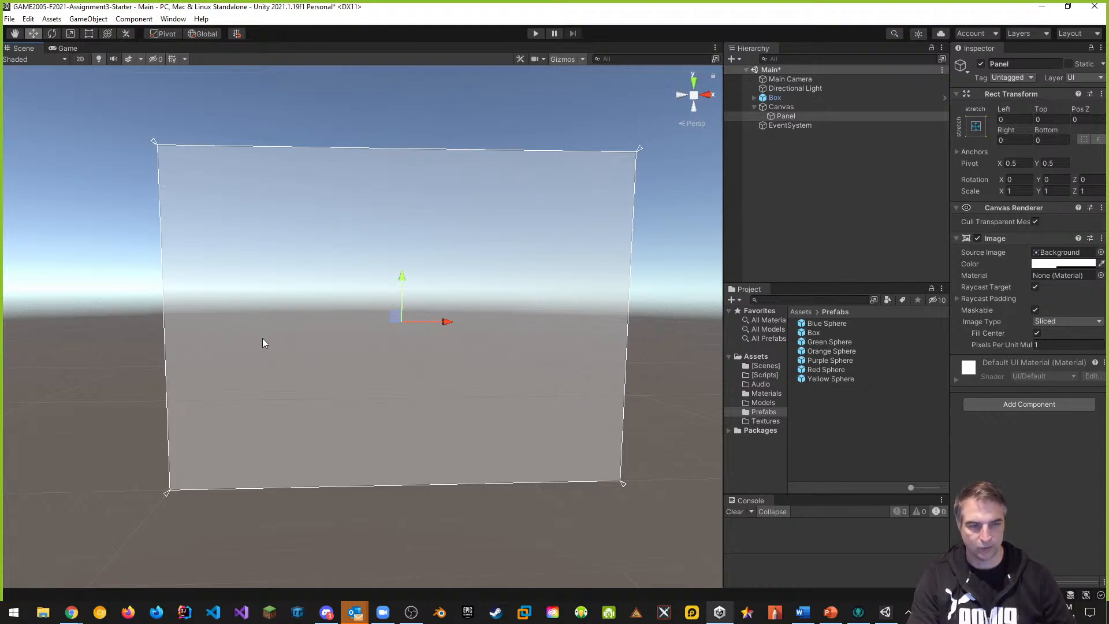
left_click(88, 34)
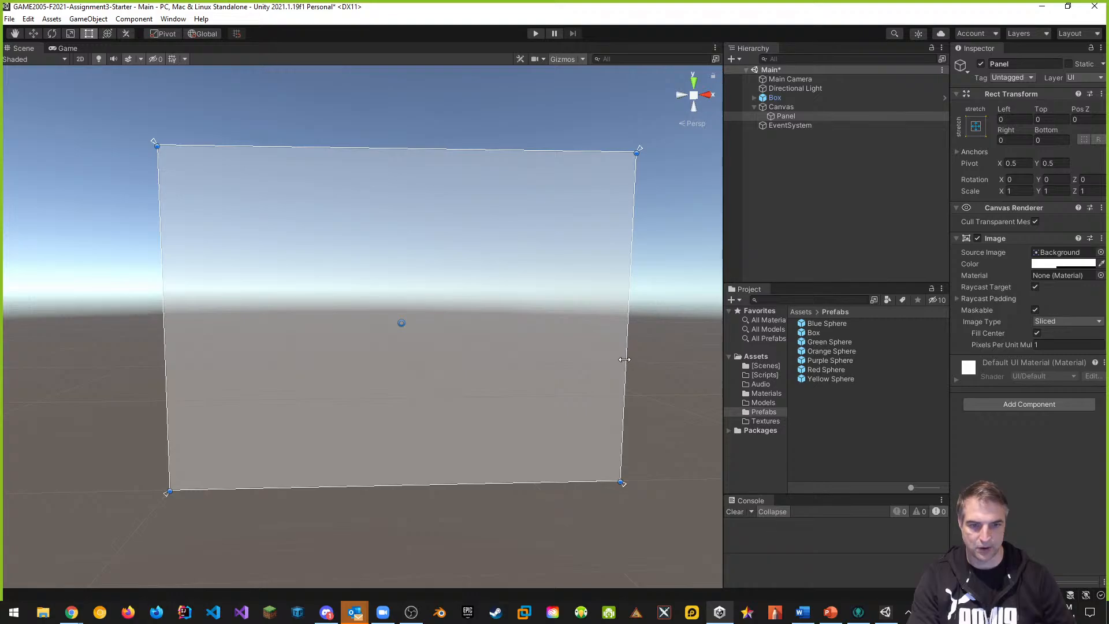
left_click_drag(624, 359, 308, 365)
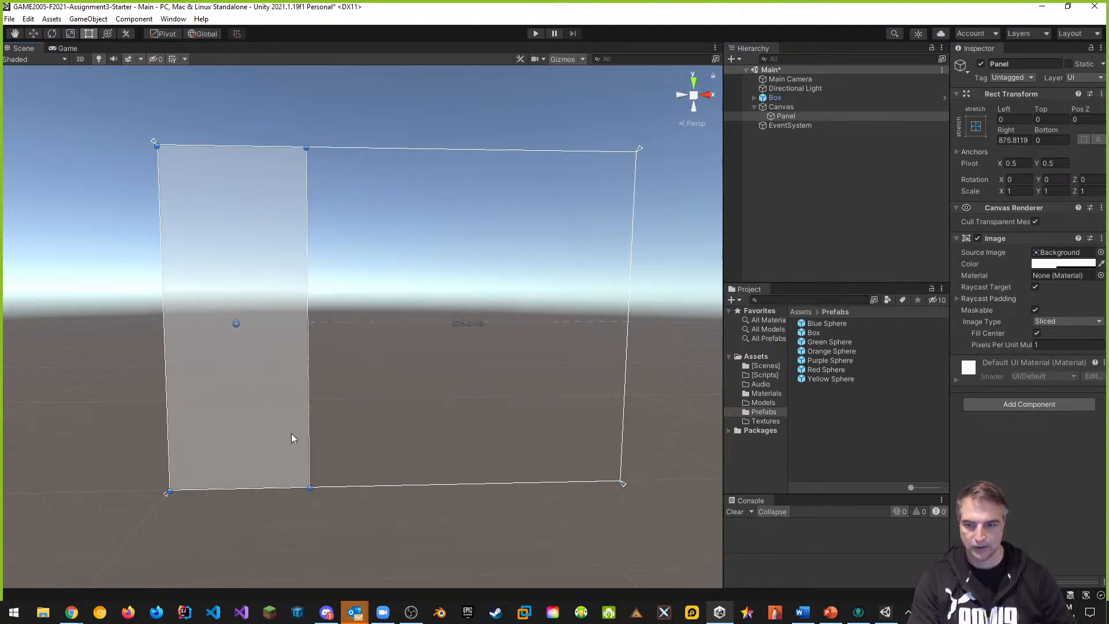
left_click_drag(258, 482, 259, 277)
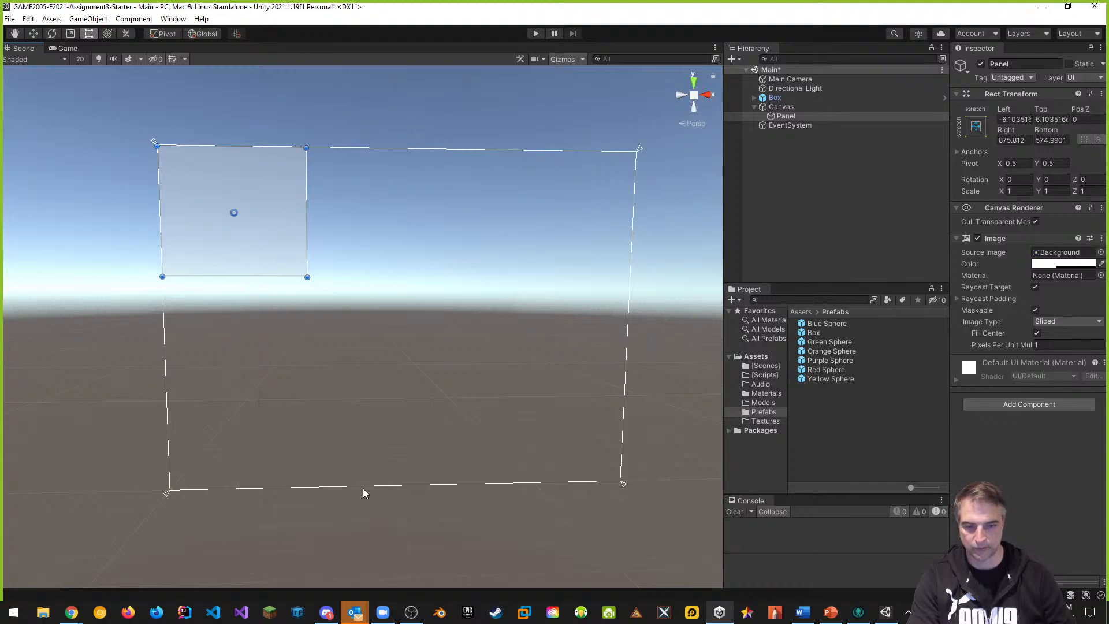
left_click_drag(160, 207, 194, 209)
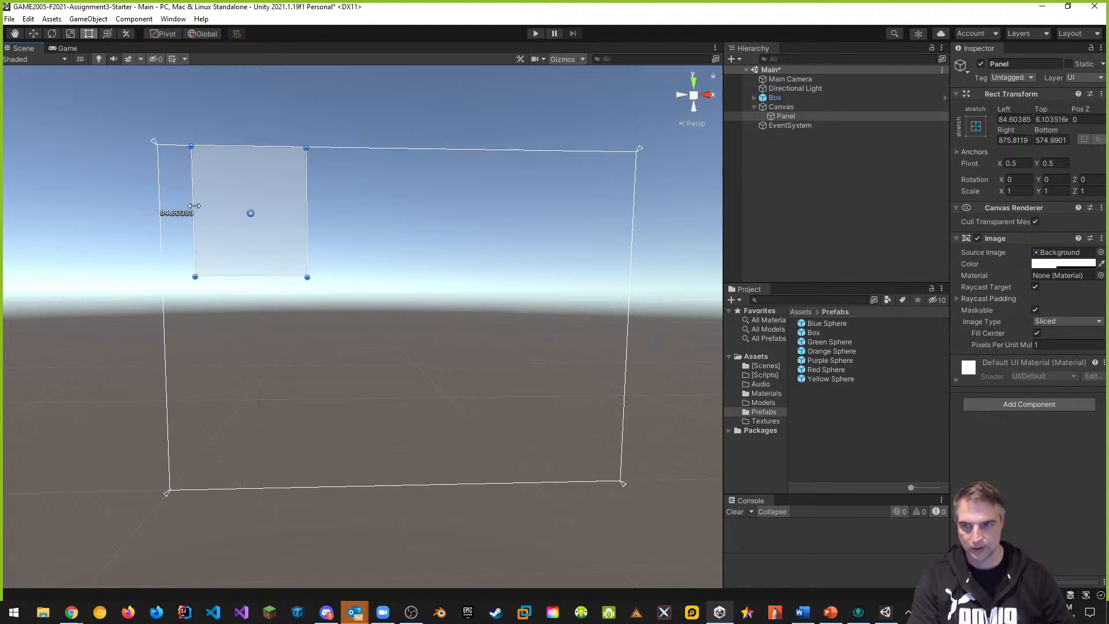
left_click_drag(243, 152, 245, 168)
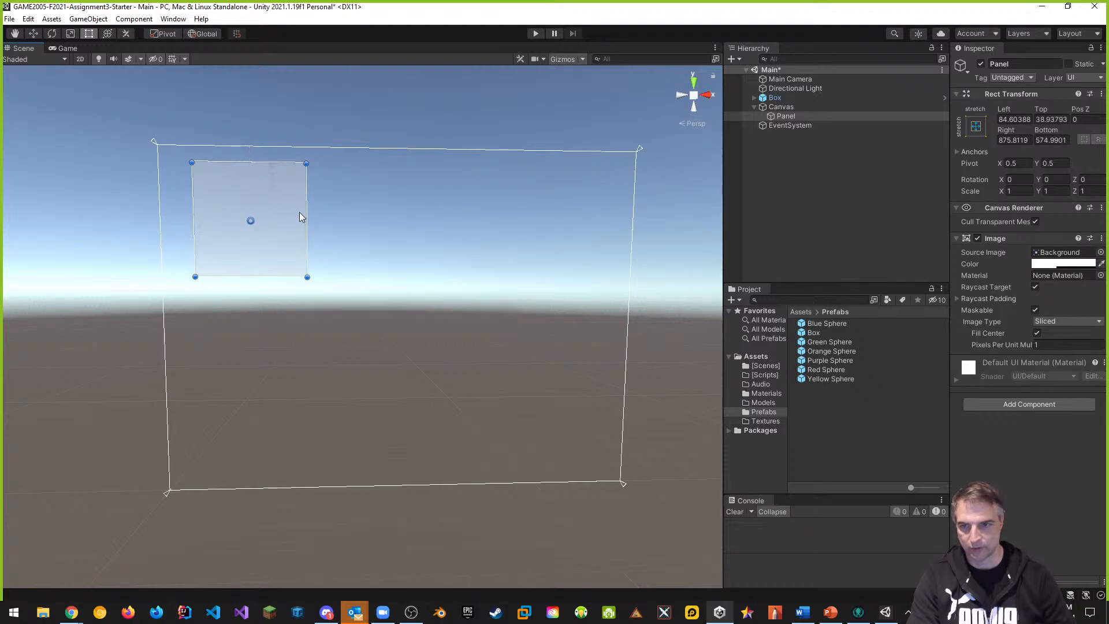
Move the Panel closer to the canvas's left edge, to about Left 42 and Right 918, and check its placement in the Game view
left_click(34, 34)
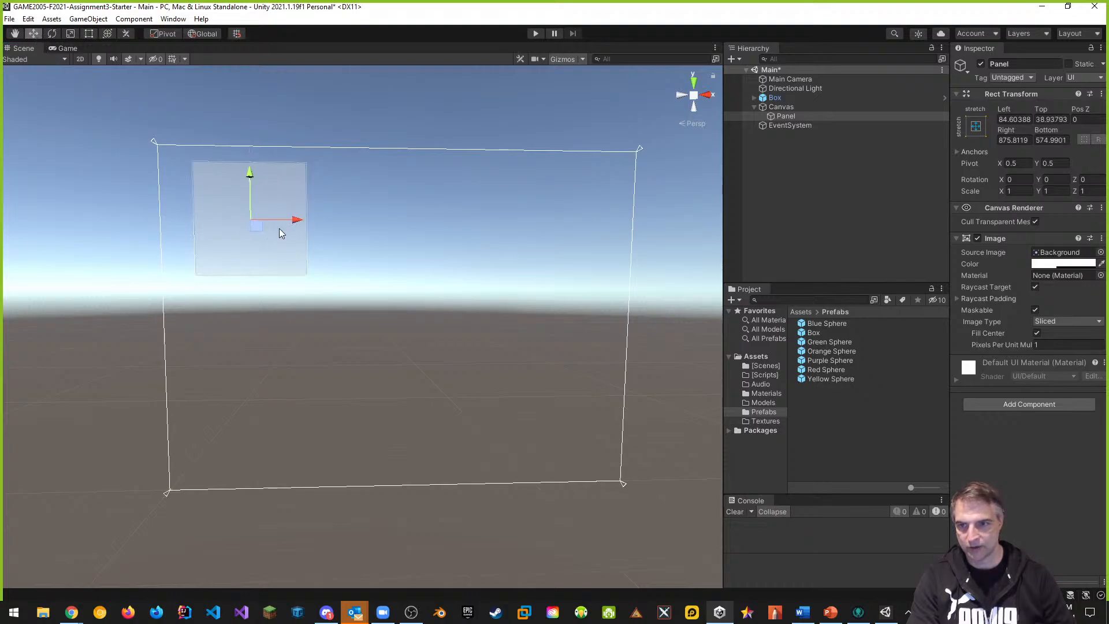
left_click_drag(295, 220, 280, 221)
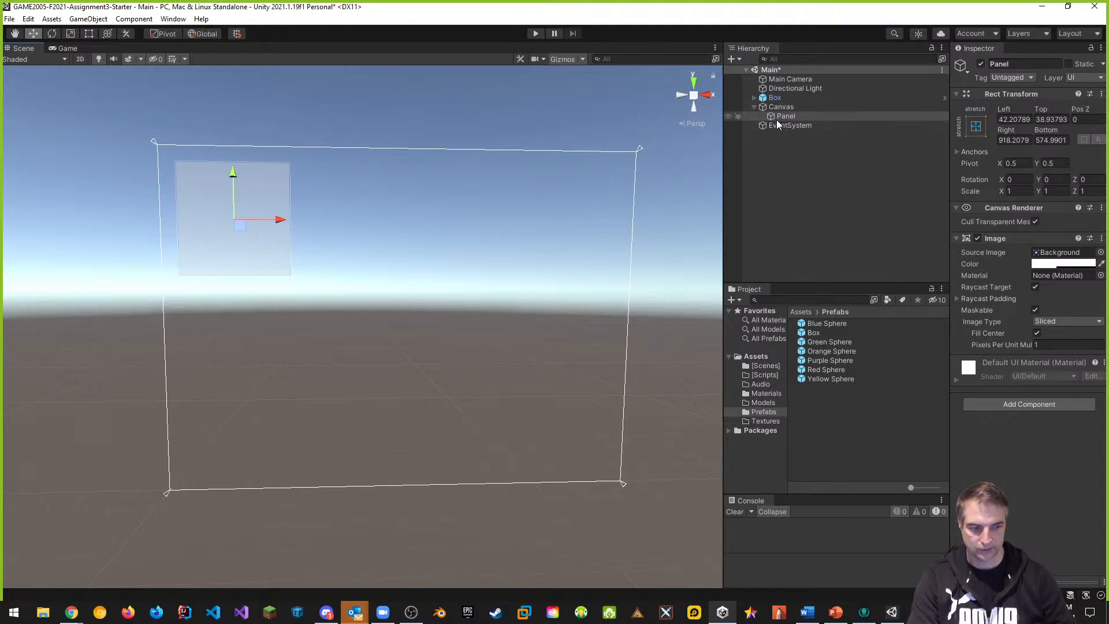
left_click(66, 49)
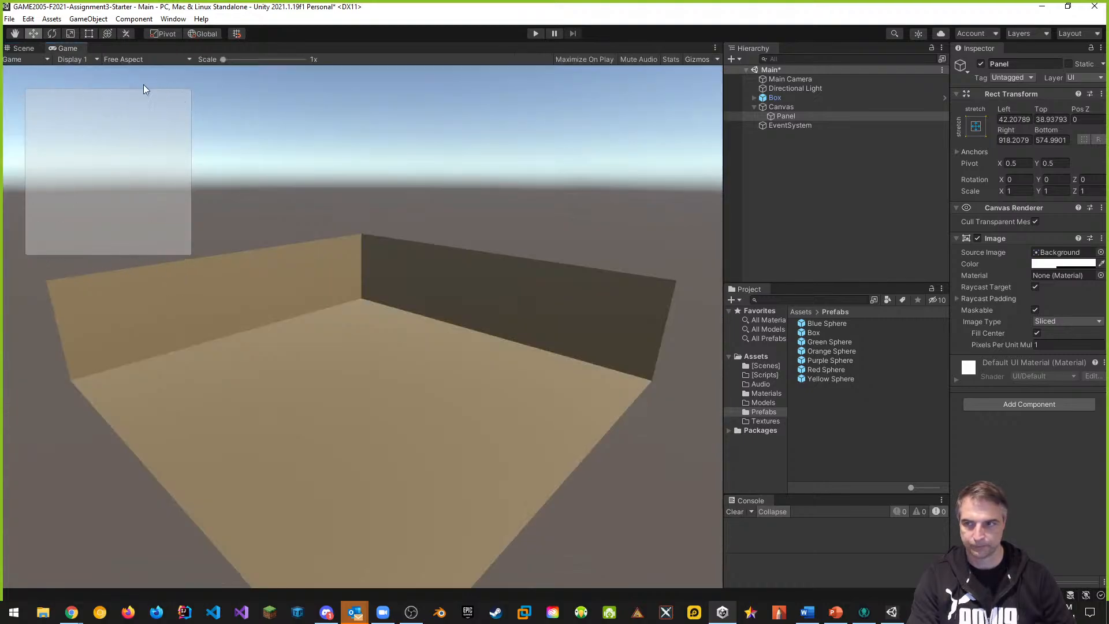
left_click(22, 48)
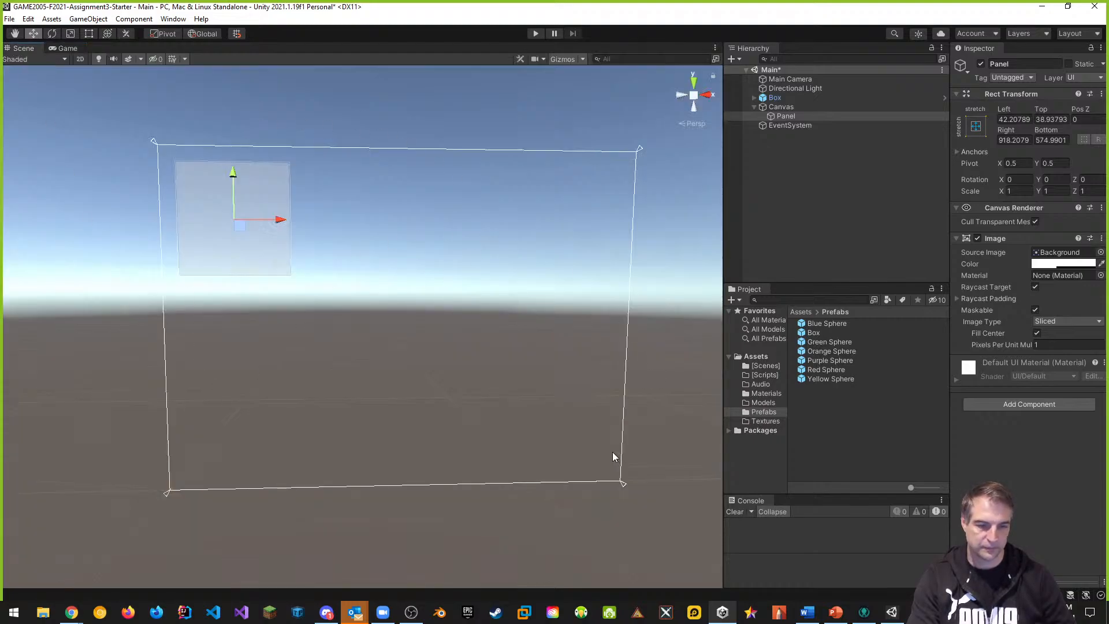
Set the Canvas's Render Mode to Screen Space - Camera and assign Main Camera as its Render Camera
left_click(787, 108)
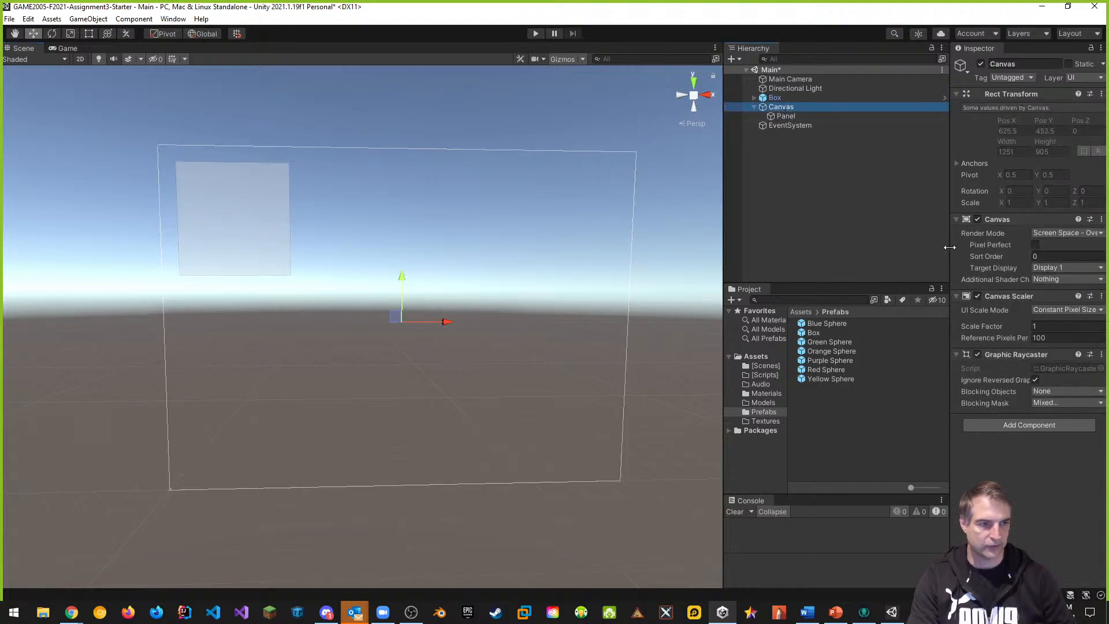
left_click_drag(950, 247, 861, 247)
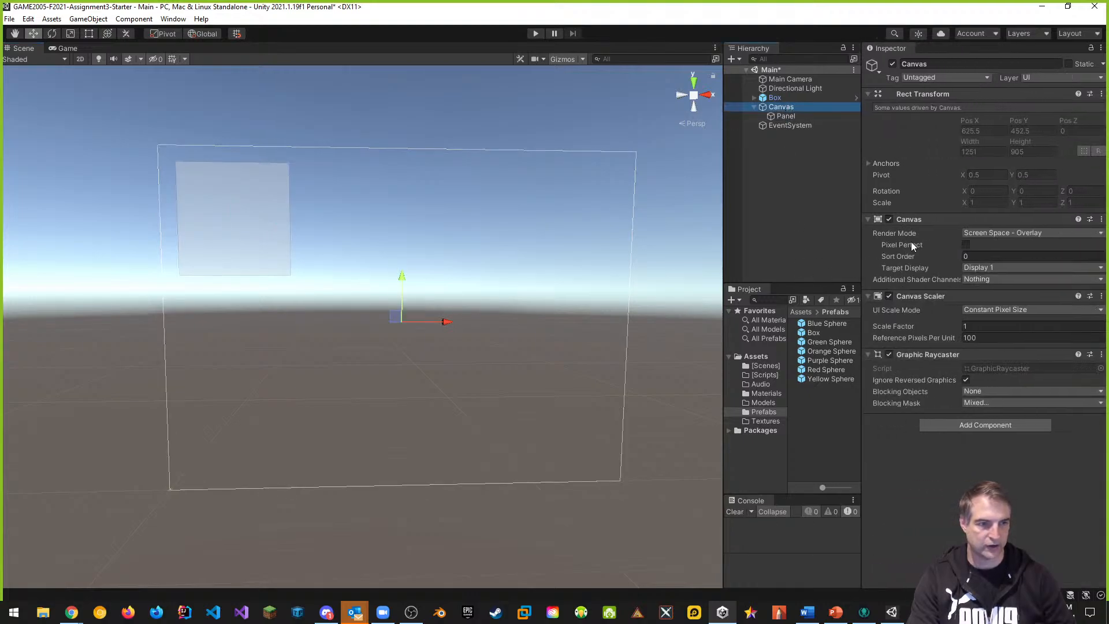
left_click(1017, 234)
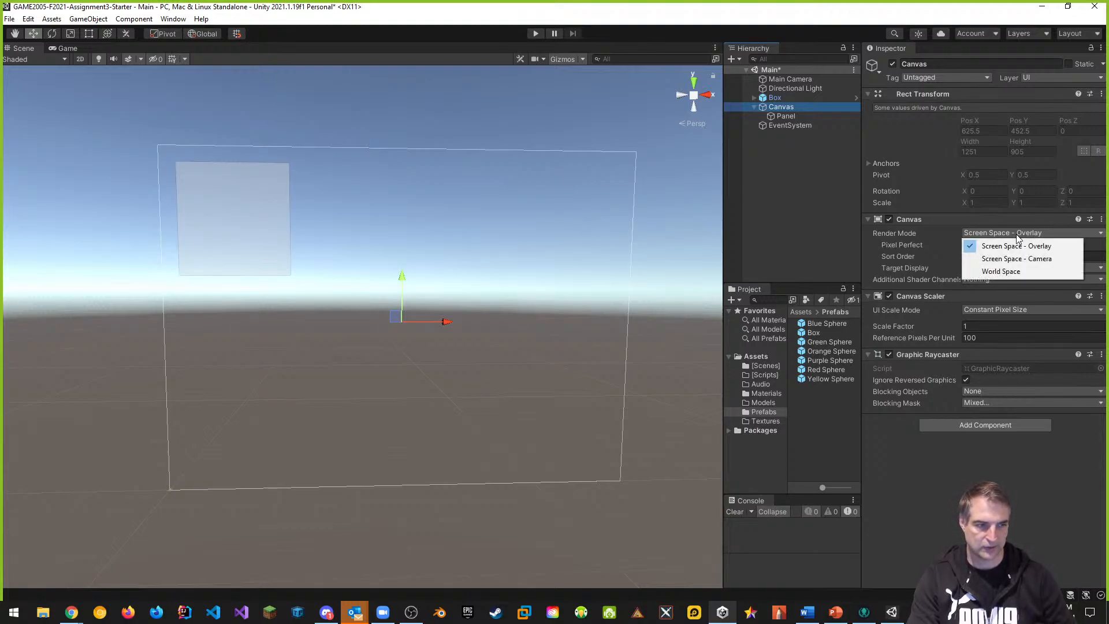
left_click(1027, 259)
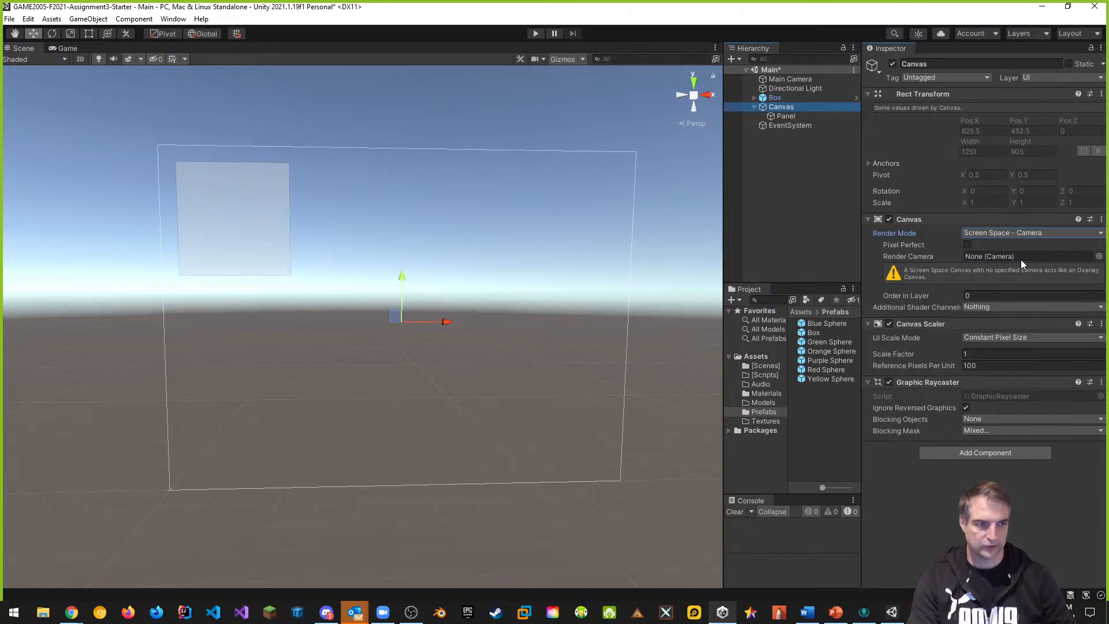
left_click_drag(797, 78, 970, 257)
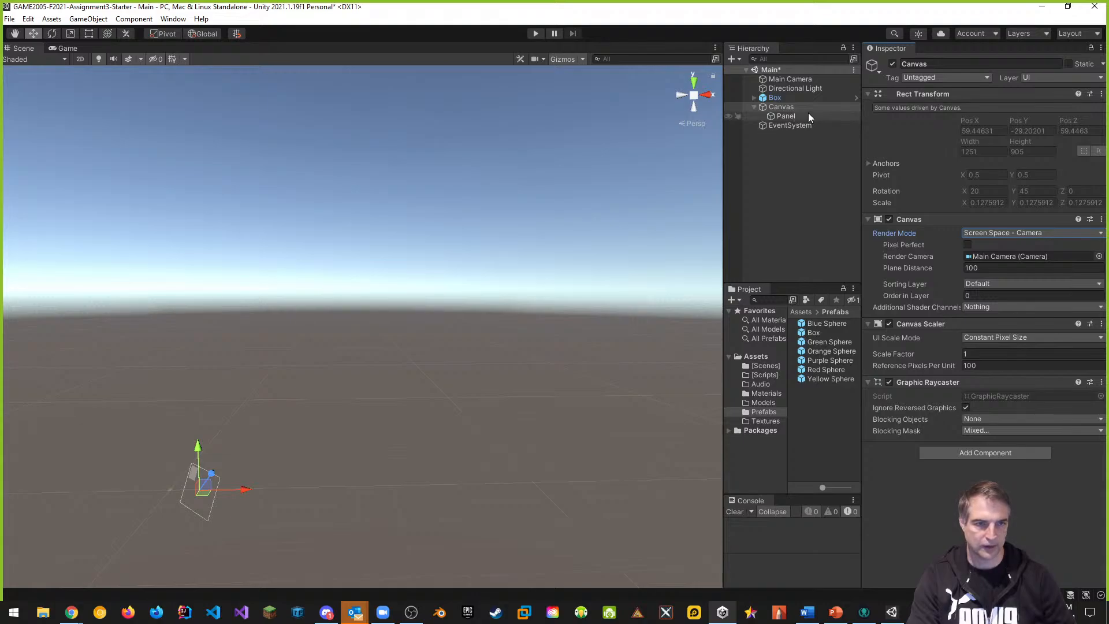
Frame the Box in the Scene view and examine how the camera-rendered Canvas sits relative to it
double_click(775, 98)
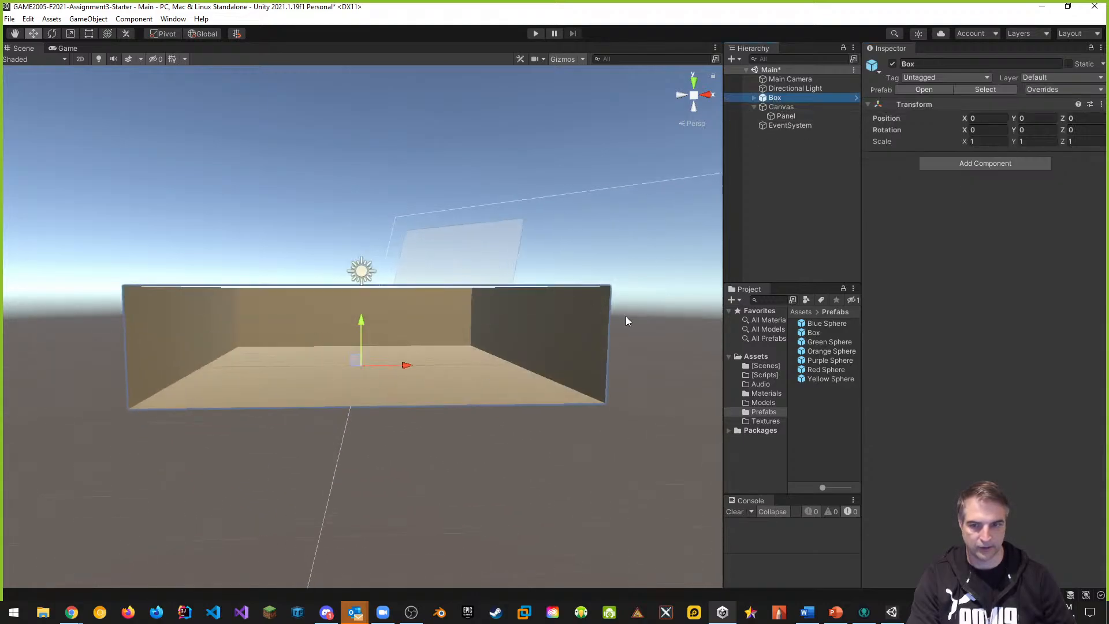
right_click_drag(626, 317, 758, 381)
key("d")
key("a")
right_click_drag(774, 372, 779, 366)
key("d")
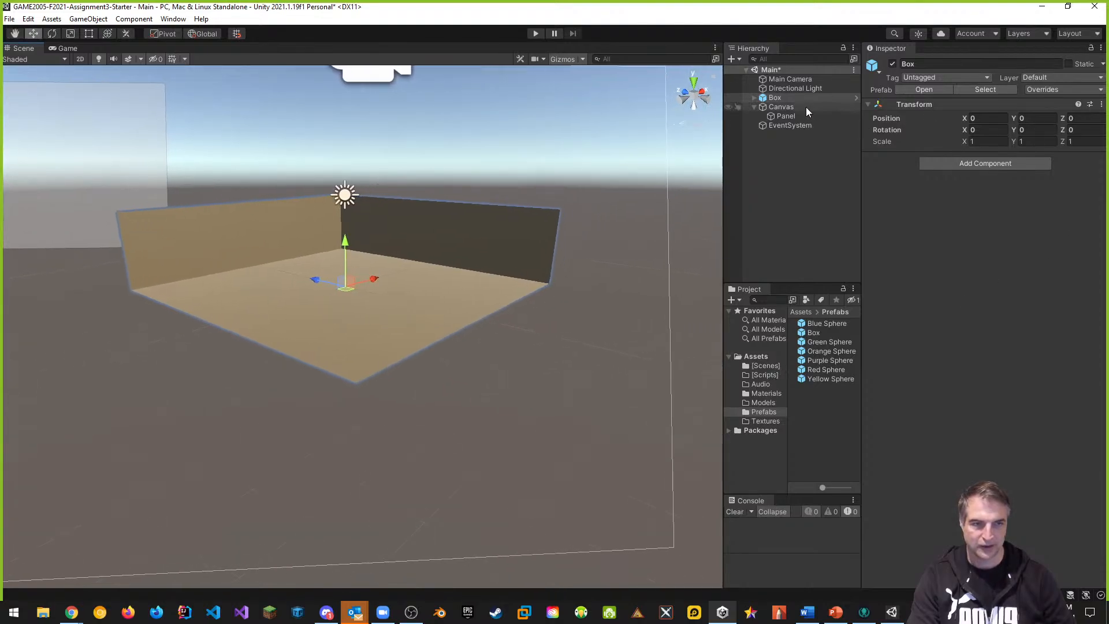
Set the Canvas's Render Mode to World Space and inspect its placement around the Box
left_click(789, 108)
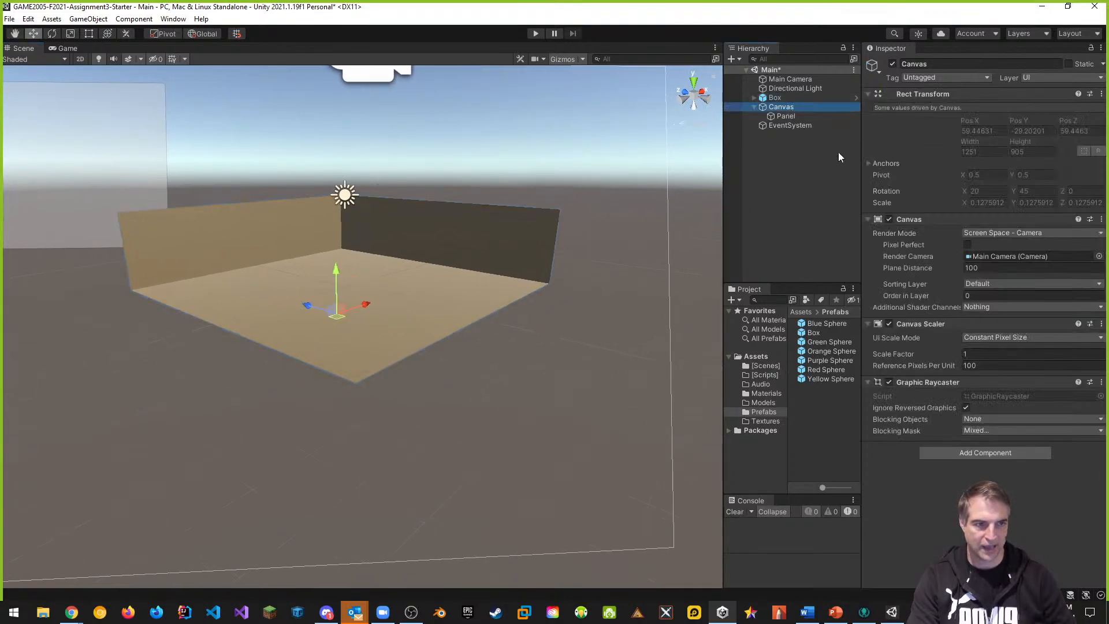
left_click(1017, 233)
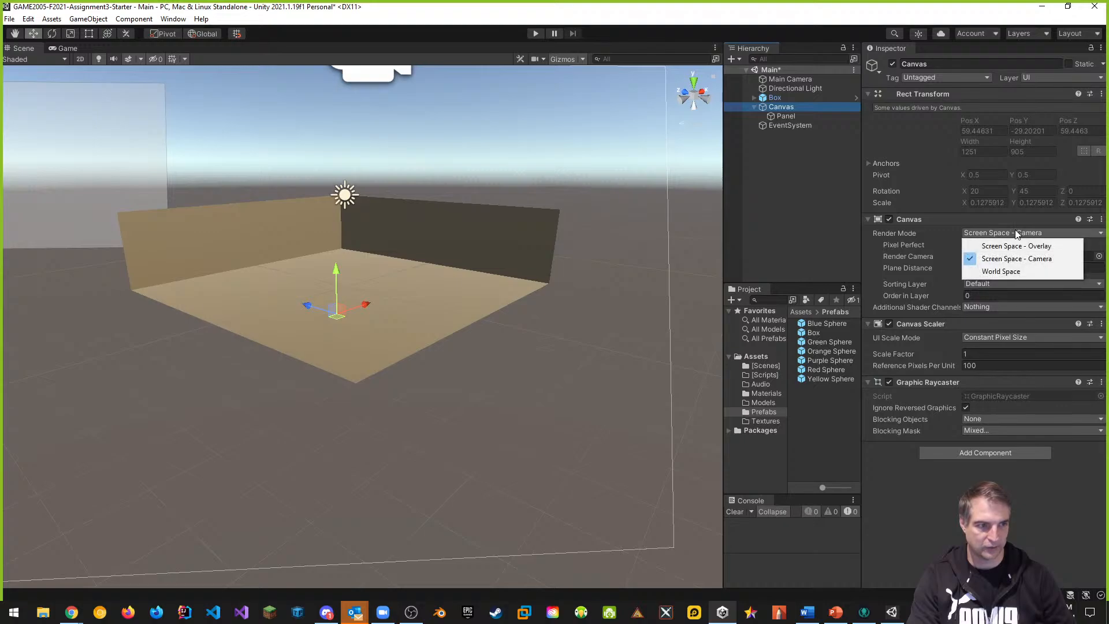
left_click(1009, 272)
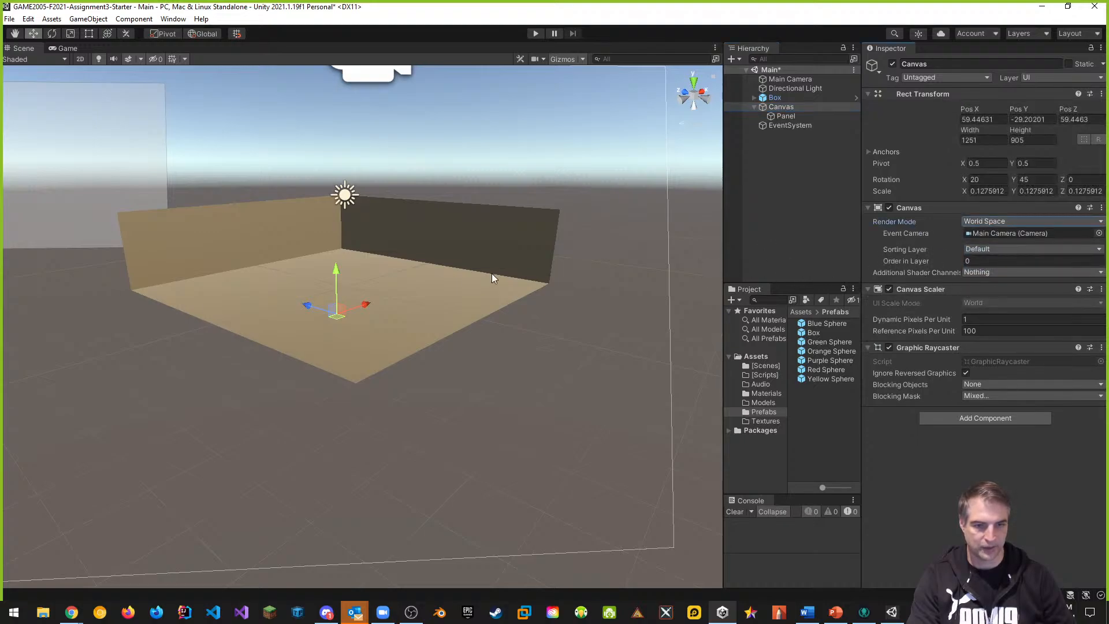
right_click_drag(491, 273, 523, 312)
key("d")
key("s")
key("a")
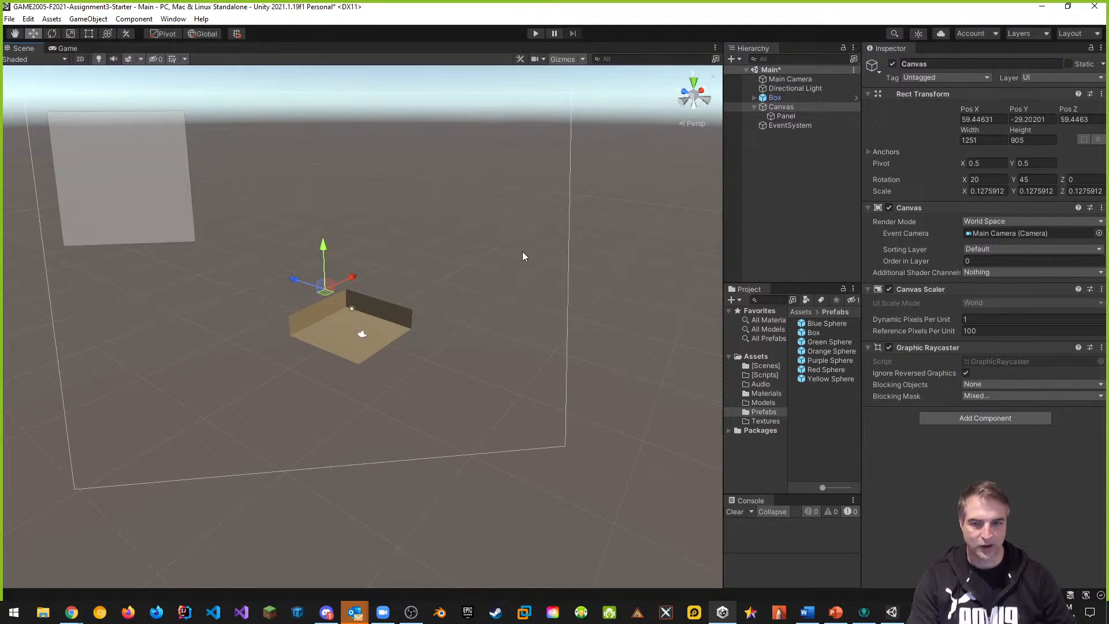
Set the Canvas's Render Mode to Screen Space - Overlay and check it against the Box in the Scene view
left_click(1011, 224)
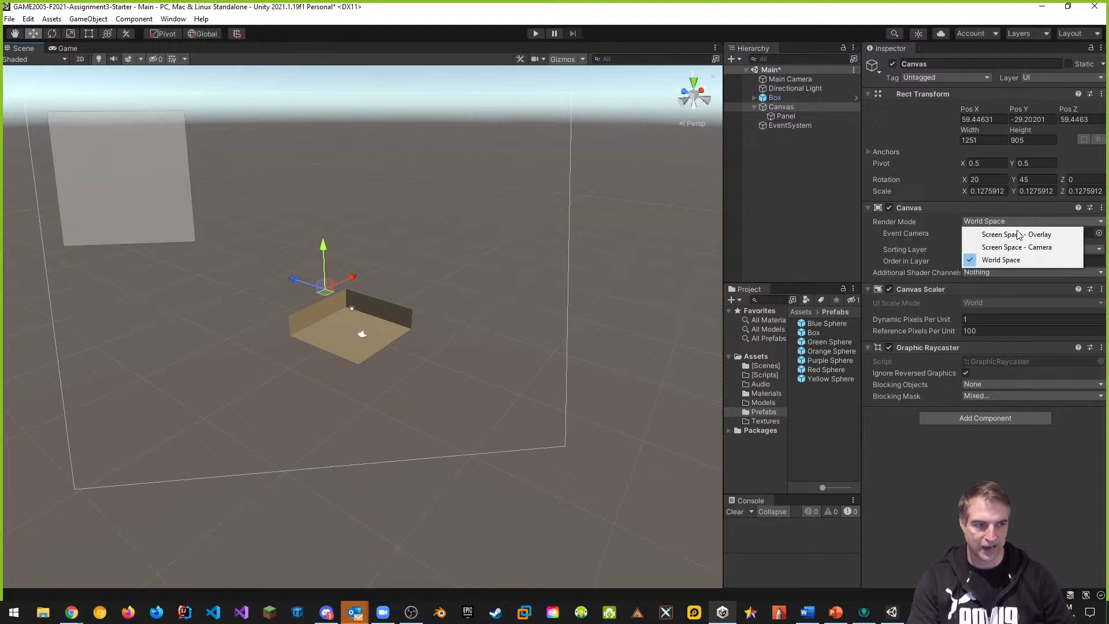
left_click(1022, 235)
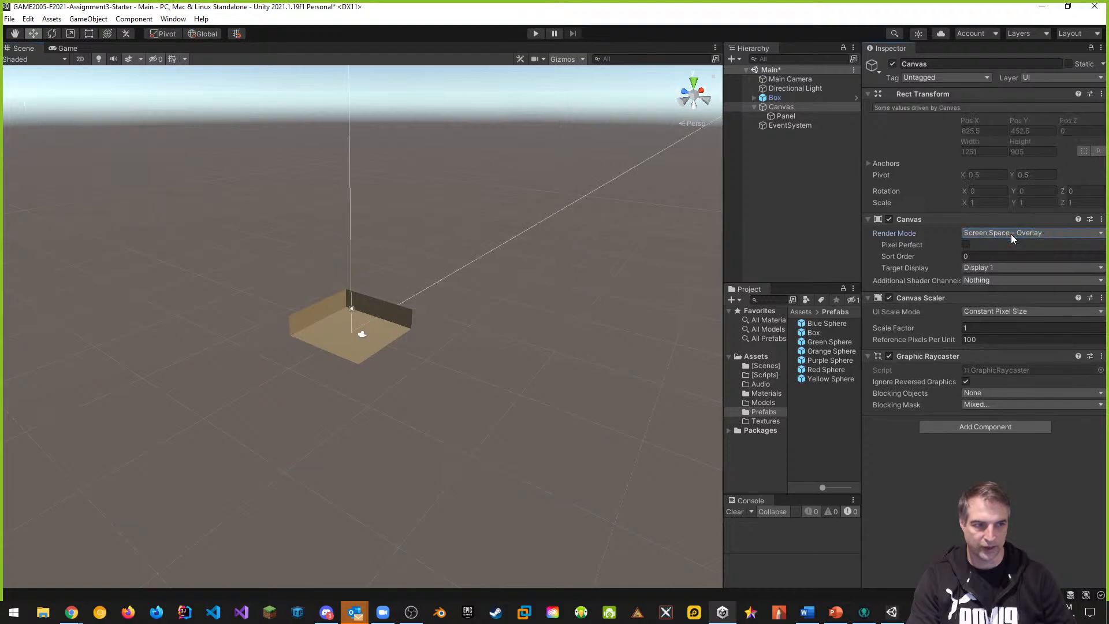
right_click_drag(567, 248, 502, 273)
key("d")
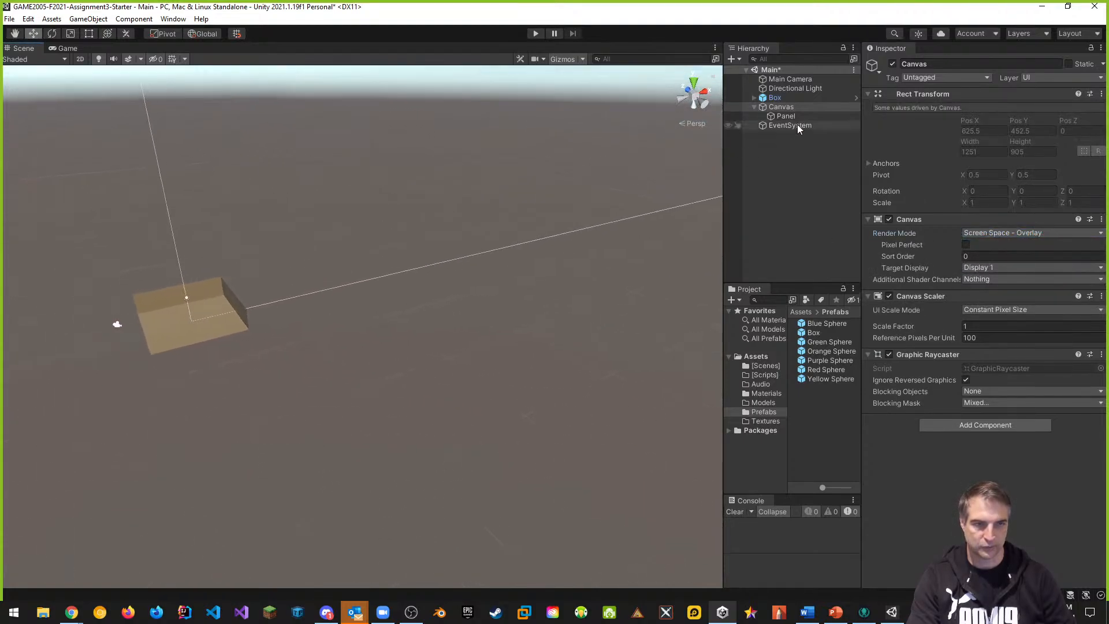
Frame the Panel, switch the Scene view to 2D and fit the whole canvas outline in view
left_click(792, 119)
key("f")
right_click_drag(577, 258, 411, 322)
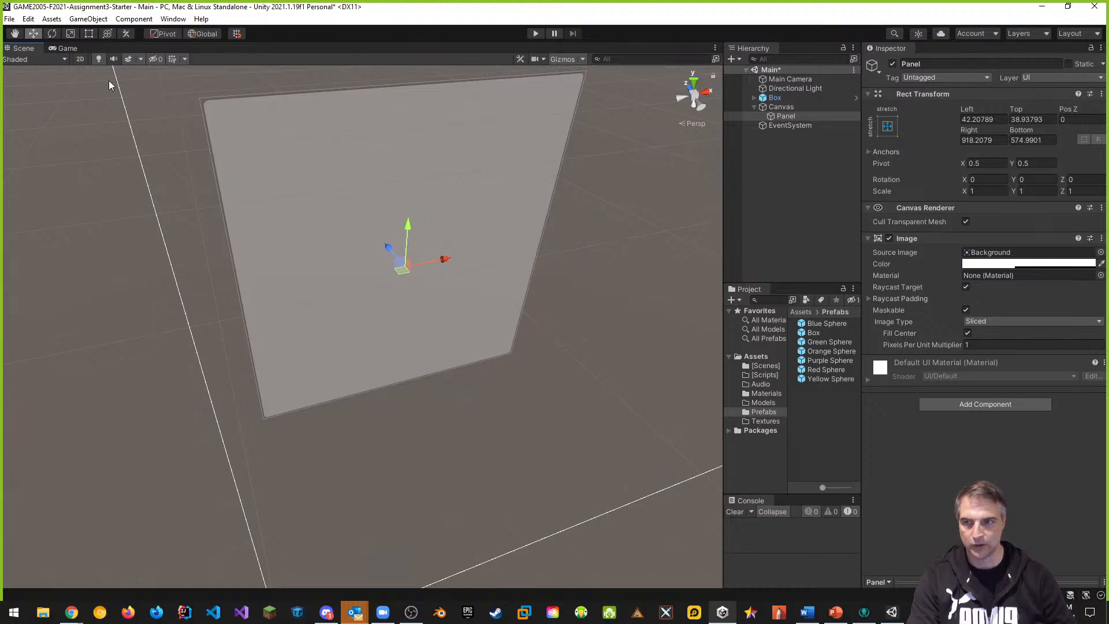
left_click(80, 59)
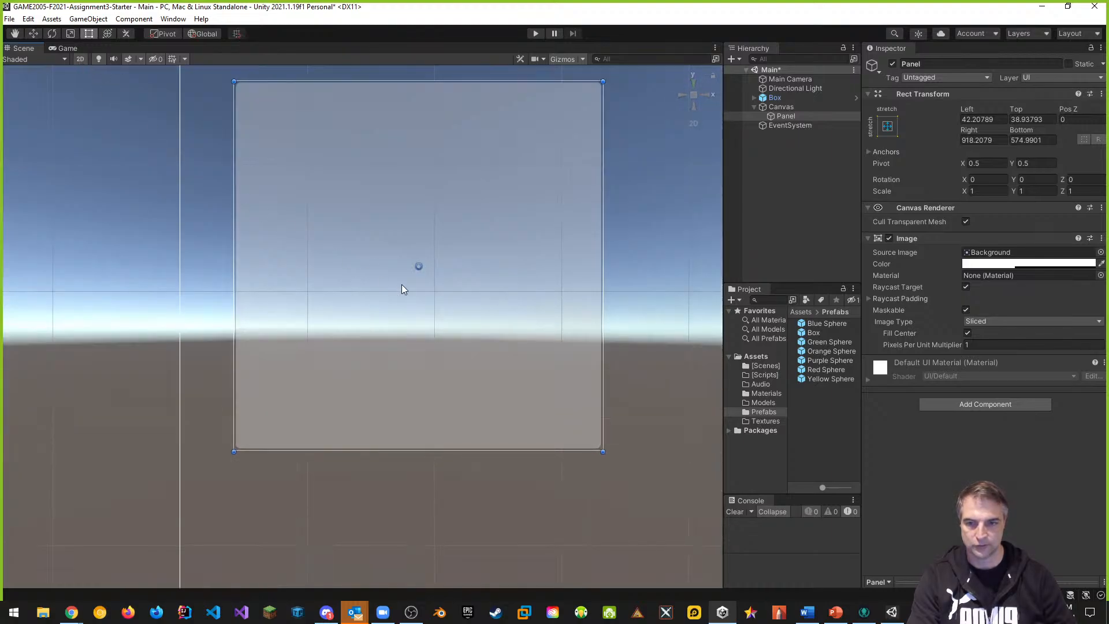
middle_click_drag(403, 288, 283, 279)
scroll(307, 254, "down", 3)
scroll(329, 252, "down", 5)
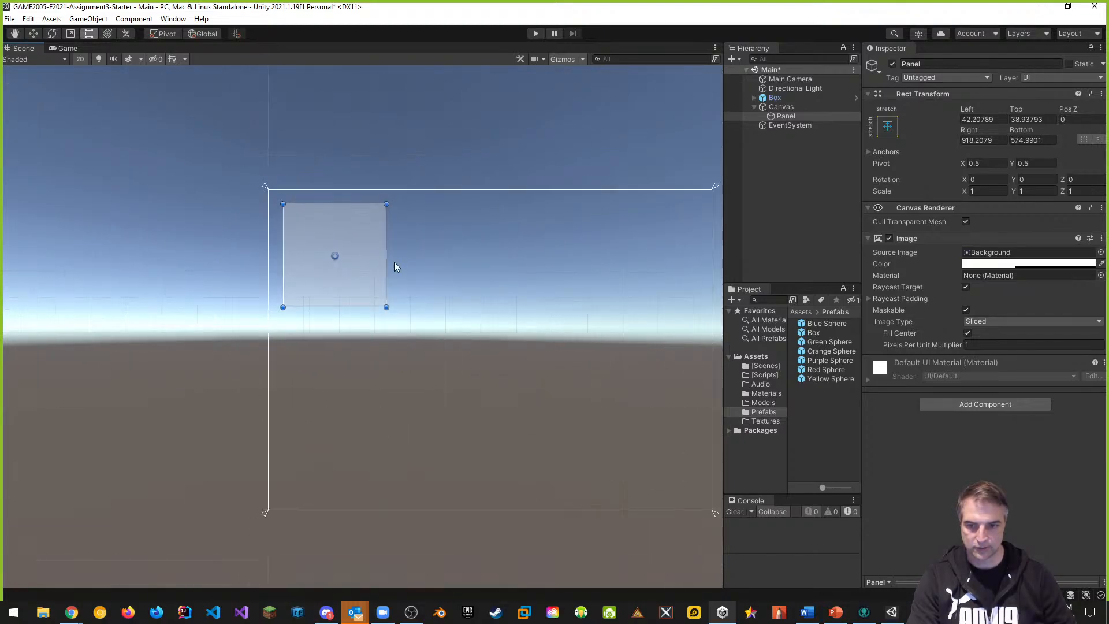
middle_click_drag(471, 289, 414, 282)
scroll(391, 281, "up", 5)
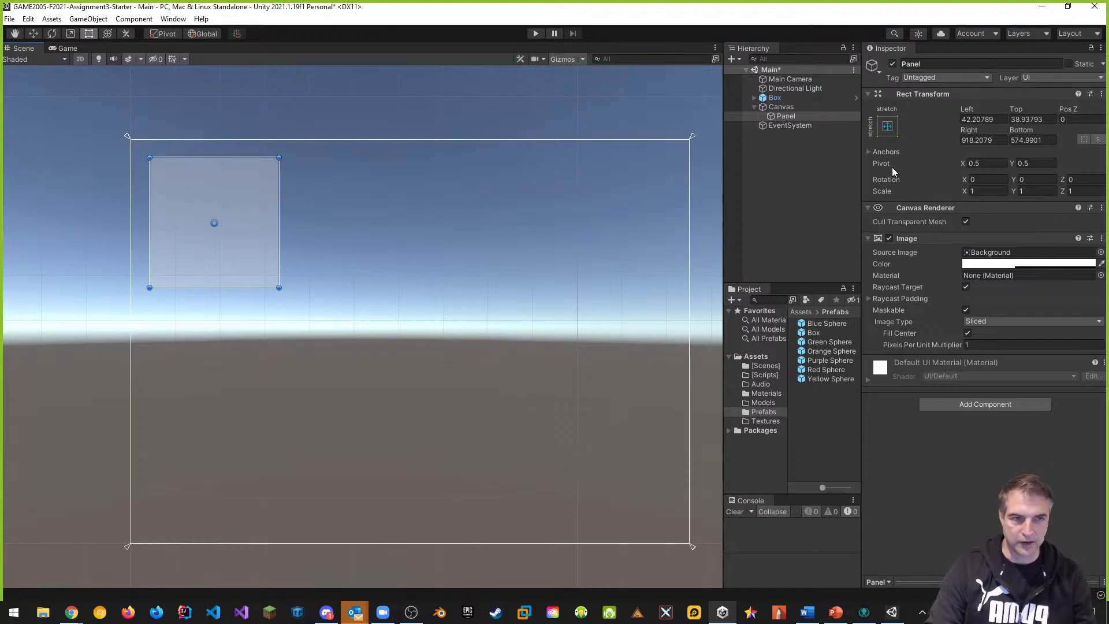
Add a UI Text element as a child of the Panel and set its text to "Gravity"
right_click(795, 116)
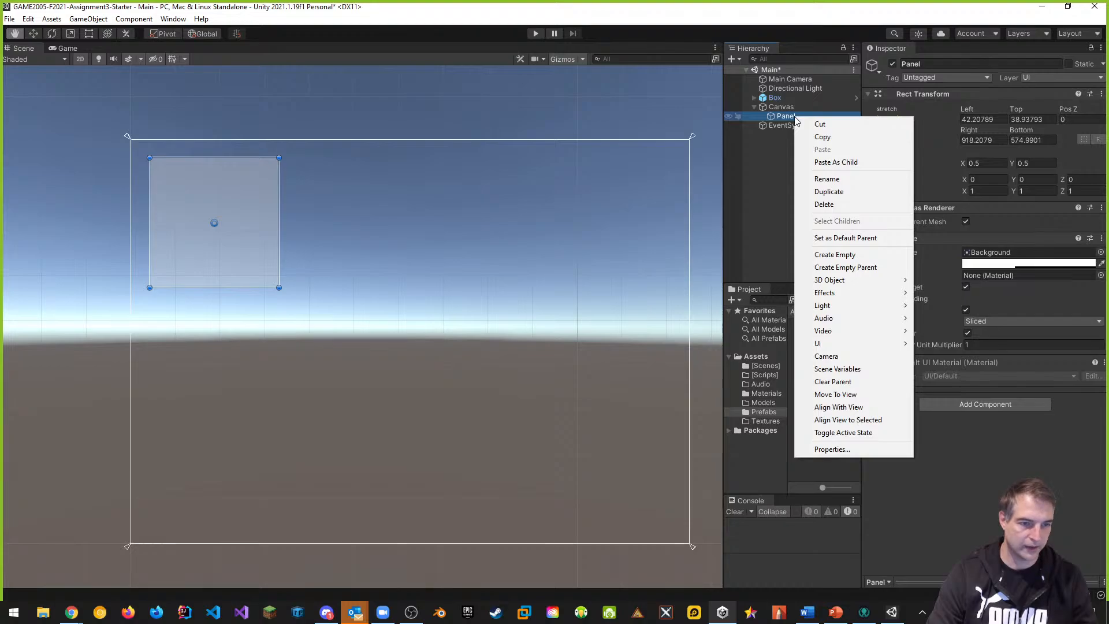
mouse_move(867, 345)
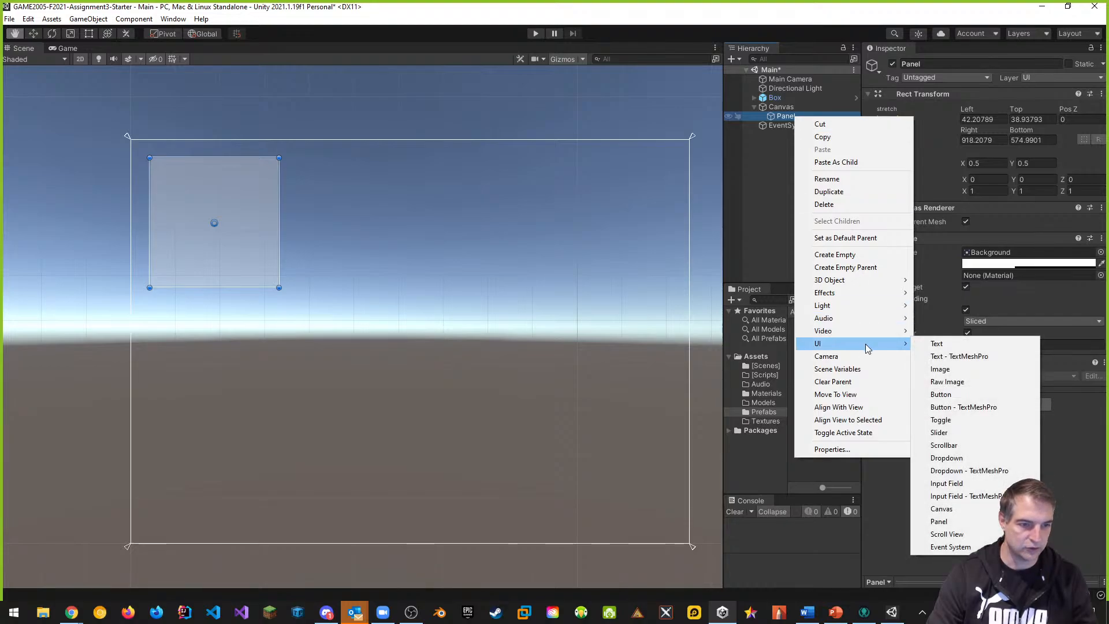
left_click(936, 345)
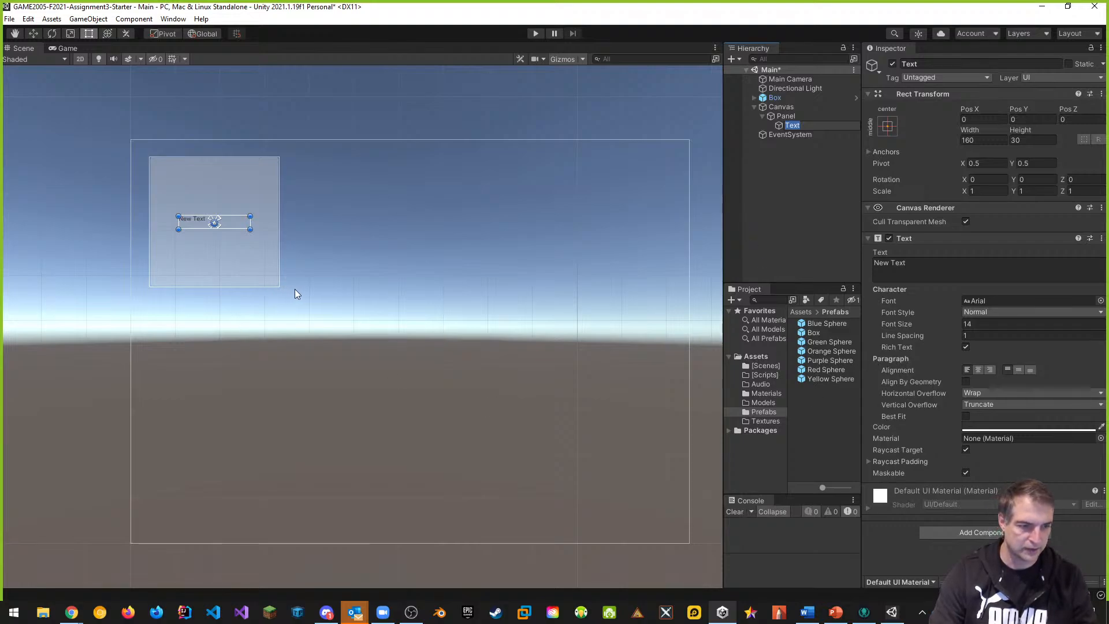
left_click_drag(908, 263, 859, 265)
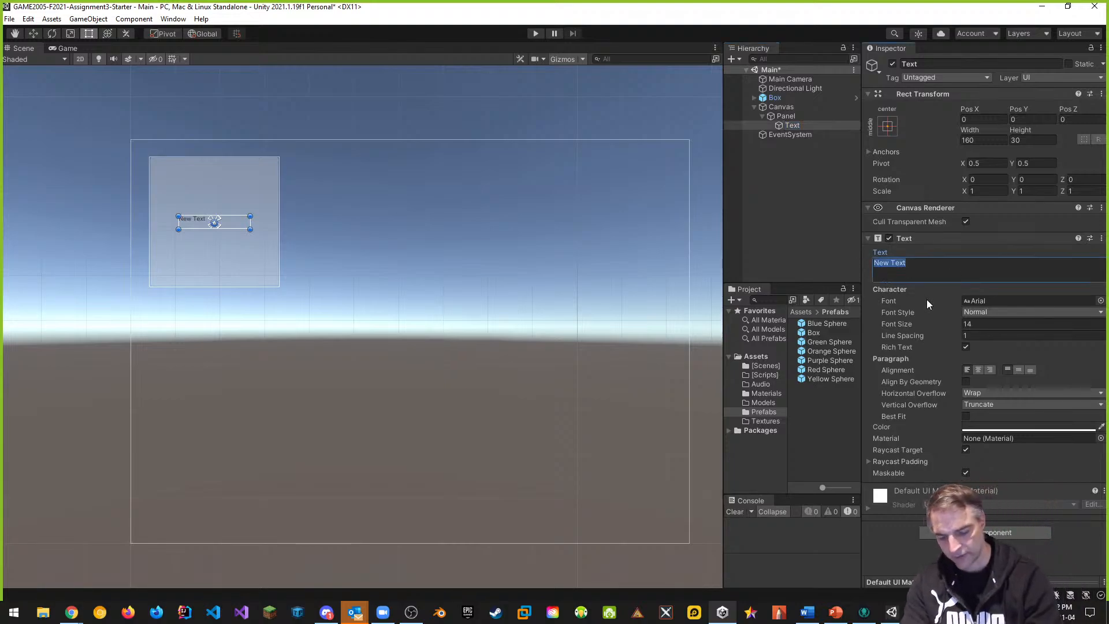
type("Gravity")
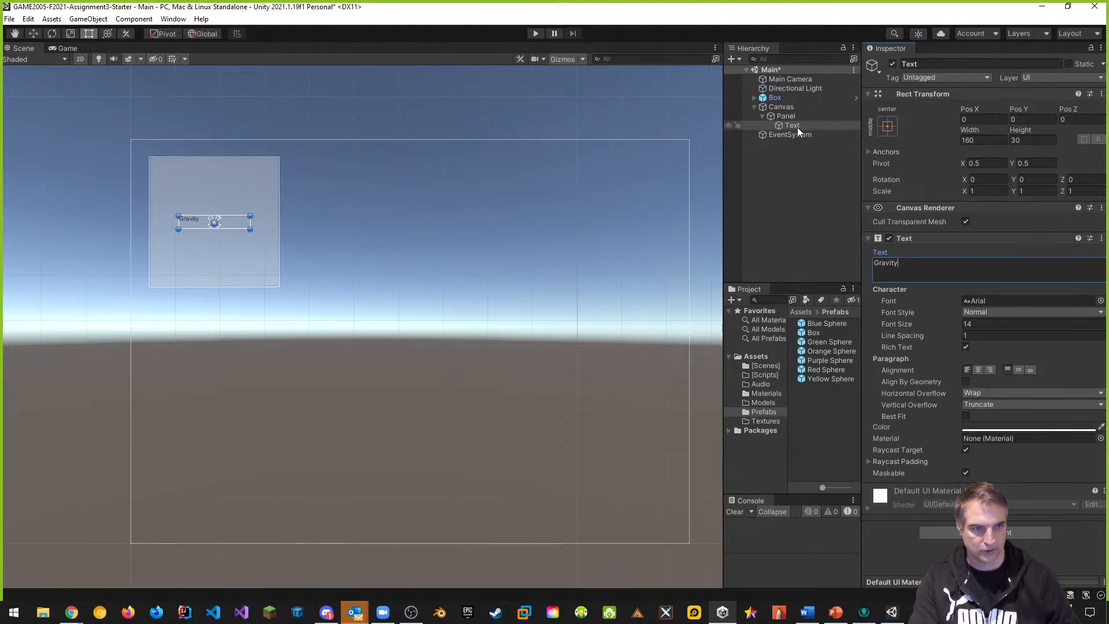
Rename the new Text object as "Gravity Label"
left_click(942, 62)
type("Gravit Lab")
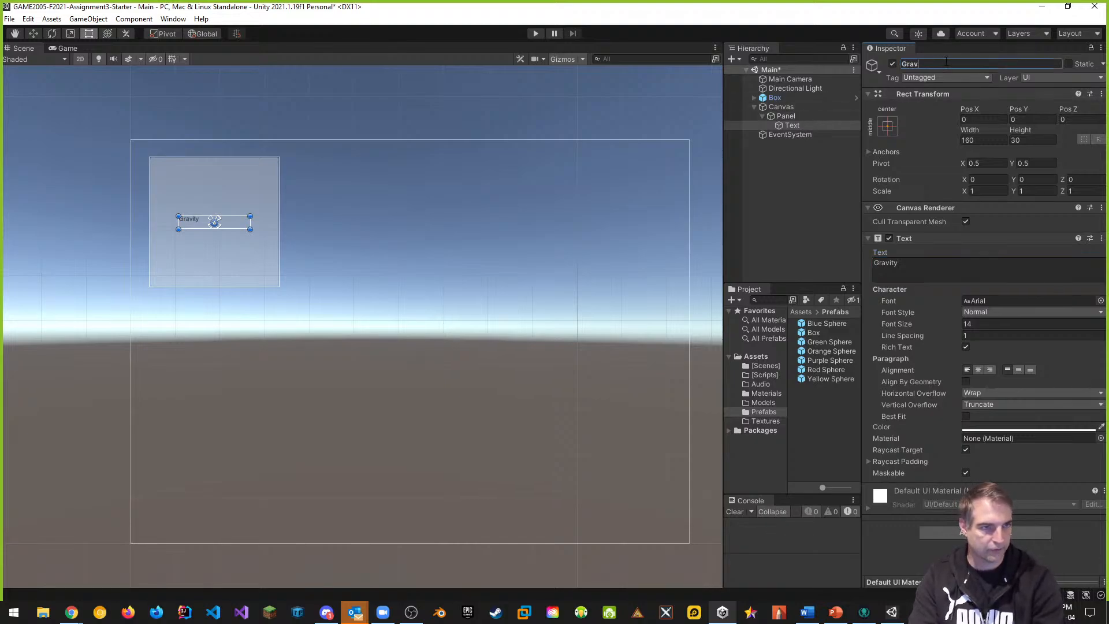
key("BackSpace")
key("BackSpace")
key("BackSpace")
key("BackSpace")
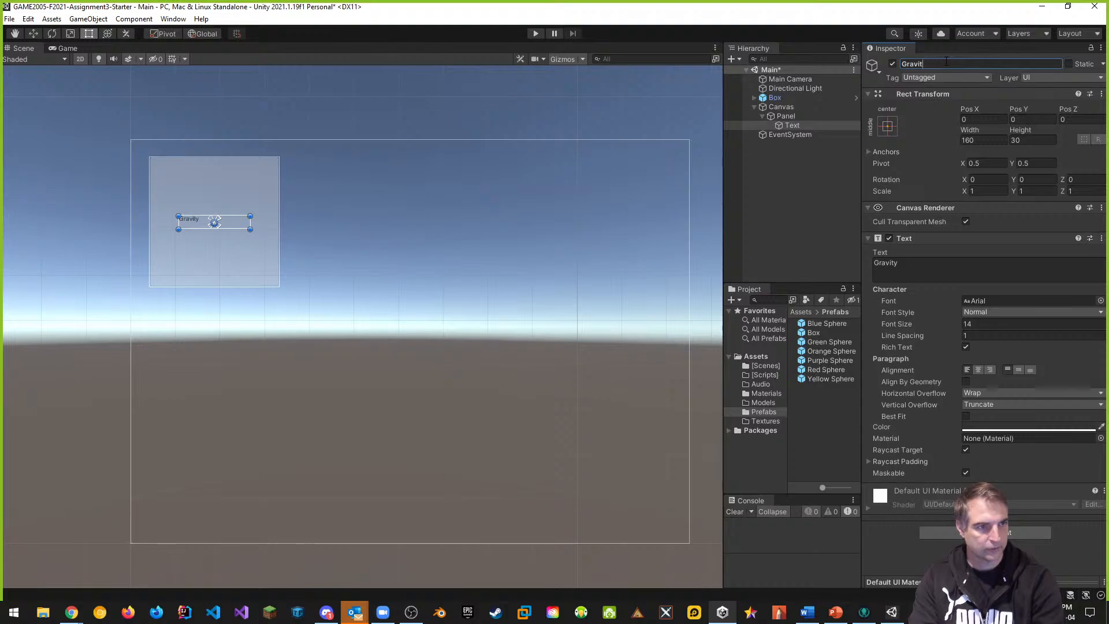
type("y Label")
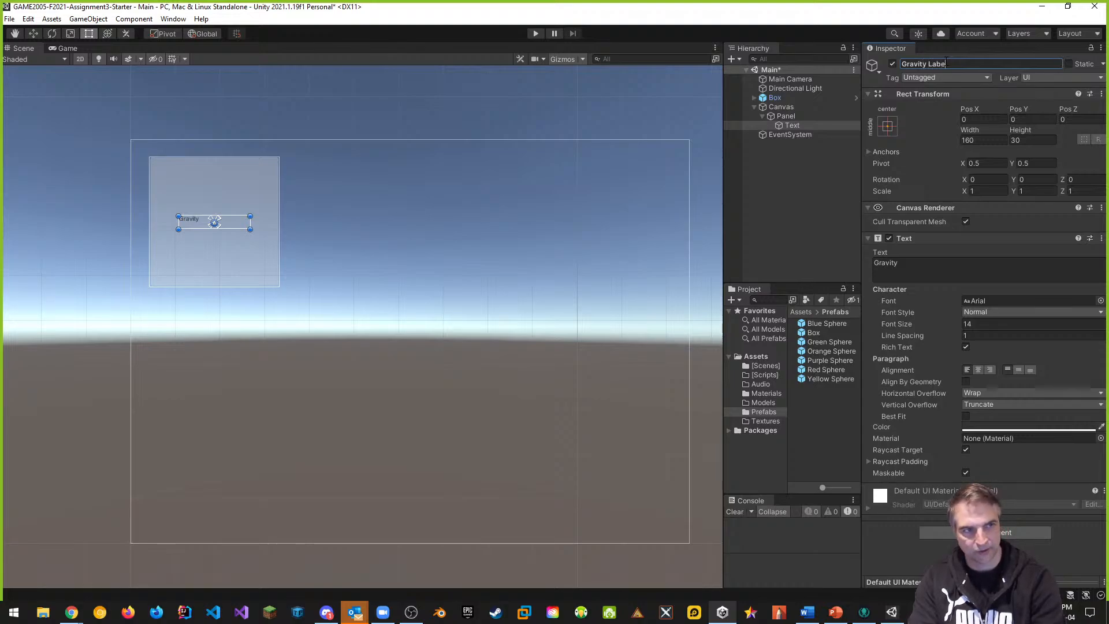
key("Return")
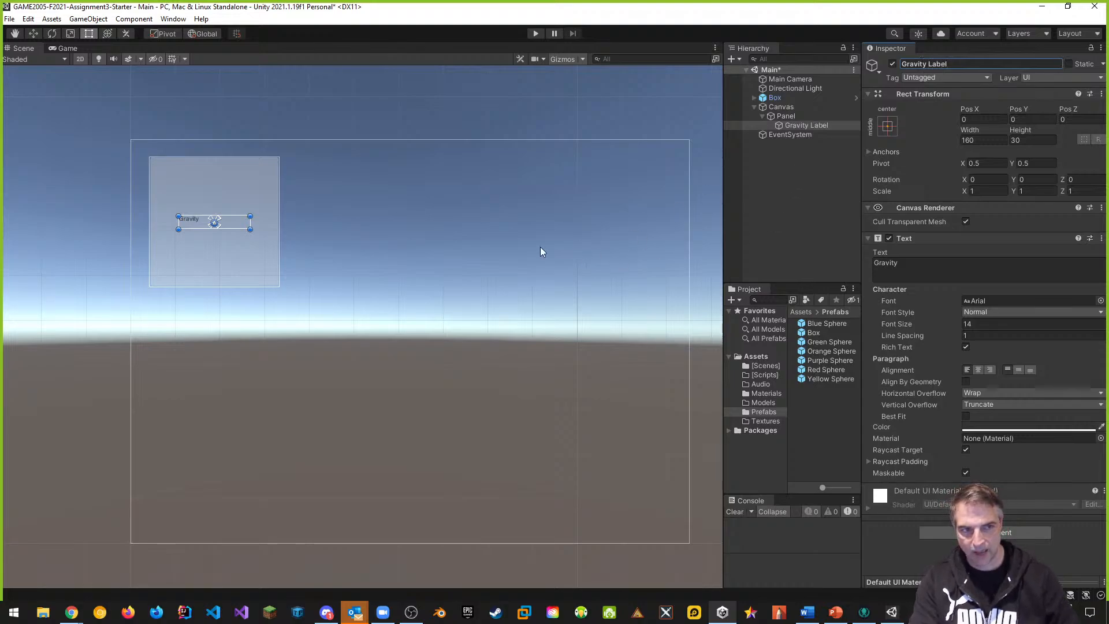
Move the Gravity Label to the Panel's upper-left corner, at about Pos X -49 and Pos Y 113, and align its text vertically to the middle
left_click(33, 35)
left_click_drag(214, 180, 221, 129)
left_click_drag(260, 171, 235, 173)
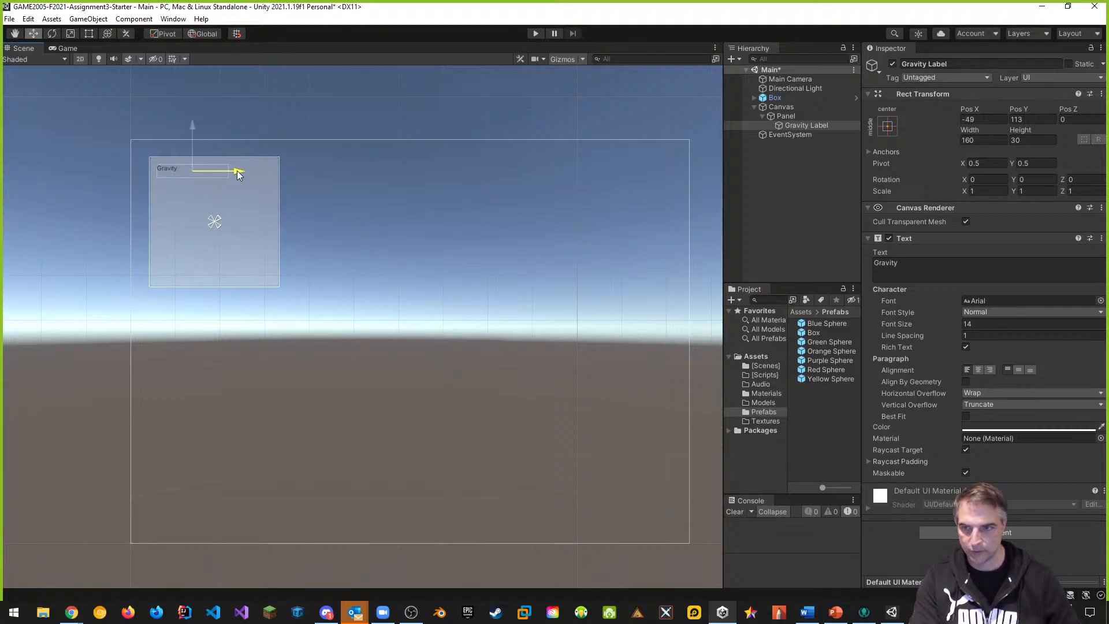
left_click(1019, 370)
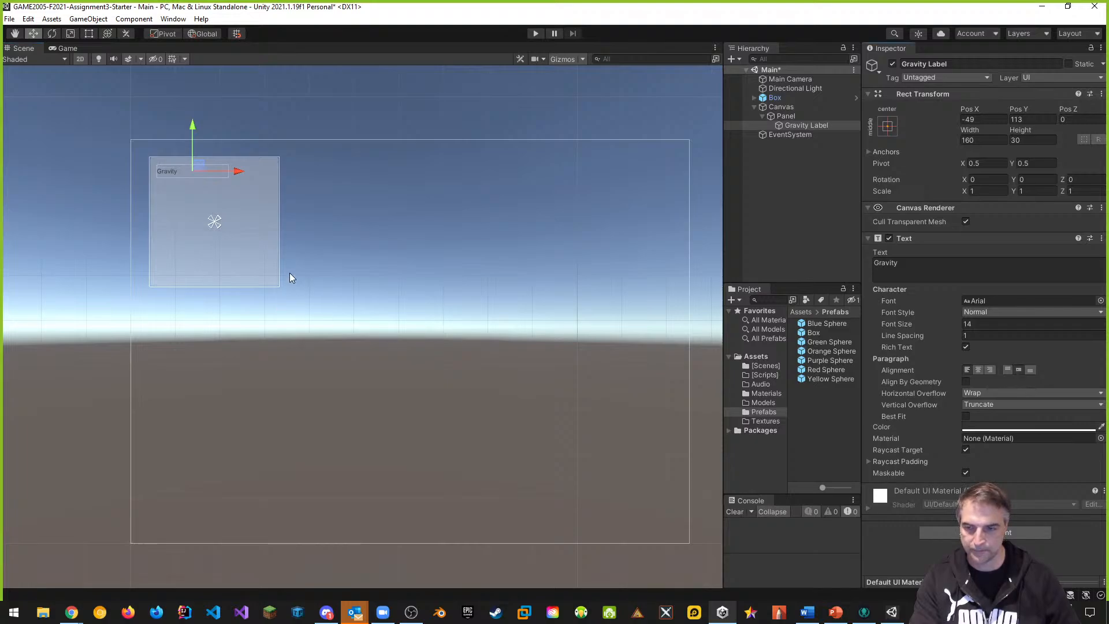
Narrow the Gravity Label's rectangle from its right edge to a width of about 76, keeping its left edge in place
scroll(208, 208, "up", 5)
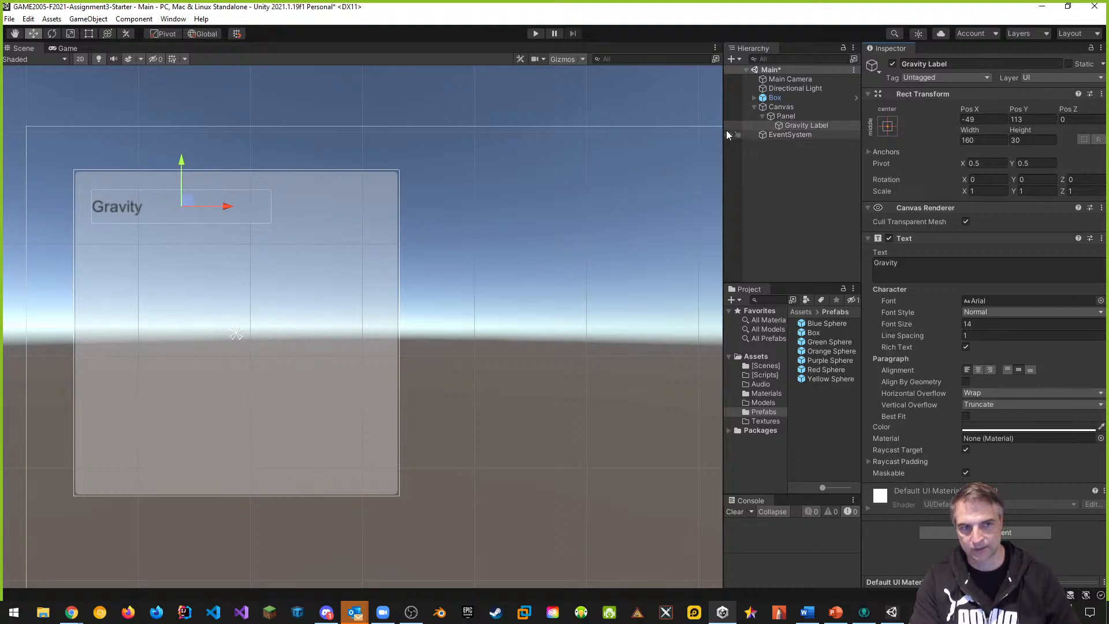
left_click(90, 34)
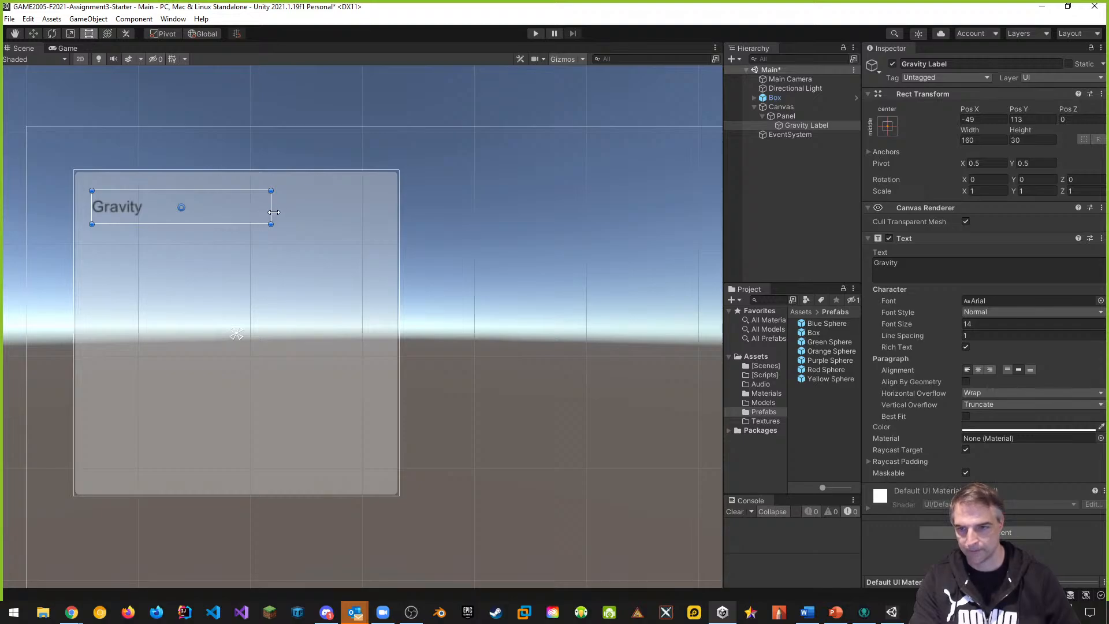
left_click(249, 212)
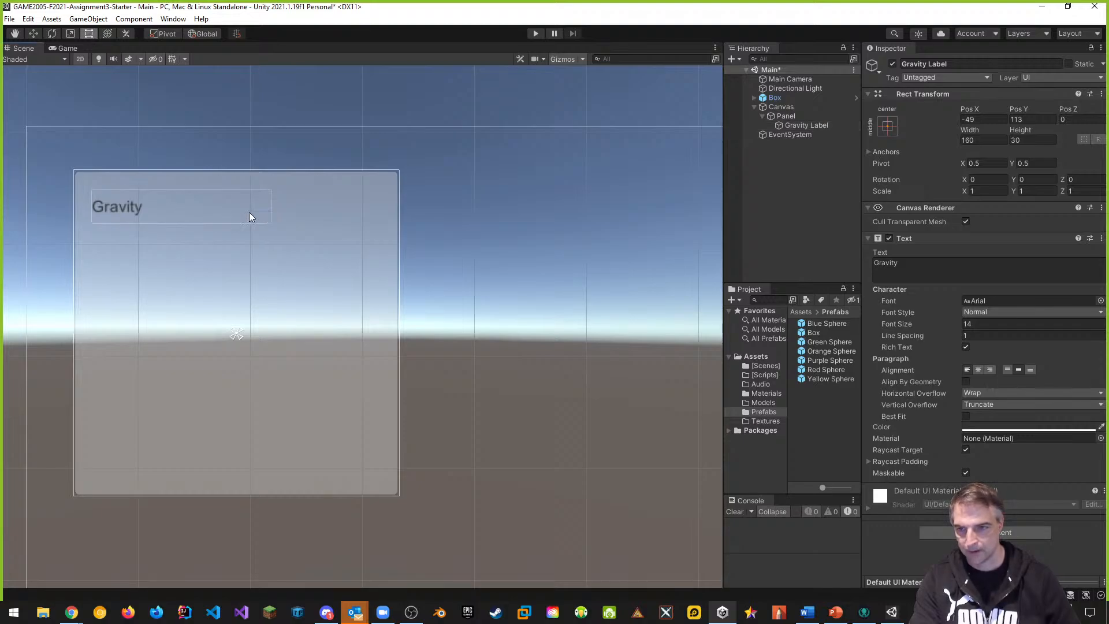
left_click(104, 213)
left_click(811, 125)
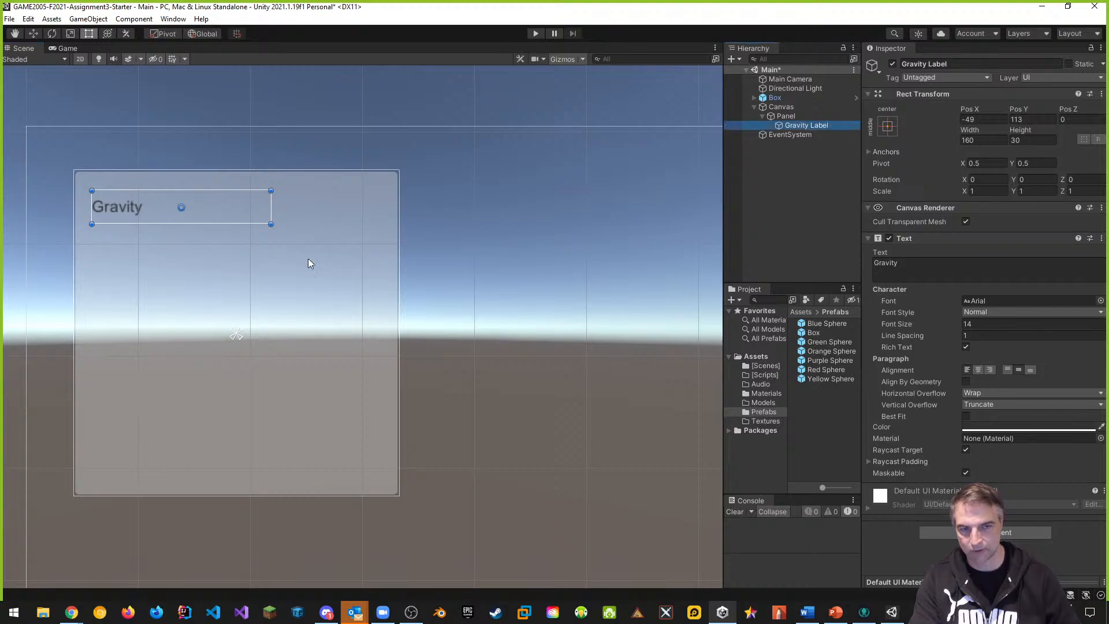
left_click_drag(272, 214, 179, 210)
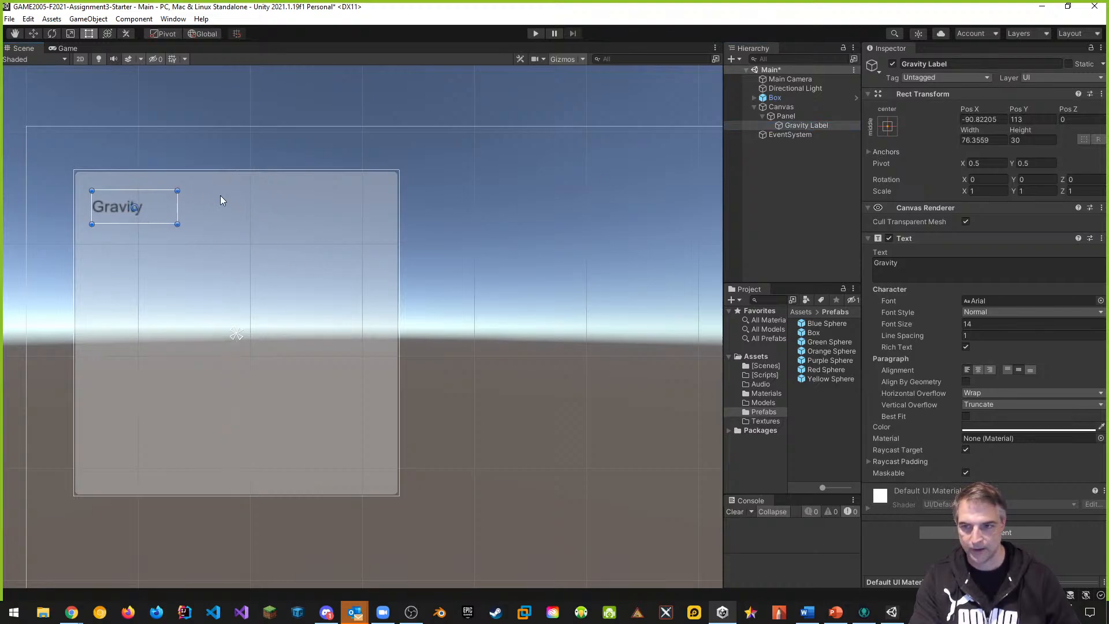
Add a UI Toggle as a child of the Panel
left_click(787, 116)
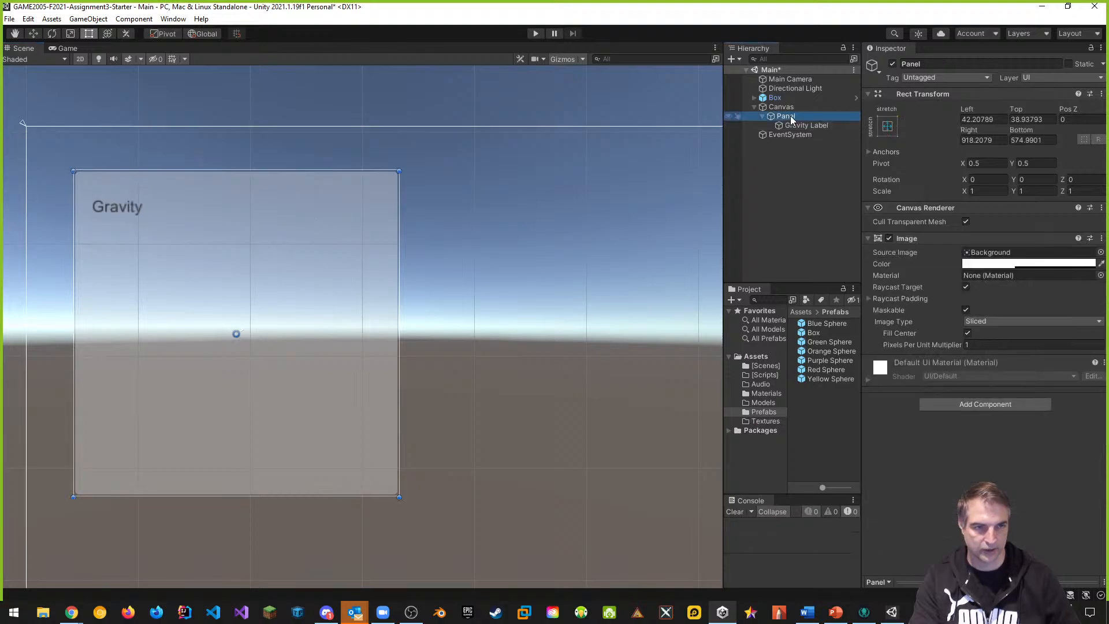
right_click(792, 117)
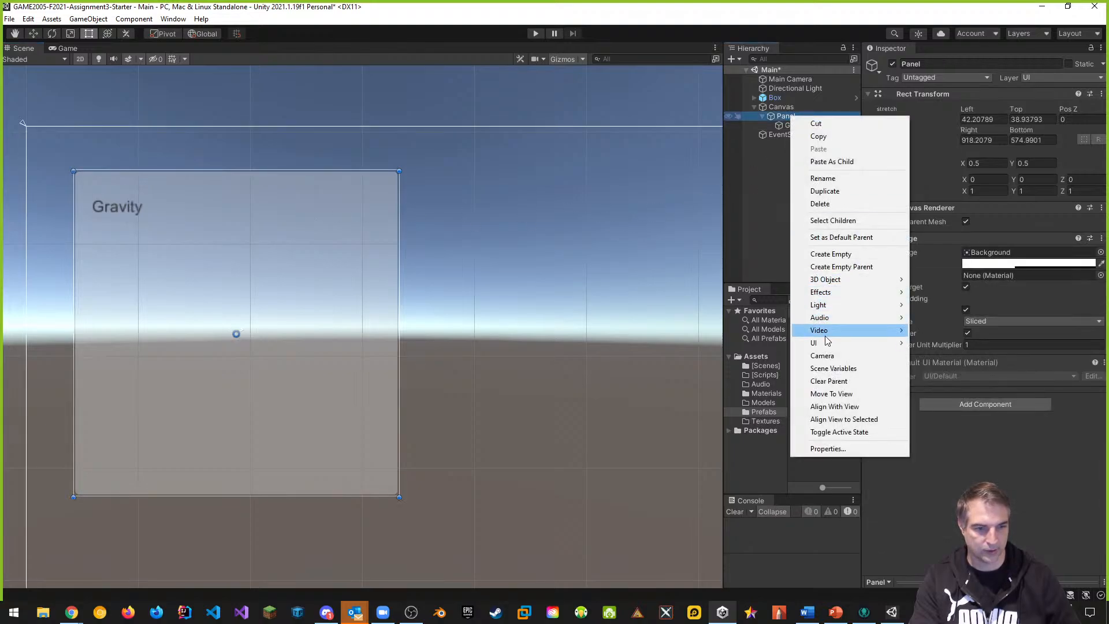
mouse_move(826, 345)
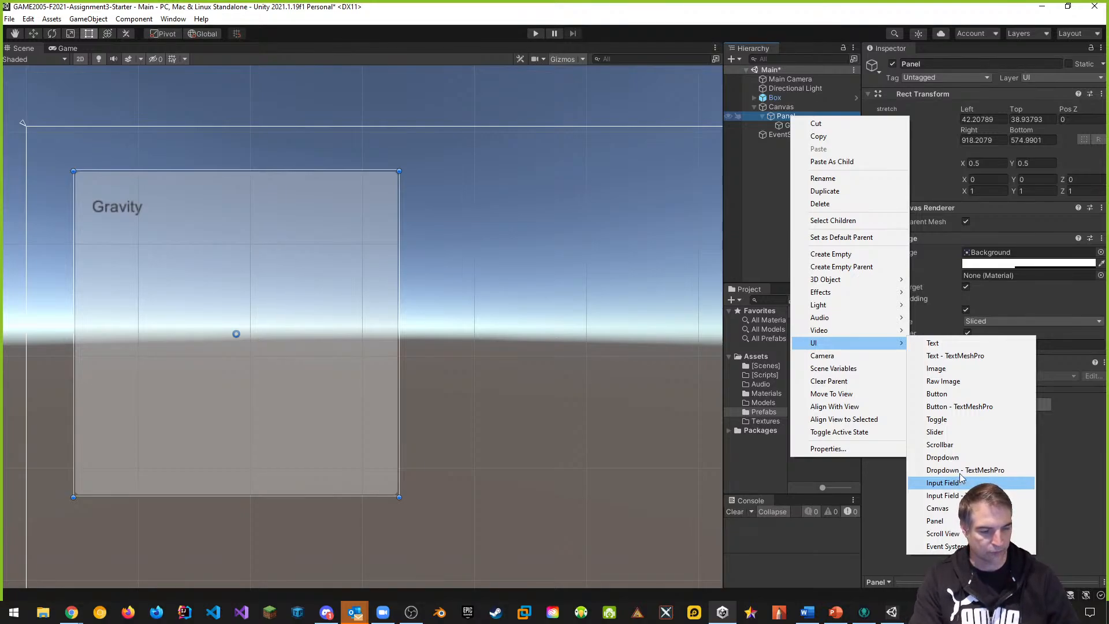
left_click(948, 420)
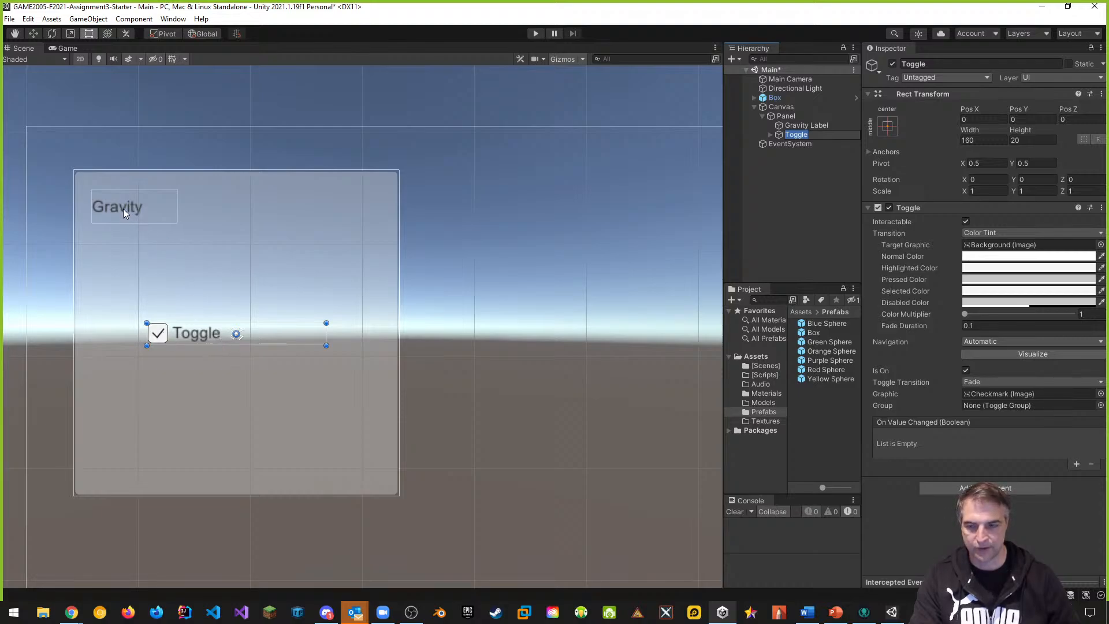
Rename the Gravity Label object under the Panel as "Control Panel"
left_click(793, 128)
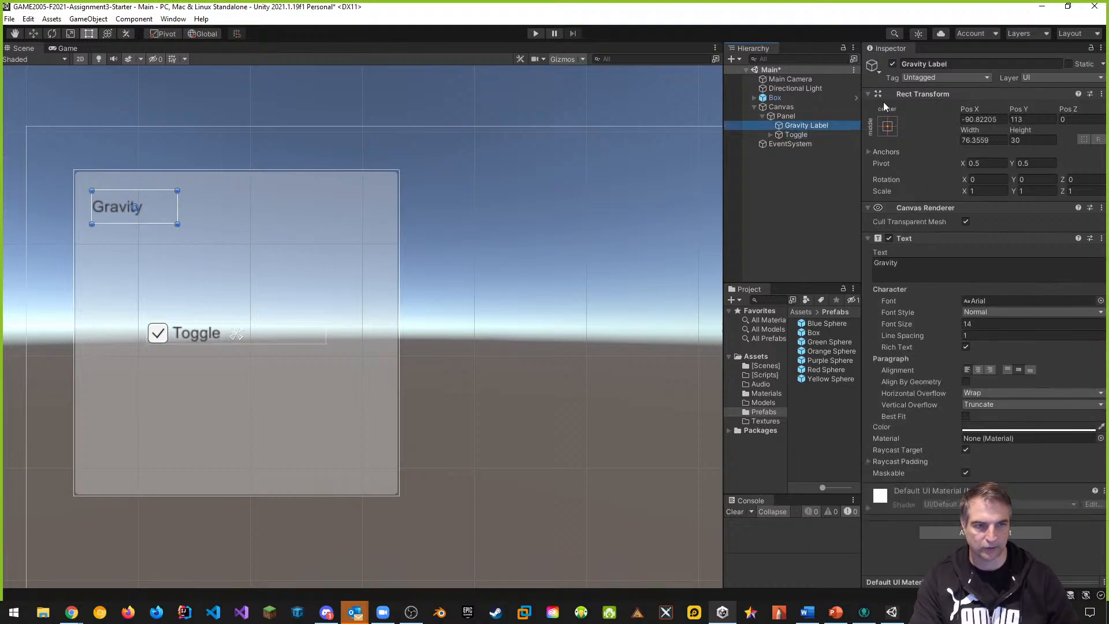
left_click(963, 64)
left_click(963, 65)
left_click_drag(962, 65, 875, 67)
type("Co")
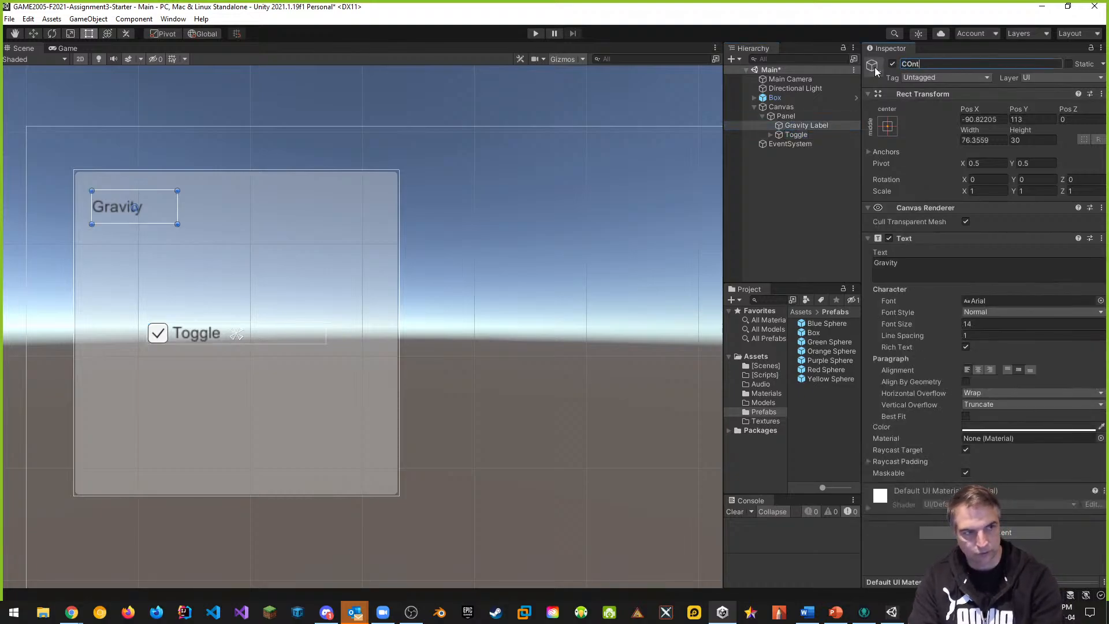
type("ntrol Panel")
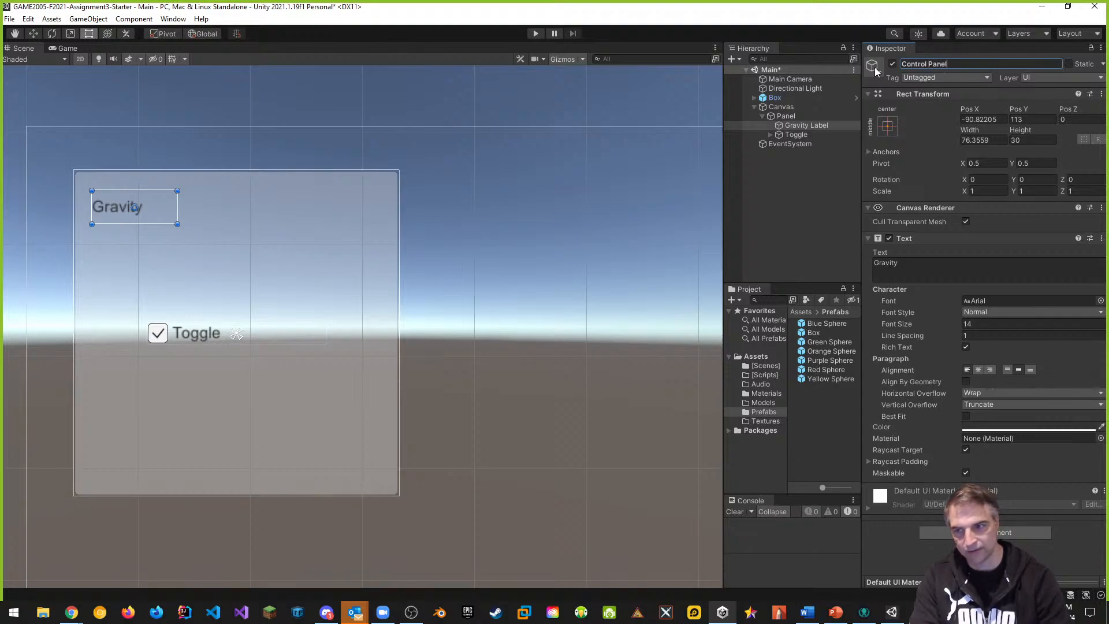
key("Return")
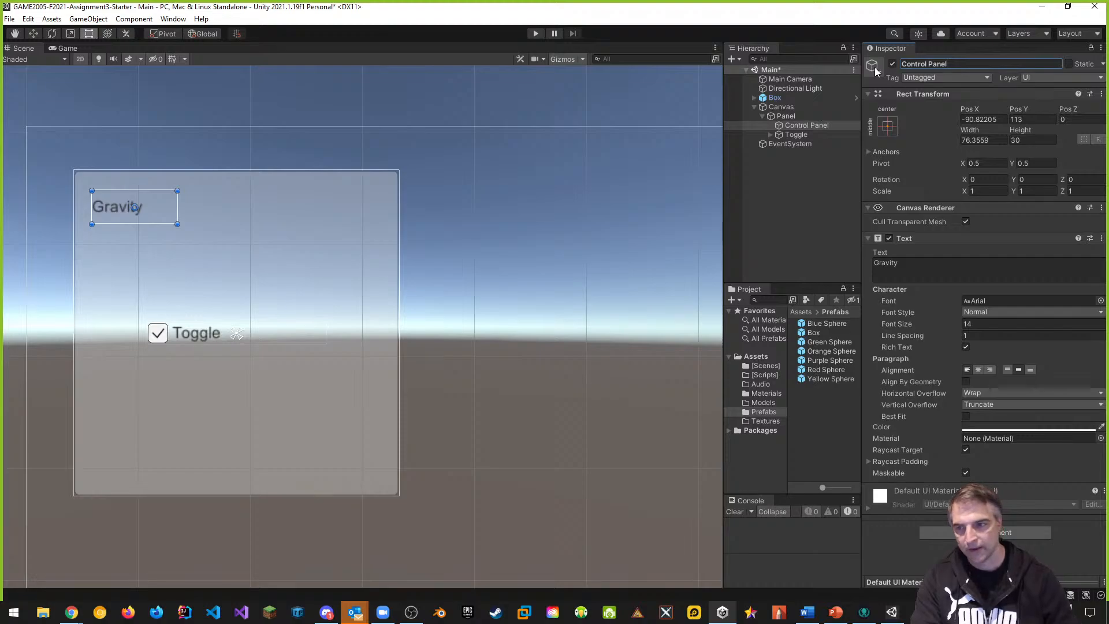
Widen the Control Panel text's rectangle from its right edge to about 132 and set its text to "Control Panel"
left_click_drag(178, 205, 240, 210)
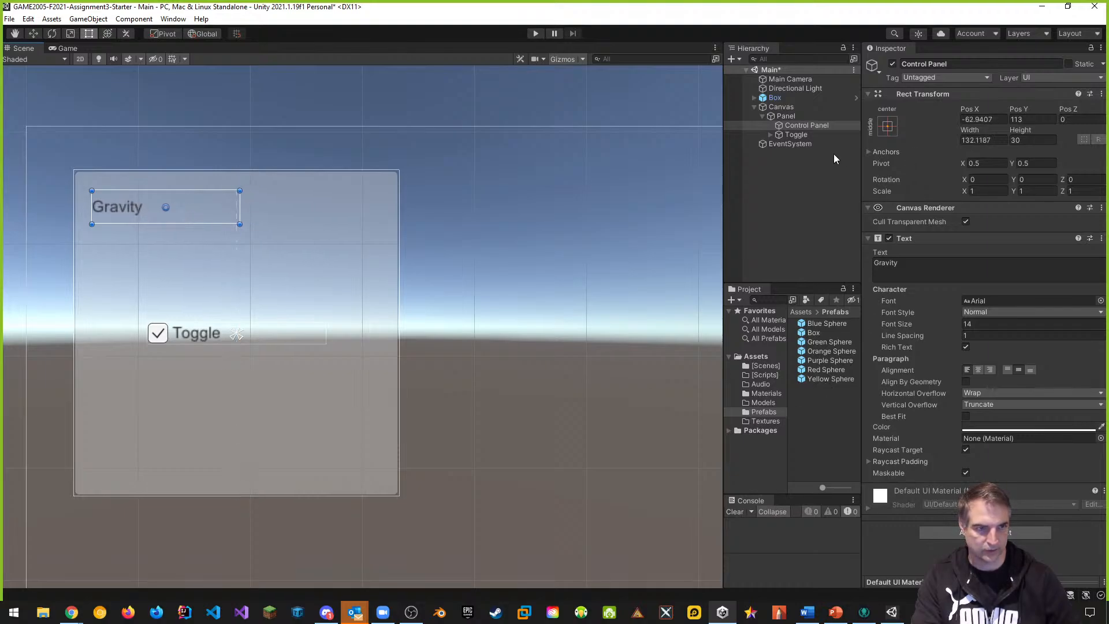
type("C")
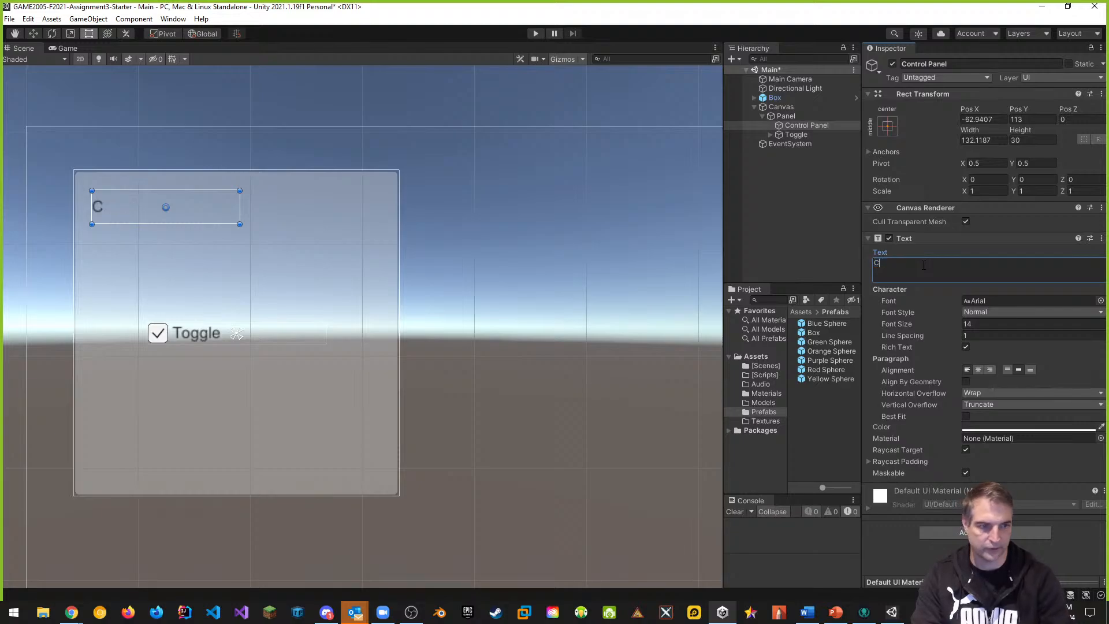
type("ontrol Panel")
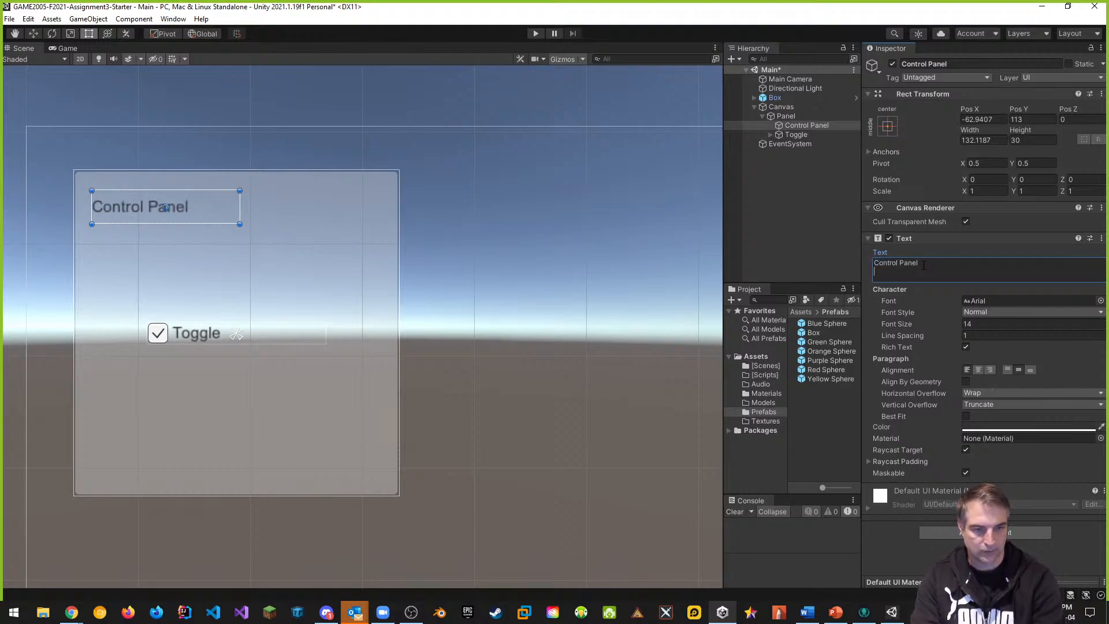
left_click(180, 223)
Center the Control Panel text horizontally in its rectangle and move it to about Pos X 12.4 and Pos Y 128.4
left_click(35, 34)
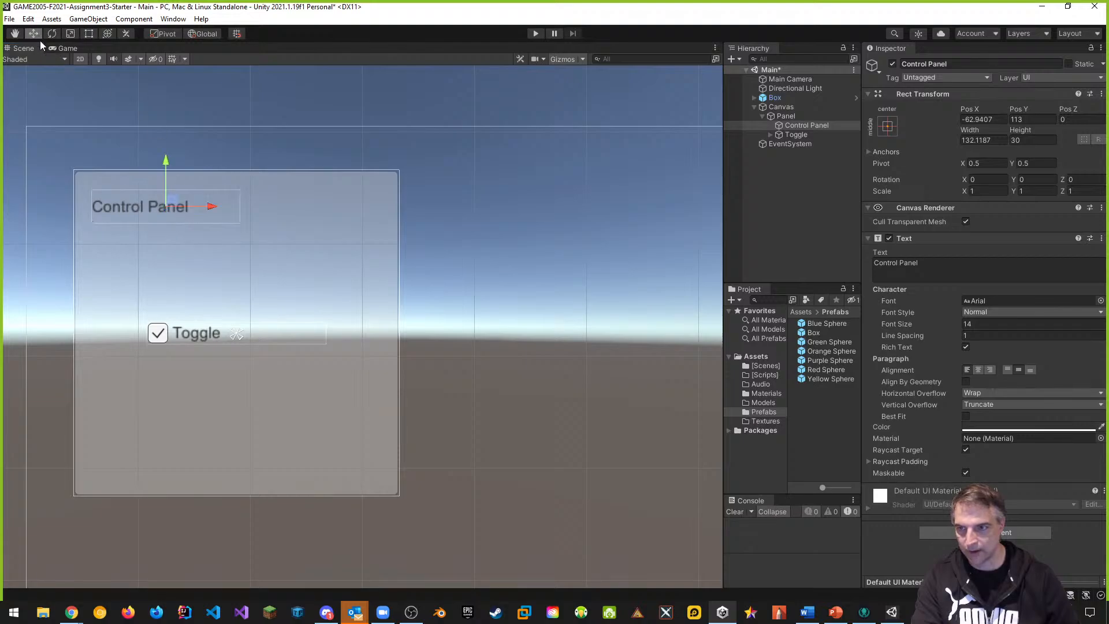
left_click_drag(166, 158, 167, 147)
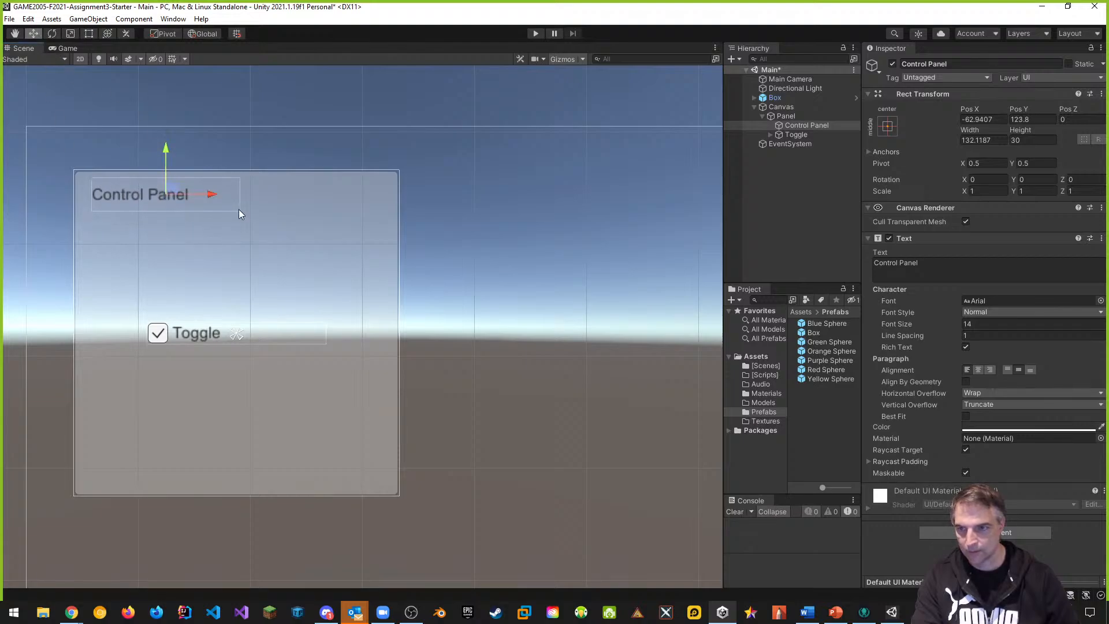
left_click(981, 370)
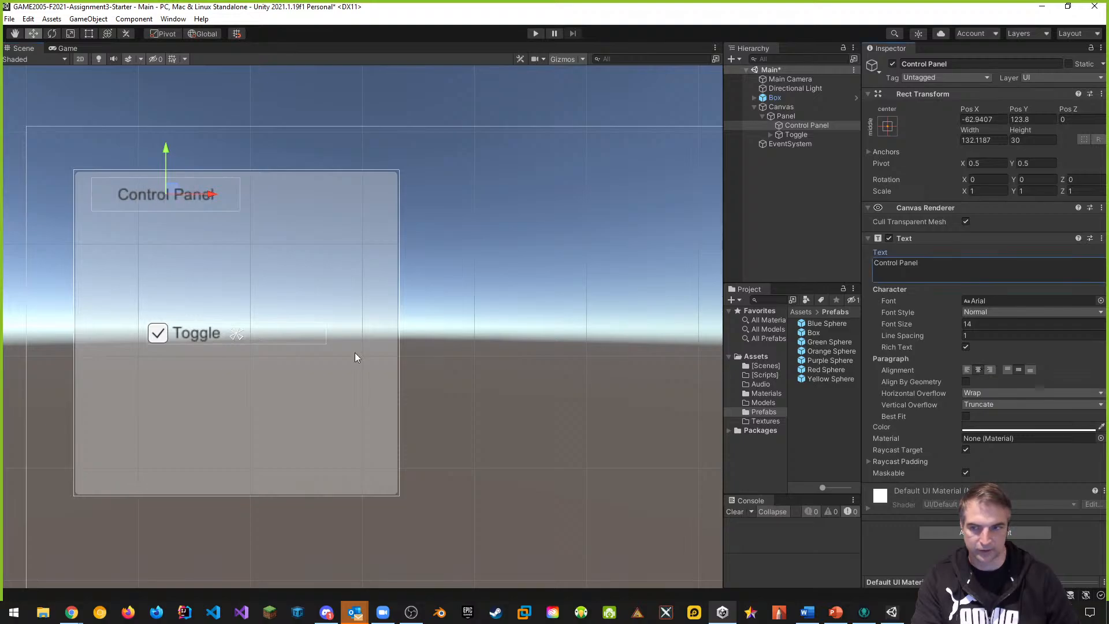
left_click_drag(215, 197, 297, 191)
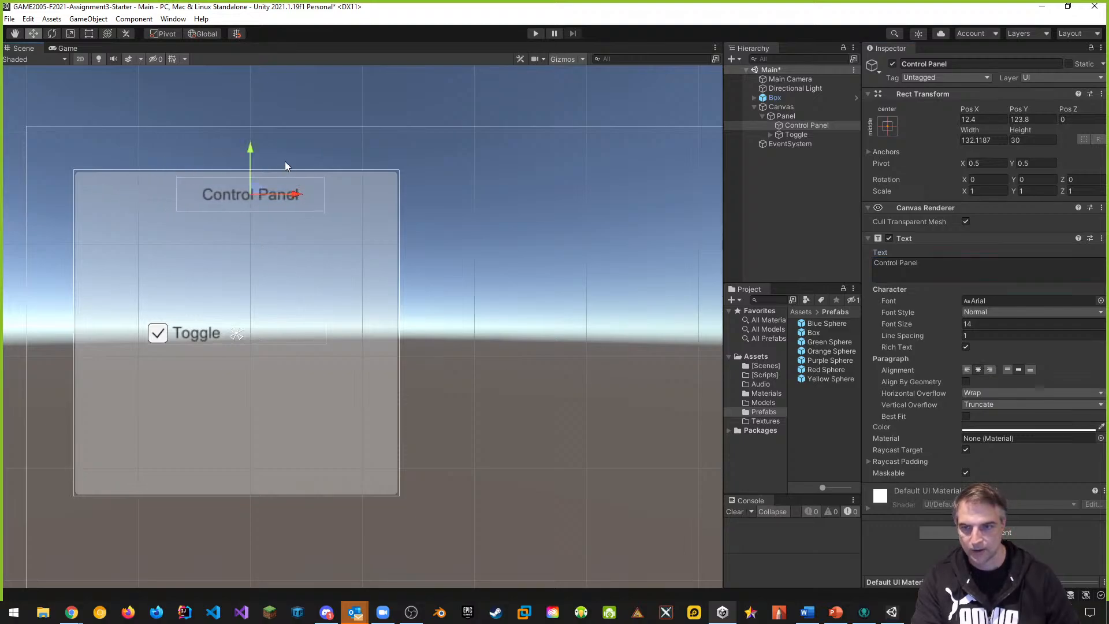
left_click_drag(251, 151, 249, 143)
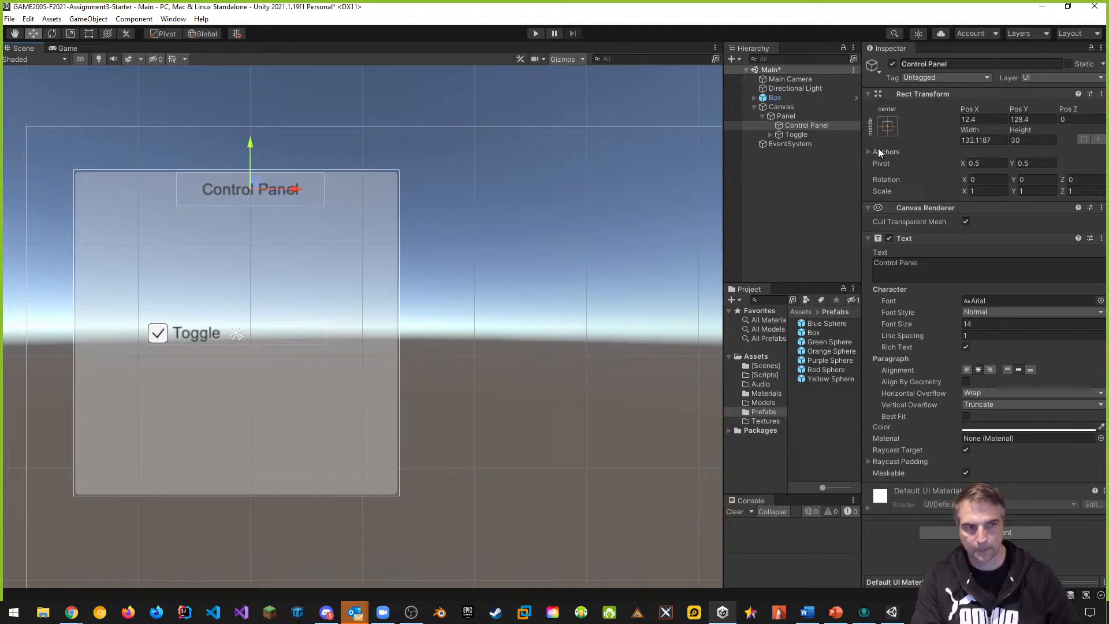
Anchor and position the Control Panel title at the Panel's top center, and lower it to about Pos Y -31
left_click(888, 126)
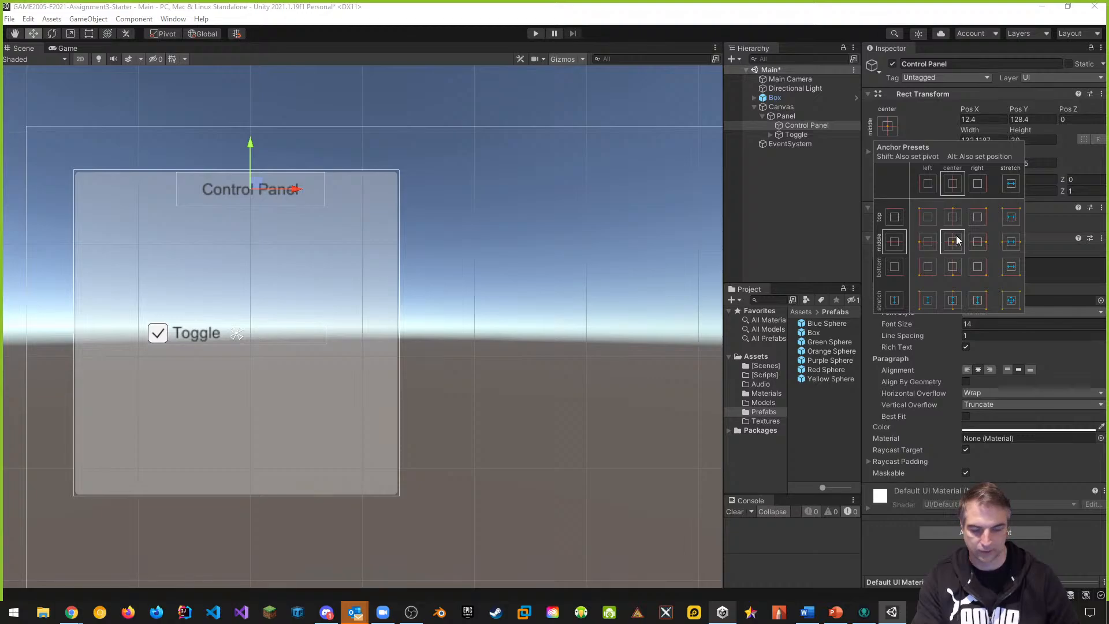
key("shift+alt")
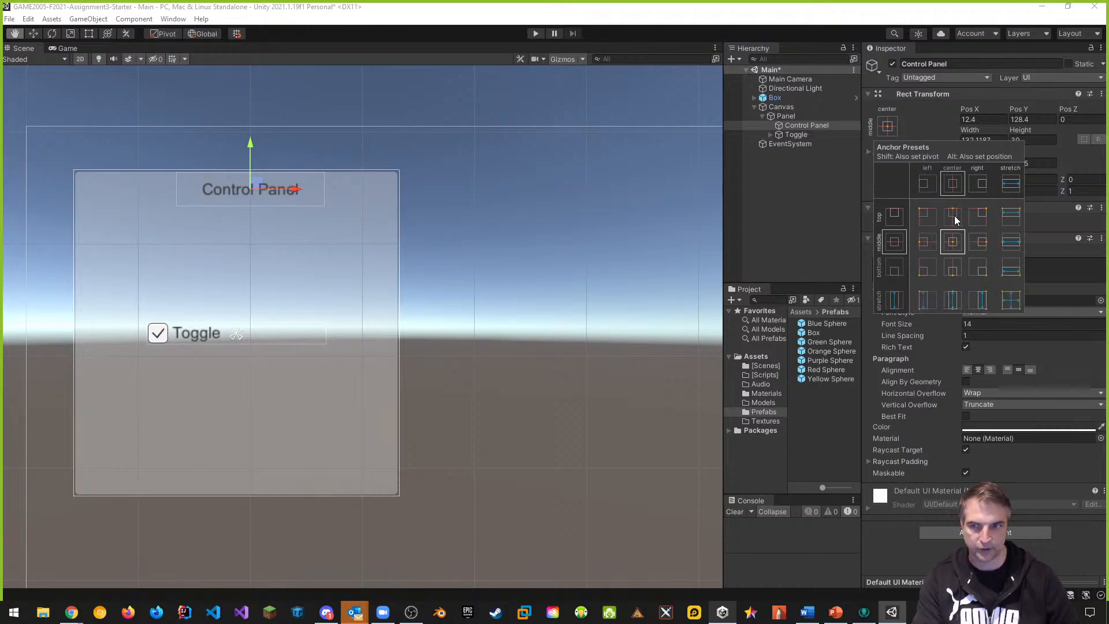
left_click(954, 216, "alt+shift")
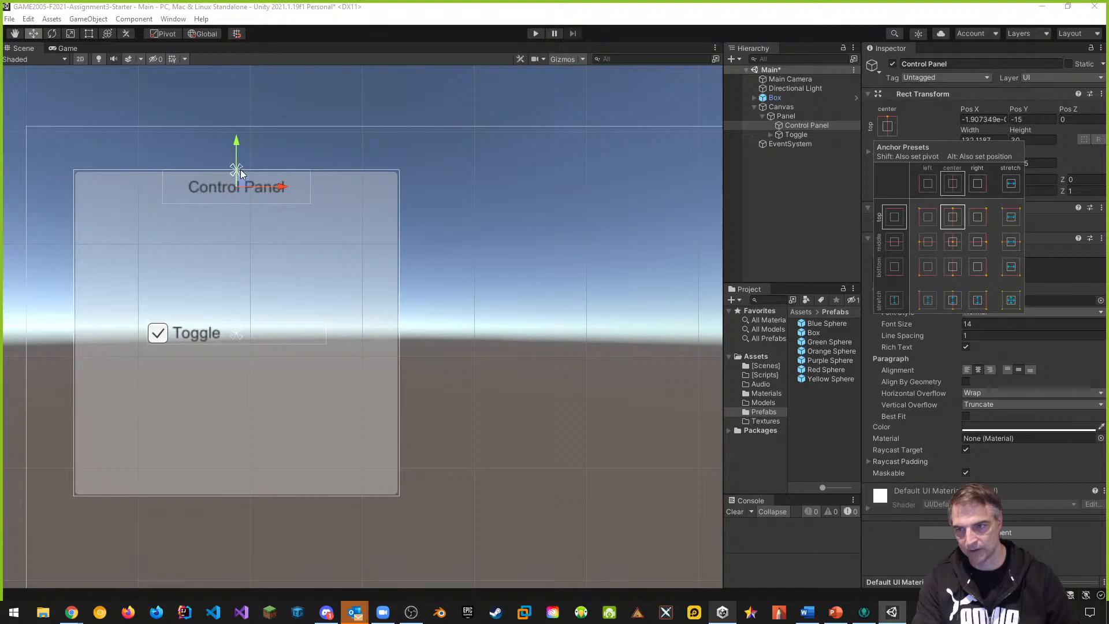
left_click_drag(237, 143, 236, 160)
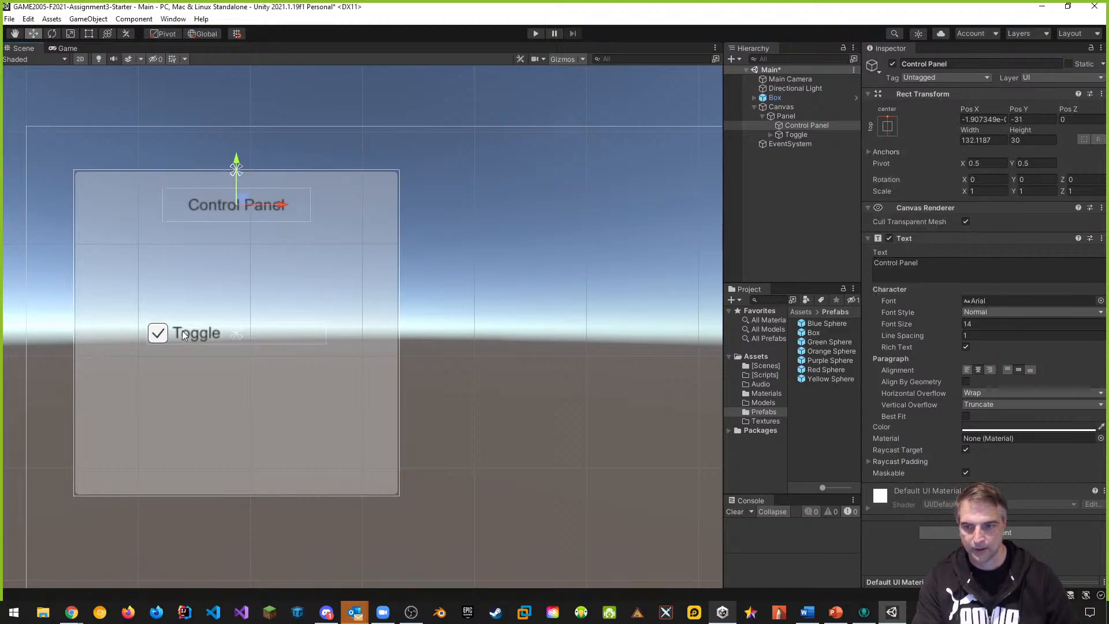
Move the Toggle below the title near the Panel's left edge, at about Pos X -58.3 and Pos Y 74.9
left_click(796, 134)
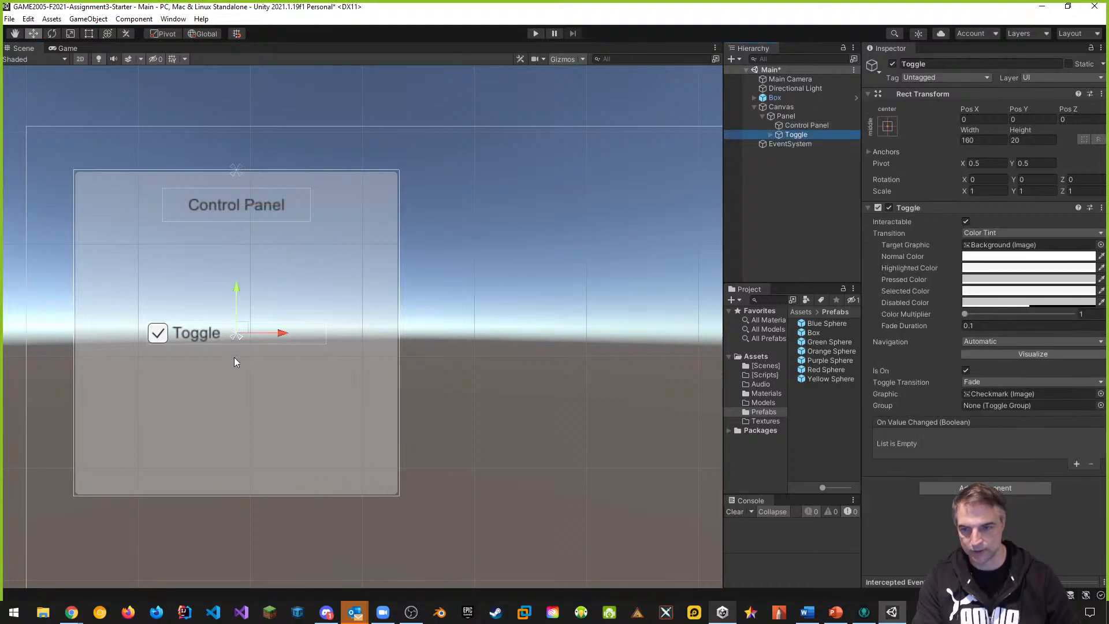
left_click_drag(240, 295, 237, 205)
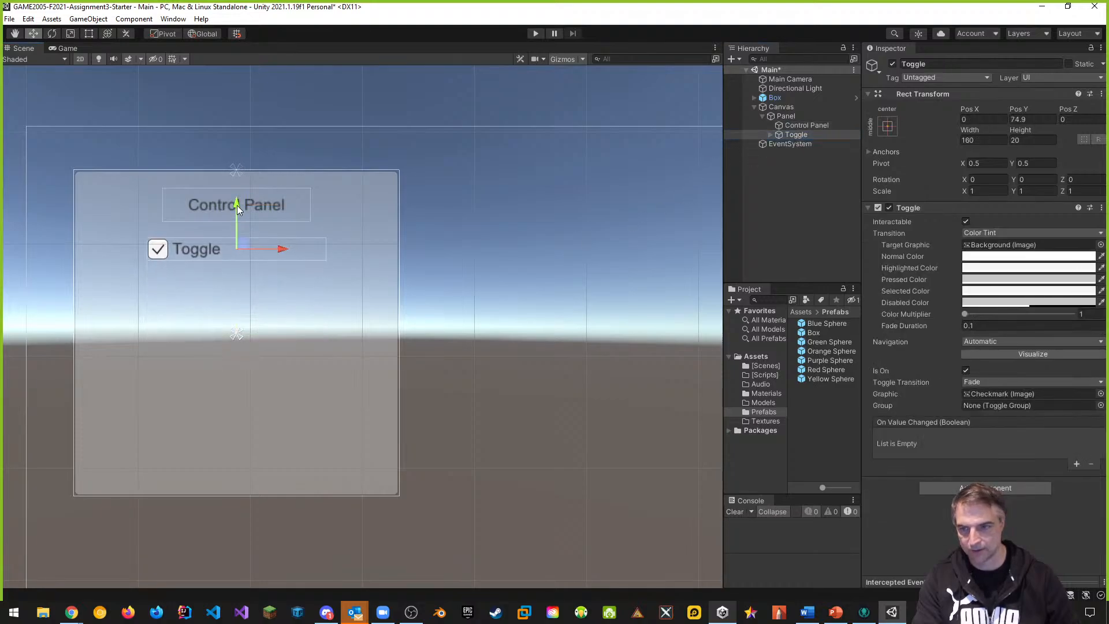
left_click_drag(283, 253, 216, 248)
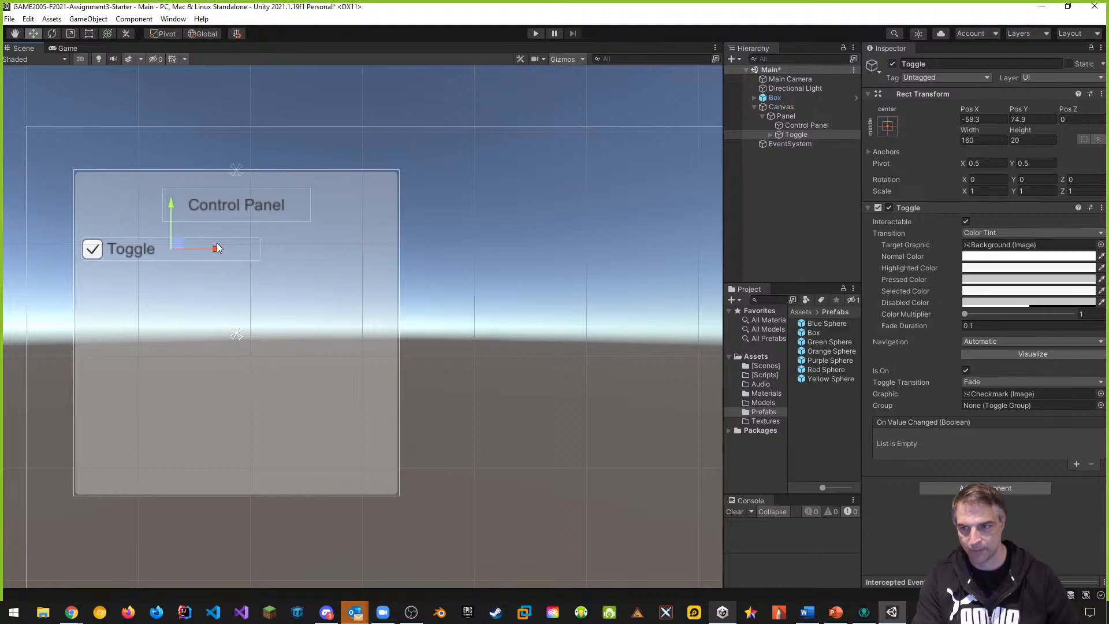
Look through the Toggle's child objects and rename its Label as "Gravity Label"
left_click(770, 135)
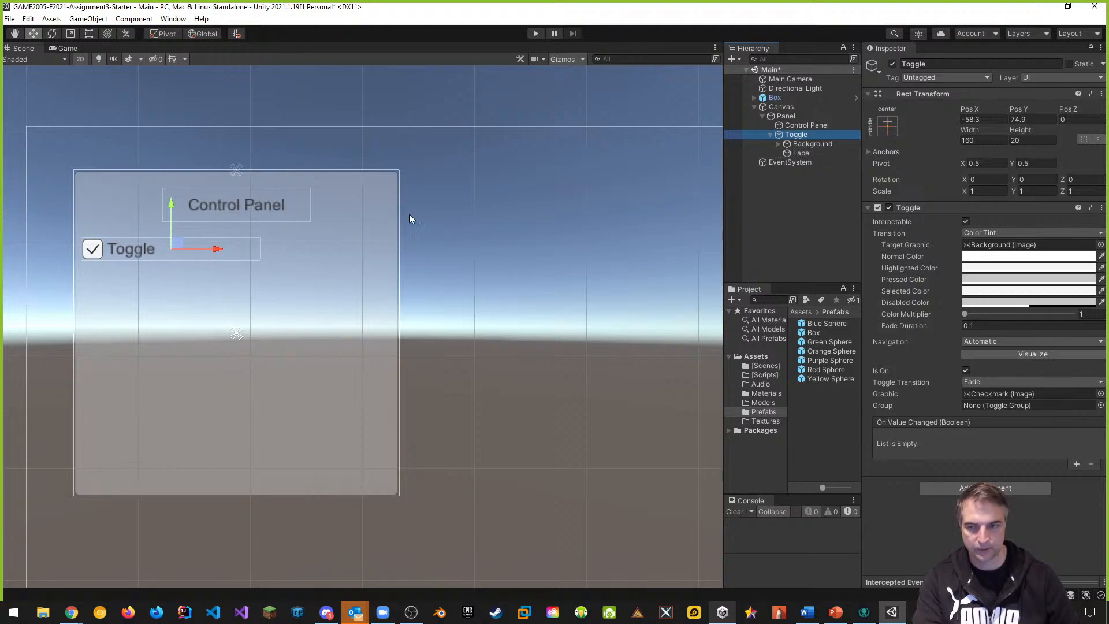
left_click(783, 143)
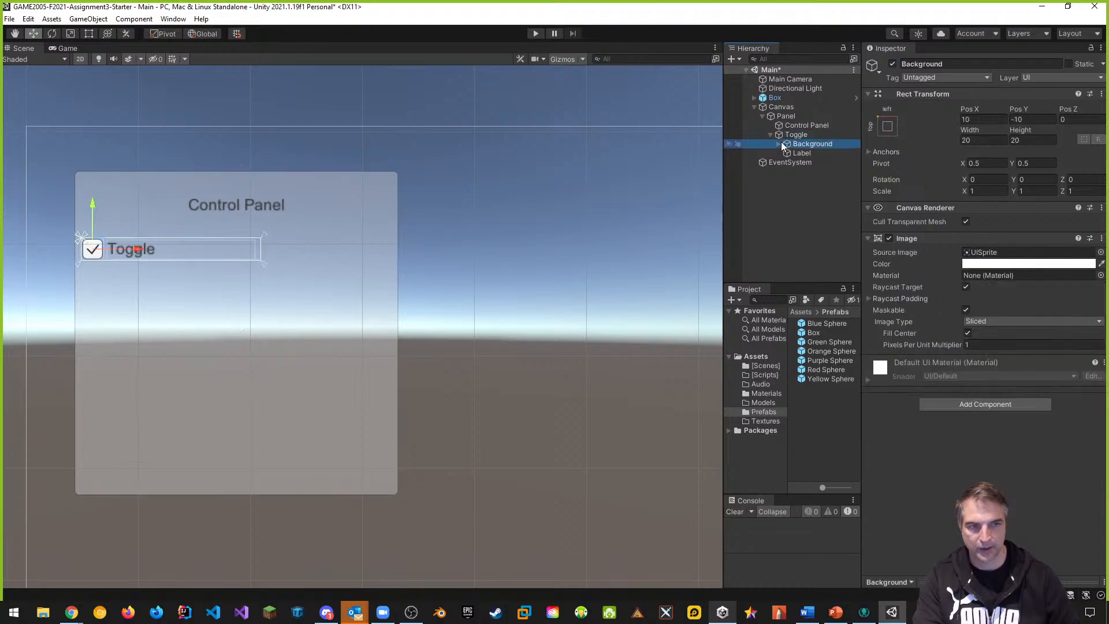
left_click(779, 143)
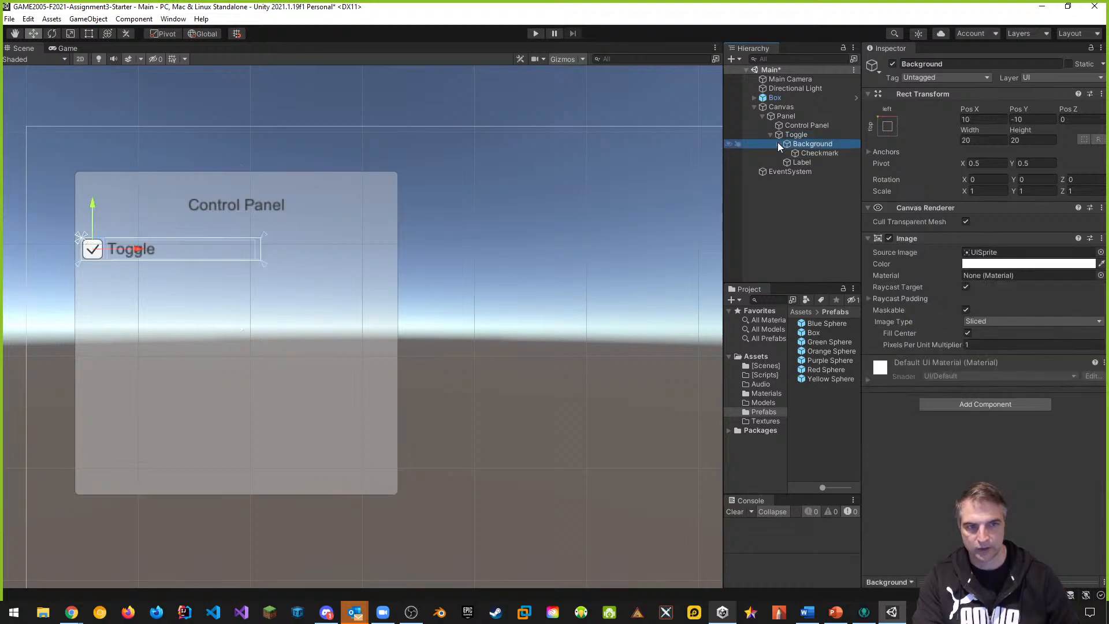
left_click(820, 153)
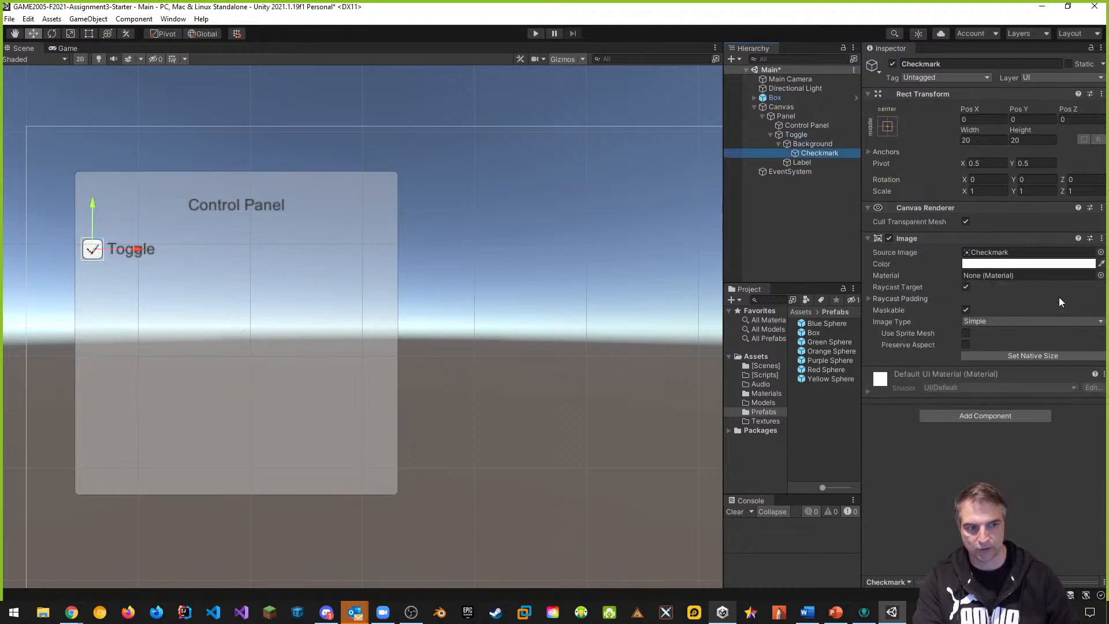
left_click(802, 163)
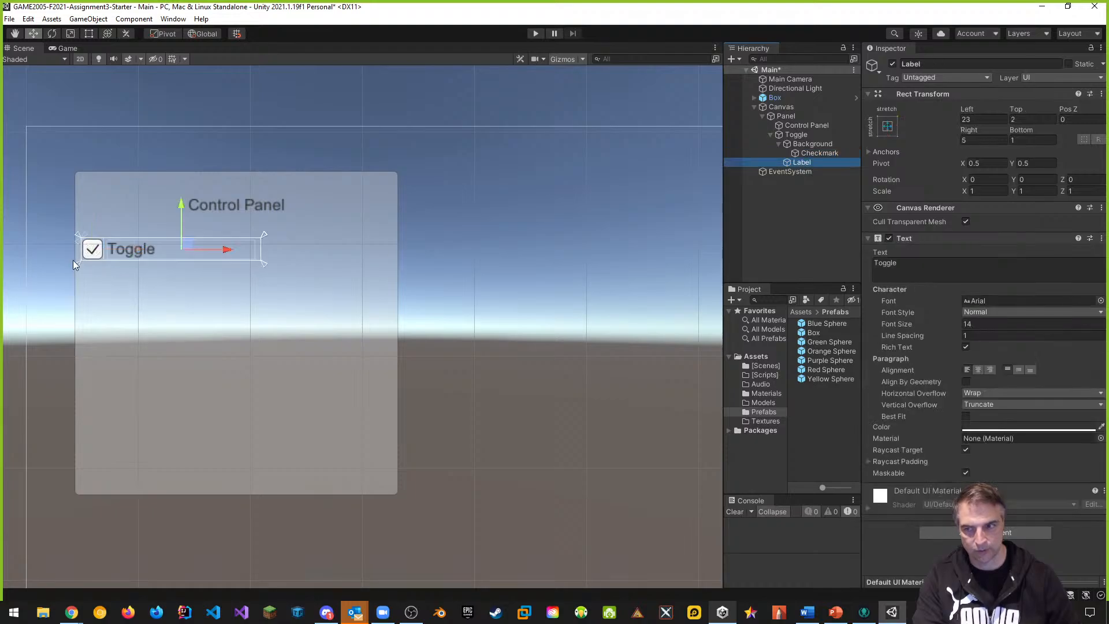
left_click(927, 64)
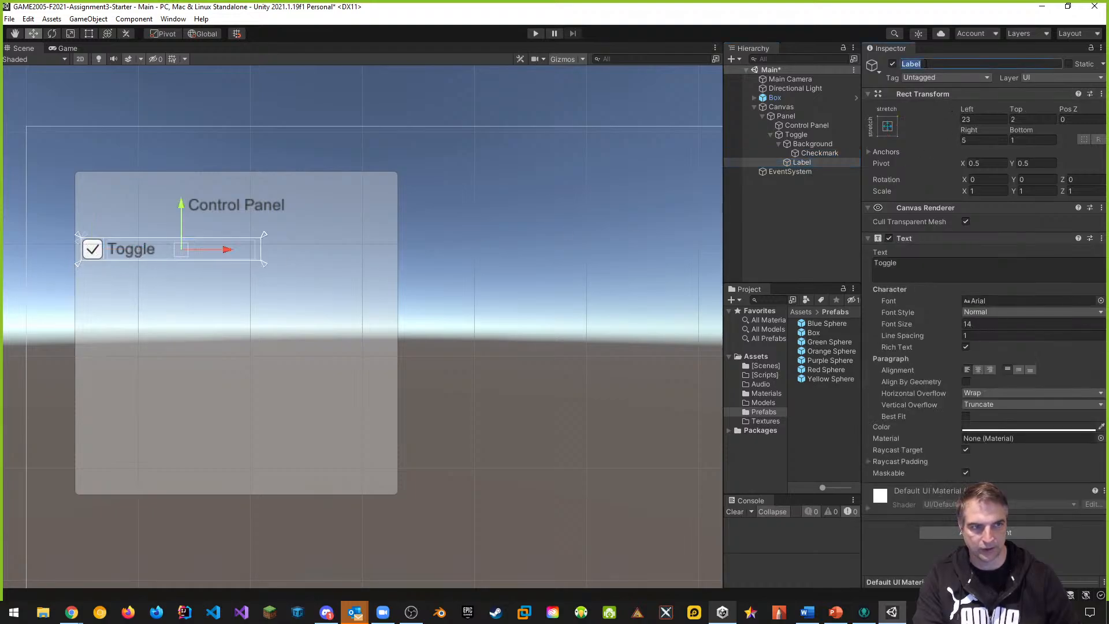
type("Gravity")
key("Return")
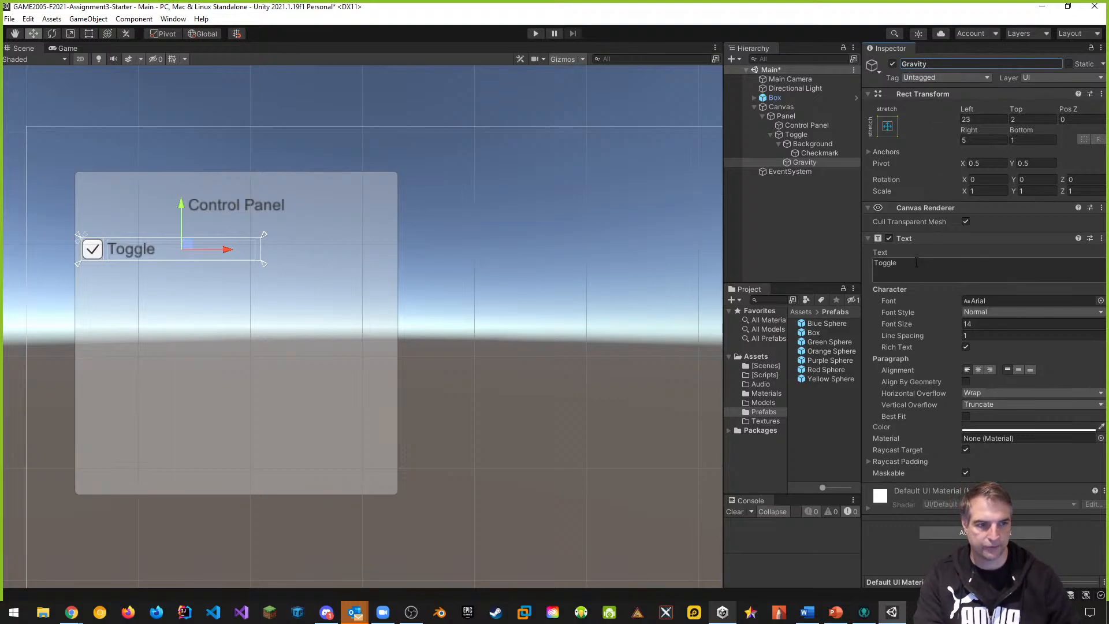
left_click(945, 64)
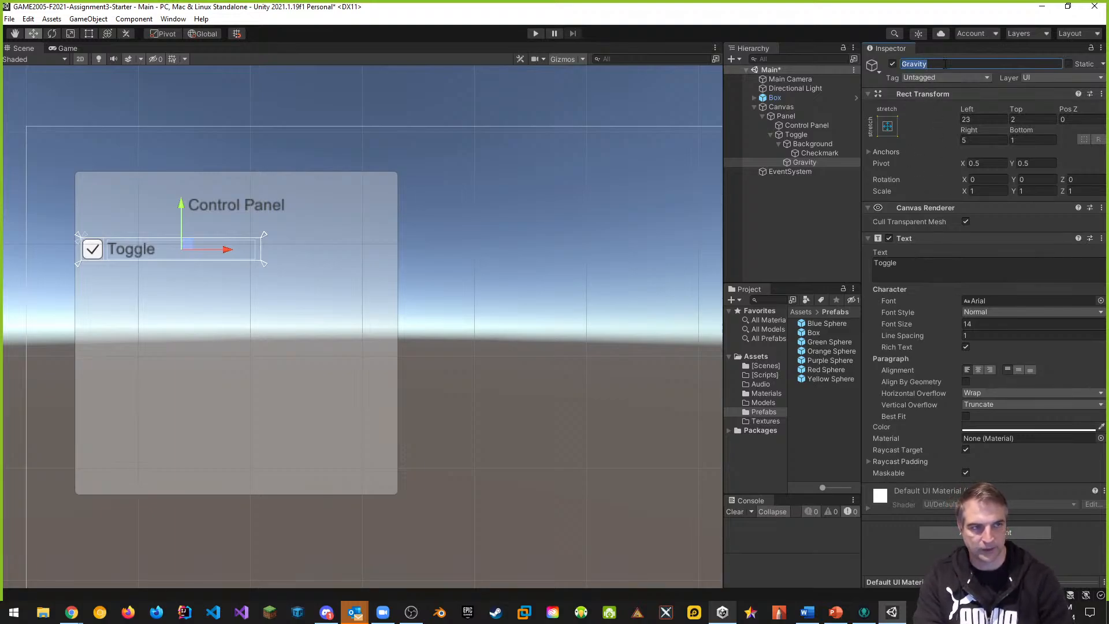
left_click(945, 64)
type("Label")
key("Return")
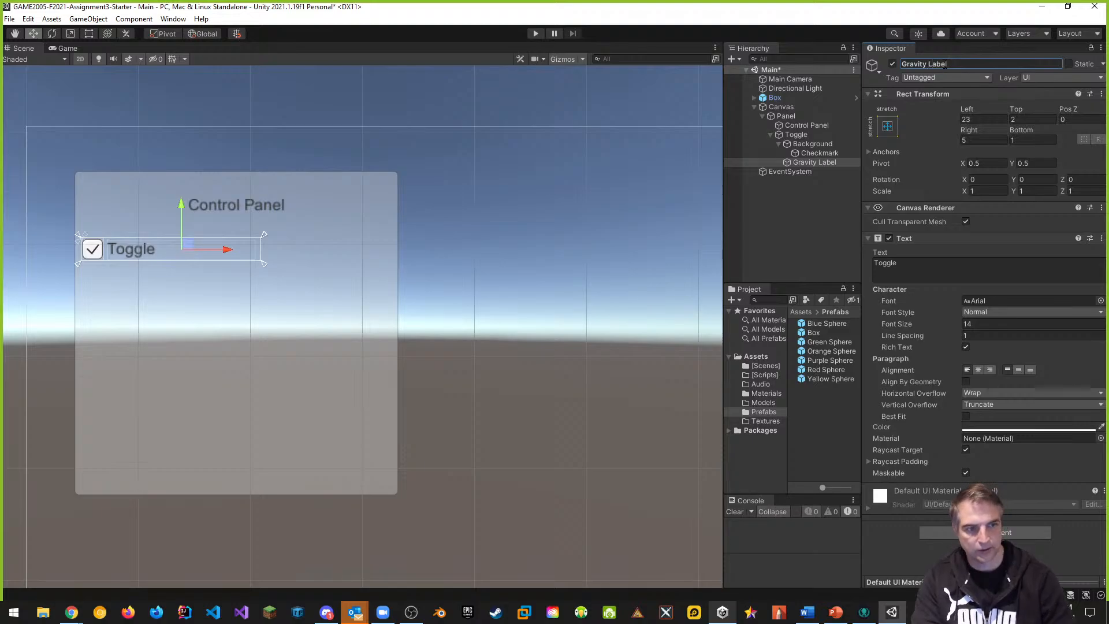
Set the Toggle's label text to "Gravity" and save the scene
left_click(907, 262)
type("Gravity")
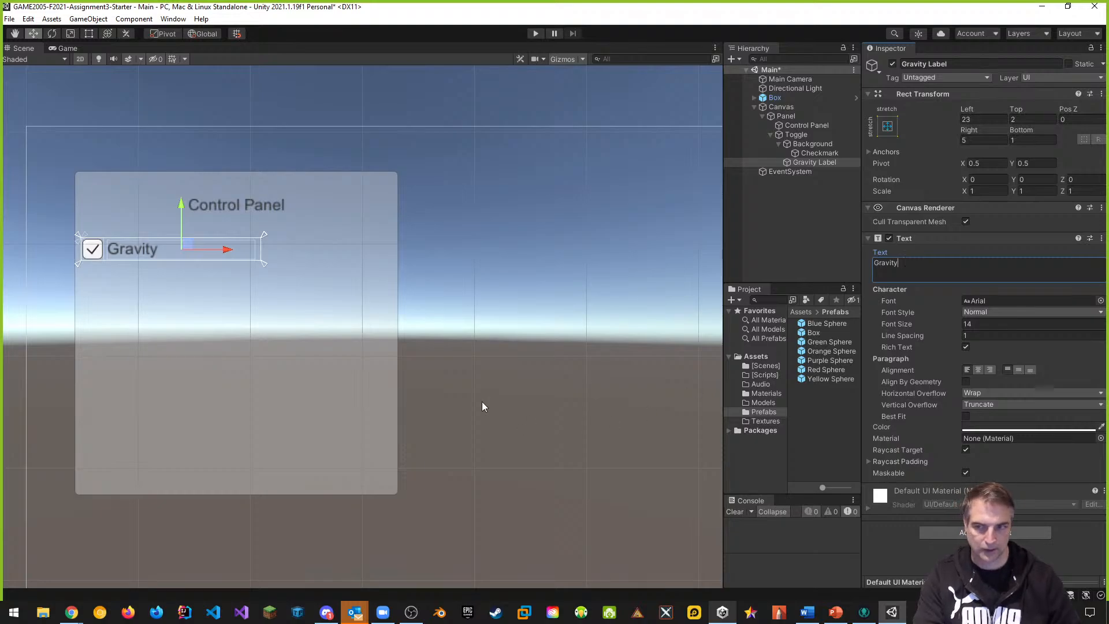
left_click(369, 328)
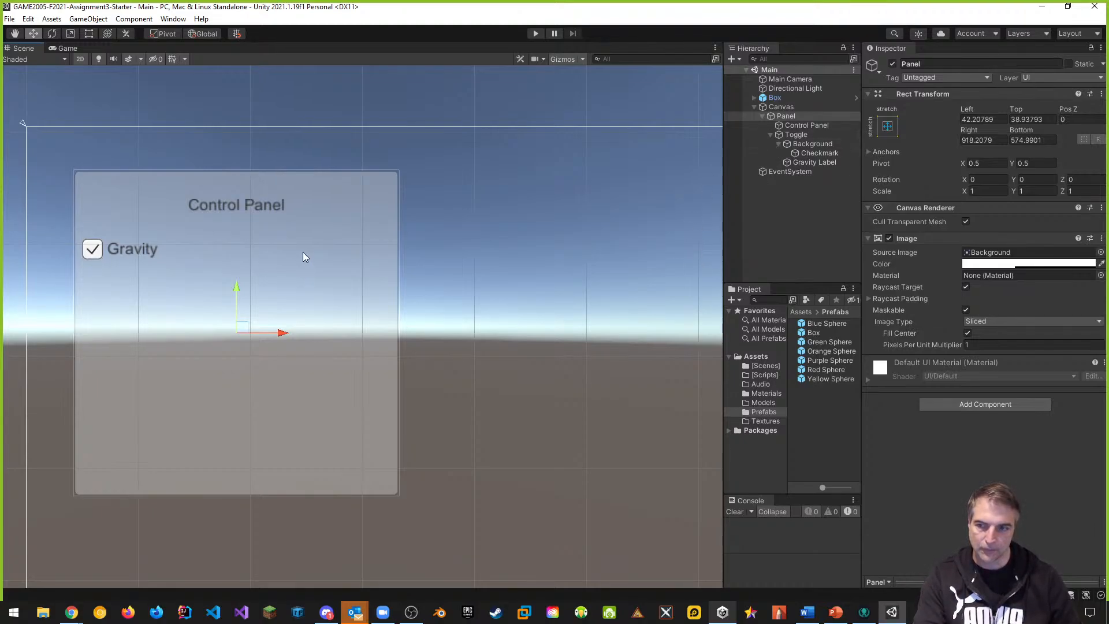
Try alpha values of 29 and 30 for the Panel's image color in the Game view, and set it back to 100
left_click(67, 49)
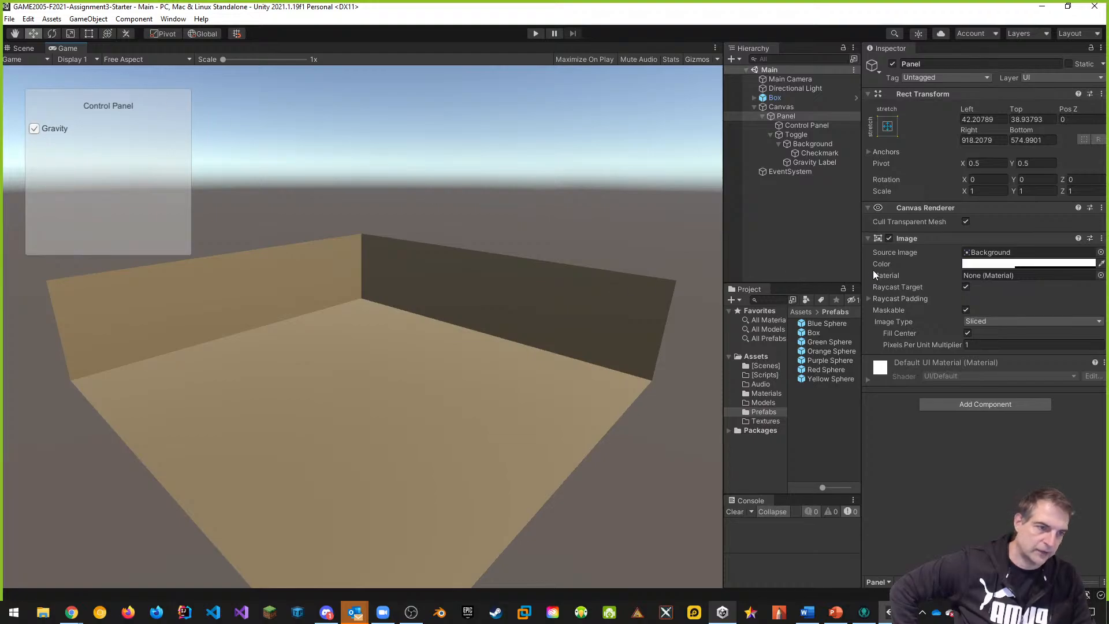
left_click(785, 116)
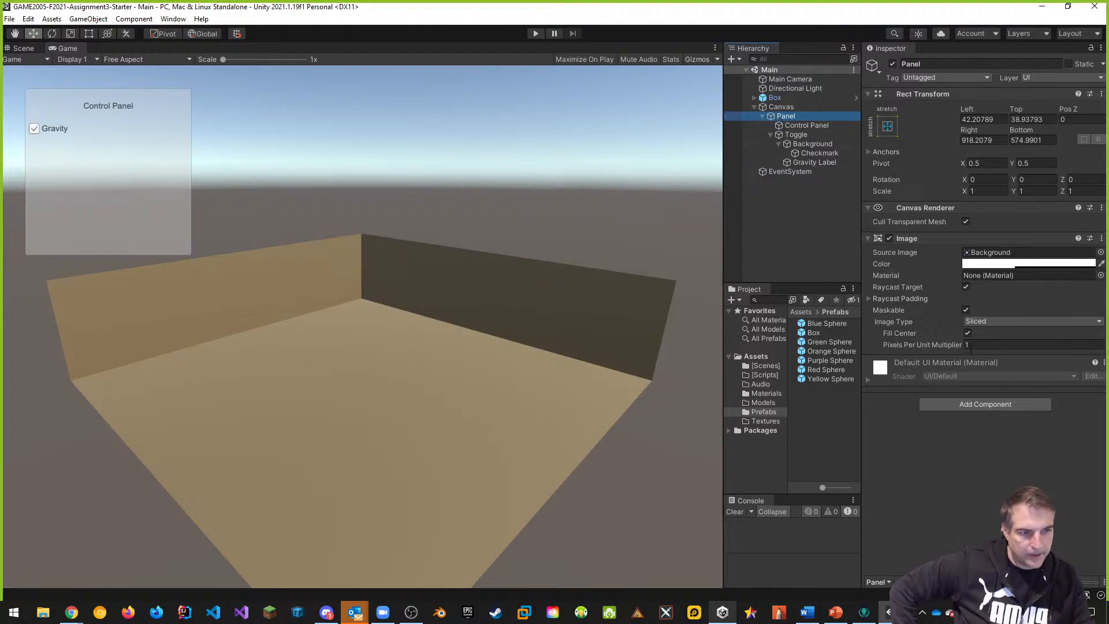
left_click(987, 266)
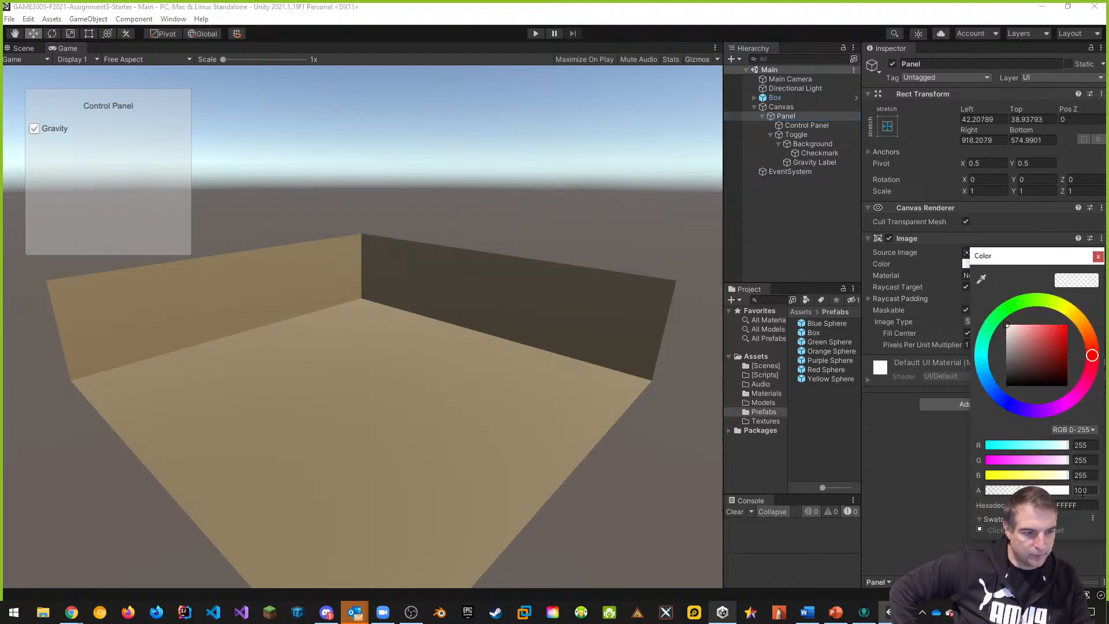
left_click(1082, 490)
type("98")
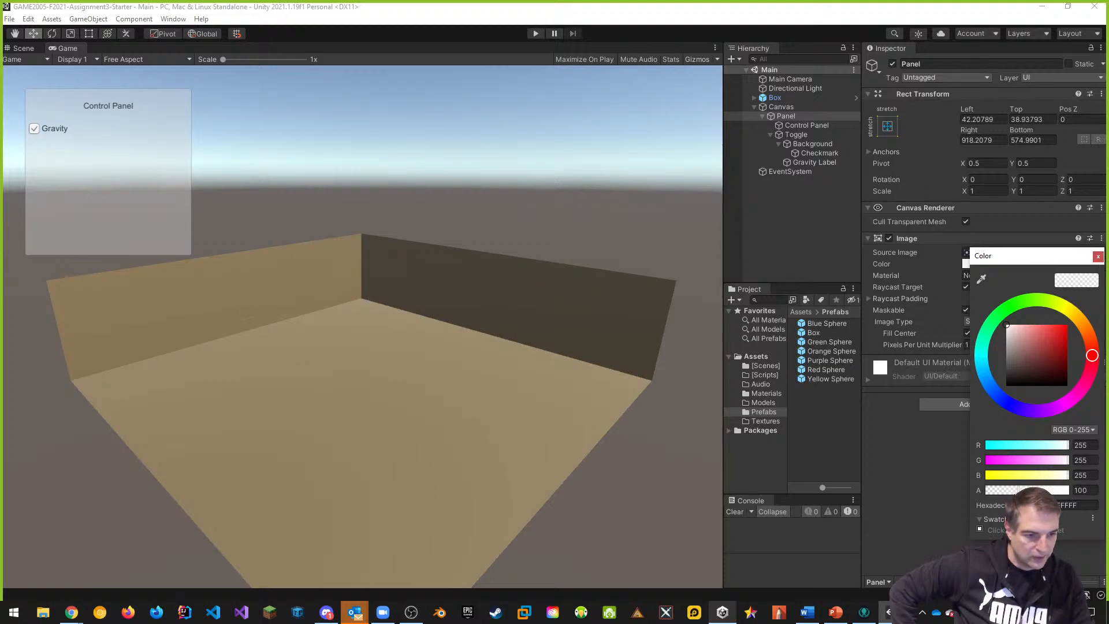
left_click_drag(1018, 491, 996, 491)
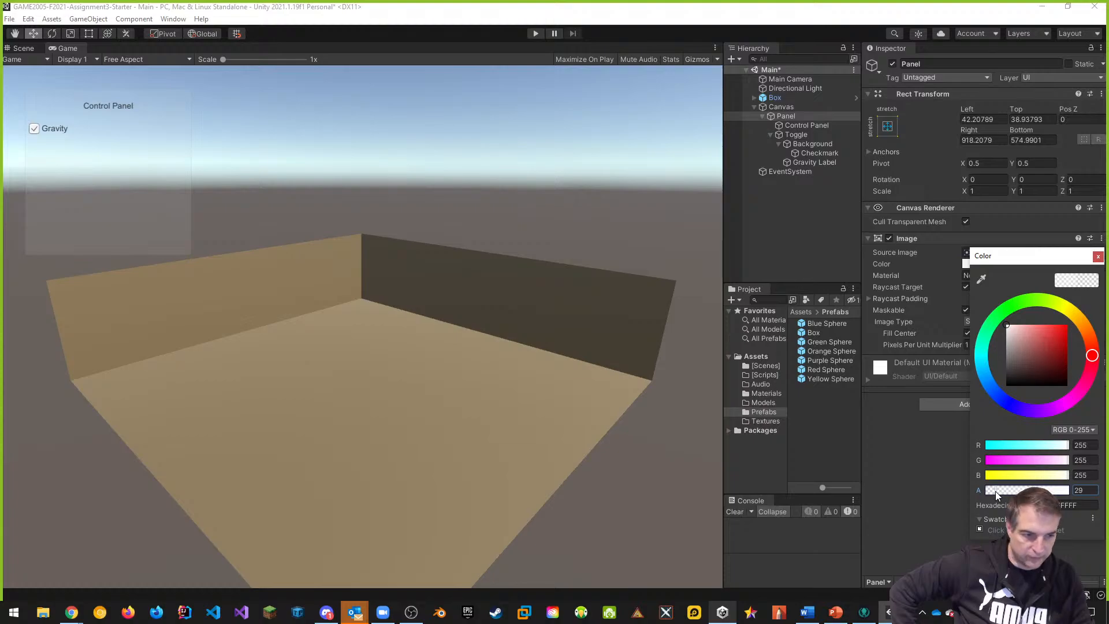
left_click(1085, 490)
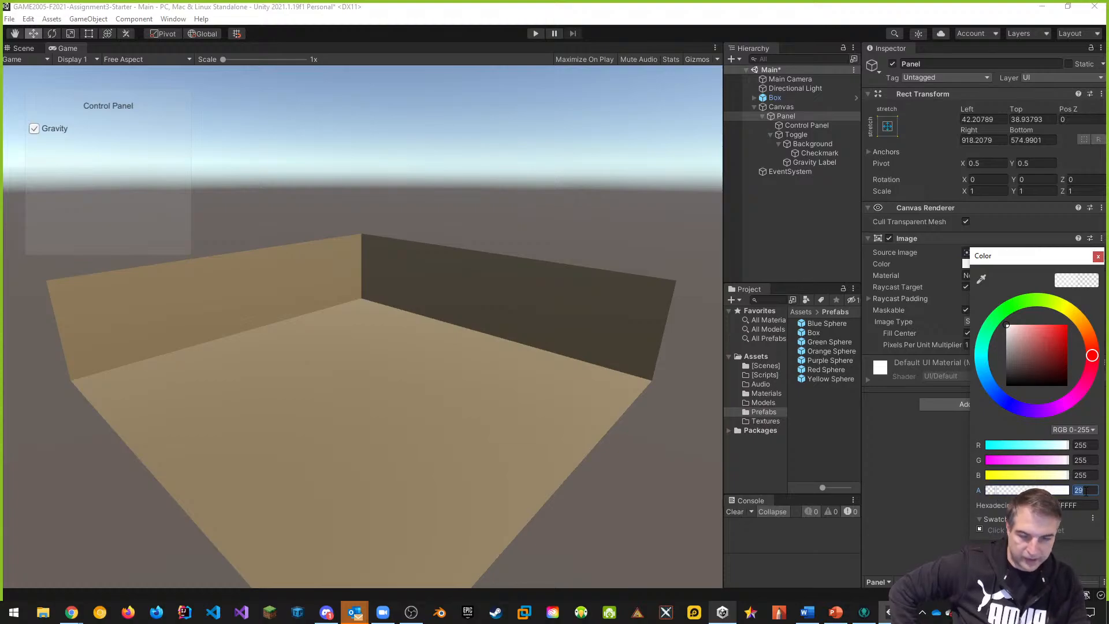
type("30")
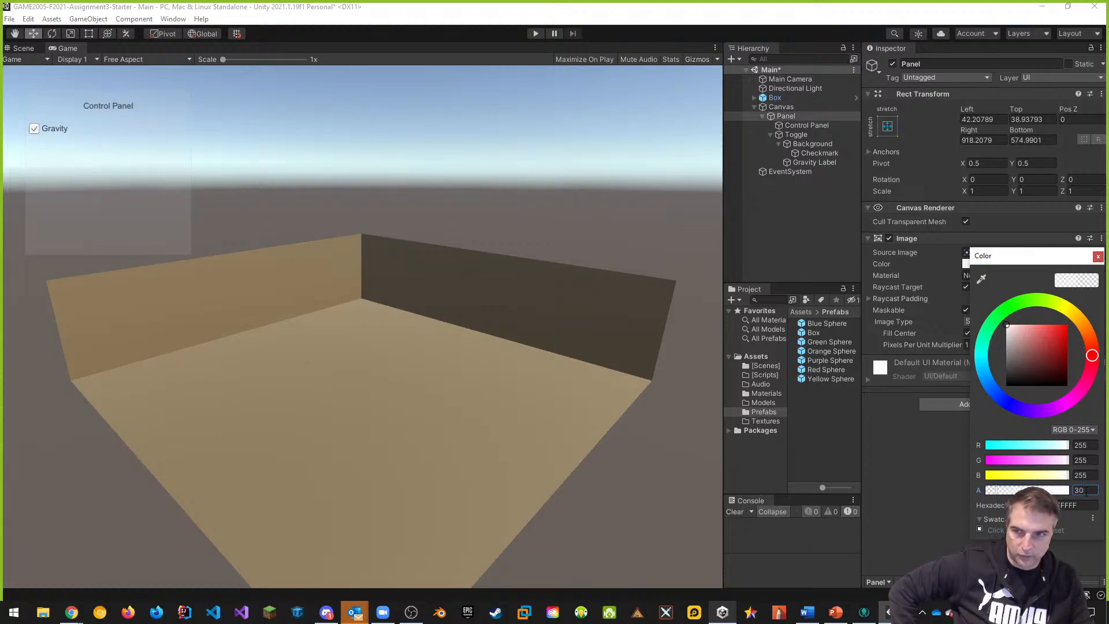
double_click(1086, 489)
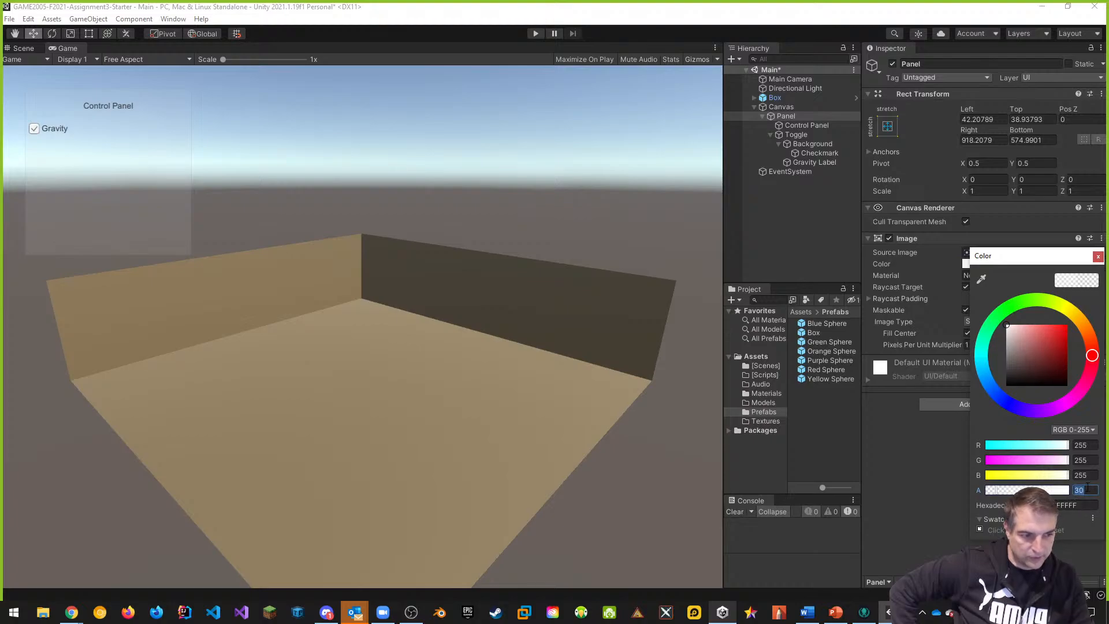
type("100")
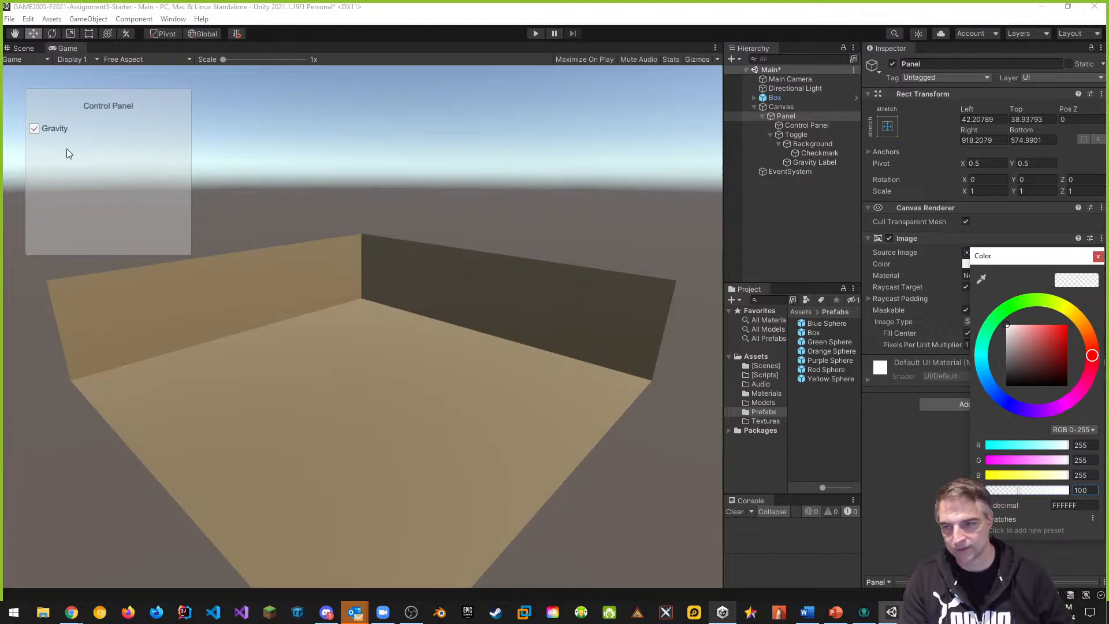
Add a UI Slider to the Panel and place it below the Gravity toggle, at about Pos X 20.7 and Pos Y 27.4
left_click(788, 117)
right_click(788, 117)
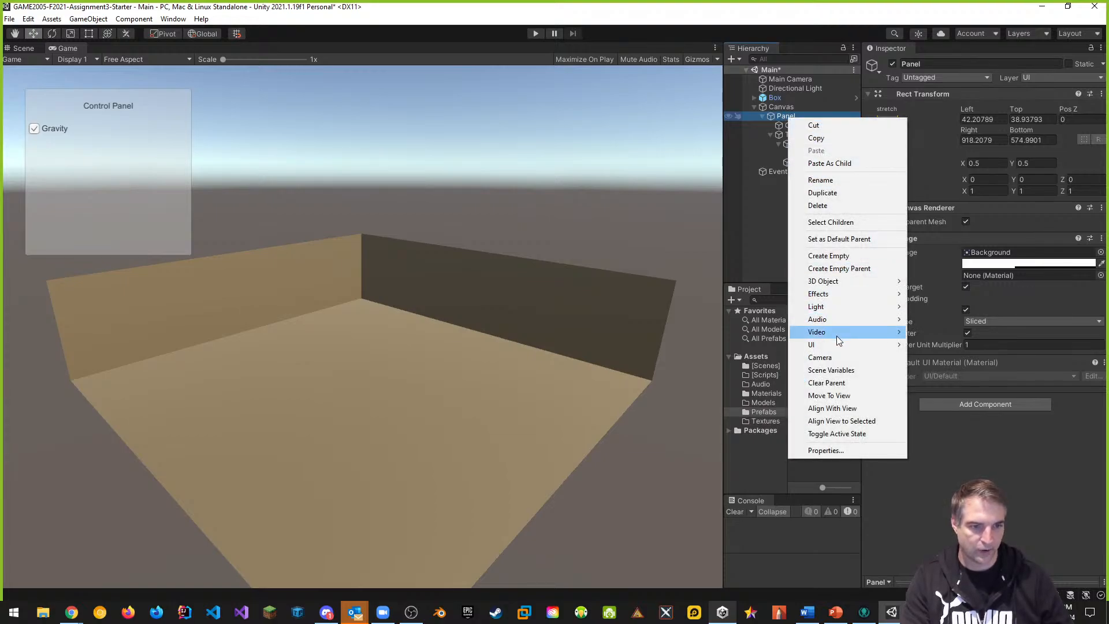
mouse_move(832, 345)
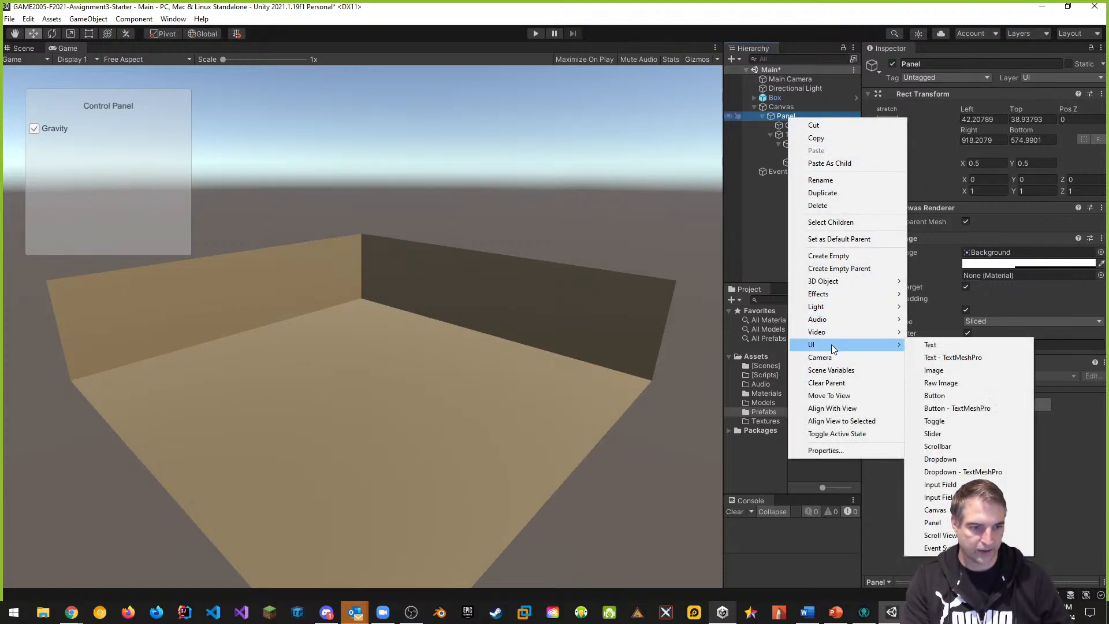
left_click(948, 432)
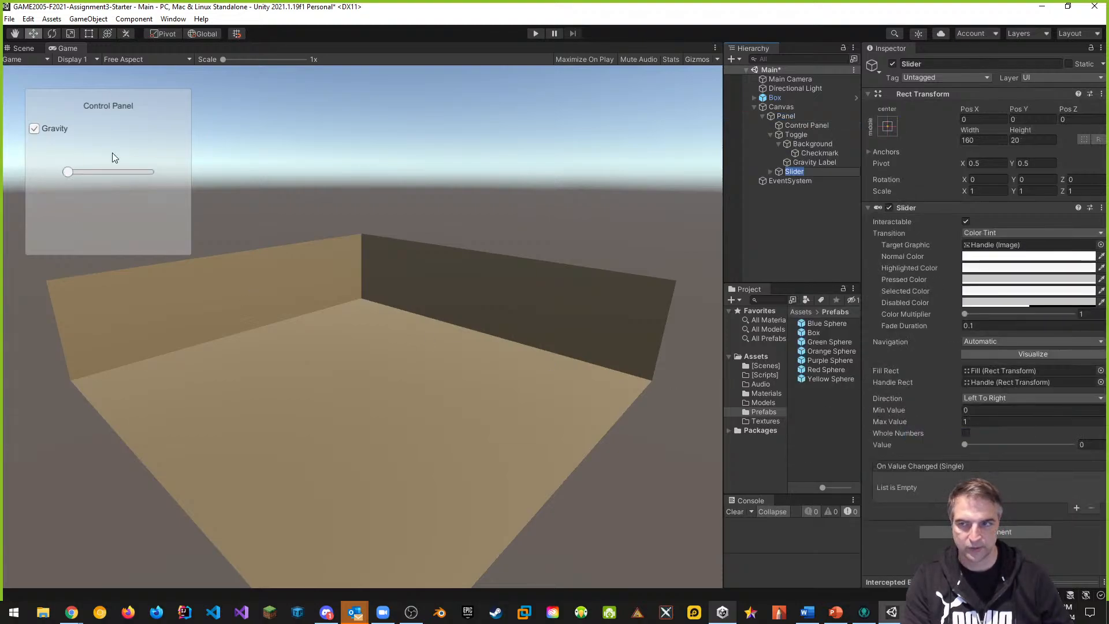
left_click(23, 48)
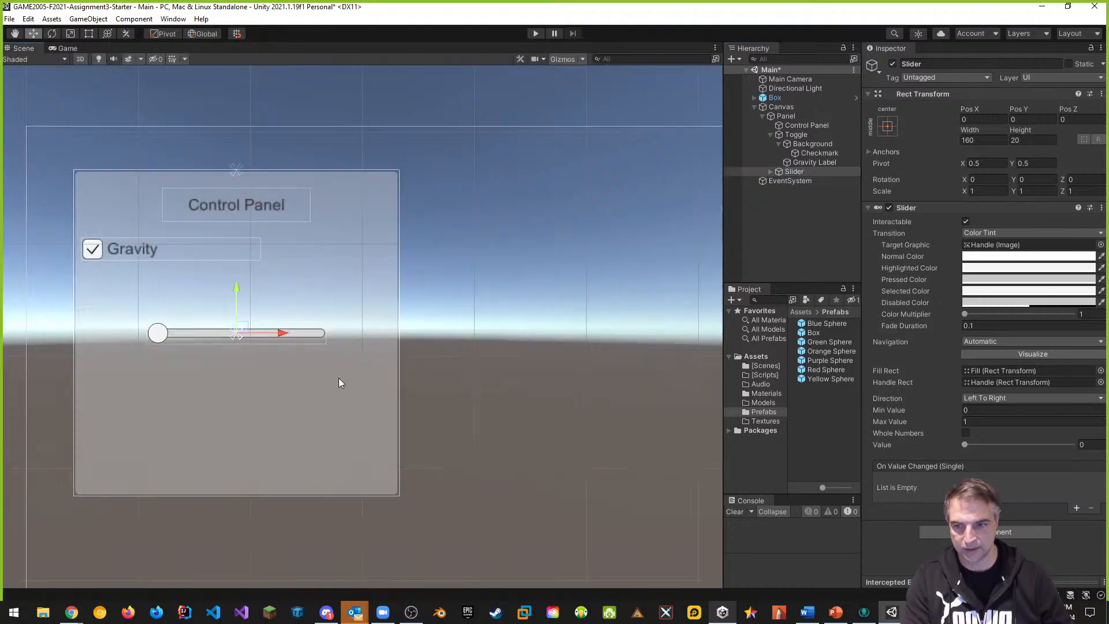
left_click_drag(281, 335, 304, 339)
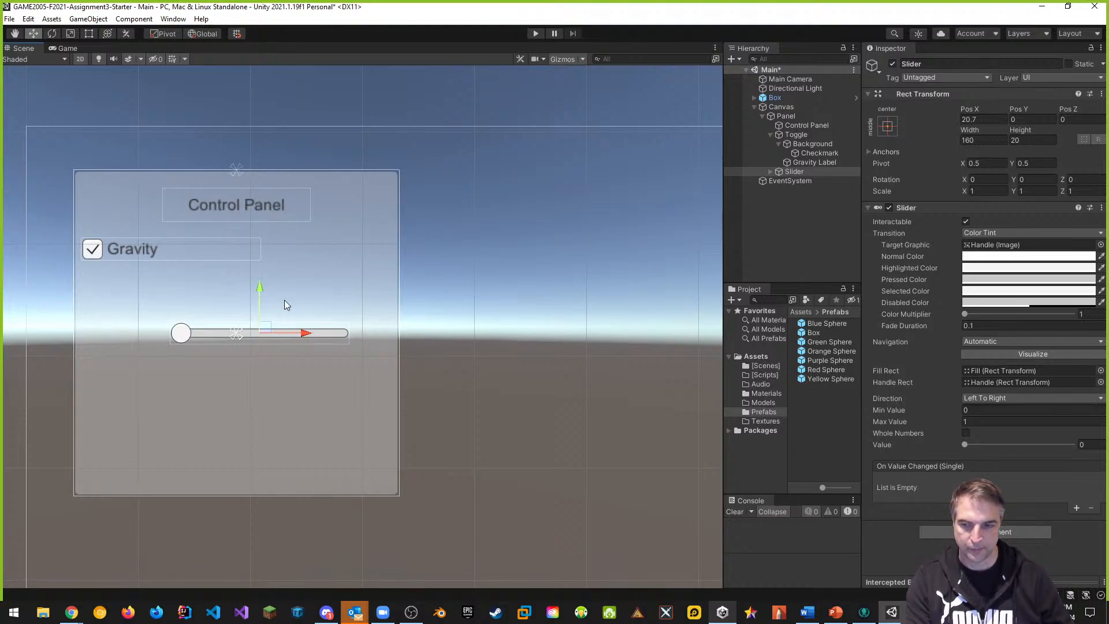
left_click_drag(265, 289, 266, 258)
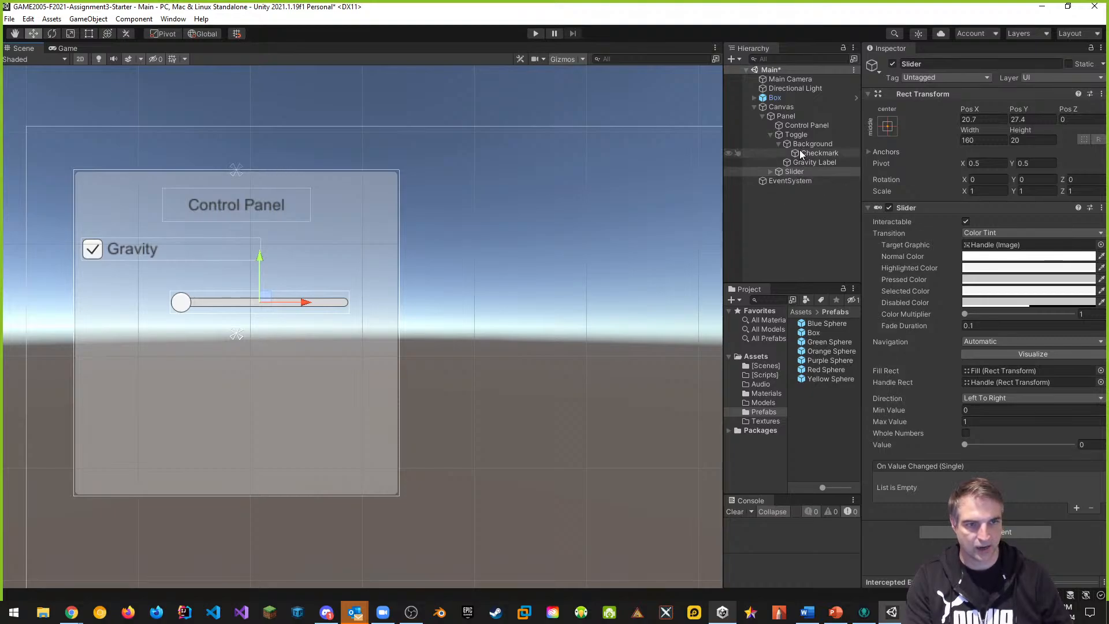
Add a UI Text to the Panel, name it "Gravit Scale Label" and set its text to "Gravity Scale"
left_click(786, 117)
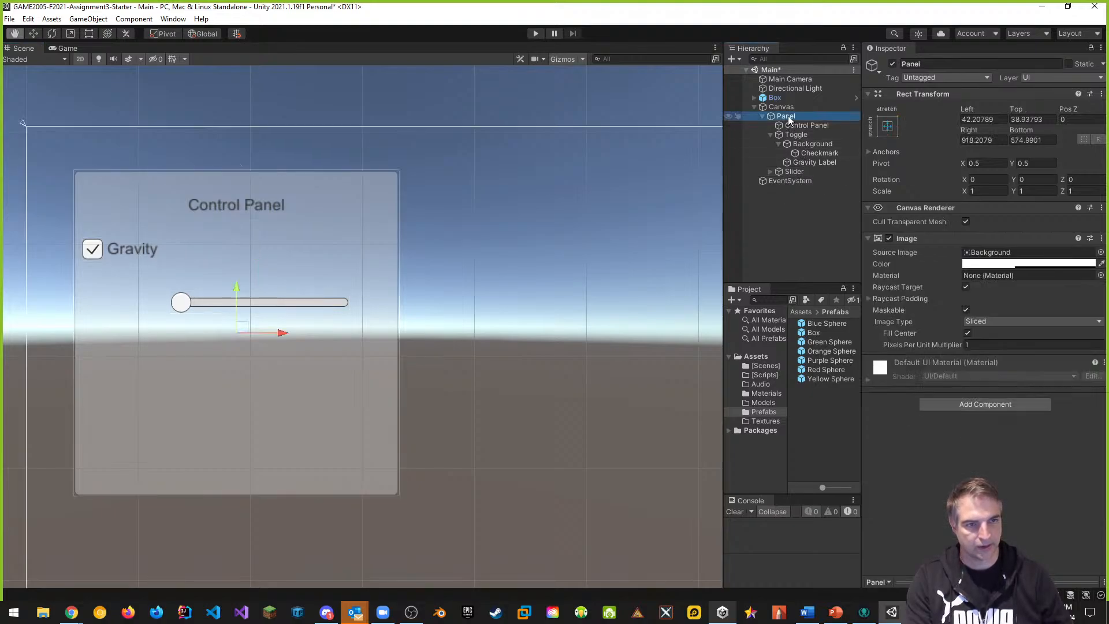
right_click(787, 118)
mouse_move(816, 296)
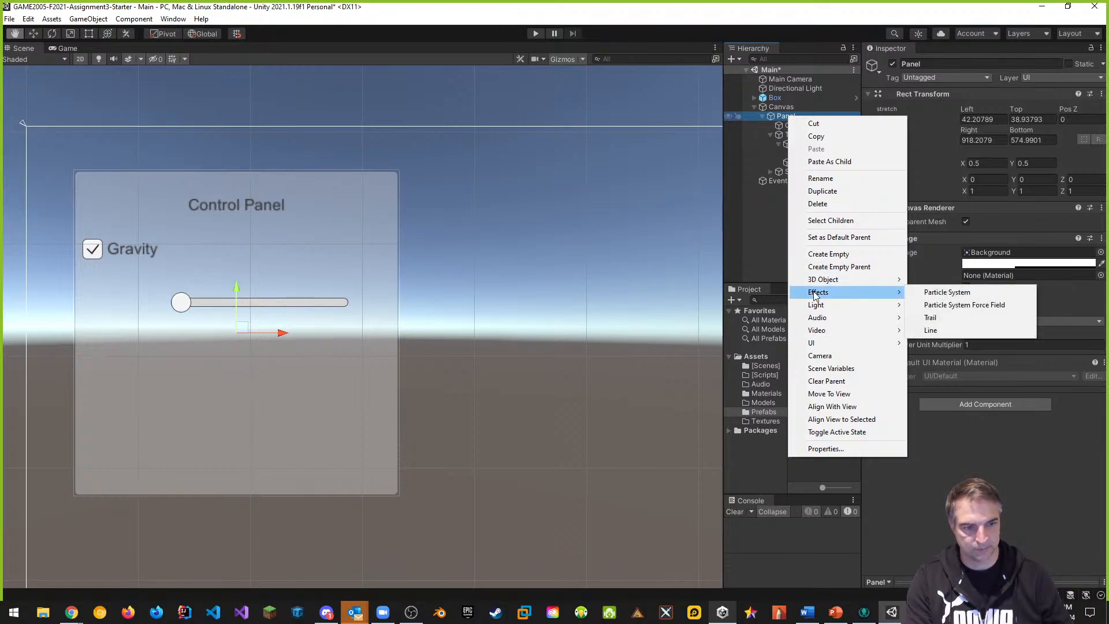
mouse_move(821, 343)
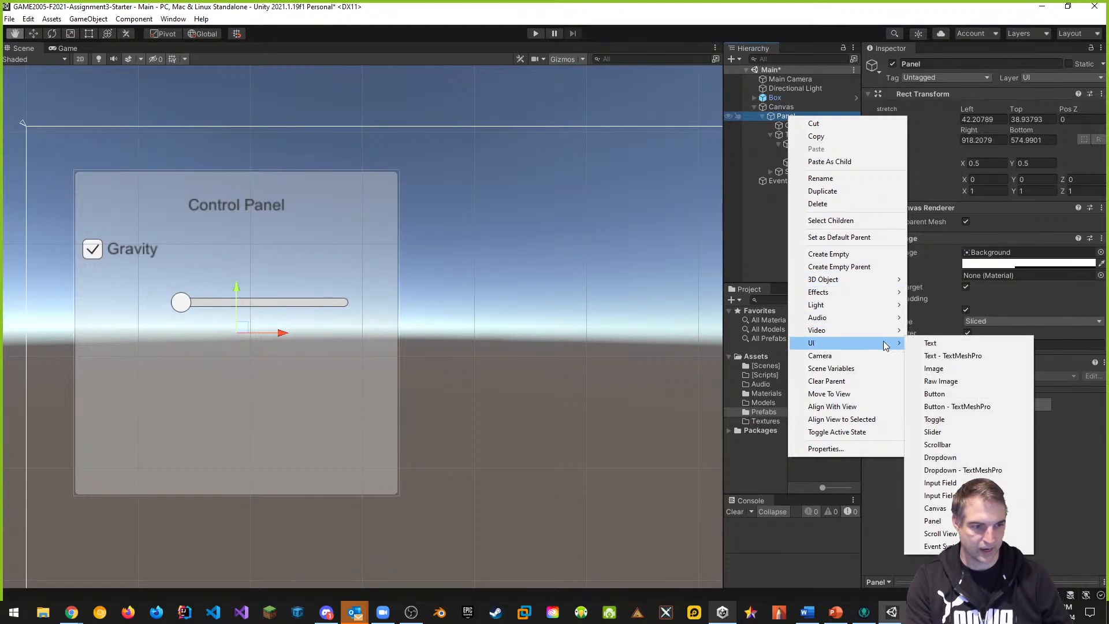
left_click(954, 341)
left_click(923, 64)
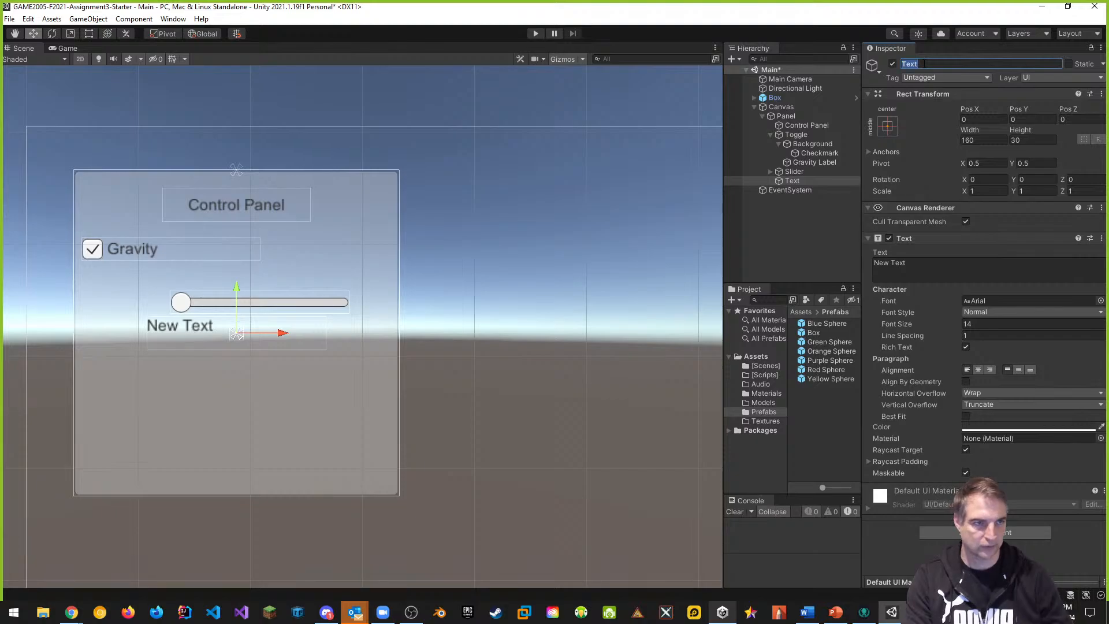
type("Gravit Sc")
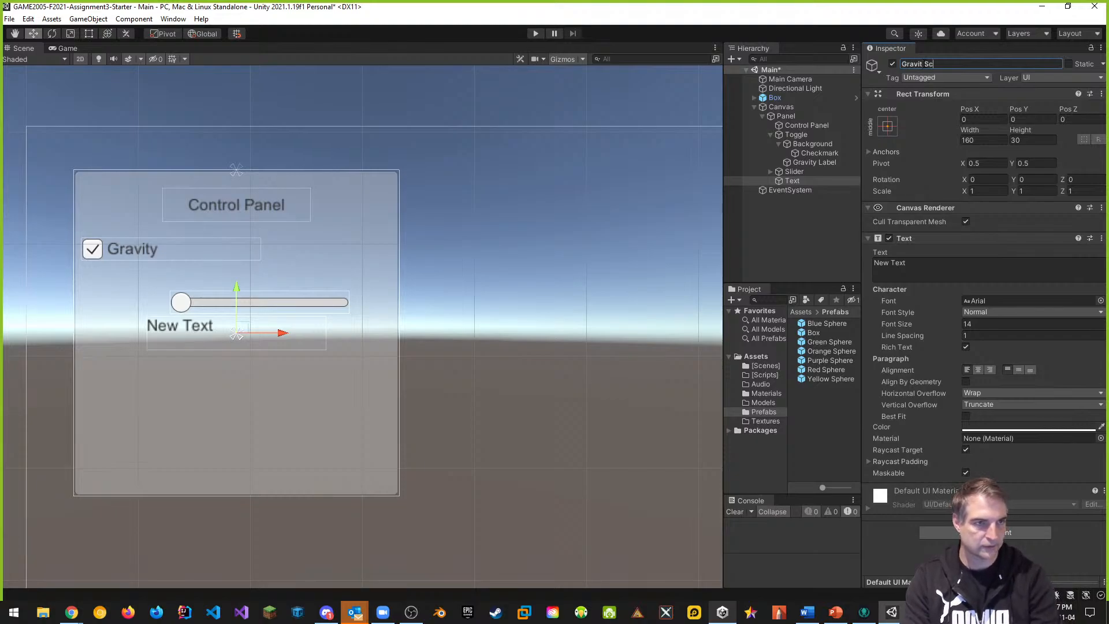
type("ale Label")
key("Return")
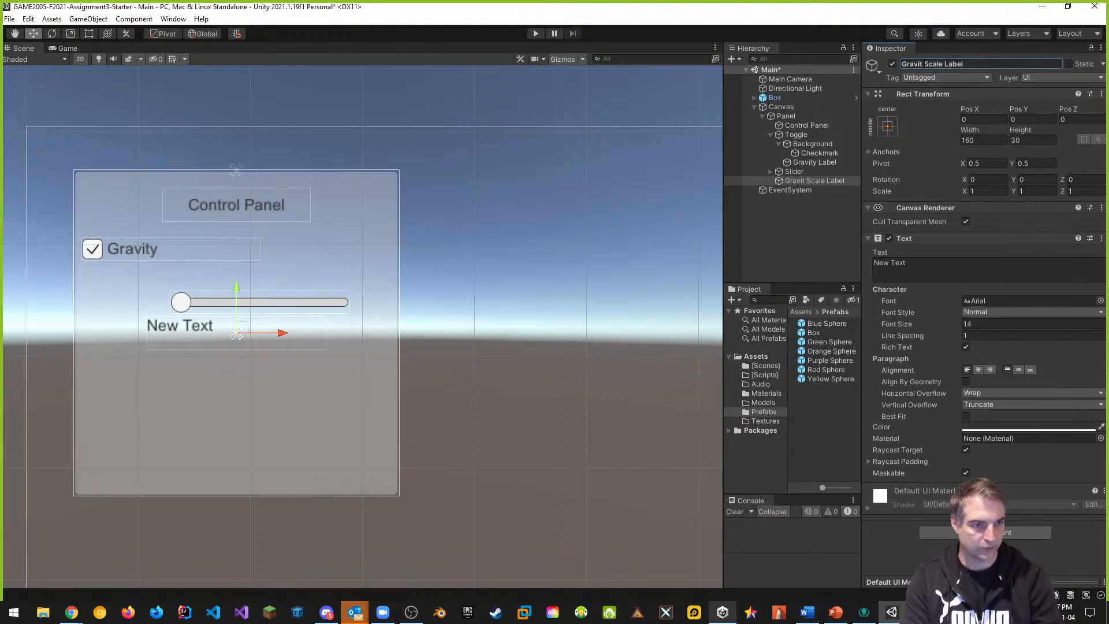
left_click(915, 263)
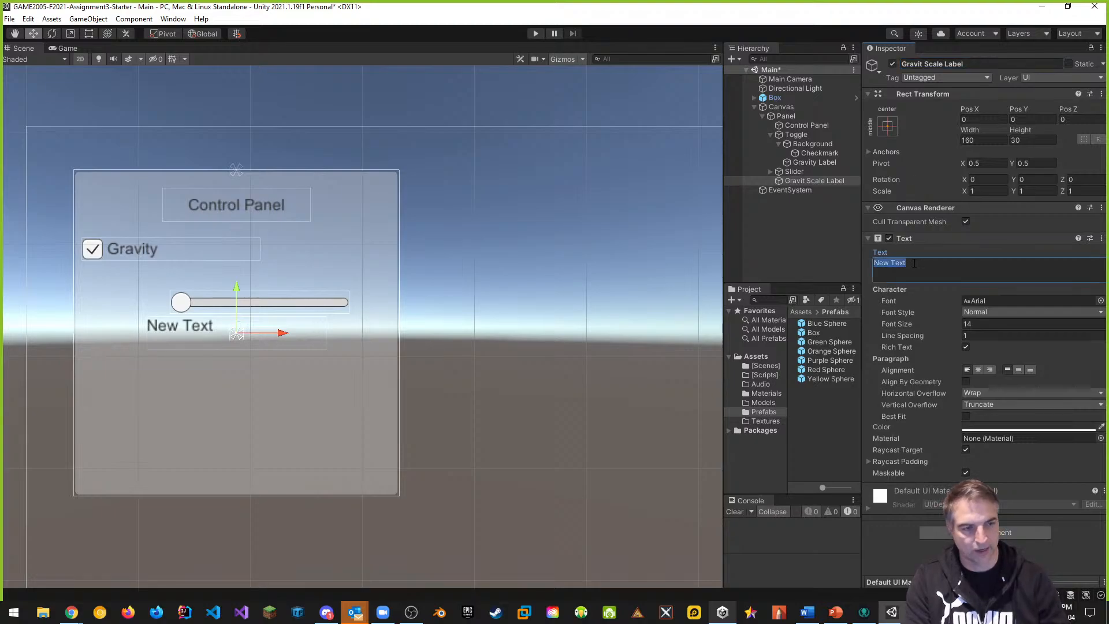
type("Gravity Scale")
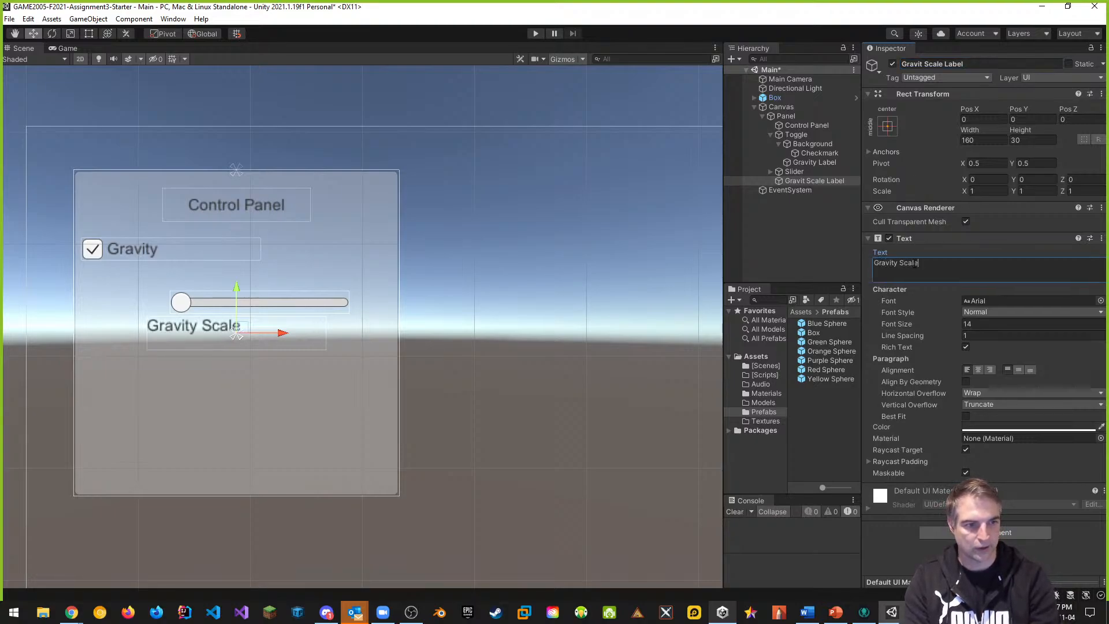
Move the Gravity Scale label to about Pos X -56.3, Pos Y 20.7, and shift the Slider right to about Pos X 46
left_click_drag(282, 333, 219, 337)
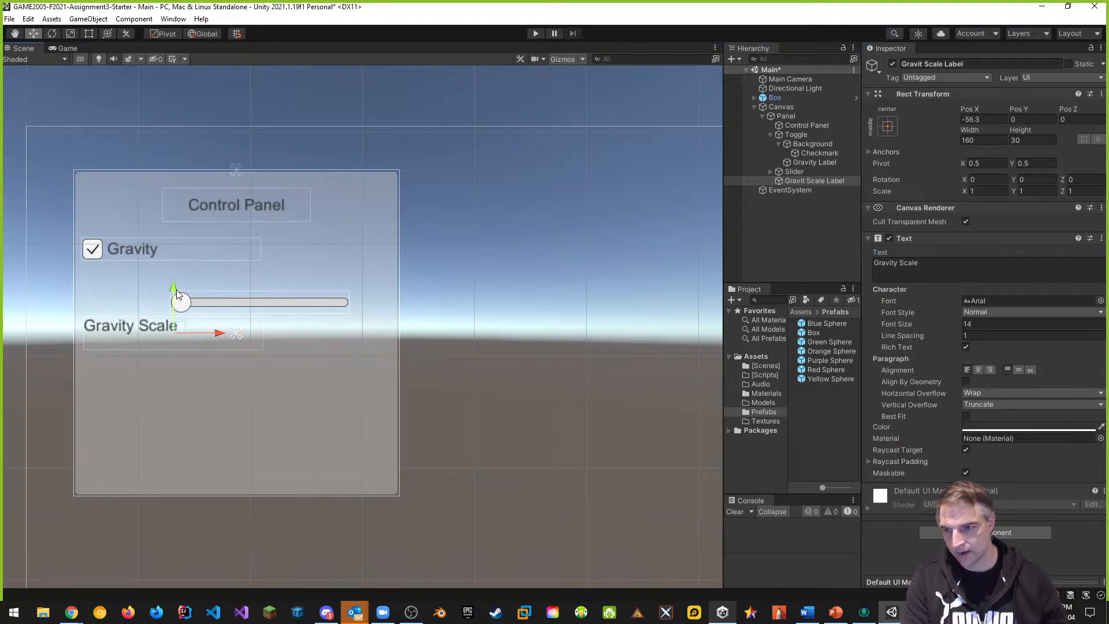
left_click_drag(173, 289, 169, 263)
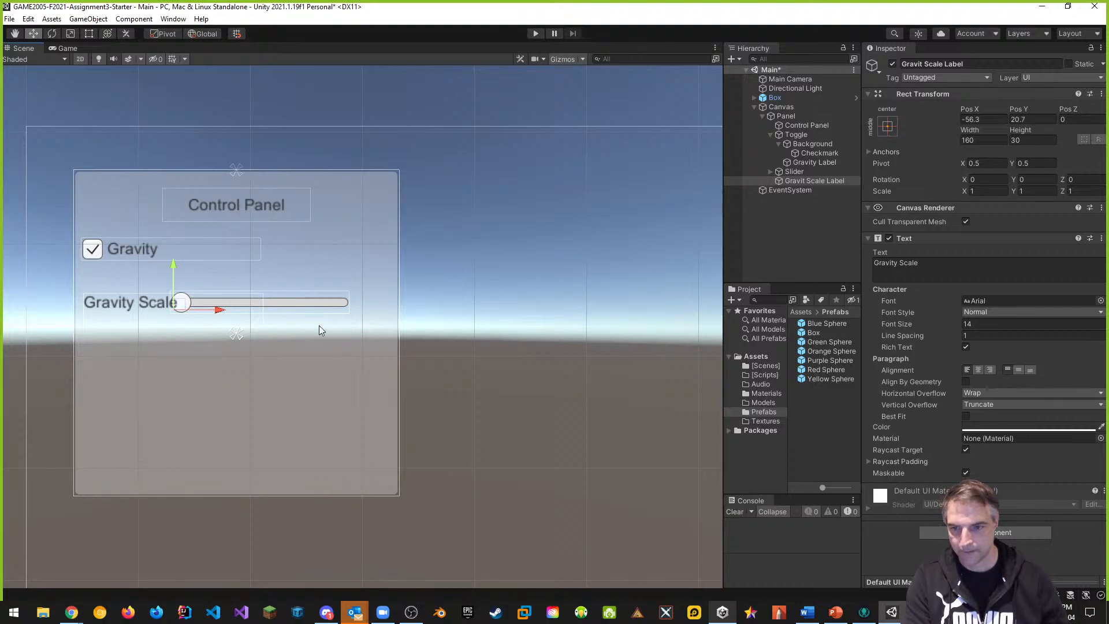
left_click(315, 310)
left_click_drag(317, 311, 337, 305)
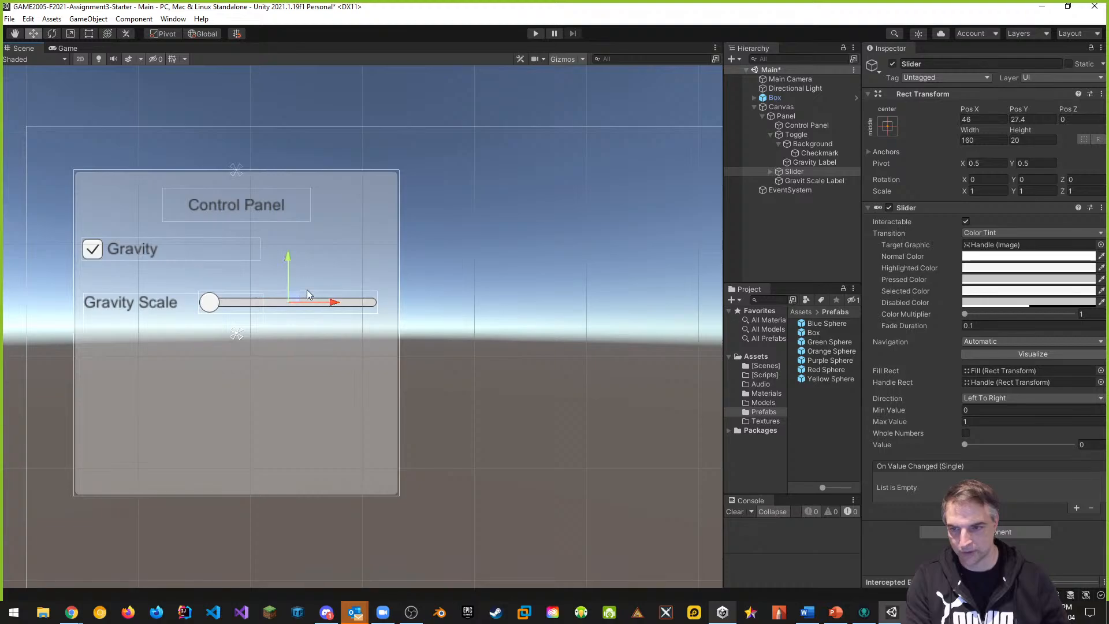
Center the Gravity Scale label's text vertically and raise the label to about Pos Y 26.9, level with the Slider
left_click(147, 307)
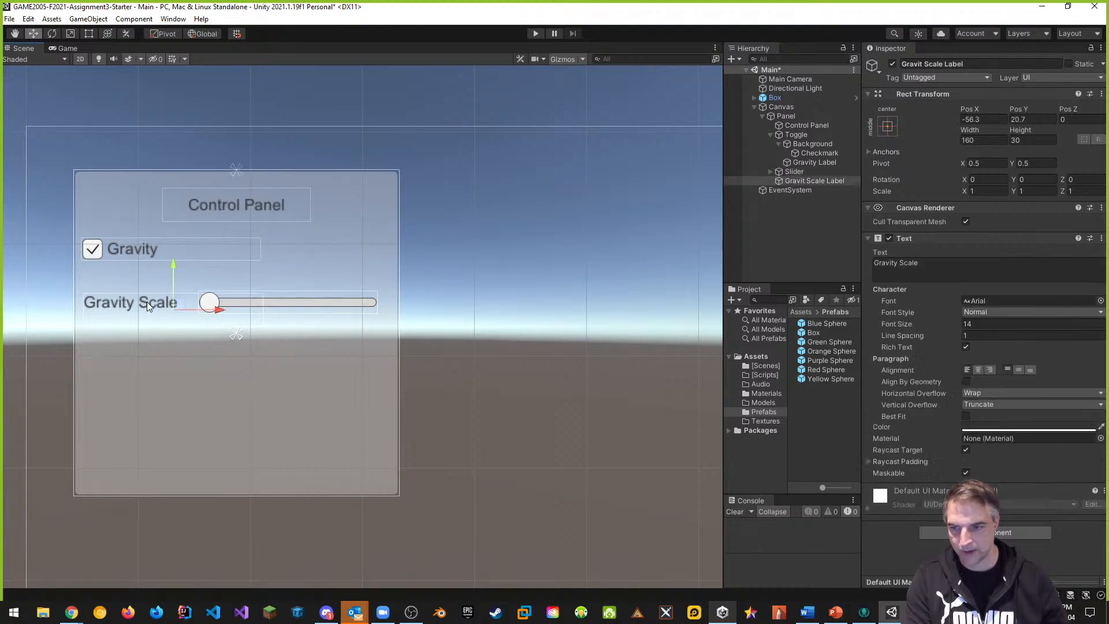
left_click(1024, 369)
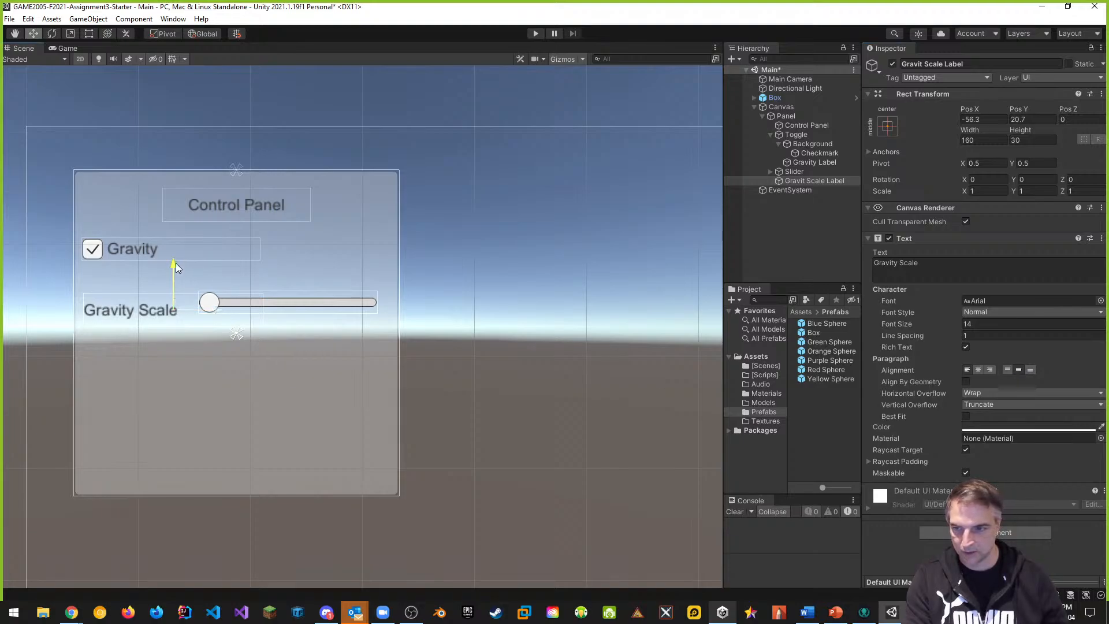
left_click_drag(175, 263, 175, 255)
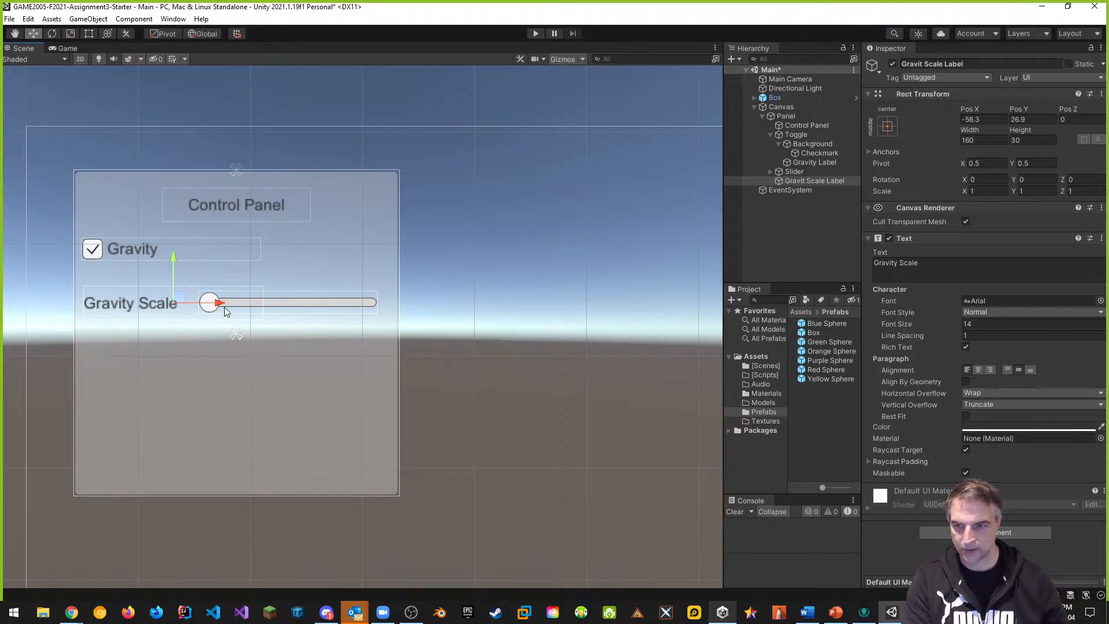
Add a UI Button in the Panel's lower-right corner, narrowed to about 70.7 wide, at about Pos X 97.9 and Pos Y -114.6
left_click(327, 320)
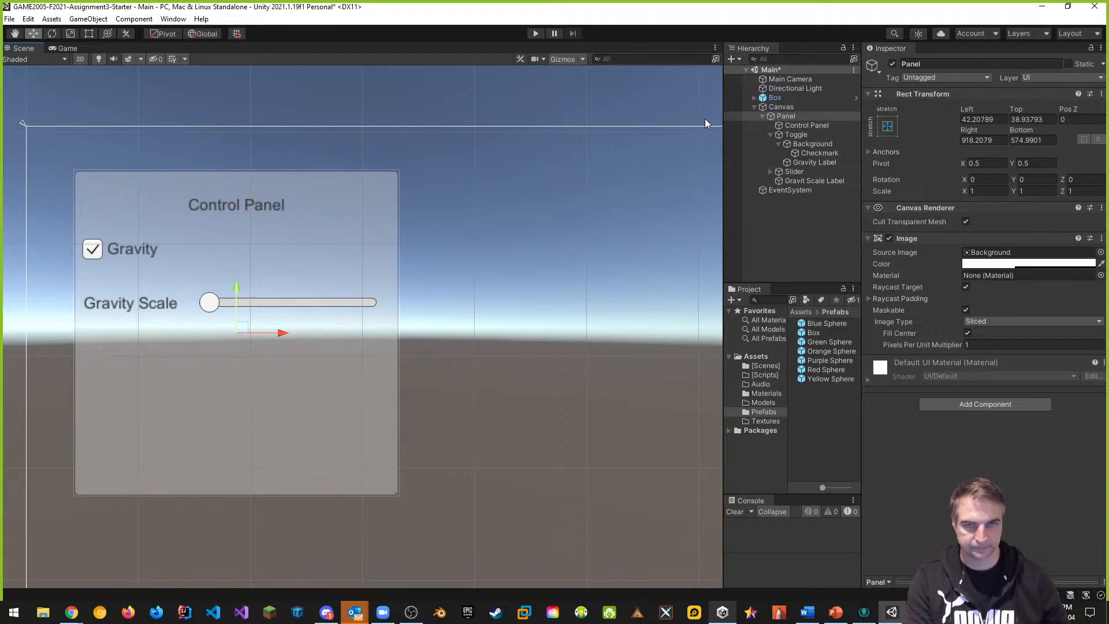
right_click(787, 119)
mouse_move(833, 346)
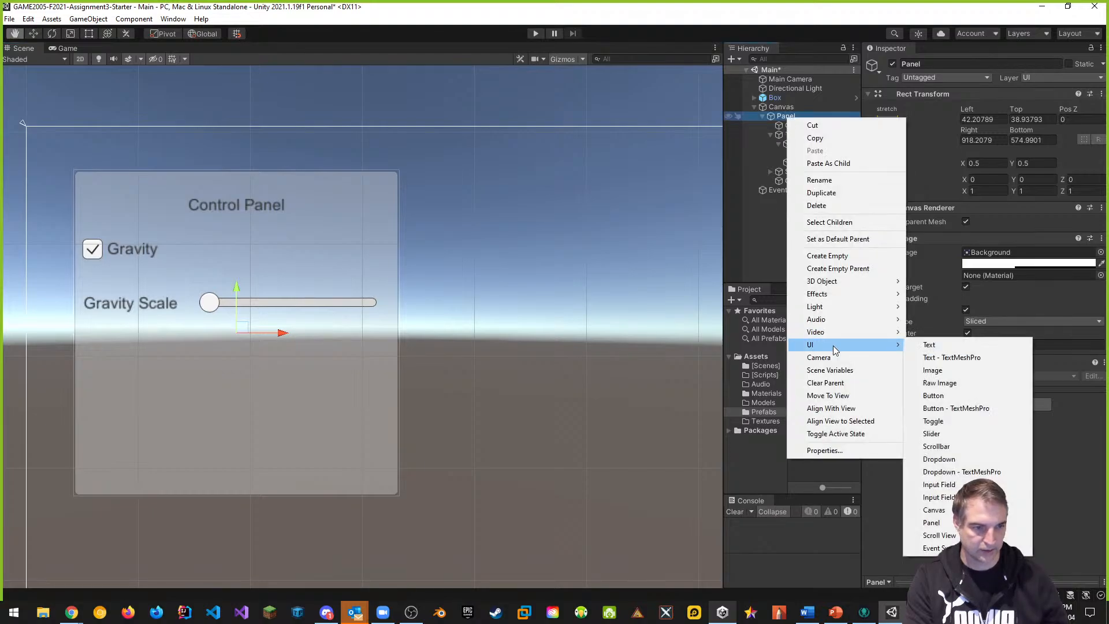
left_click(934, 396)
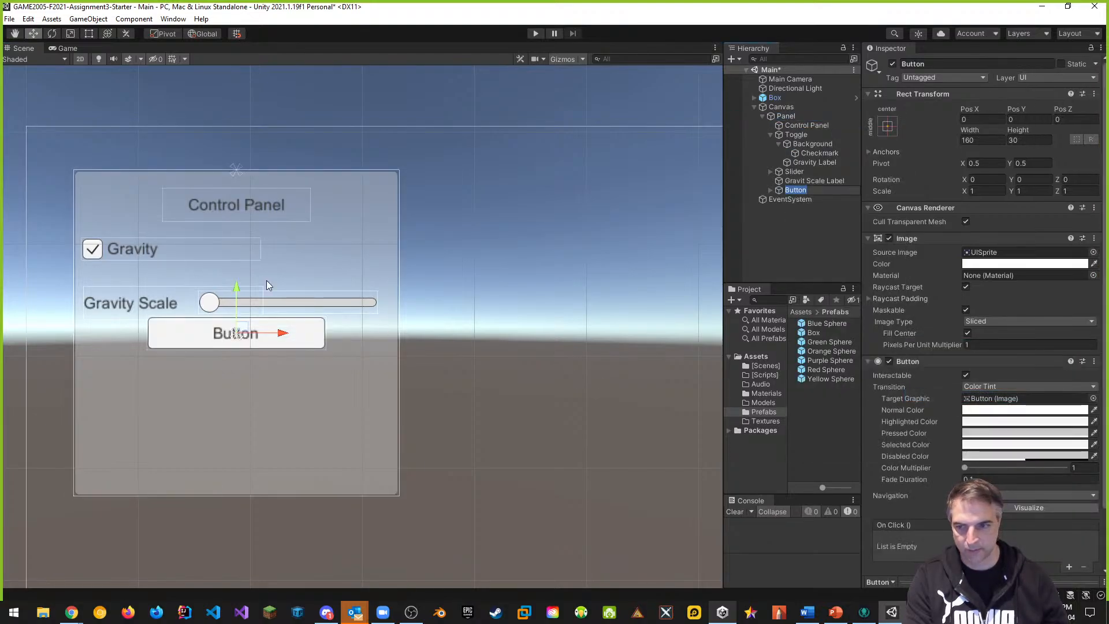
left_click_drag(237, 288, 239, 417)
left_click_drag(282, 461, 342, 464)
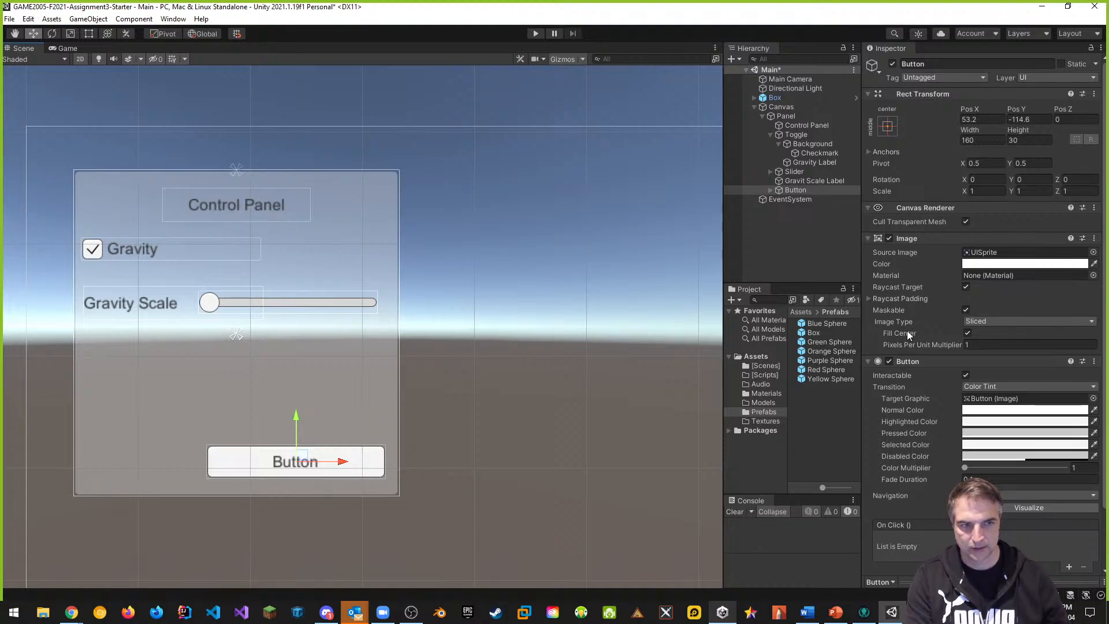
left_click(89, 35)
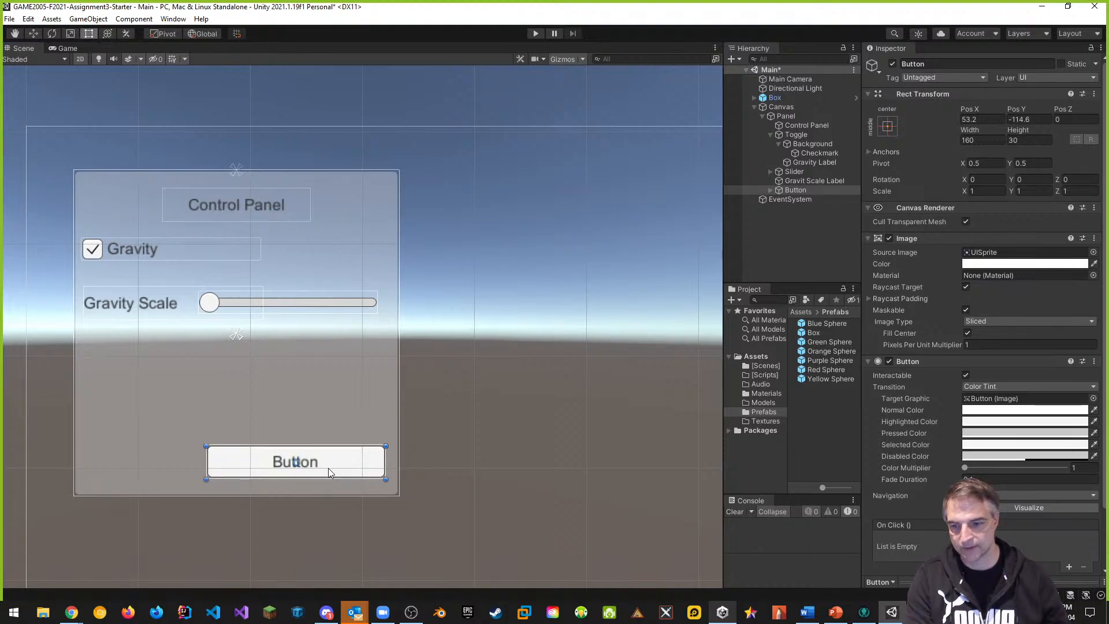
left_click_drag(205, 468, 307, 467)
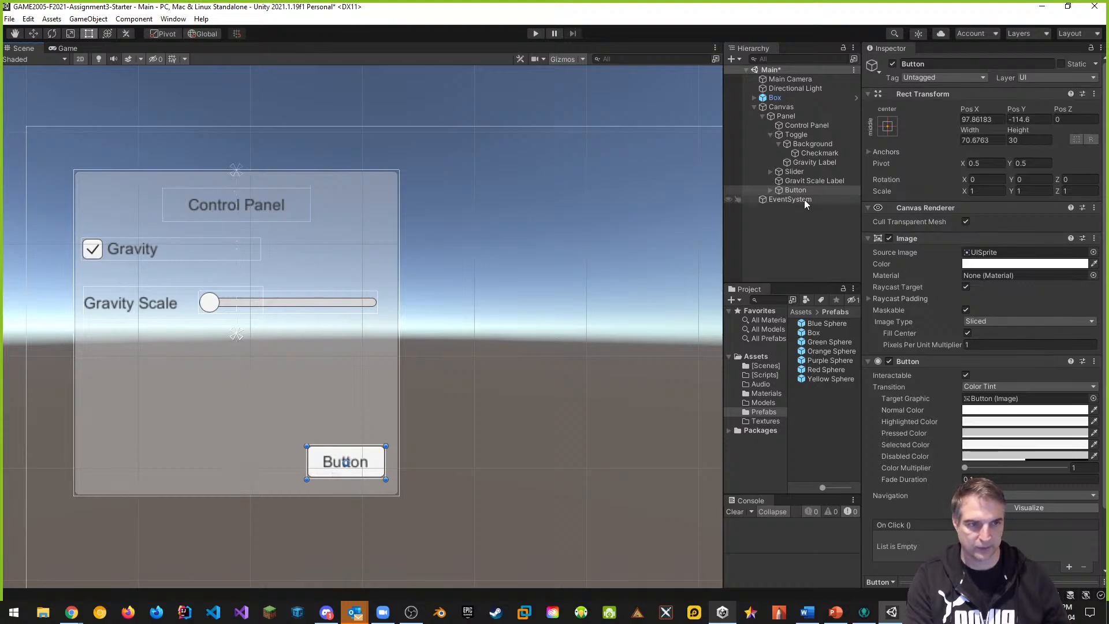
Rename the Panel's Button to "OK Button" and set its child Text to "OK"
left_click(770, 191)
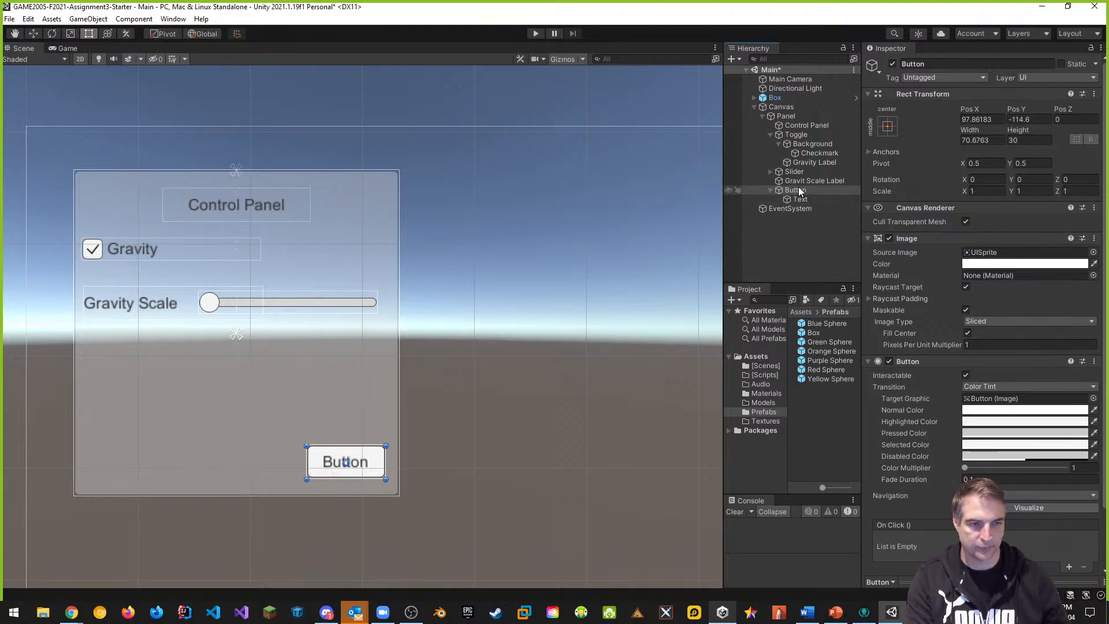
left_click(926, 63)
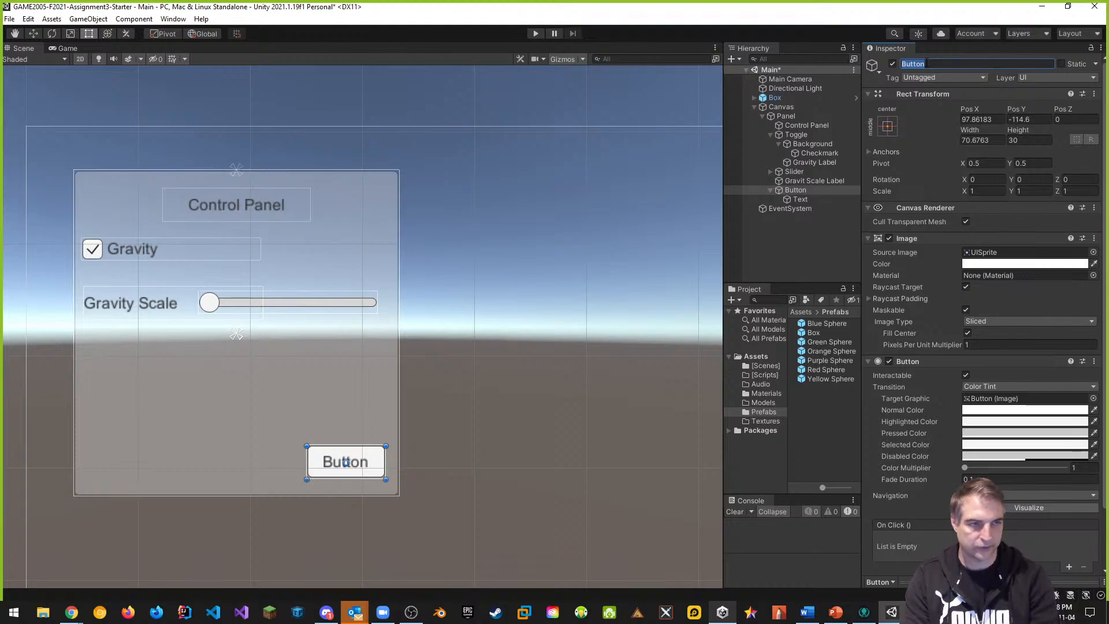
type("OK")
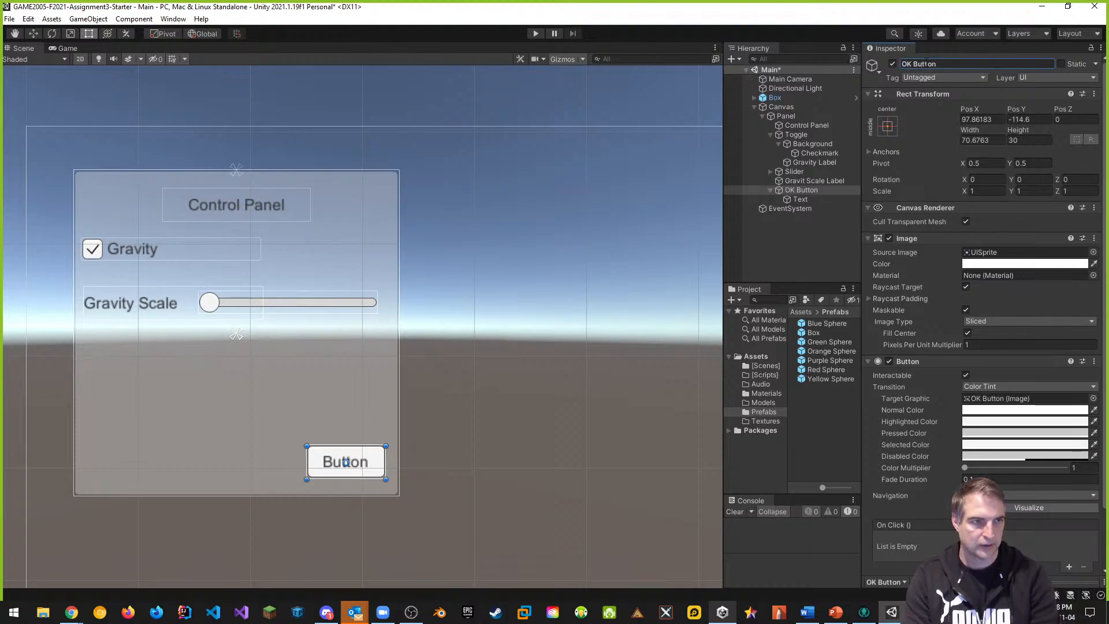
key("Return")
left_click(800, 199)
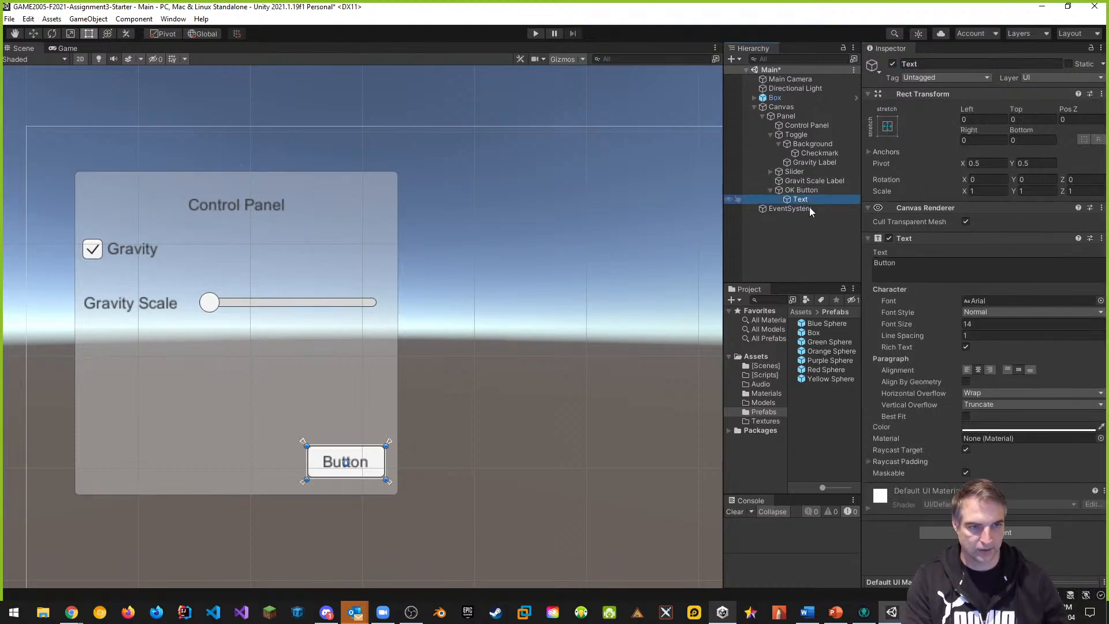
left_click(905, 264)
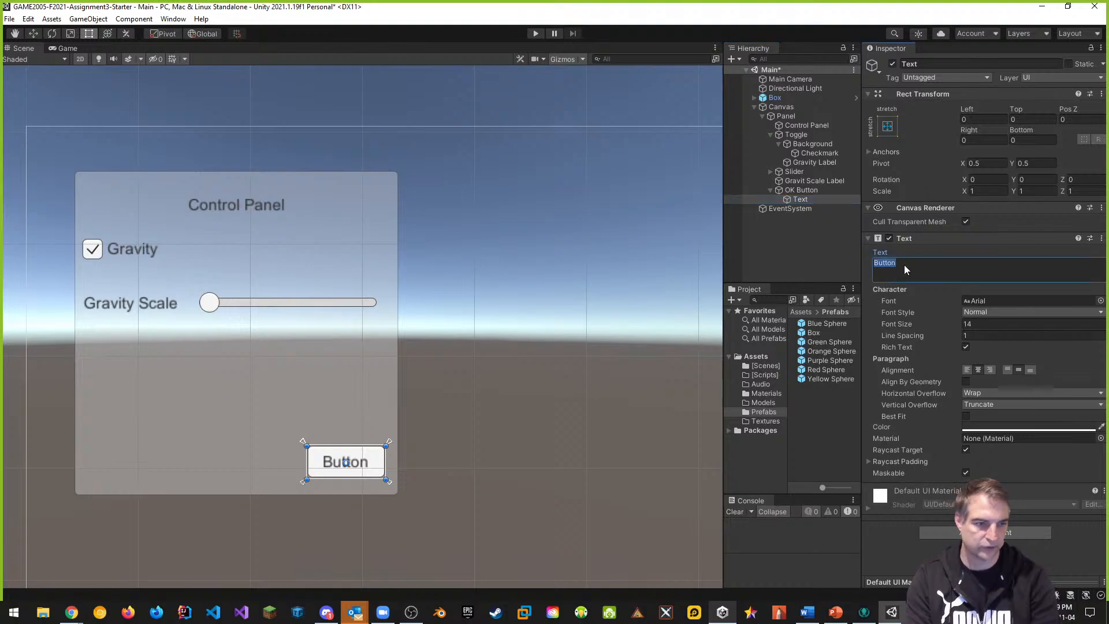
type("OK")
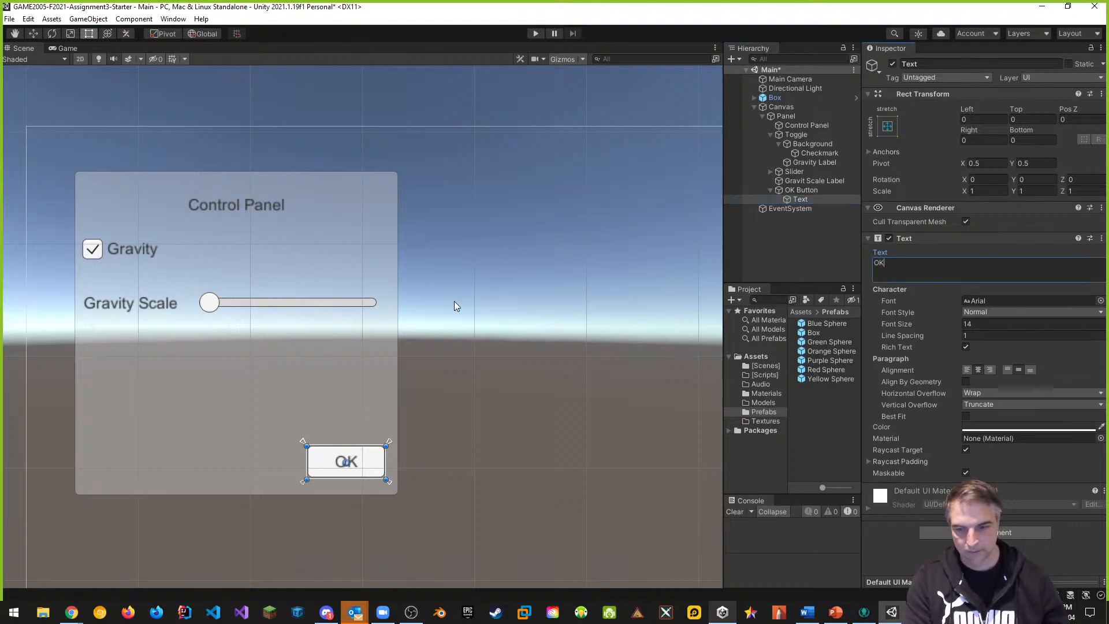
left_click(451, 340)
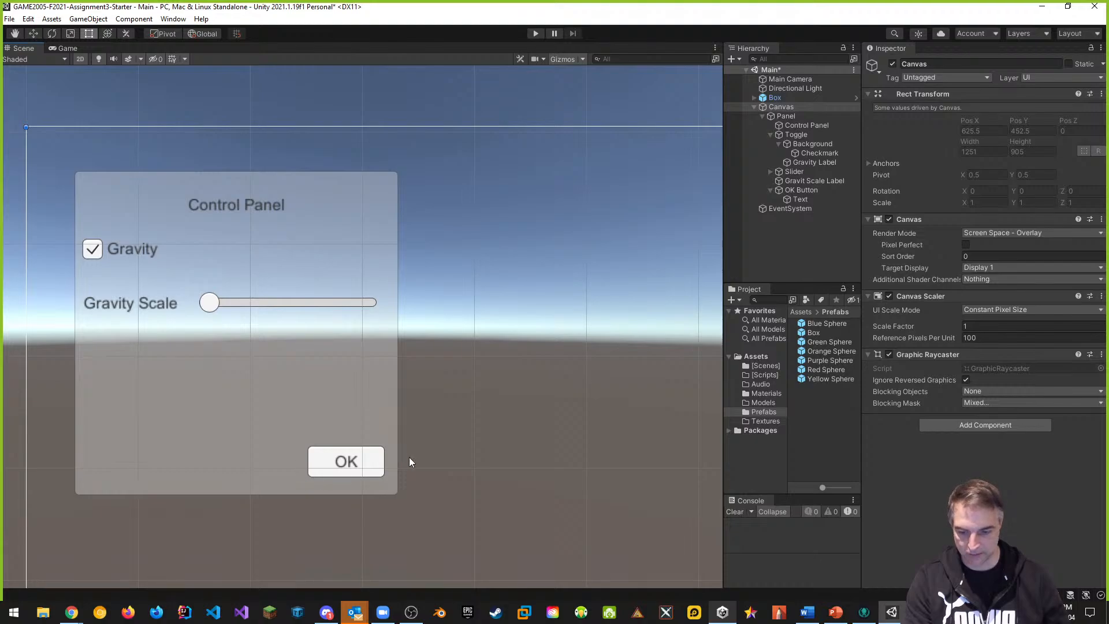
Run the scene in the Game view, try the OK button and Gravity Scale slider, and stop playing
left_click(67, 49)
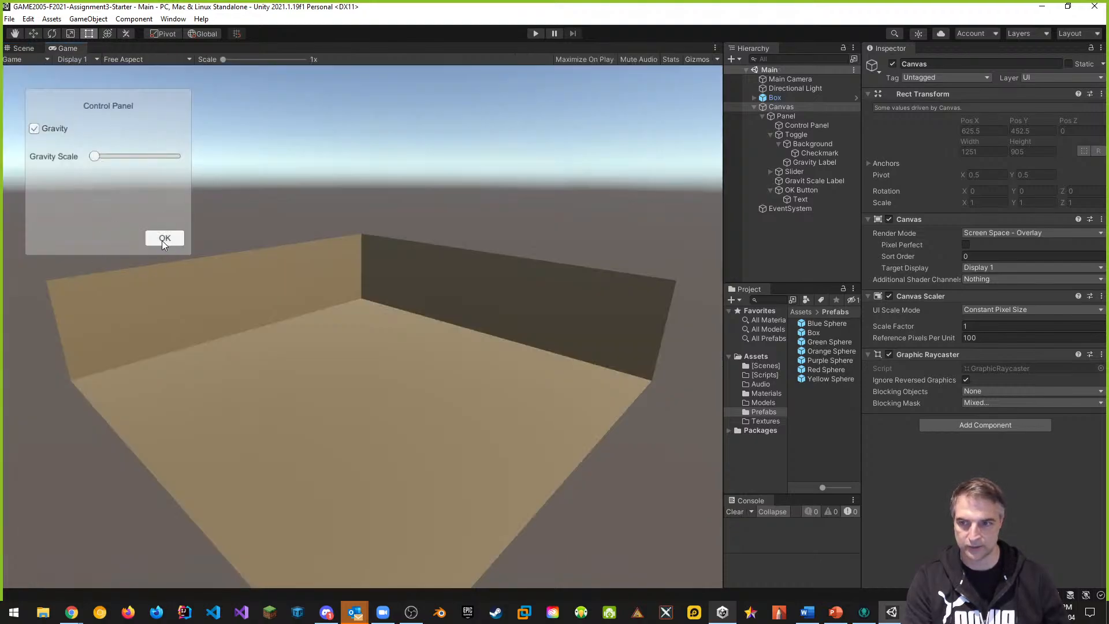
left_click(535, 34)
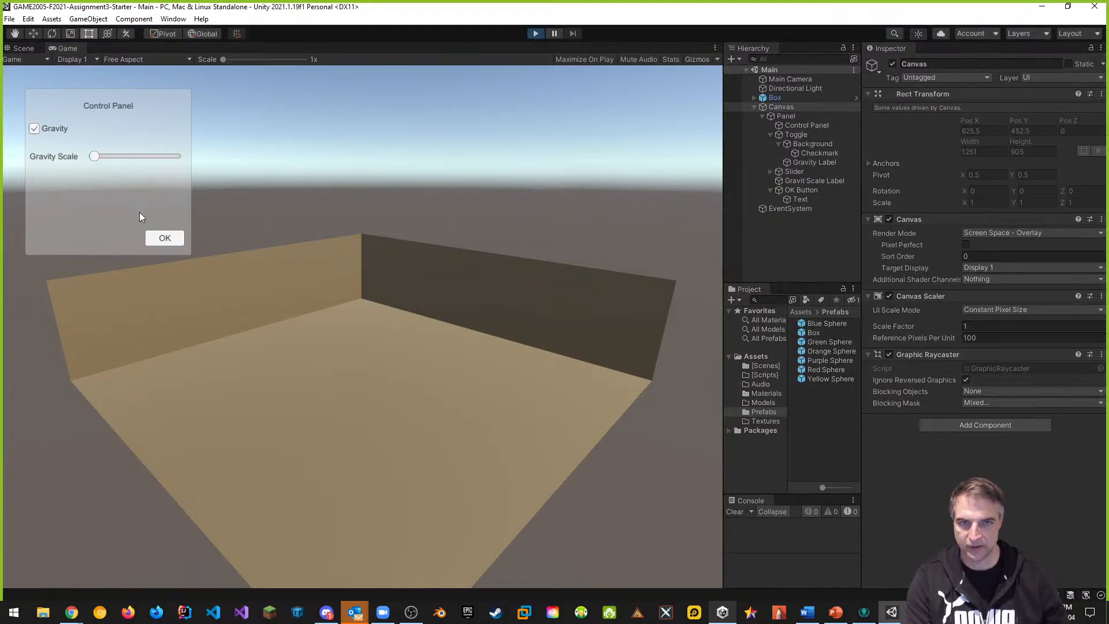
left_click(172, 237)
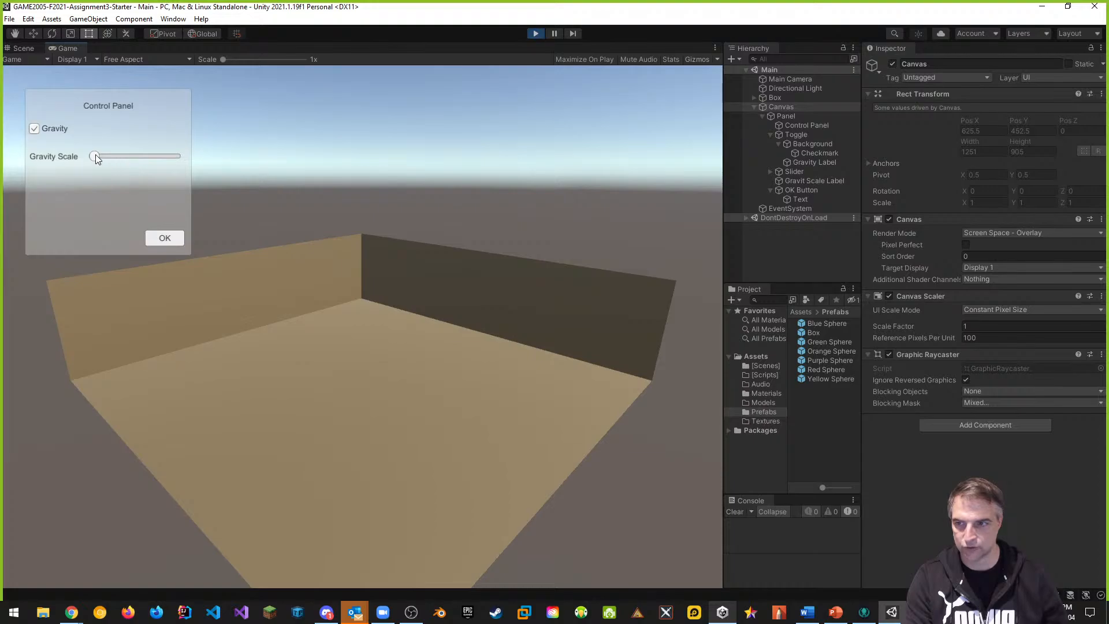
mouse_move(124, 157)
left_mouse_down()
mouse_move(171, 157)
mouse_move(117, 160)
left_mouse_up()
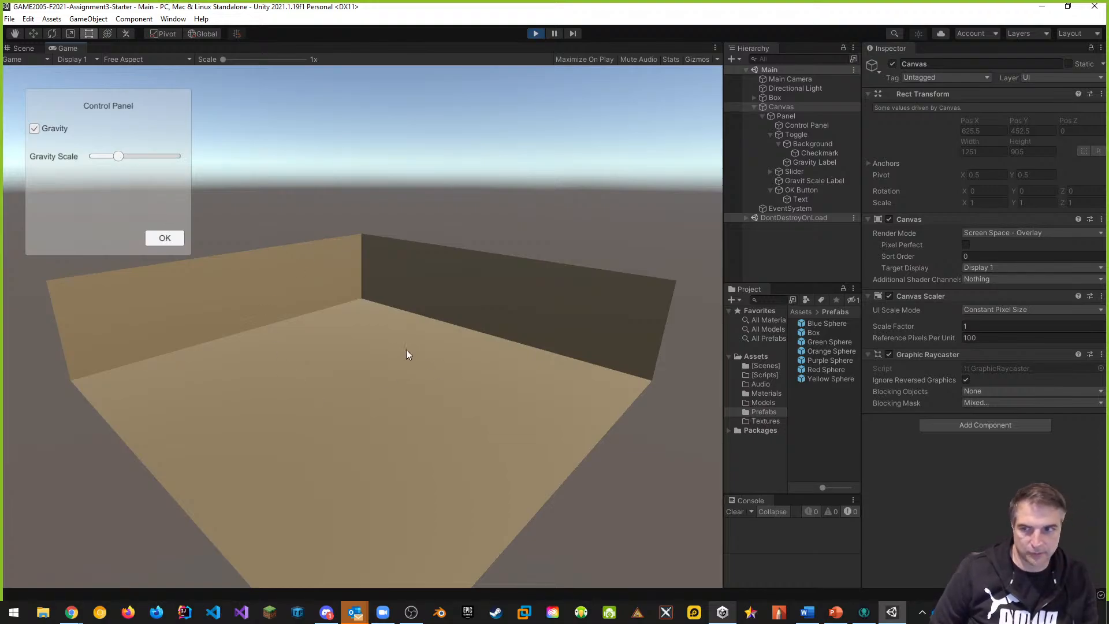
left_click(536, 33)
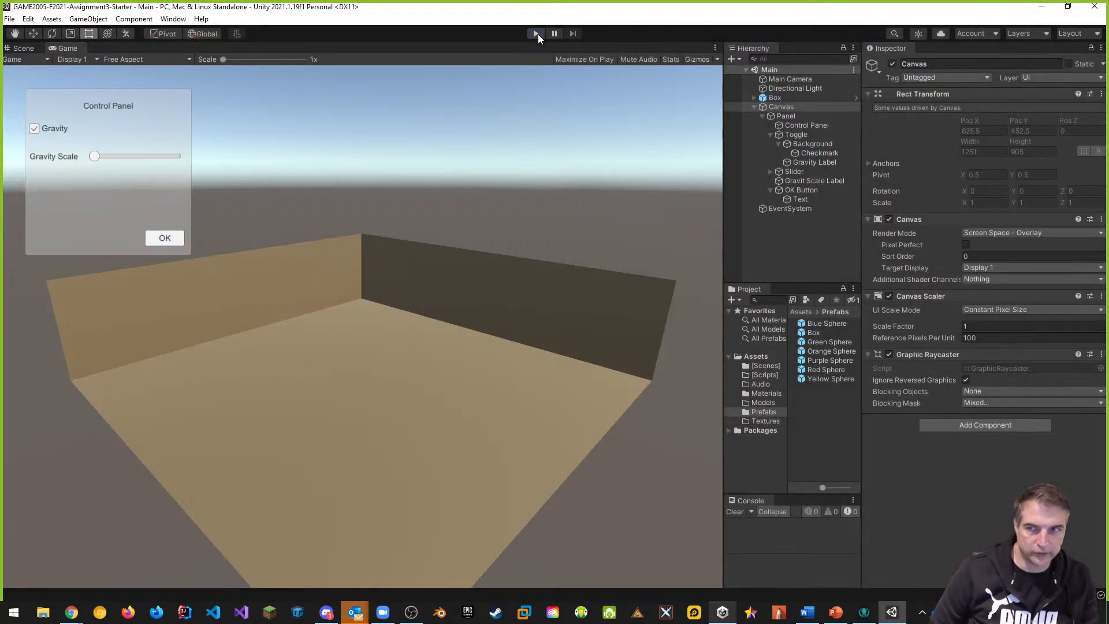
Examine the Slider's value settings and the OK Button's component properties, including its On Click event list
left_click(792, 173)
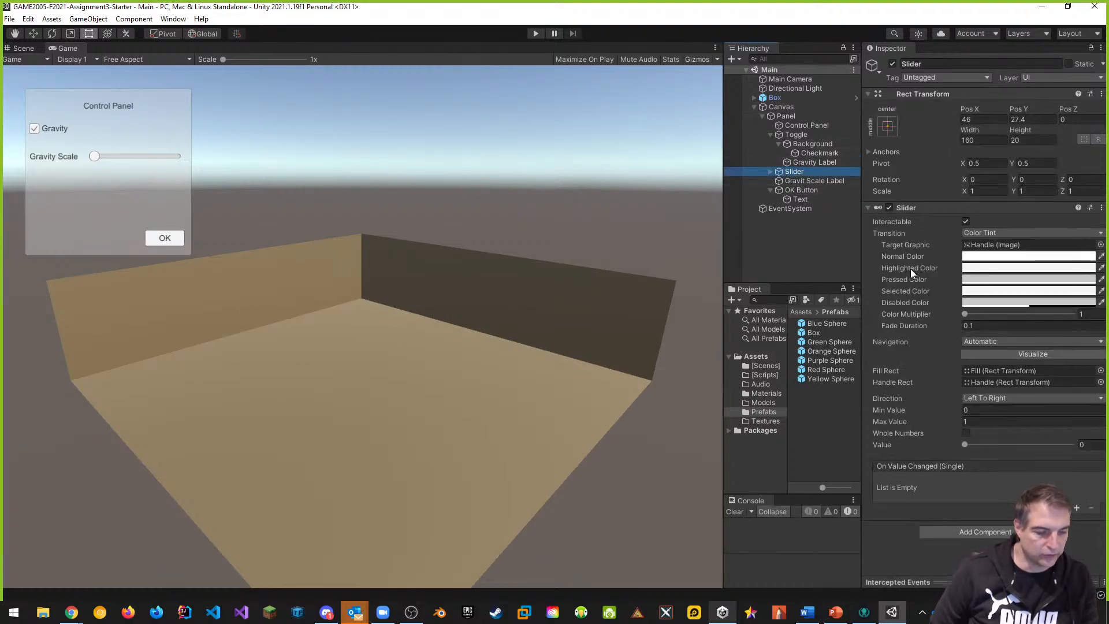
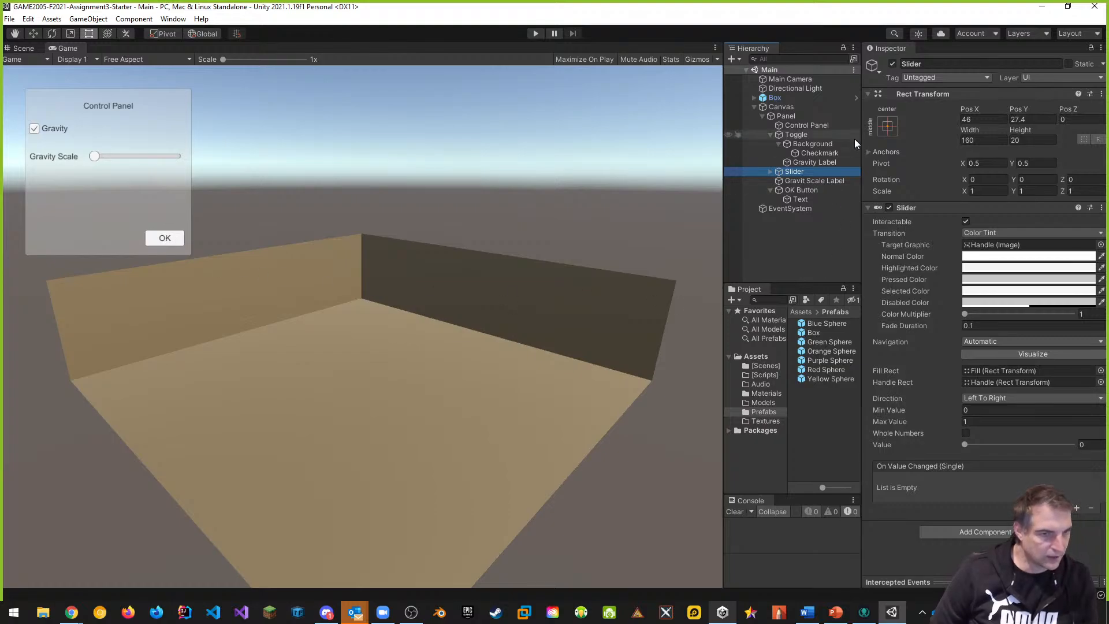
left_click(804, 191)
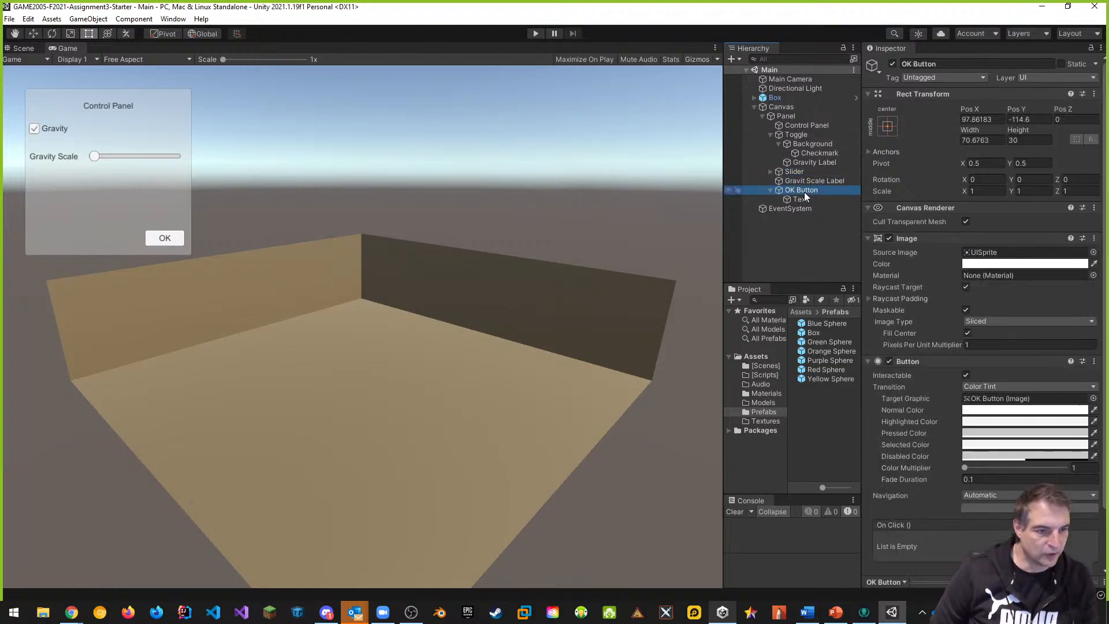
scroll(921, 376, "down", 3)
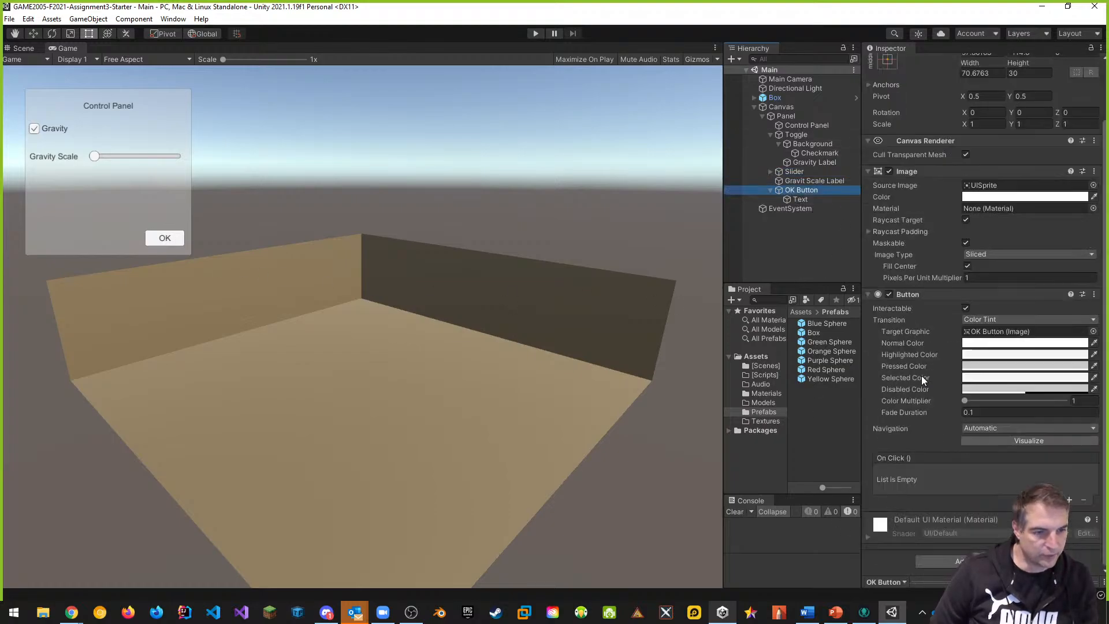
left_click(868, 172)
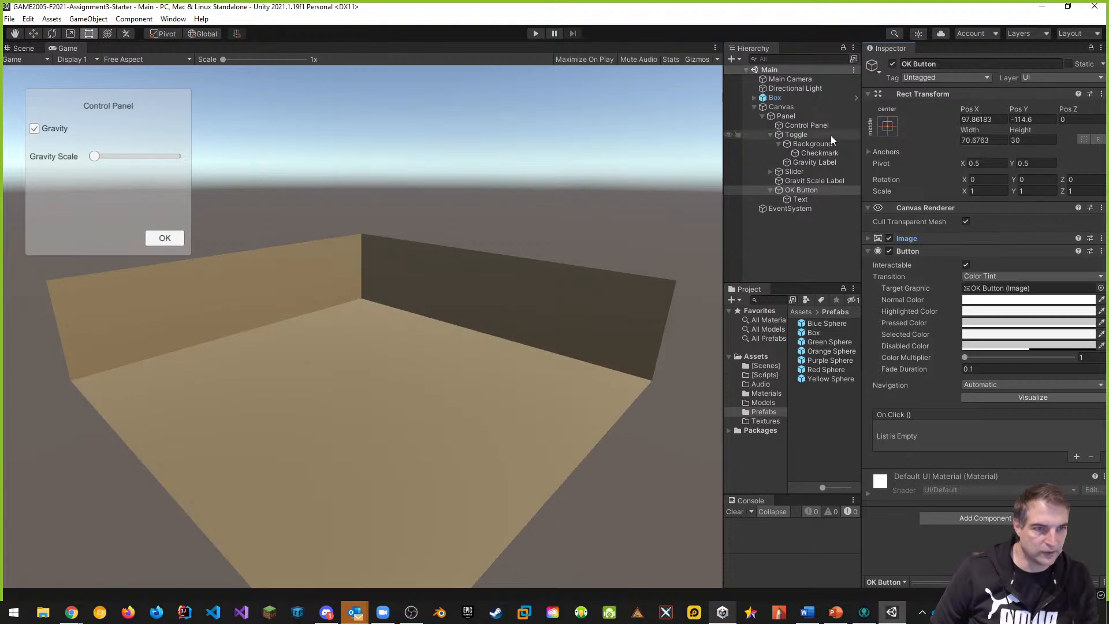
Rename the Panel's Toggle object to "Gravity Checkbox"
left_click(802, 135)
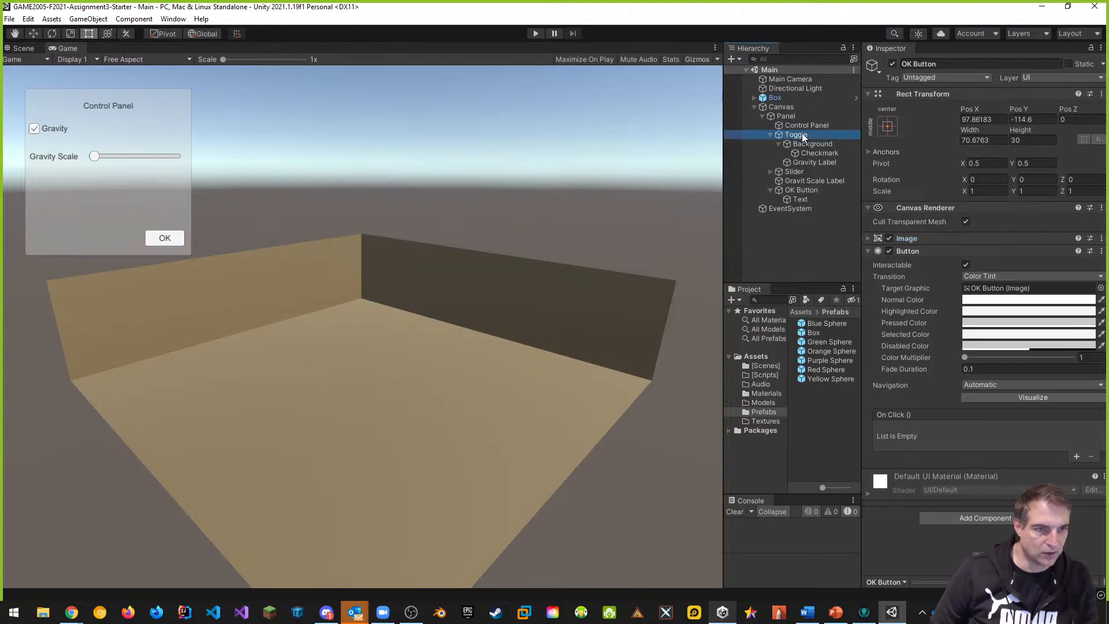
left_click(771, 134)
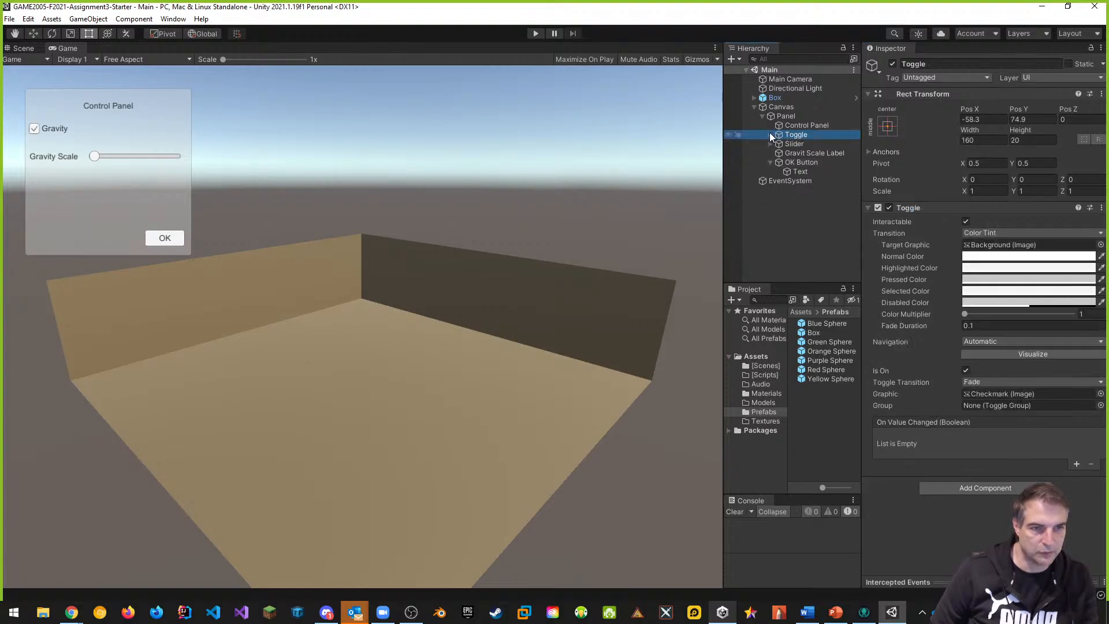
left_click(771, 134)
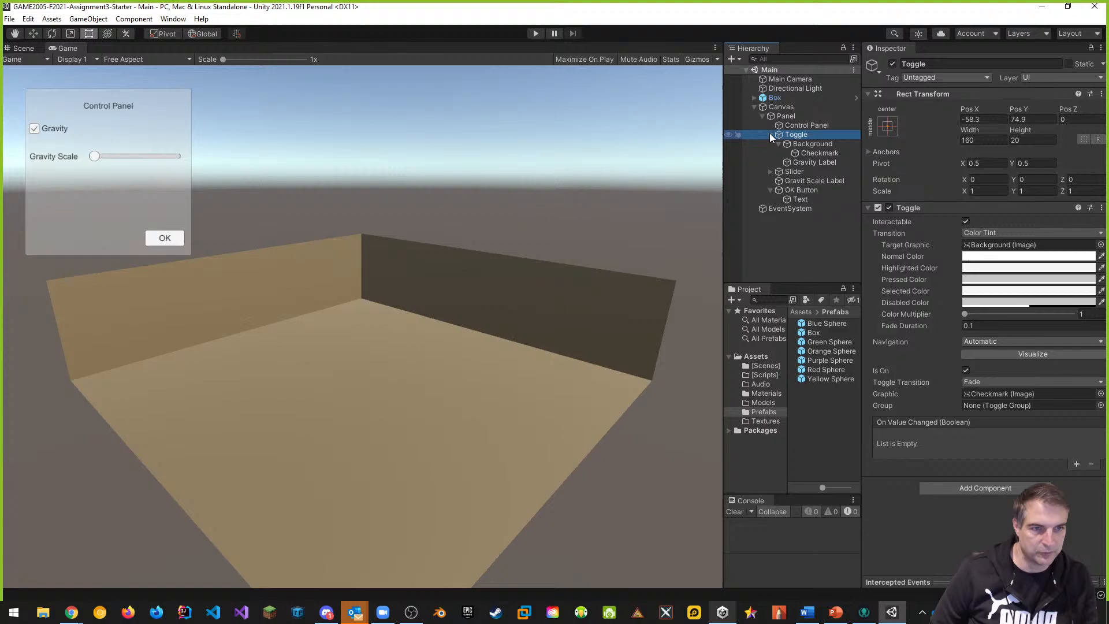
left_click(926, 63)
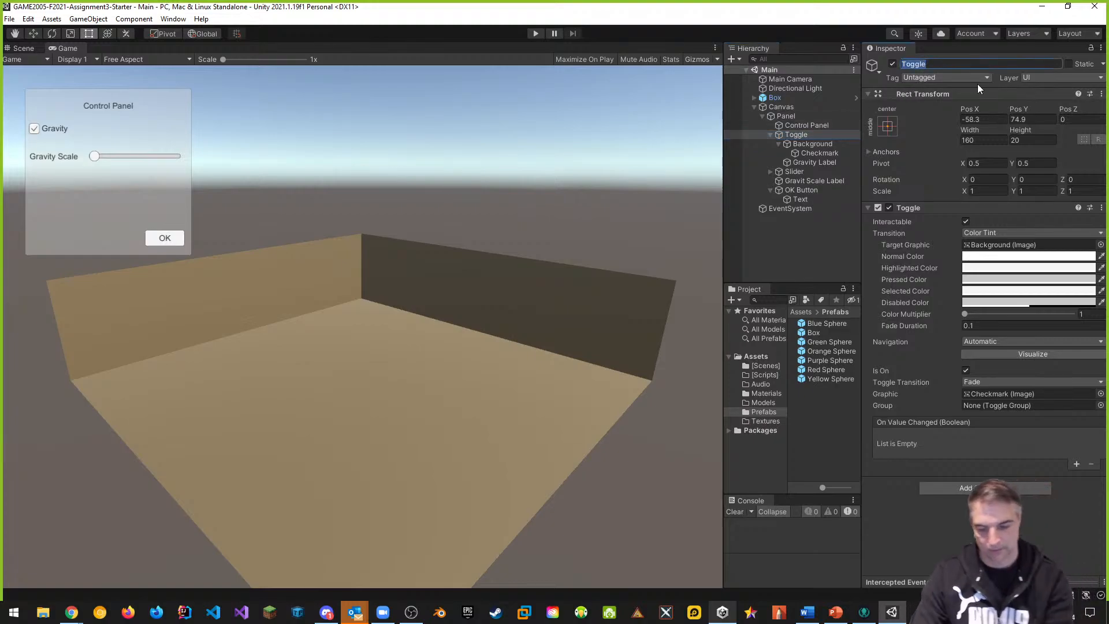
type("Gravity Checkbox")
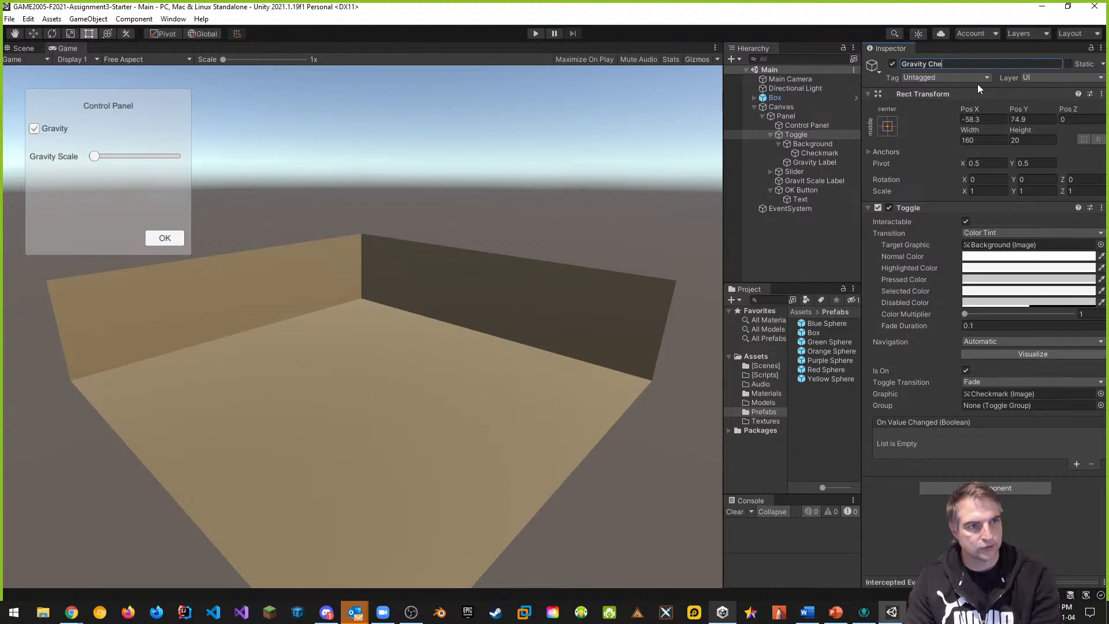
key("Return")
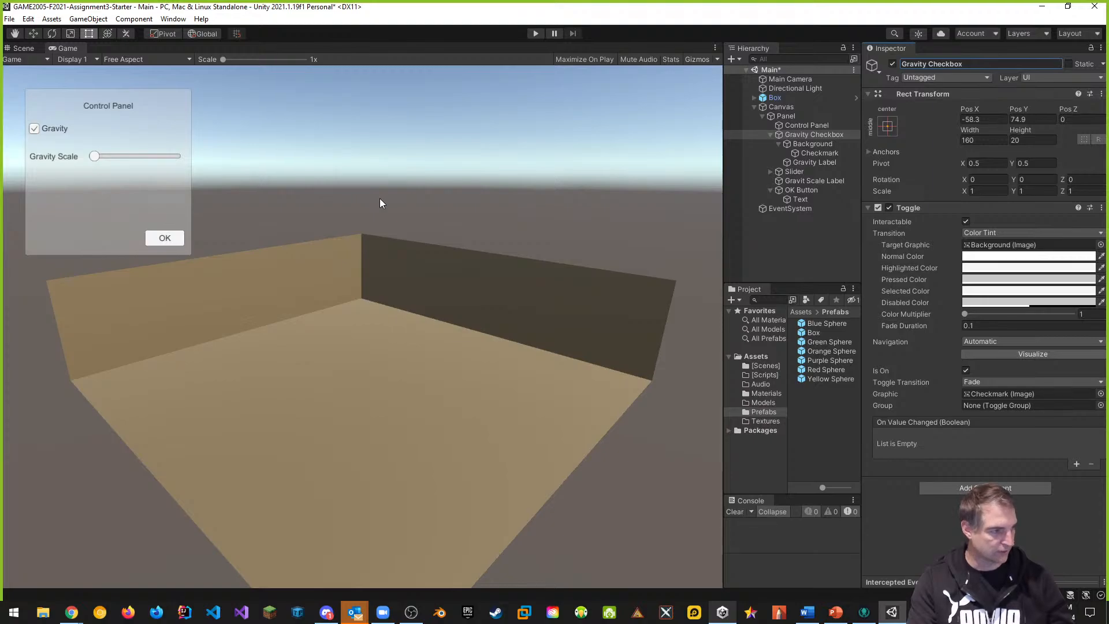
Save the Main scene and the project, and exit the Unity editor
key("ctrl+s")
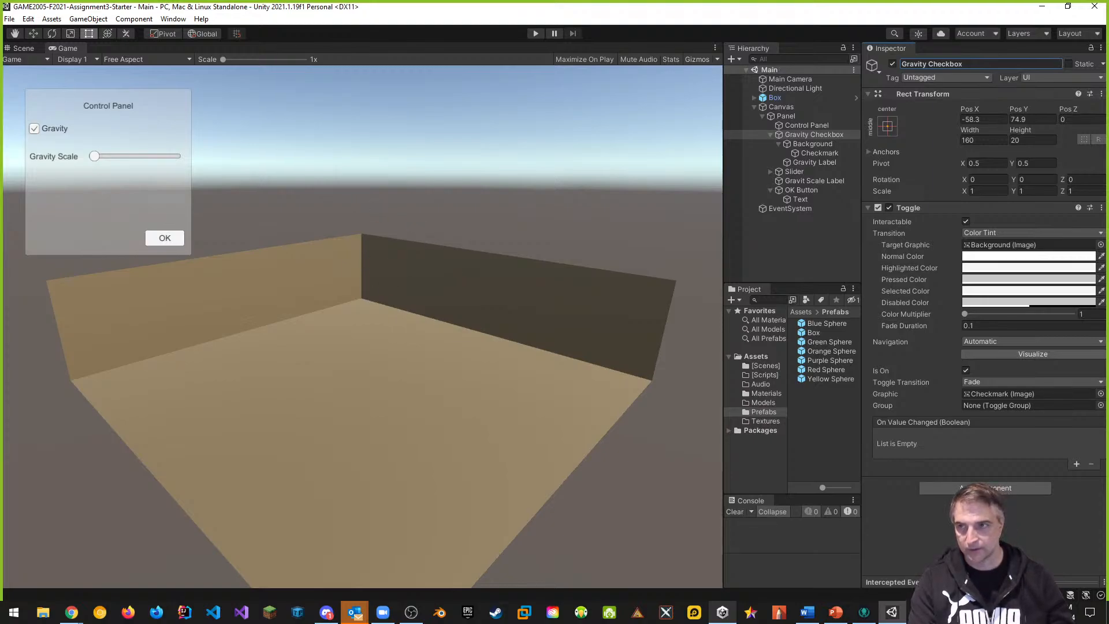
left_click(10, 19)
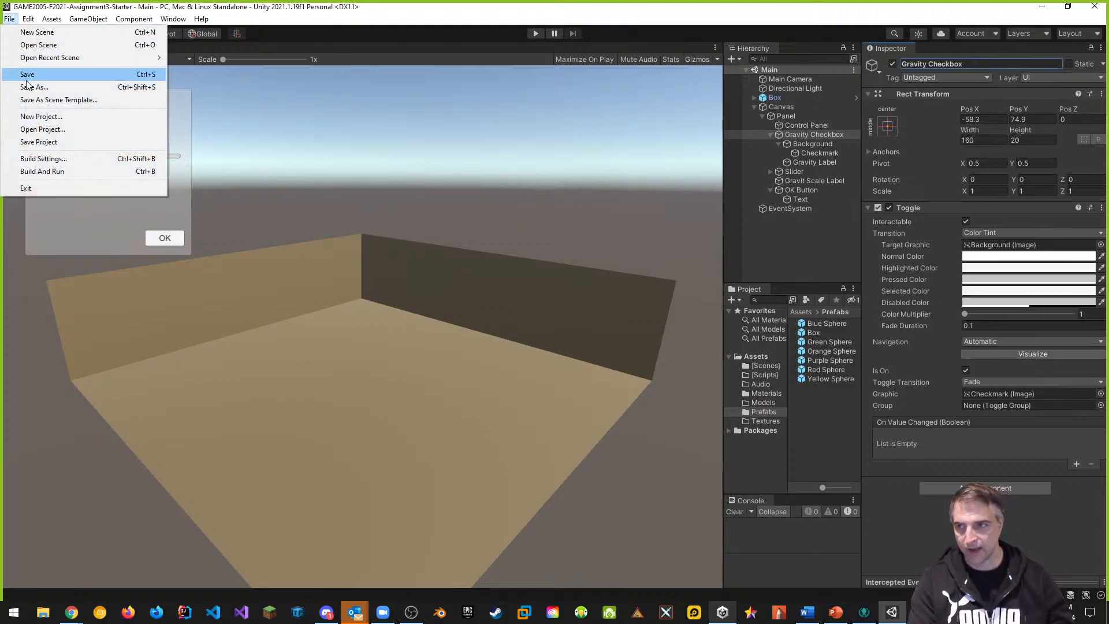
left_click(39, 142)
left_click(9, 18)
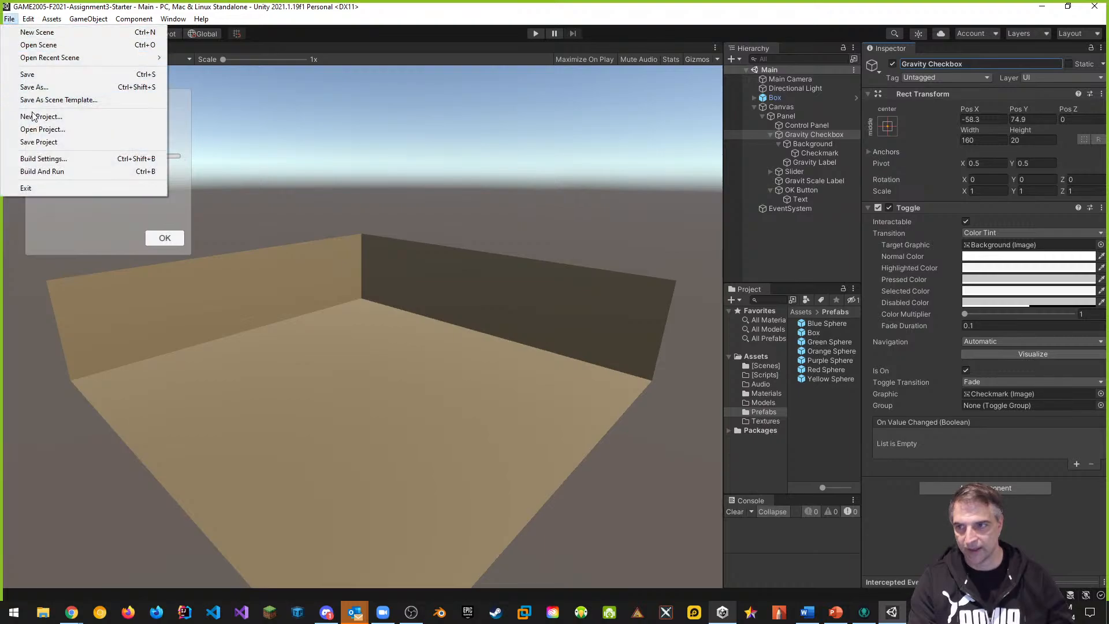
left_click(38, 186)
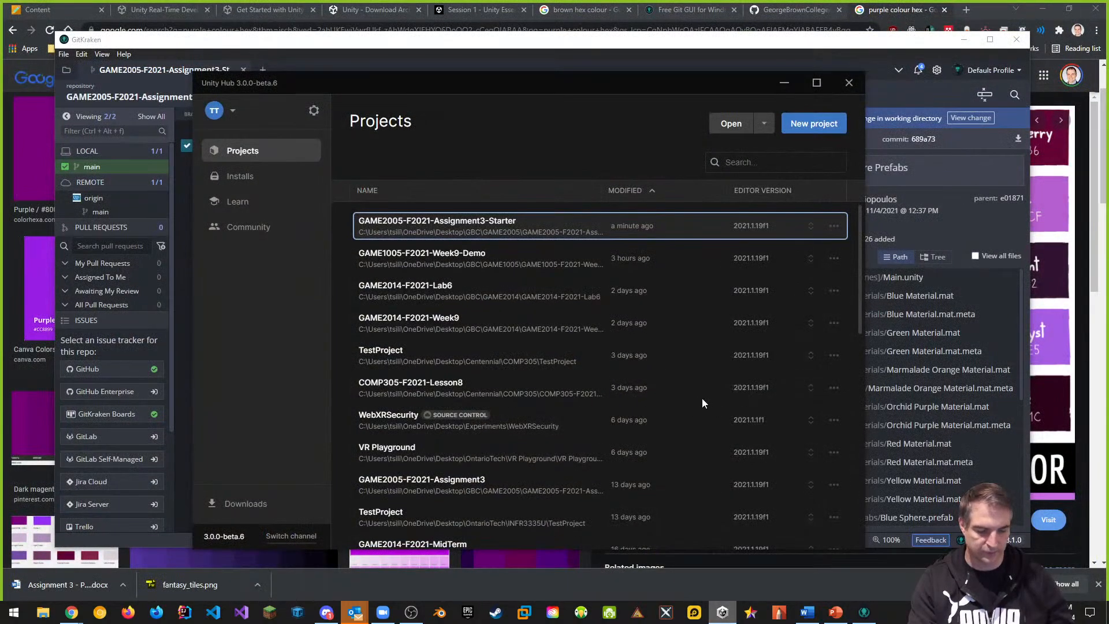
Switch to GitKraken and stage the working changes to Main.unity
left_click(864, 612)
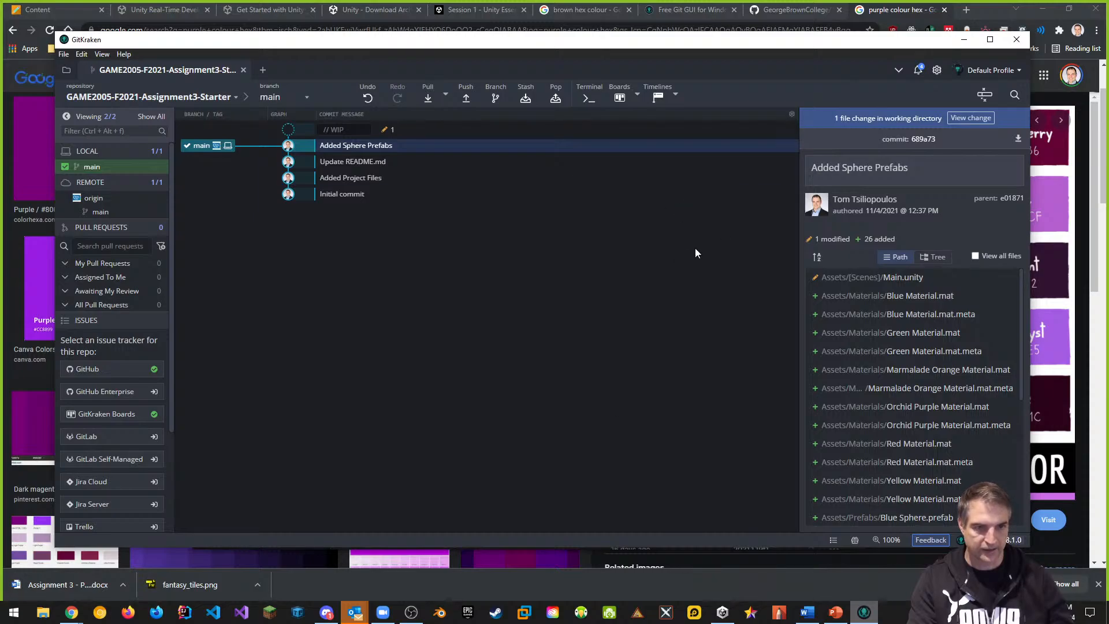
left_click(346, 130)
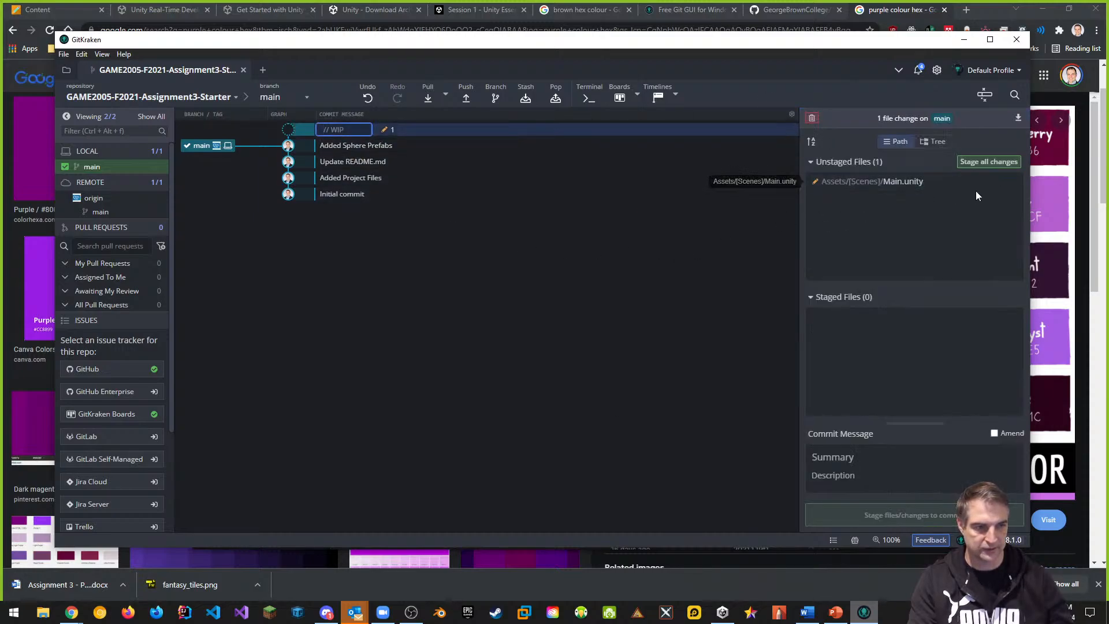
left_click(990, 163)
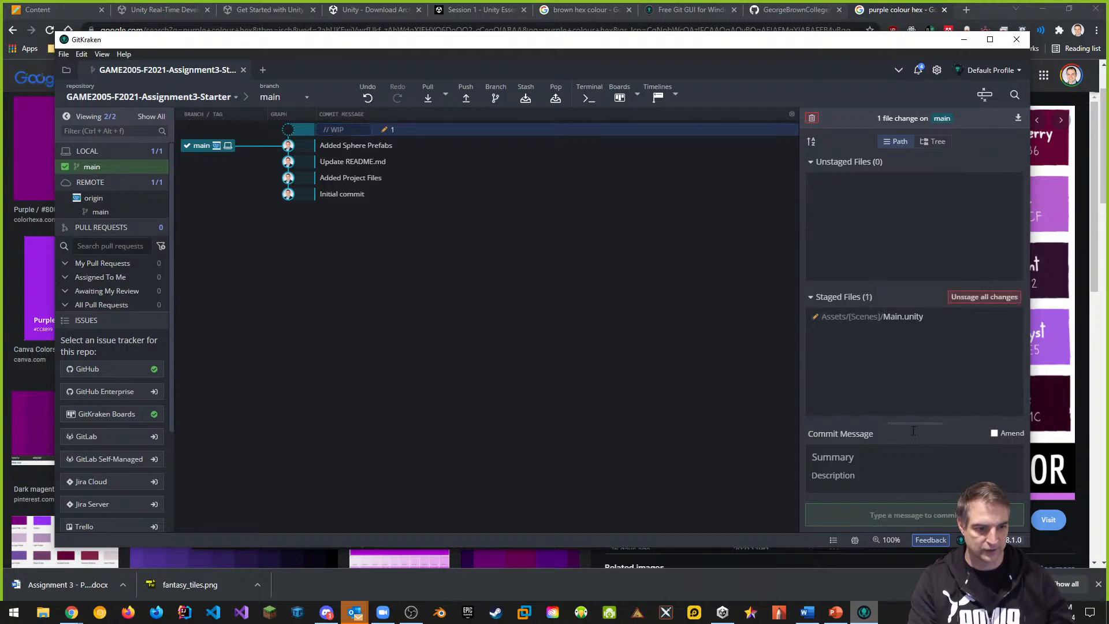
Commit the staged scene change with the message "Added Simple UI Prototype" and push main to the remote
left_click(854, 475)
type("Added S")
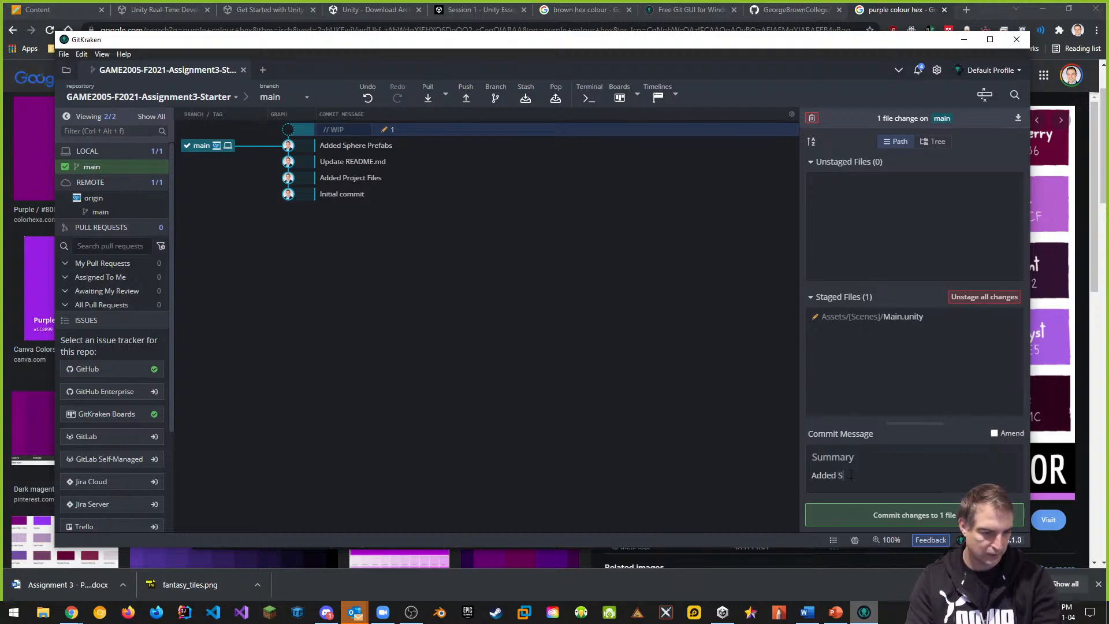
type("imple L")
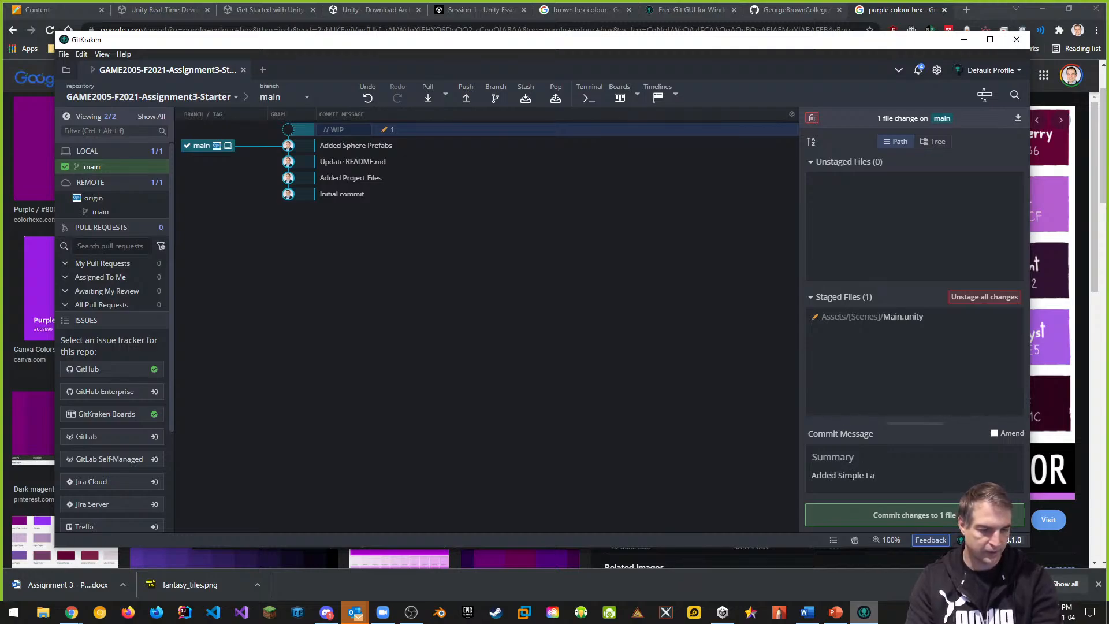
key("BackSpace")
type("UI")
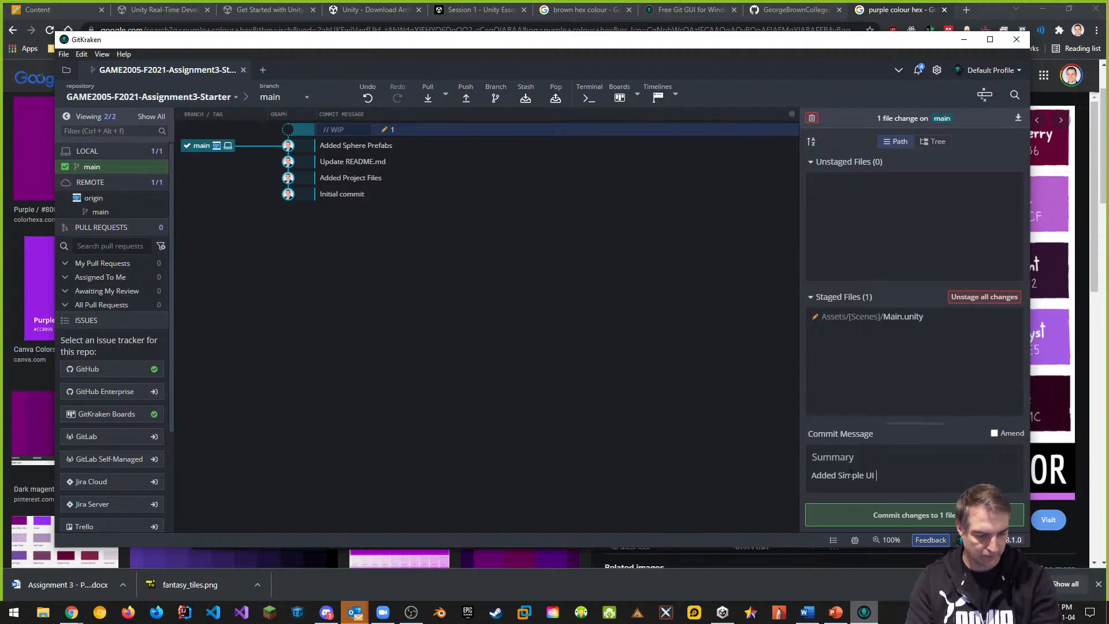
type(" Pro")
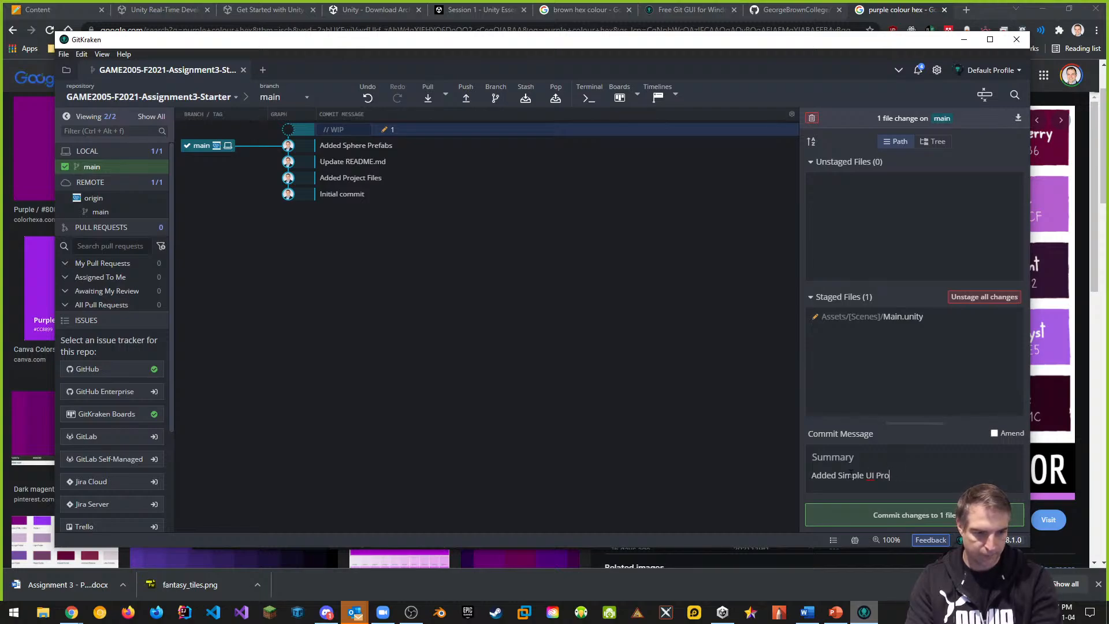
type("totype")
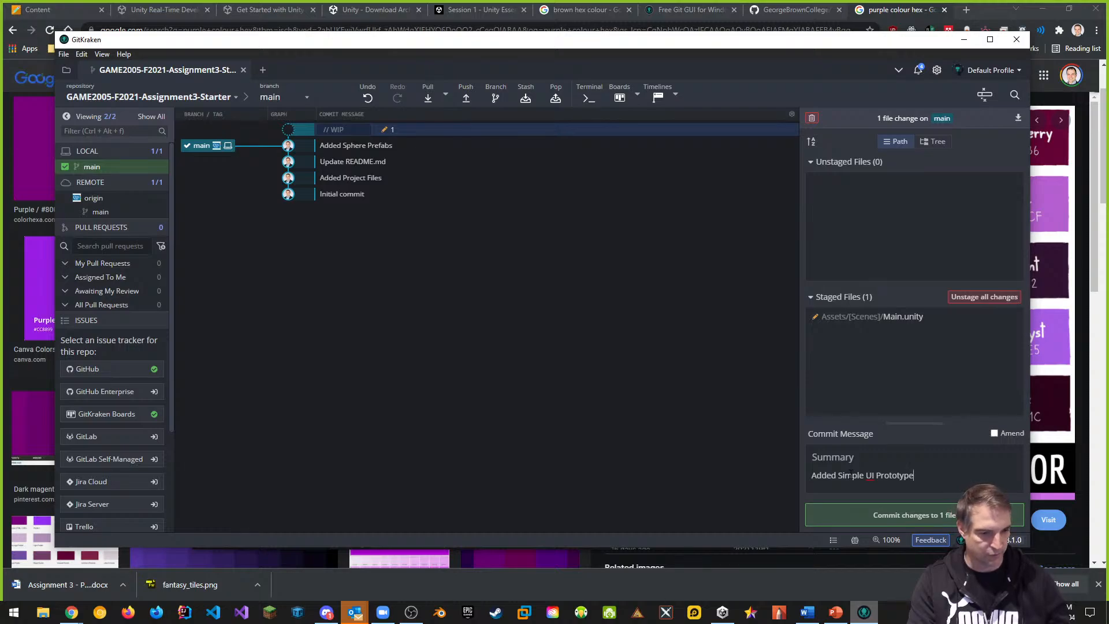
left_click(913, 514)
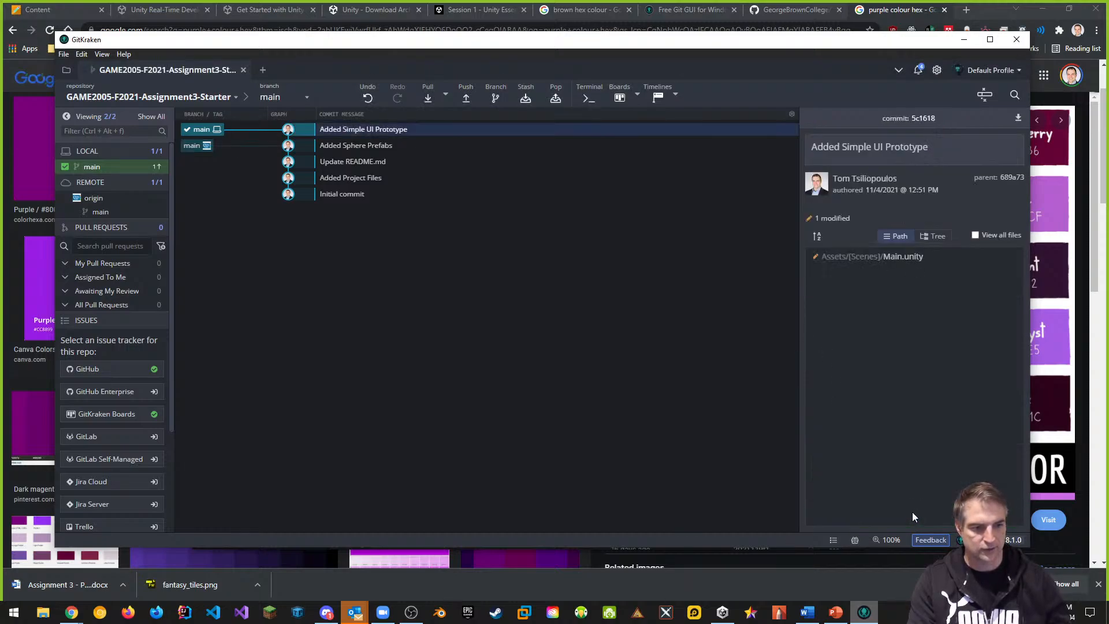
left_click(467, 97)
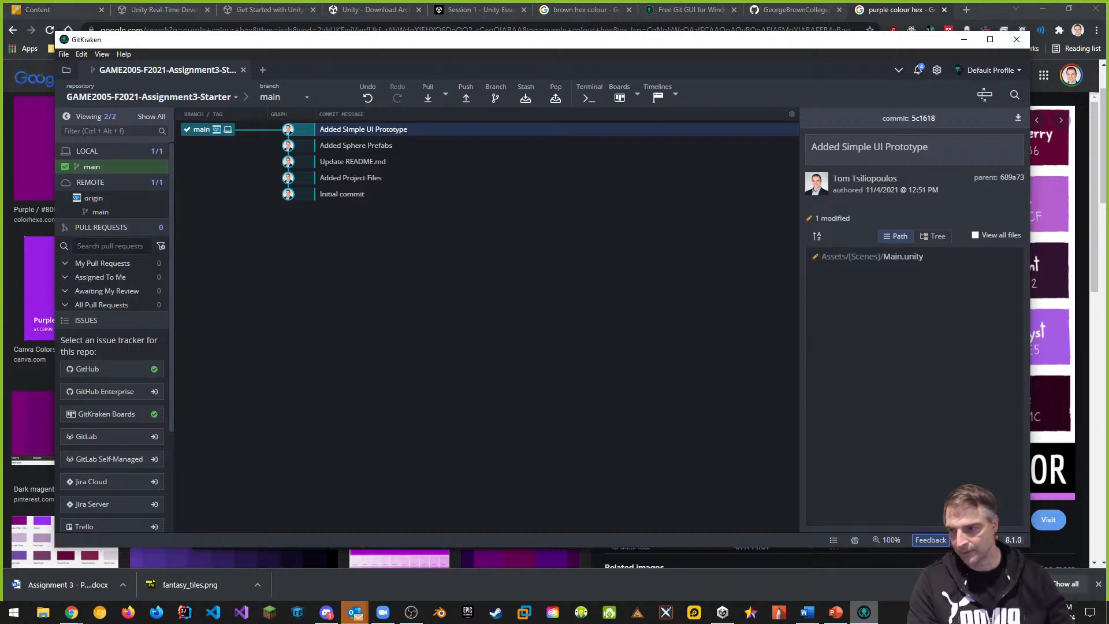
key("alt+Tab")
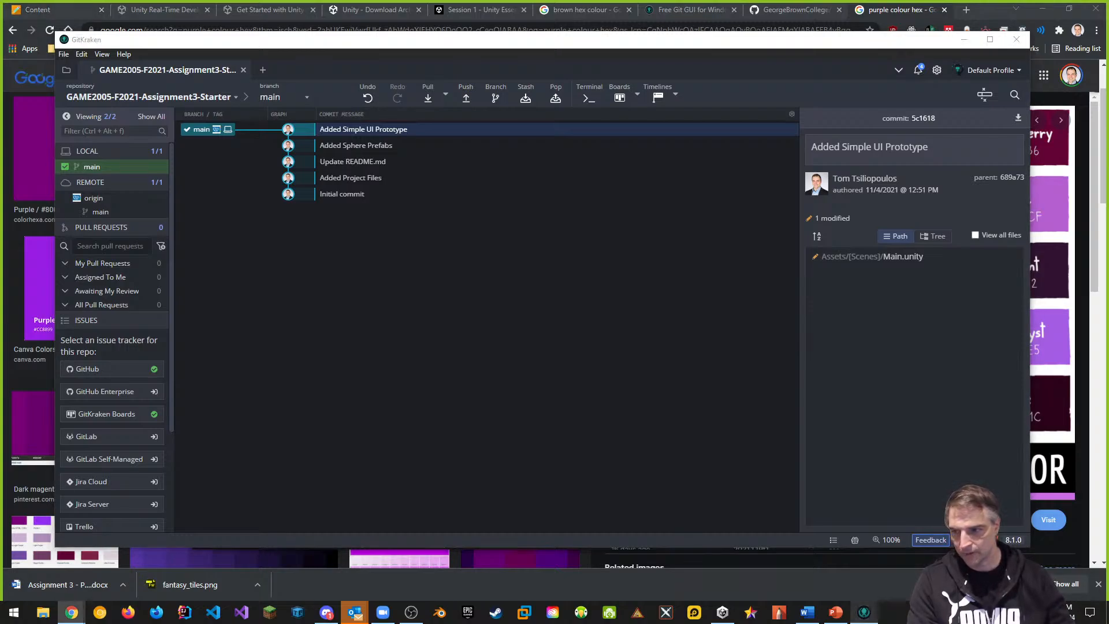